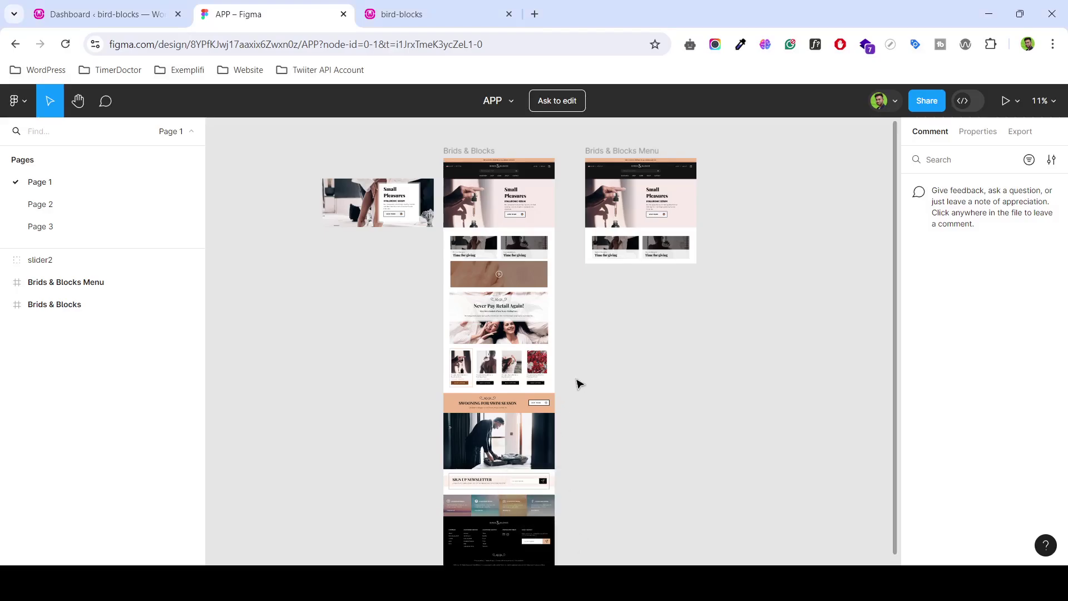
- Scroll, zoom and pan the Figma canvas to frame the footer's Company and Customer Service columns
scroll(577, 388, "down", 1)
scroll(577, 390, "down", 5)
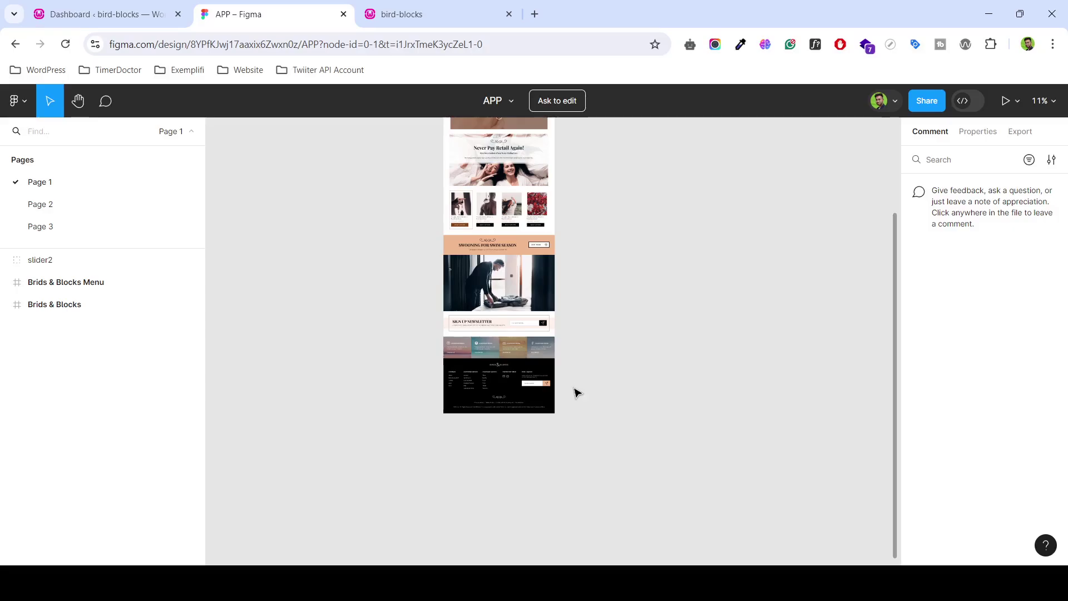
scroll(557, 394, "up", 3, "ctrl")
scroll(545, 396, "up", 5, "ctrl")
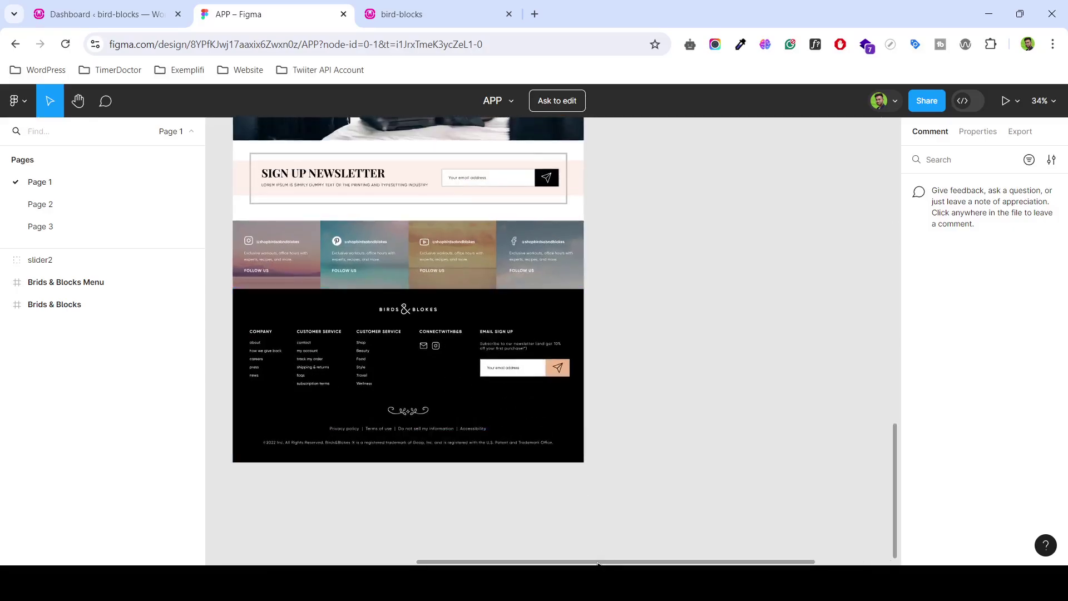
left_click_drag(598, 563, 507, 558)
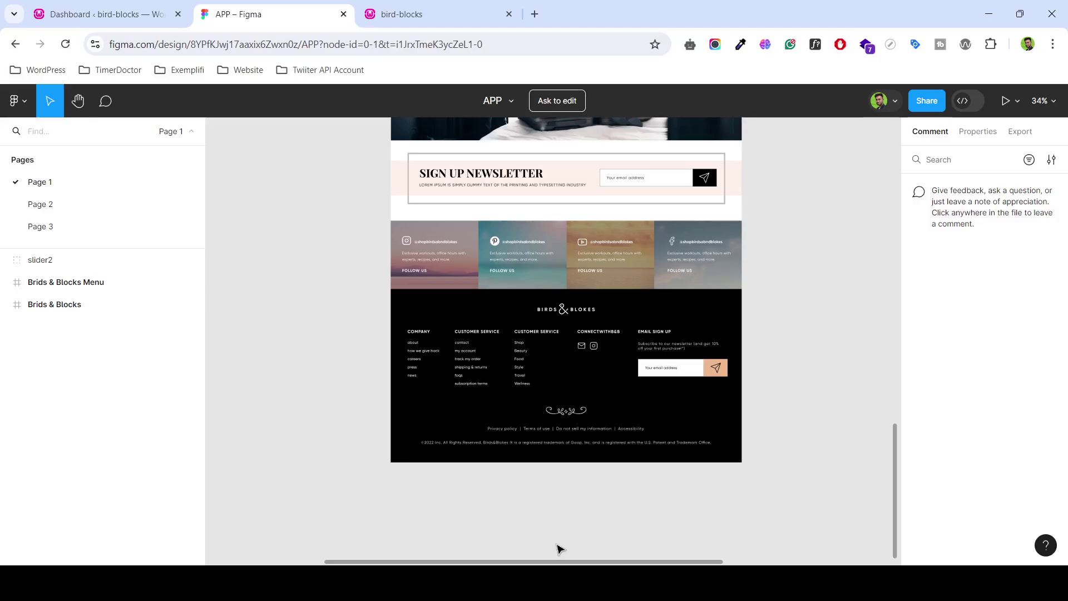
scroll(809, 432, "up", 3, "ctrl")
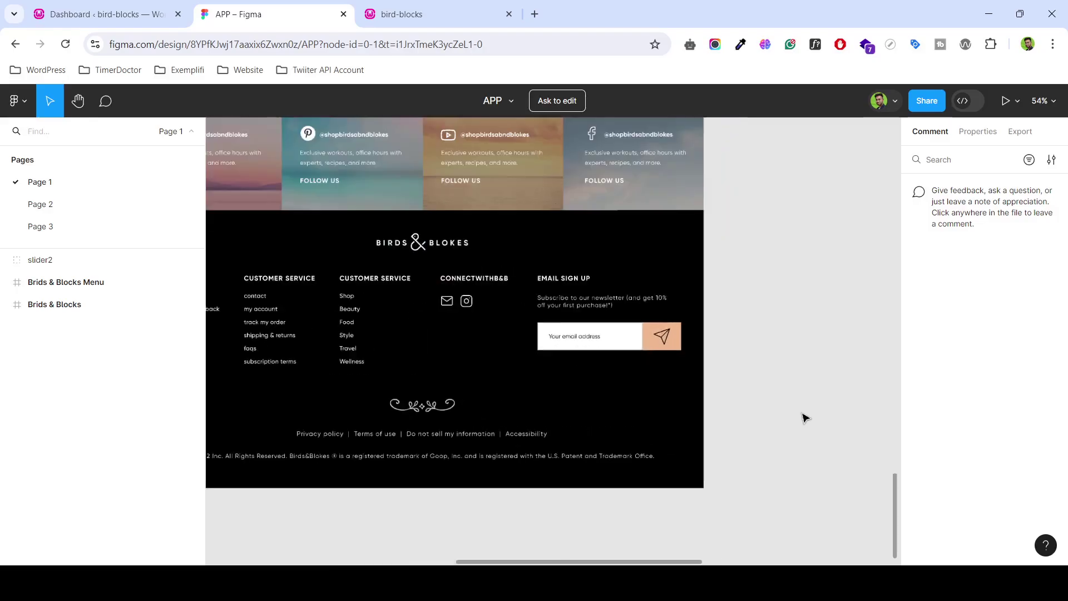
left_click_drag(680, 563, 633, 563)
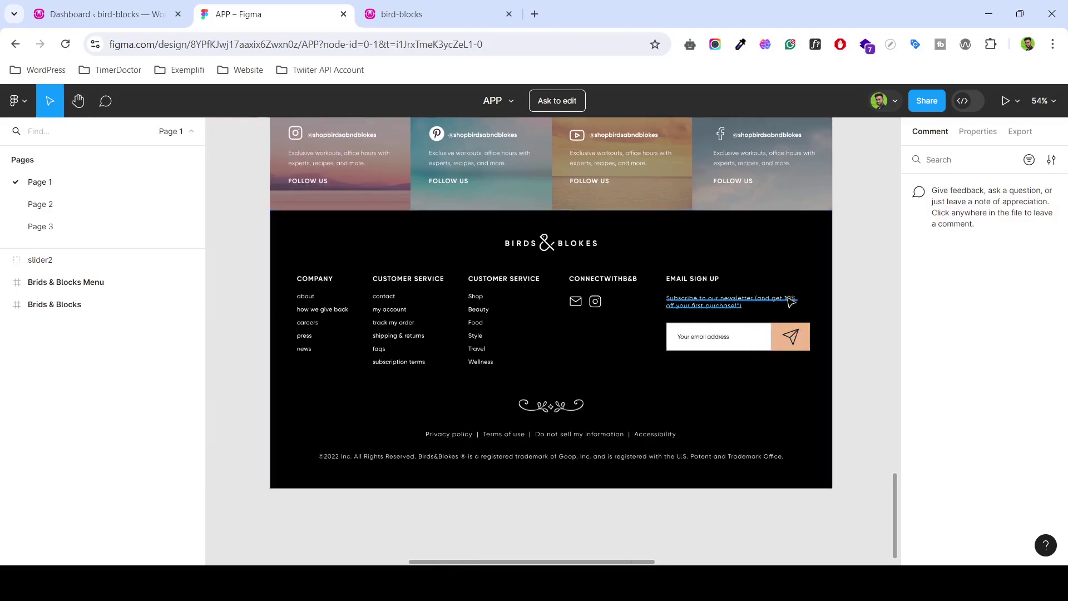
scroll(708, 279, "up", 1, "ctrl")
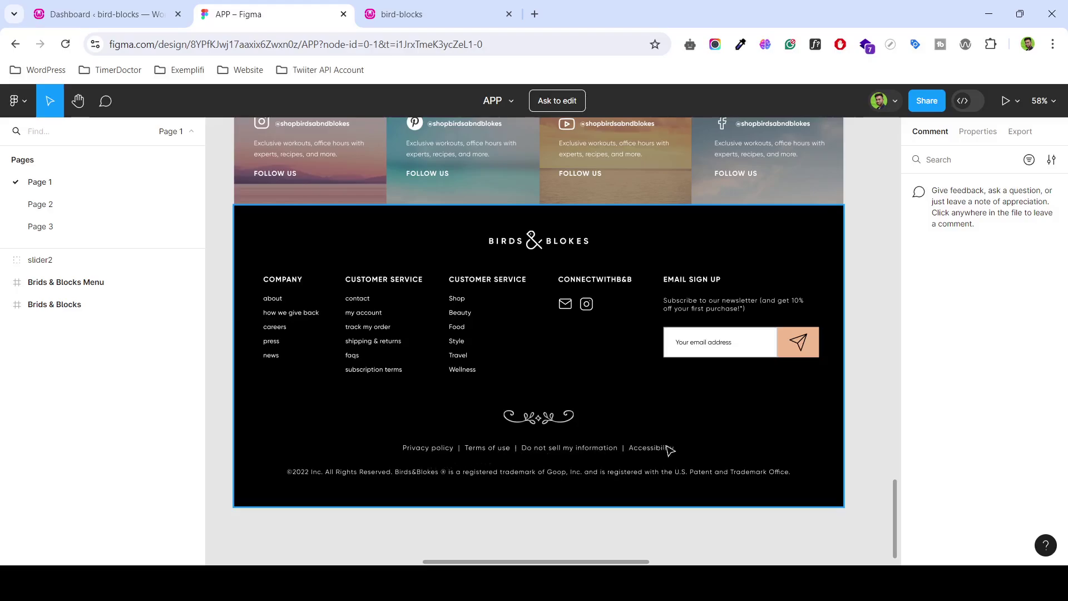
- Reload the bird-blocks site, go to wp-admin and open Elementor Header & Footer Builder in a new tab
left_click(432, 6)
left_click(259, 45)
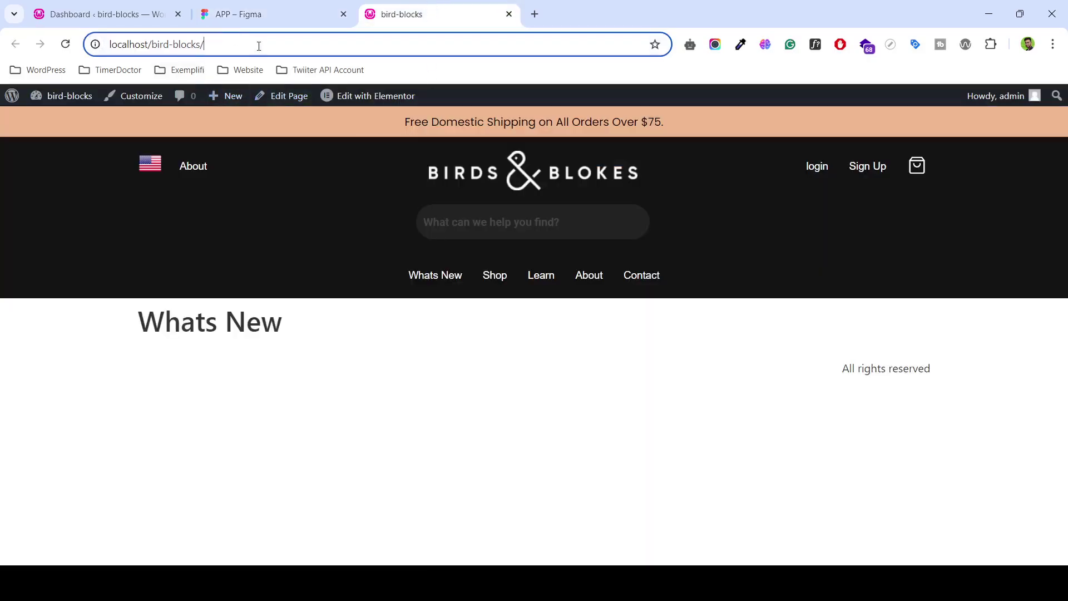
key("Return")
mouse_move(68, 95)
left_click(72, 119)
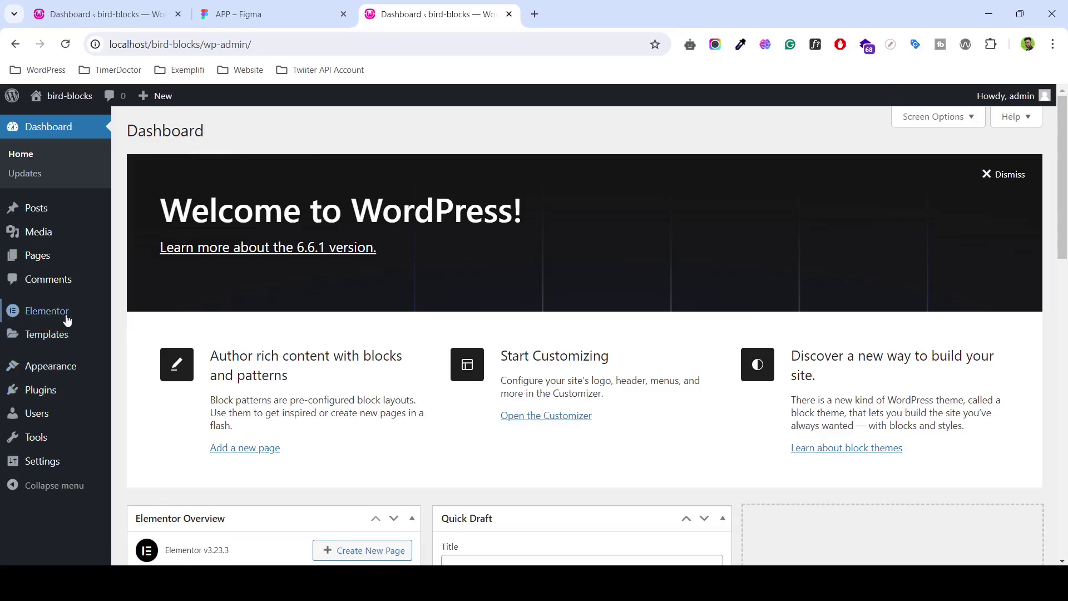
mouse_move(50, 367)
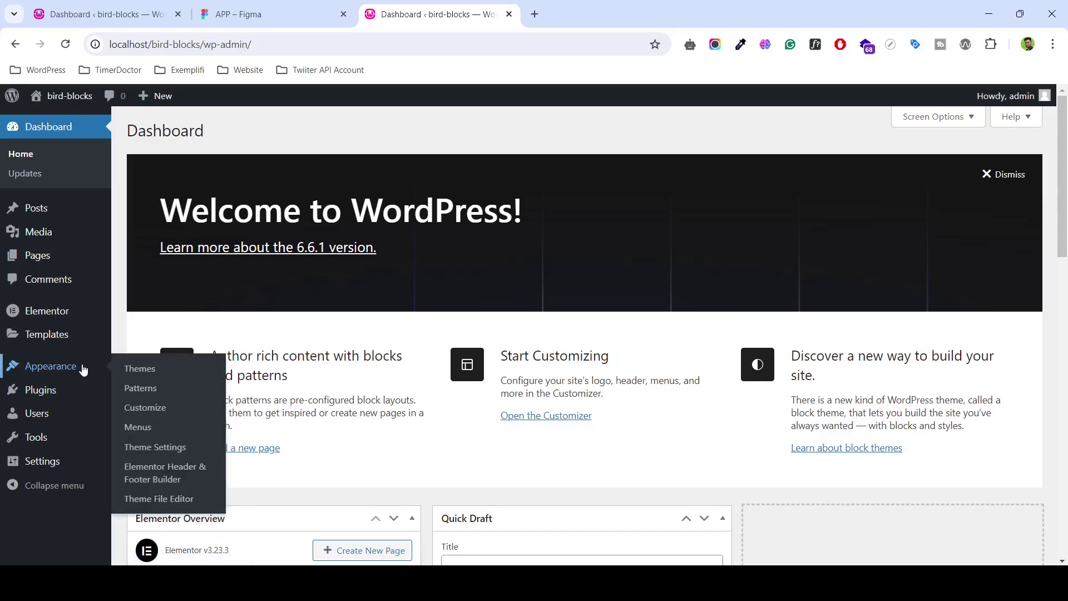
right_click(170, 483)
left_click(225, 209)
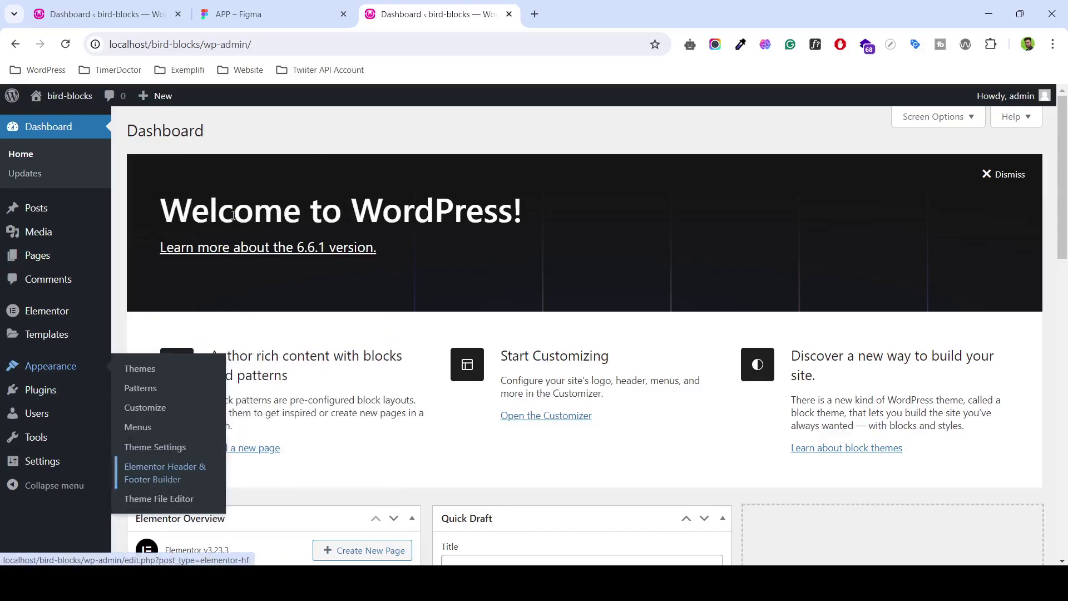
left_click(553, 14)
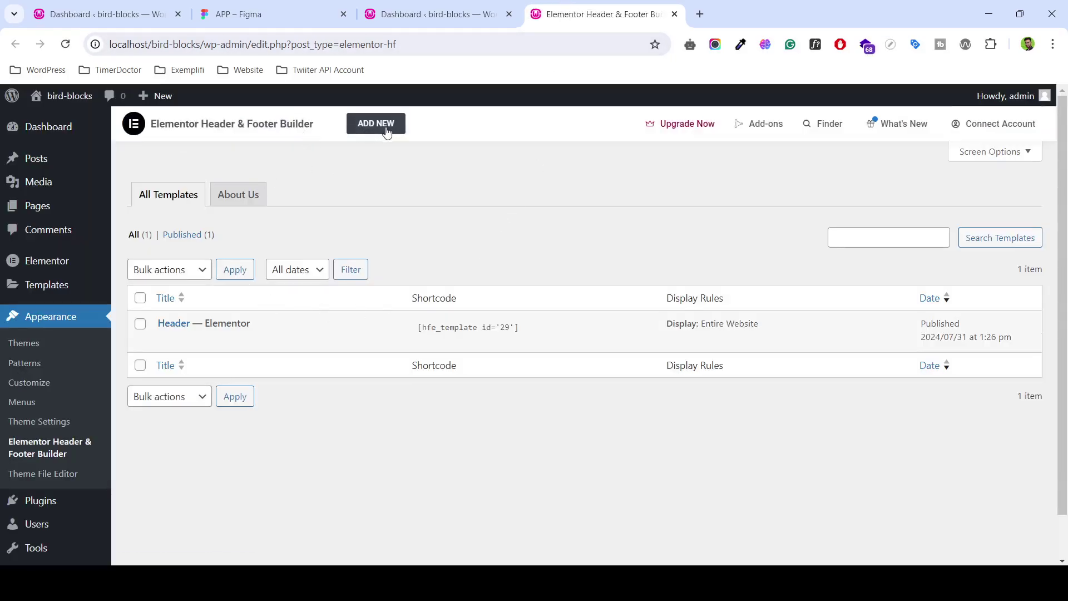
- Add a new template titled 'Footer' with type Footer, displayed on Entire Website
left_click(386, 130)
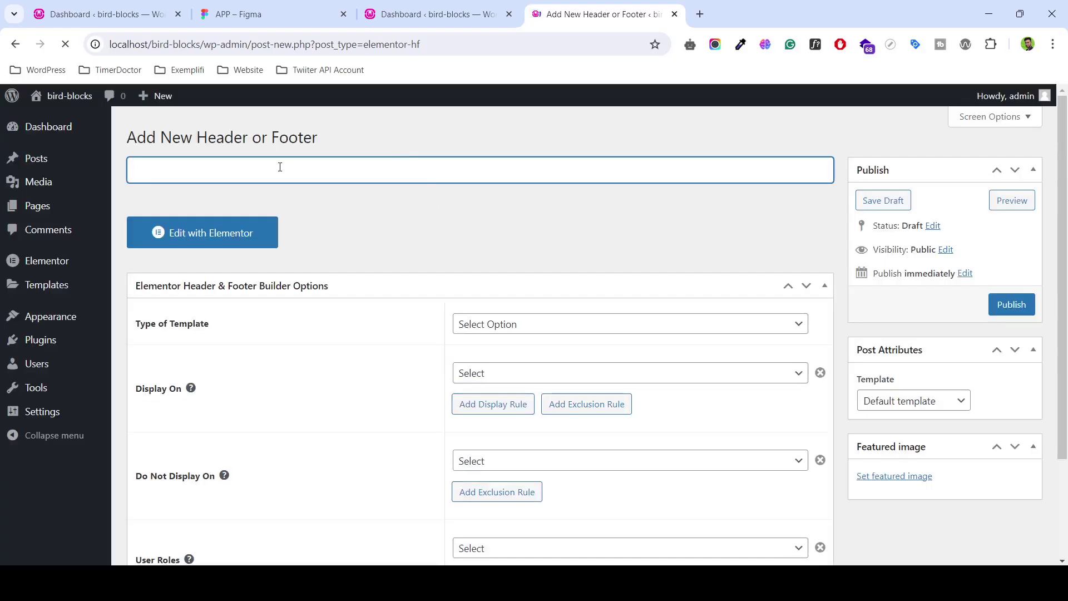
type("Foot")
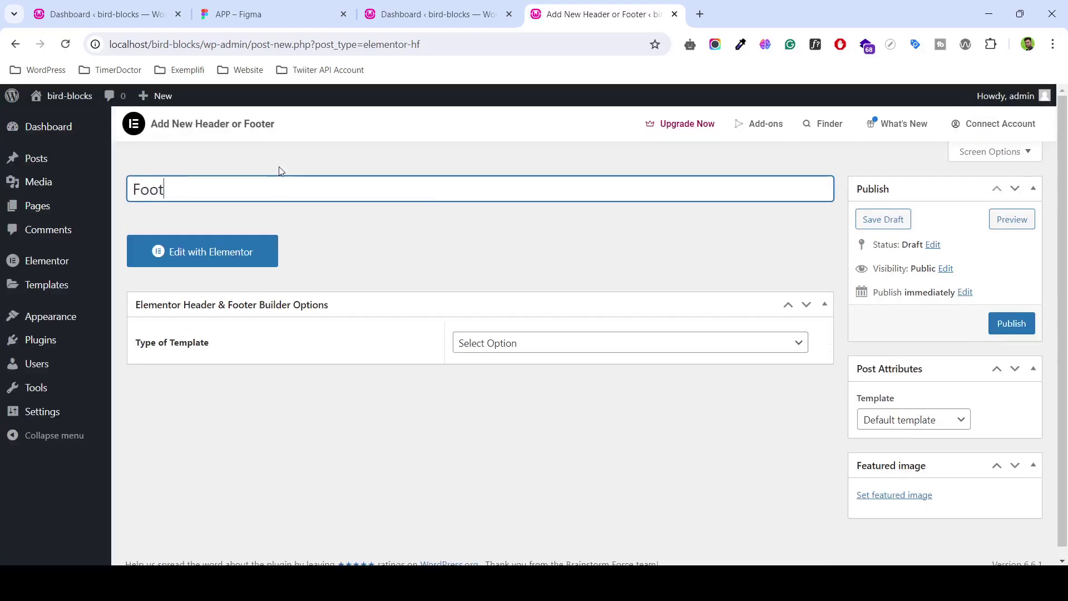
type("er")
left_click(517, 348)
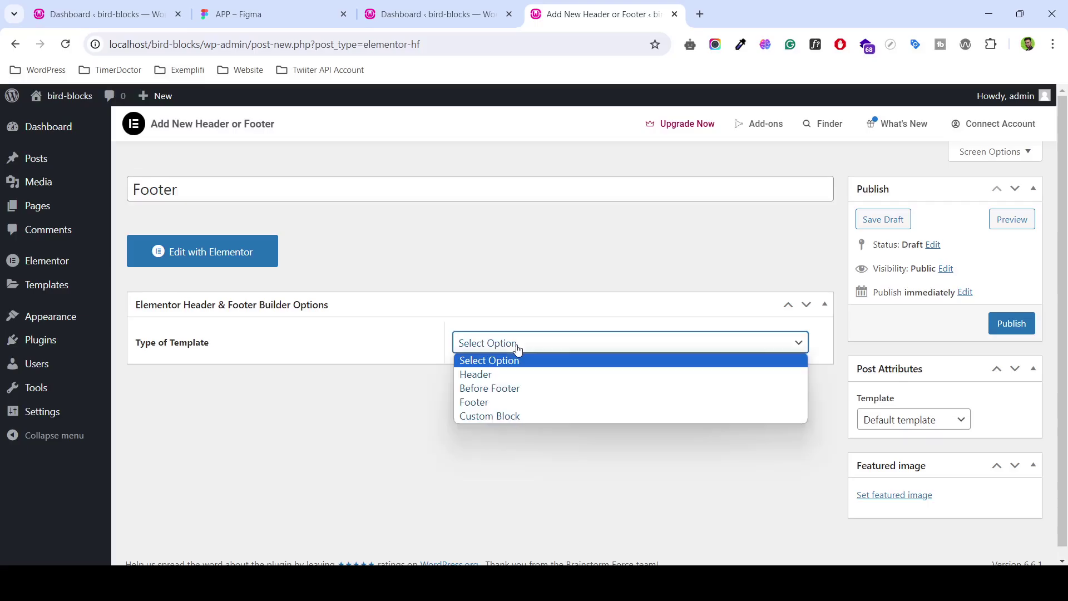
left_click(513, 402)
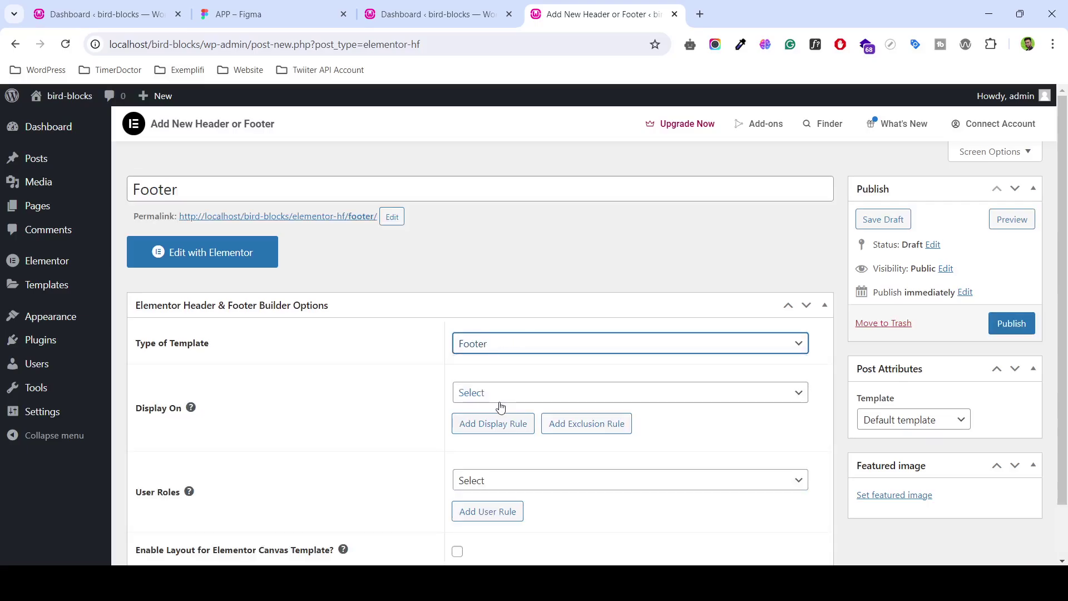
left_click(519, 396)
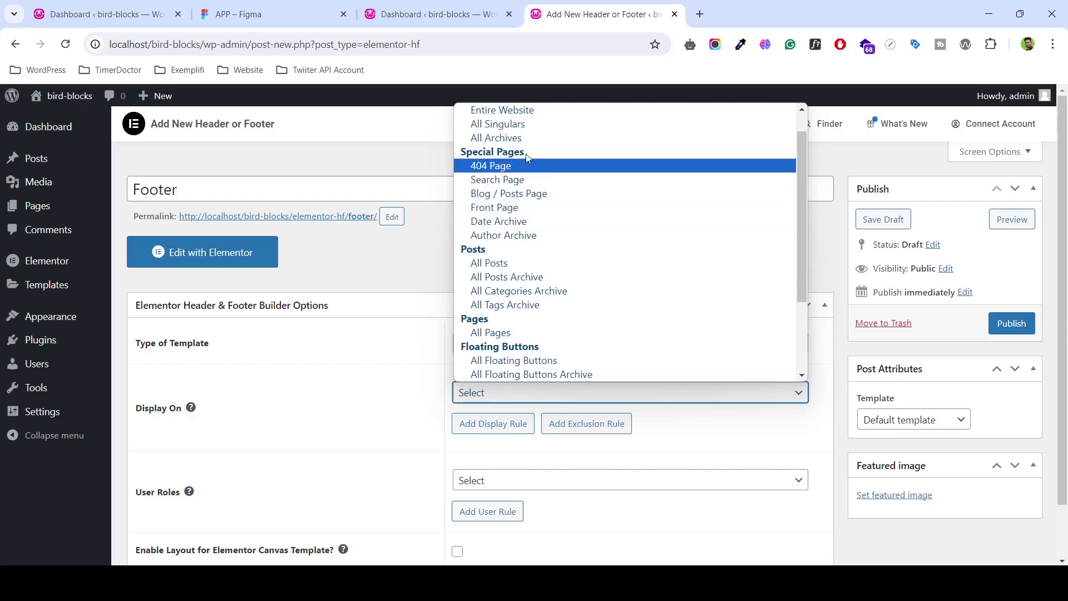
left_click(503, 137)
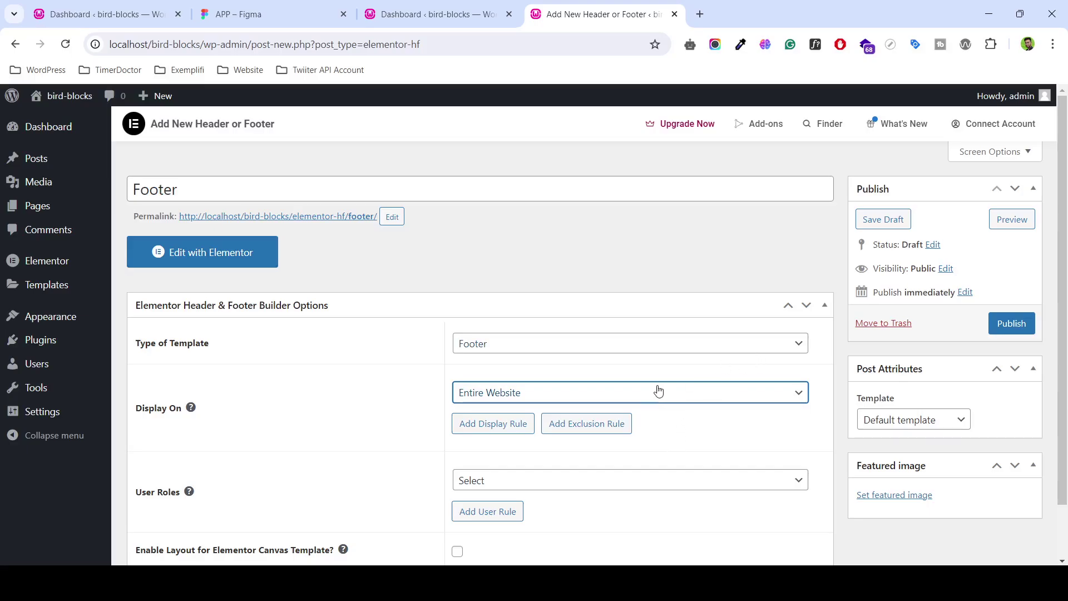
- Publish the Footer template, leaving user roles unset and the Default page template
left_click(699, 439)
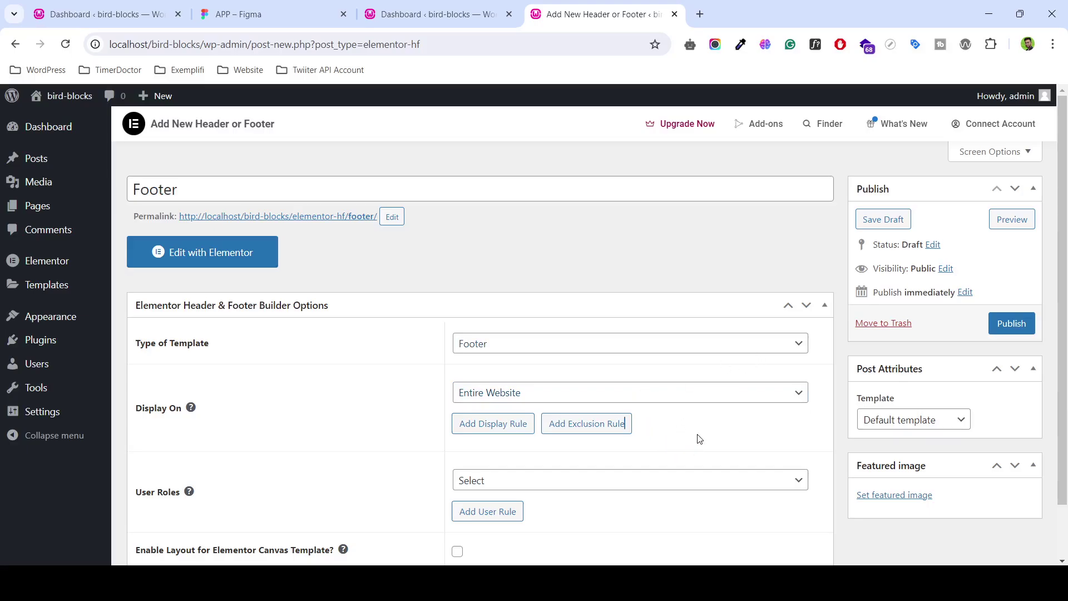
scroll(694, 412, "down", 1)
left_click(1012, 262)
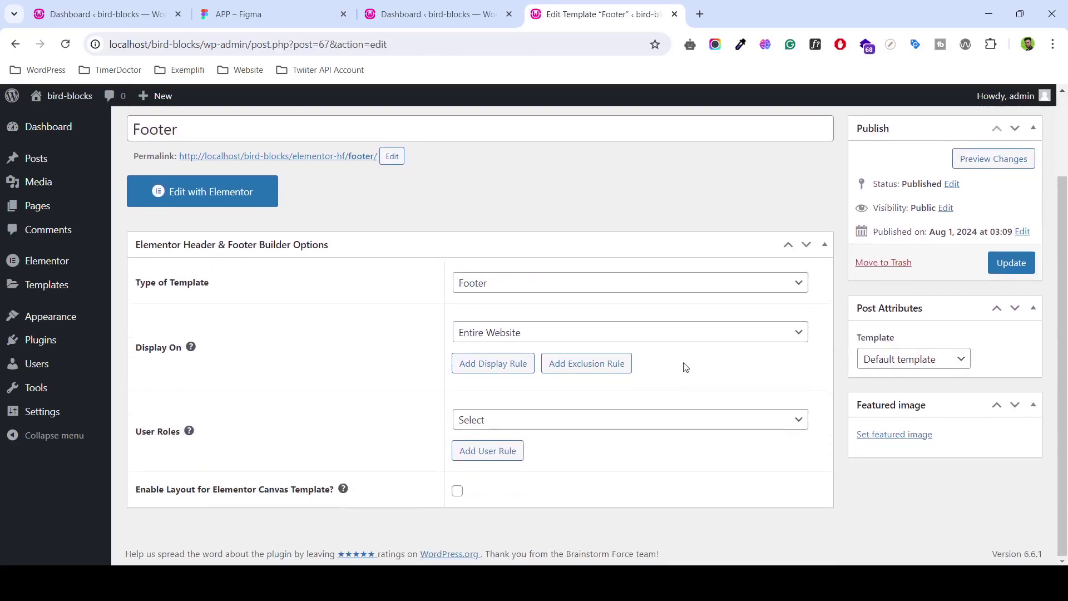
left_click(695, 420)
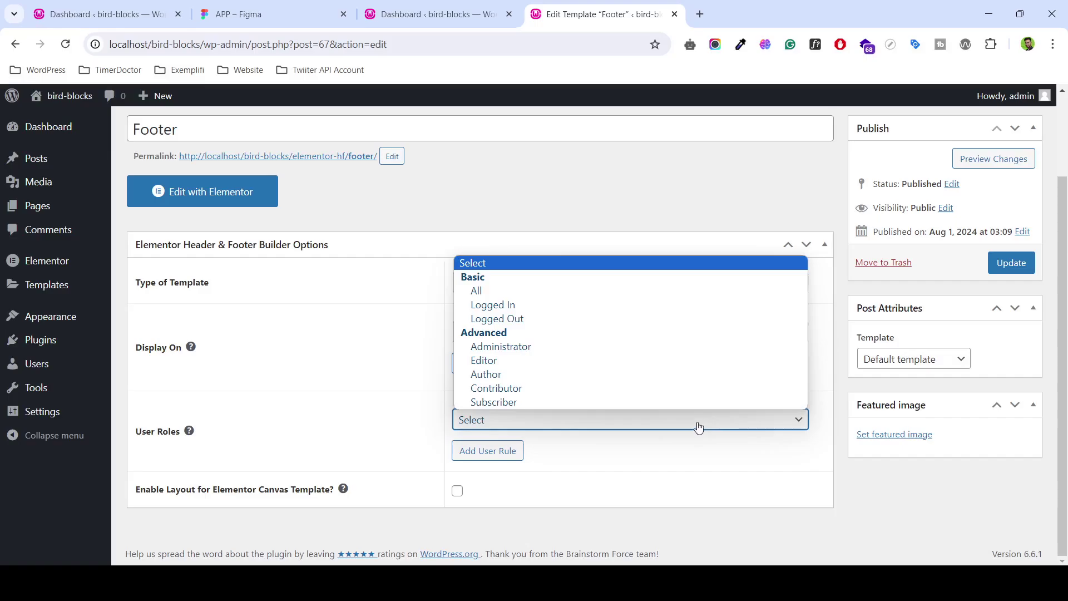
left_click(907, 512)
left_click(911, 362)
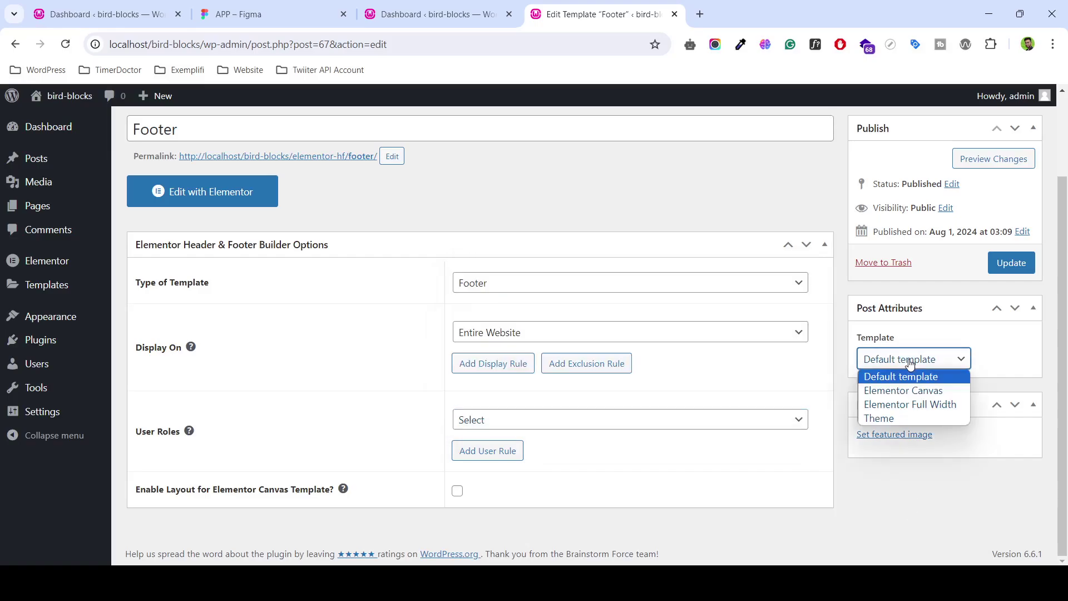
left_click(966, 553)
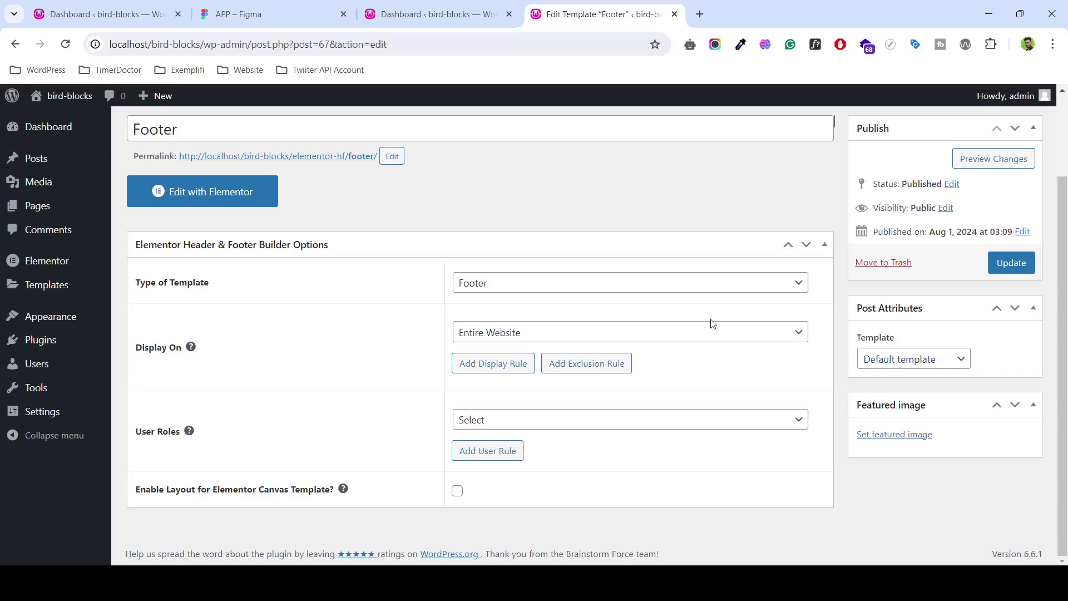
- Preview the Footer permalink in a new tab, then open the template with Elementor and close the preview
right_click(310, 163)
left_click(339, 168)
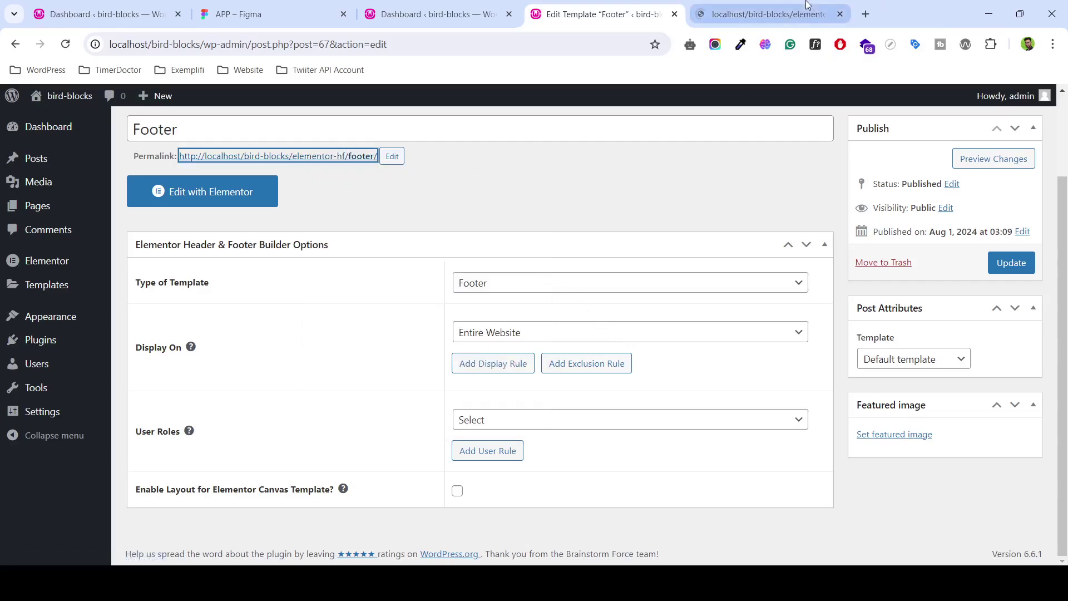
left_click(808, 6)
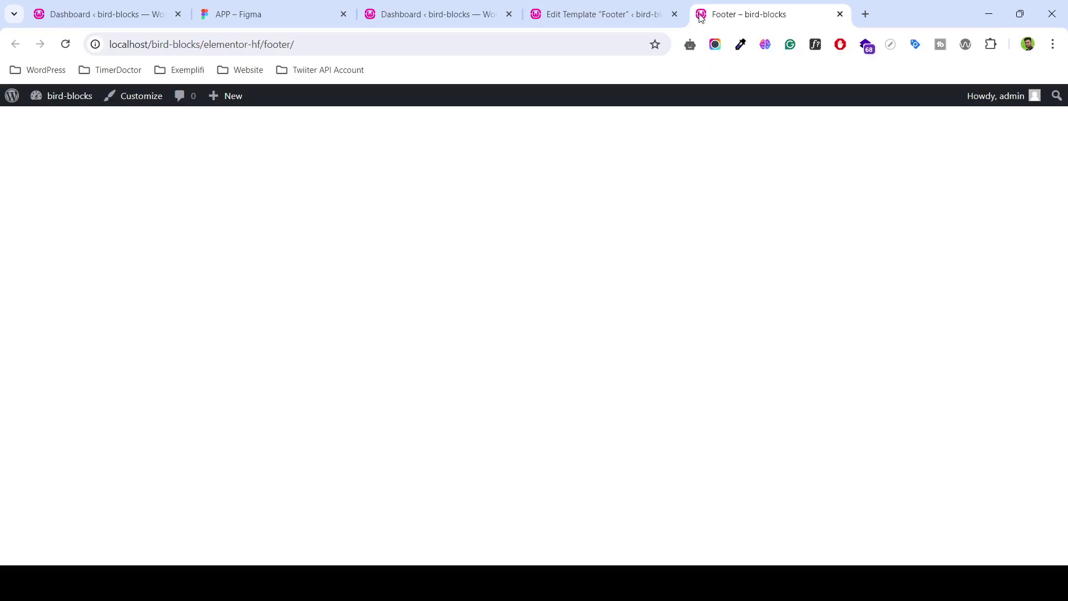
left_click(638, 22)
left_click(237, 202)
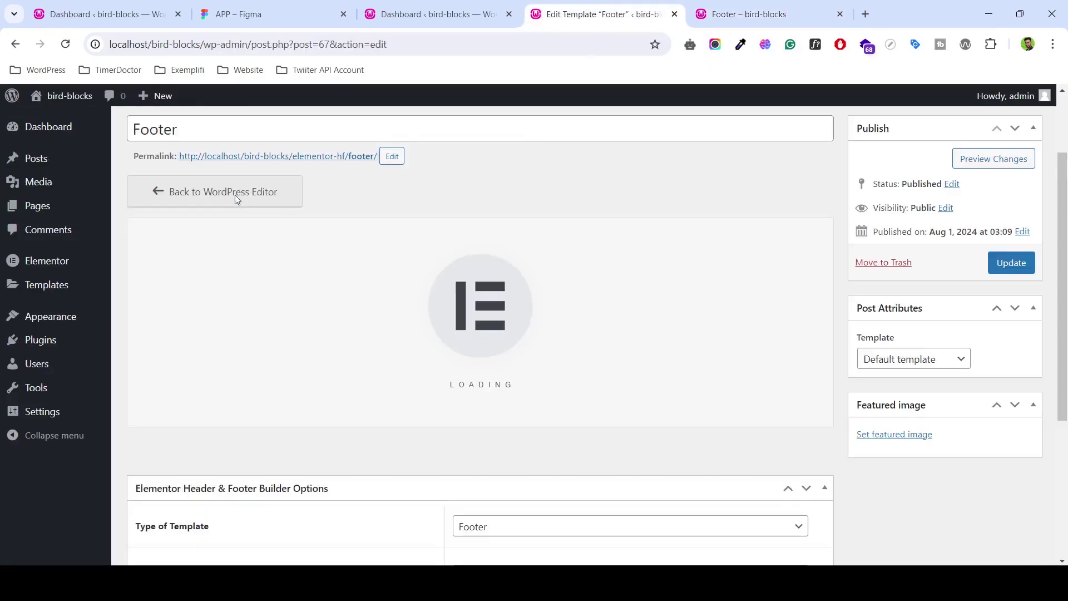
left_click(840, 14)
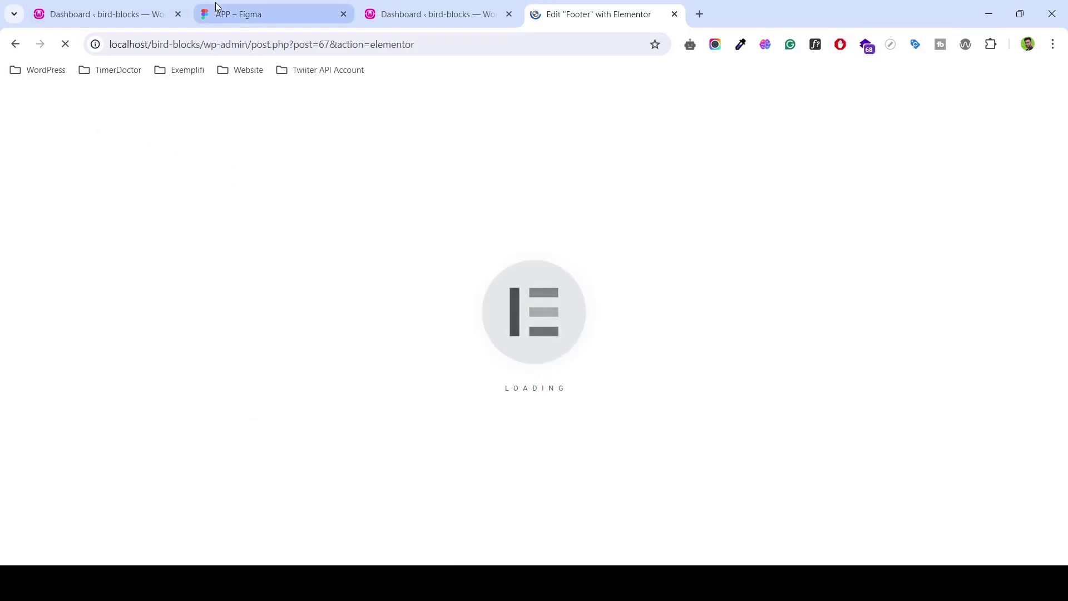
left_click(217, 5)
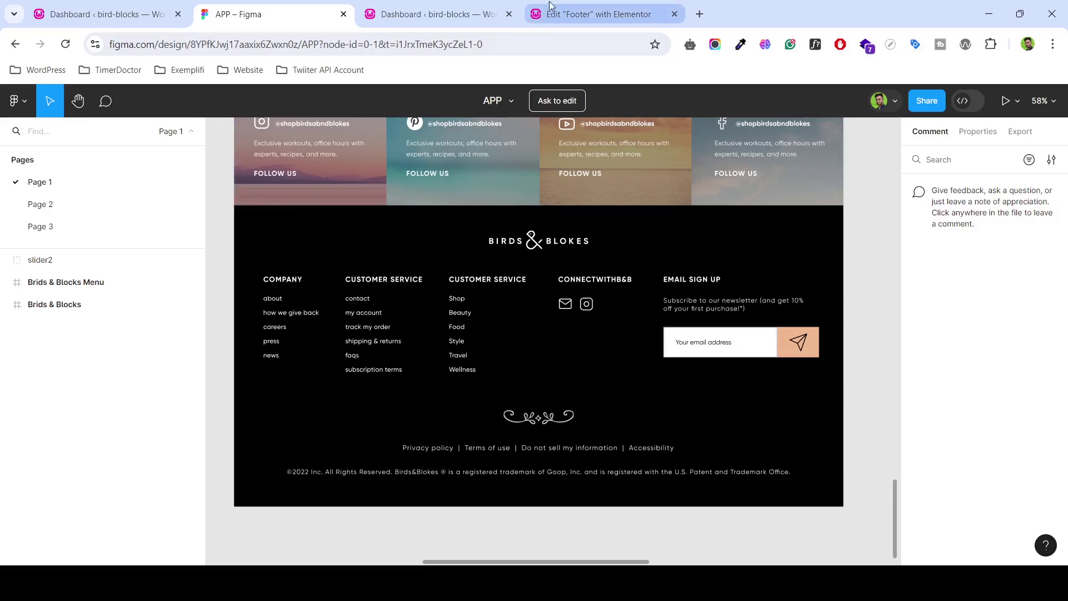
- Add an empty Flexbox container to the footer, checking it against the Figma footer group
left_click(621, 5)
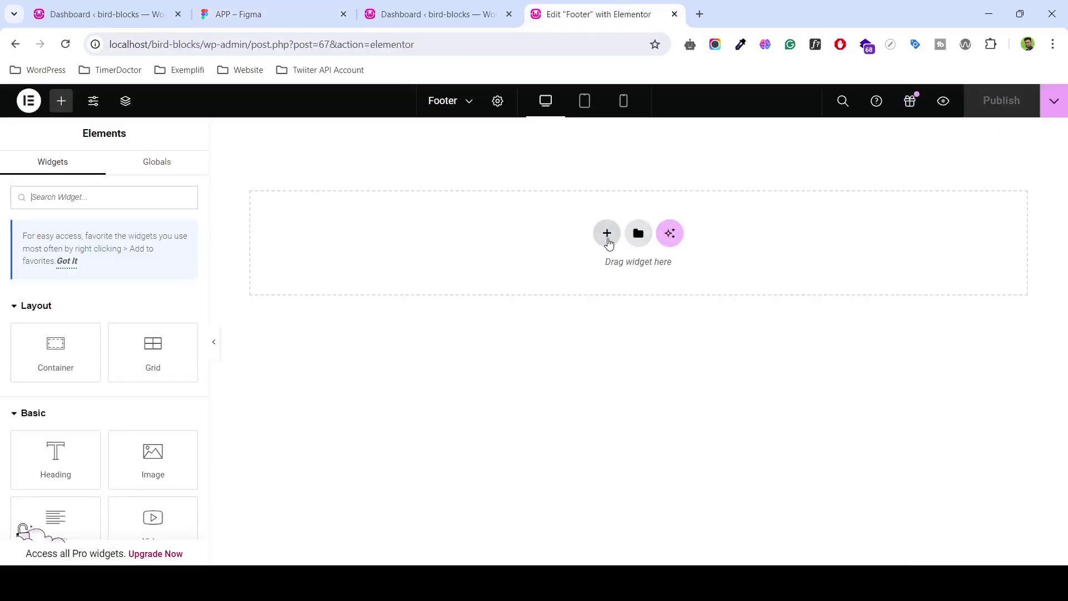
left_click(606, 236)
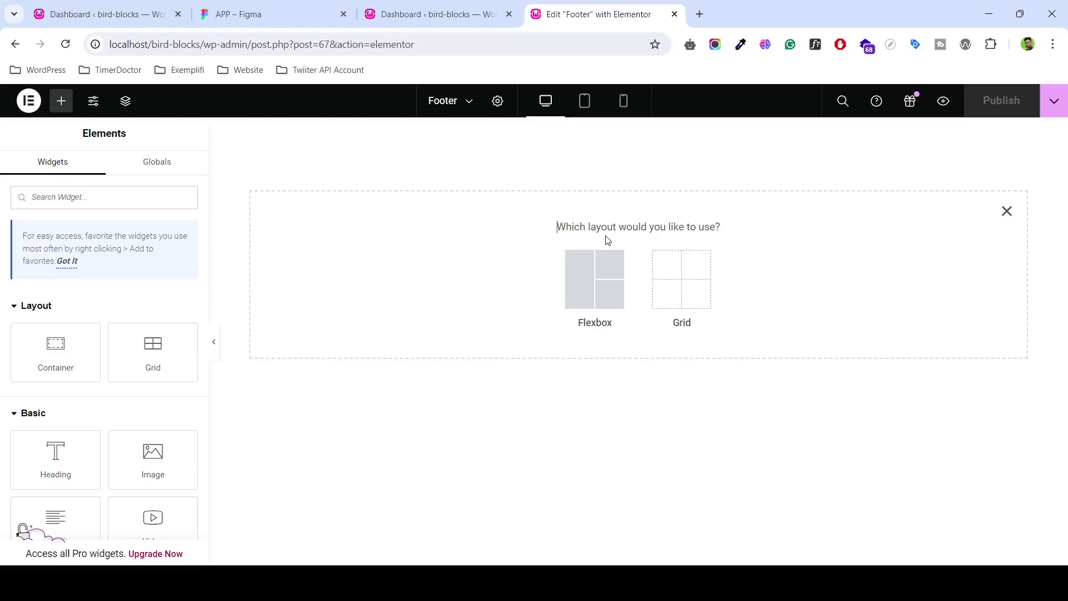
left_click(575, 282)
left_click(443, 272)
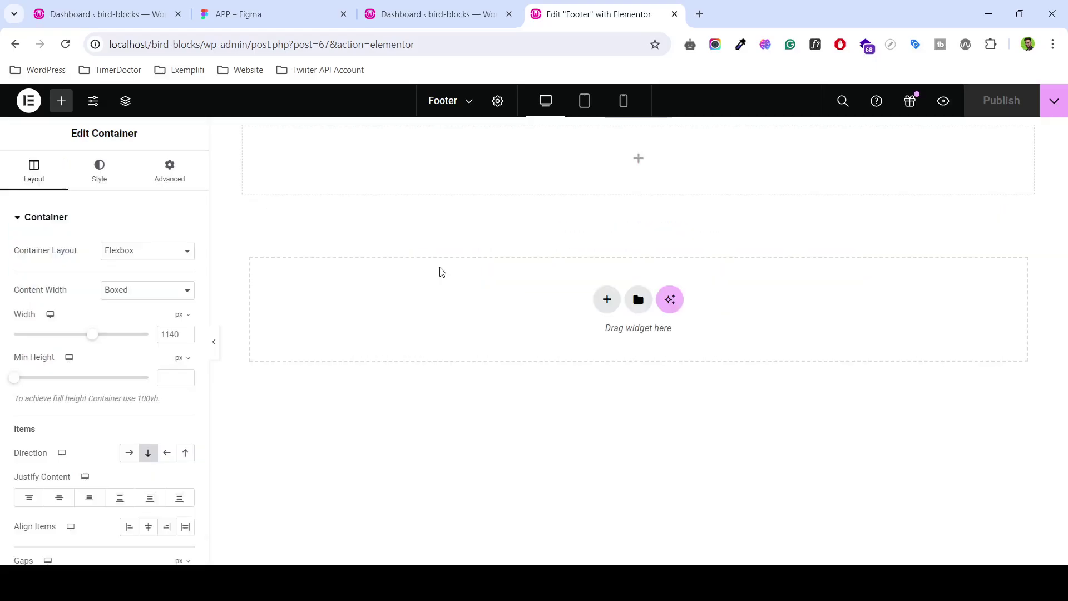
left_click(251, 14)
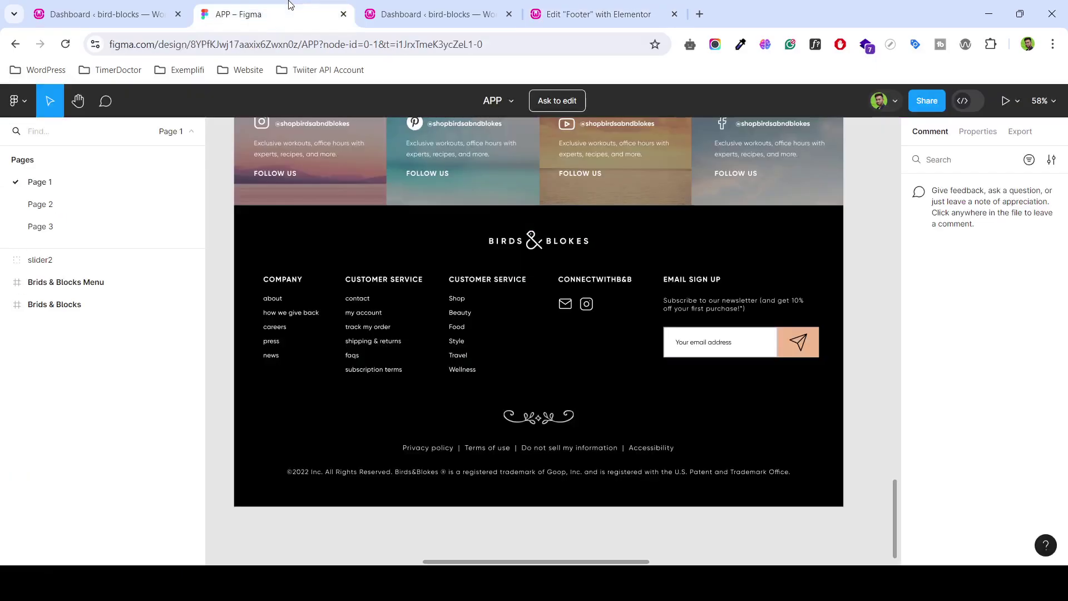
left_click(405, 236)
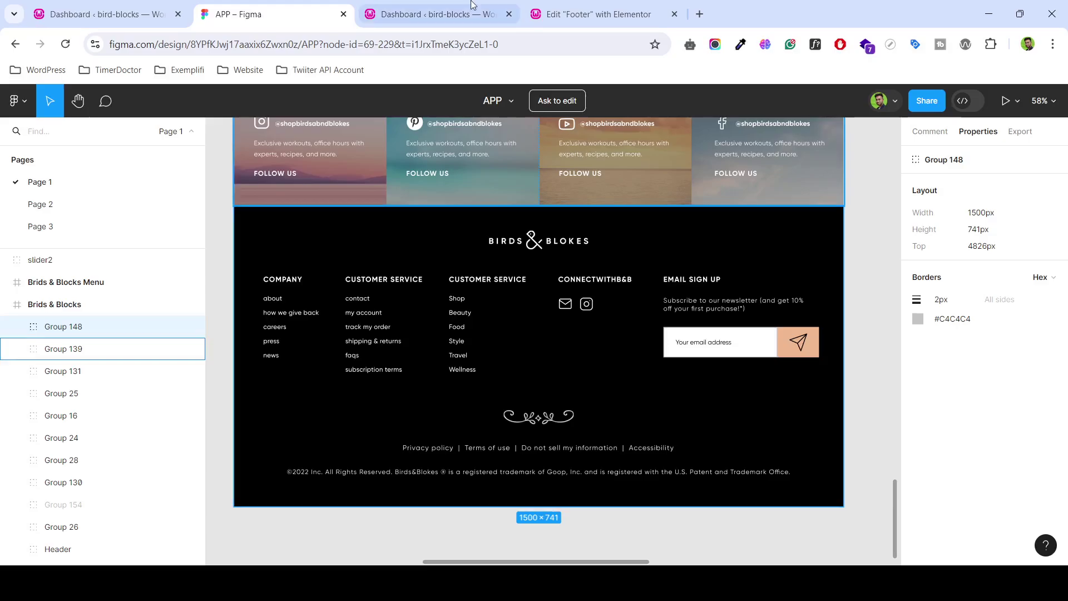
left_click(472, 11)
left_click(598, 16)
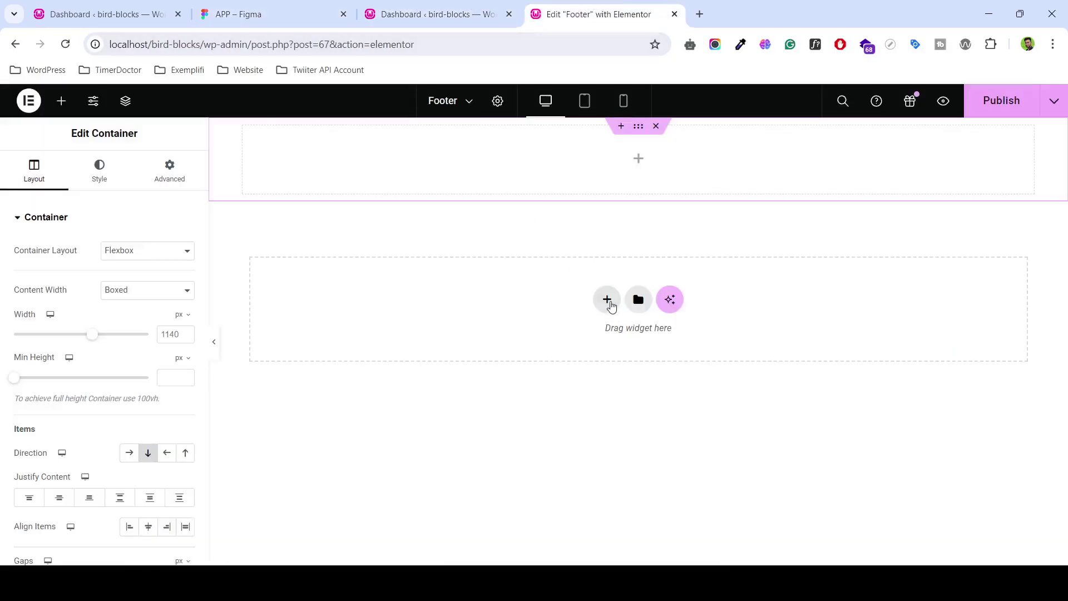
left_click(273, 14)
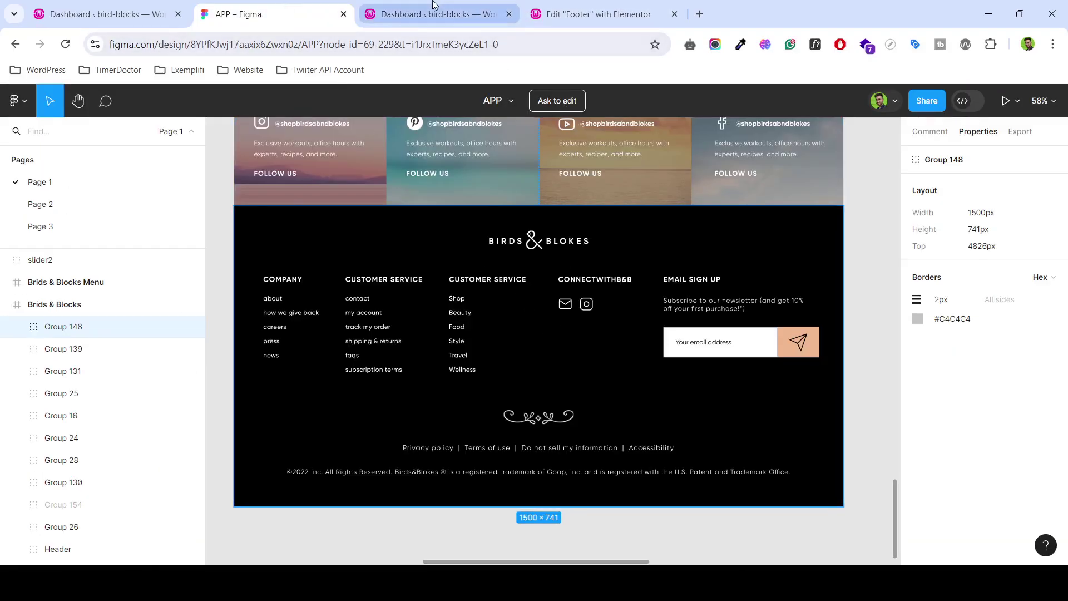
left_click(598, 14)
- Insert a two-column Flexbox structure, duplicate a column to make three, and delete the empty top container
left_click(605, 299)
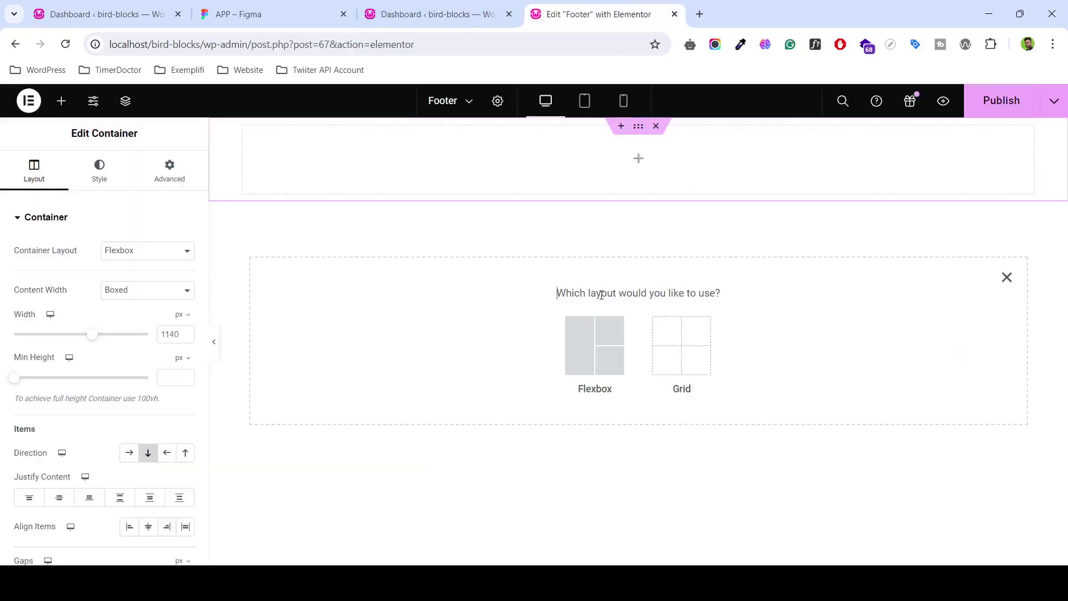
left_click(584, 346)
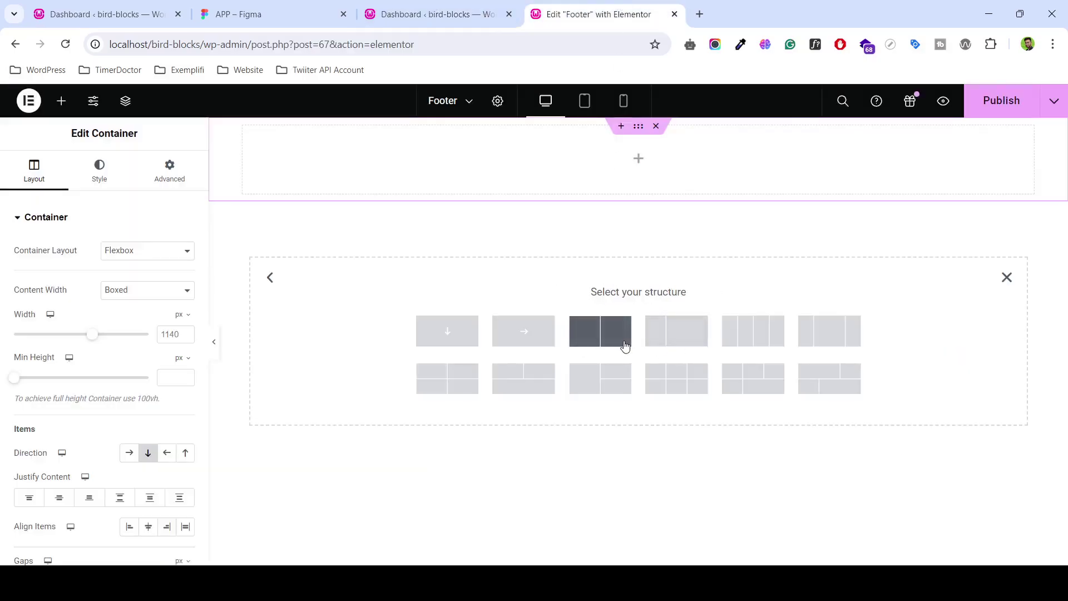
left_click(625, 345)
right_click(650, 184)
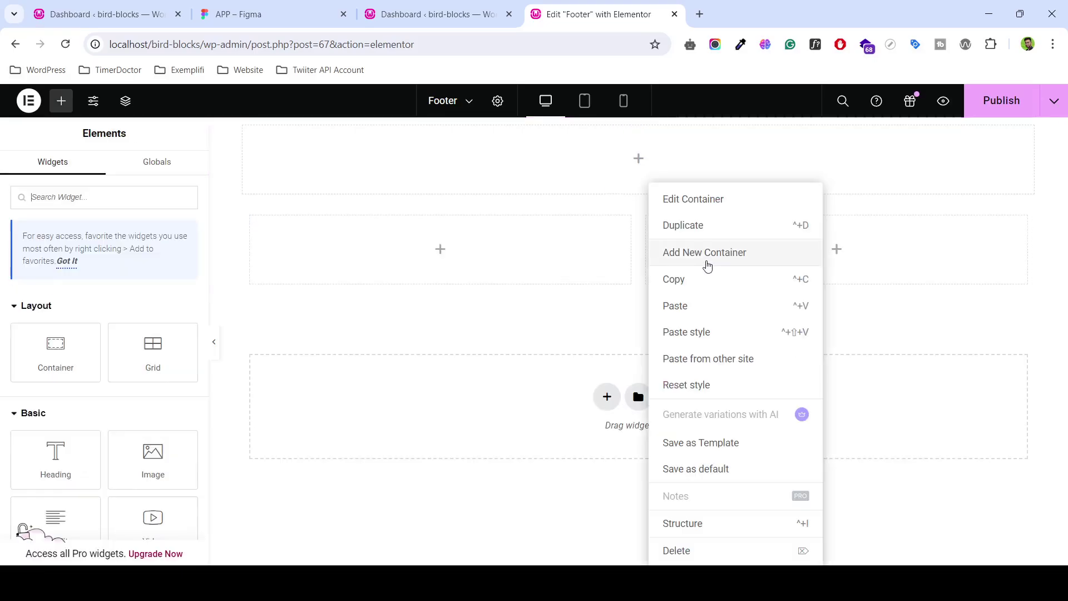
left_click(696, 234)
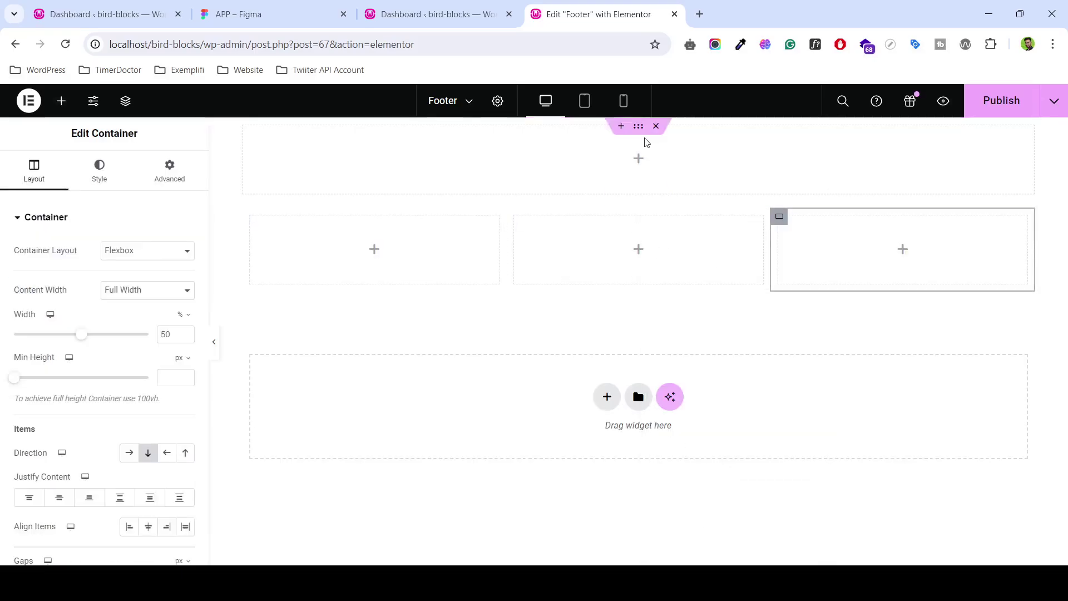
left_click(656, 125)
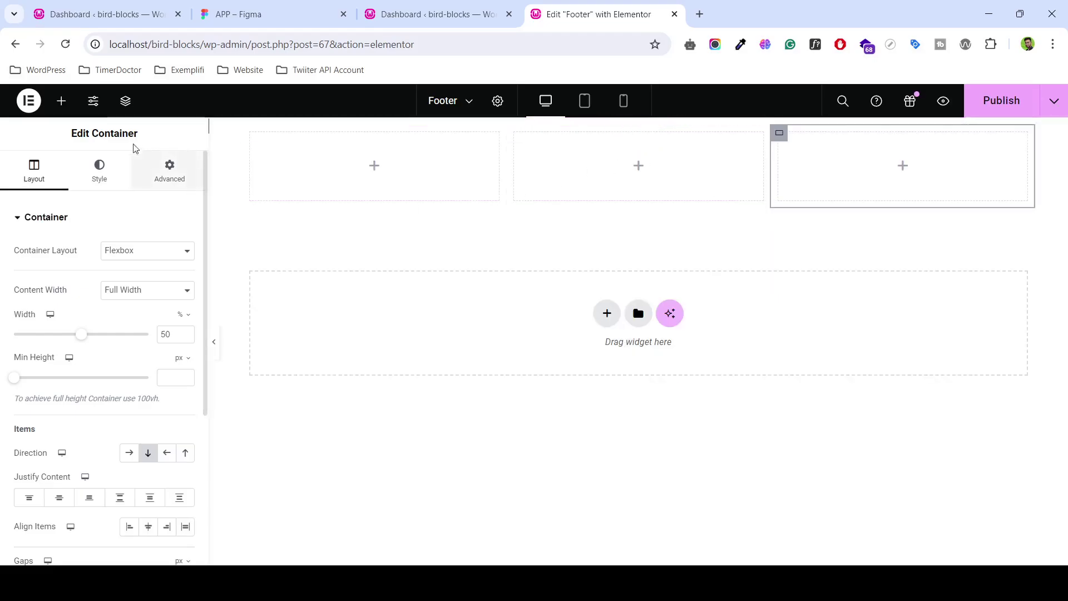
- Place an Image widget in the middle column showing the Birds & Blokes logo
left_click(61, 101)
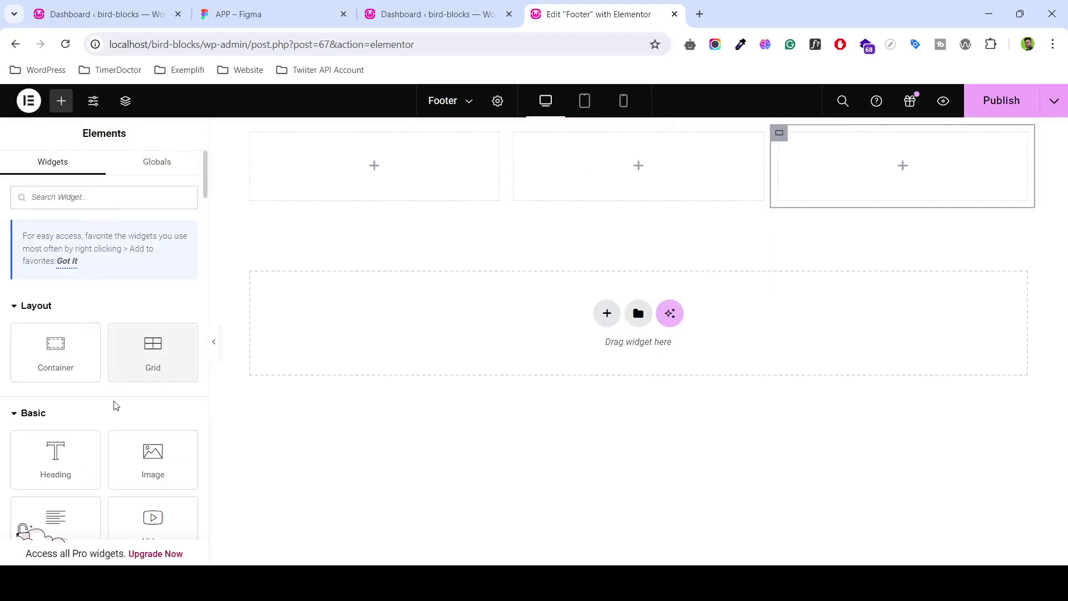
left_click_drag(150, 459, 584, 195)
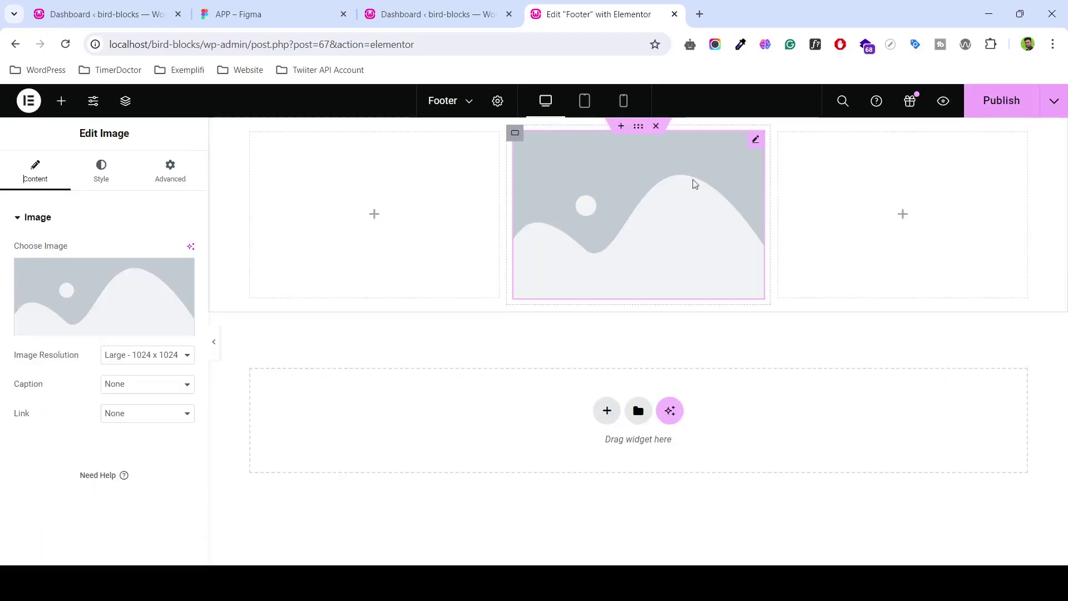
left_click(100, 295)
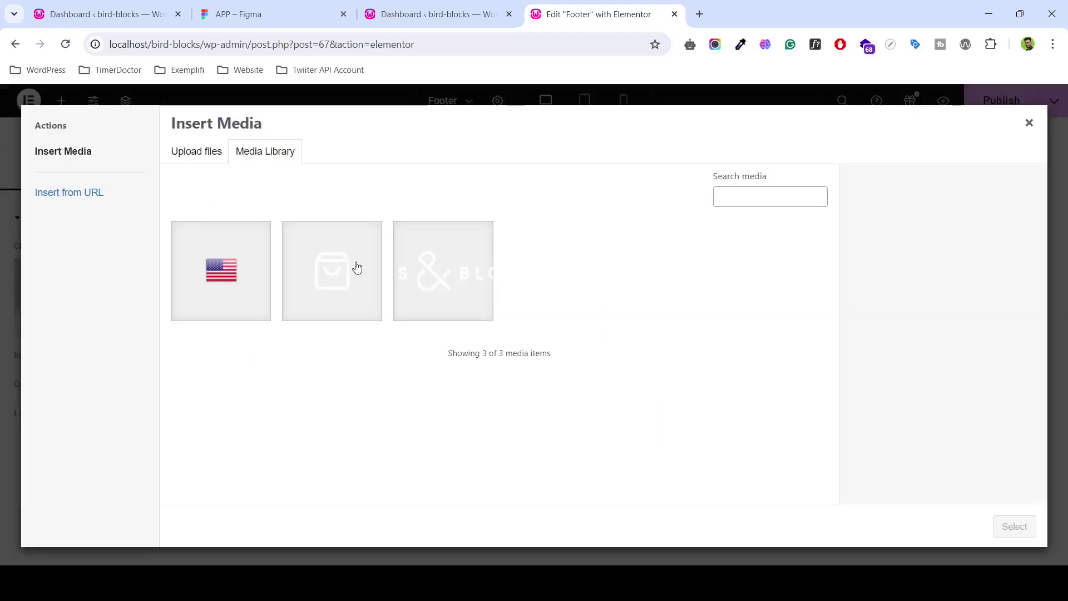
left_click(439, 268)
left_click(1012, 527)
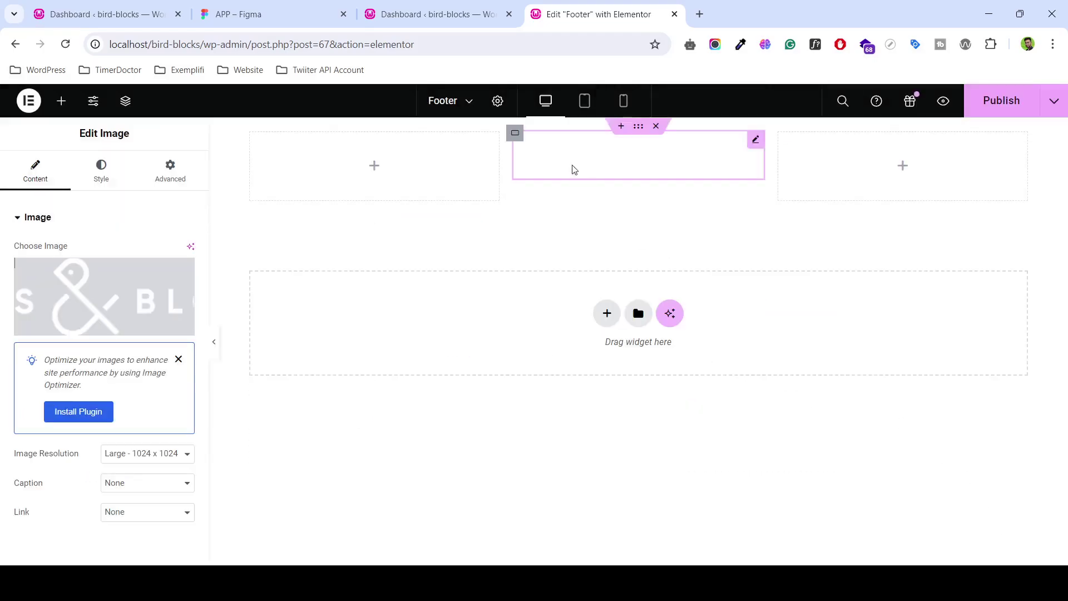
left_click(262, 14)
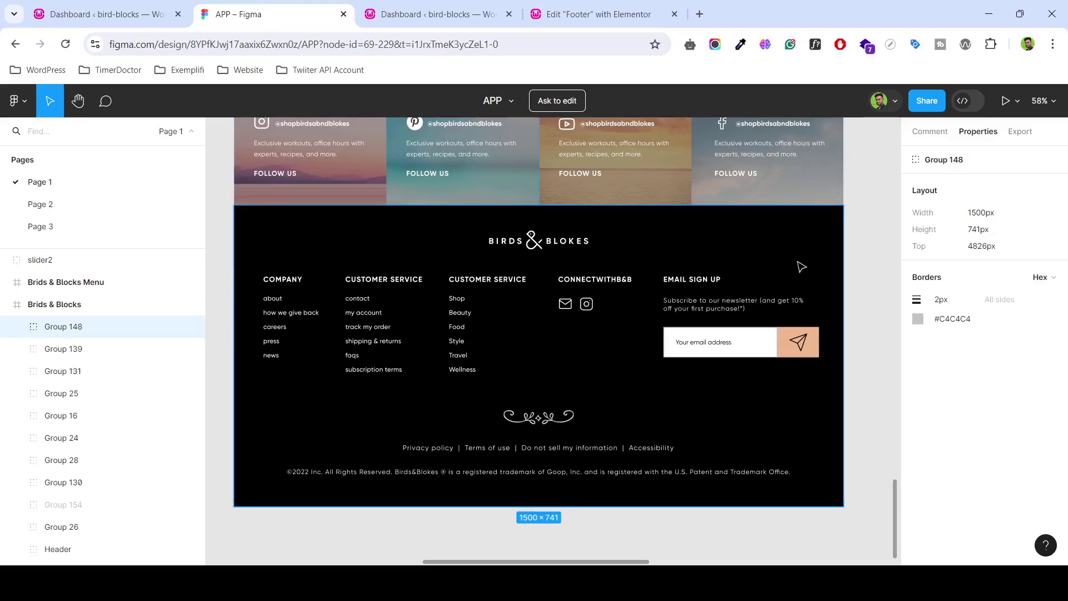
- Select Rectangle 37 inside Group 148 and copy its #000000 fill colour
double_click(806, 436)
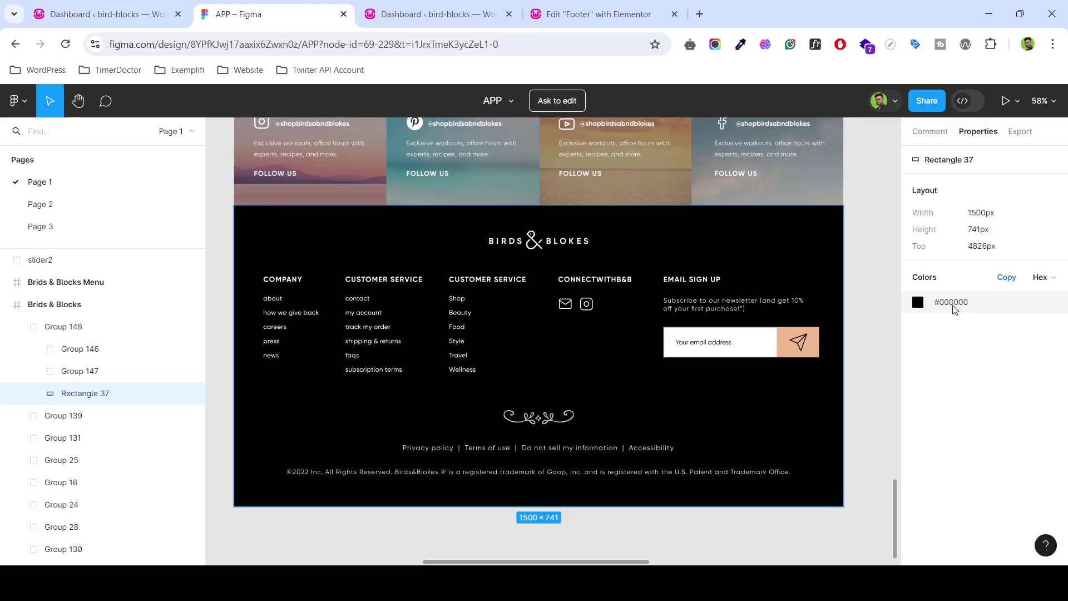
left_click(953, 305)
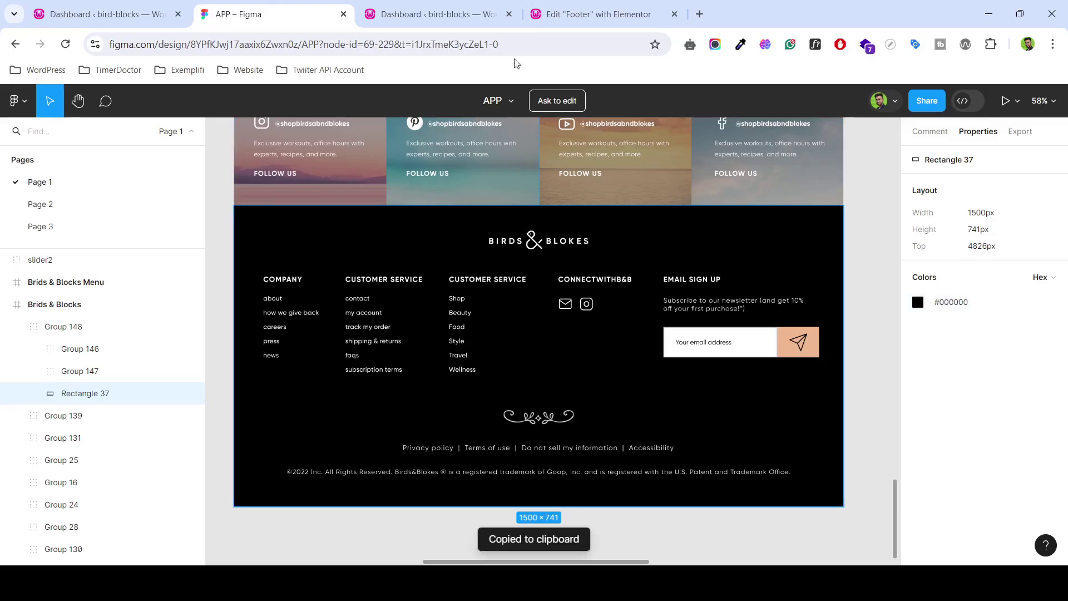
left_click(434, 14)
left_click(598, 14)
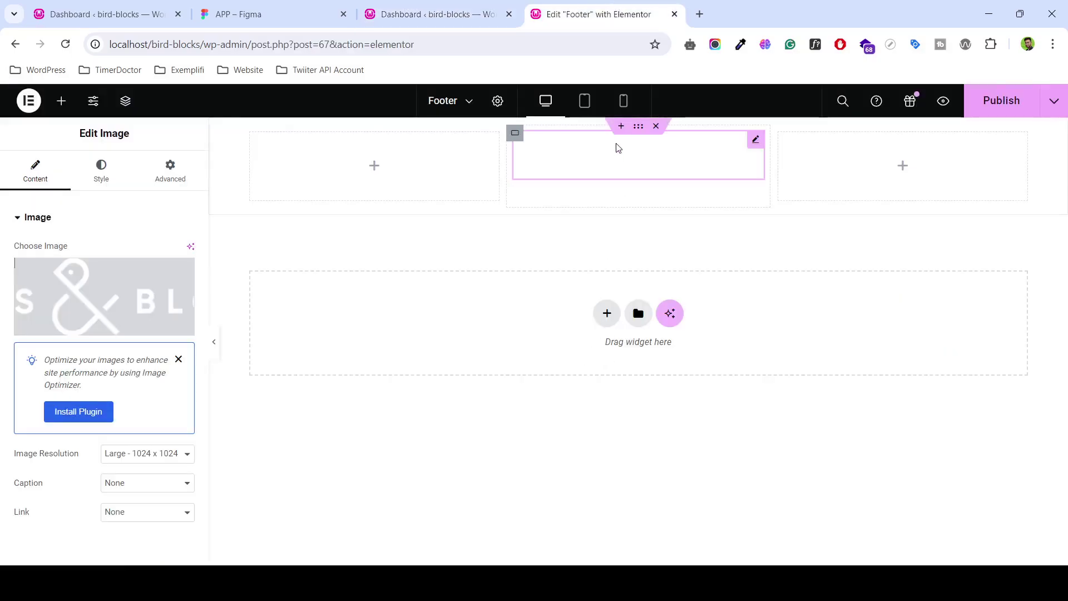
- Give the logo row container a Classic background with colour #000000
left_click(638, 127)
left_click(98, 169)
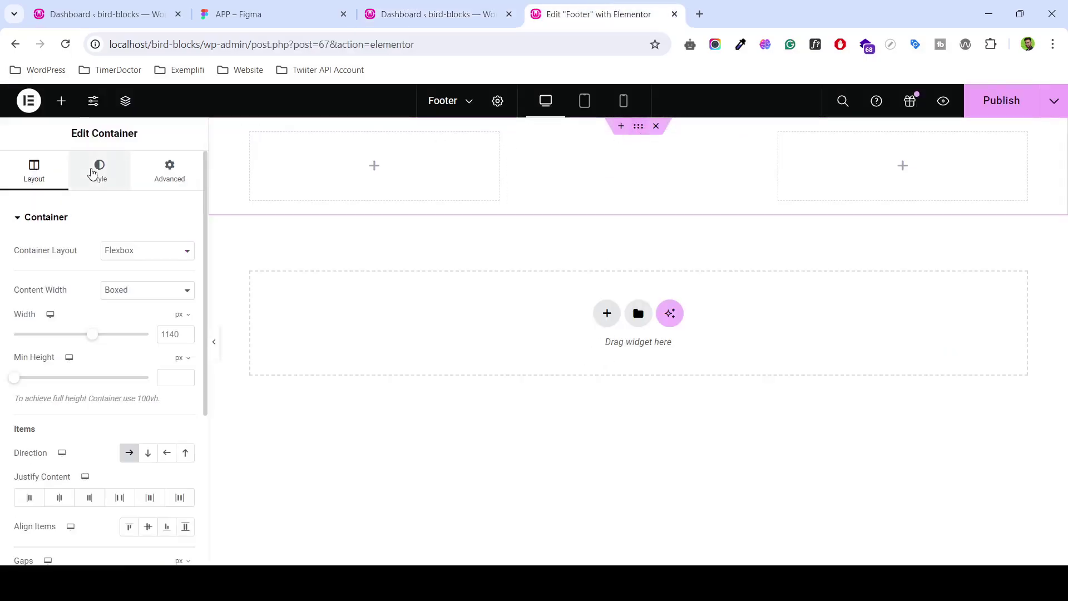
left_click(129, 279)
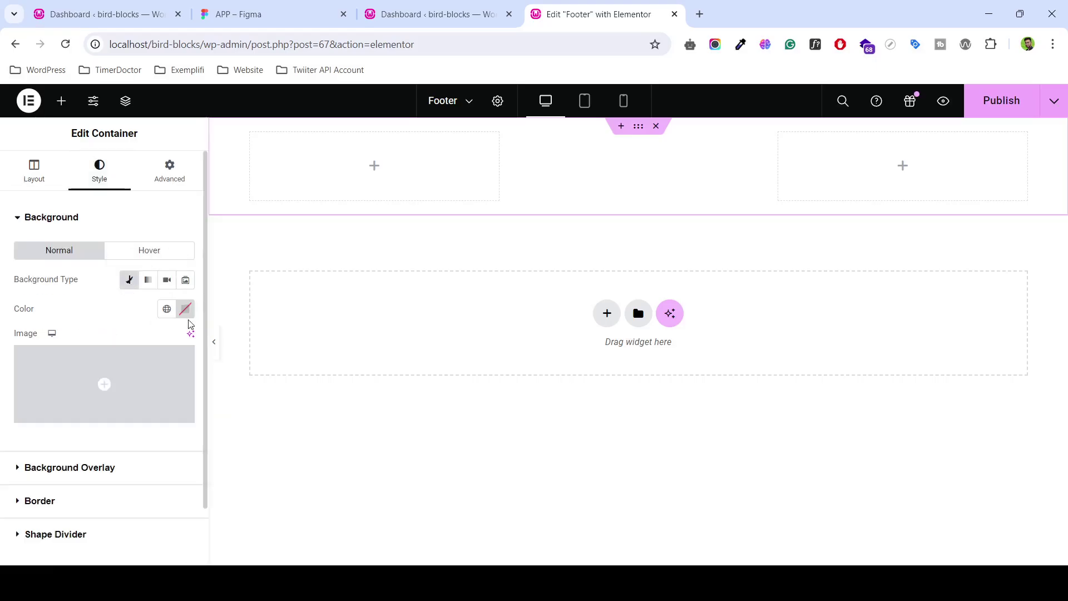
left_click(185, 308)
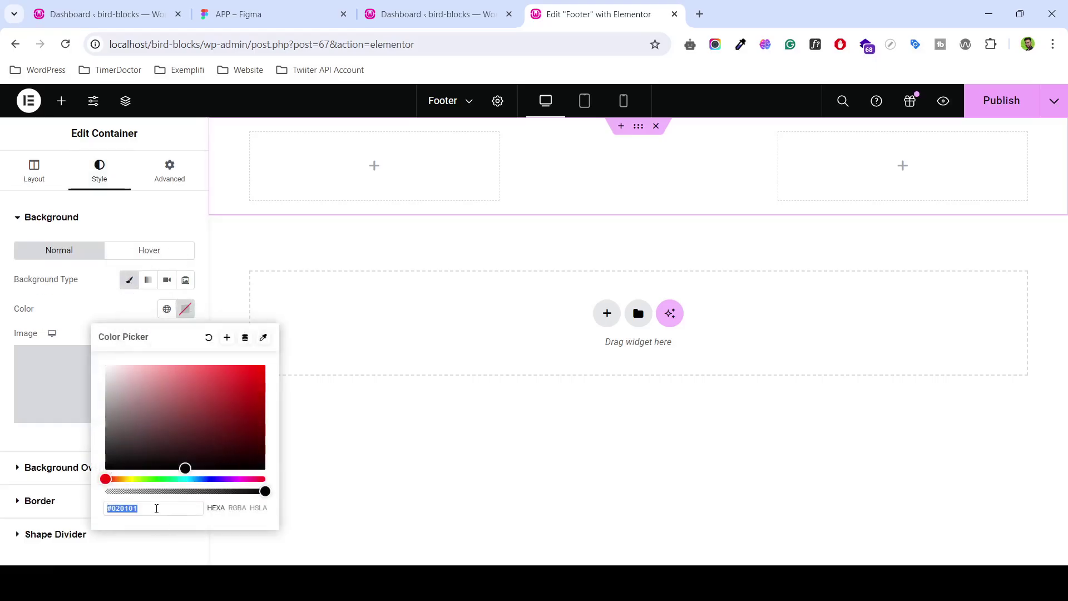
type("#000000")
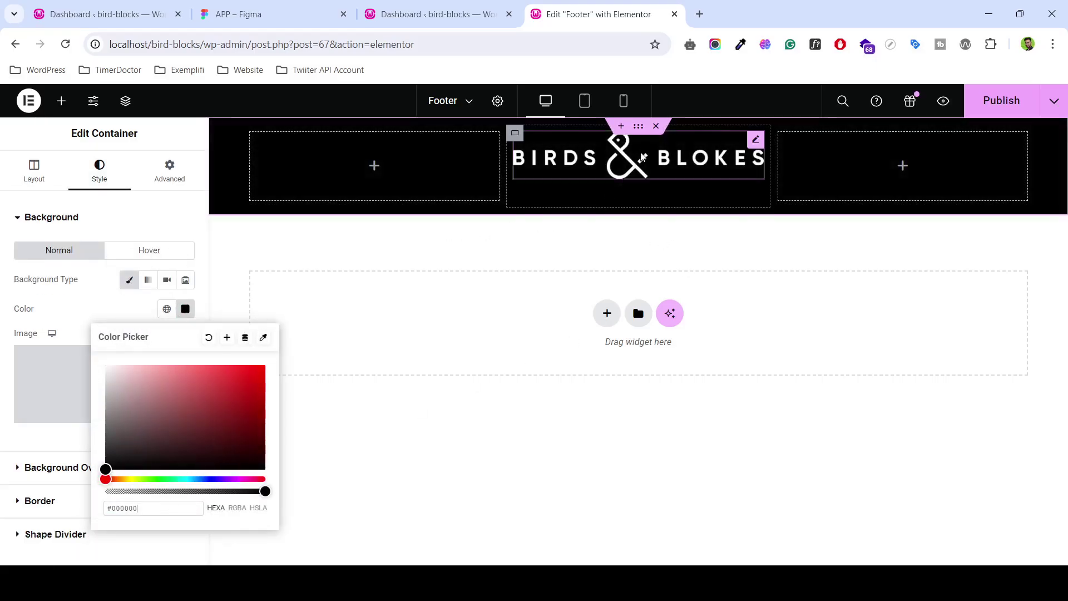
left_click(251, 5)
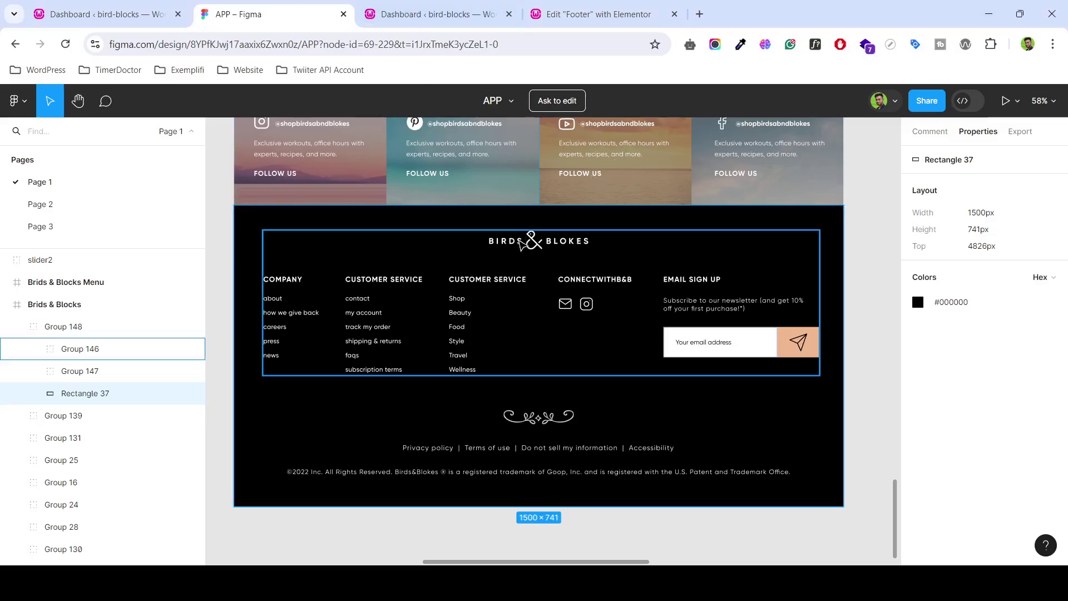
key("ctrl+Tab")
key("ctrl+Tab")
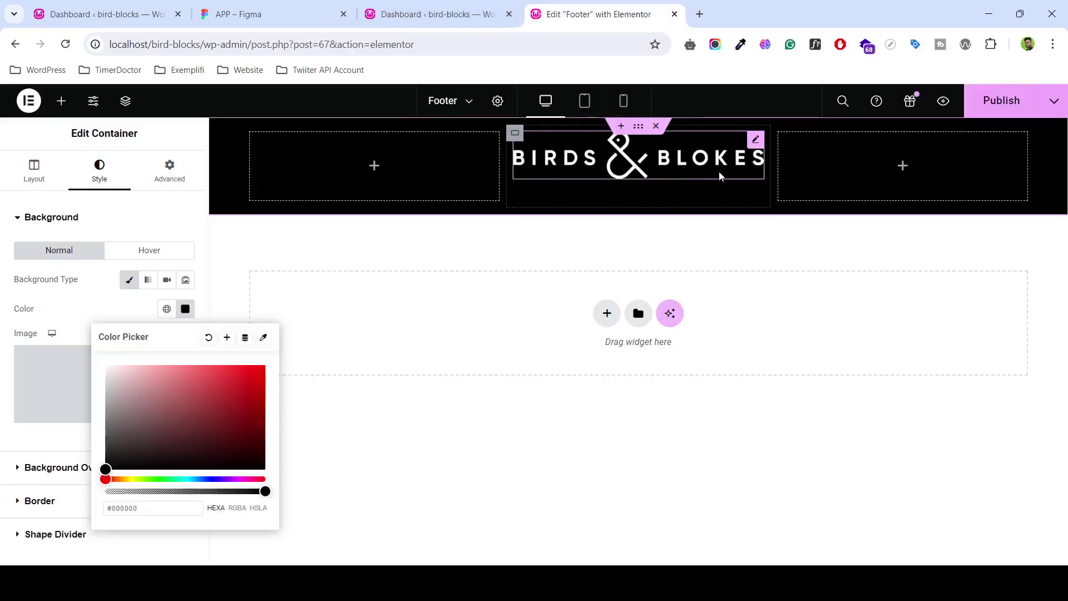
- Set the logo image resolution to Medium - 300 x 300 and publish the footer
left_click(755, 140)
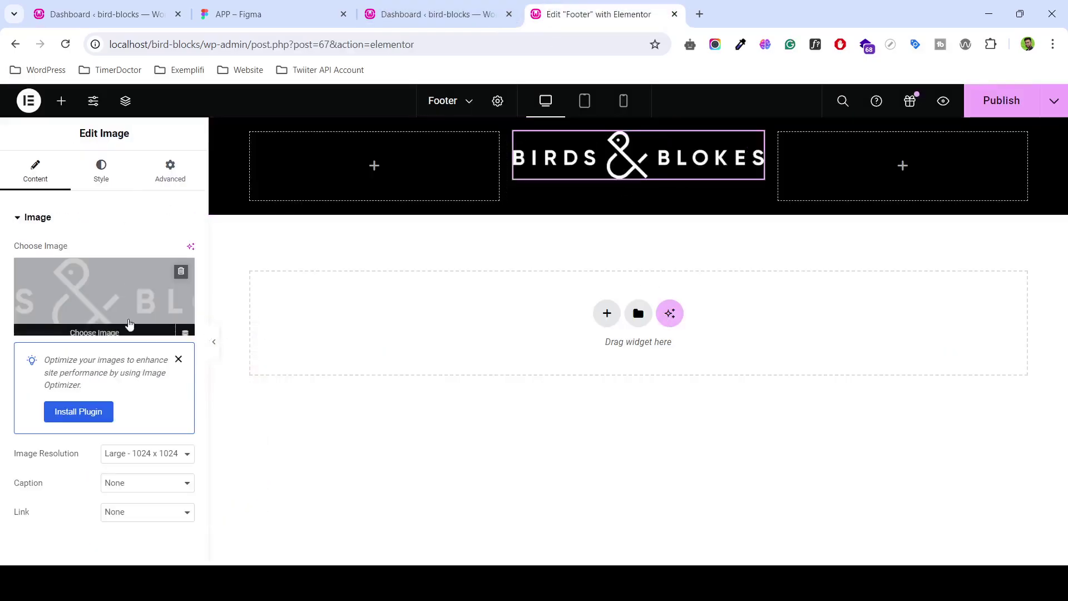
left_click(143, 404)
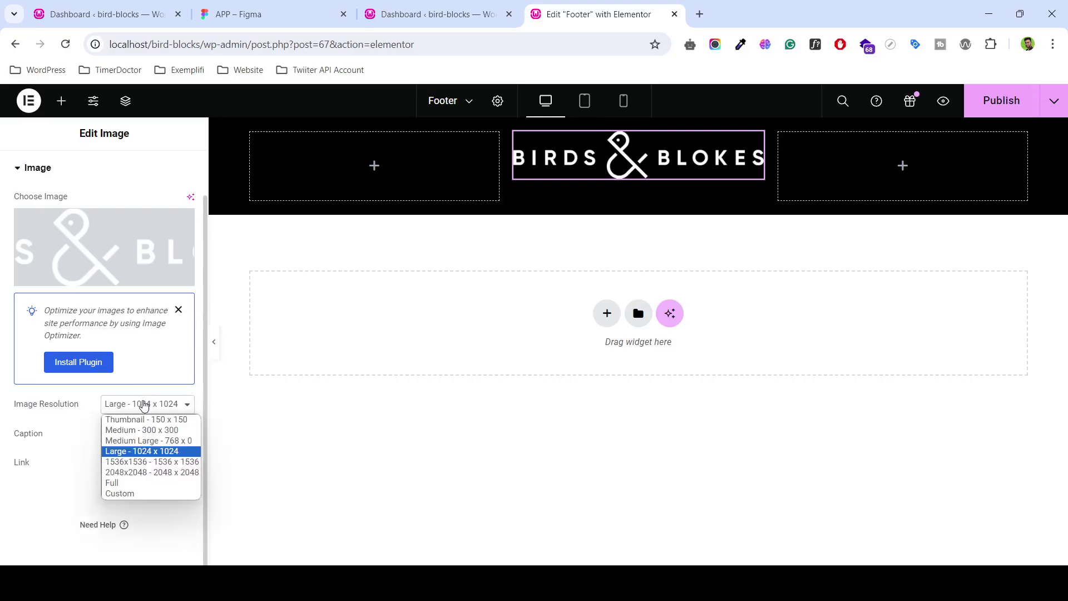
left_click(140, 429)
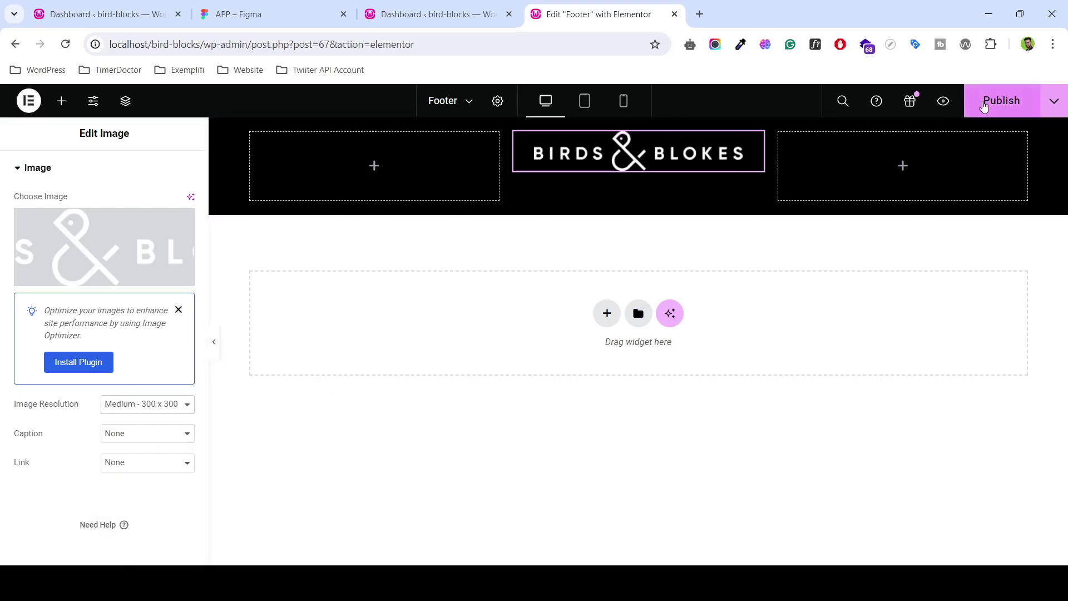
left_click(990, 103)
- Open the live site in a new tab to check the black logo footer, then go back to the editor
left_click(431, 14)
mouse_move(50, 366)
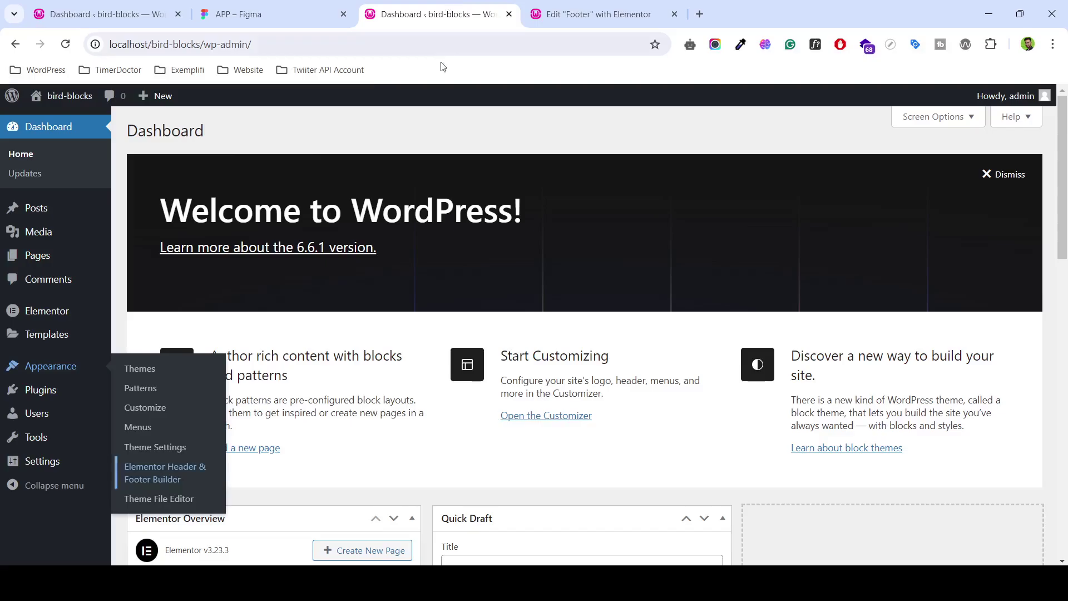
right_click(59, 127)
left_click(101, 136)
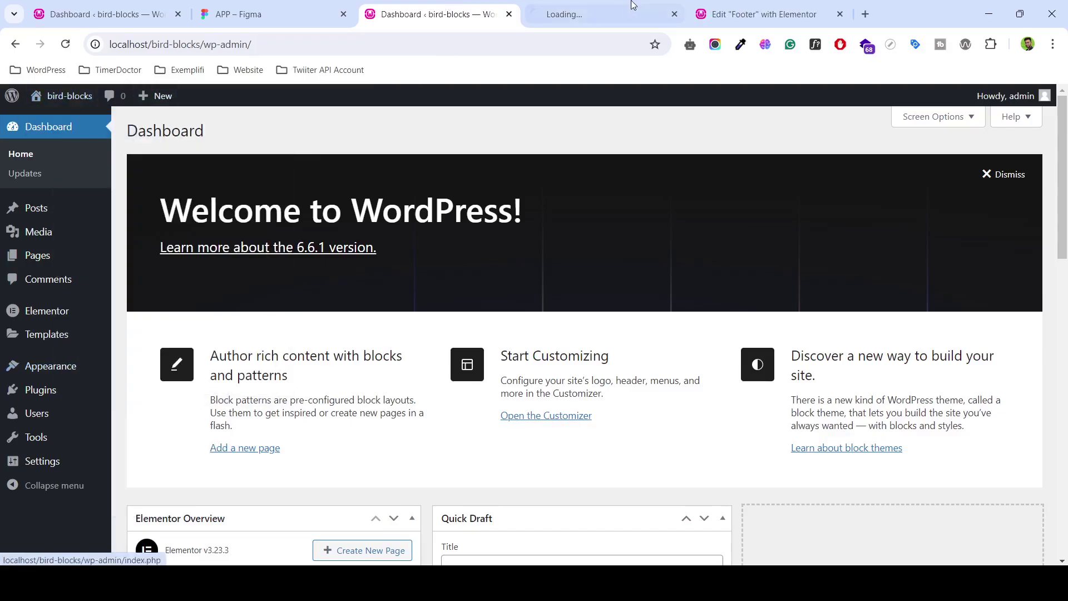
left_click(635, 7)
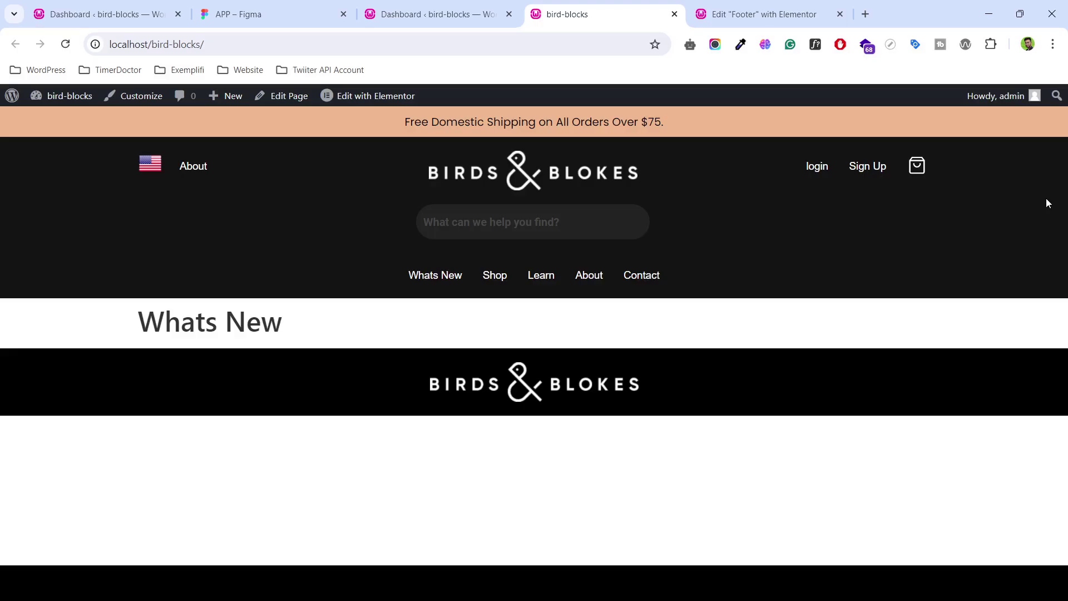
left_click(782, 9)
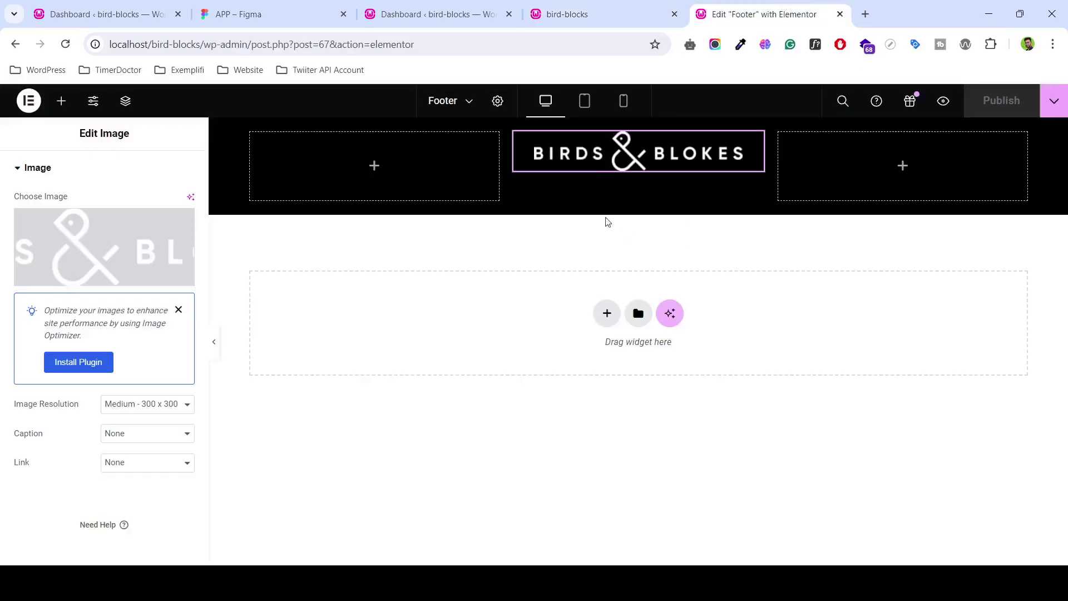
- Add a Flexbox four-column row under the logo and duplicate a column to make five
left_click(327, 9)
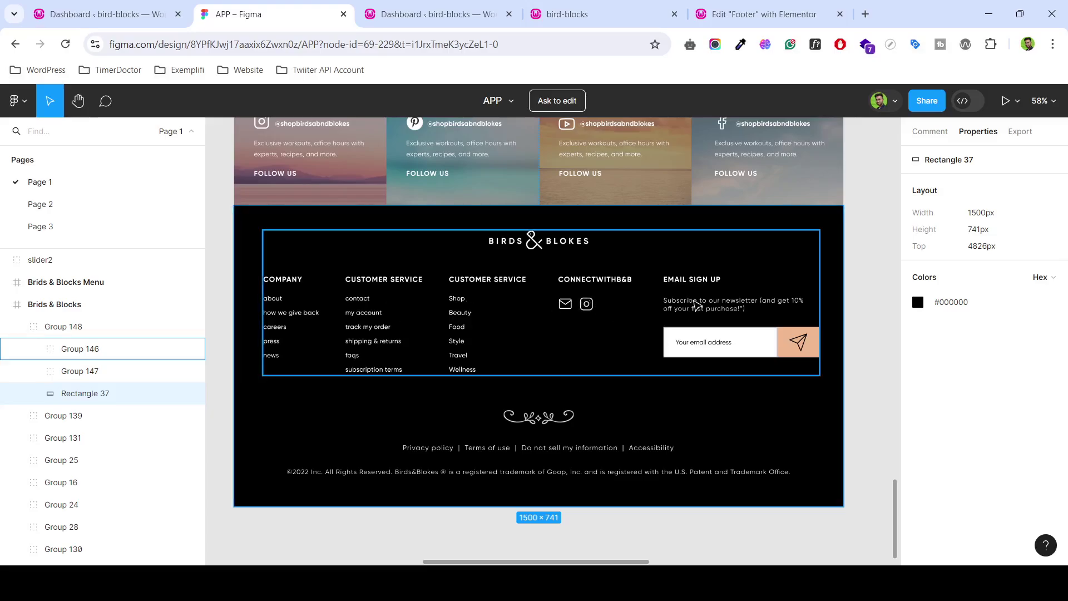
left_click(763, 13)
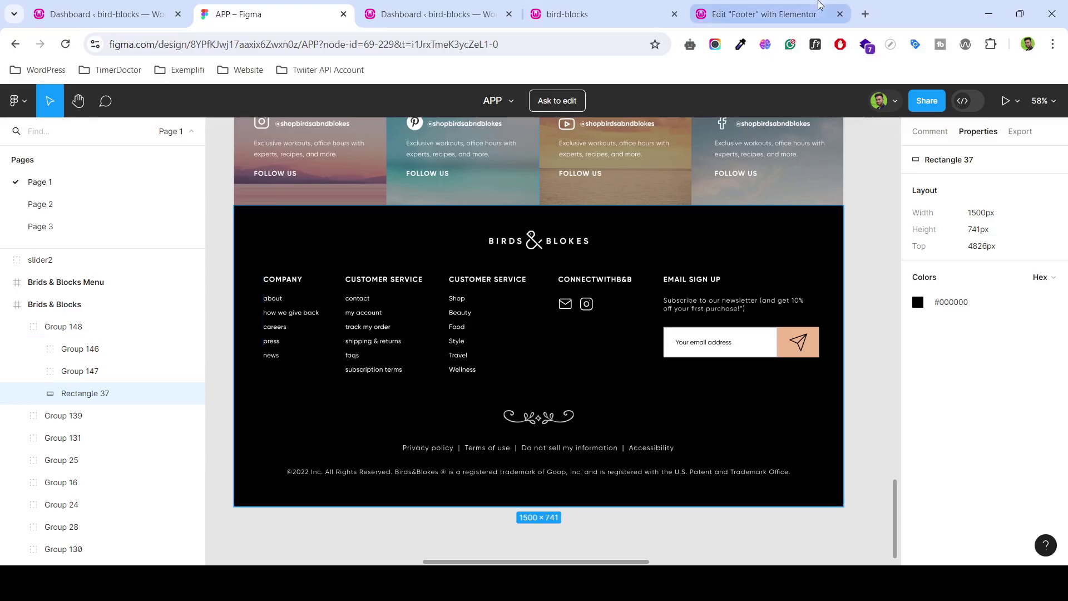
left_click(607, 316)
left_click(592, 365)
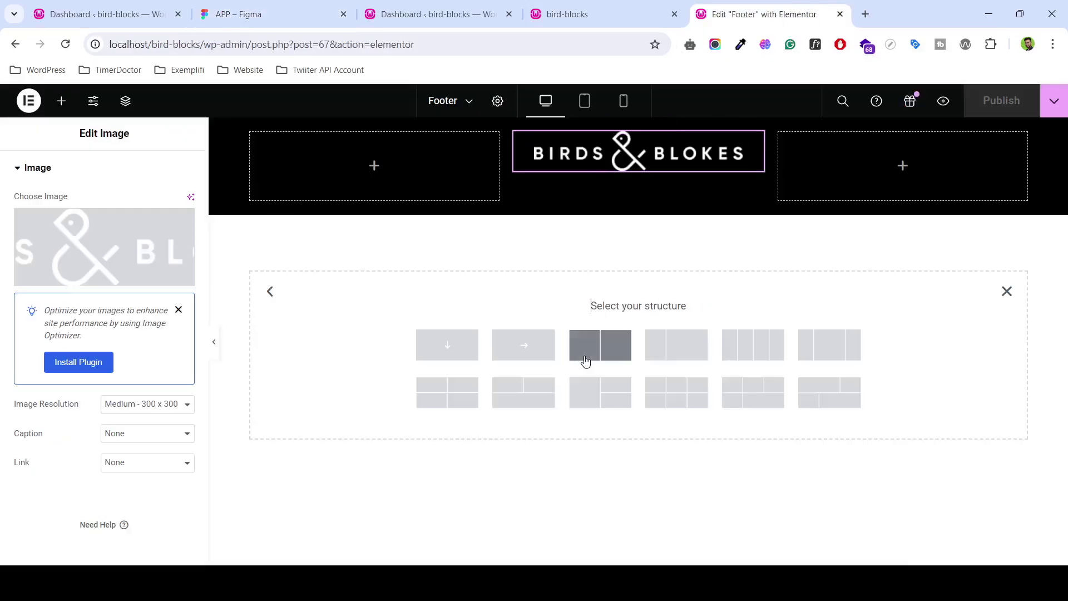
left_click(764, 355)
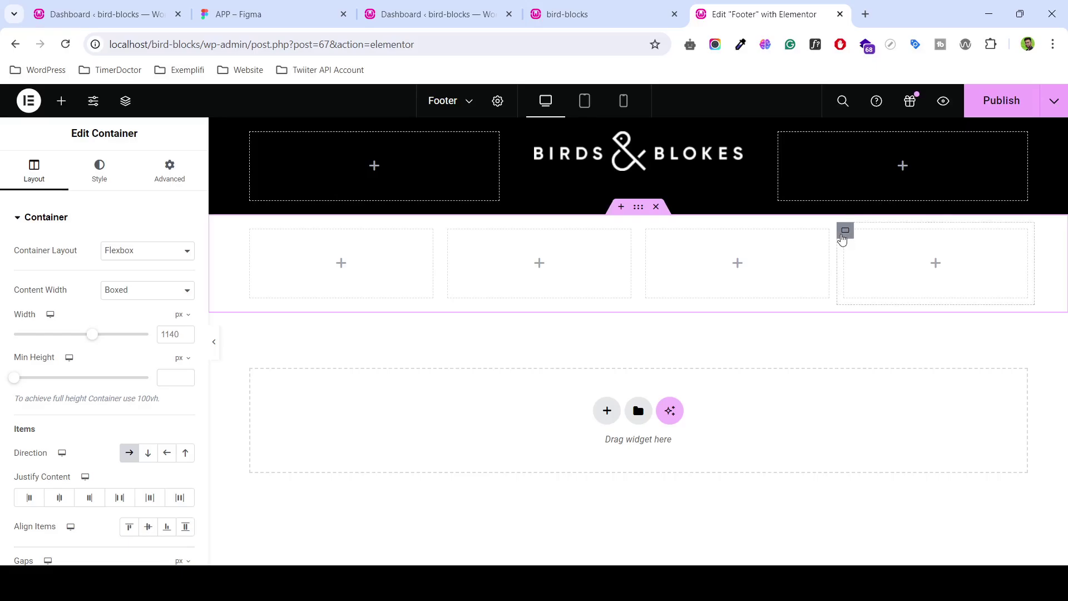
right_click(844, 231)
left_click(877, 226)
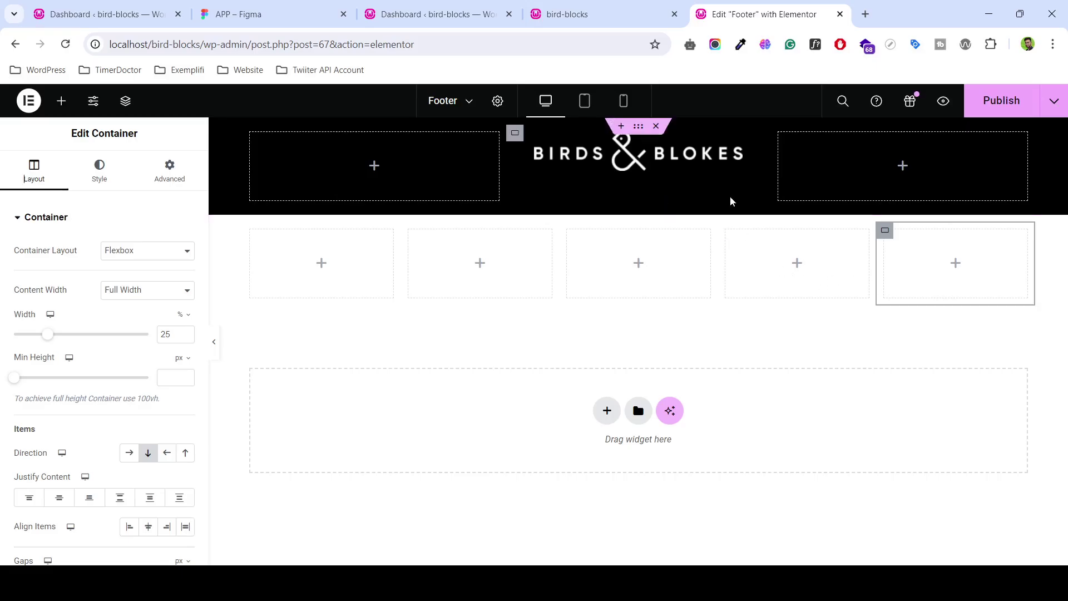
- Give the new row a Classic #000000 background by pasting the hex value, and publish the footer
left_click(99, 170)
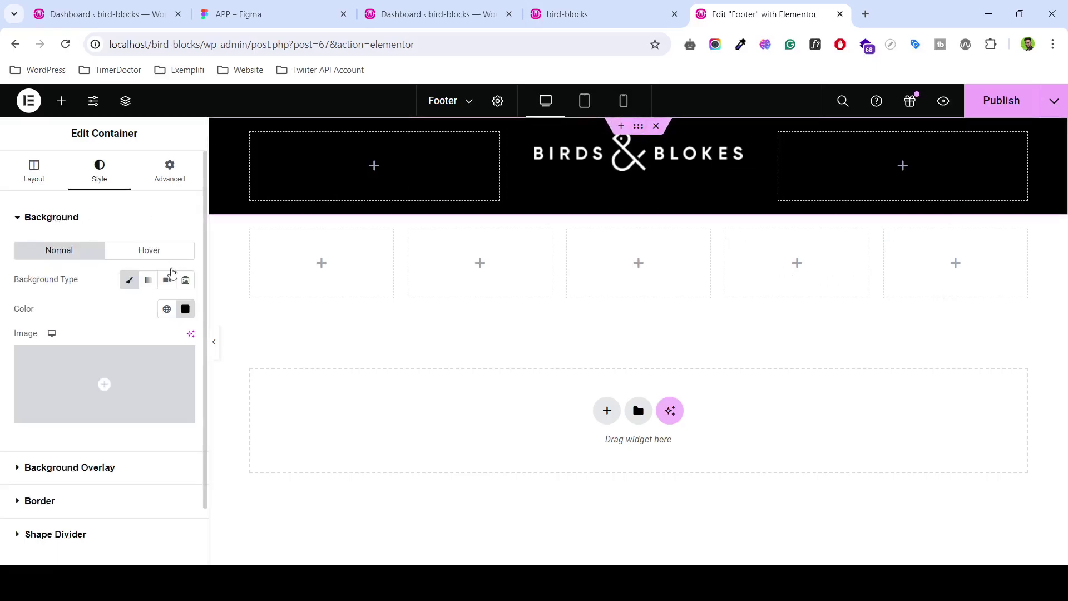
left_click(185, 308)
triple_click(159, 504)
key("ctrl+c")
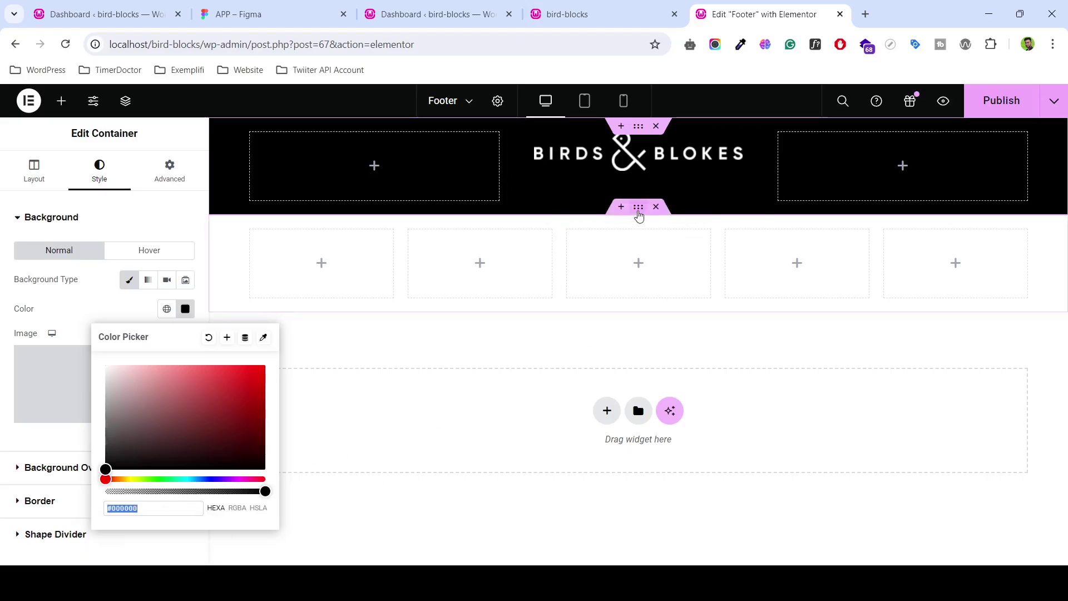
left_click(638, 241)
left_click(99, 170)
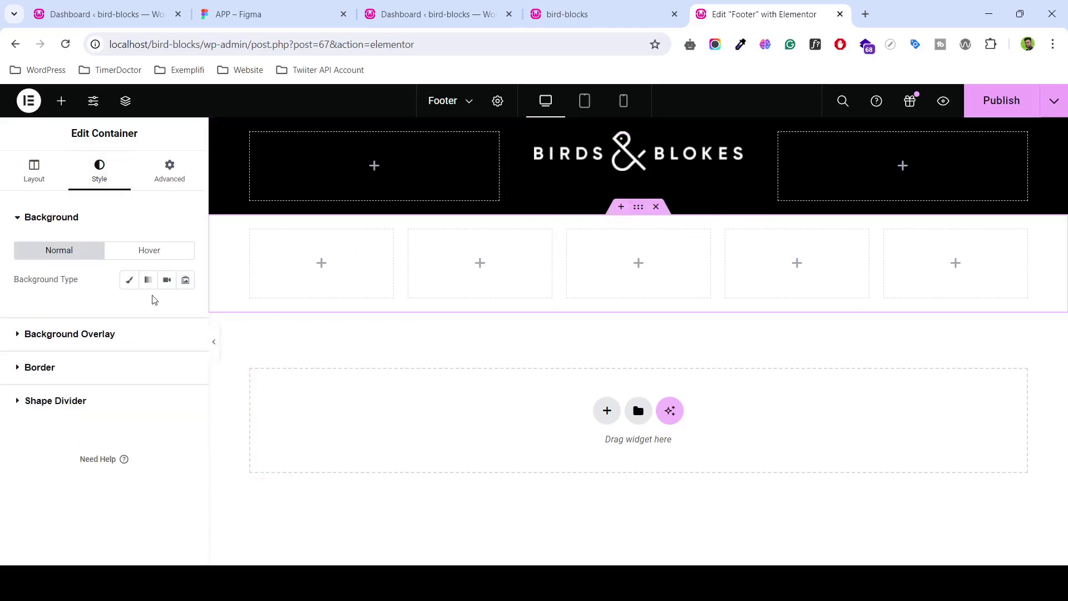
left_click(129, 280)
left_click(185, 309)
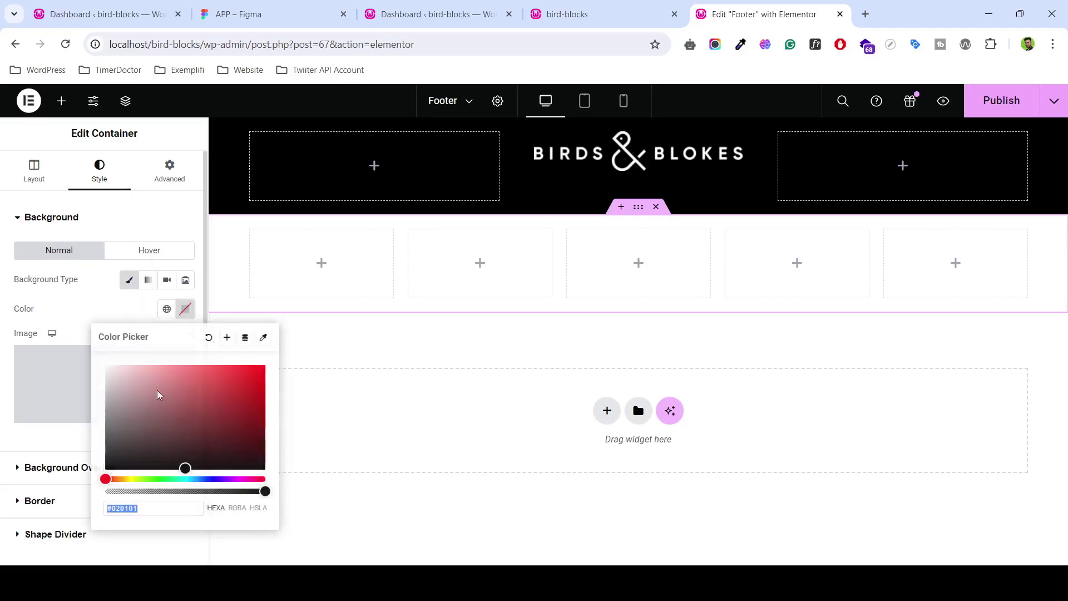
triple_click(157, 509)
key("ctrl+v")
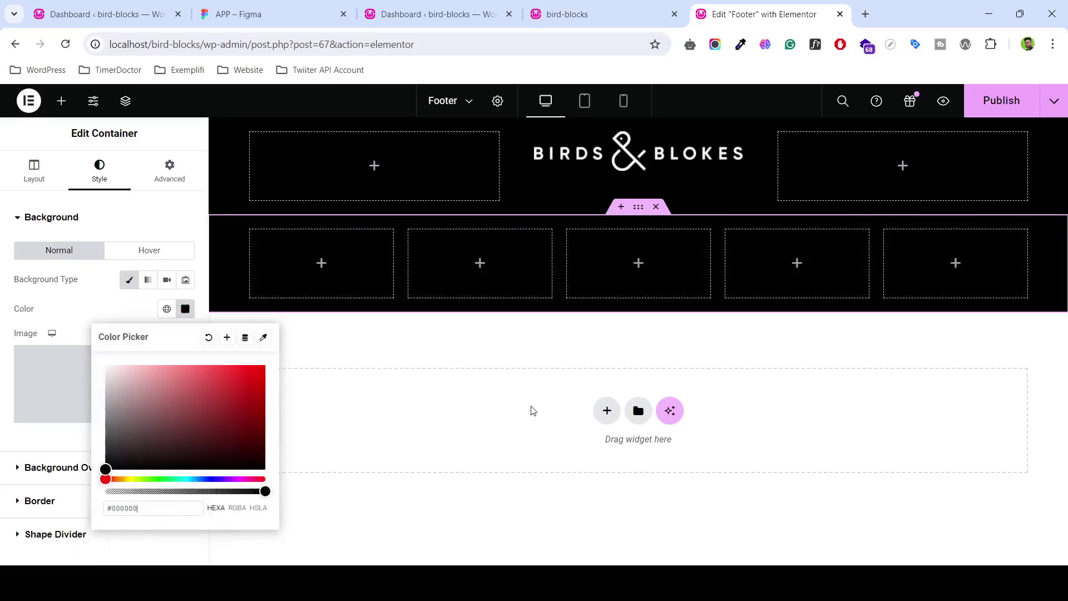
left_click(524, 374)
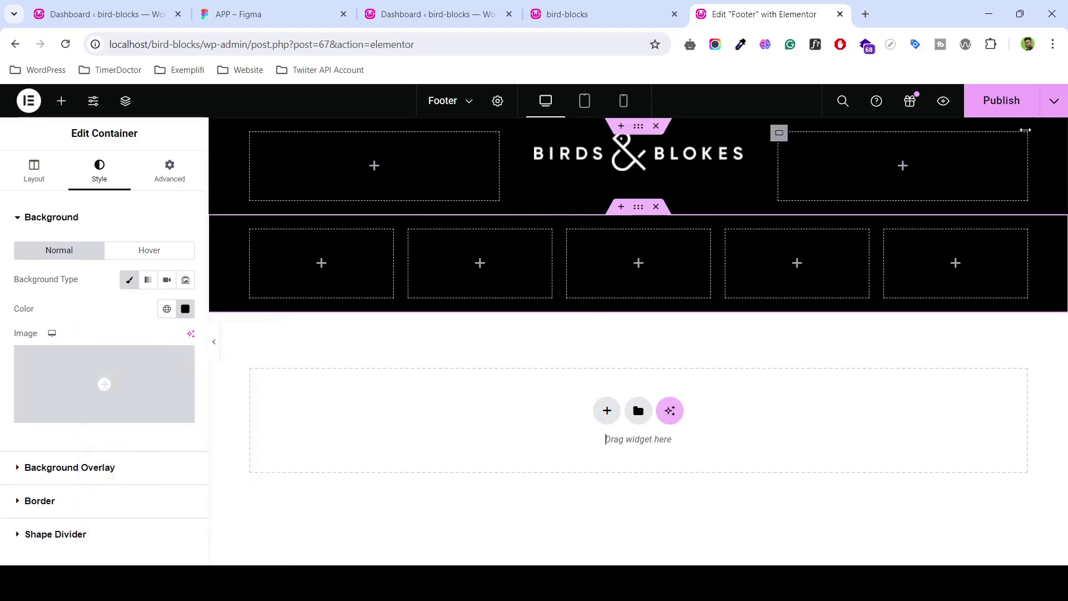
left_click(1002, 101)
left_click(431, 14)
- Open Appearance > Menus in a new tab, comparing it with the Figma footer design
left_click(631, 6)
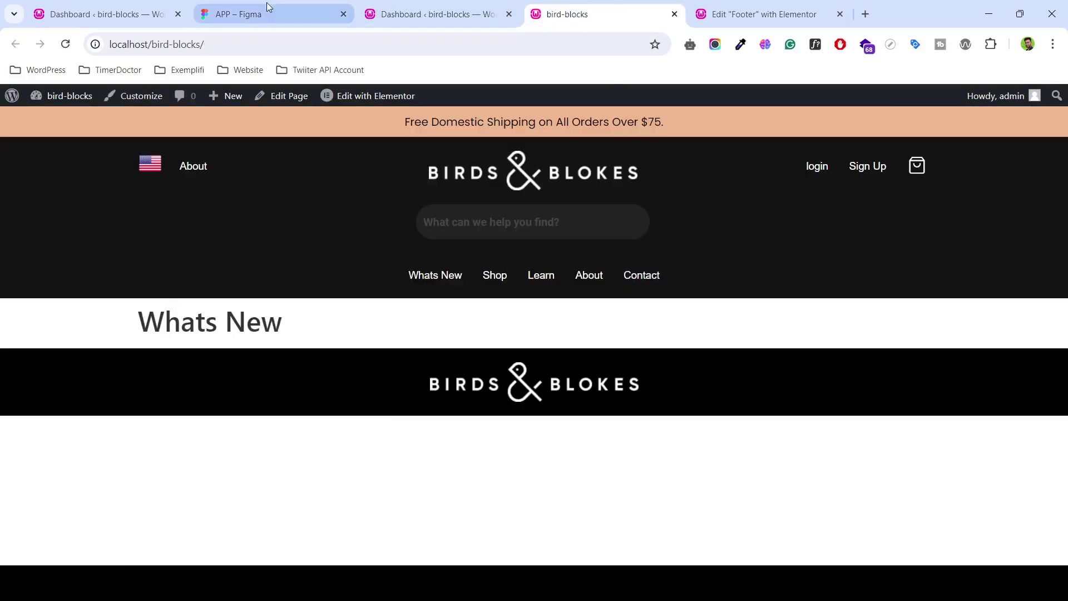
left_click(267, 11)
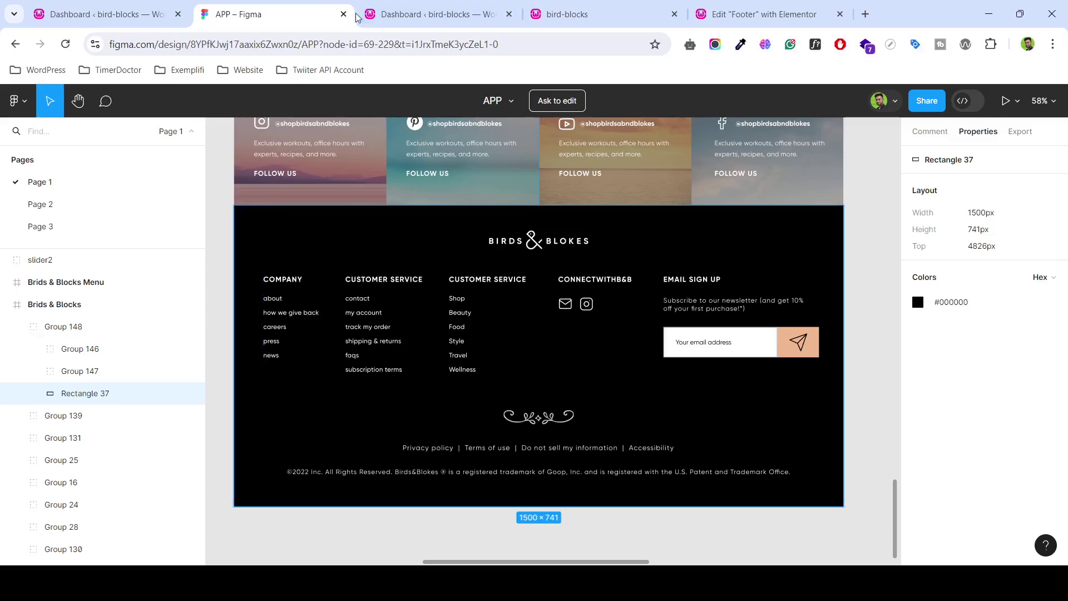
left_click(431, 14)
mouse_move(50, 365)
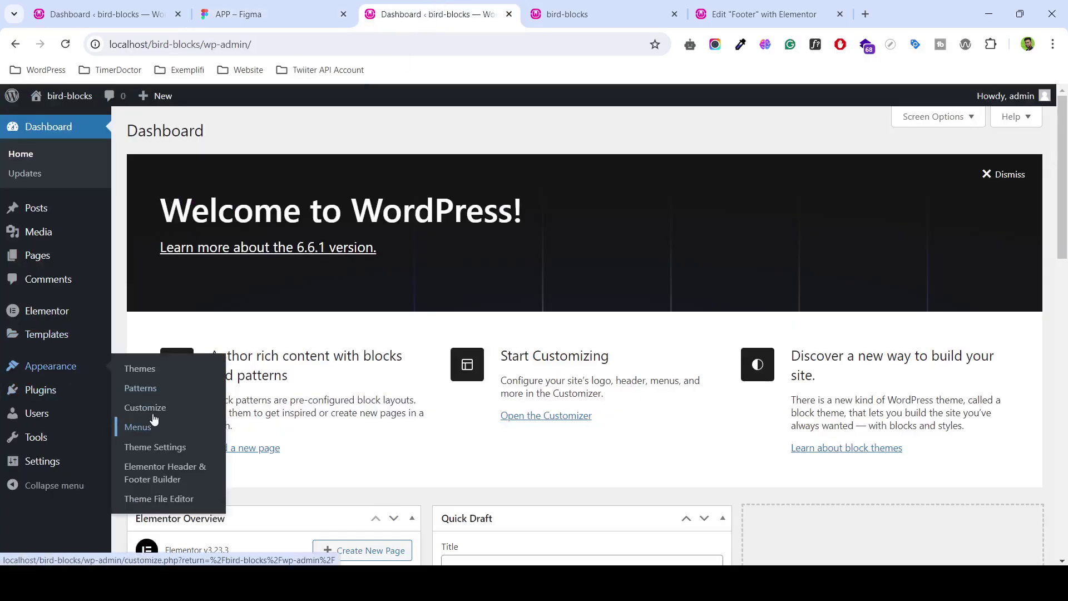
right_click(146, 430)
left_click(231, 176)
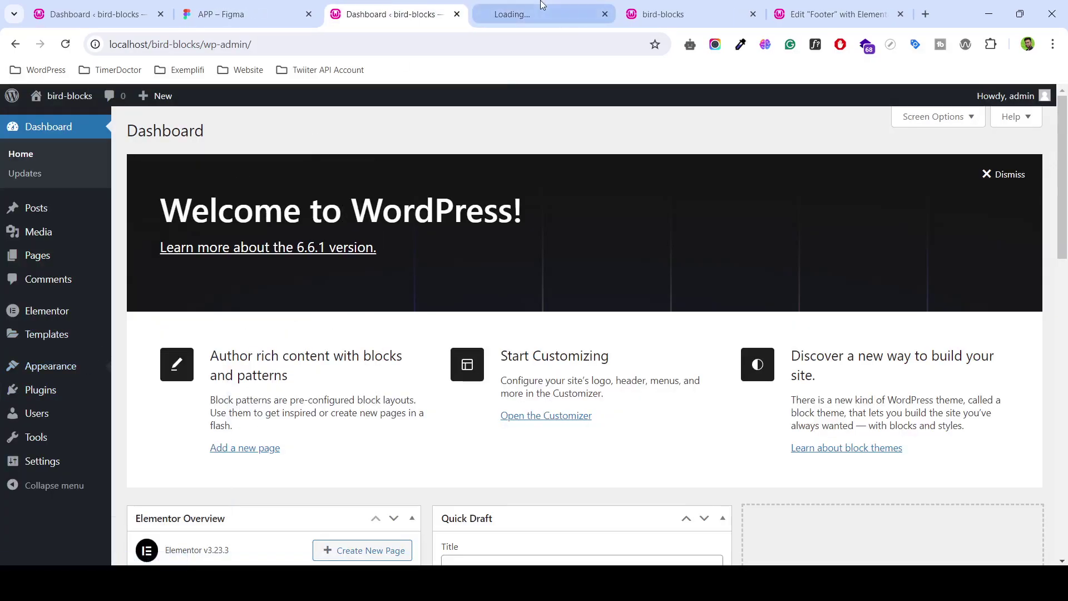
left_click(484, 14)
left_click(245, 14)
left_click(339, 14)
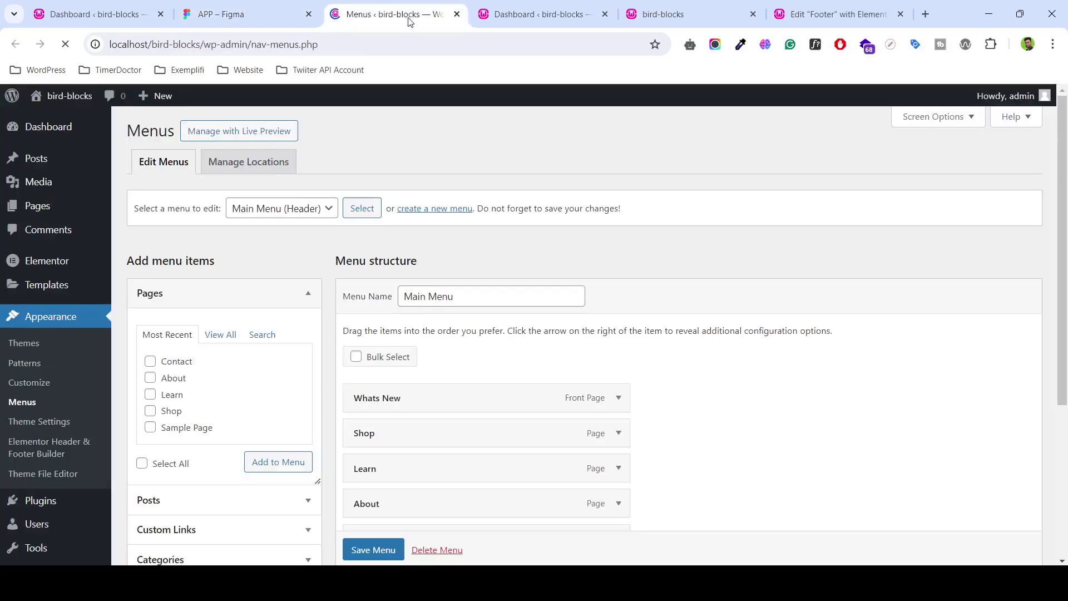
left_click(244, 14)
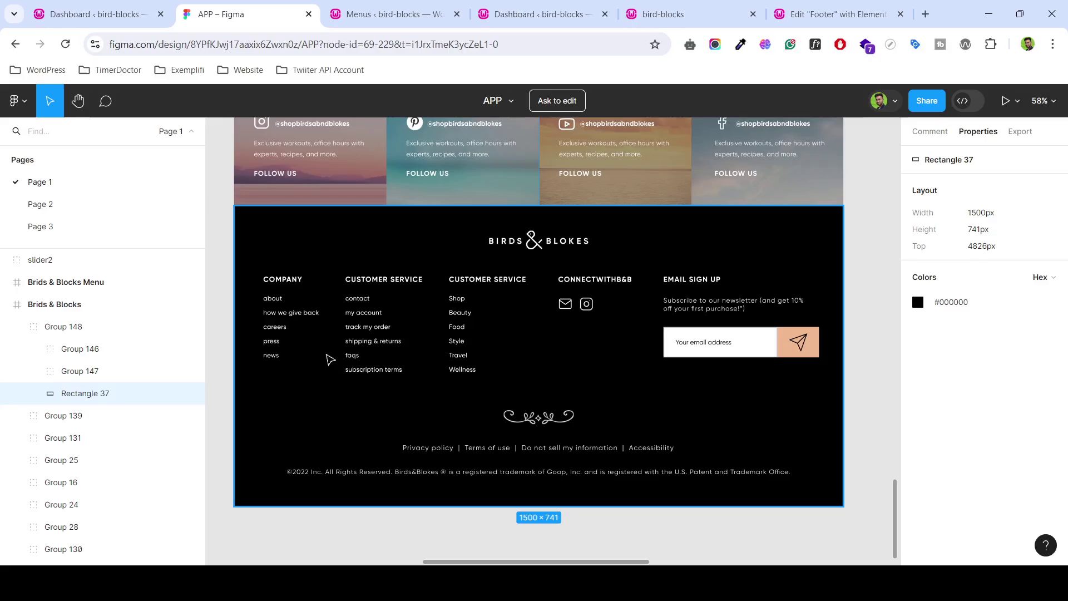
- Zoom in on the Figma footer's Company and Customer Service link lists
scroll(329, 362, "up", 3, "ctrl")
scroll(601, 551, "down", 5)
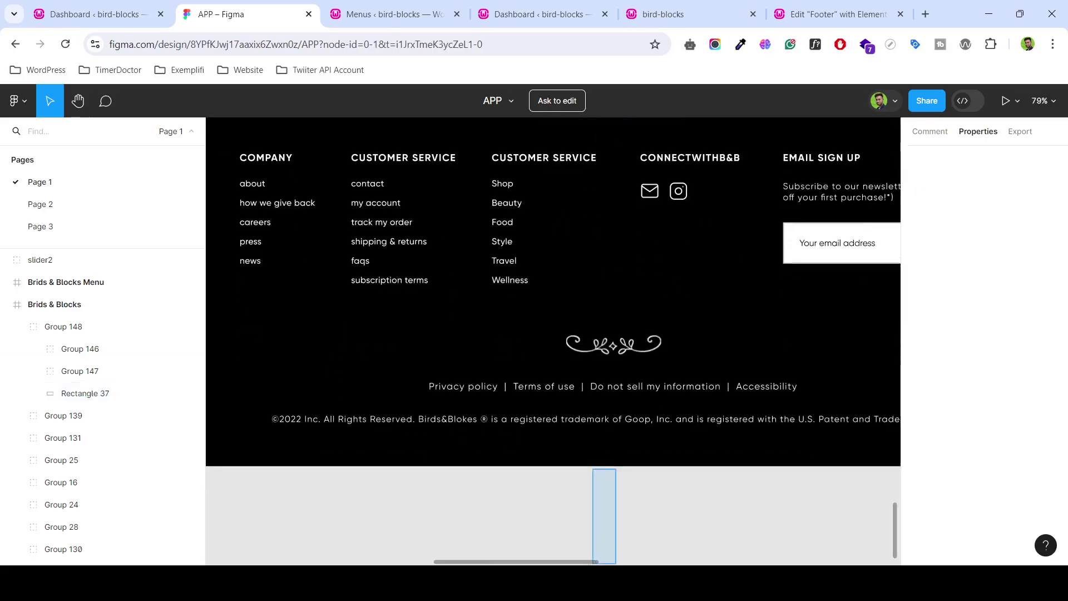
scroll(529, 557, "up", 3)
scroll(529, 556, "up", 1)
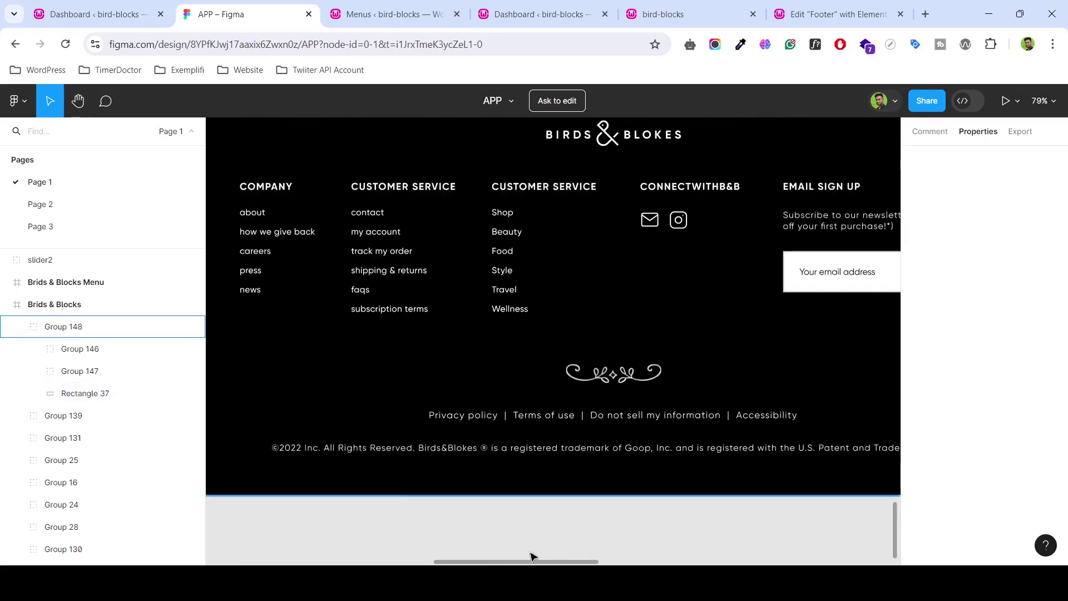
left_click_drag(519, 562, 495, 562)
scroll(461, 334, "up", 2, "ctrl")
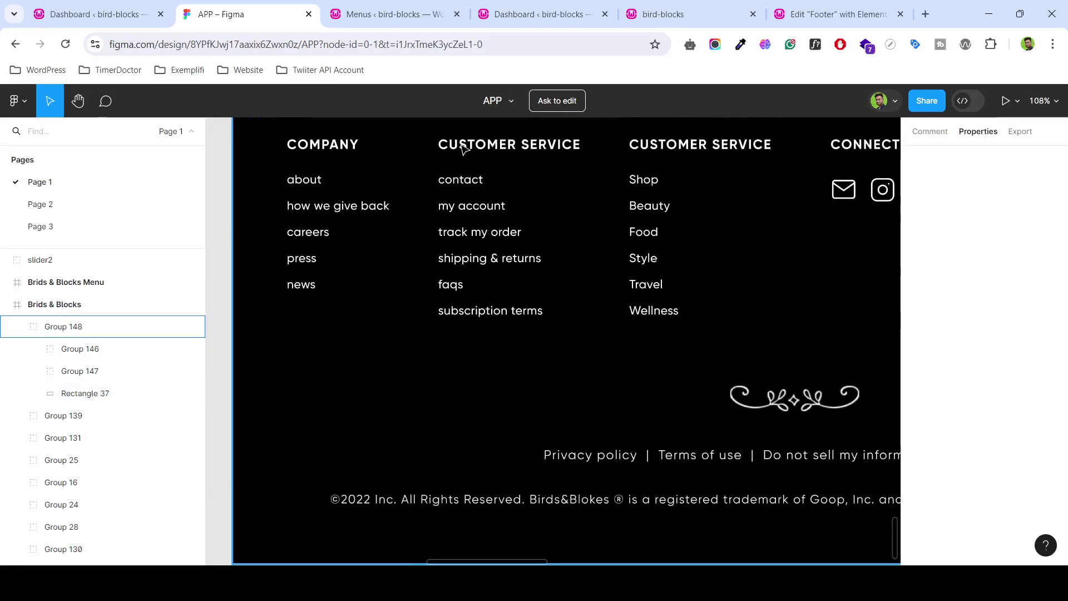
- Go back to the WordPress Menus page after rechecking the Figma links
left_click(390, 14)
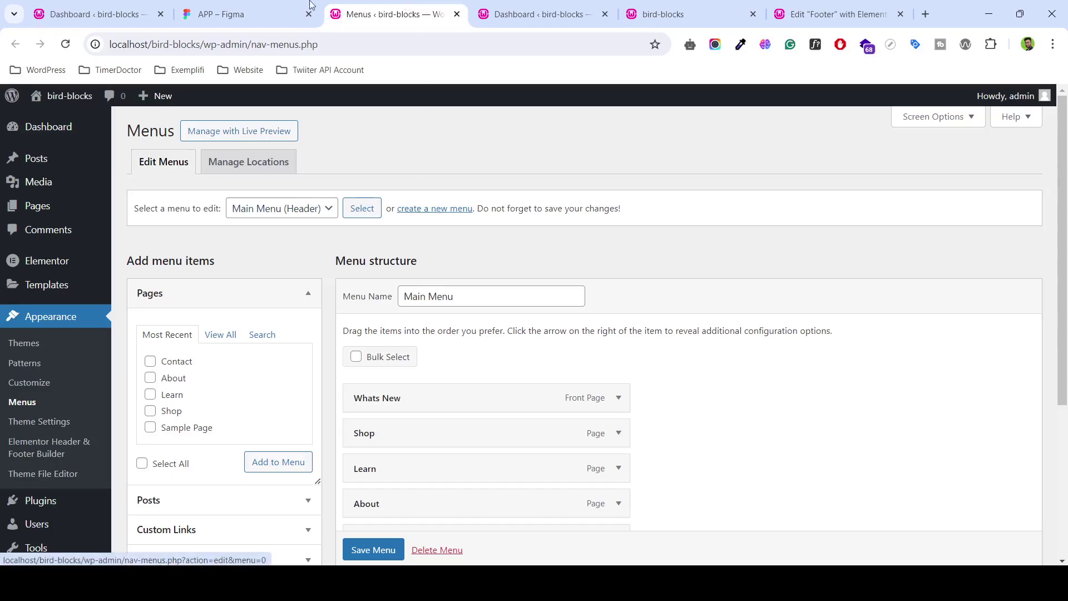
left_click(279, 9)
left_click(376, 7)
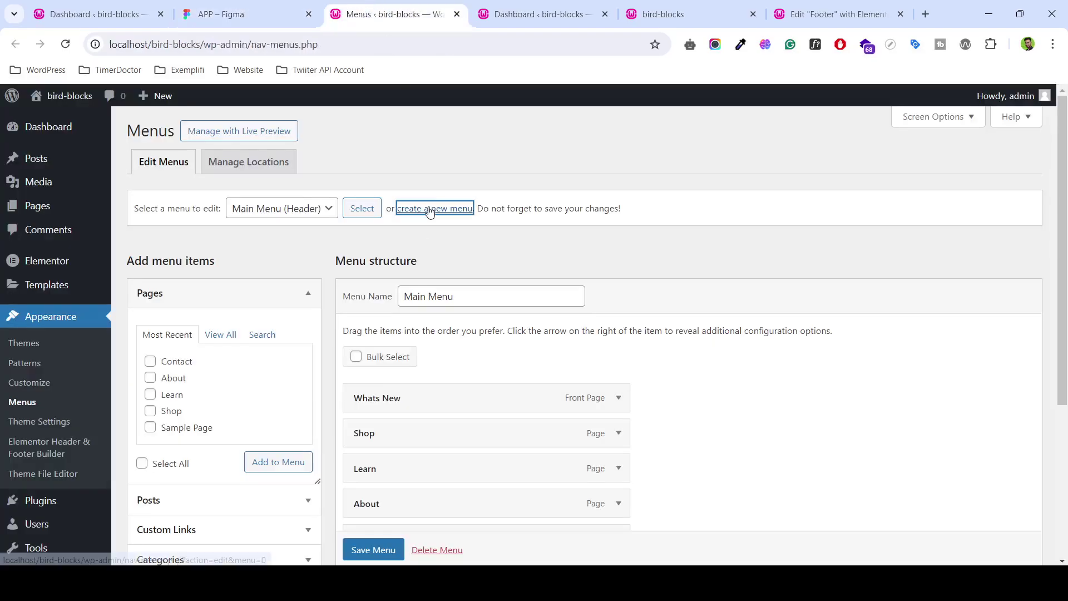
- Create a new WordPress menu named Company
left_click(430, 209)
left_click(436, 298)
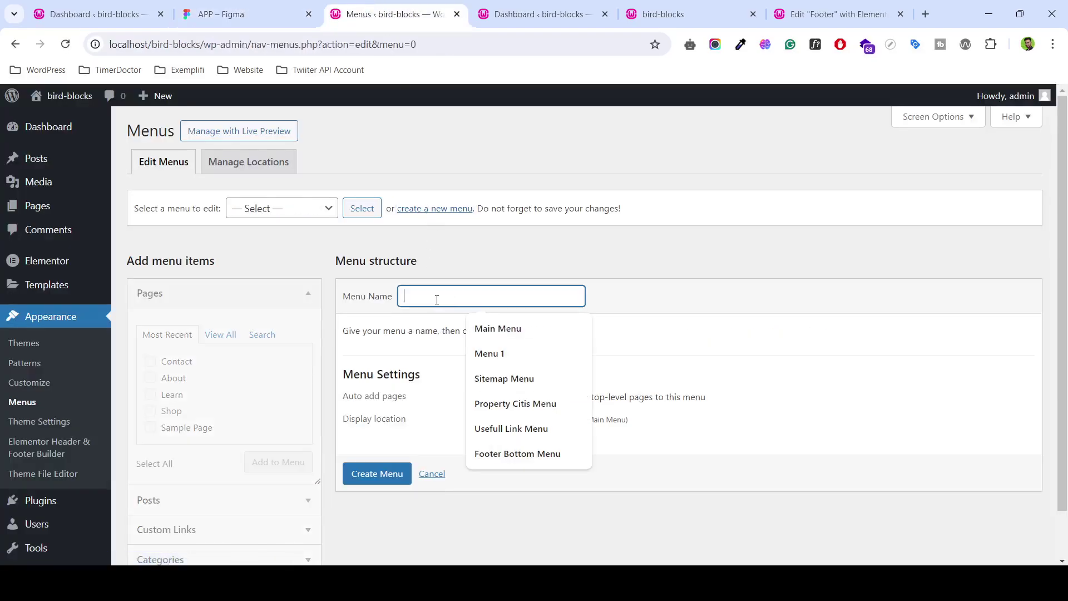
type("Compnay")
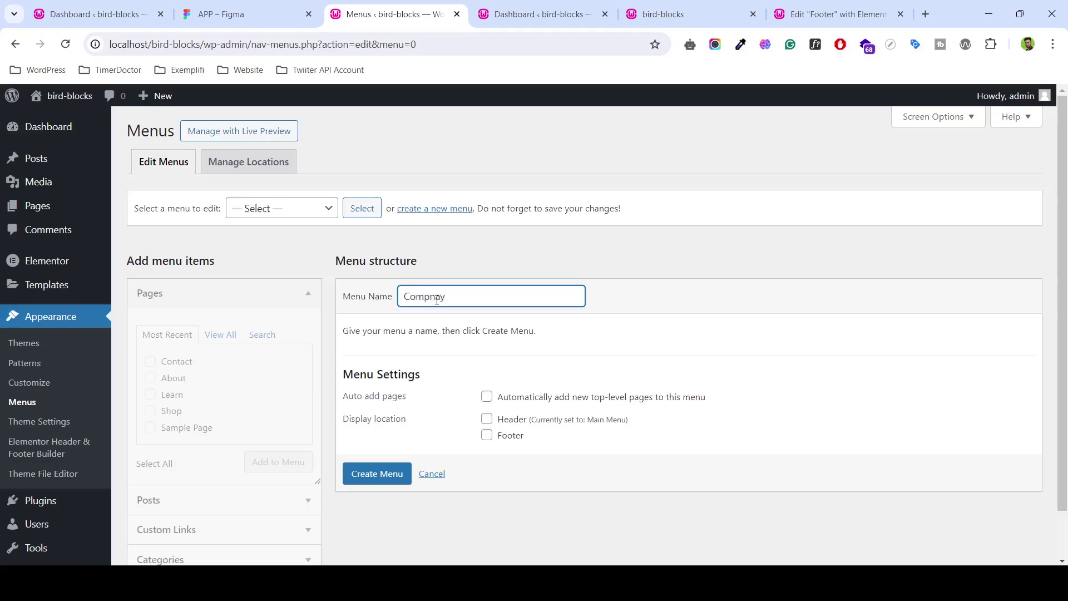
key("BackSpace")
key("BackSpace")
left_click(380, 473)
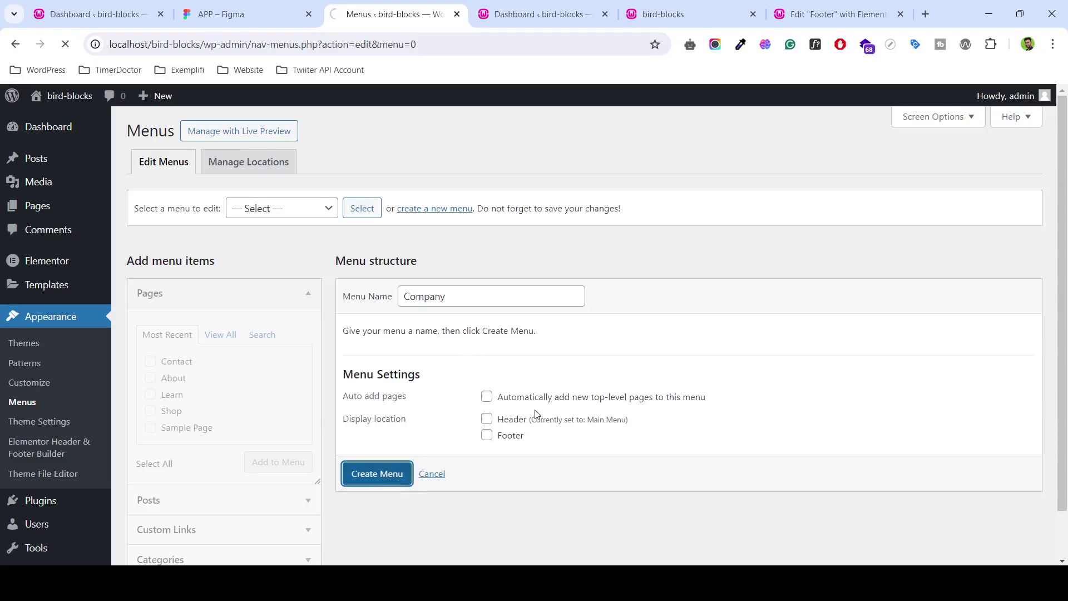
- Add an 'about' custom link with URL # to the Company menu
scroll(206, 376, "down", 2)
left_click(222, 480)
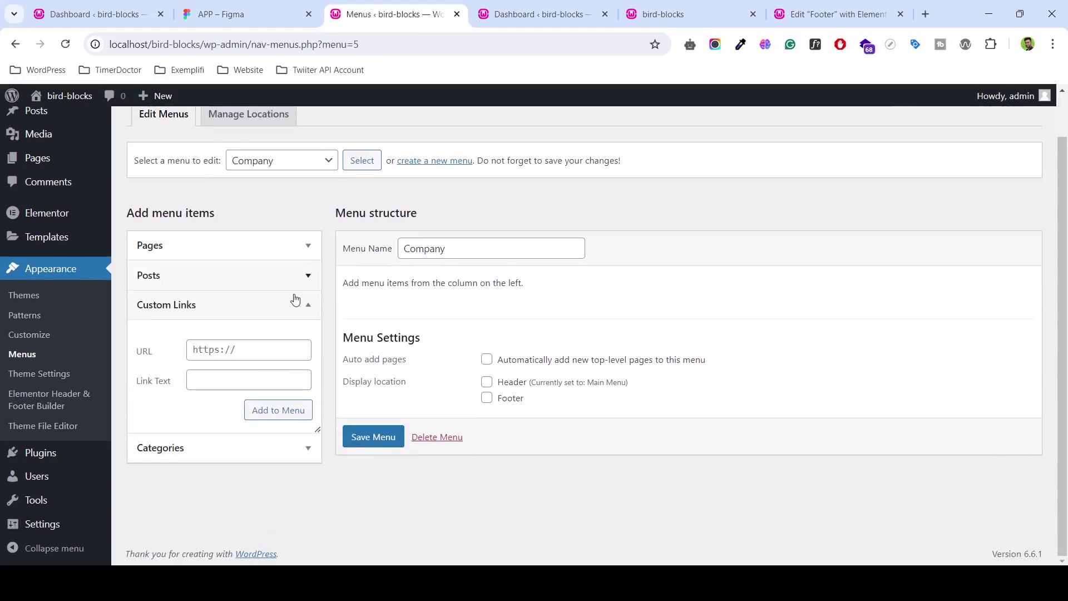
left_click(246, 350)
key("ctrl+a")
type("#")
key("Tab")
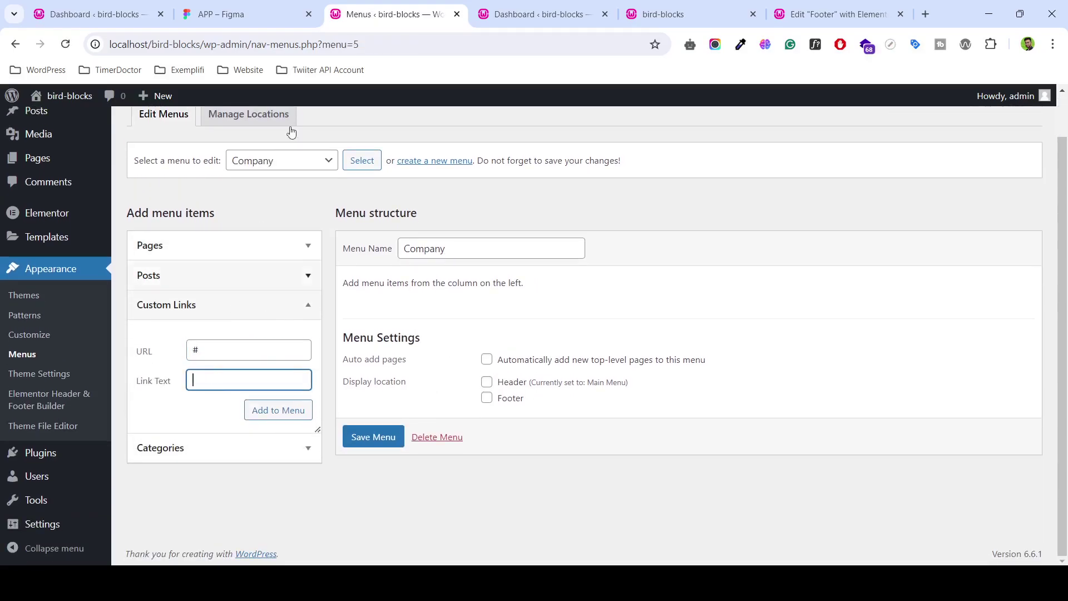
left_click(248, 14)
left_click(388, 7)
type("about")
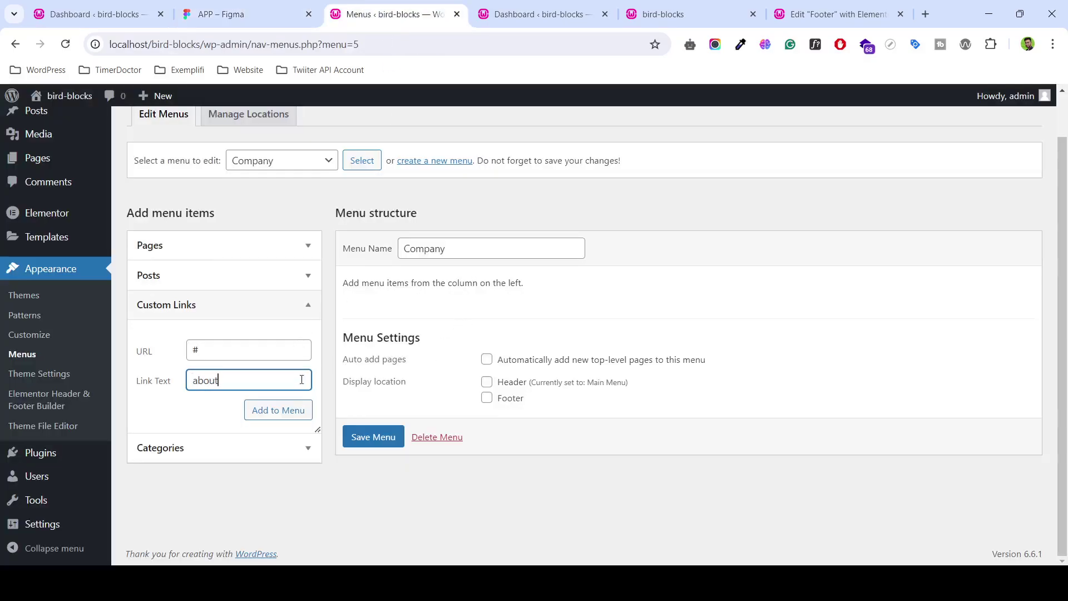
left_click(286, 410)
- Add a 'how we give back' custom link with URL #
left_click(244, 14)
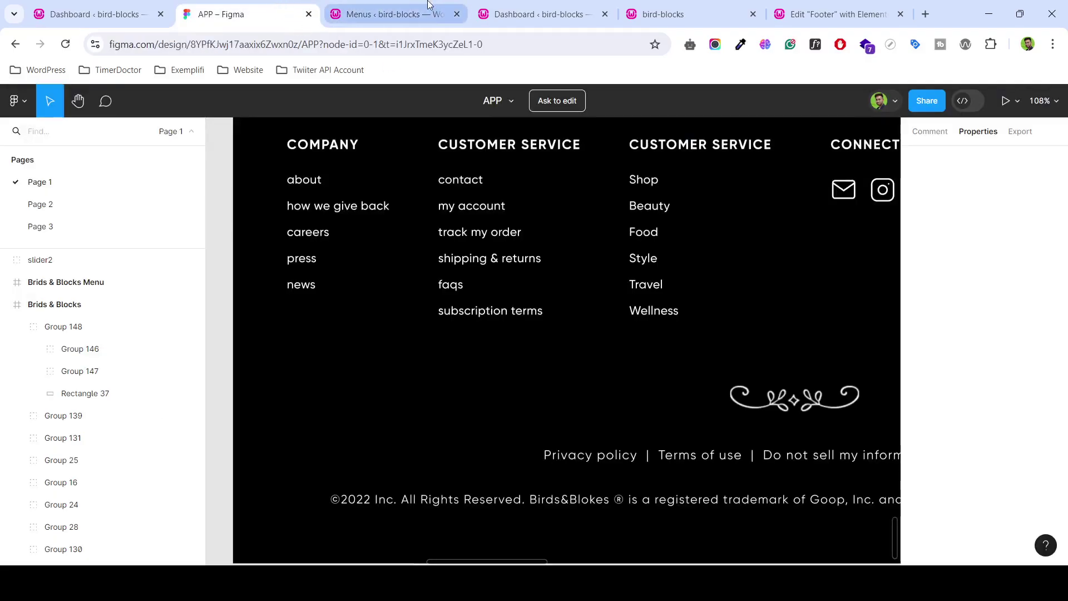
left_click(397, 7)
left_click(247, 356)
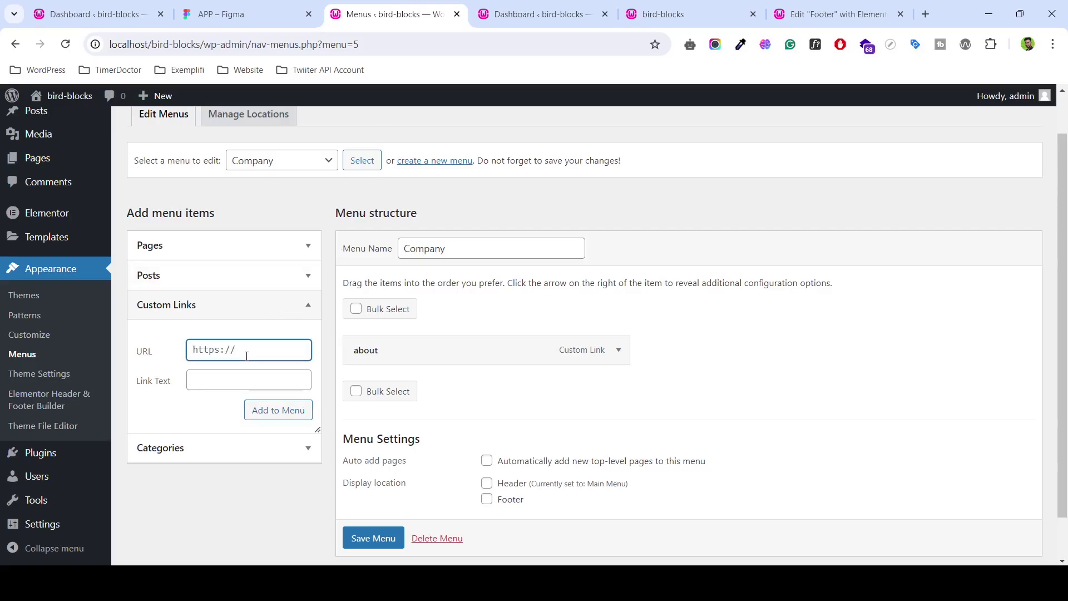
type("#")
left_click(224, 382)
type("how we give back")
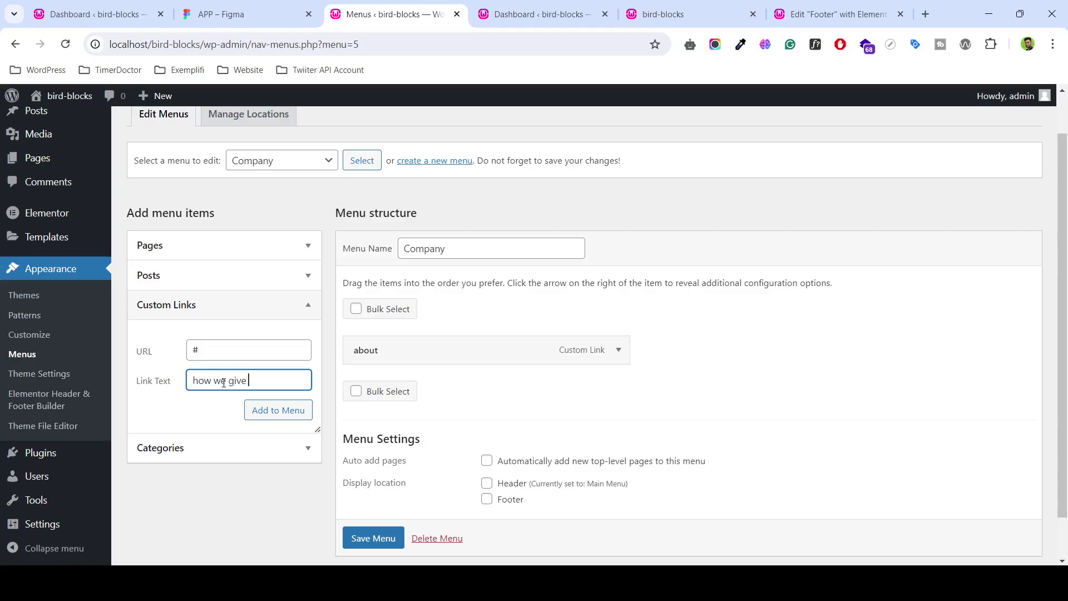
left_click(267, 417)
- Check the careers wording in Figma and add a 'Carrers' custom link with URL #
left_click(234, 14)
left_click(391, 14)
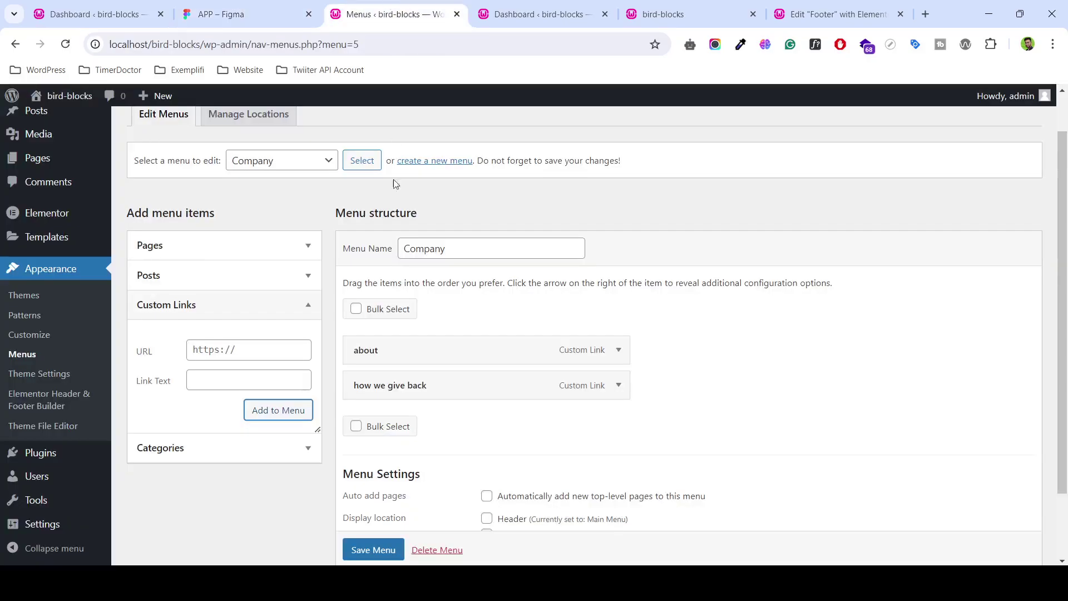
left_click(277, 16)
double_click(311, 230)
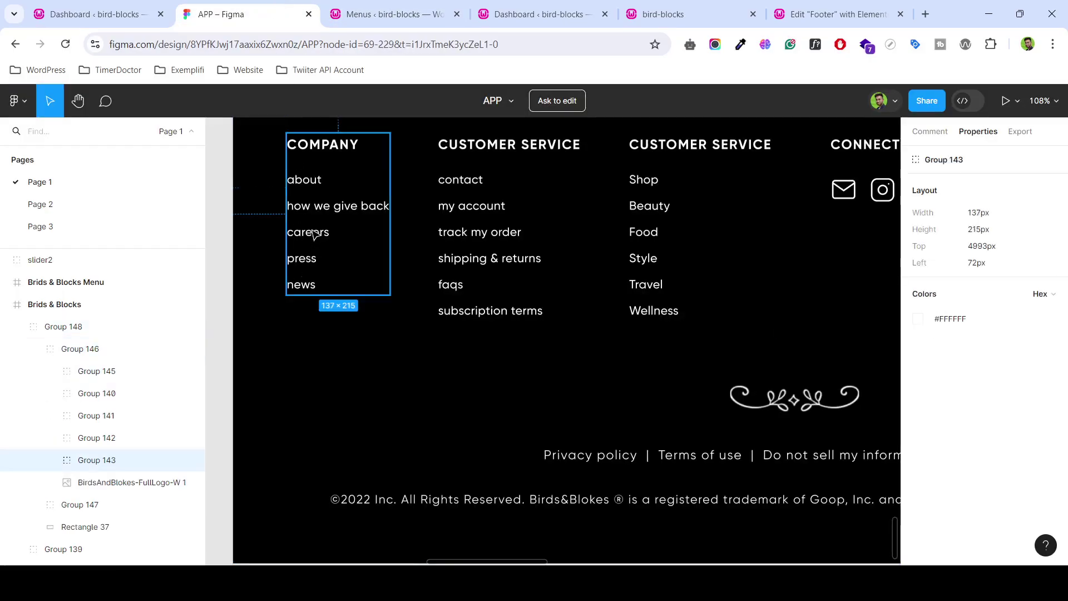
double_click(311, 230)
left_click(390, 14)
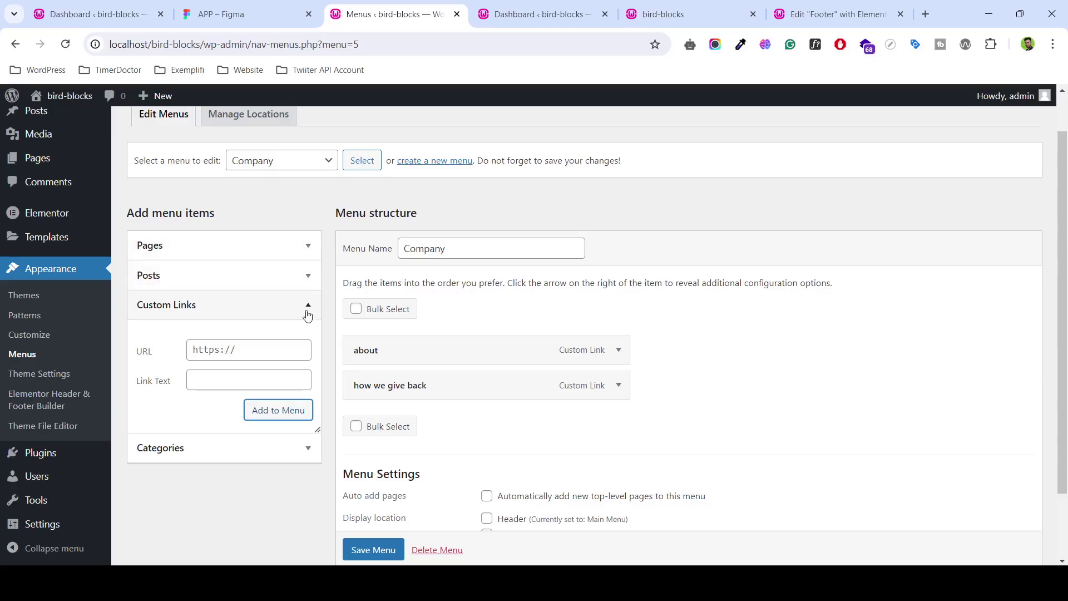
left_click(262, 351)
type("#")
left_click(253, 380)
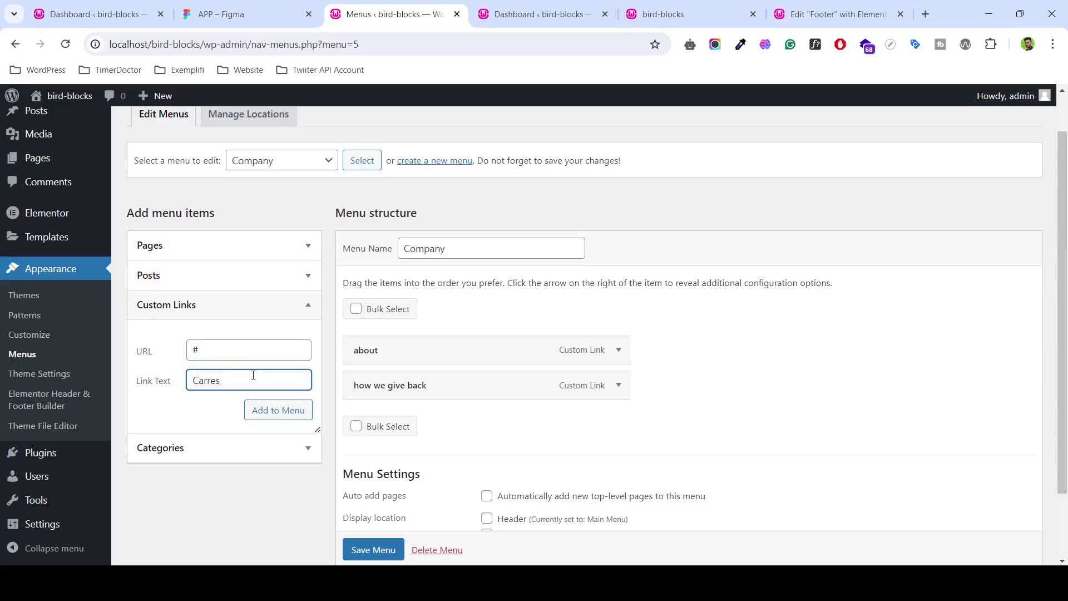
type("r")
left_click(278, 410)
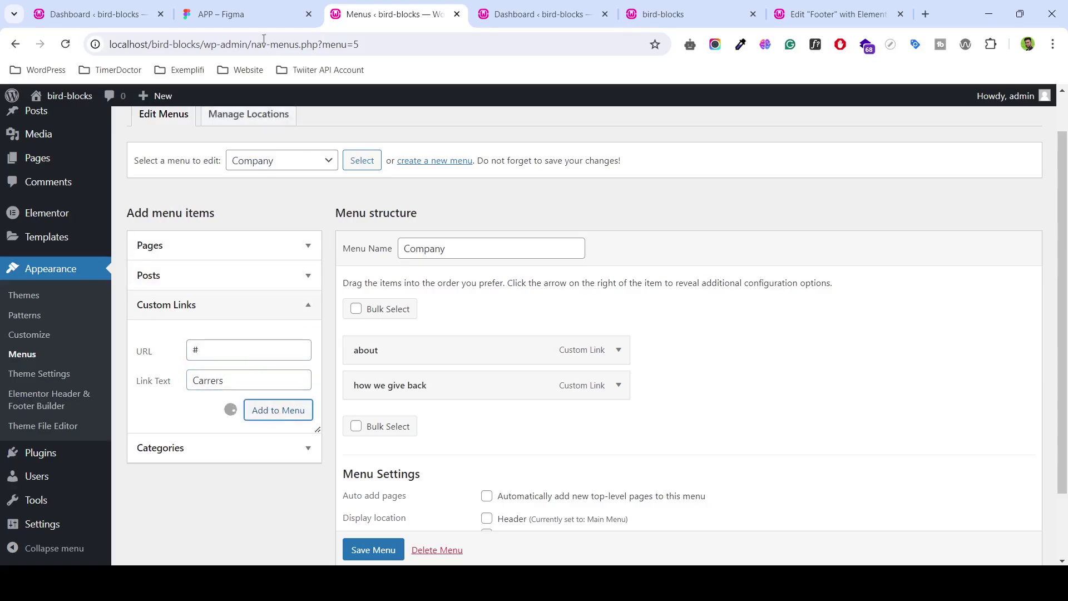
- Add a 'Press' custom link with URL #
left_click(245, 14)
left_click(418, 6)
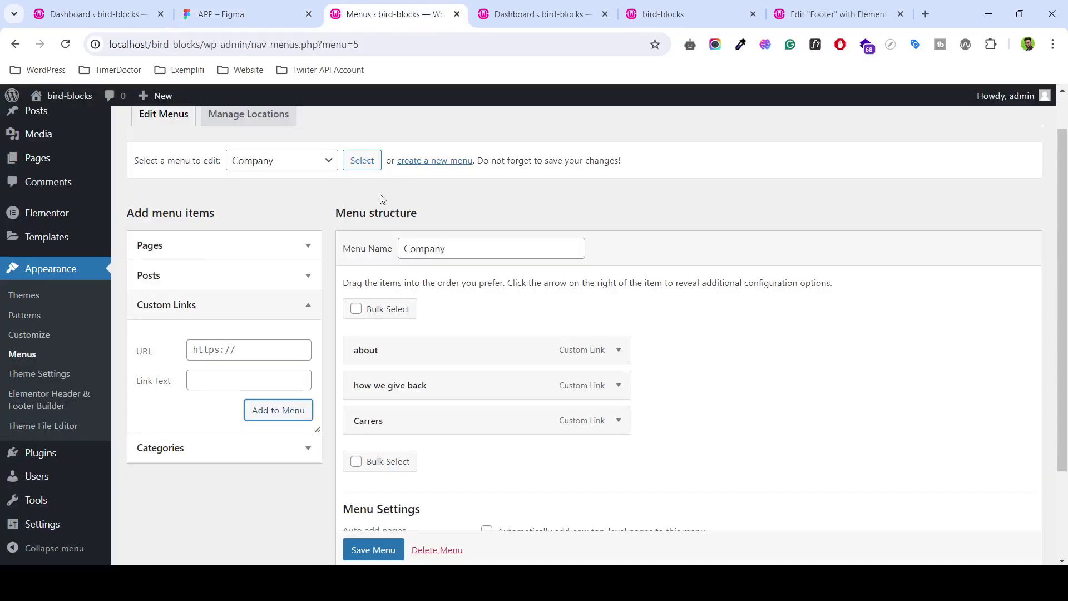
triple_click(237, 344)
type("#")
key("ctrl+z")
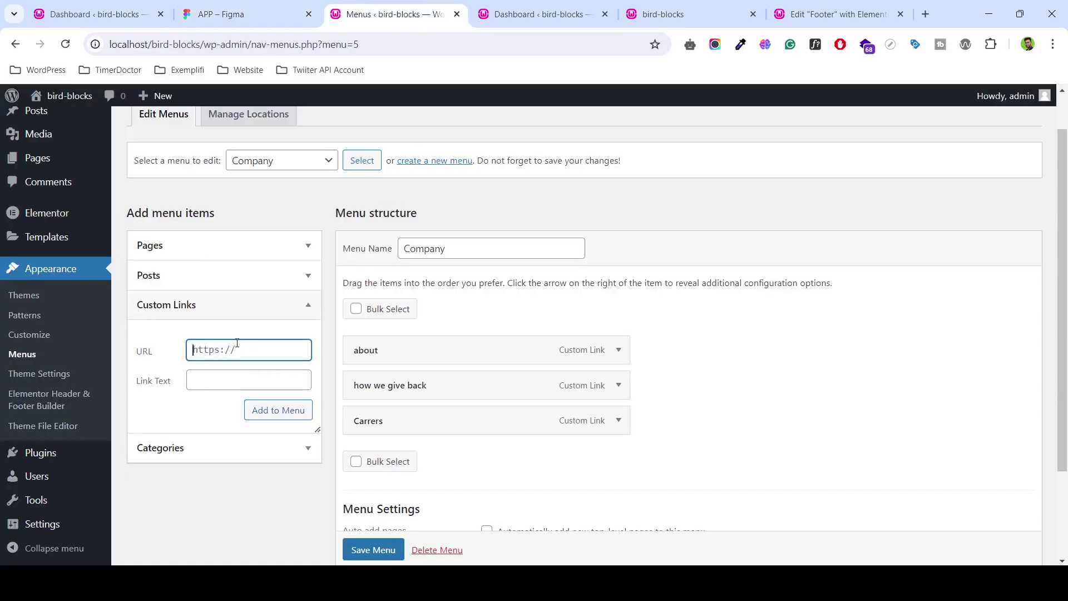
type("#")
key("Tab")
type("Press")
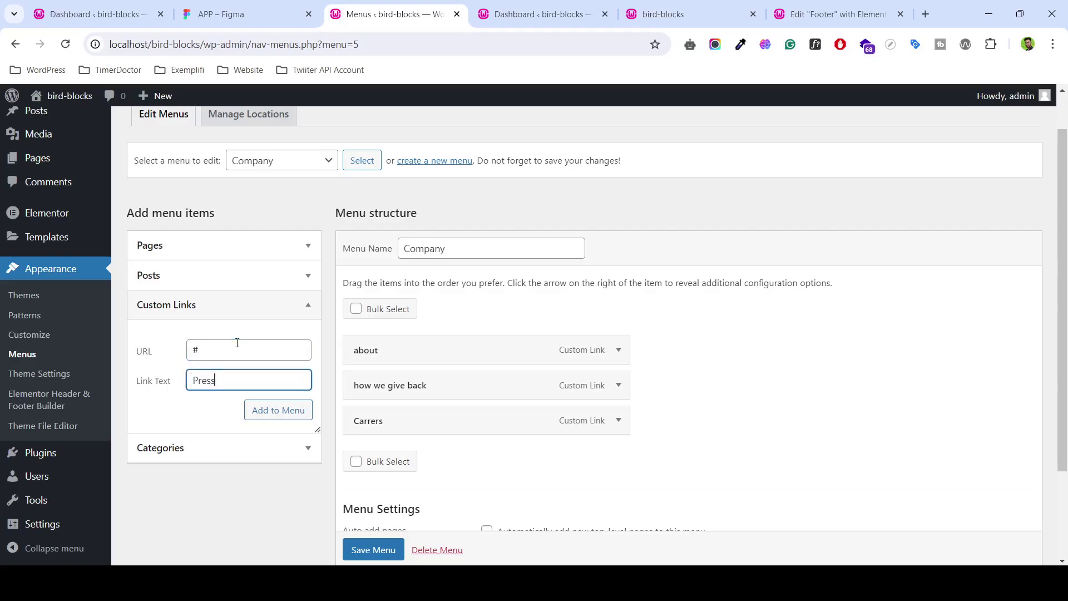
left_click(276, 412)
- Add a 'News' custom link with URL #
left_click(245, 14)
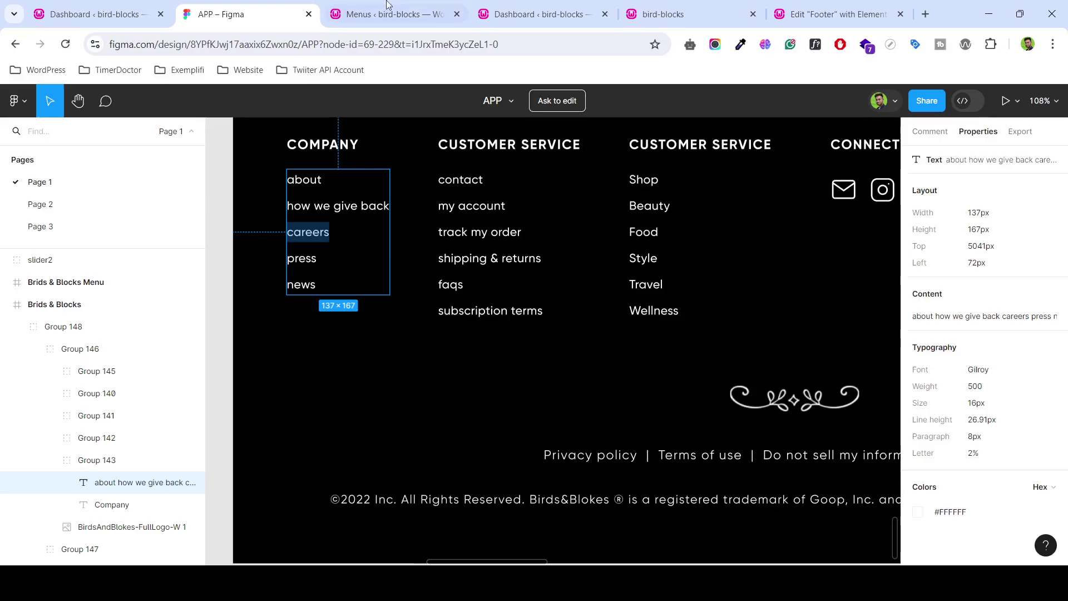
left_click(415, 4)
left_click(244, 348)
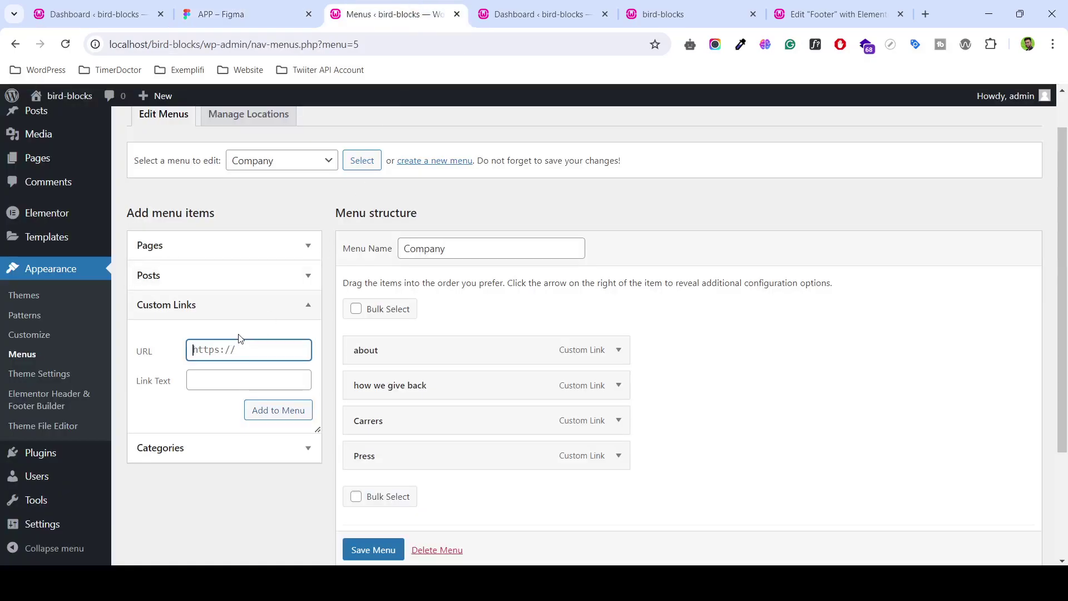
type("#")
left_click(236, 372)
type("News")
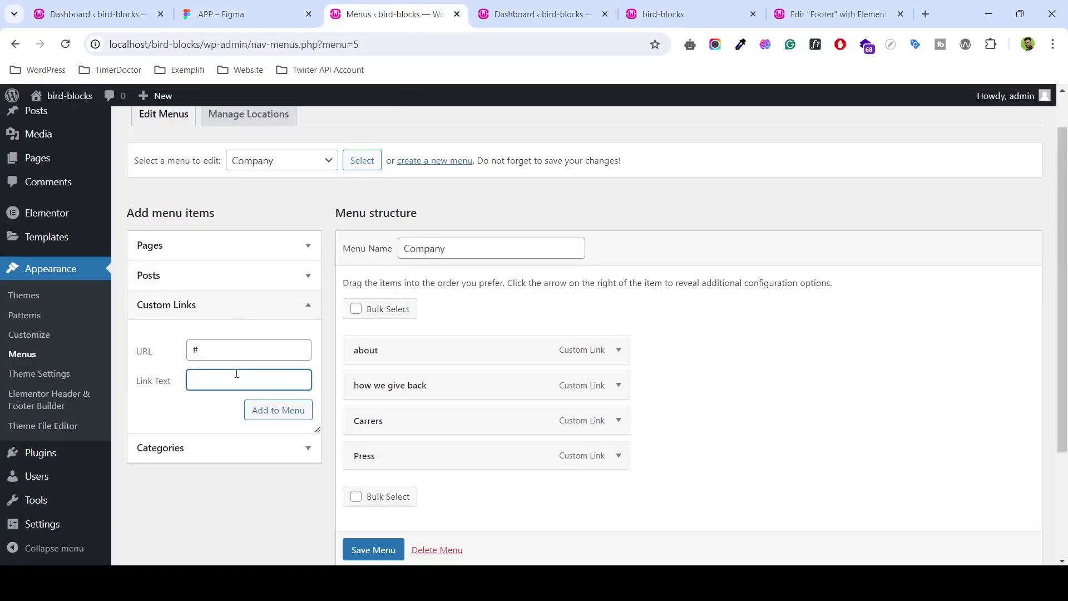
left_click(262, 410)
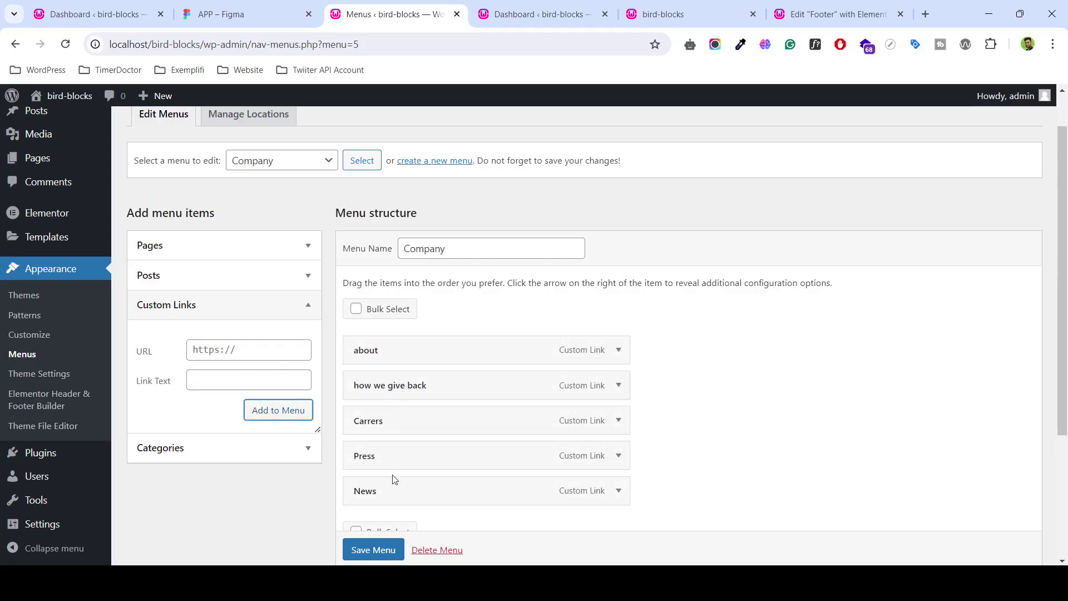
- Compare the Company menu with the Figma footer, including the Customer Service column
left_click(288, 10)
left_click(337, 14)
left_click(250, 14)
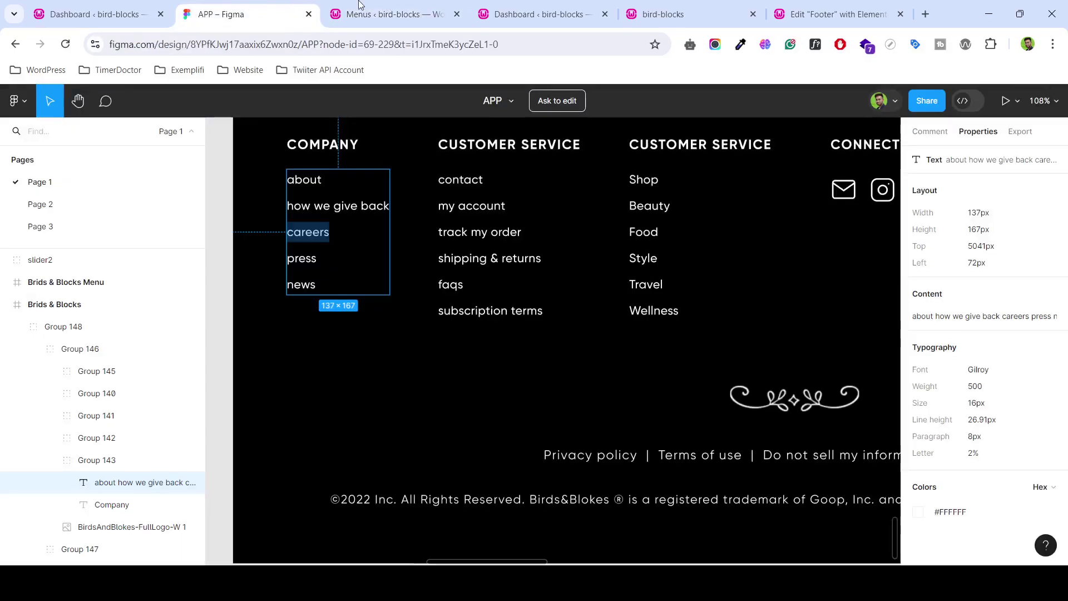
left_click(390, 14)
left_click(191, 6)
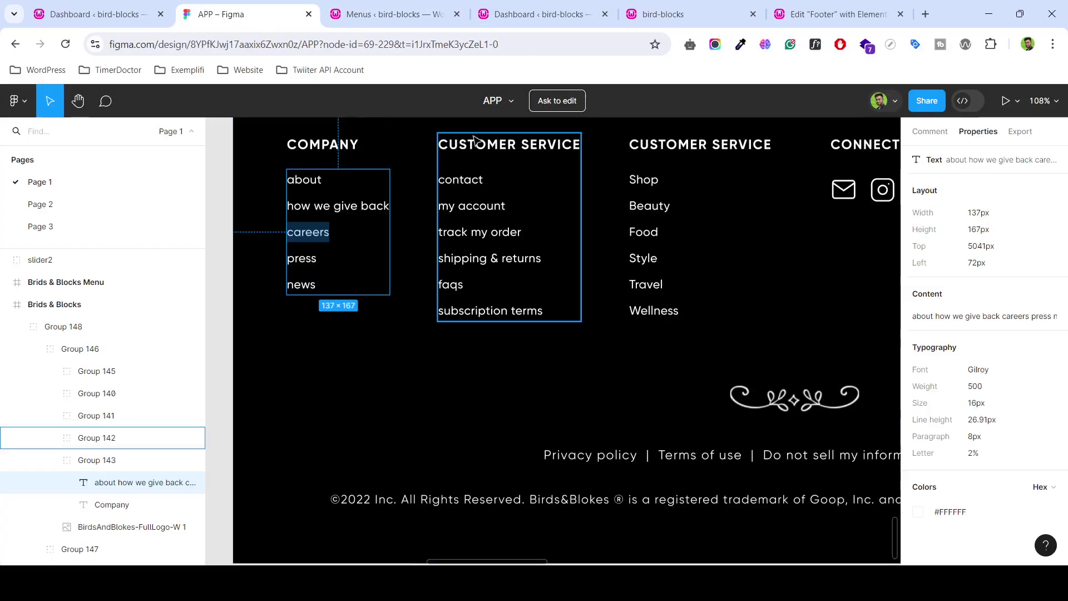
left_click(534, 14)
left_click(390, 14)
left_click(245, 14)
scroll(381, 143, "up", 2)
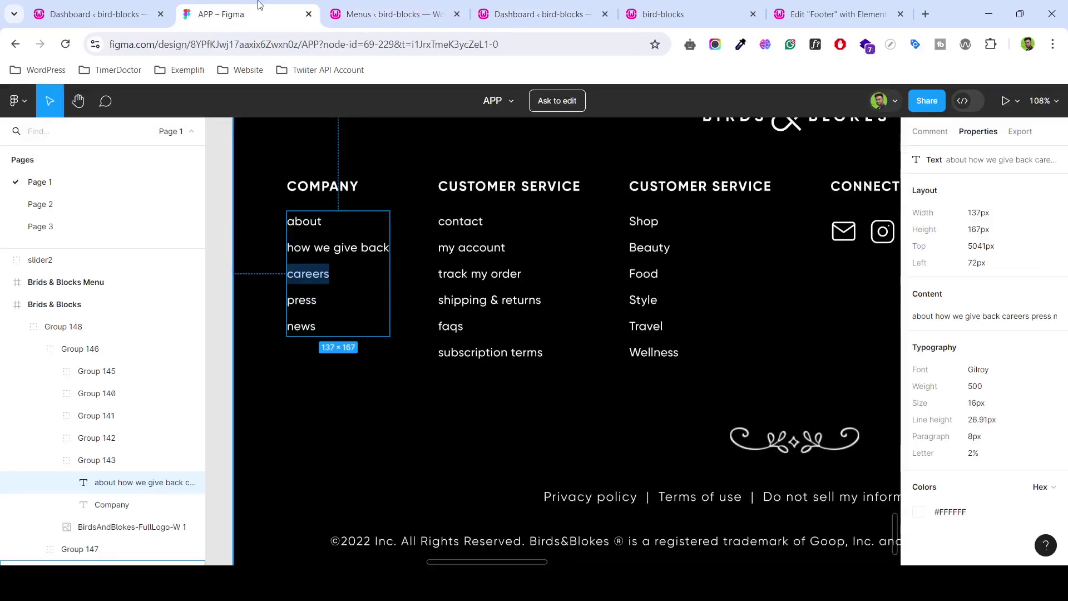
left_click(362, 14)
scroll(443, 207, "up", 1)
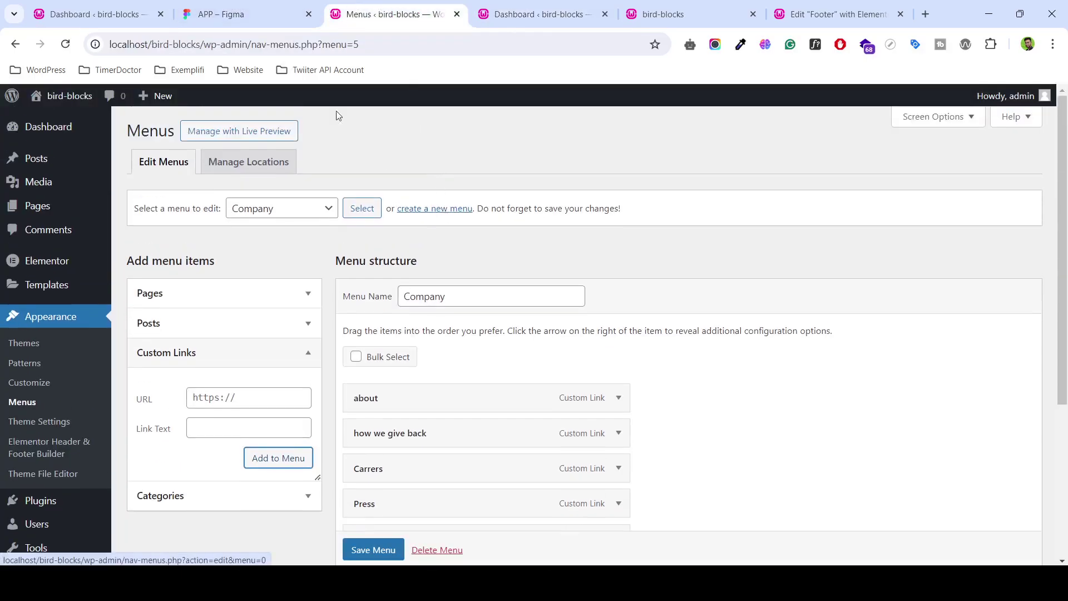
left_click(239, 14)
left_click(389, 13)
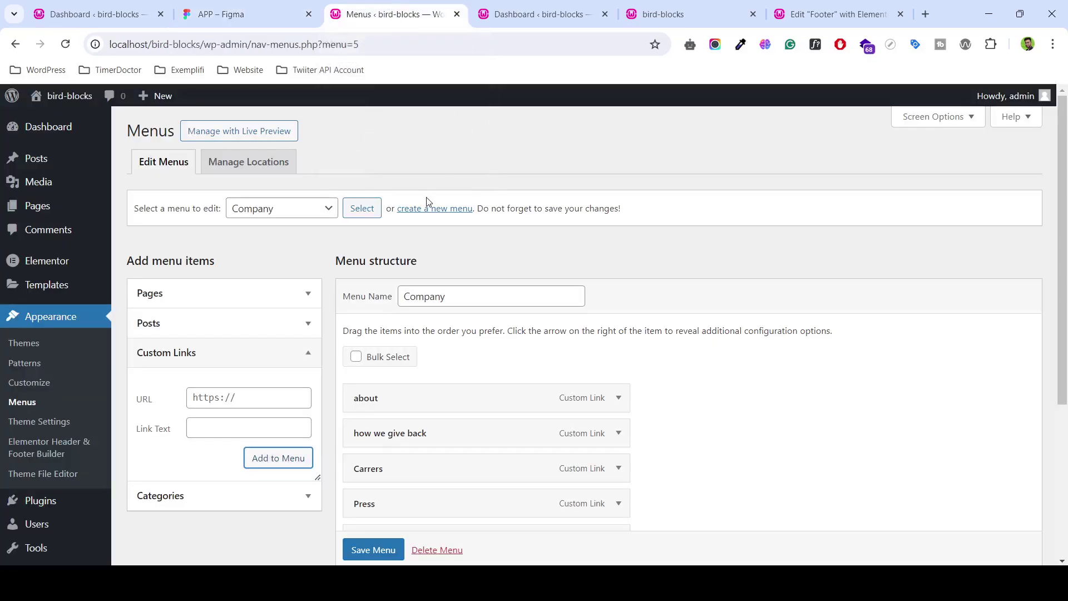
scroll(471, 351, "down", 4)
- Save the Company menu, then create a new menu named Customer Service
left_click(385, 486)
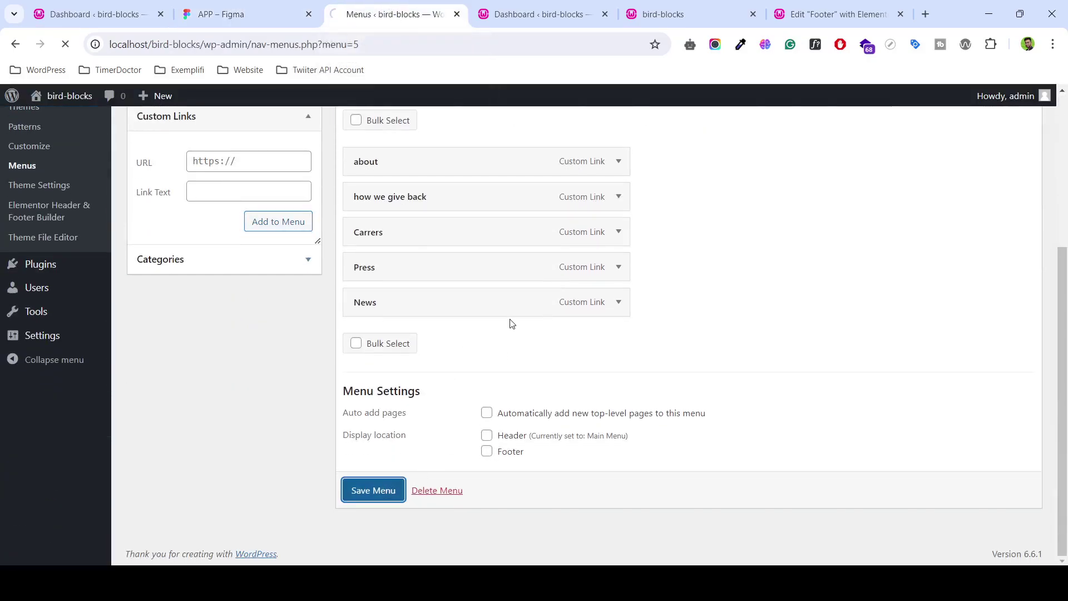
left_click(445, 248)
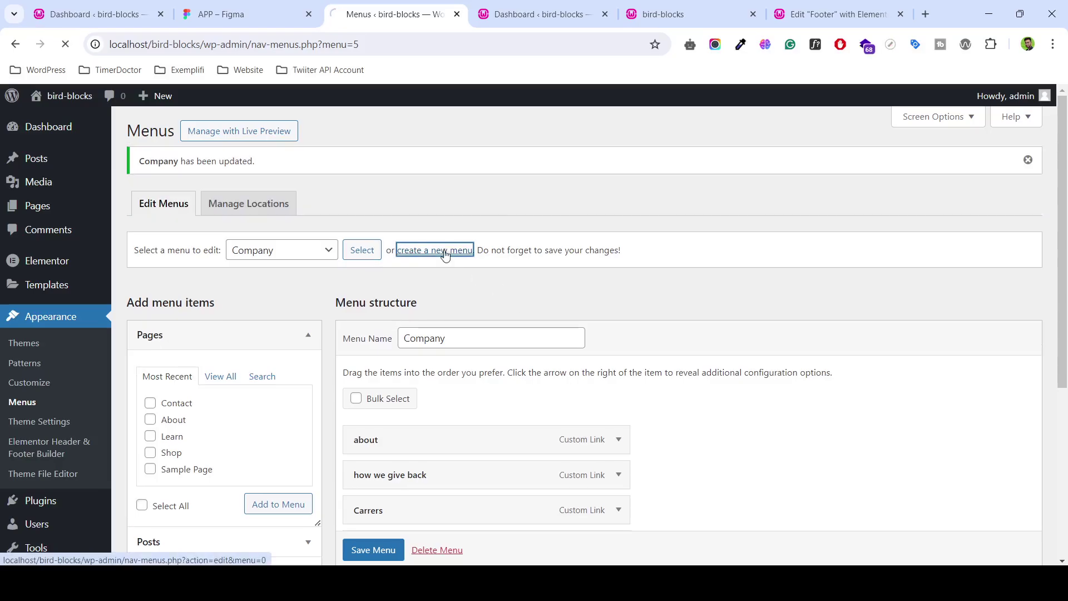
left_click(447, 297)
type("c")
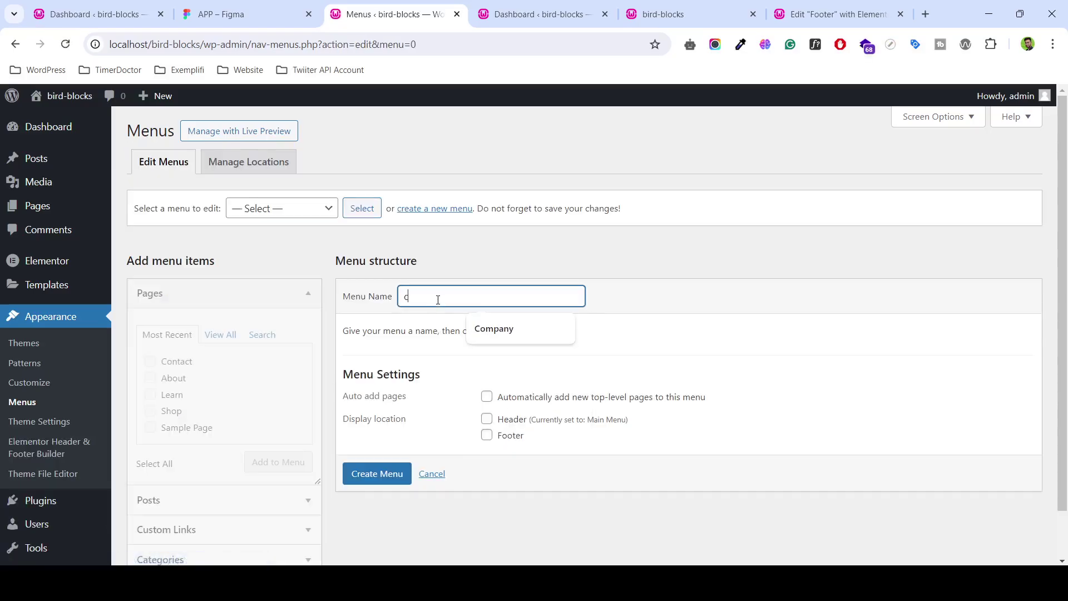
key("BackSpace")
type("Customer Service")
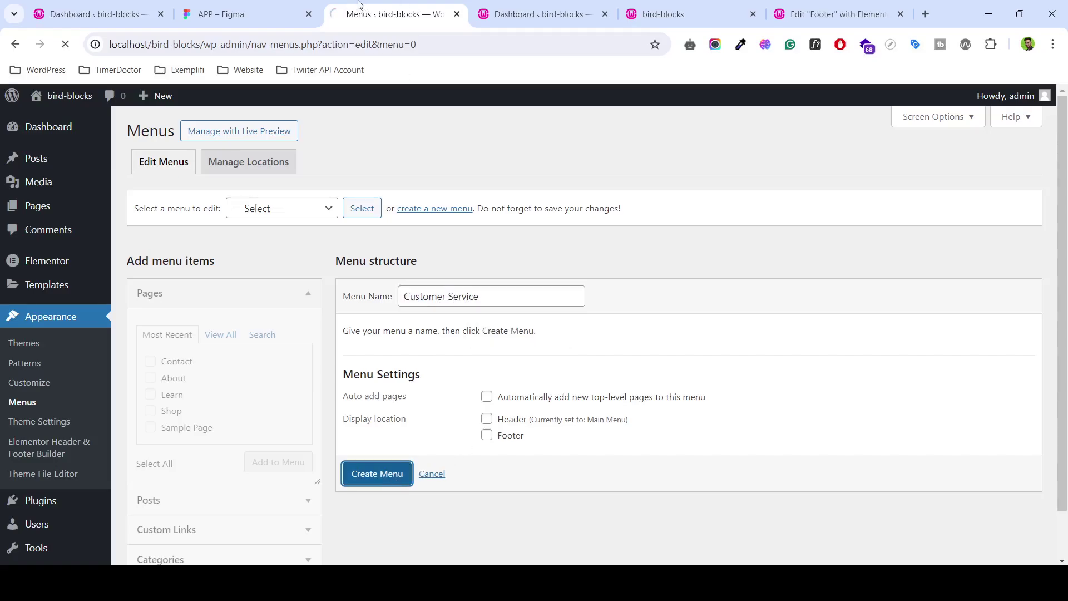
left_click(255, 8)
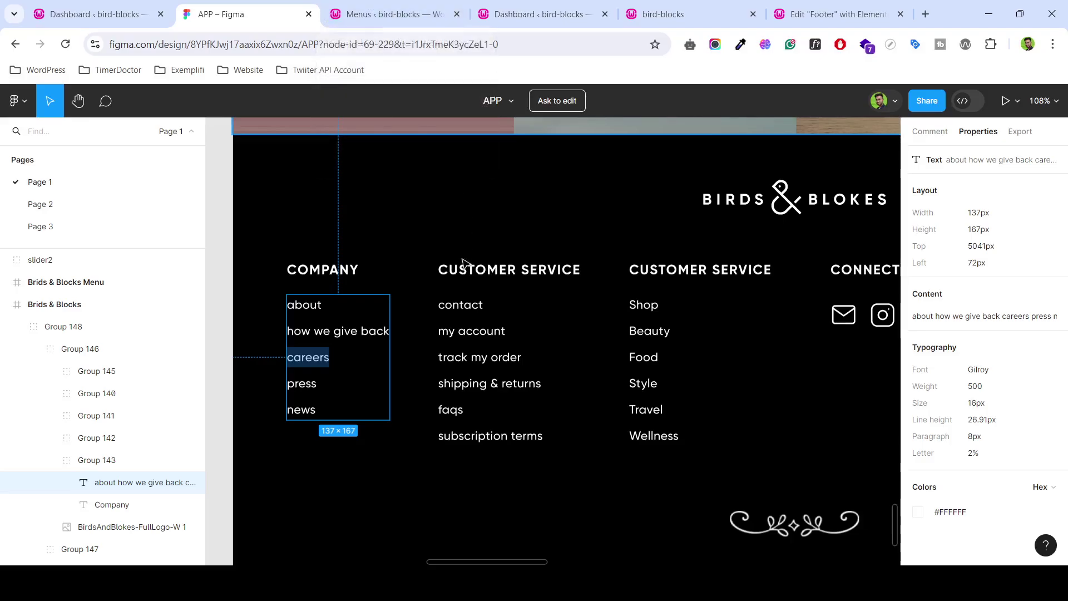
left_click(368, 8)
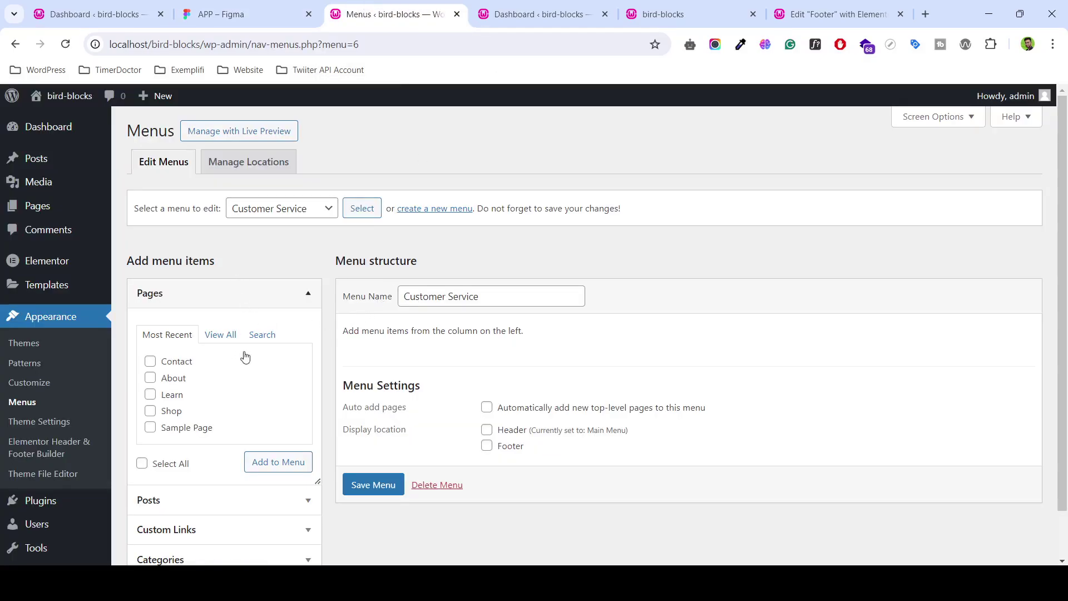
- Add a 'Contact' custom link with URL # to the Customer Service menu
scroll(289, 448, "down", 2)
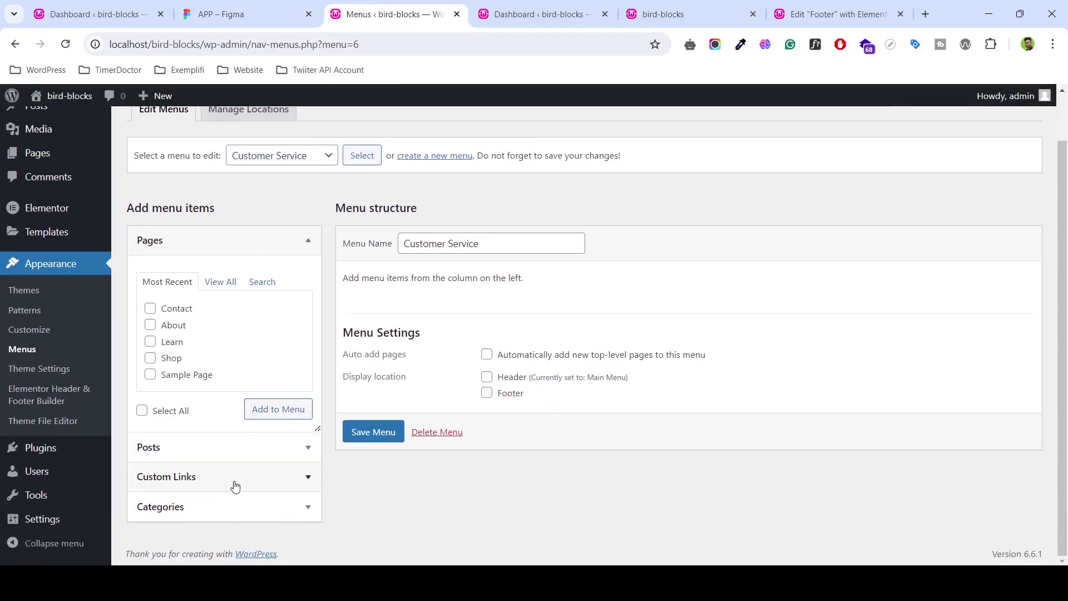
left_click(232, 481)
left_click(211, 349)
type("@")
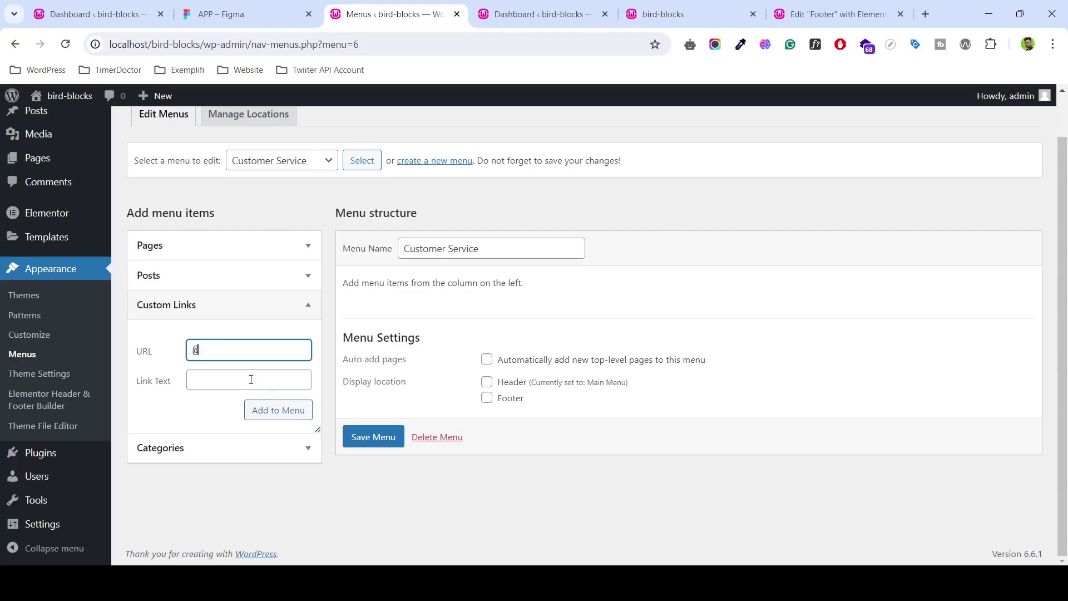
key("BackSpace")
type("#")
left_click(267, 373)
type("Contact")
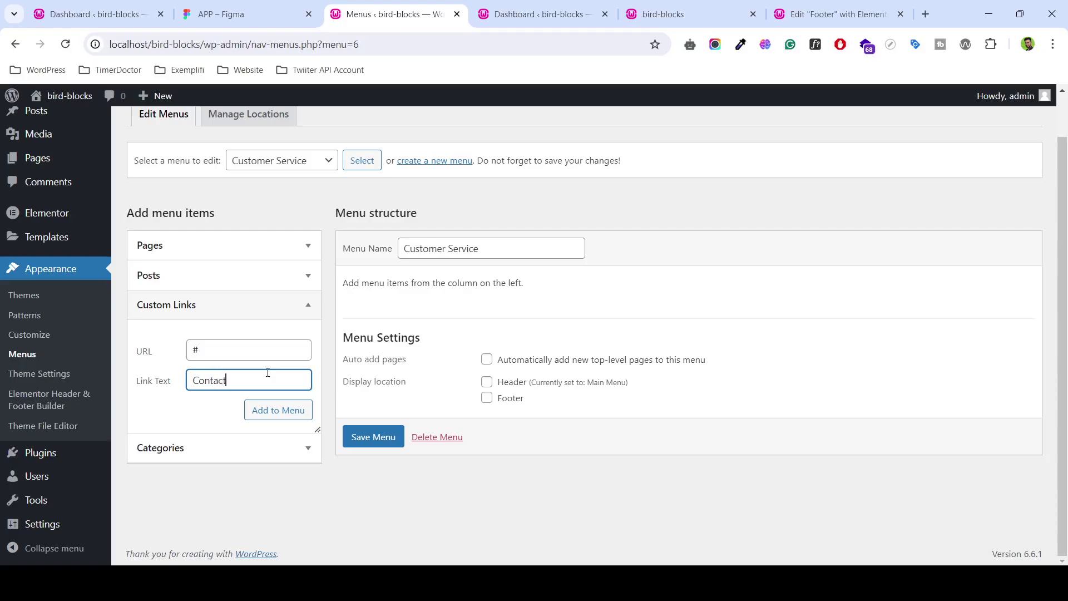
left_click(272, 410)
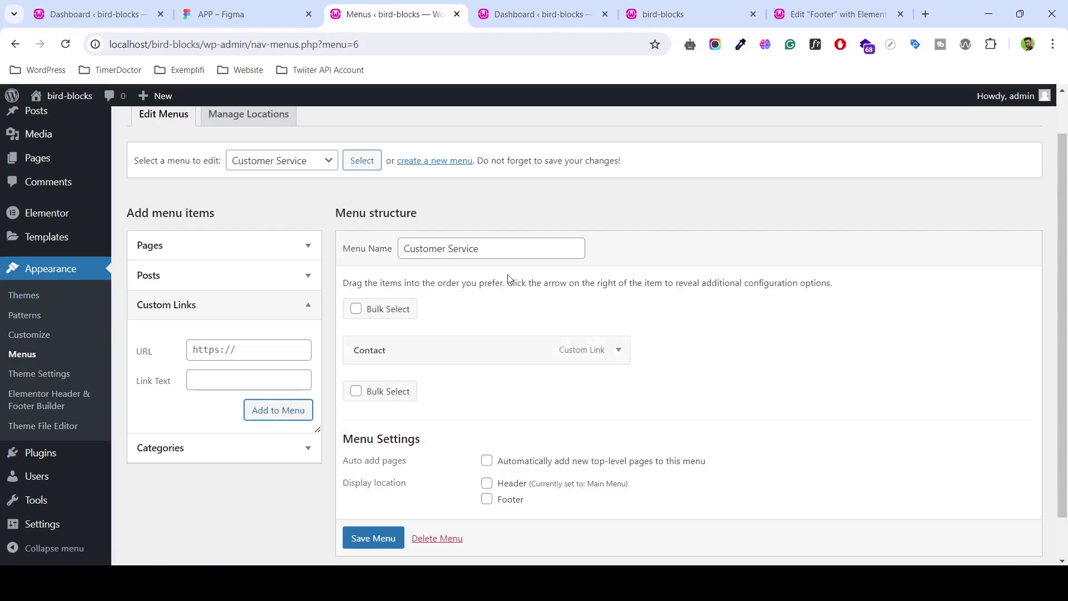
- Add a 'My account' custom link with URL #
left_click(283, 354)
type("#")
left_click(291, 389)
type("My account")
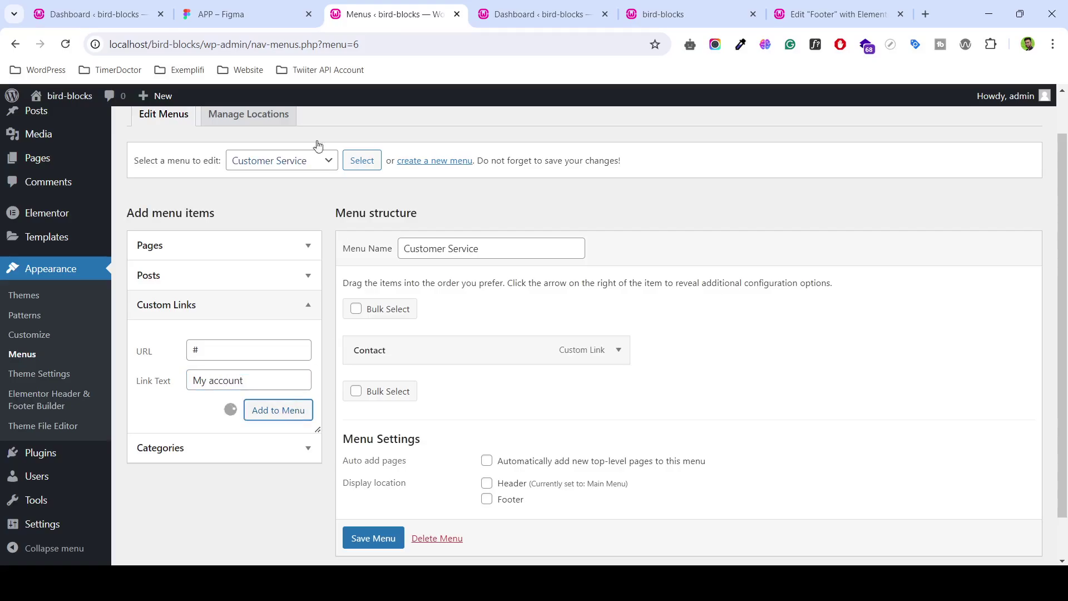
left_click(245, 14)
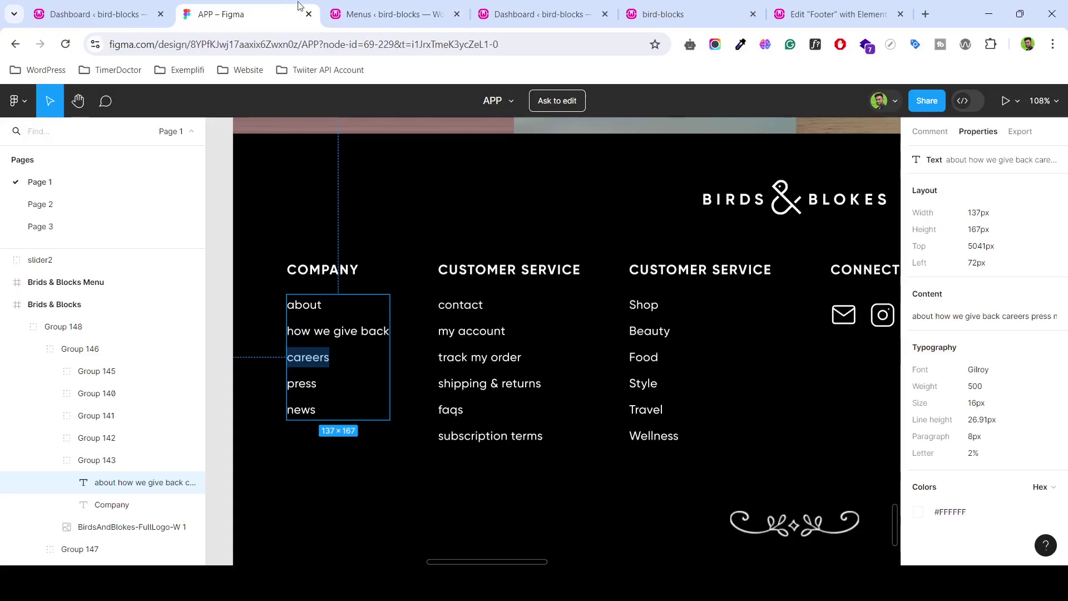
left_click(406, 7)
- Add a 'Tracker My Order' custom link with URL #, then compare against Figma
left_click(236, 348)
type("track my order")
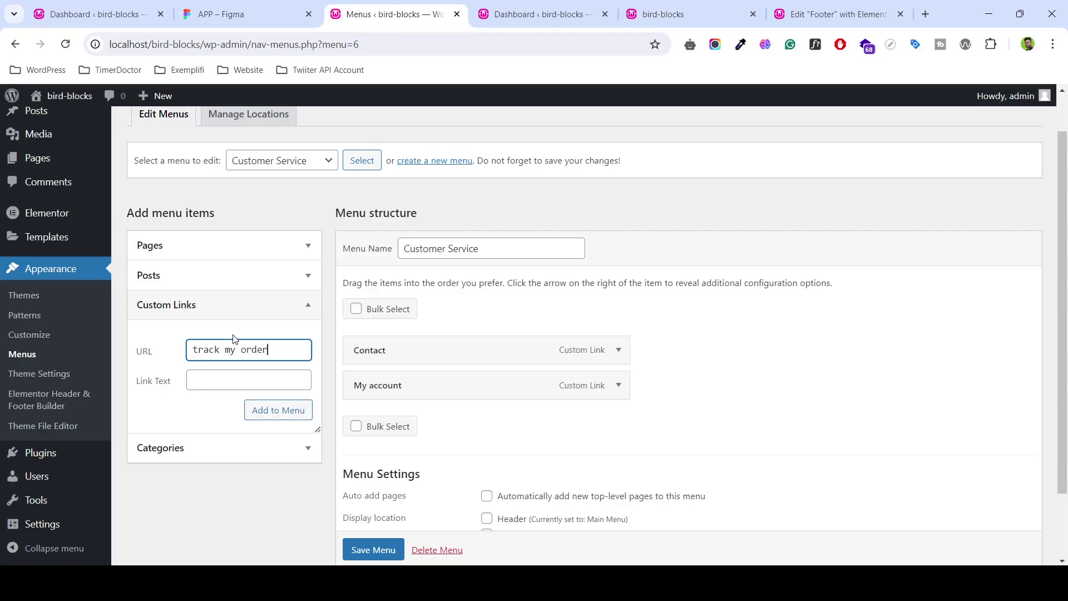
key("ctrl+a")
type("#")
key("Tab")
type("ra")
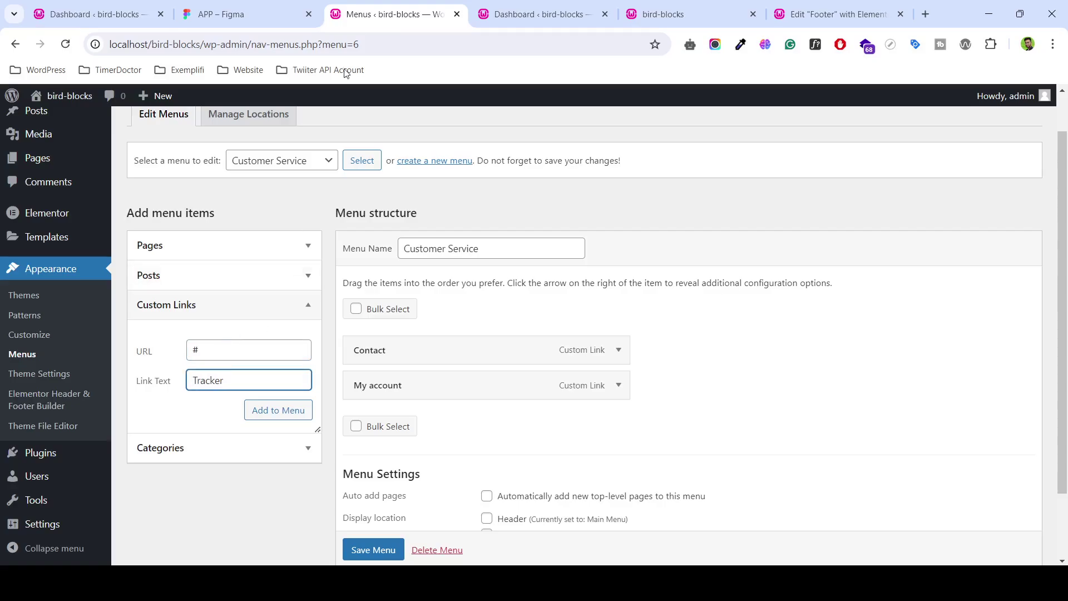
left_click(290, 13)
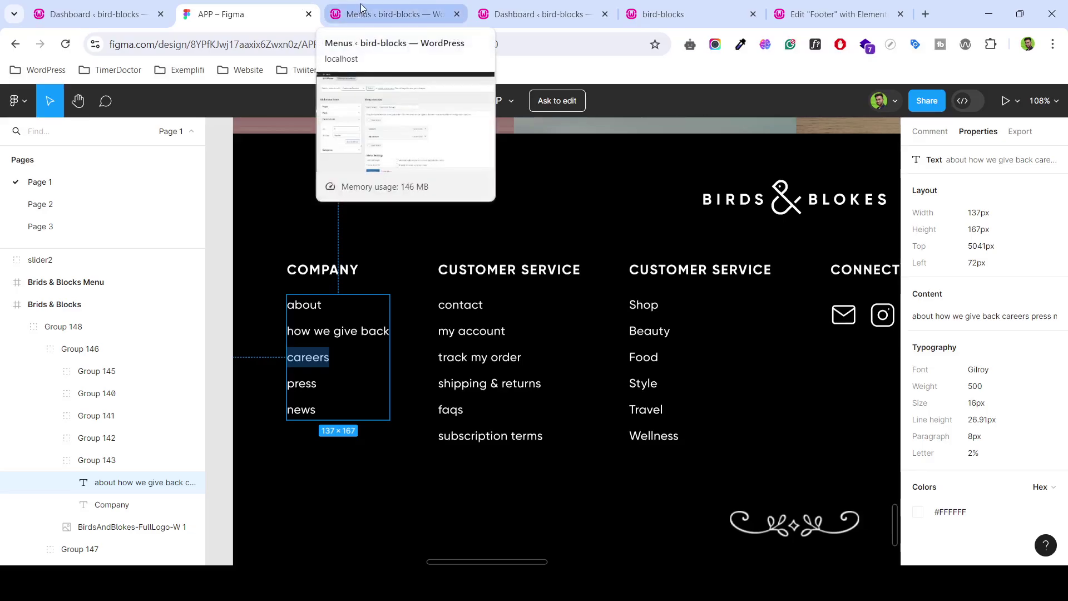
left_click(362, 8)
type("Tracker My Order")
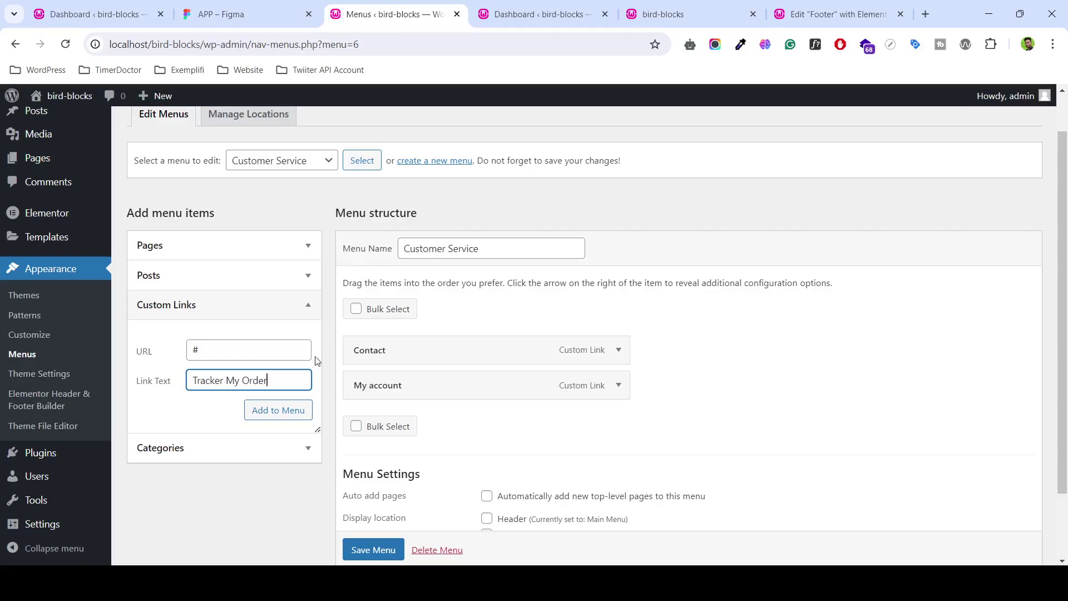
left_click(293, 417)
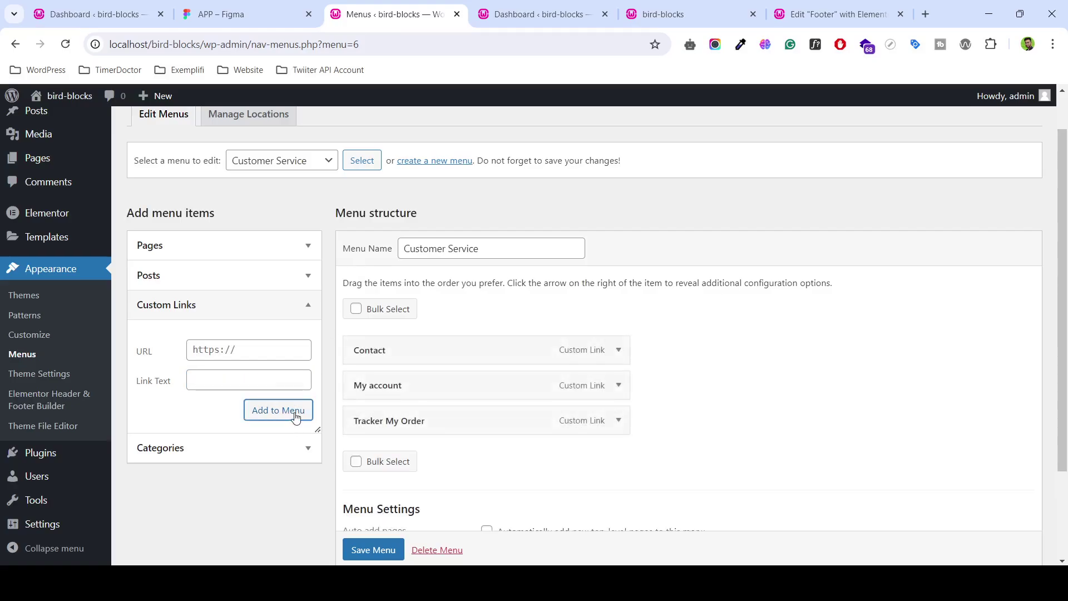
left_click(245, 14)
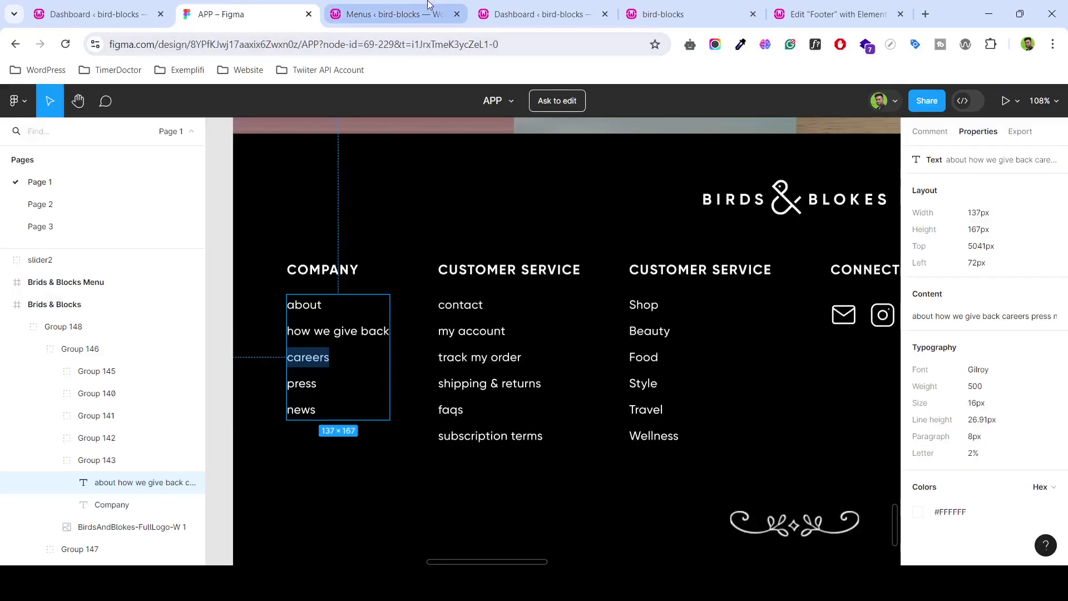
- Add a Shipping & returns custom link with URL # to the Customer Service menu
left_click(428, 8)
left_click(249, 4)
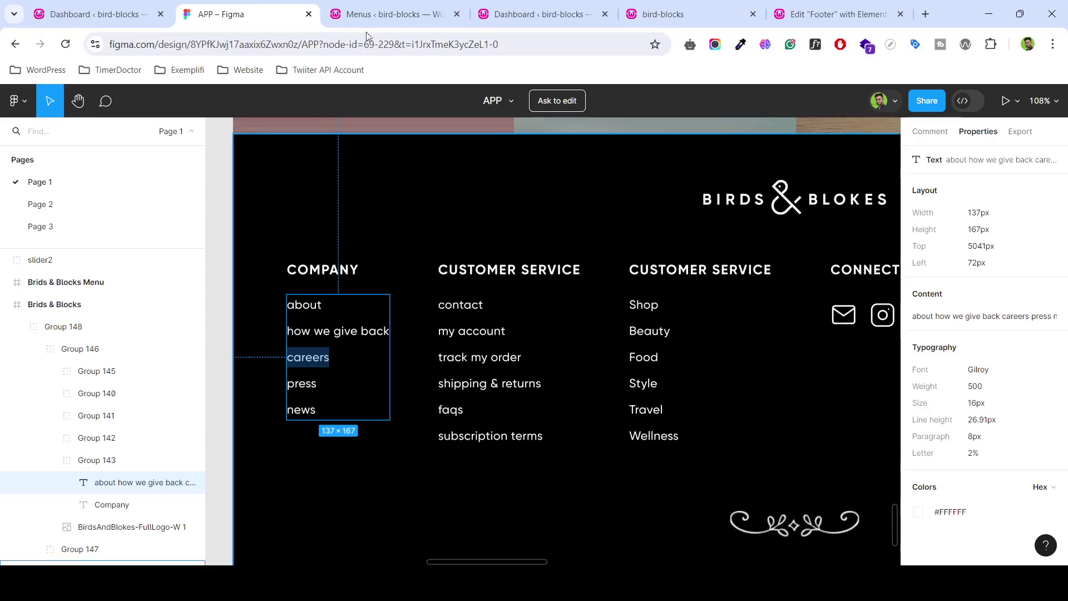
left_click(421, 5)
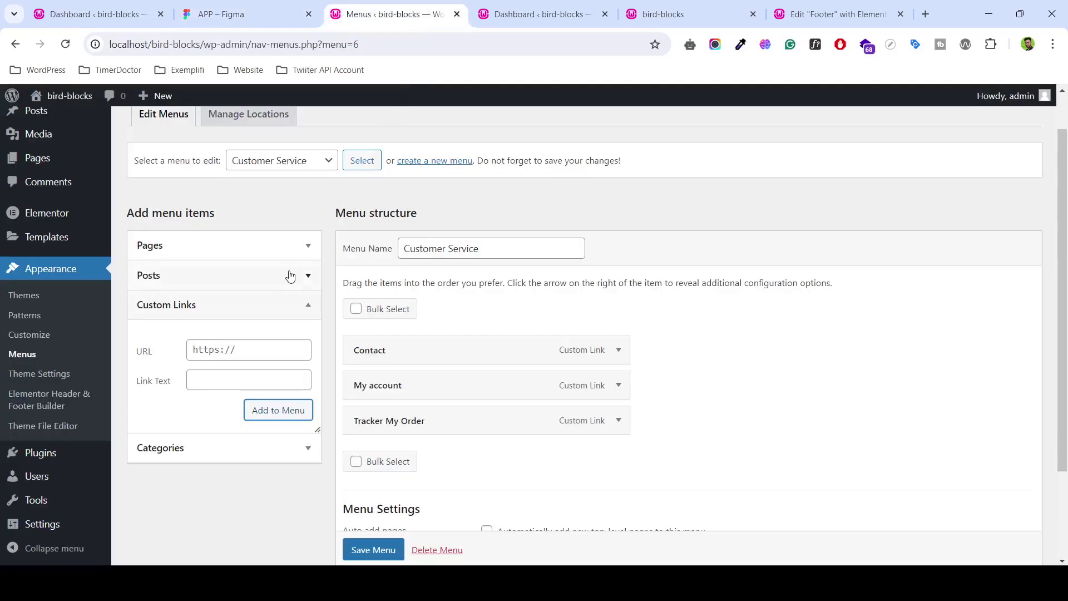
left_click(245, 12)
left_click(396, 10)
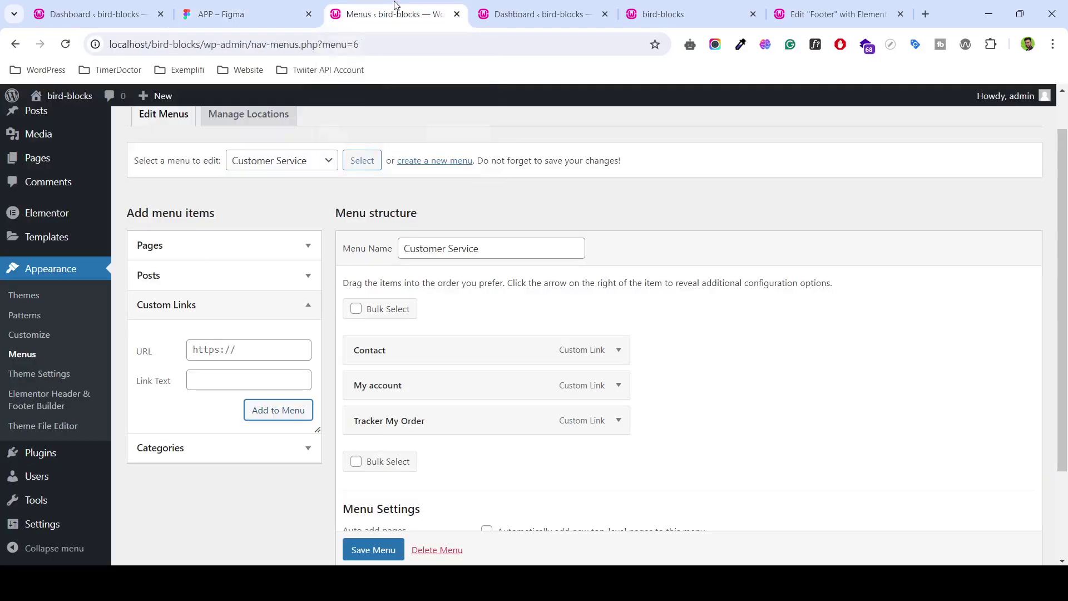
left_click(281, 7)
left_click(348, 5)
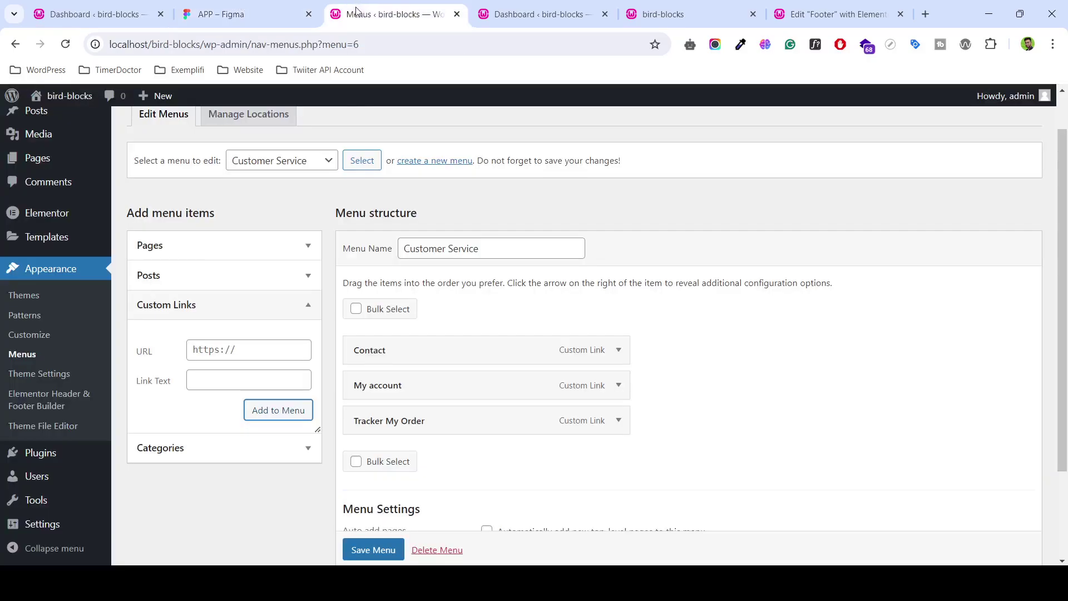
left_click(244, 348)
type("#")
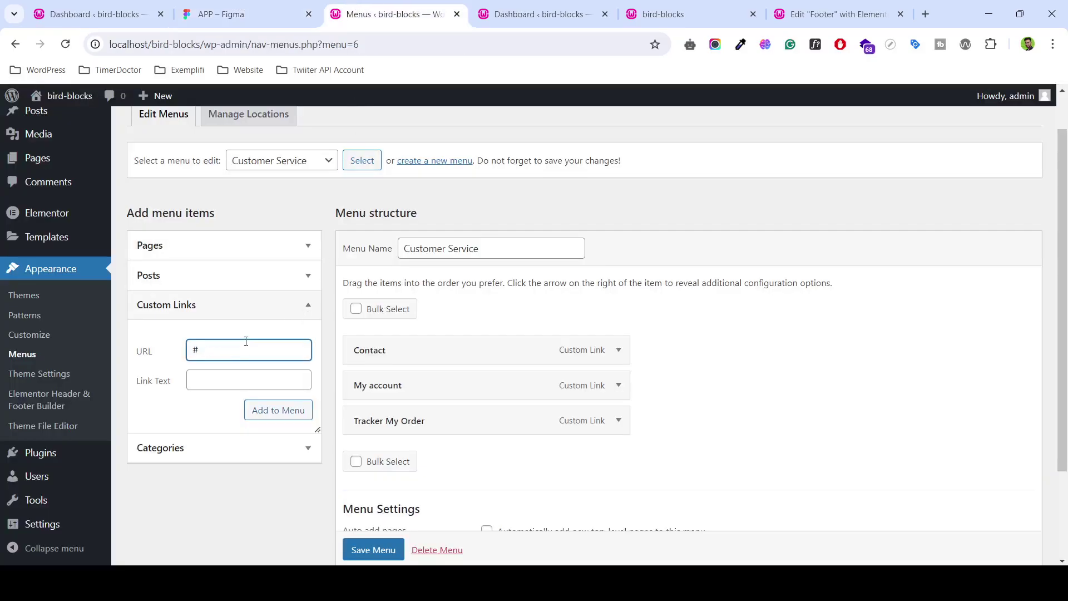
key("Tab")
left_click(240, 14)
left_click(398, 10)
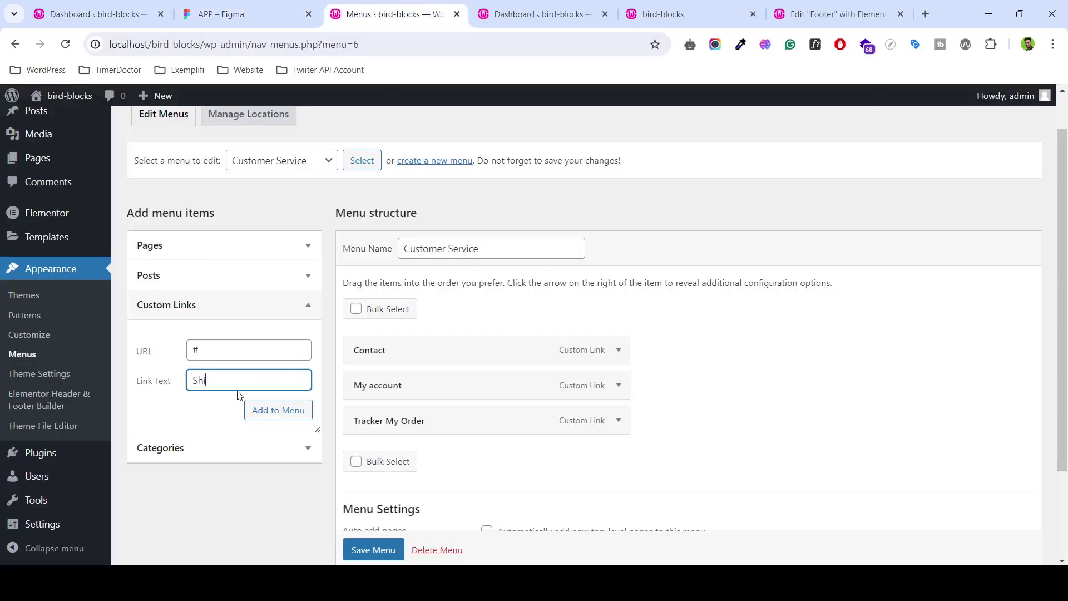
type("pping")
left_click(245, 14)
left_click(416, 7)
left_click(270, 416)
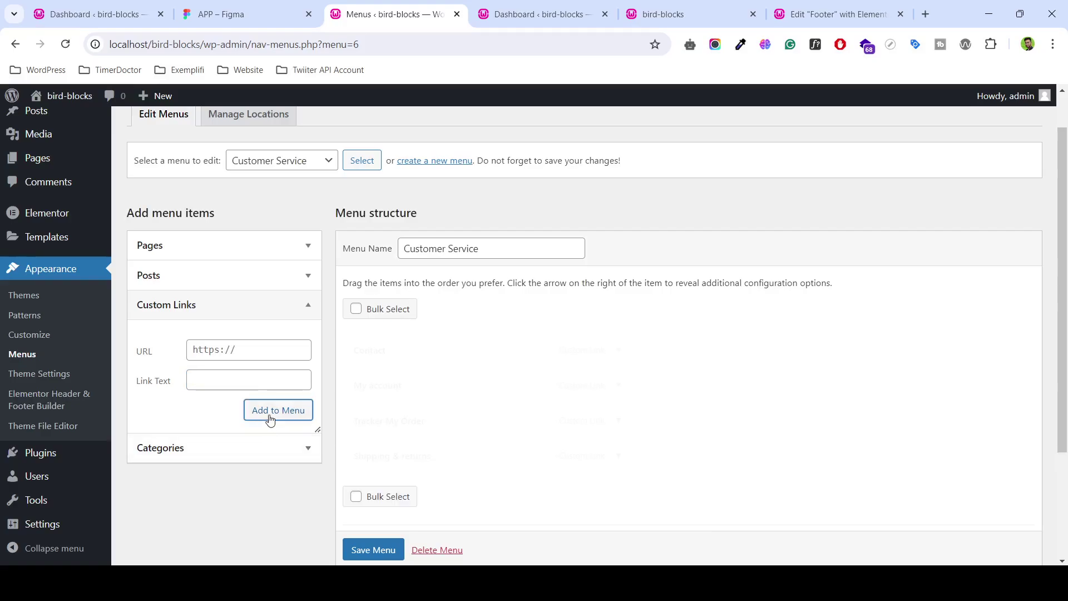
- Add a Faqs custom link with URL # to the menu
left_click(293, 16)
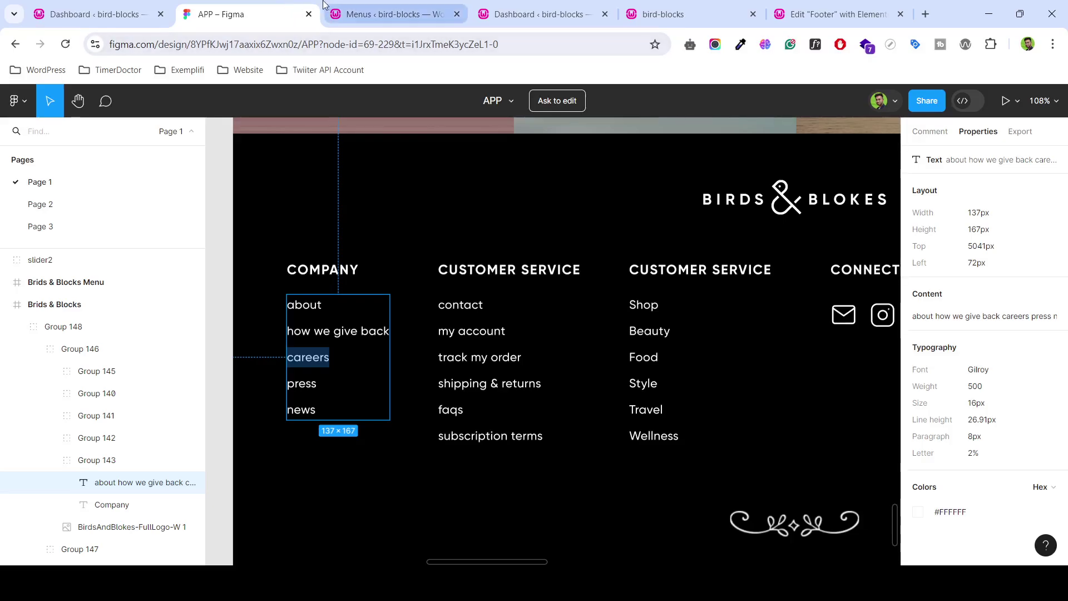
left_click(390, 14)
left_click(221, 354)
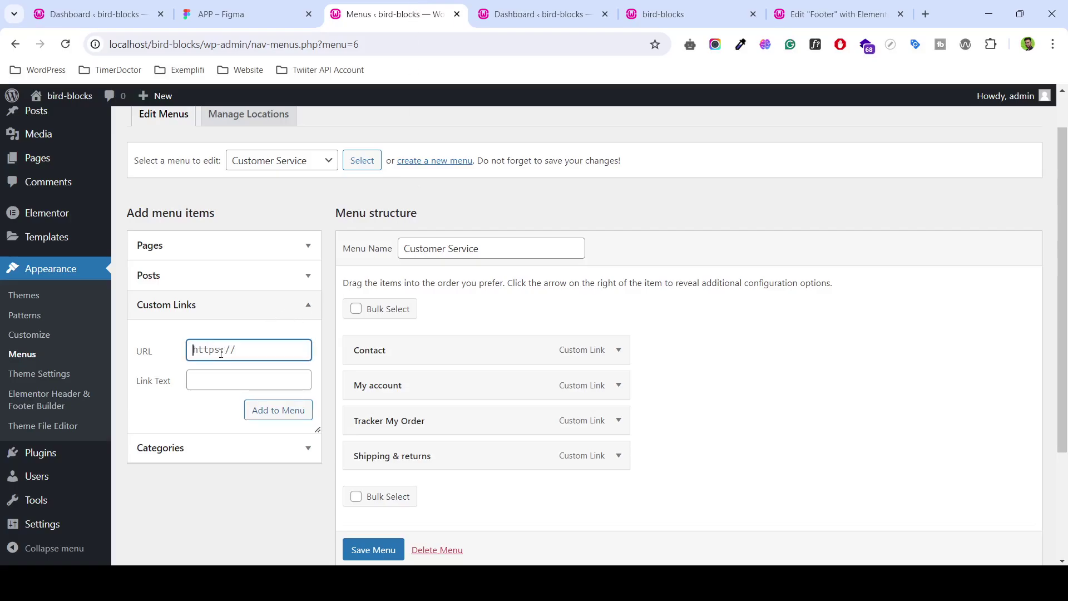
type("#")
left_click(220, 383)
type("Faqs")
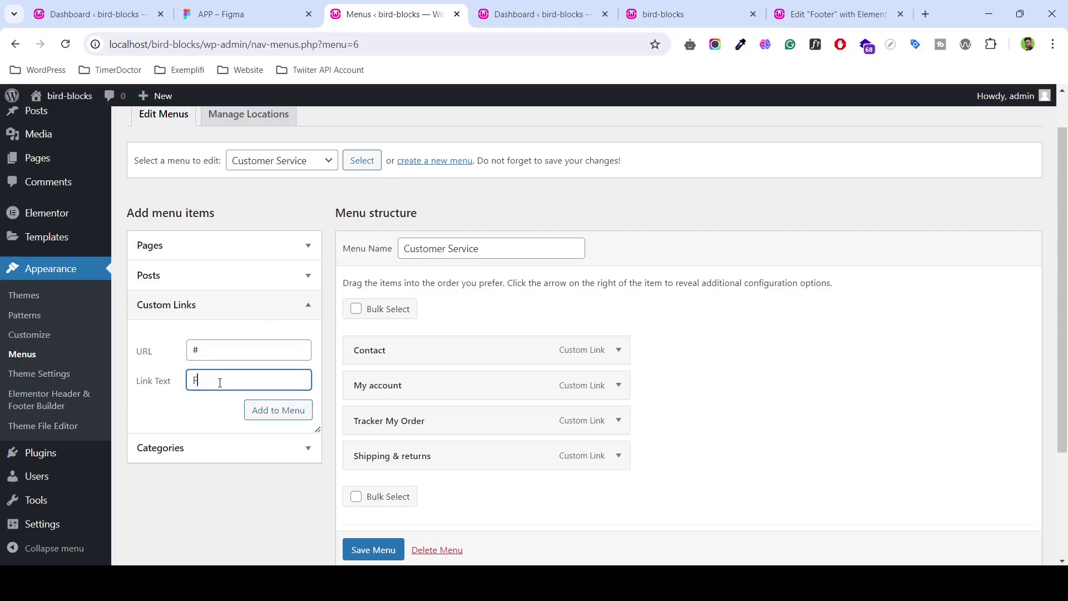
left_click(285, 416)
- Add a Subscription terms custom link with URL #, matching the Figma footer wording
left_click(234, 12)
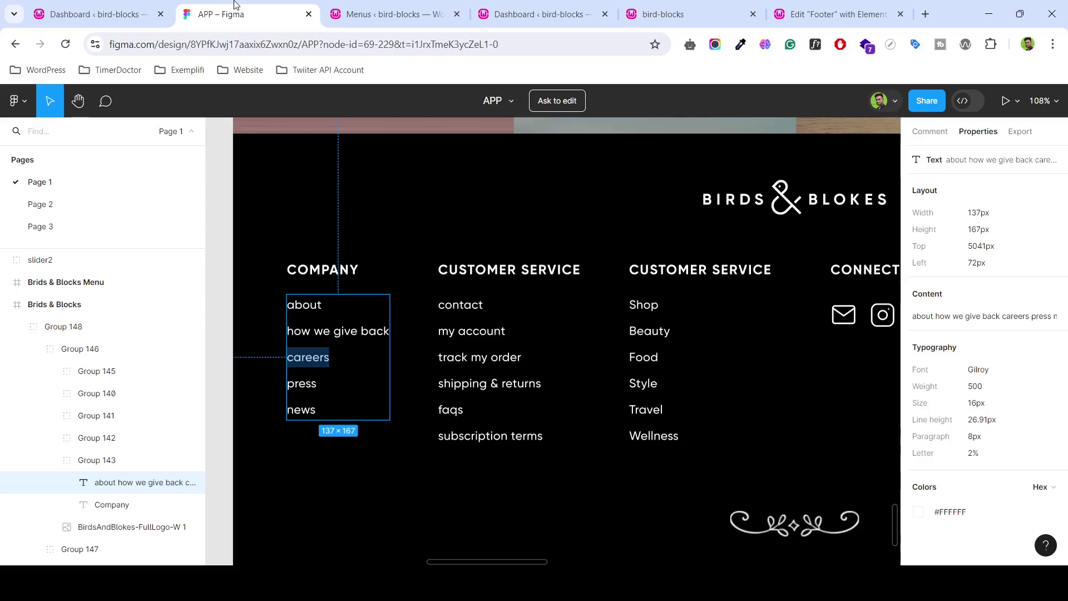
left_click(379, 14)
left_click(241, 351)
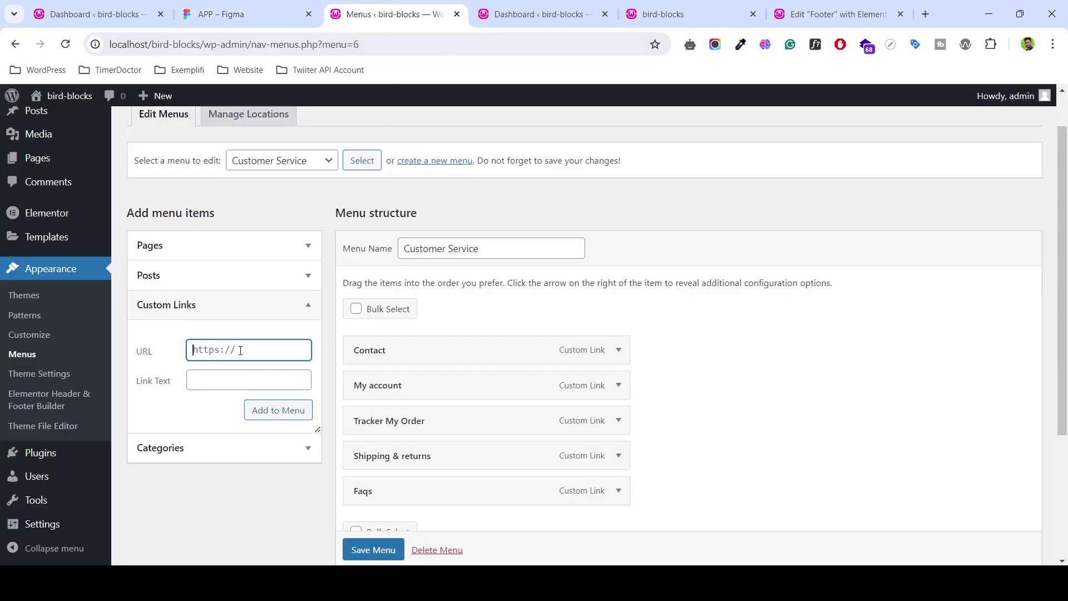
type("#")
key("Tab")
type("Sub")
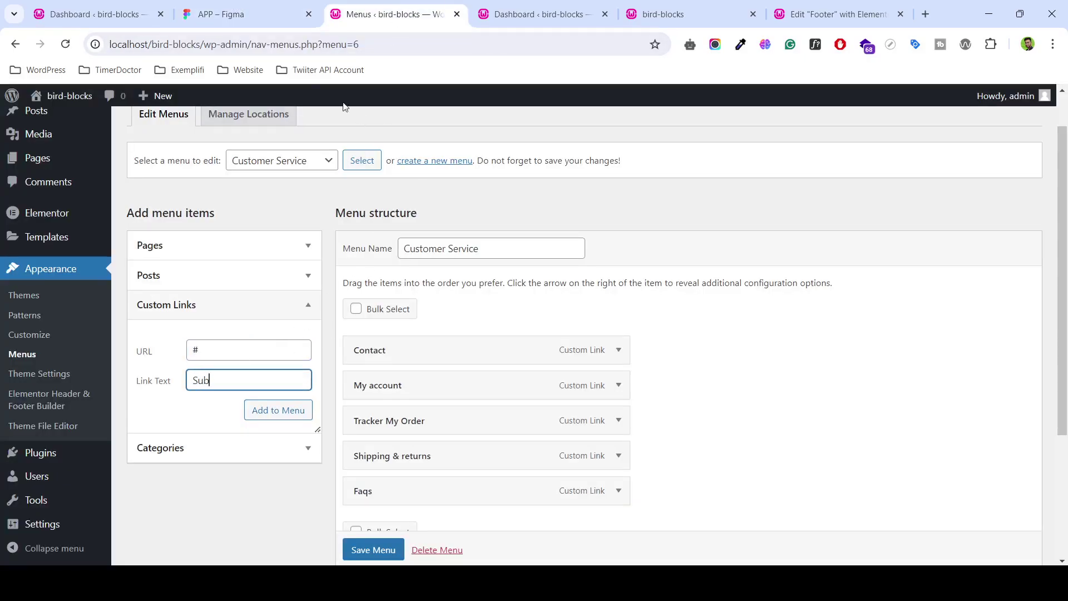
left_click(239, 13)
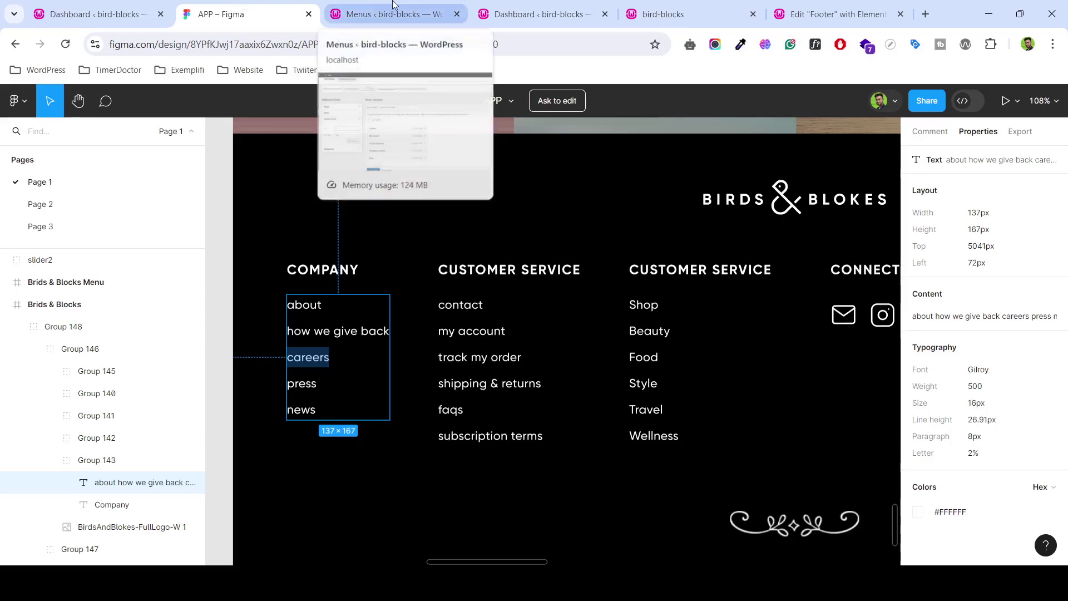
left_click(376, 7)
left_click(228, 4)
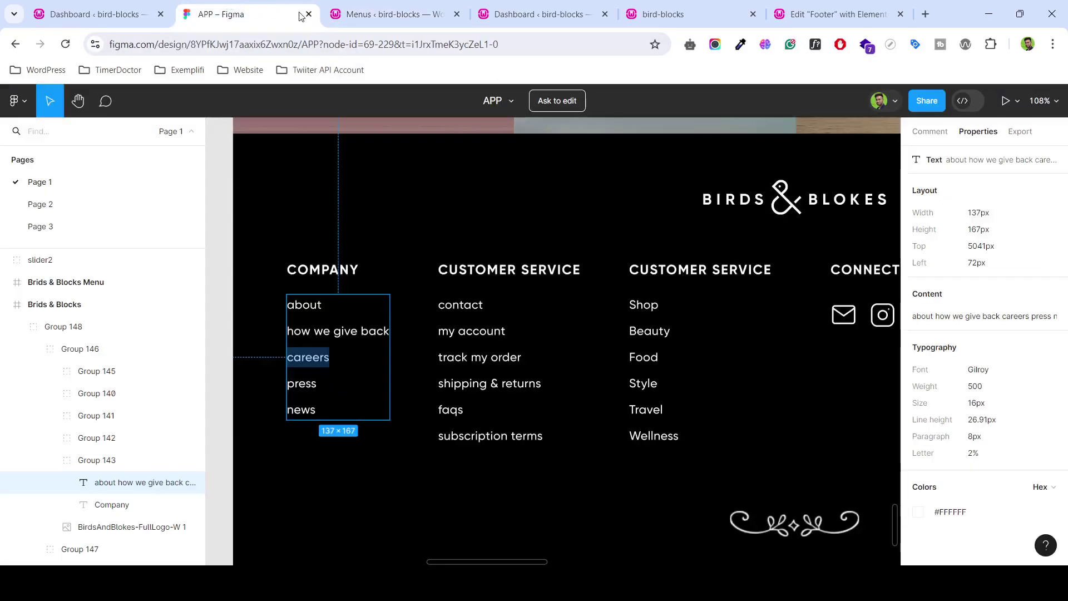
left_click(334, 6)
left_click(247, 4)
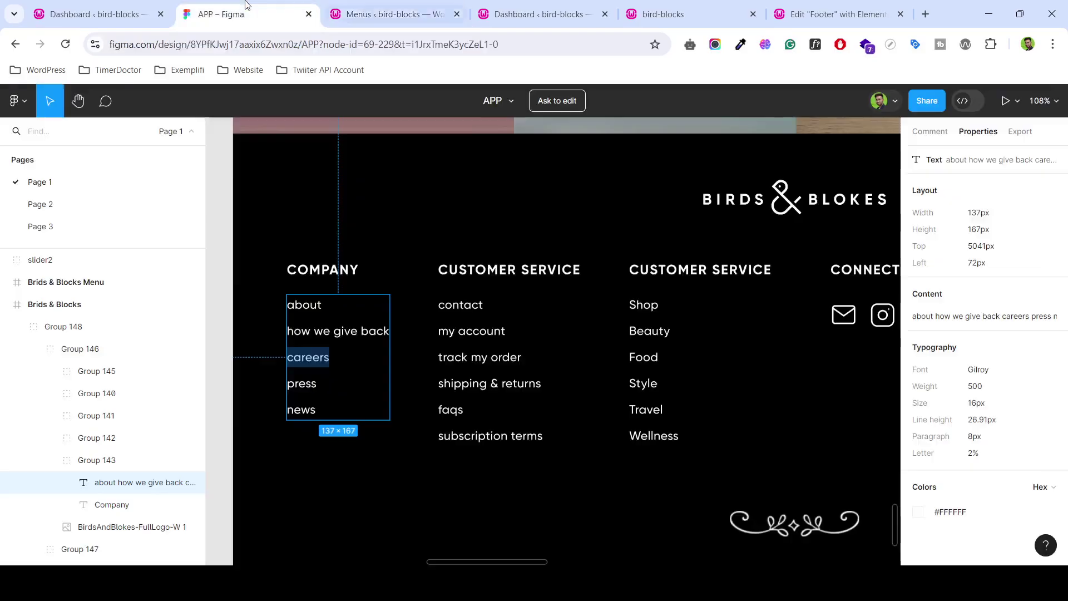
left_click(348, 6)
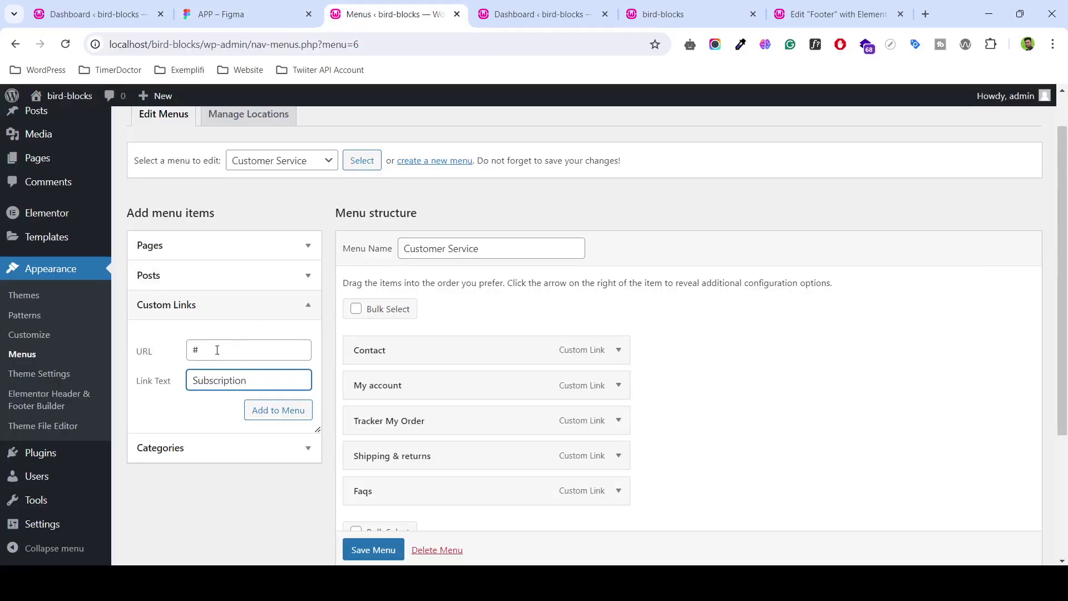
left_click(247, 7)
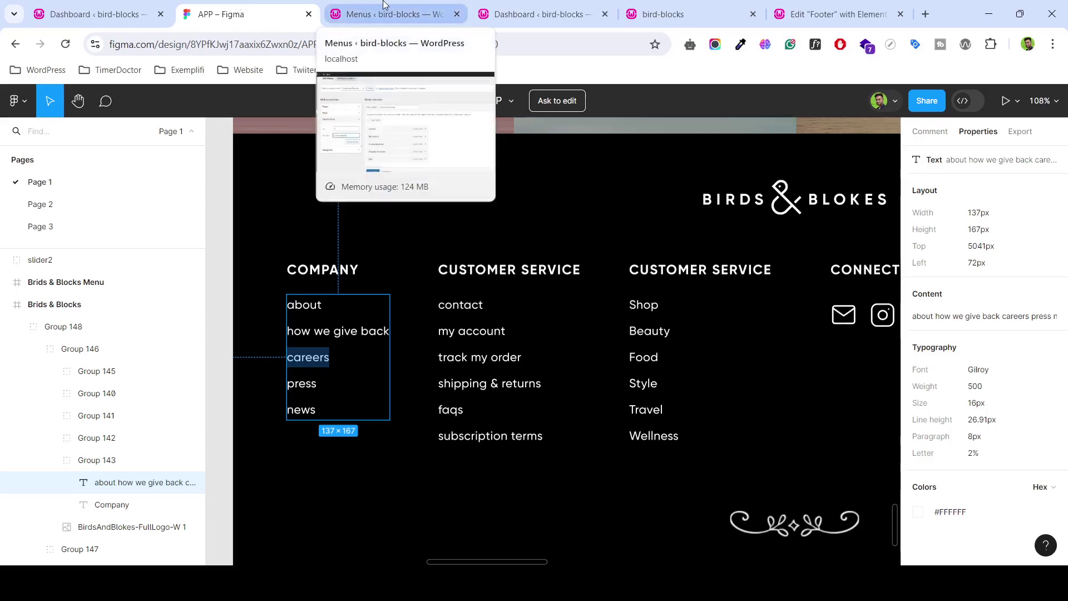
left_click(381, 8)
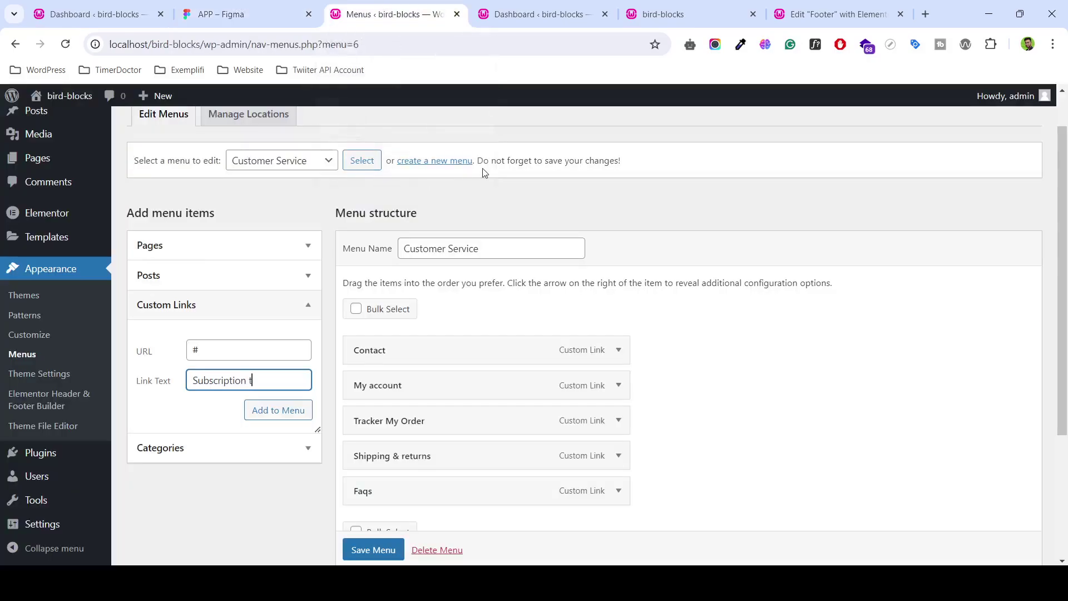
type("erms")
left_click(278, 410)
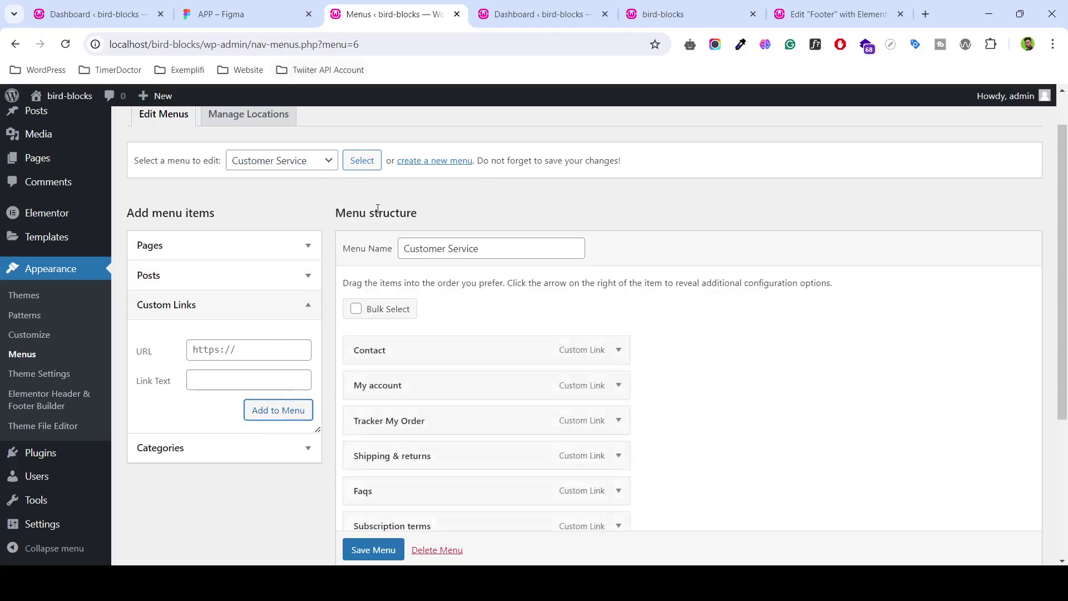
- Save the Customer Service menu with its six links
scroll(489, 333, "down", 3)
left_click(373, 549)
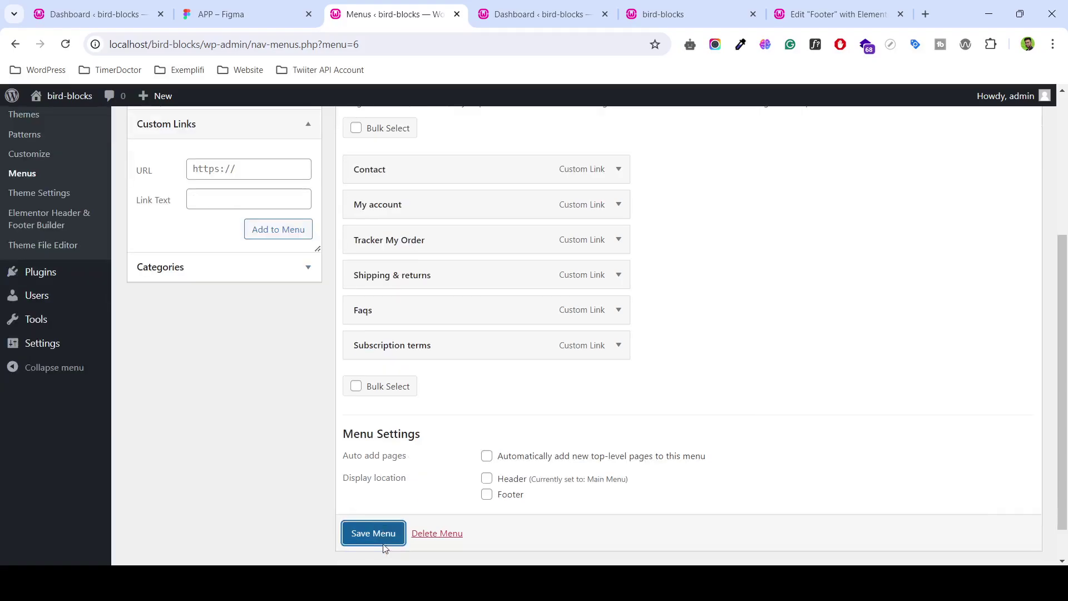
left_click(378, 533)
scroll(512, 331, "down", 5)
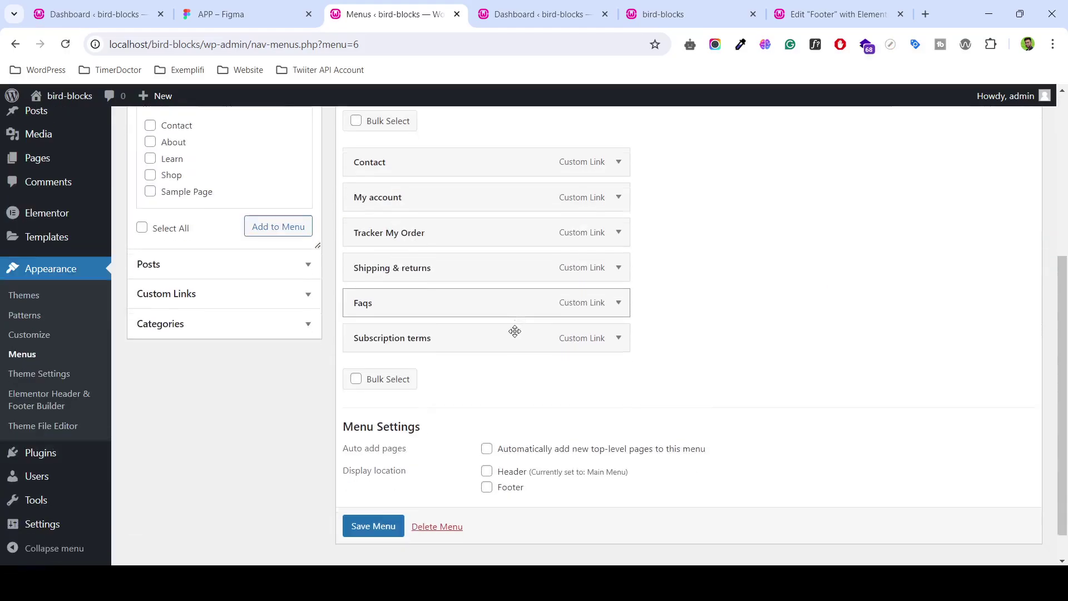
scroll(520, 409, "down", 1)
scroll(544, 470, "up", 6)
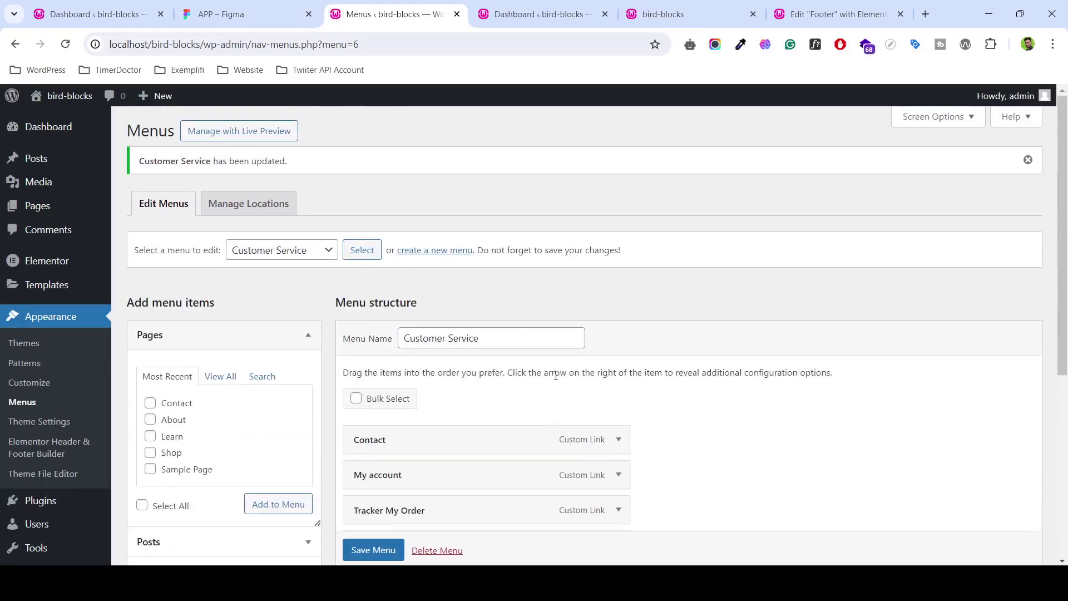
- Start a new menu with a Customer Service name and submit Create Menu
left_click(1028, 160)
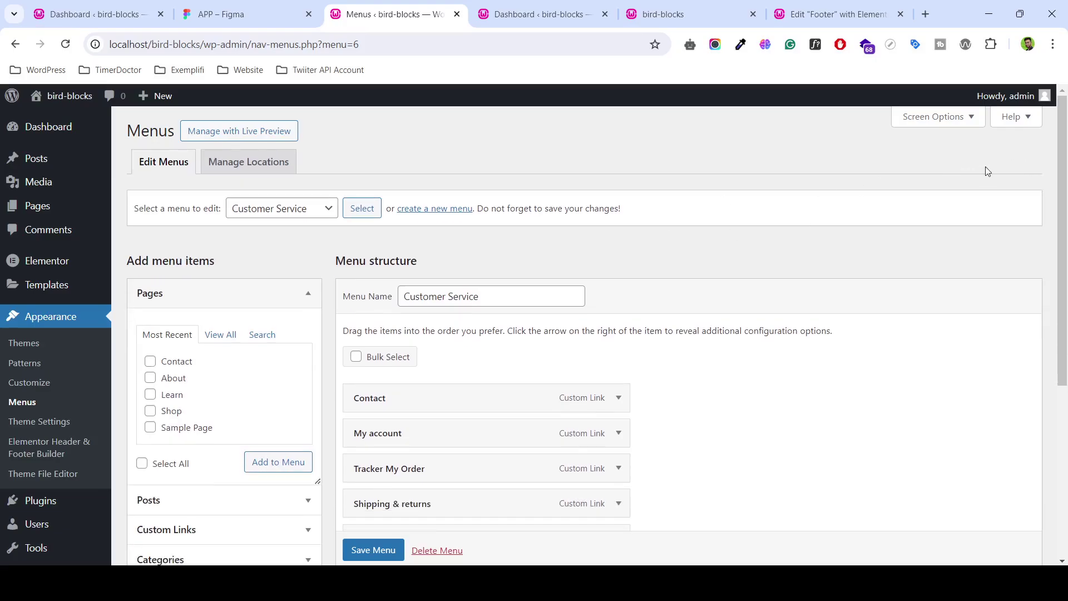
scroll(485, 339, "down", 4)
scroll(501, 356, "down", 1)
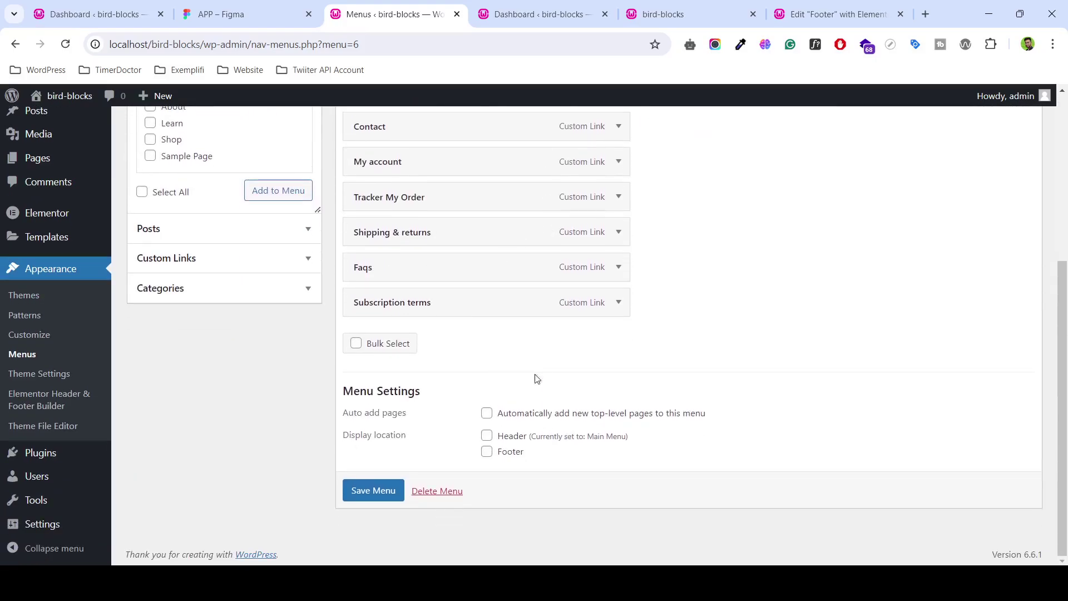
scroll(550, 362, "up", 5)
left_click(233, 13)
left_click(406, 14)
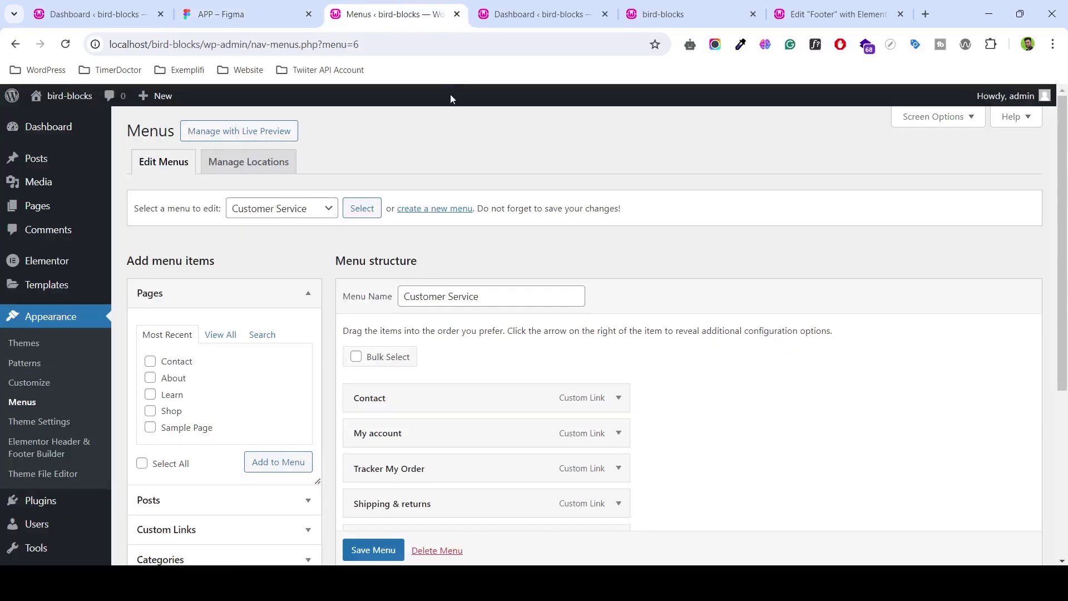
left_click(234, 14)
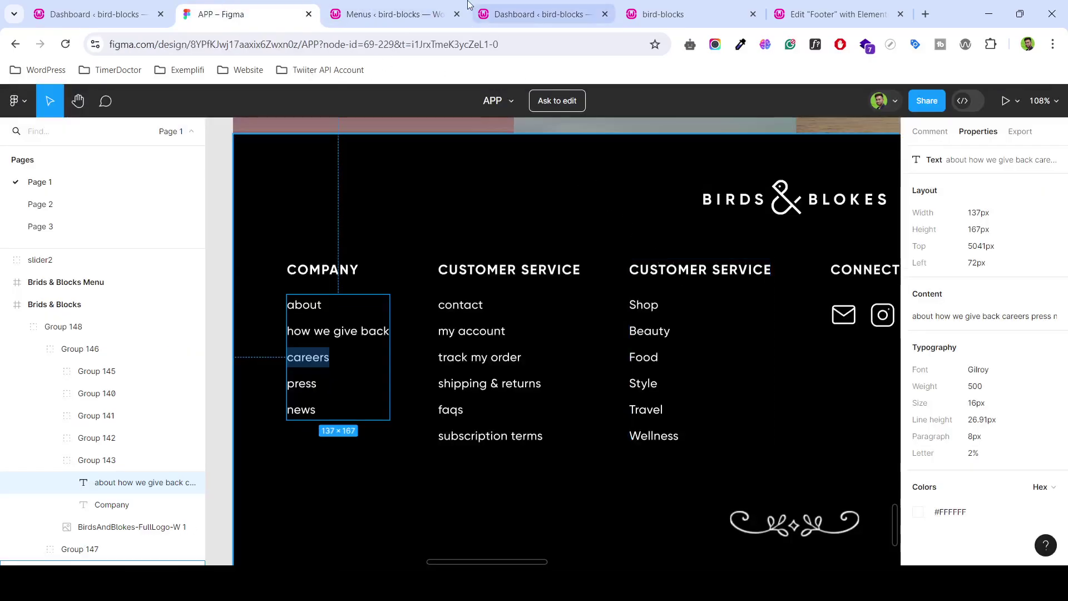
left_click(434, 14)
scroll(495, 352, "down", 5)
scroll(437, 427, "up", 5)
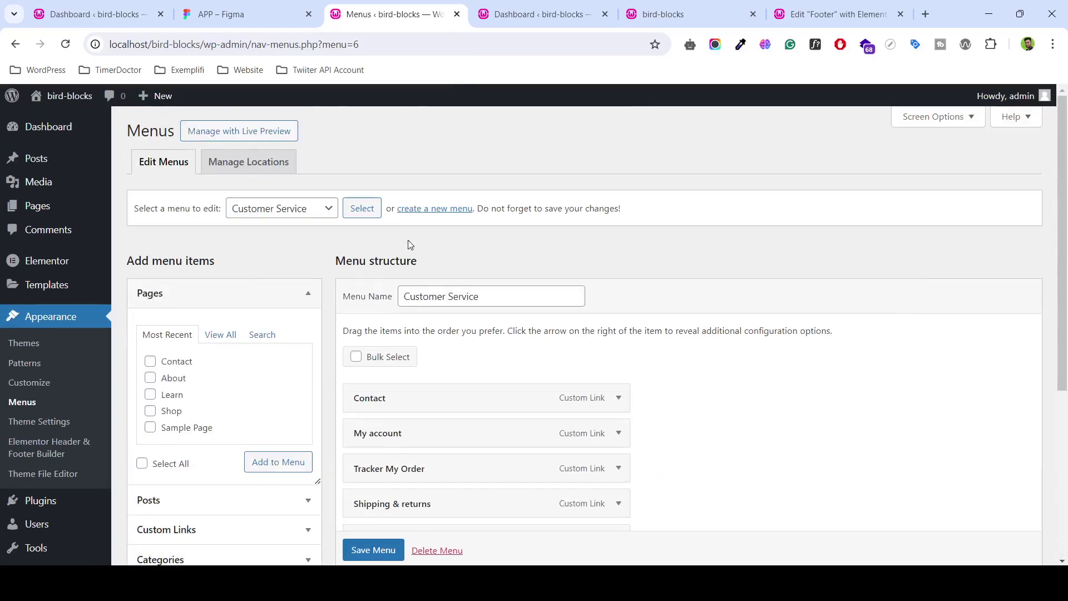
left_click(434, 208)
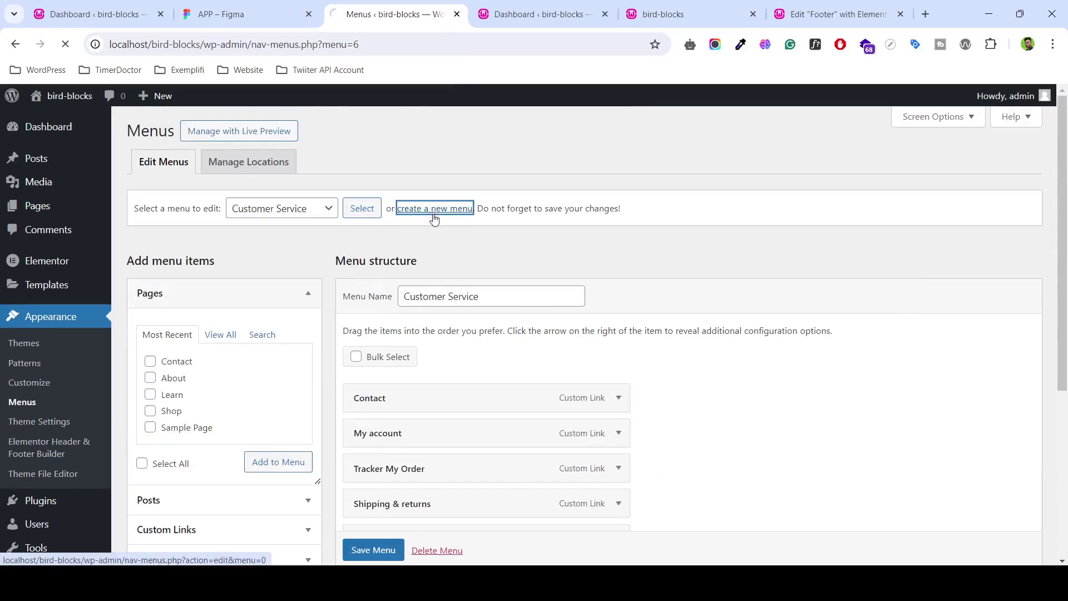
left_click(437, 288)
type("Custom")
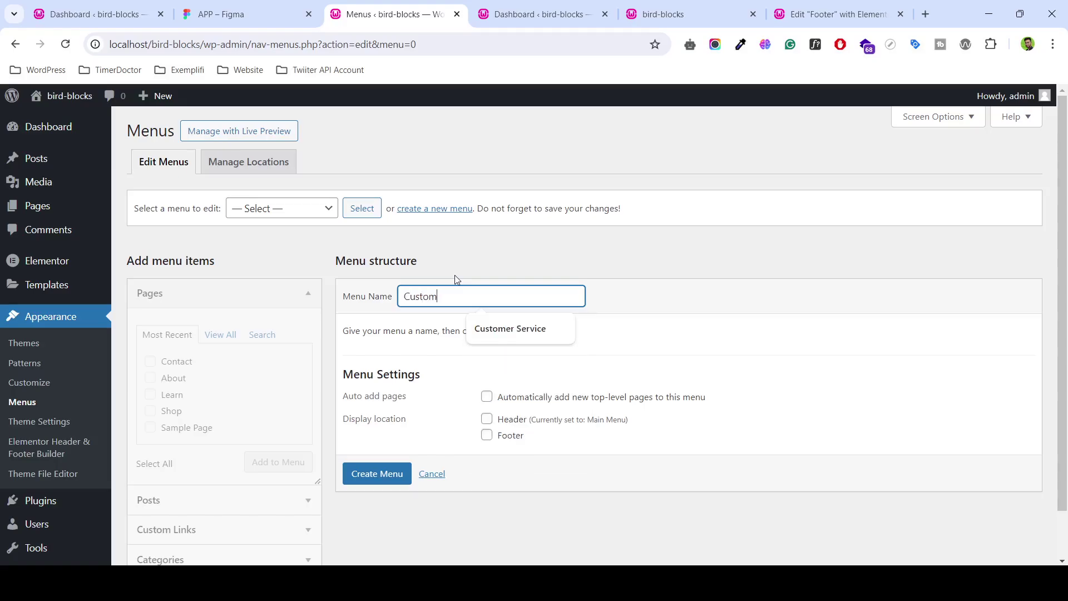
type("vi")
type("ce")
left_click(234, 6)
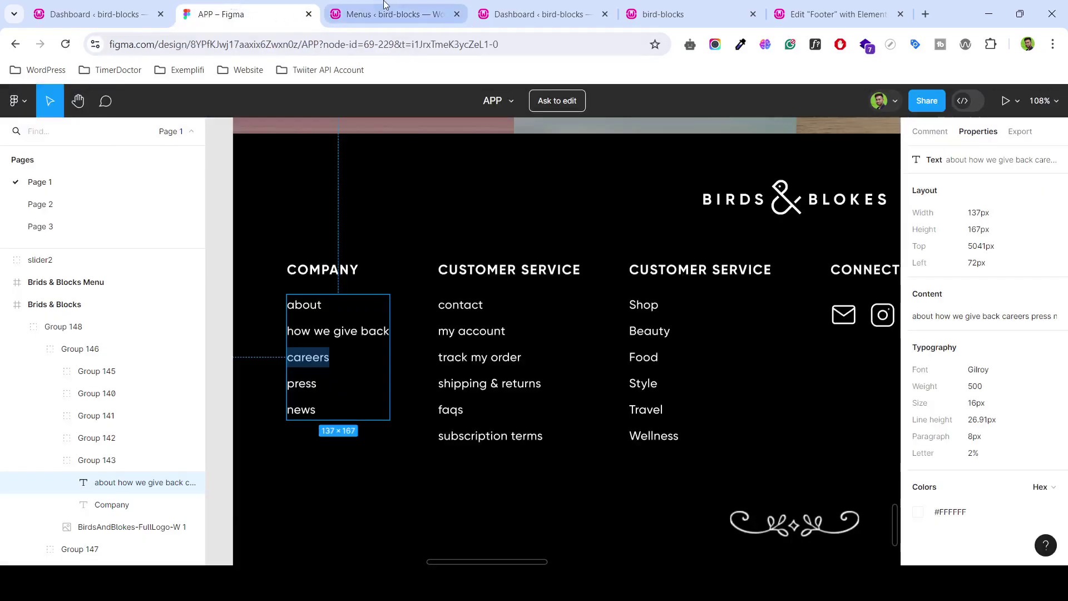
left_click(392, 14)
scroll(283, 417, "down", 1)
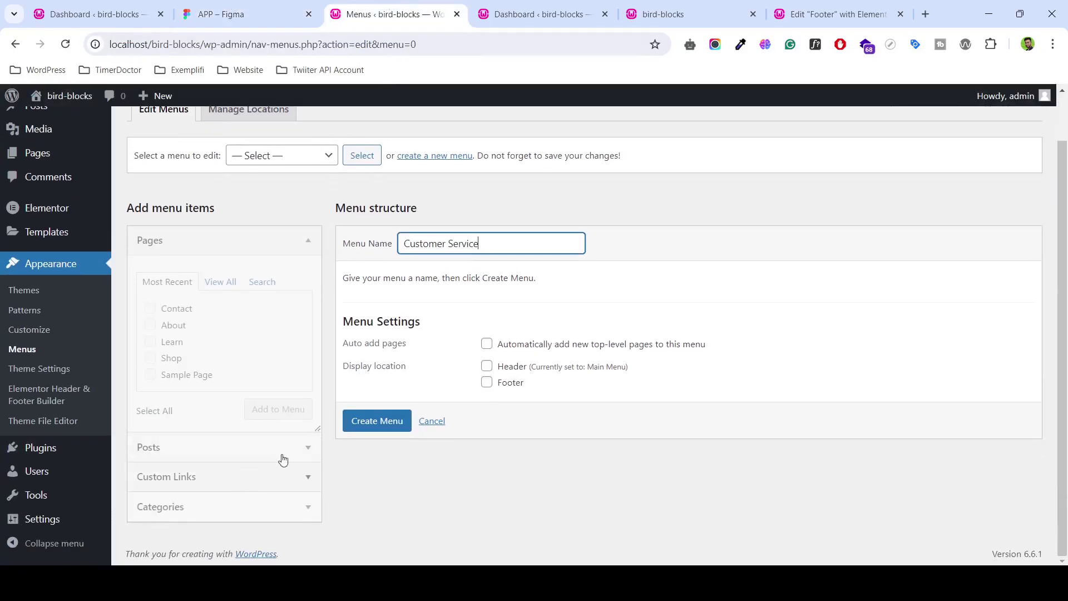
left_click(366, 423)
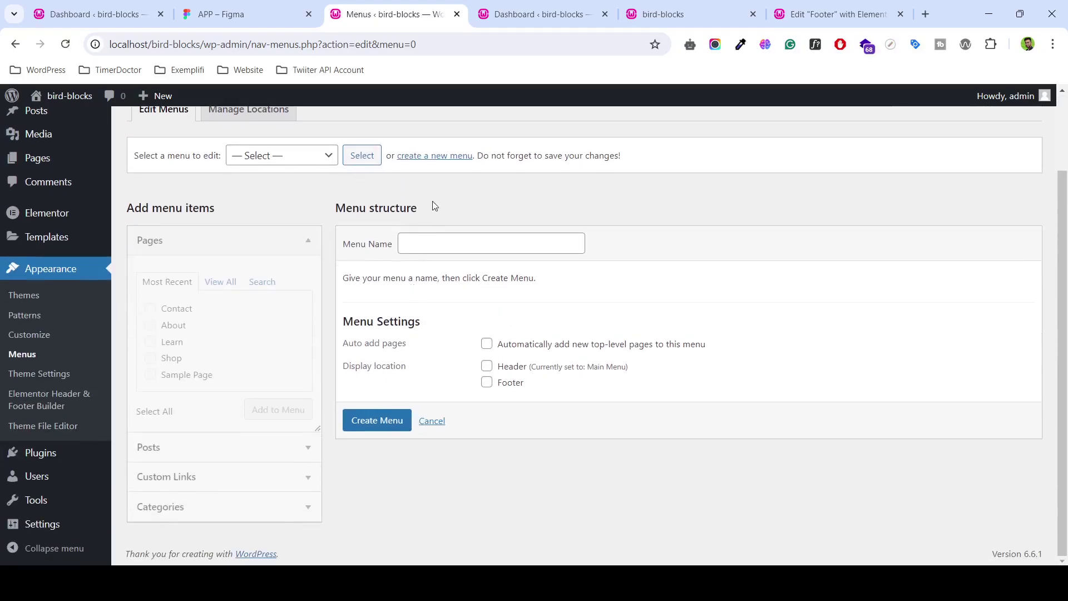
- Check the existing menus list and reload the Customer Service menu for editing
left_click(329, 156)
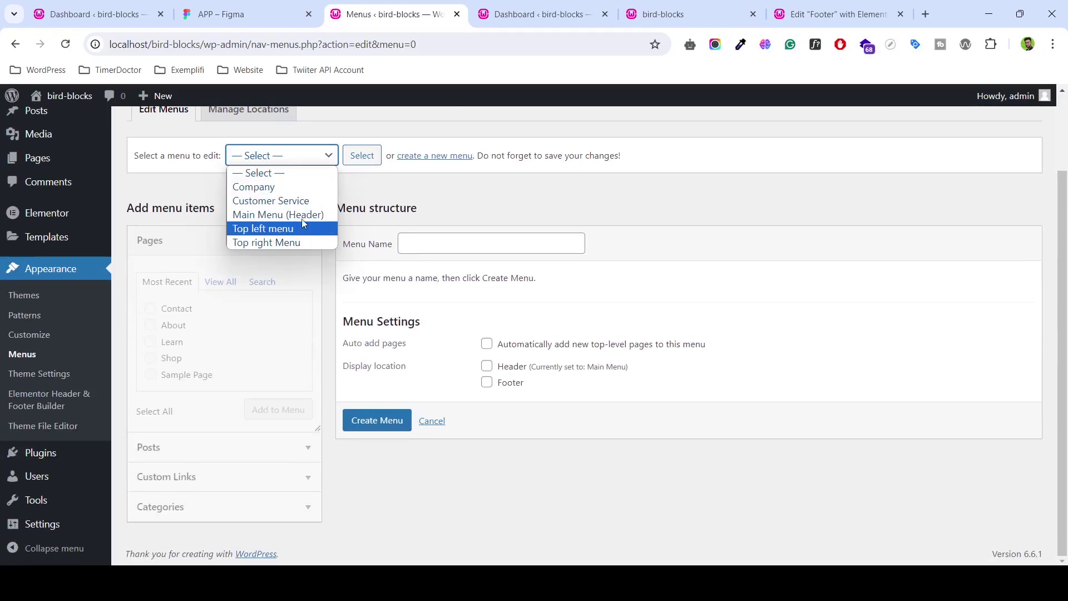
left_click(222, 14)
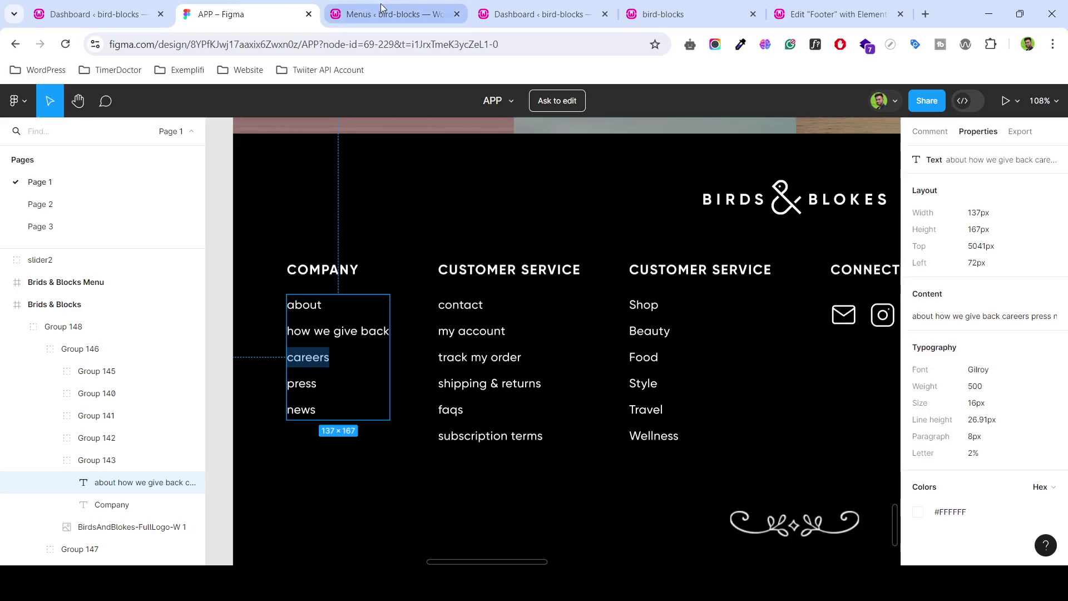
left_click(389, 14)
left_click(272, 161)
left_click(262, 198)
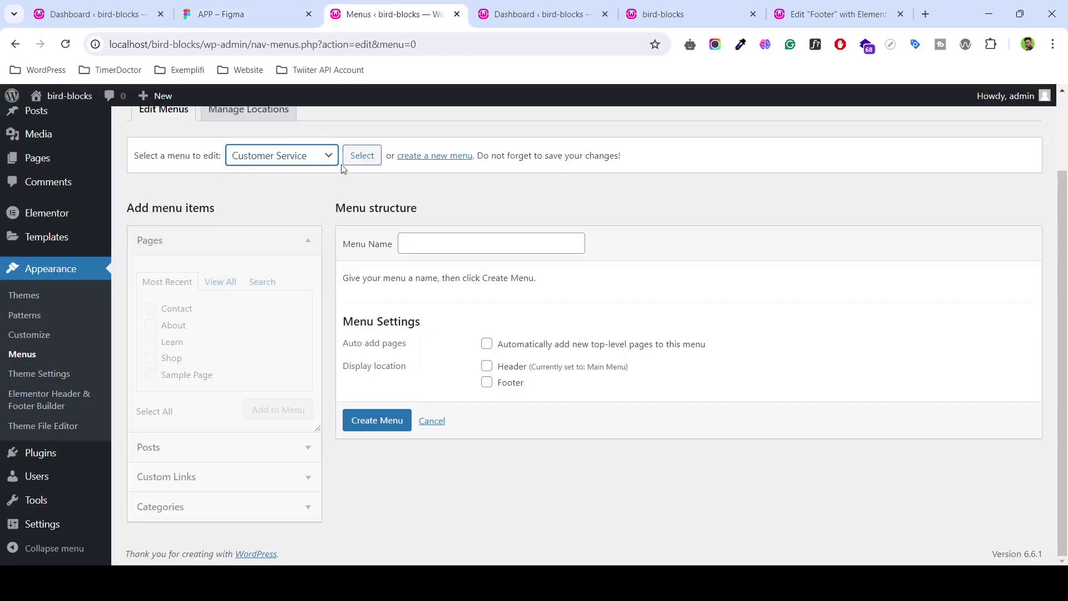
left_click(359, 156)
scroll(465, 311, "down", 1)
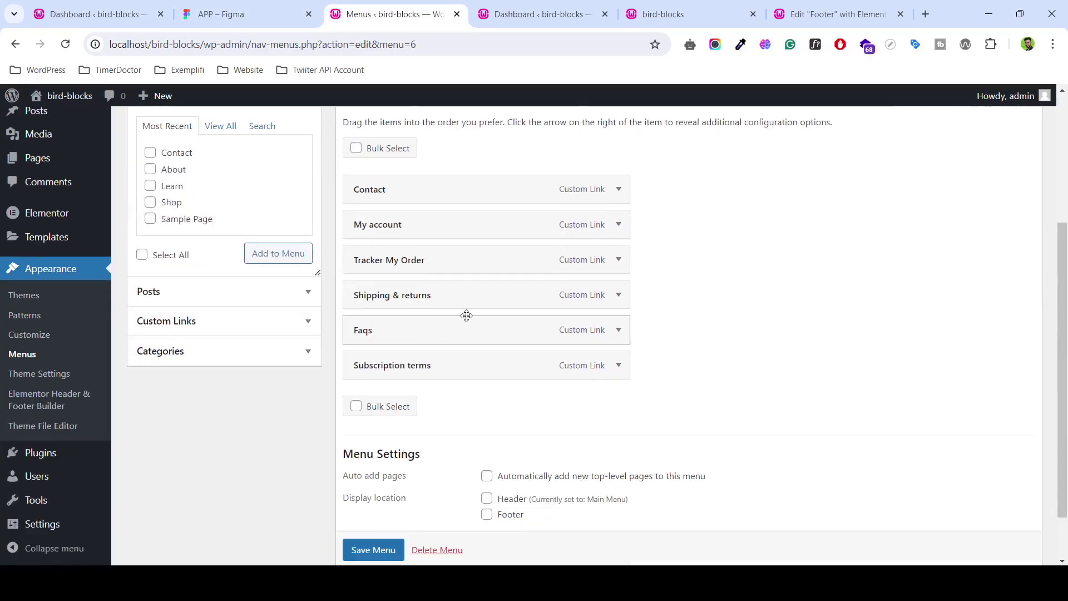
left_click(245, 14)
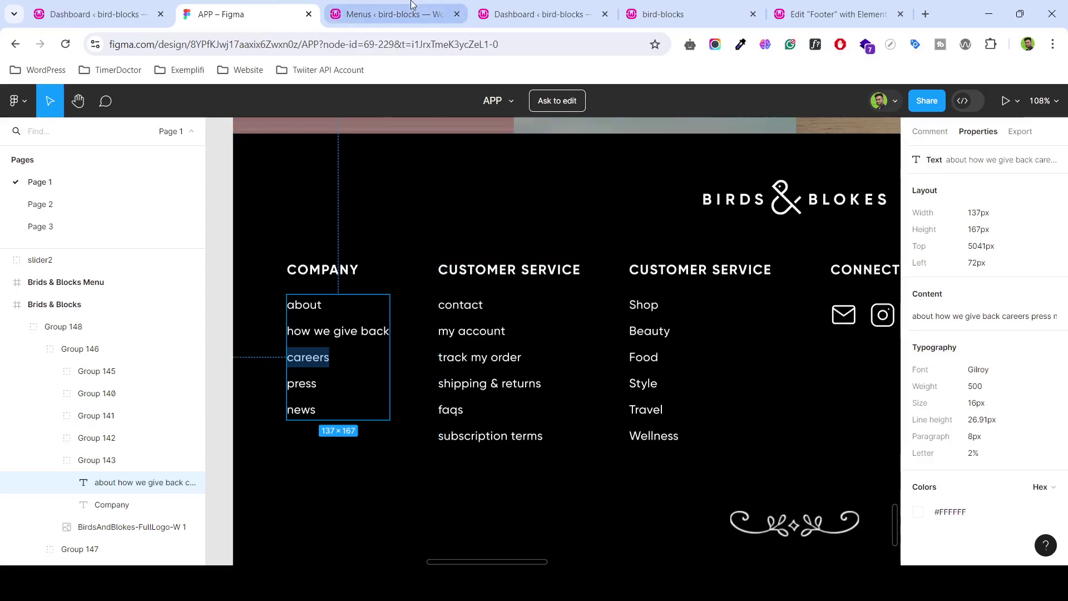
left_click(390, 14)
key("ctrl+Page_Up")
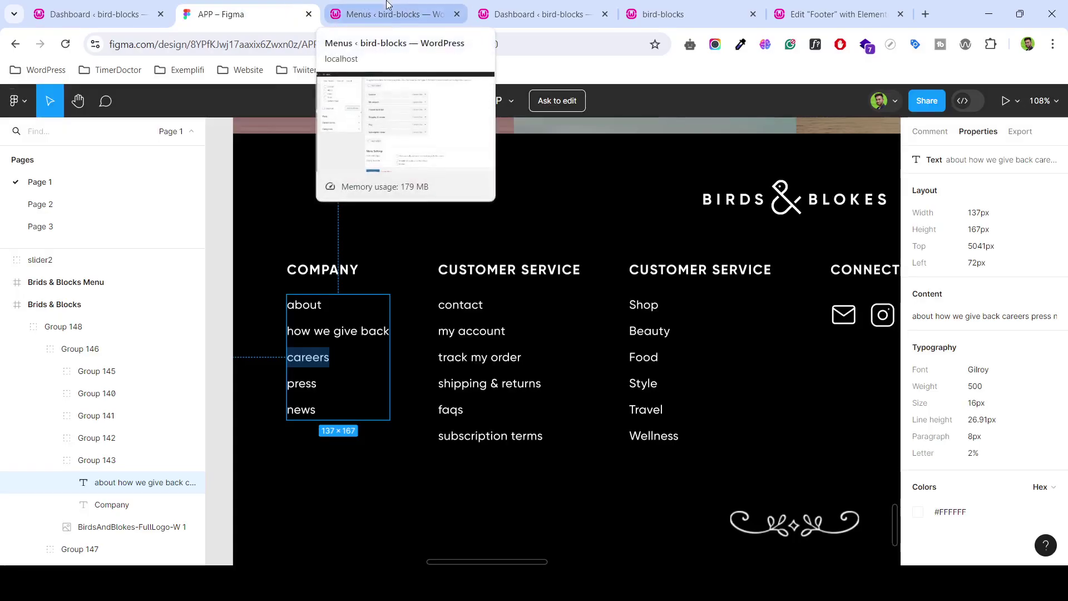
left_click(388, 5)
scroll(410, 265, "up", 4)
left_click(322, 210)
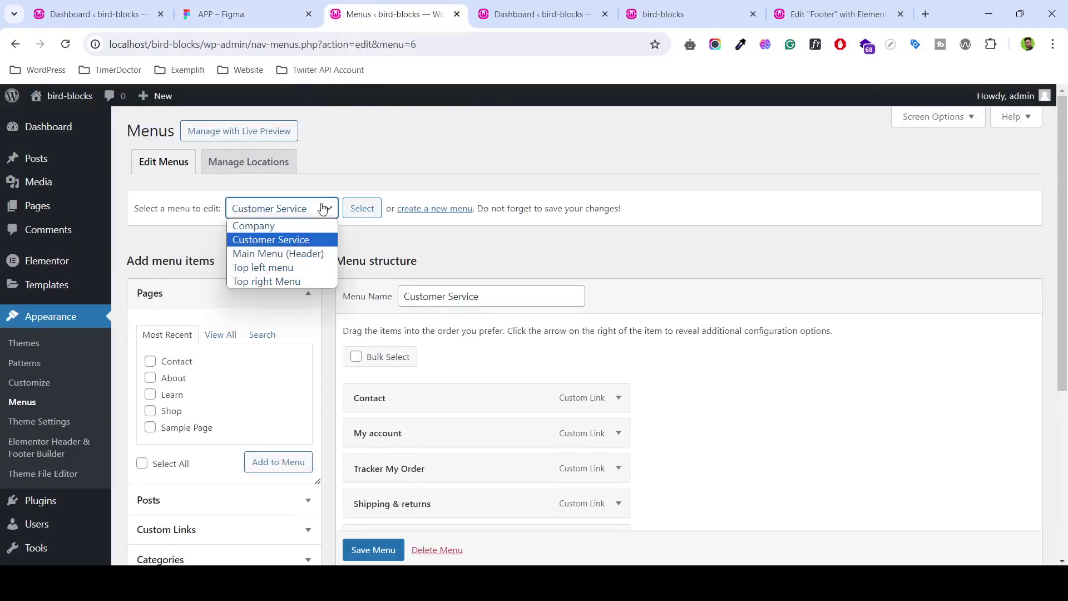
left_click(435, 246)
- Create another new menu named Customer Service2
left_click(418, 212)
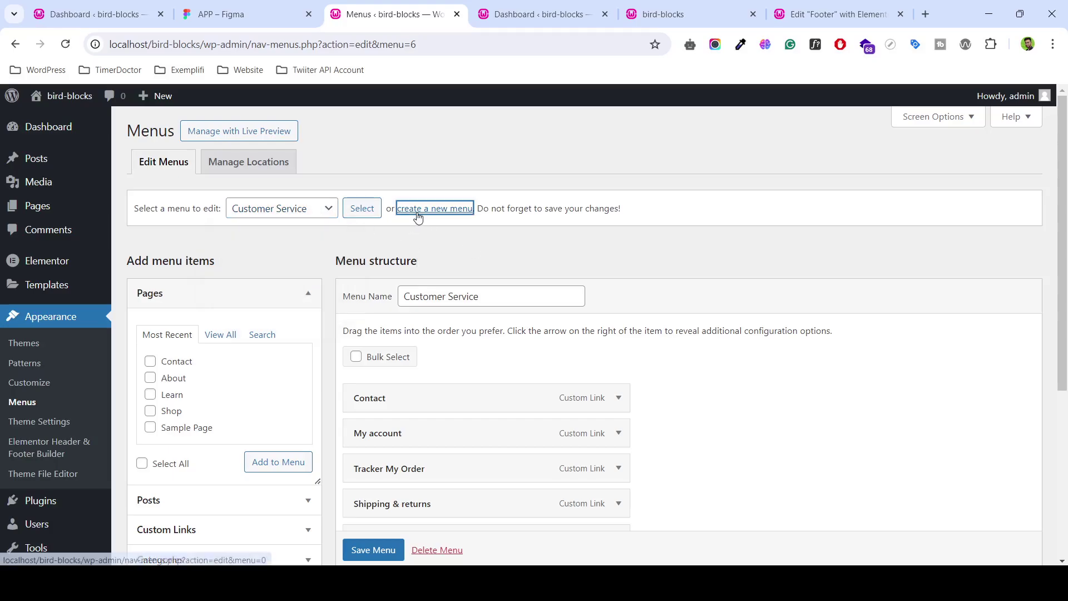
left_click(422, 300)
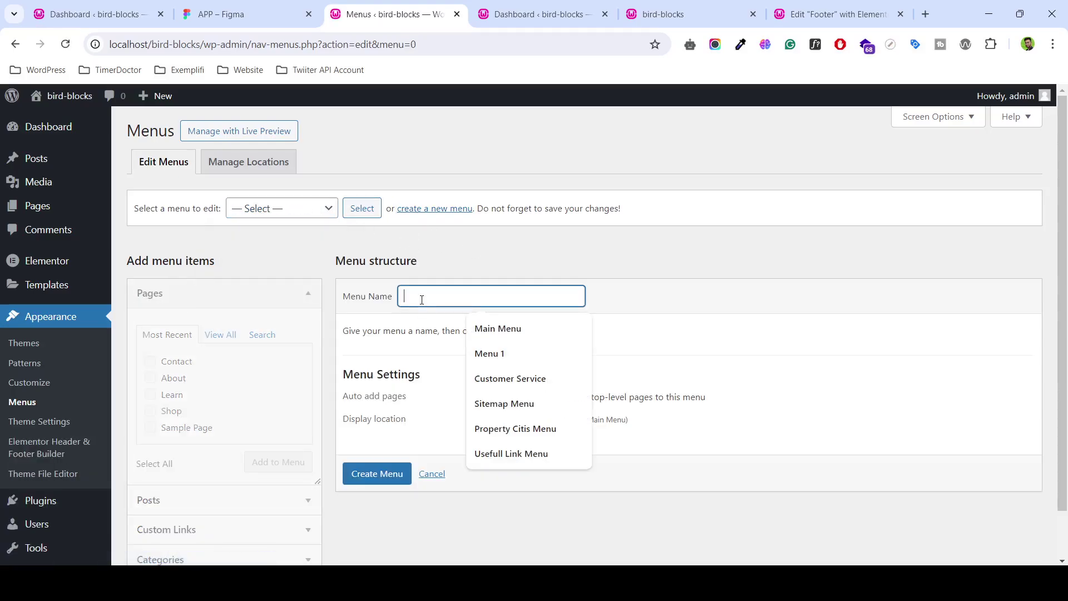
type("Cusomter")
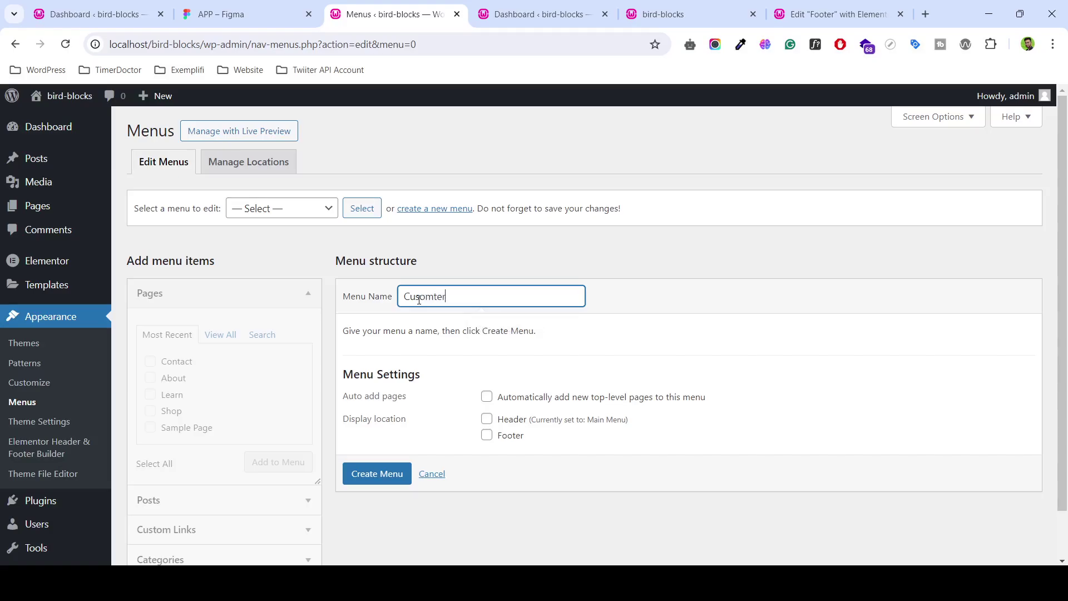
key("BackSpace")
key("BackSpace")
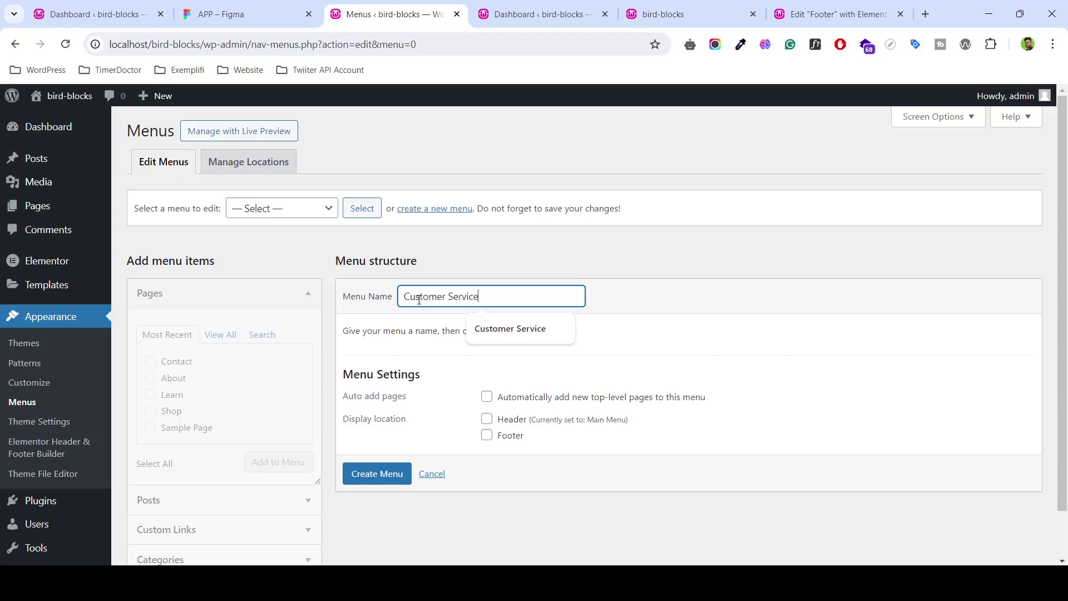
key("Escape")
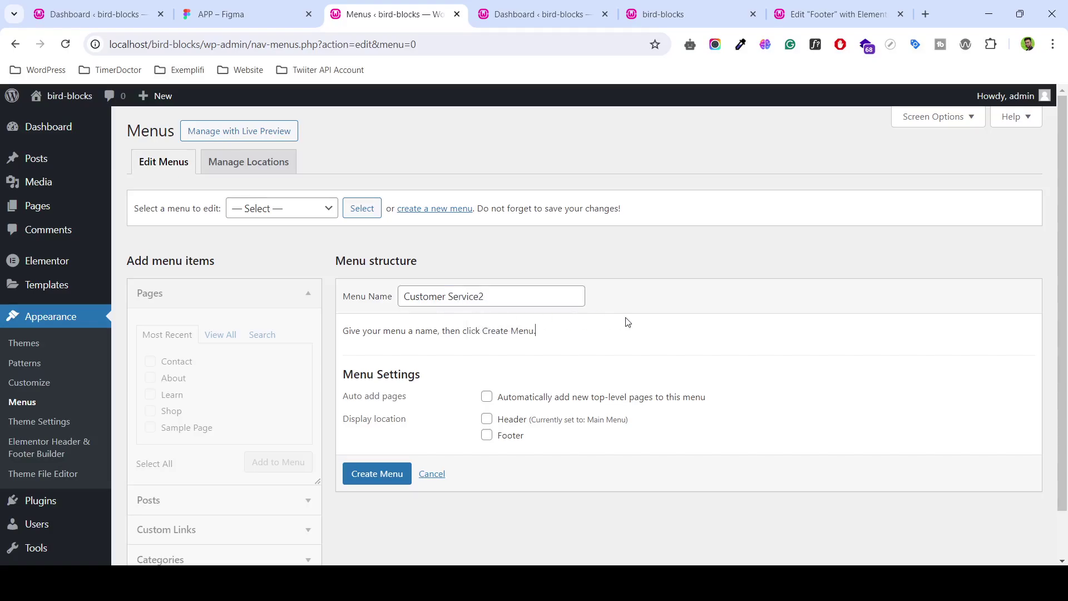
left_click(369, 474)
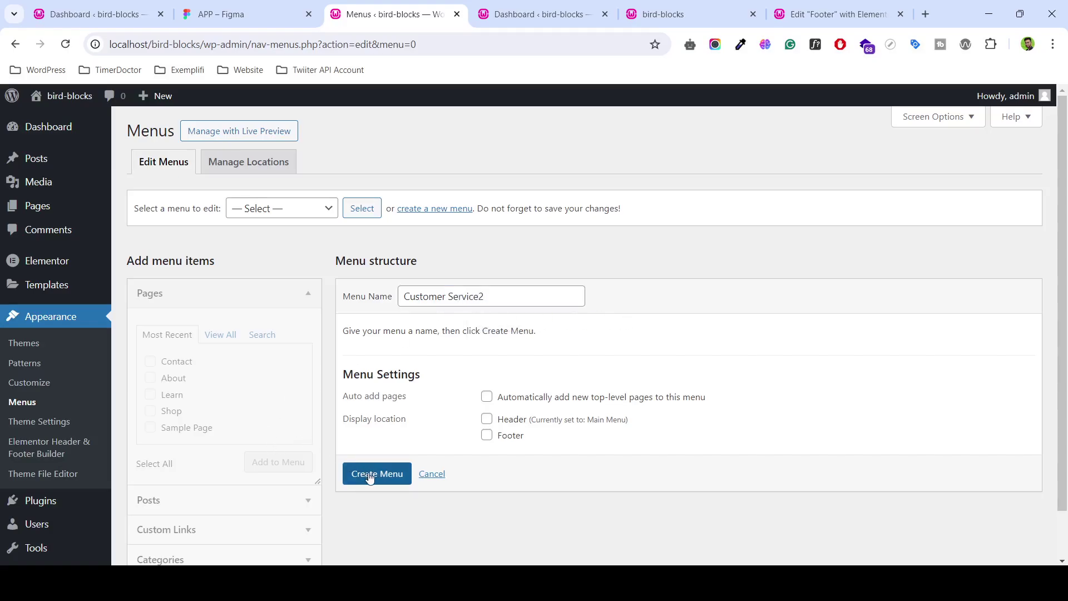
- Add Shop and Beauty custom links with URL # to Customer Service2
left_click(264, 8)
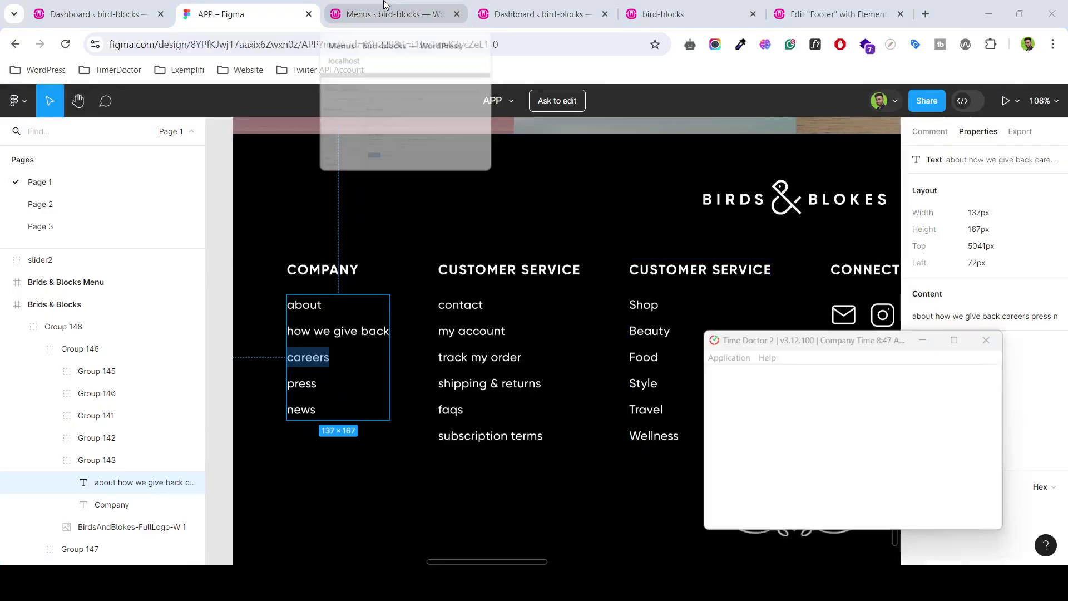
left_click(384, 9)
scroll(696, 306, "down", 1)
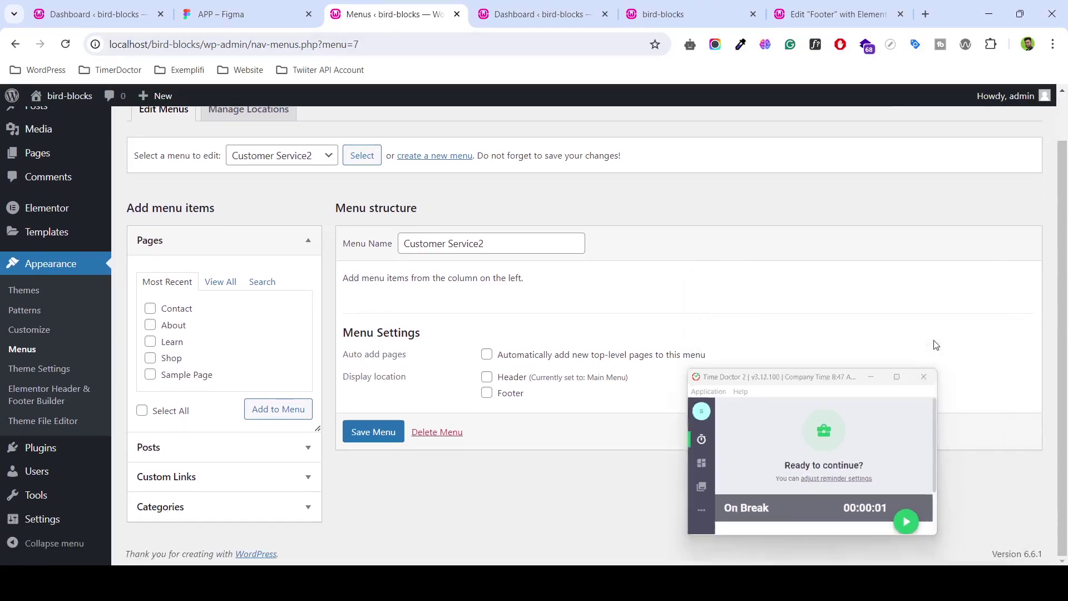
left_click(930, 335)
left_click(213, 476)
triple_click(223, 345)
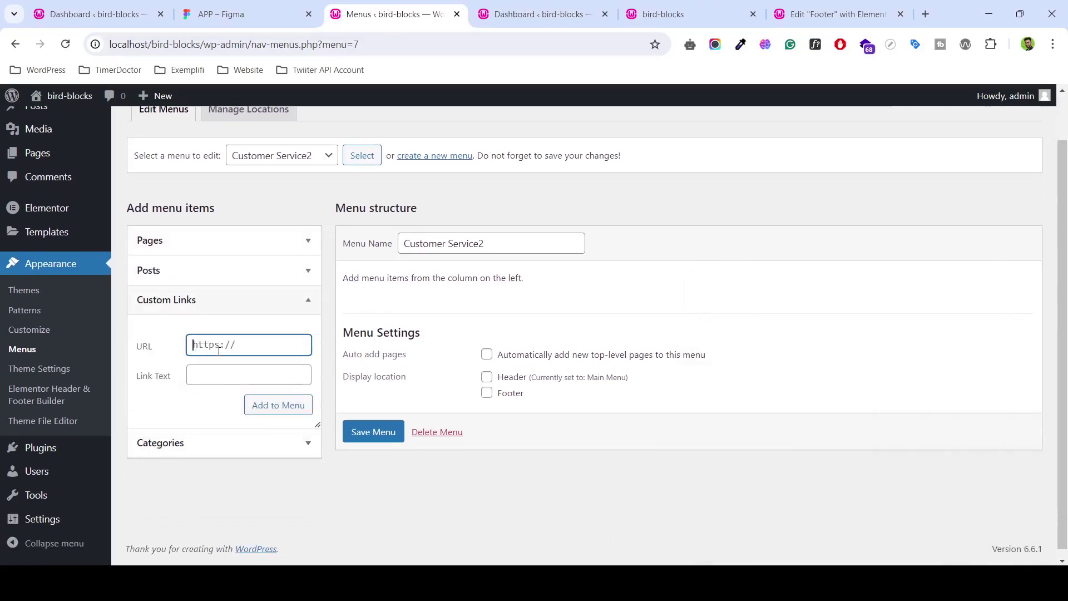
type("#")
left_click(222, 390)
type("Sh")
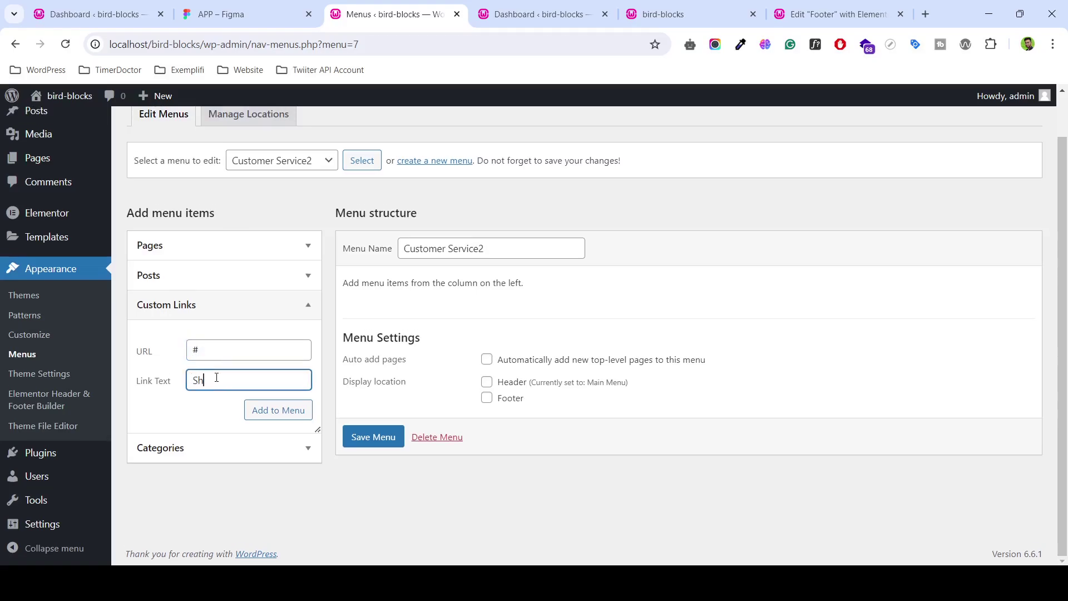
type("op")
left_click(306, 415)
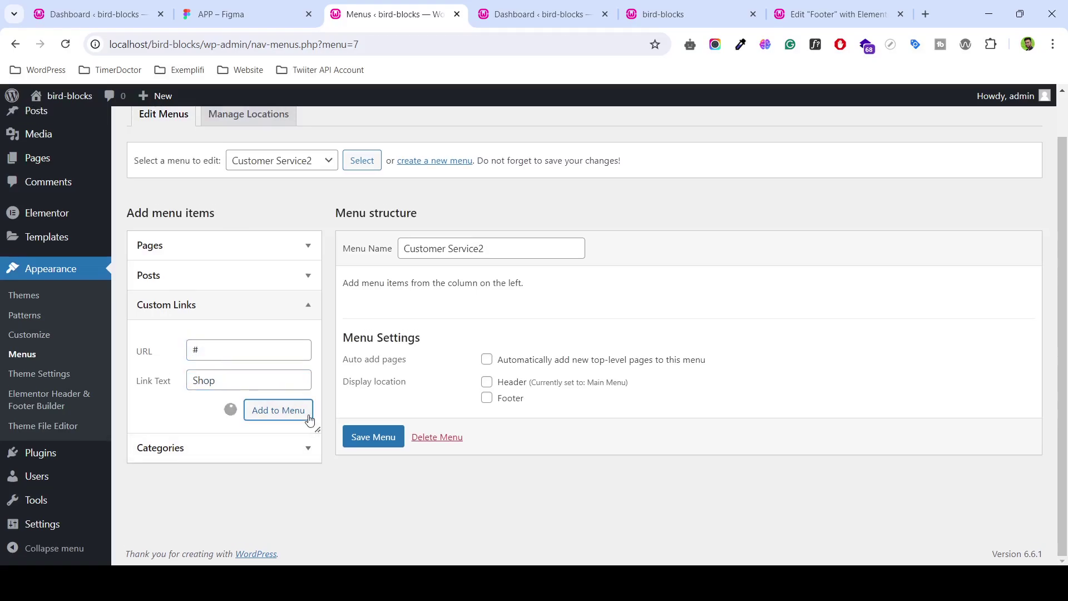
left_click(245, 14)
left_click(395, 14)
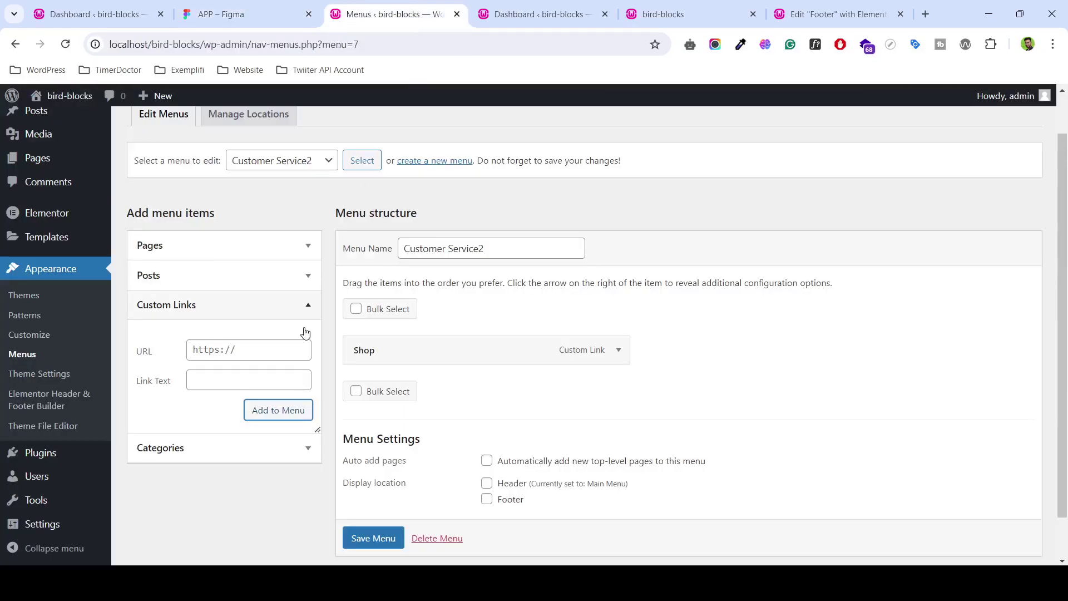
triple_click(224, 342)
type("#")
left_click(229, 378)
type("Beauty")
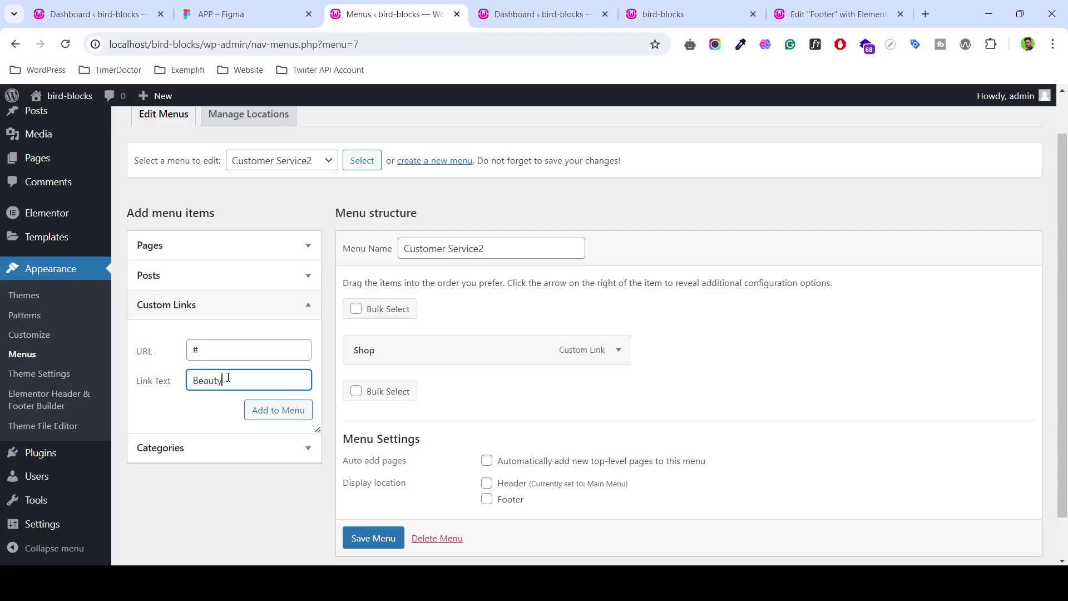
left_click(273, 410)
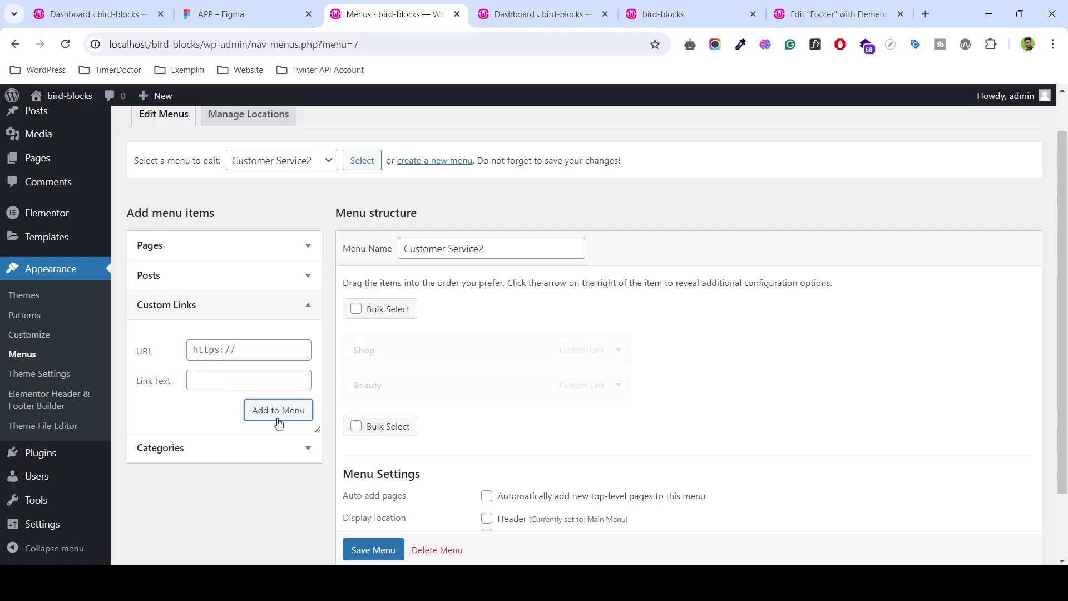
- Add Food and Style custom links with URL # to the menu
left_click(270, 11)
left_click(389, 5)
left_click(247, 340)
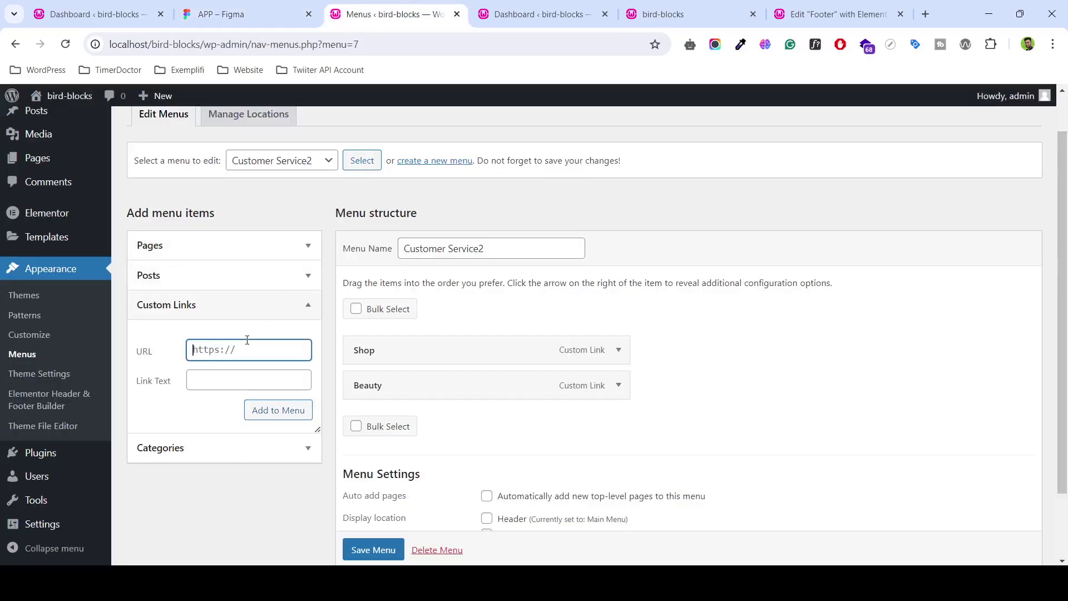
triple_click(247, 340)
type("#")
left_click(228, 374)
type("Food")
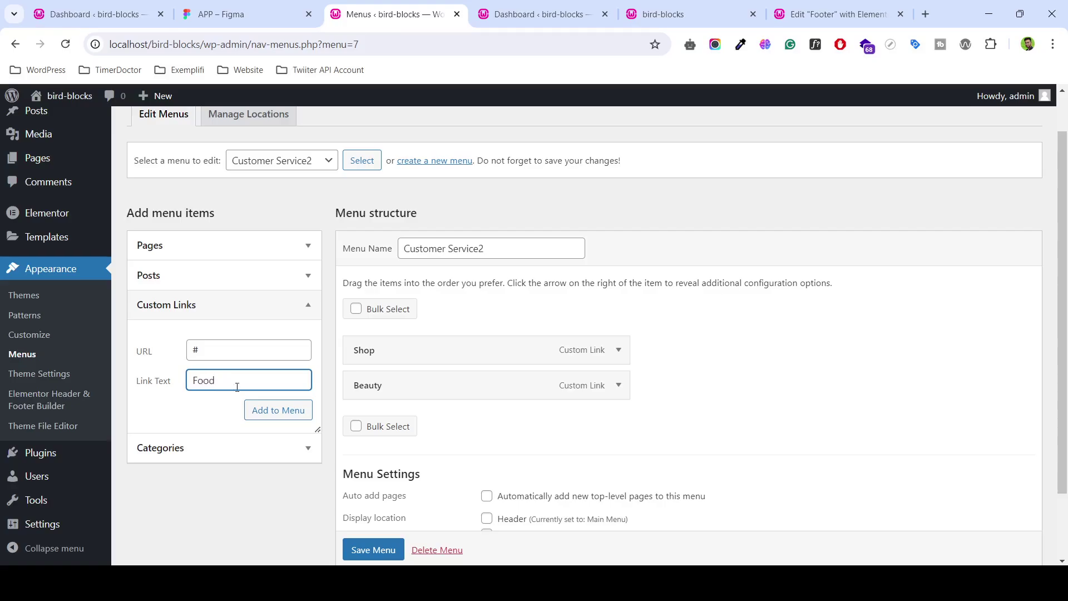
left_click(281, 413)
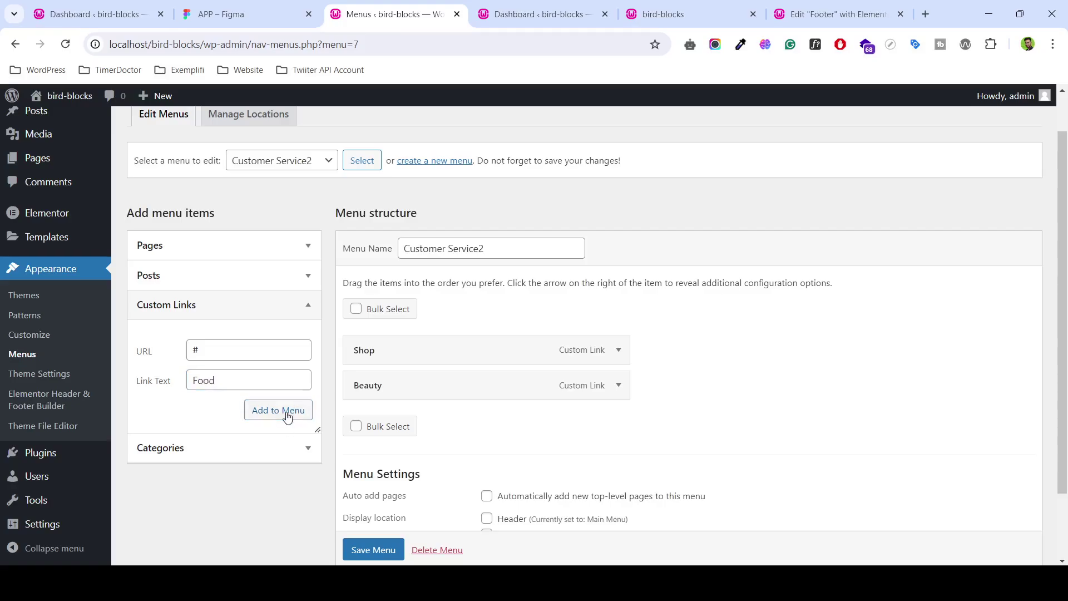
left_click(253, 11)
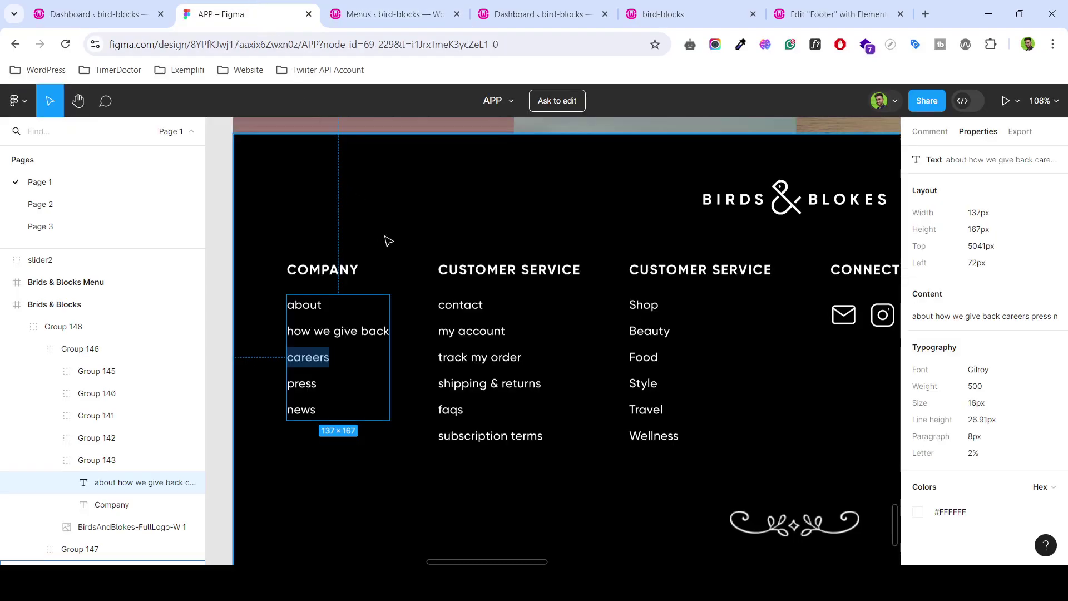
left_click(389, 14)
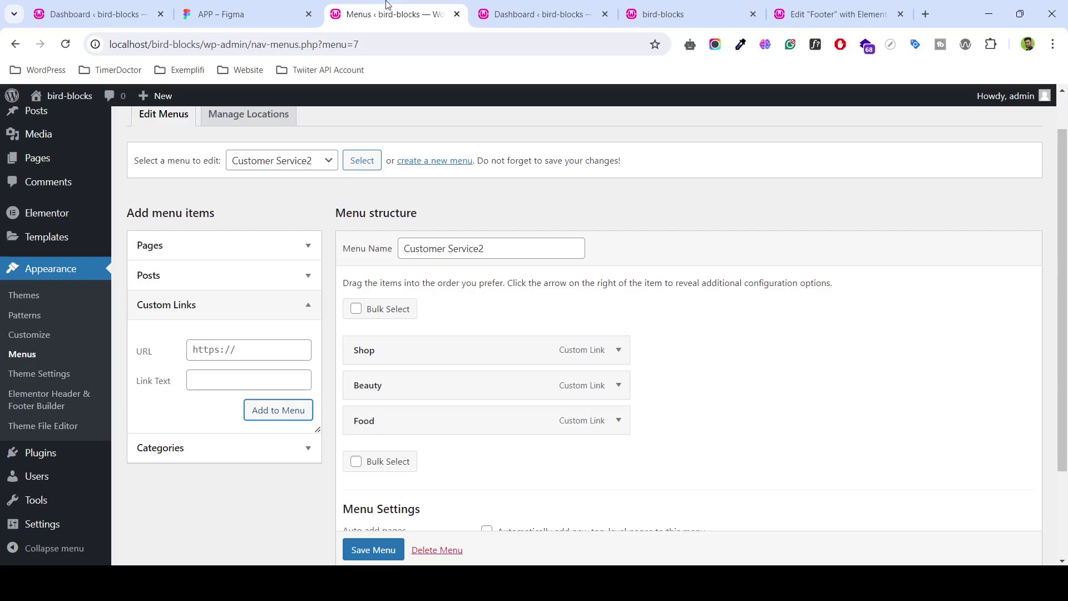
left_click(250, 14)
left_click(389, 14)
left_click(238, 349)
type("#")
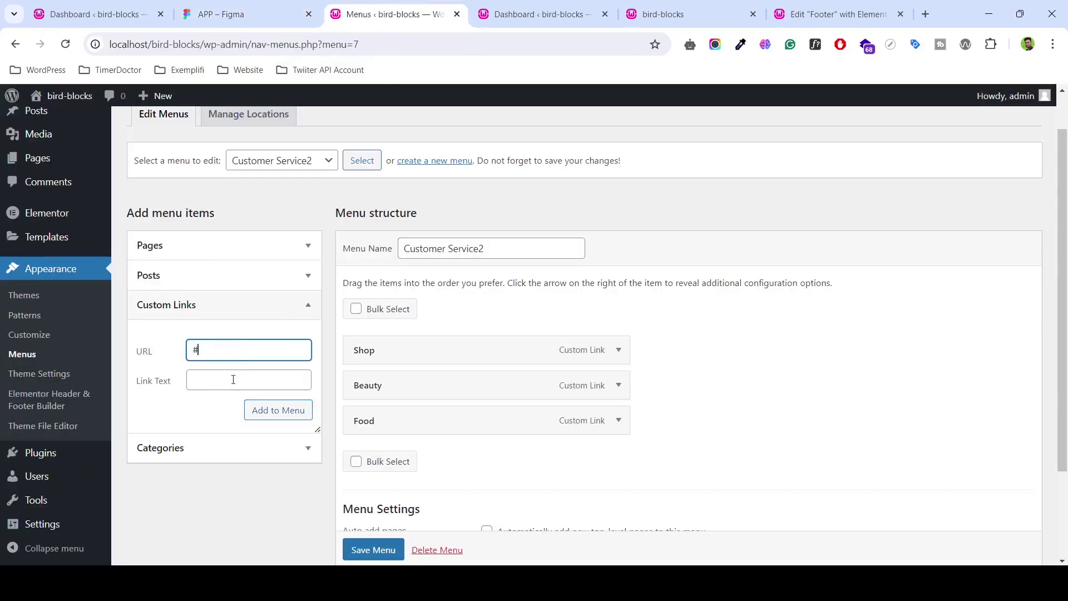
left_click(225, 385)
type("Style")
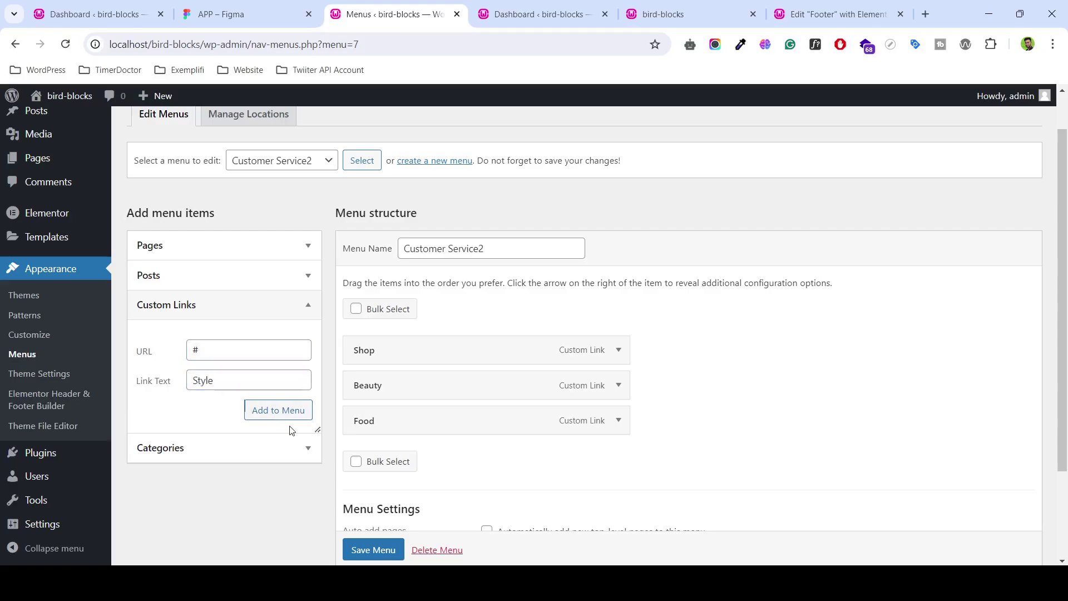
left_click(281, 411)
- Add Travel and Wellness custom links with URL #, then save the menu
left_click(239, 14)
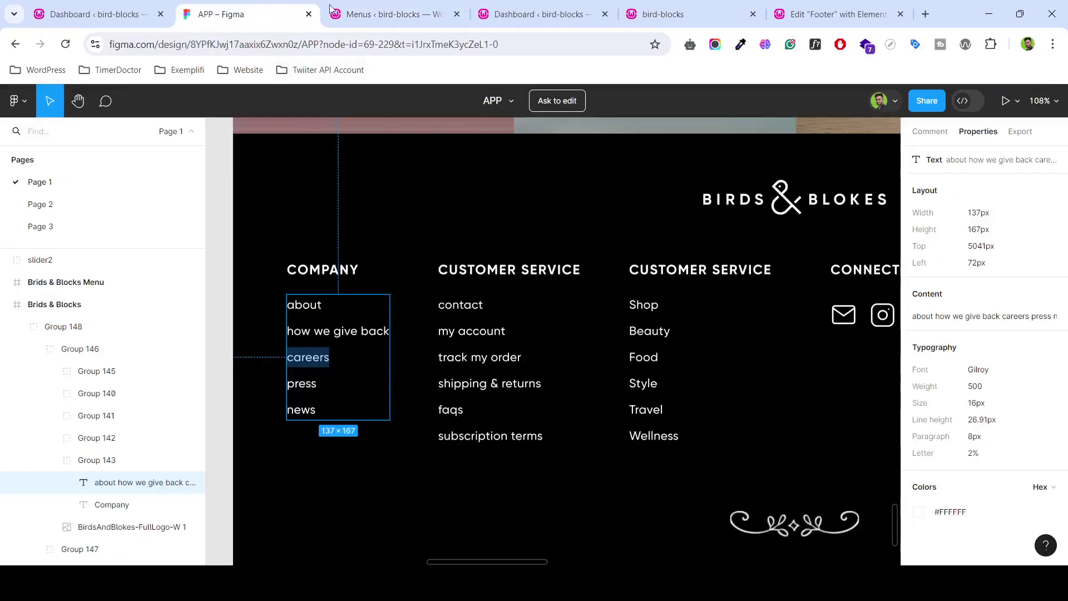
left_click(379, 14)
left_click(217, 348)
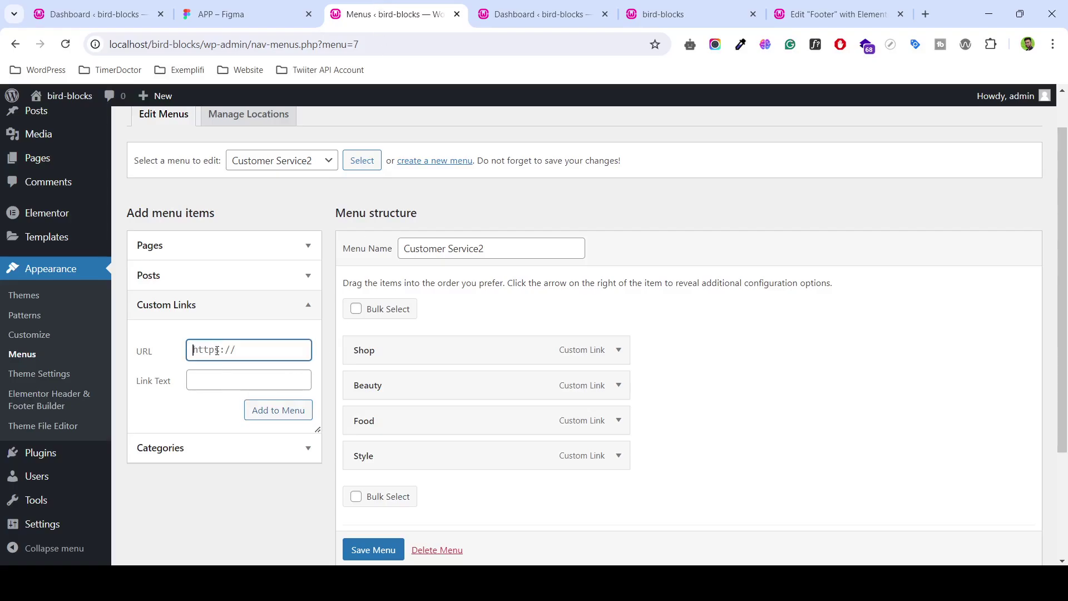
type("#")
left_click(222, 380)
type("Travel")
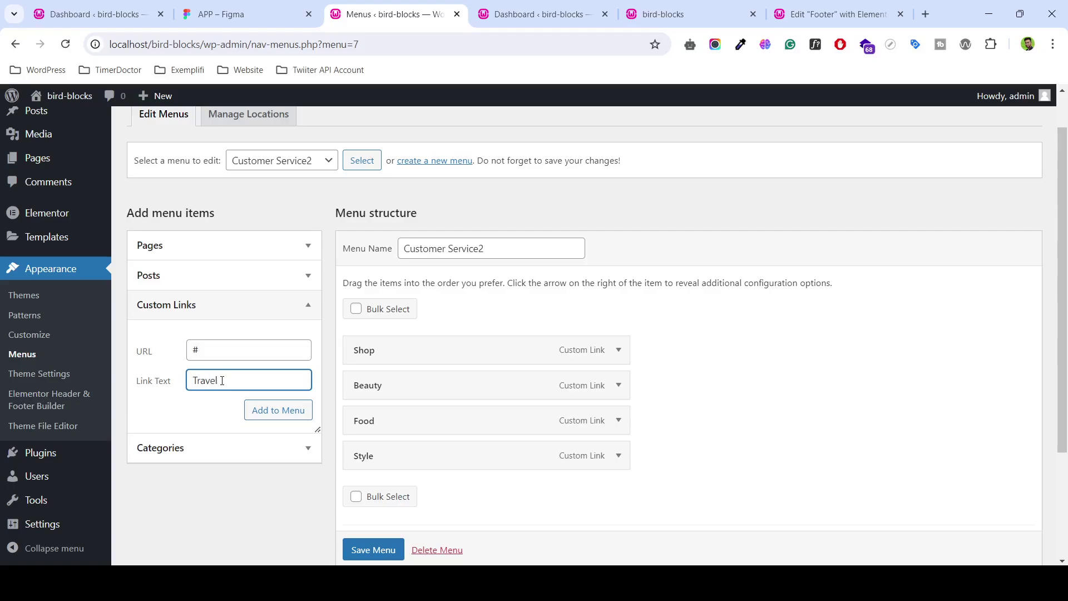
left_click(270, 421)
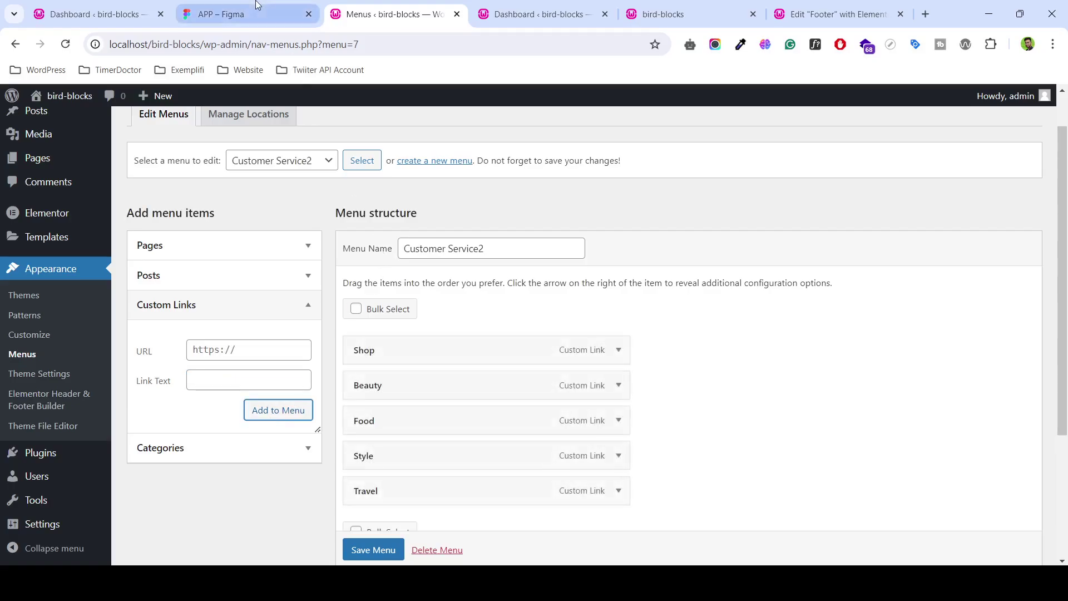
left_click(245, 13)
left_click(384, 12)
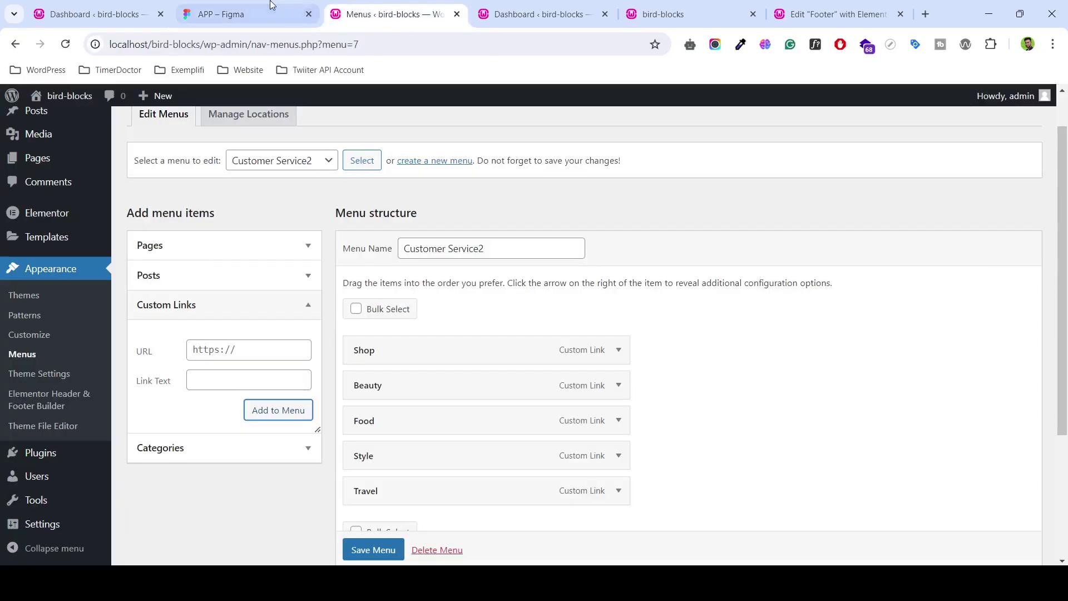
left_click(269, 7)
left_click(378, 5)
left_click(232, 357)
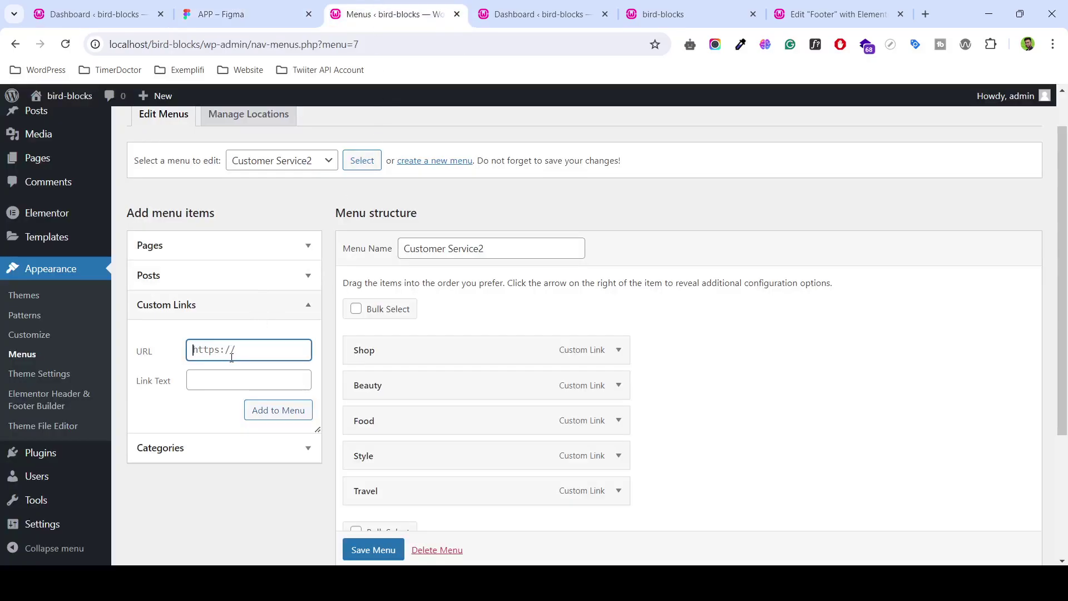
type("#")
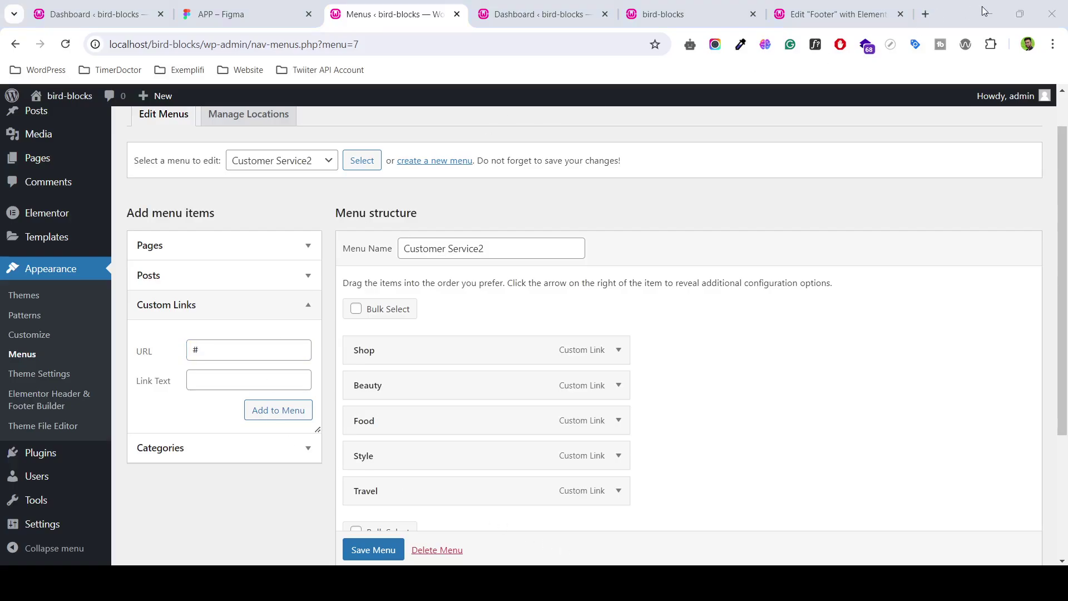
left_click(213, 375)
left_click(223, 14)
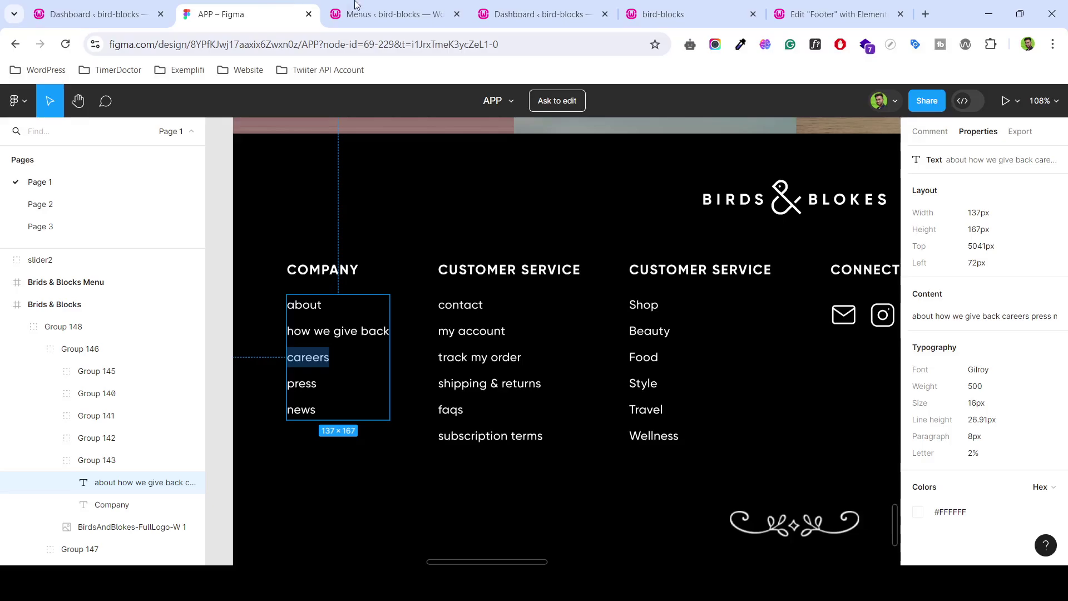
left_click(387, 14)
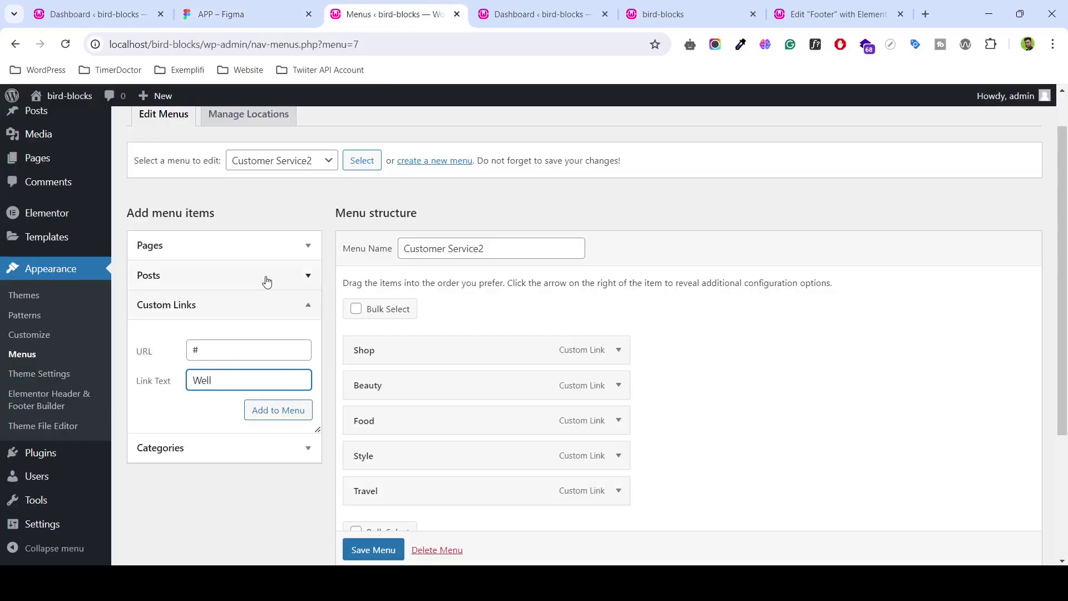
left_click(239, 14)
left_click(368, 14)
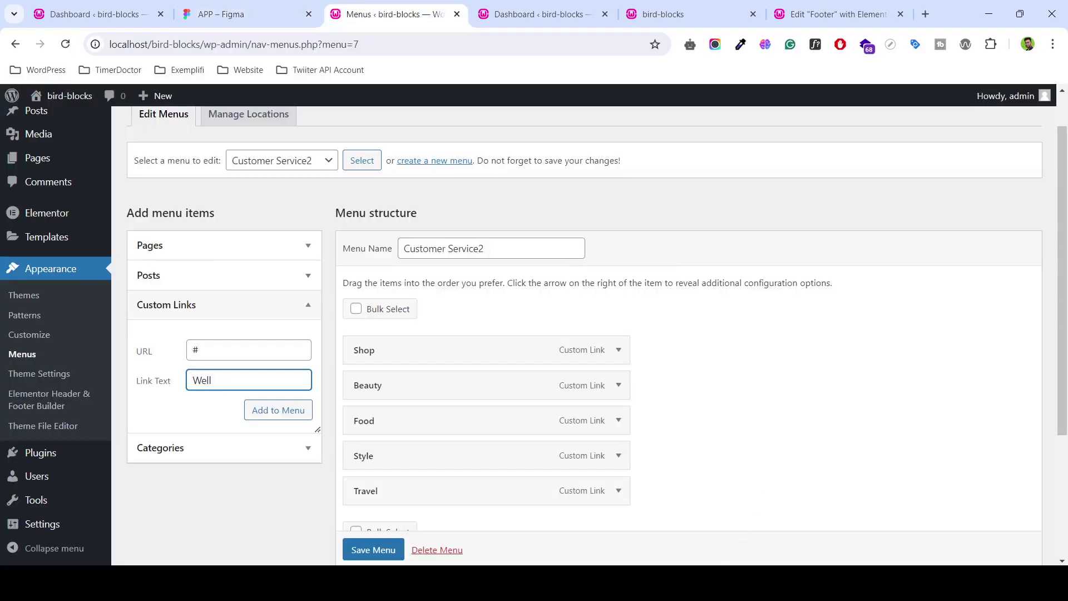
key("alt+Tab")
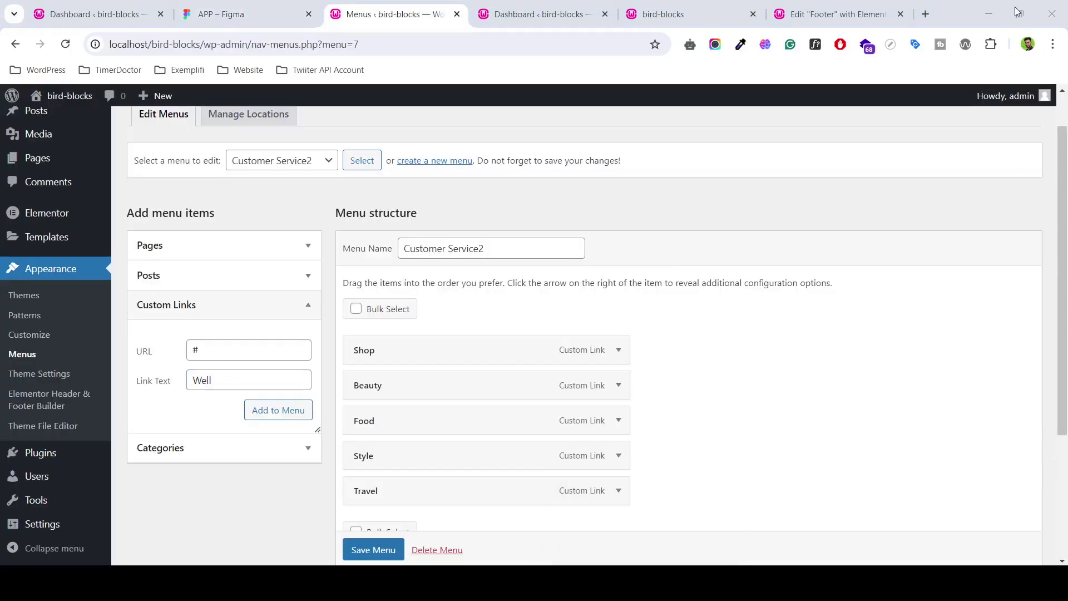
key("alt+Tab")
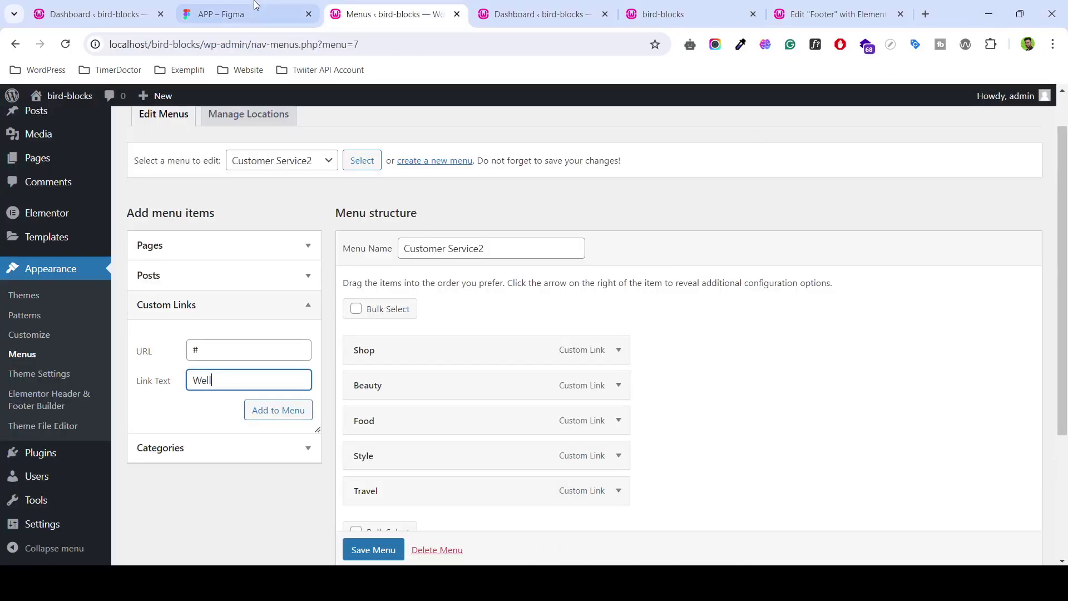
left_click(240, 13)
left_click(392, 12)
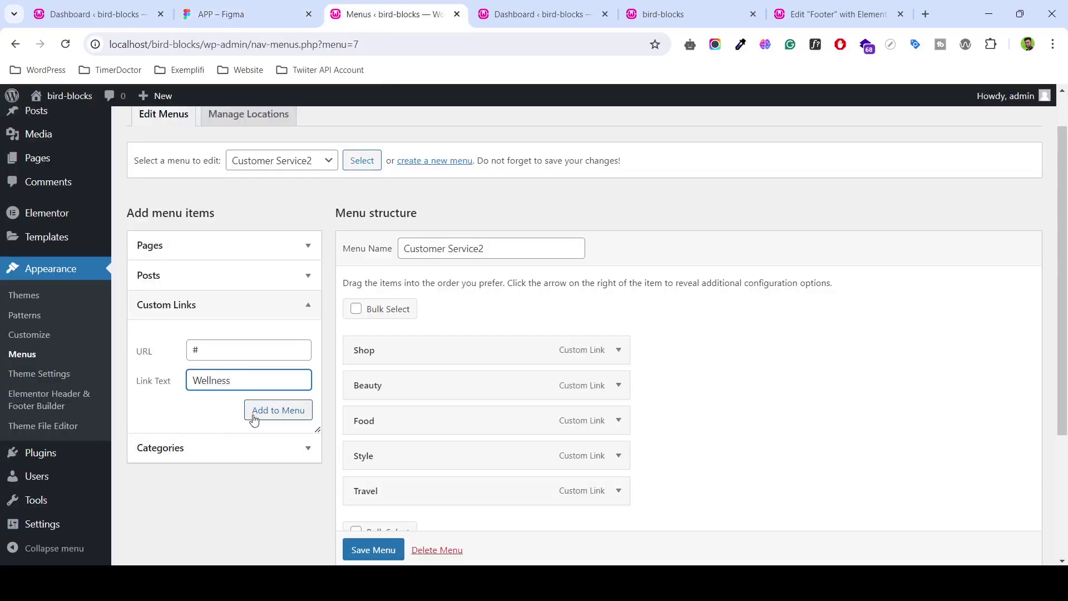
left_click(270, 410)
scroll(493, 342, "down", 3)
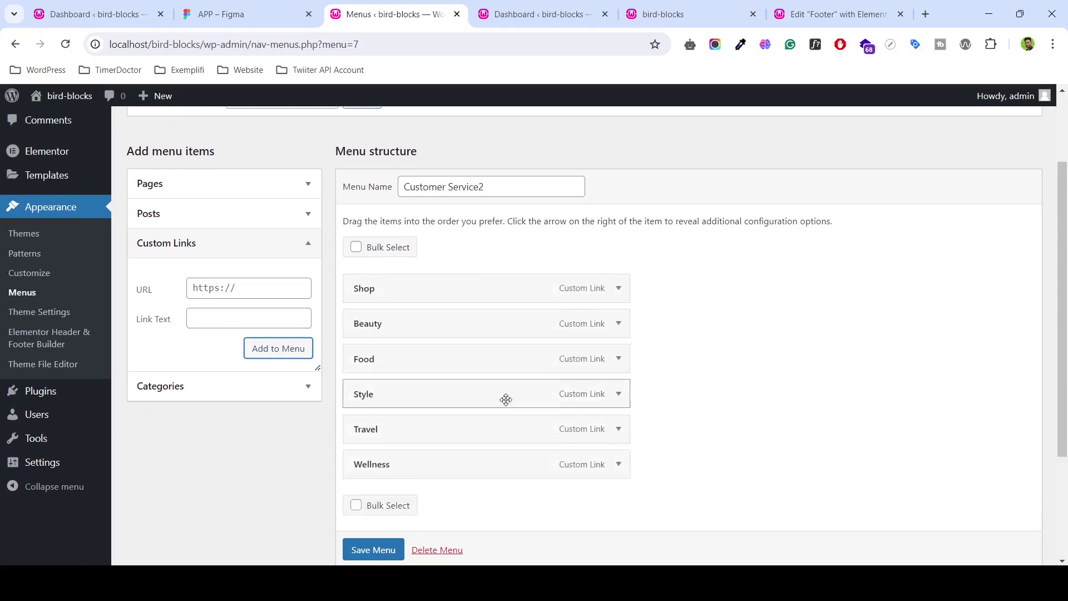
left_click(375, 533)
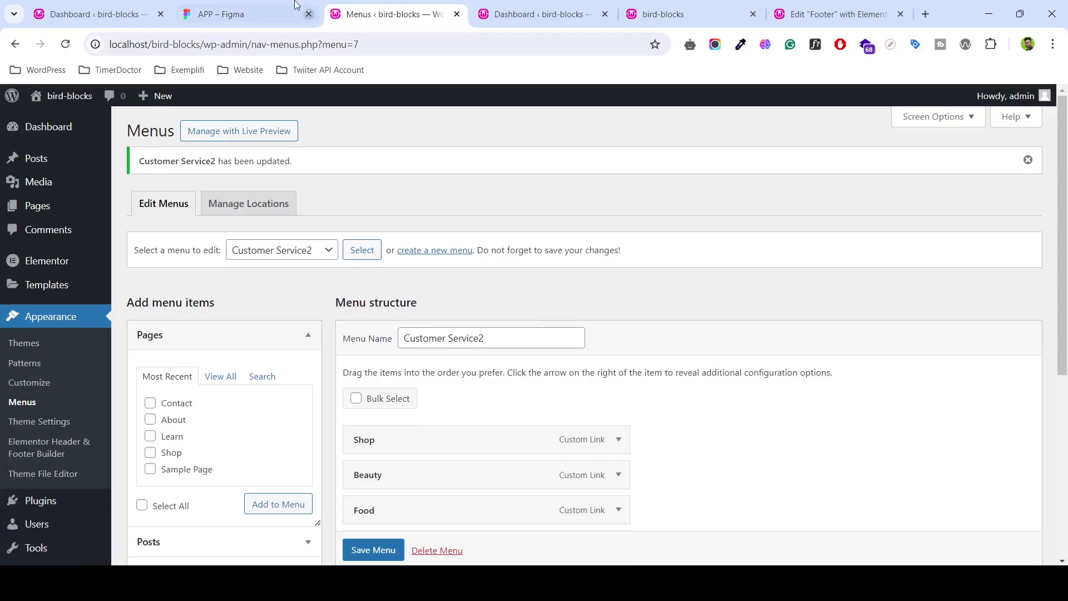
- Compare the Figma footer's Company link column with the WordPress menus, live site and Elementor editor
left_click(256, 13)
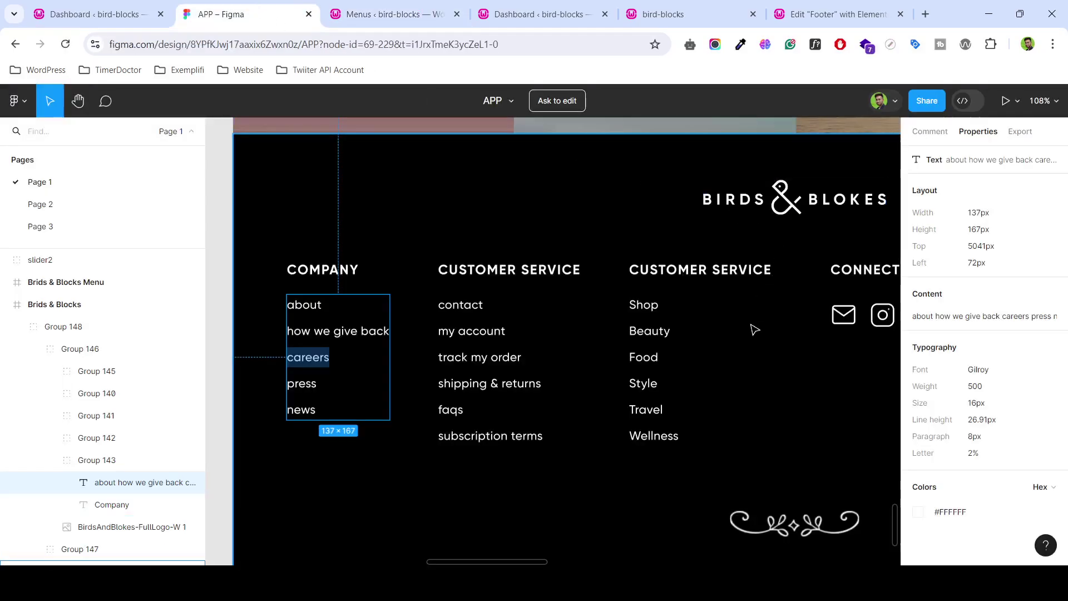
scroll(753, 334, "down", 3, "ctrl")
left_click_drag(532, 563, 615, 558)
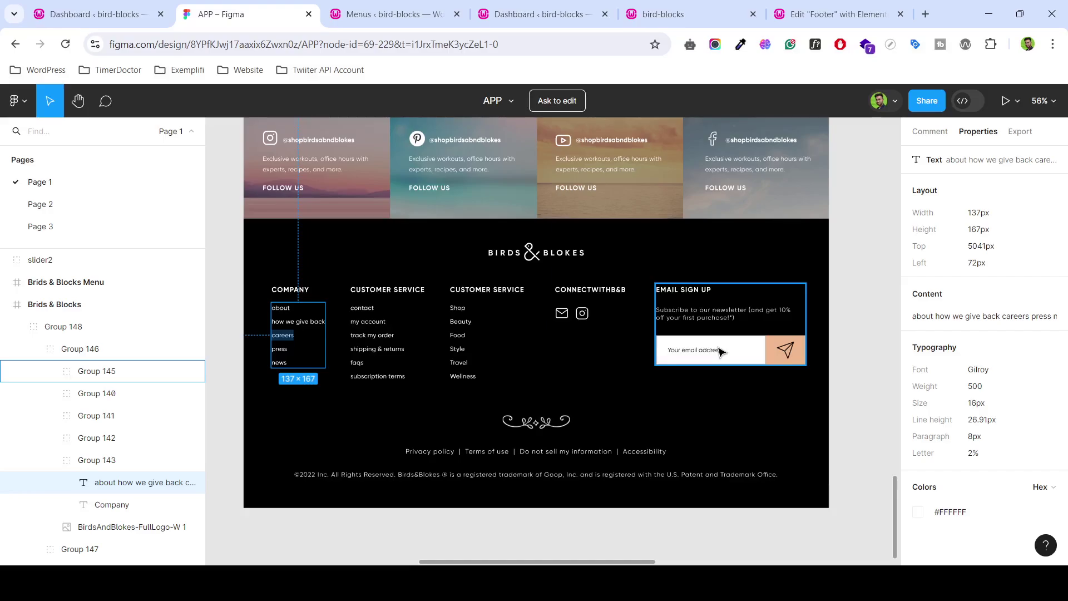
left_click(440, 8)
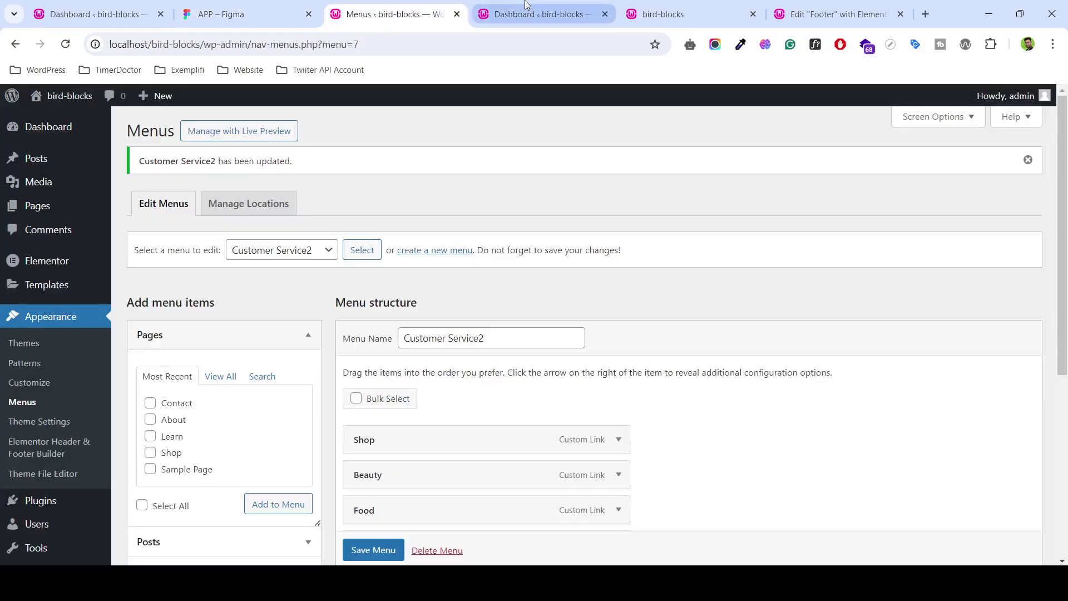
left_click(687, 8)
left_click(835, 14)
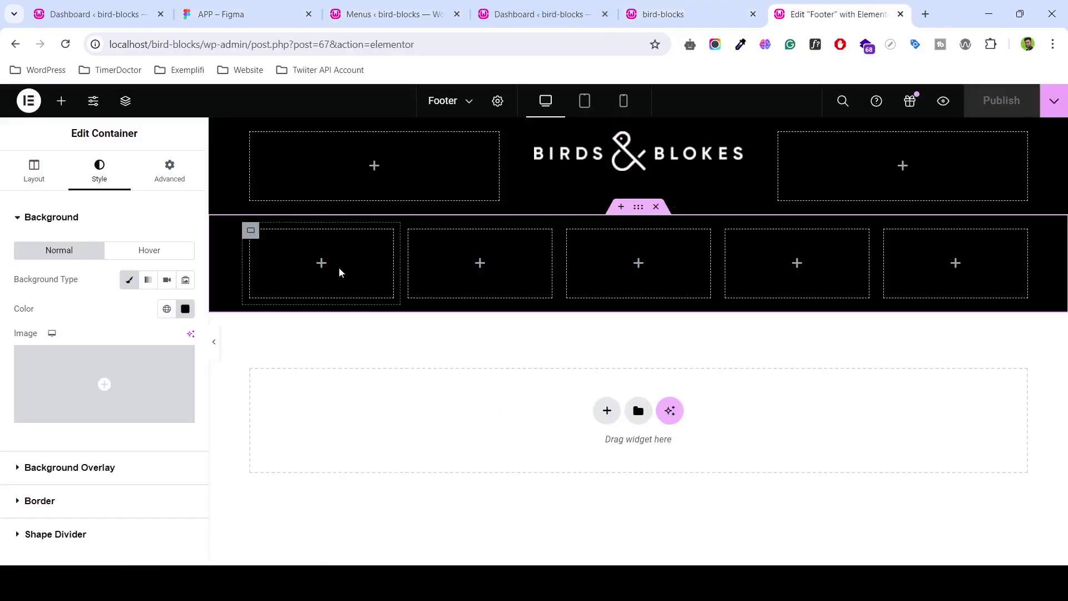
left_click(289, 11)
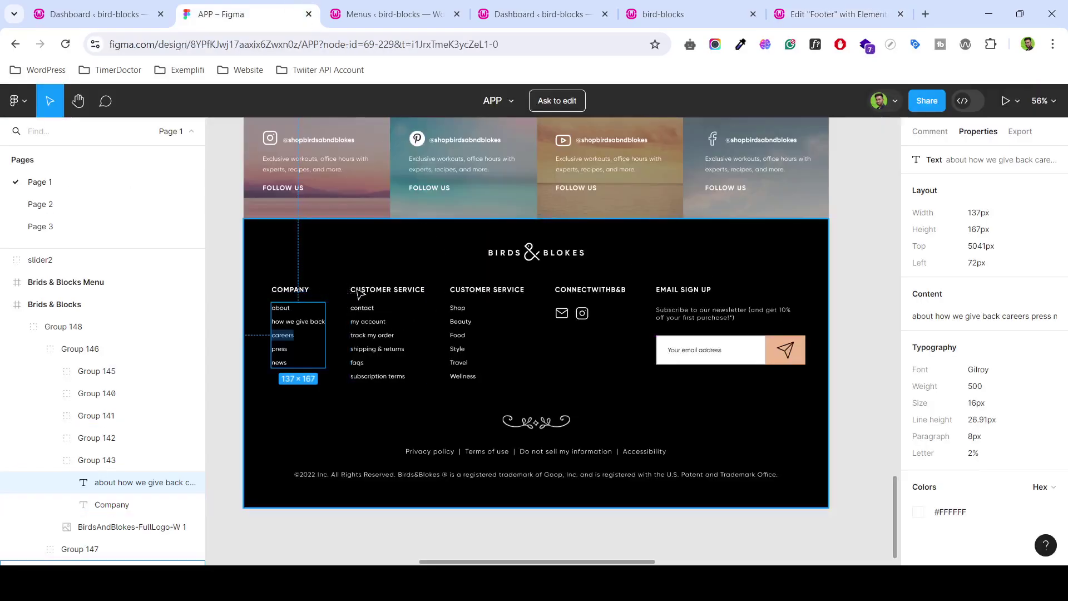
- Search widgets for 'na' and drop a Navigation Menu widget into the first footer column
left_click(835, 14)
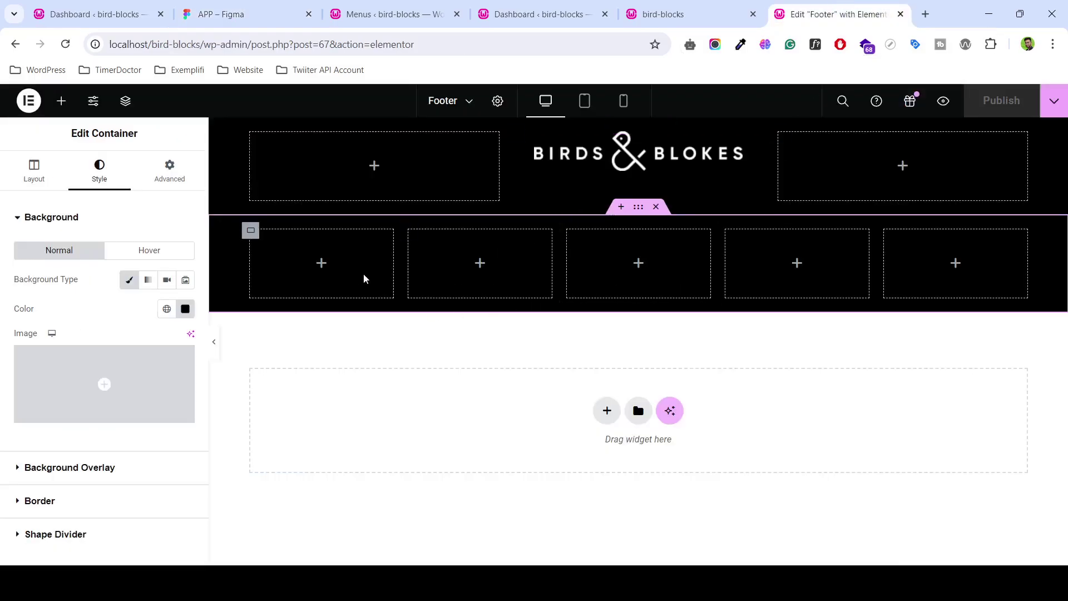
left_click(170, 170)
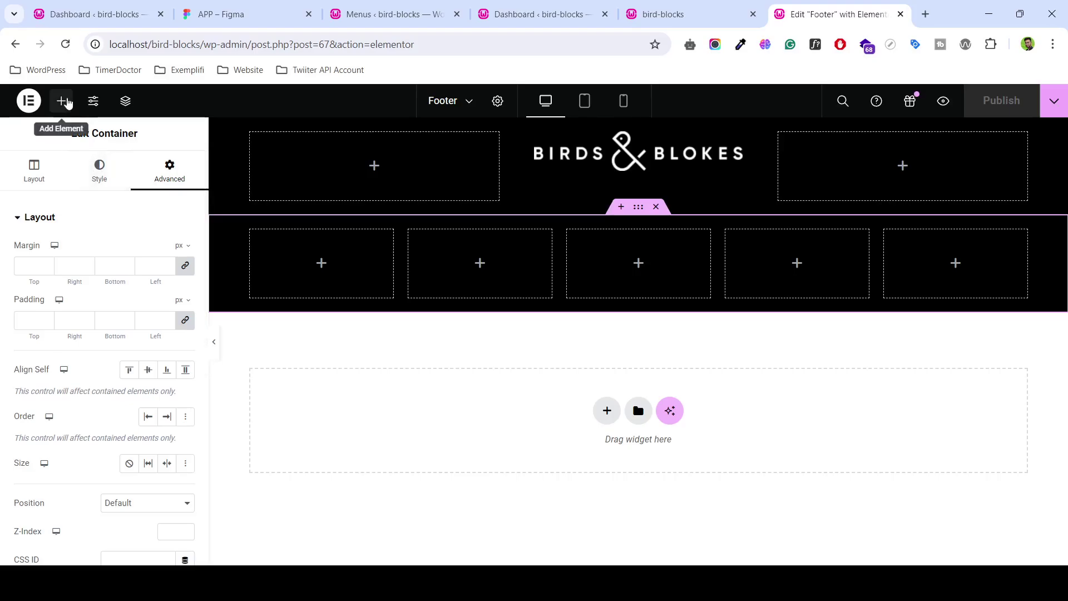
left_click(61, 100)
type("na")
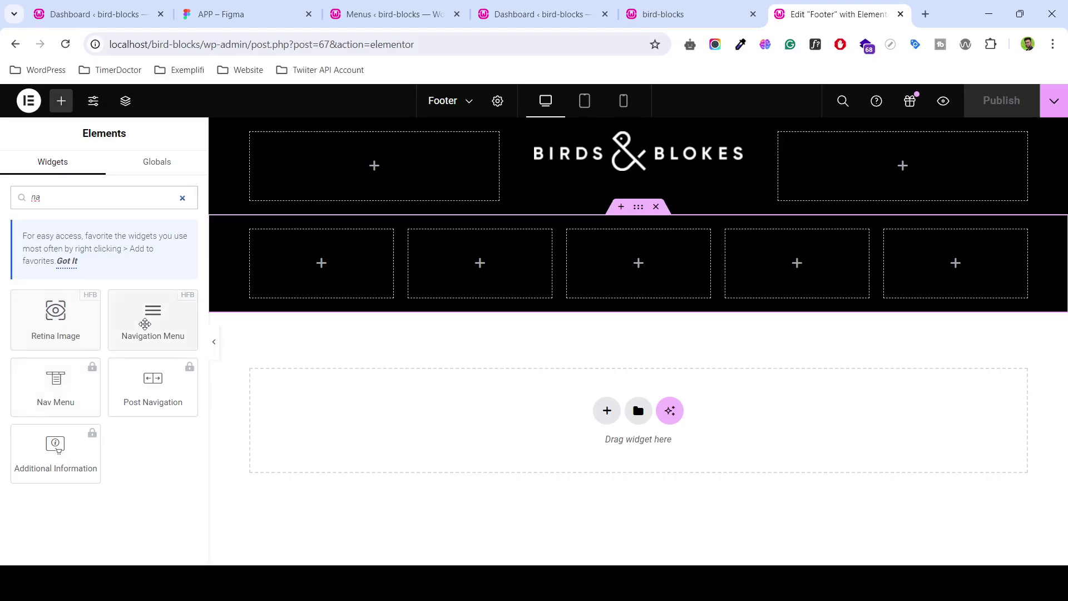
mouse_move(146, 320)
left_mouse_down()
mouse_move(298, 285)
mouse_move(300, 295)
left_mouse_up()
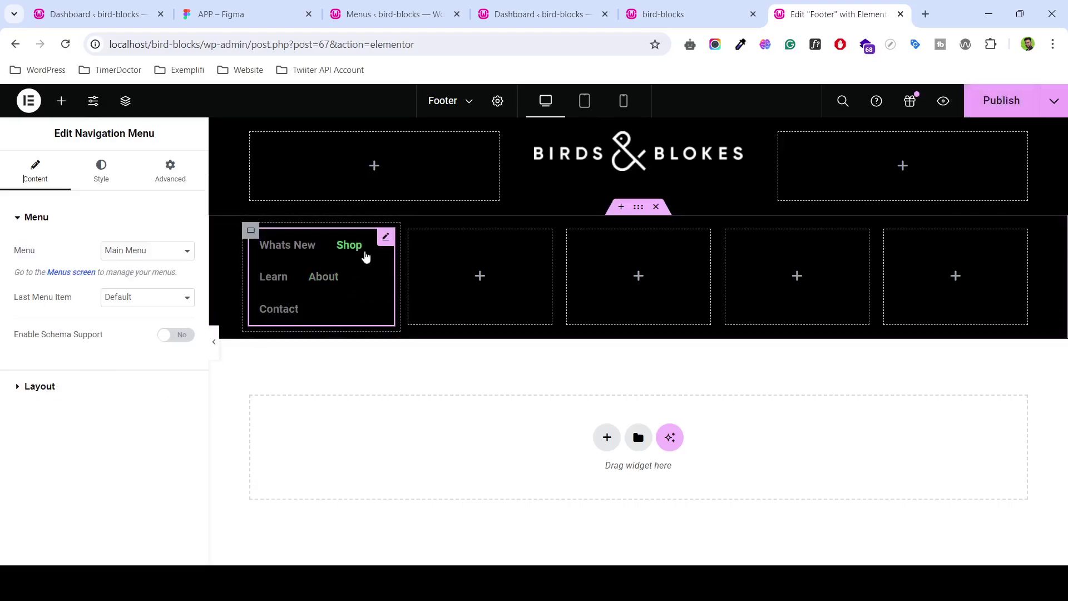
- Review the widget's available menus, leaving Main Menu assigned for now
left_click(158, 256)
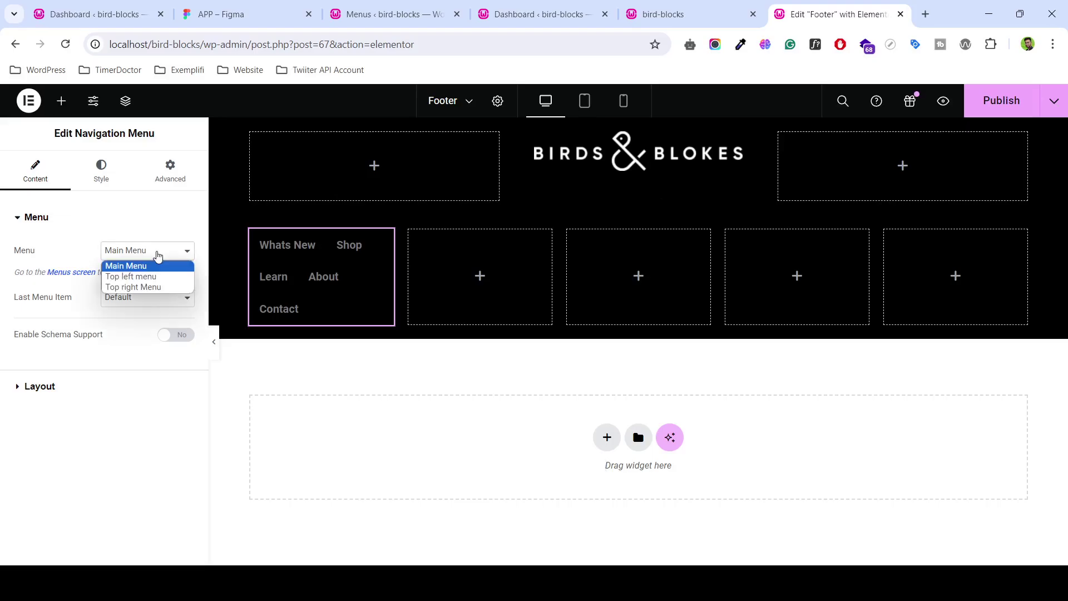
left_click(206, 412)
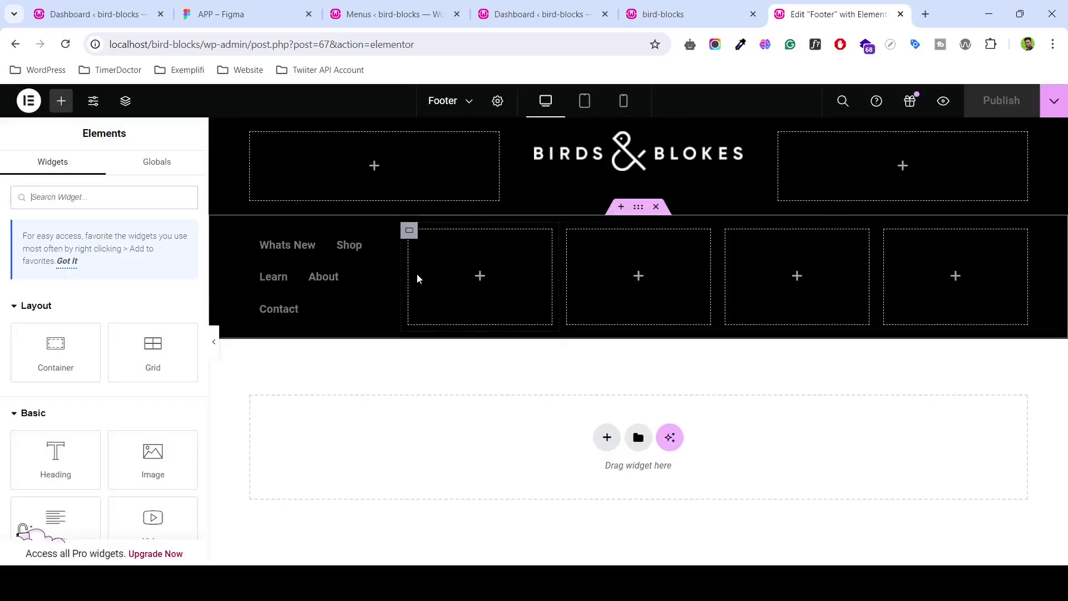
left_click(349, 245)
left_click(141, 252)
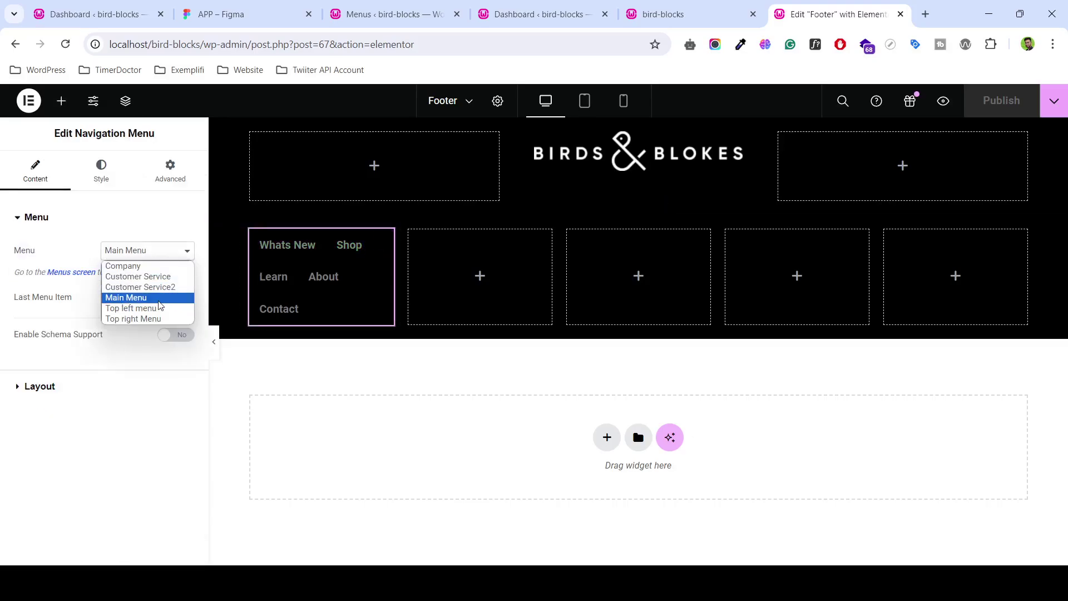
- Assign the Company menu to the first column's navigation widget
left_click(139, 266)
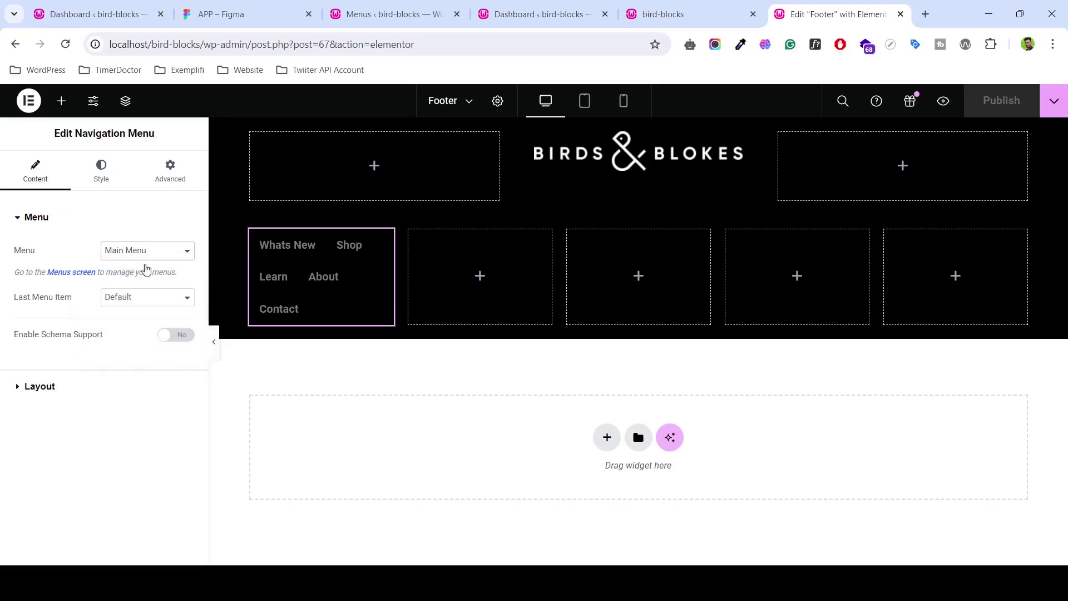
left_click(154, 304)
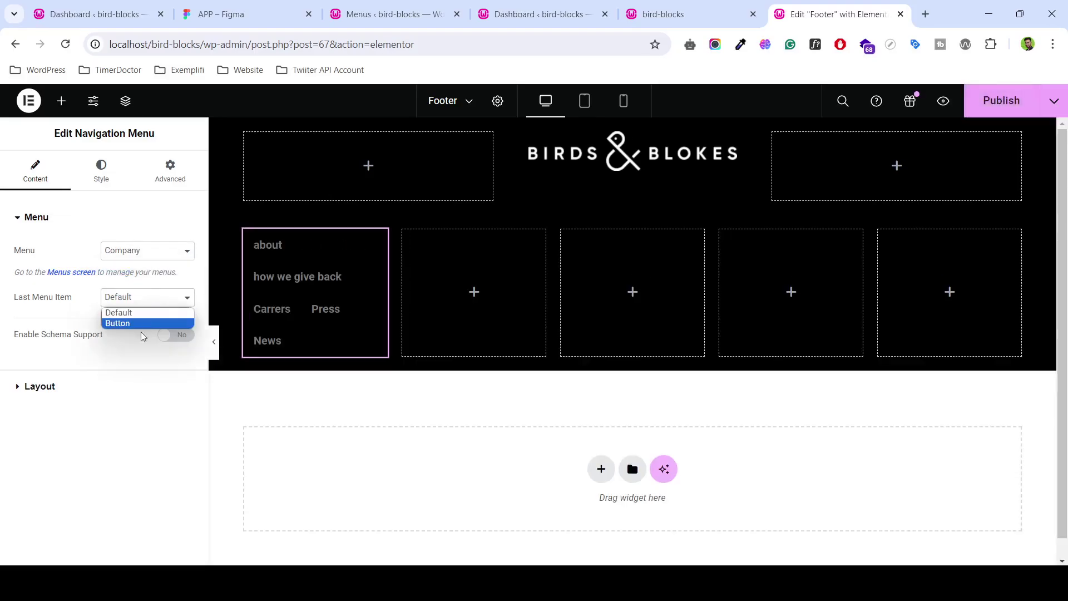
left_click(104, 391)
- Left-align the Company menu items and switch the menu layout to Vertical
left_click(107, 385)
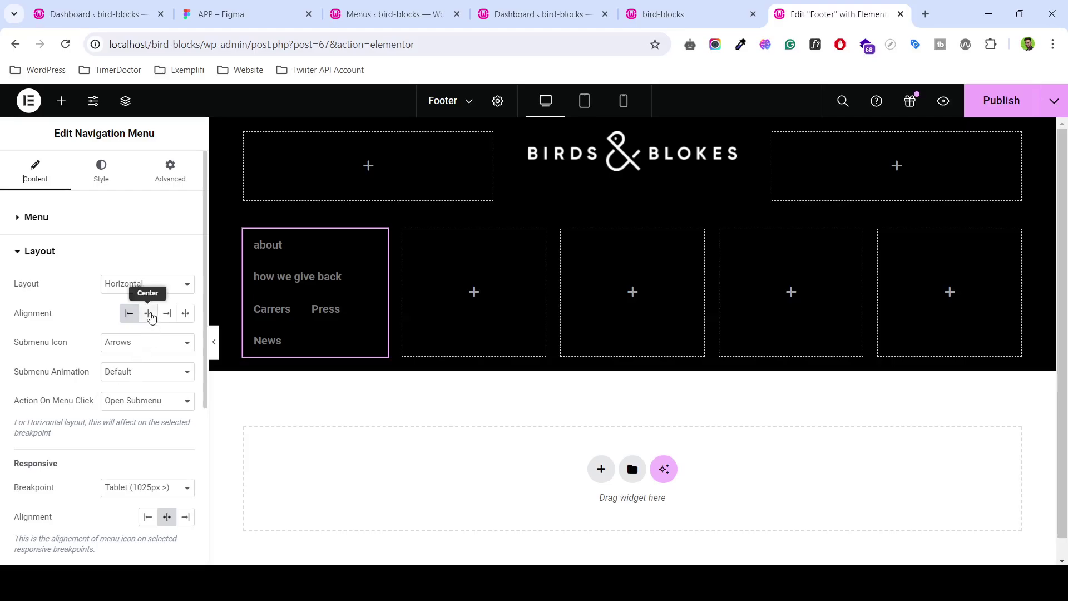
left_click(150, 315)
left_click(173, 315)
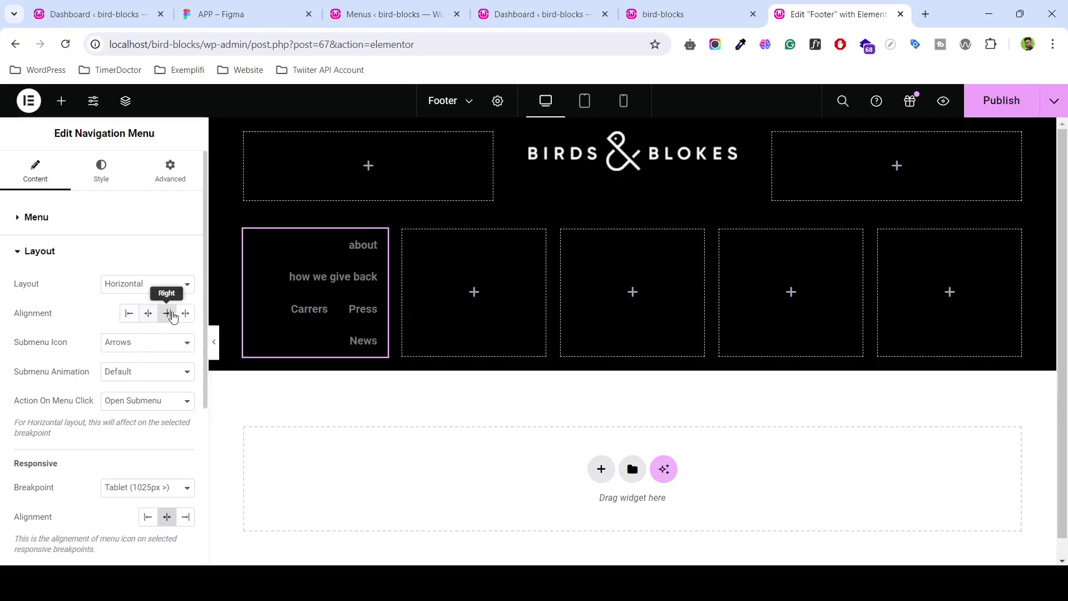
left_click(128, 316)
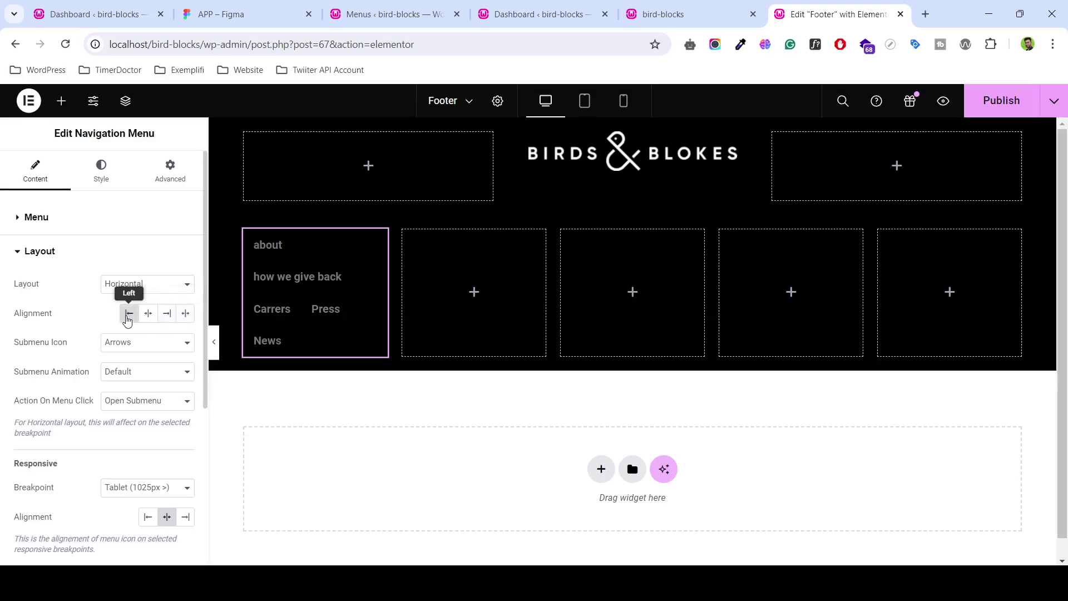
left_click(152, 345)
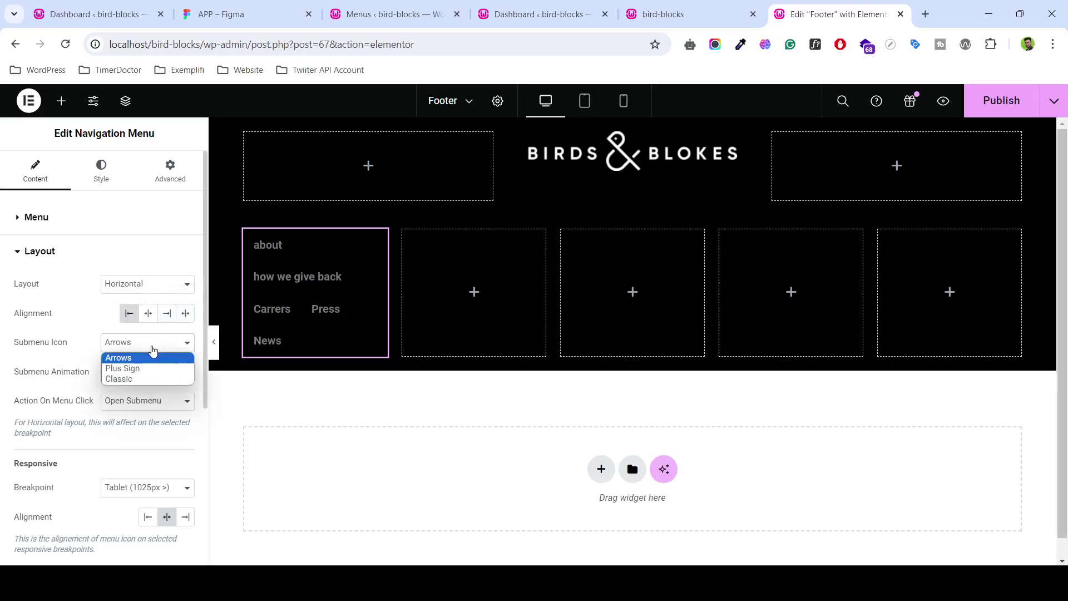
left_click(152, 349)
left_click(148, 317)
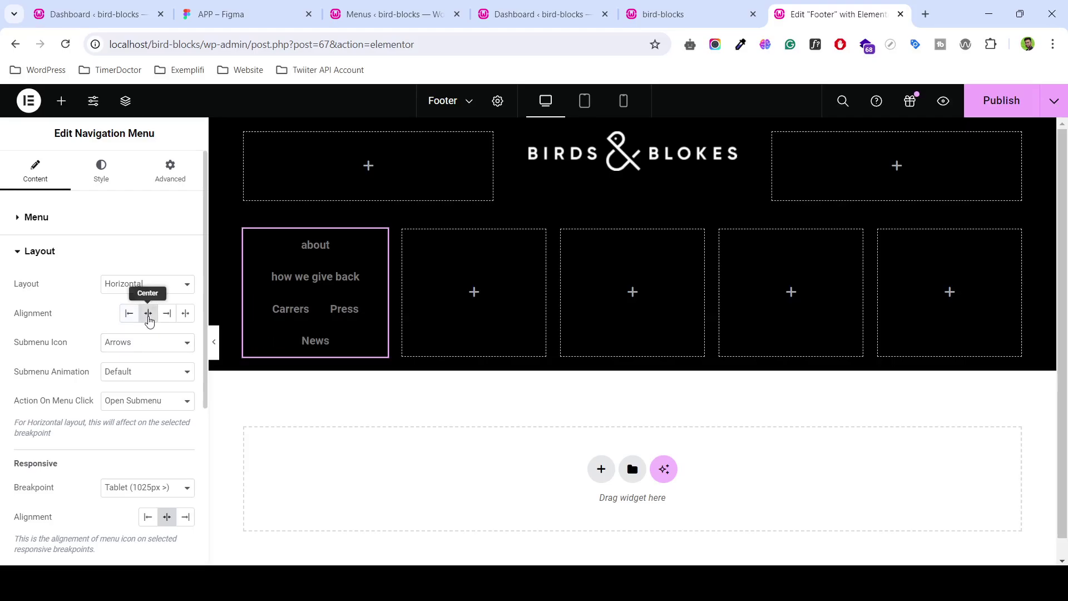
left_click(168, 317)
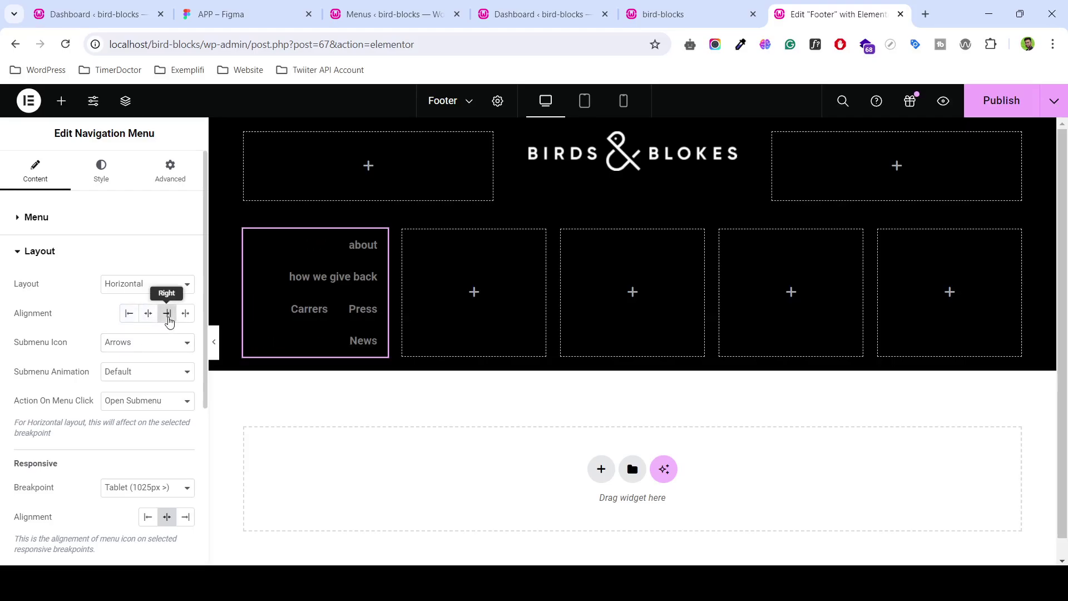
left_click(185, 313)
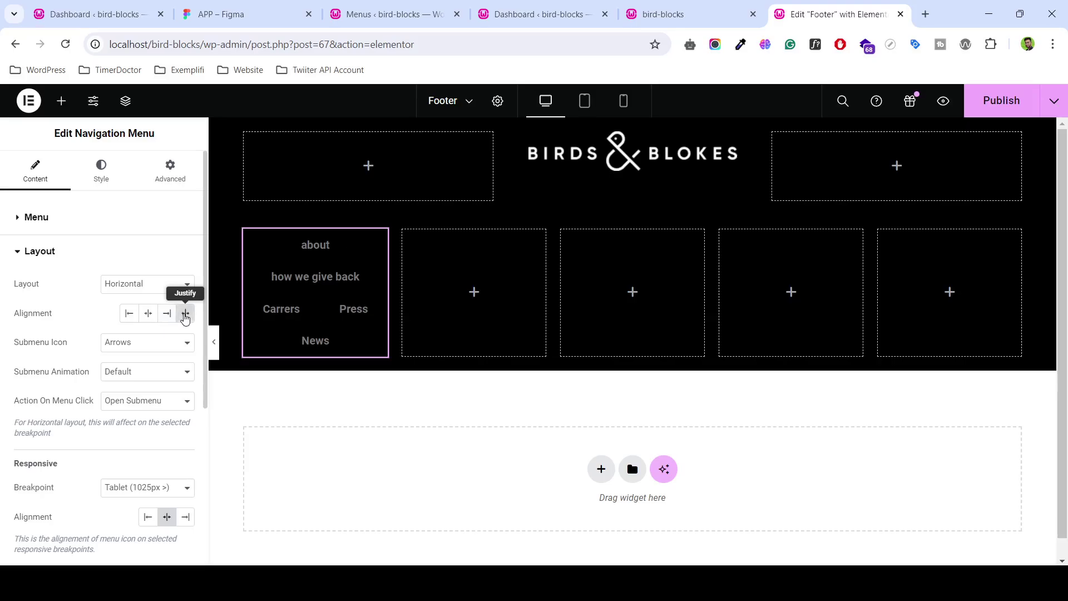
left_click(127, 315)
left_click(153, 284)
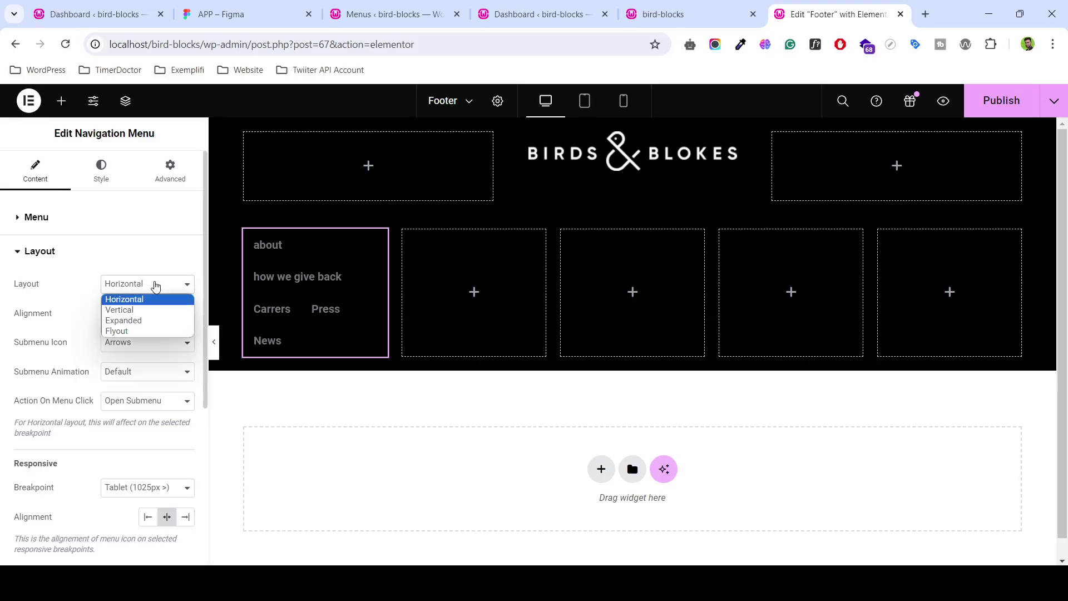
left_click(143, 309)
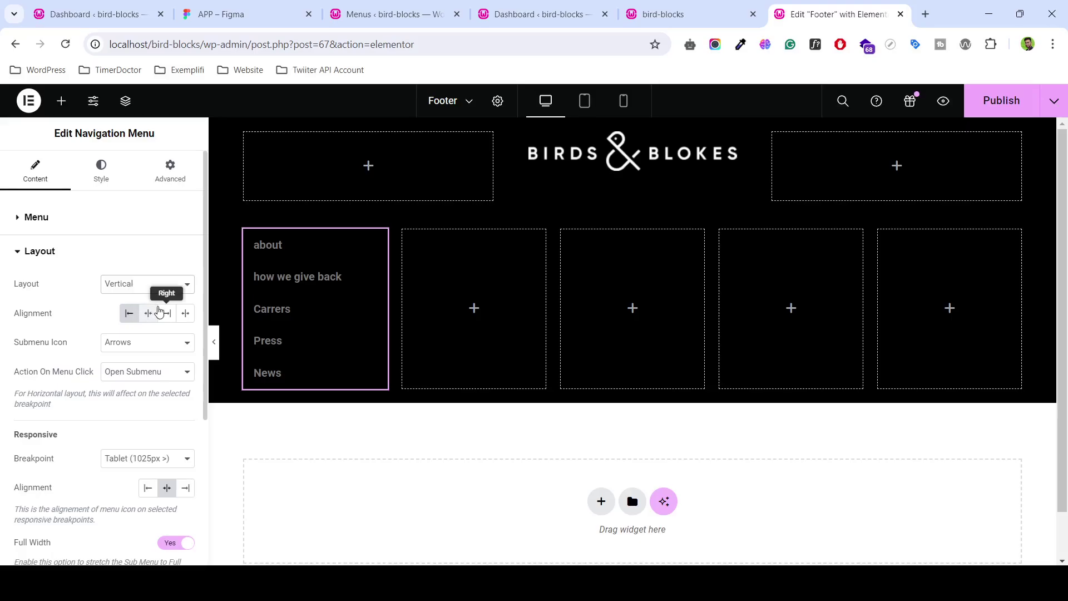
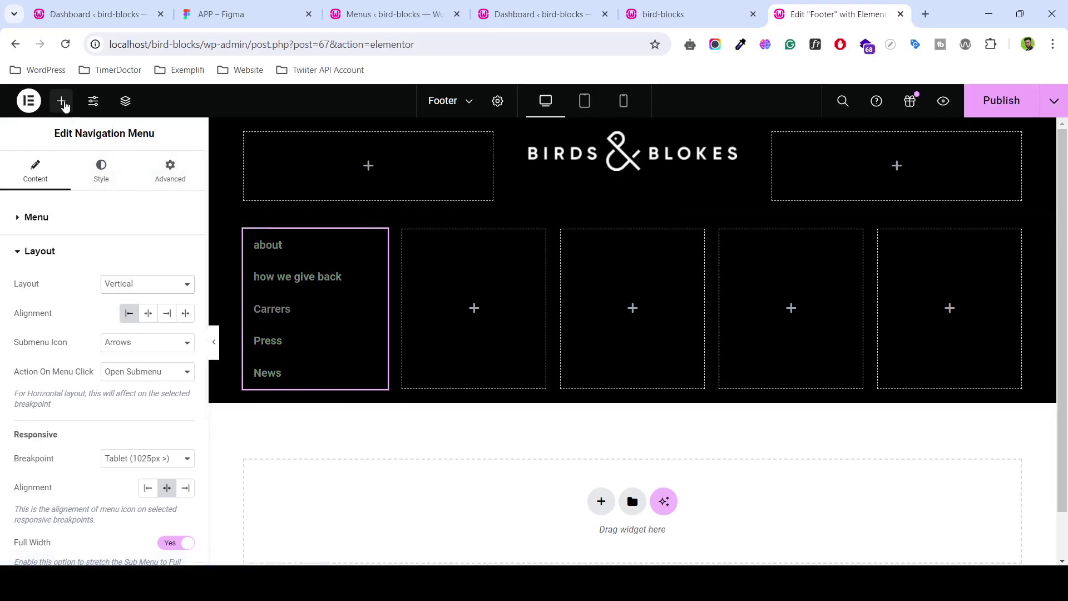
- Add a Heading widget above the about link in column one and set its tag to H3
left_click(61, 100)
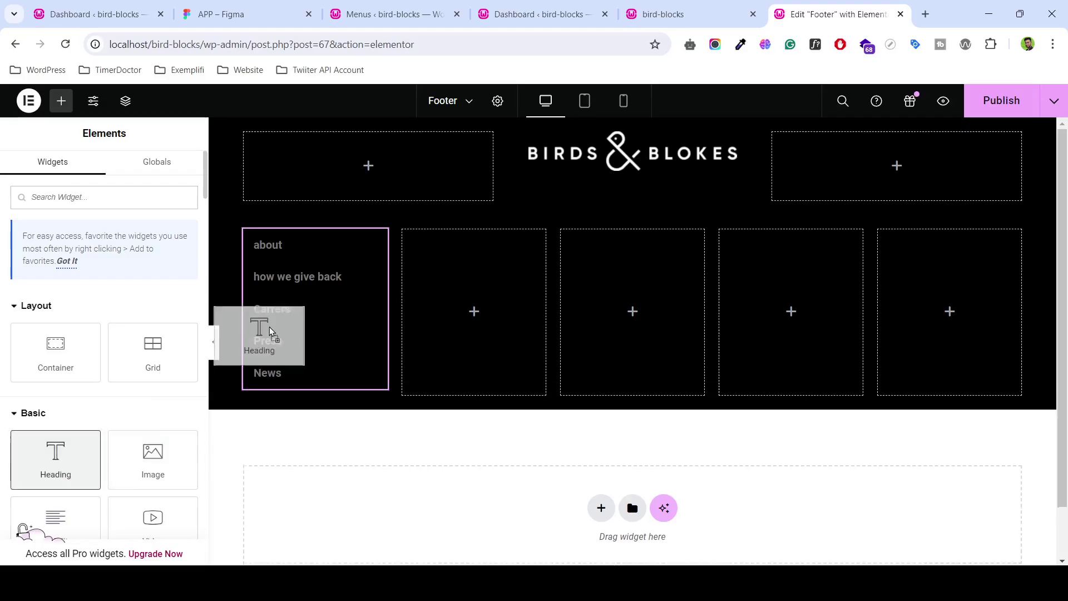
left_click_drag(73, 459, 298, 234)
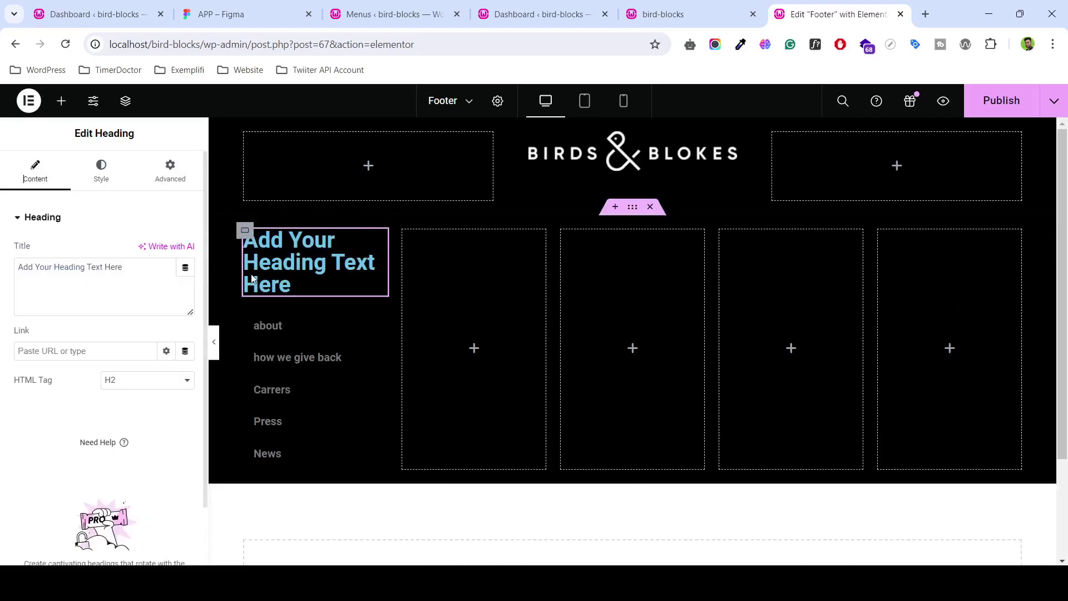
left_click(129, 384)
left_click(131, 416)
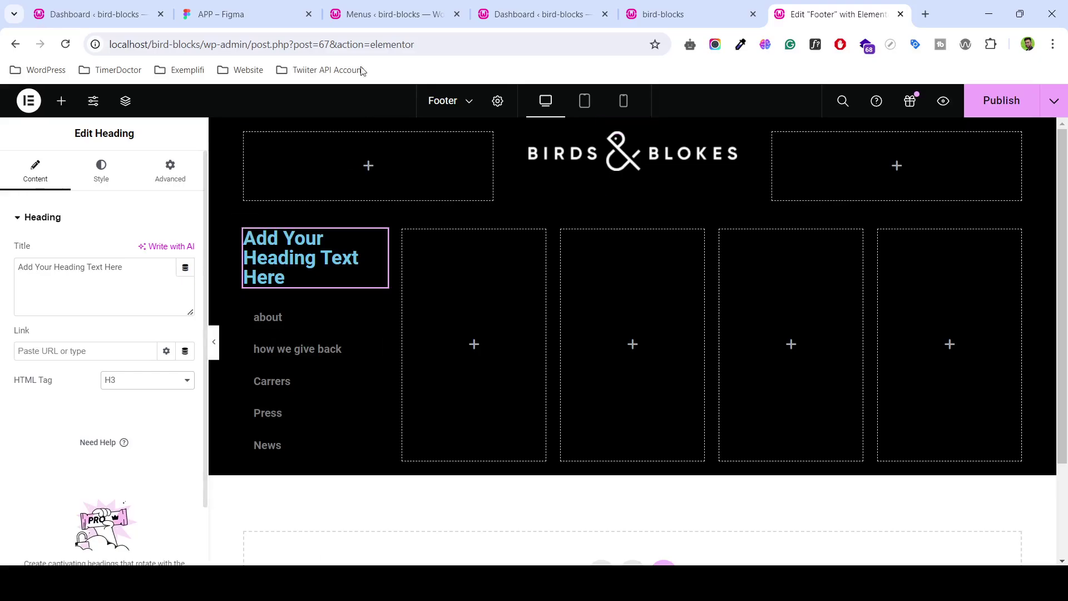
- Check the Company label in the Figma design, then return to the Elementor footer
left_click(245, 14)
left_click(293, 287)
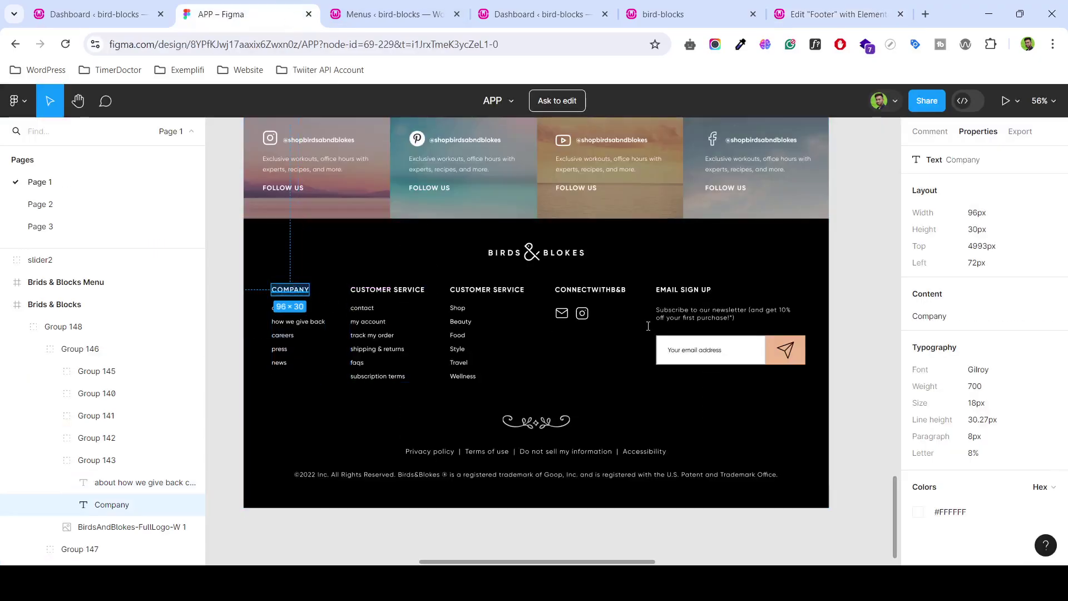
mouse_move(976, 419)
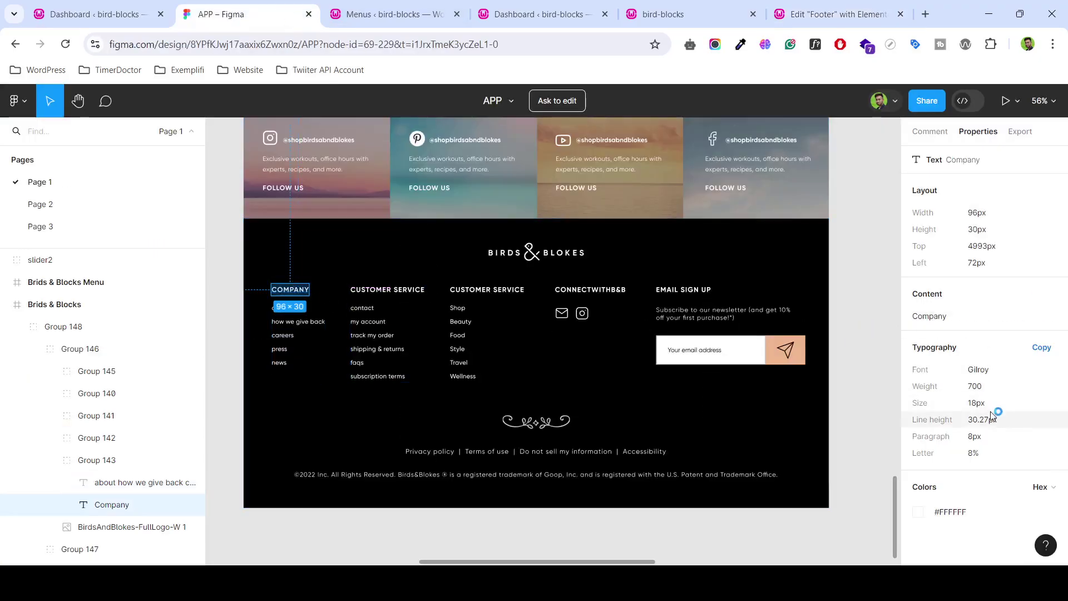
left_click(358, 8)
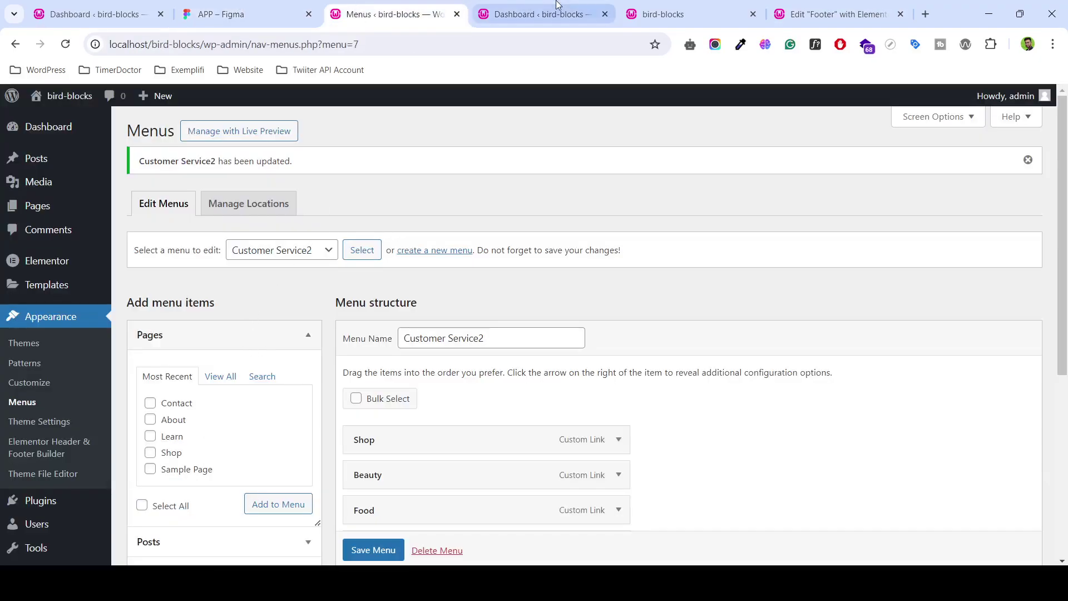
left_click(550, 12)
left_click(701, 12)
left_click(806, 10)
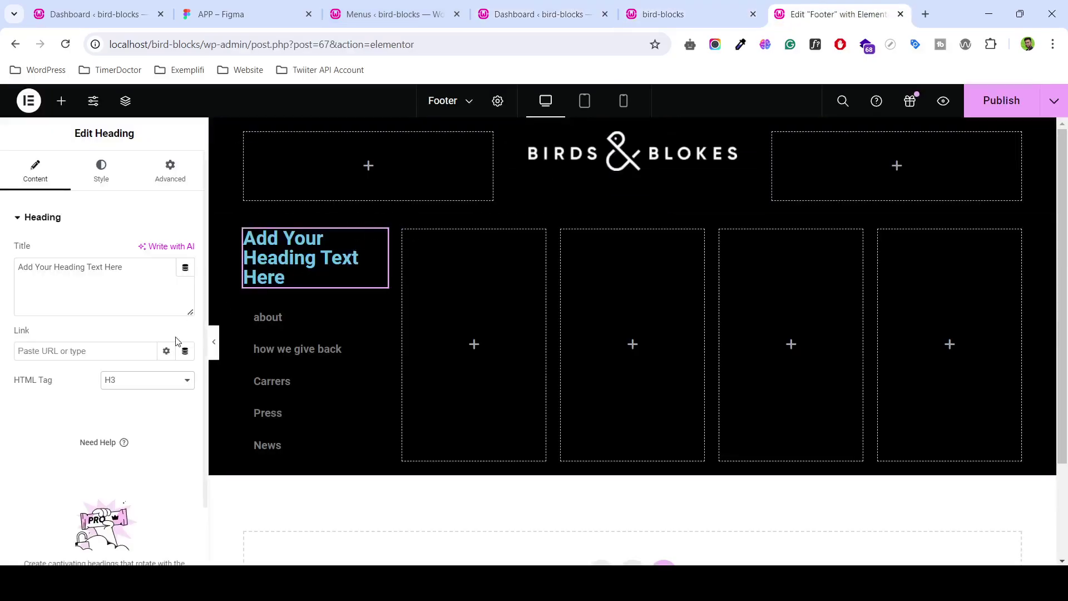
- Set the heading's typography font size to 18 px
left_click(101, 169)
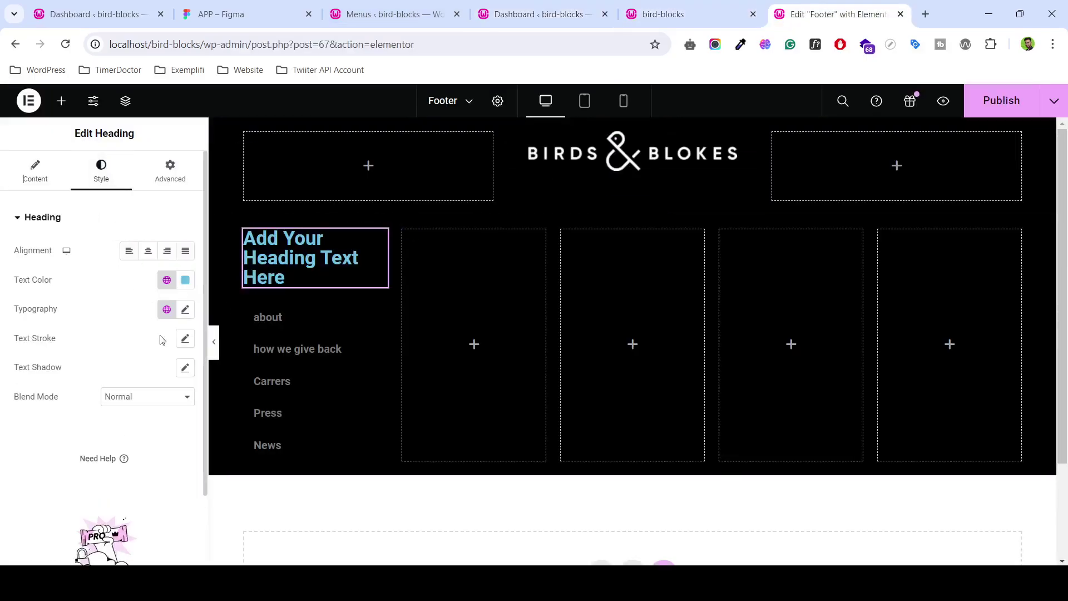
left_click(186, 310)
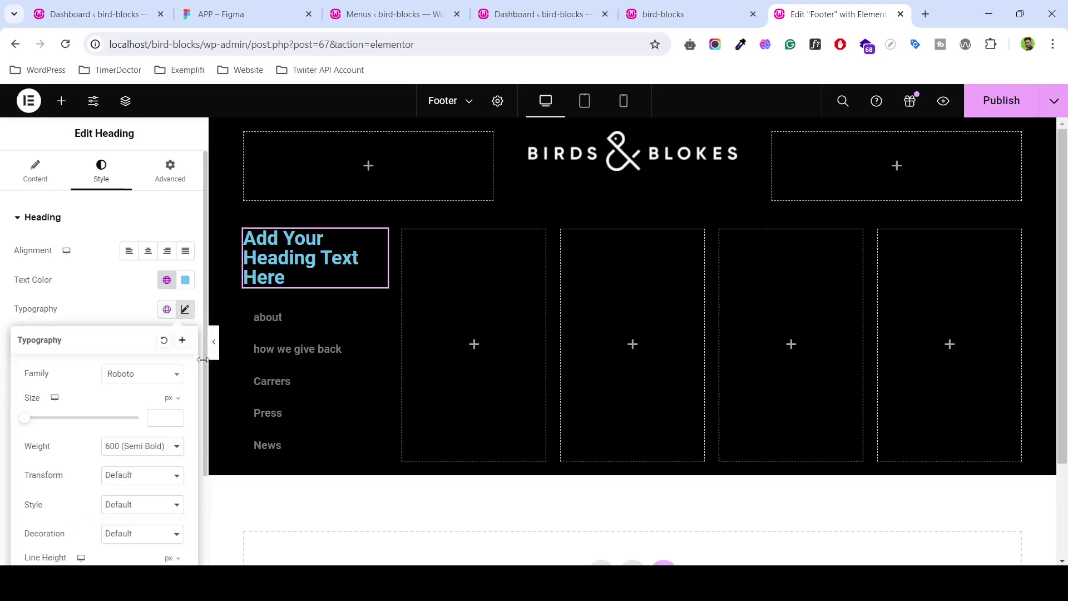
left_click(165, 417)
type("18")
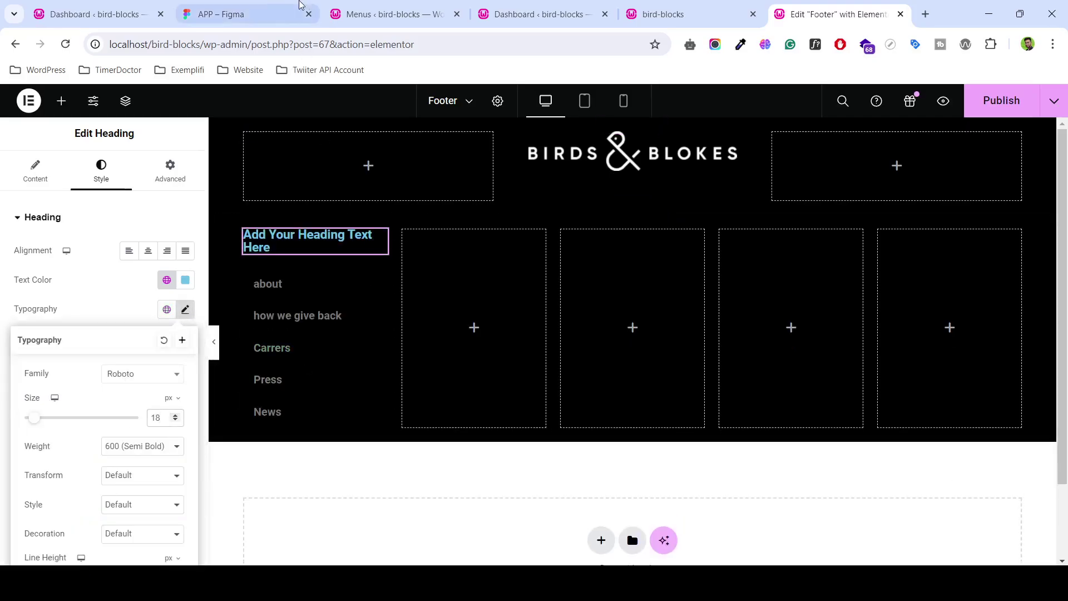
- Copy the design's font name Gilroy from Figma and go back to the editor
left_click(233, 14)
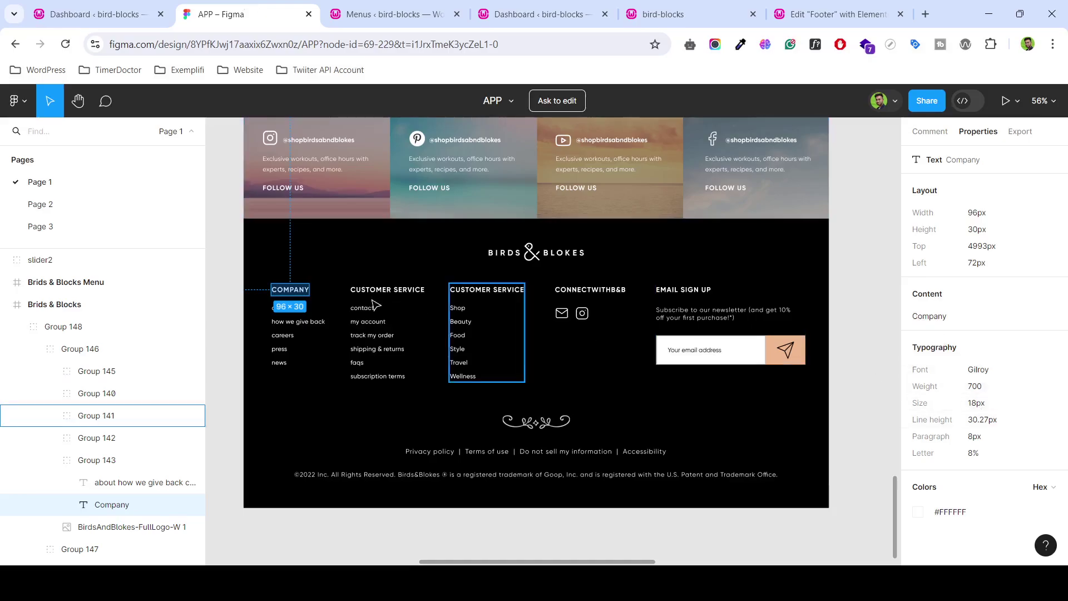
scroll(359, 334, "up", 2, "ctrl")
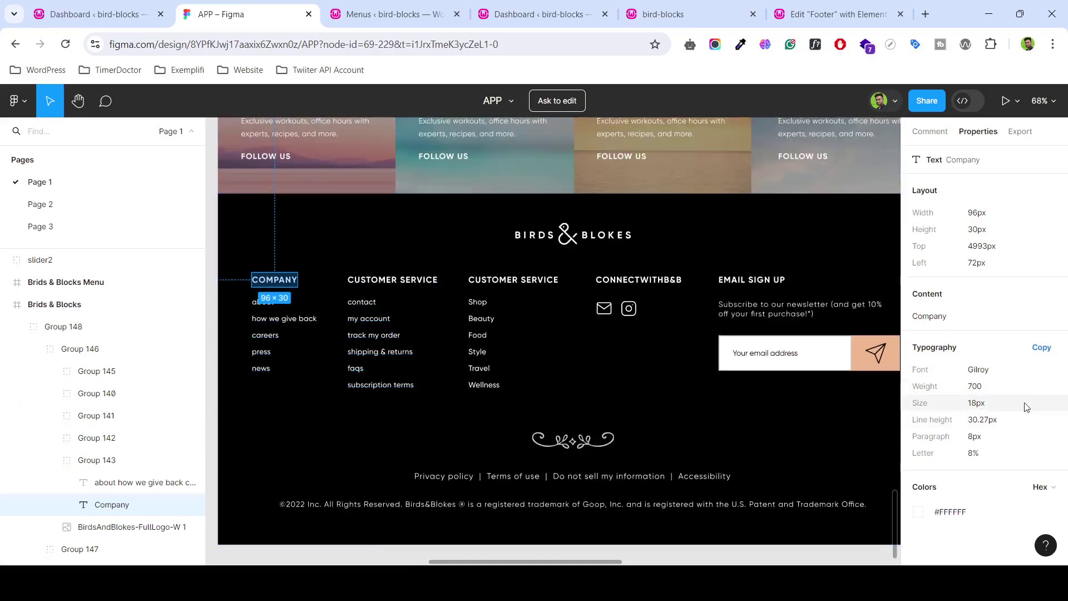
mouse_move(977, 370)
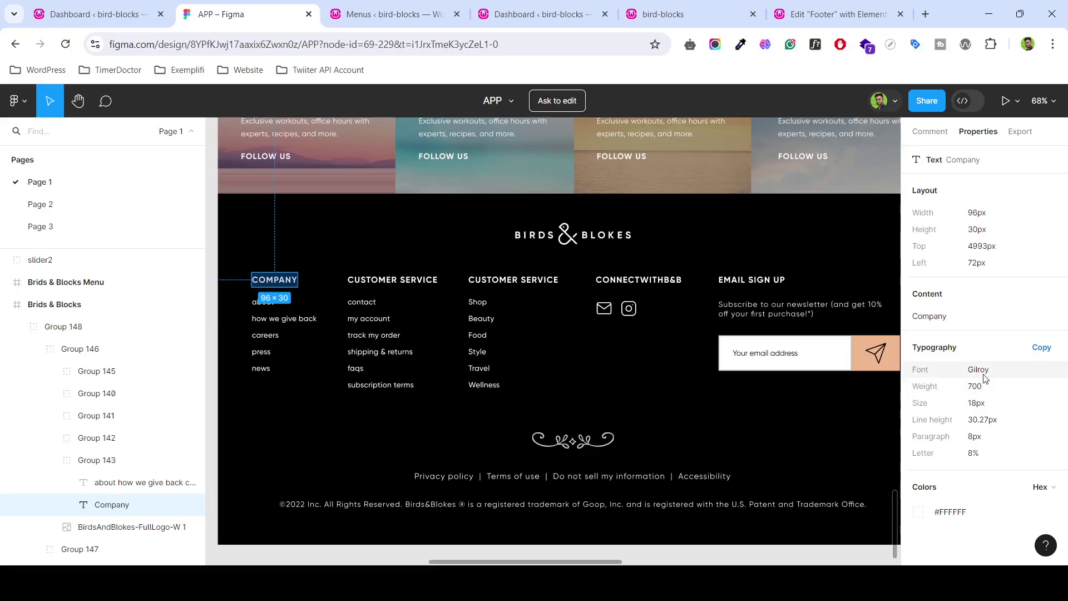
double_click(983, 371)
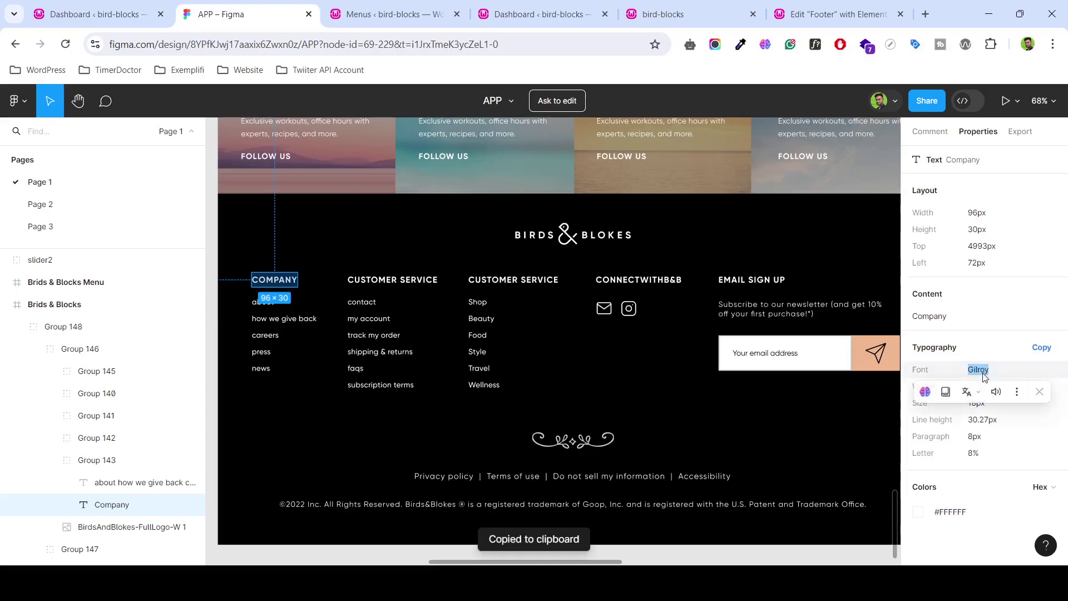
key("ctrl+Tab")
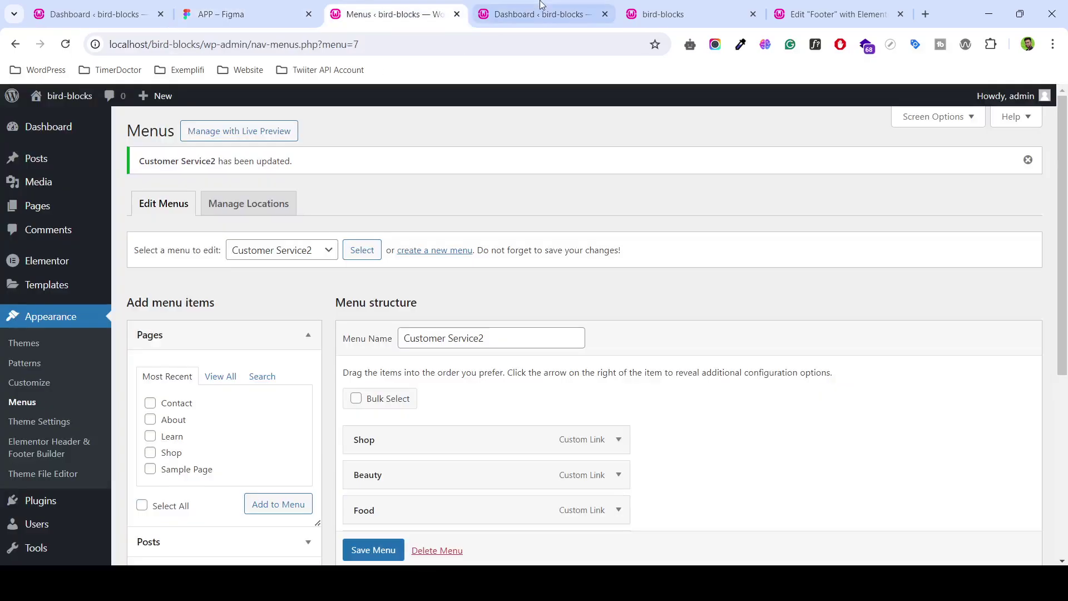
left_click(665, 14)
left_click(835, 14)
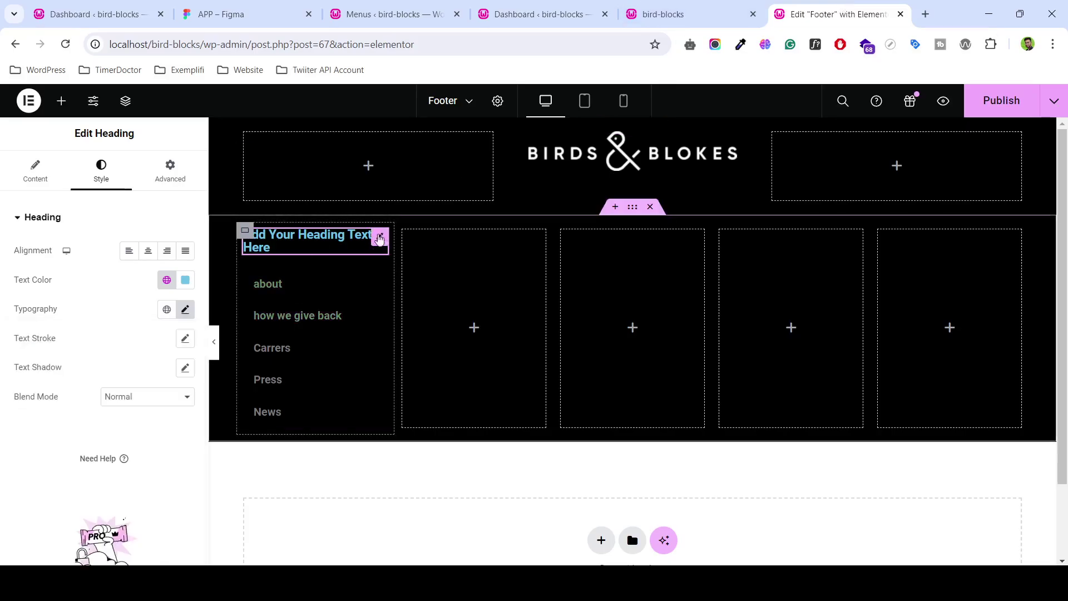
- Set the heading font family to Arial, since Gilroy isn't available, with weight 700 (Bold)
left_click(186, 310)
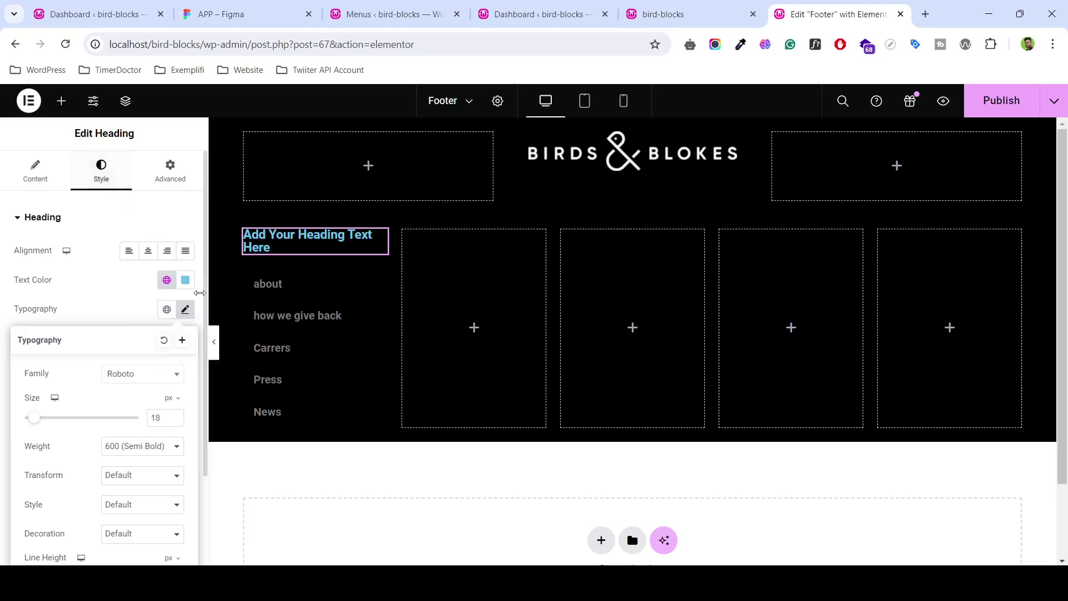
left_click(187, 315)
left_click(186, 316)
left_click(156, 377)
type("g")
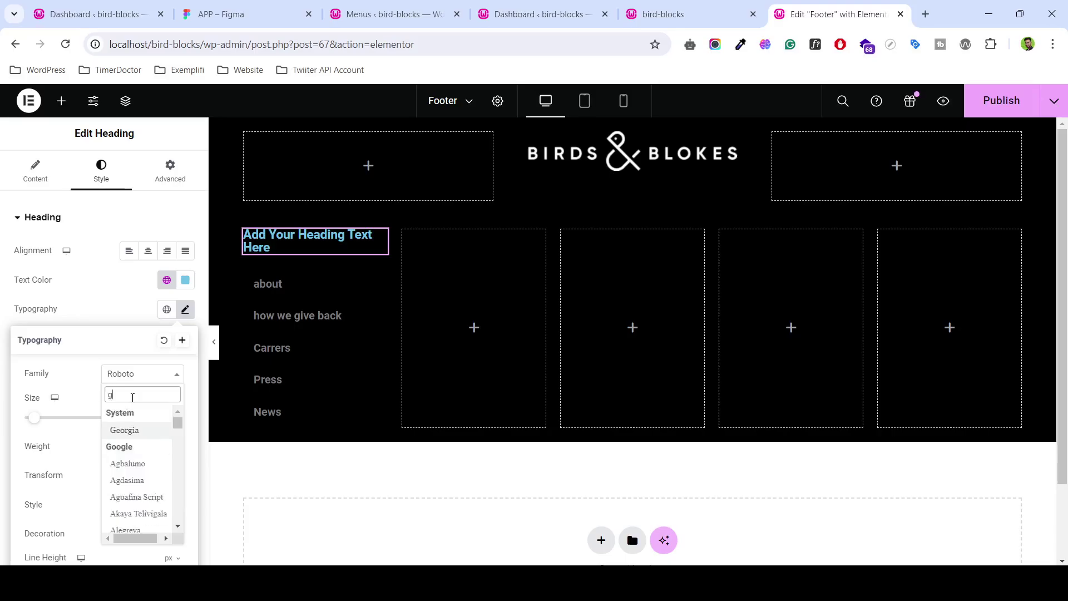
type("ilo")
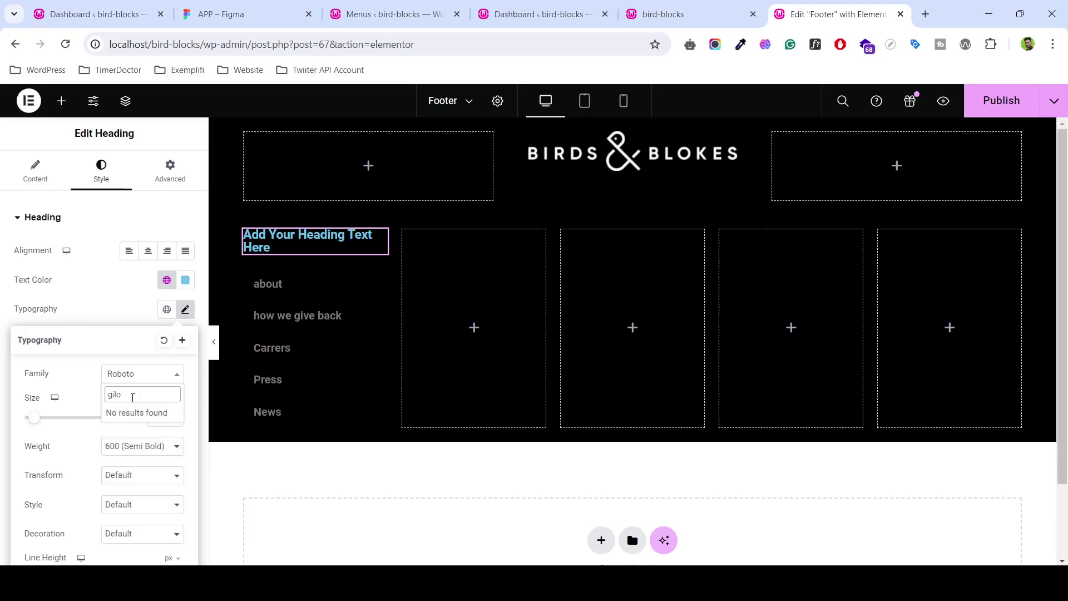
key("BackSpace")
key("BackSpace")
key("BackSpace")
type("Ar")
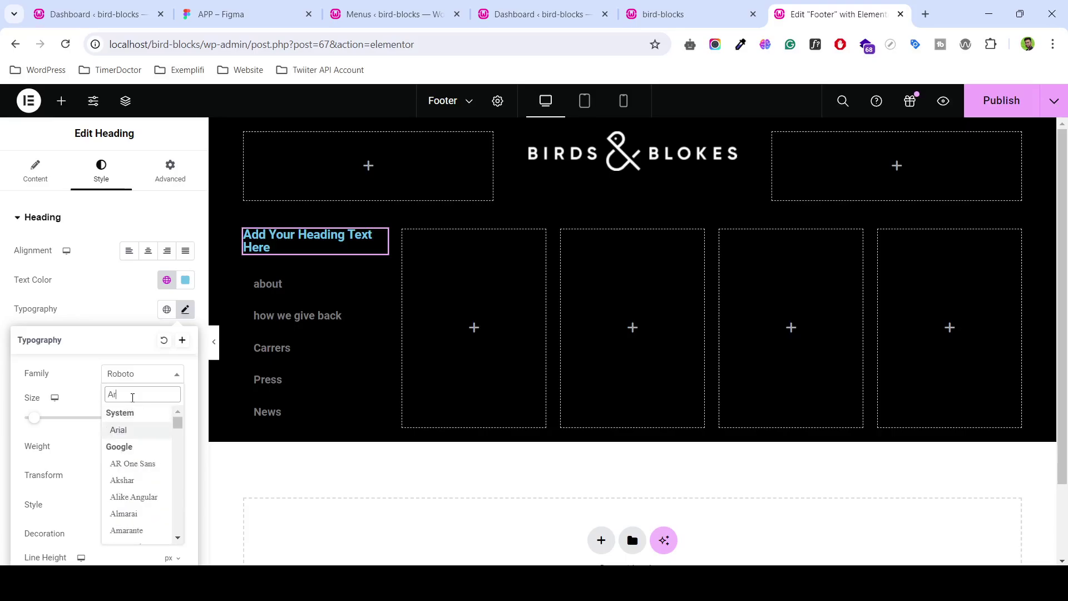
left_click(133, 431)
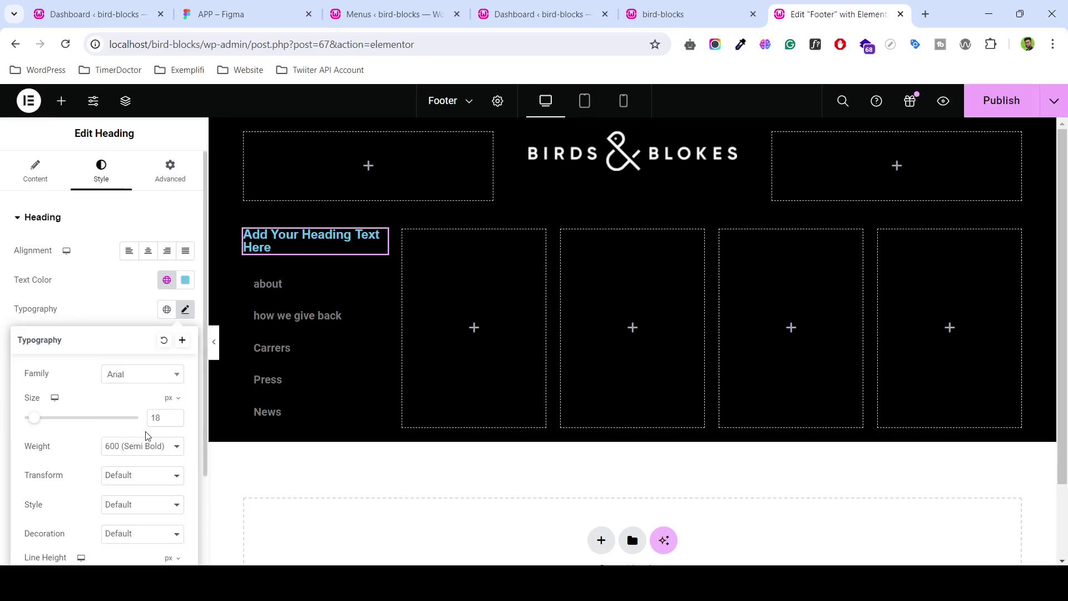
left_click(155, 449)
left_click(134, 383)
- Set the heading's text colour to white (fff)
left_click(186, 280)
type("#")
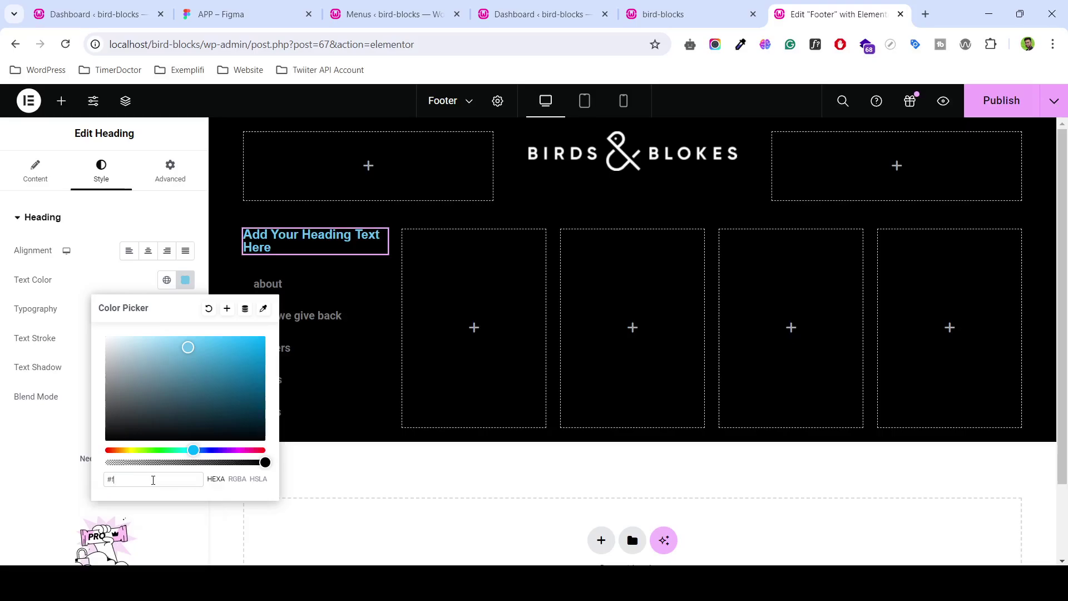
type("fff")
left_click(354, 528)
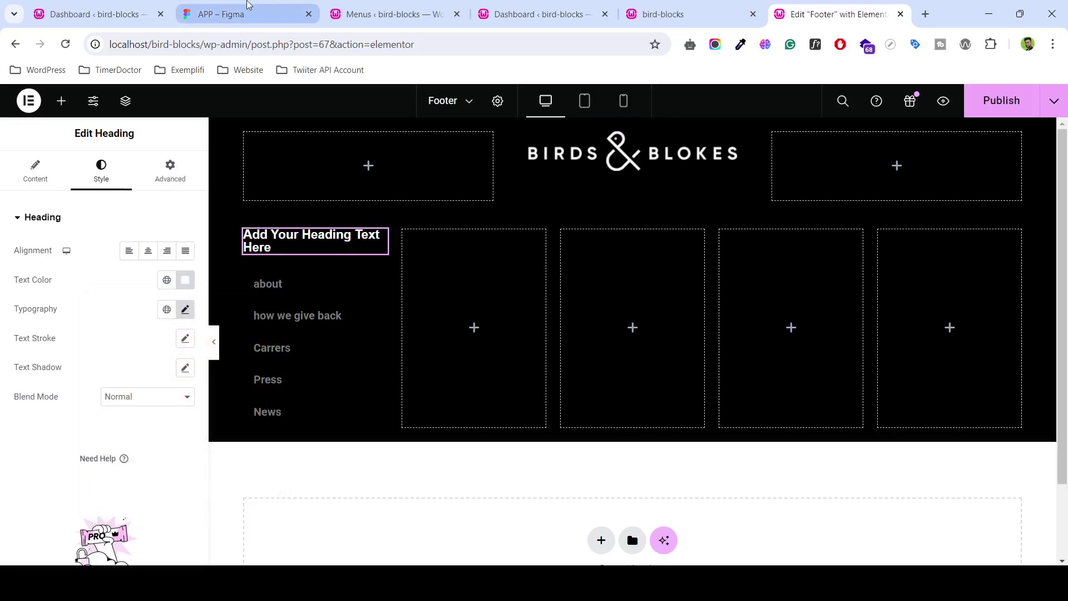
- Copy the Company label text from the Figma design and bring up the heading's content settings
left_click(123, 5)
left_click(392, 6)
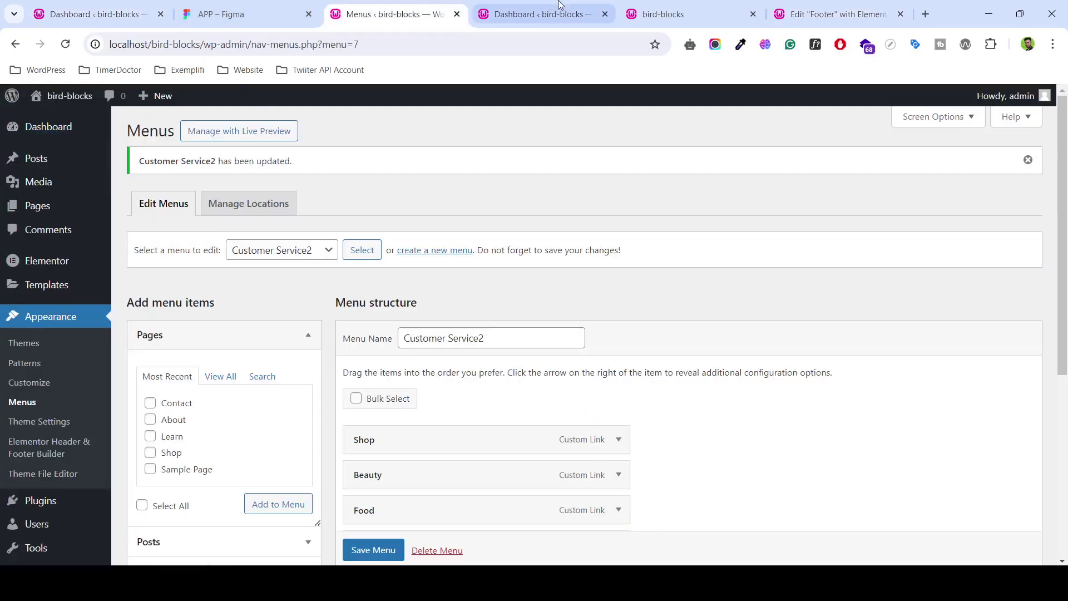
left_click(255, 8)
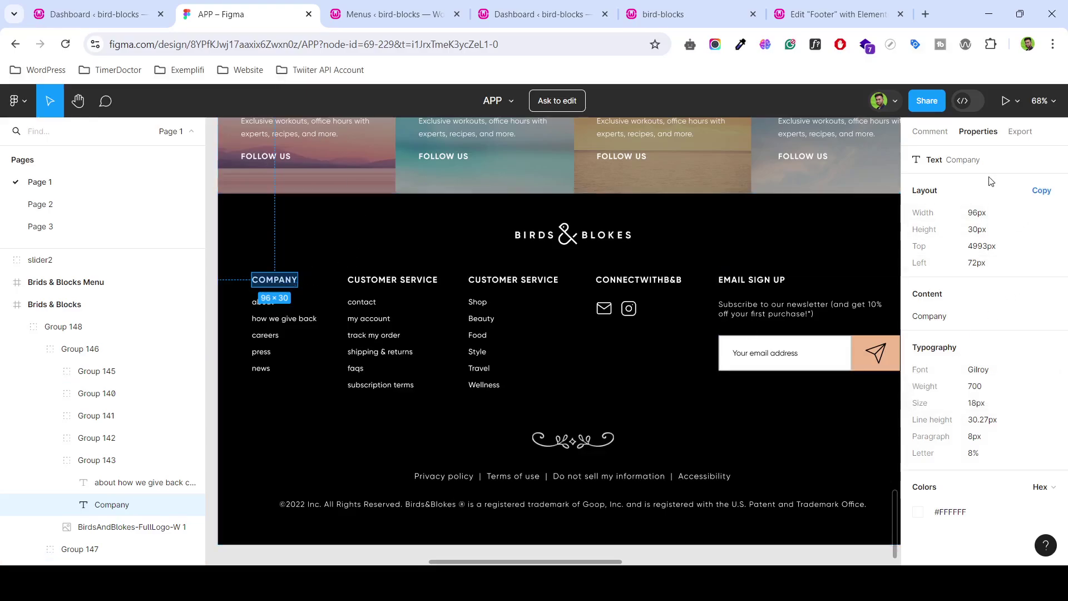
left_click(956, 160)
left_click(434, 12)
left_click(487, 6)
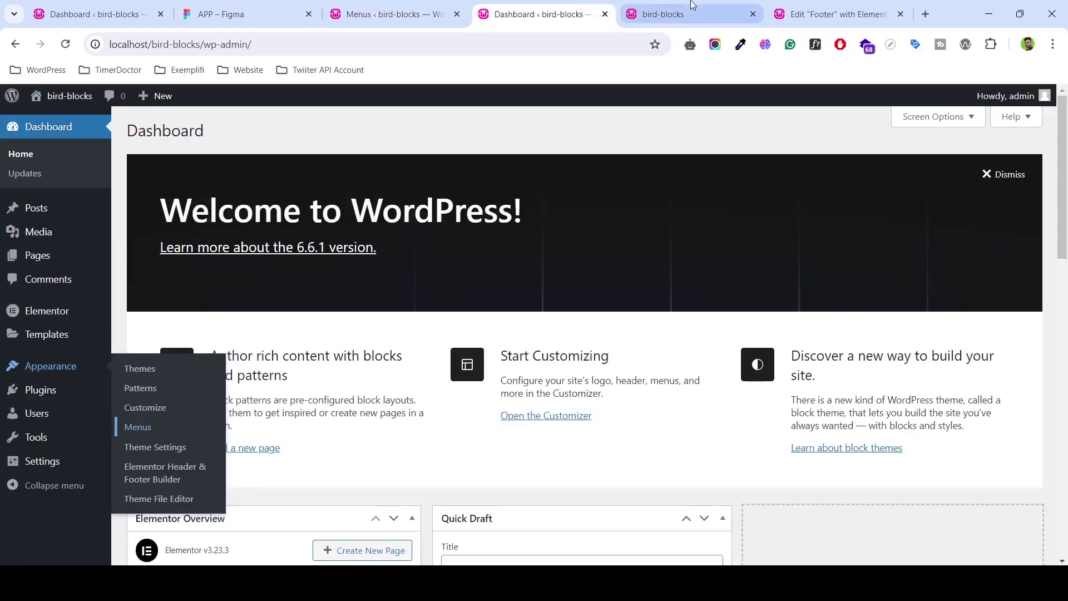
left_click(835, 14)
left_click(383, 234)
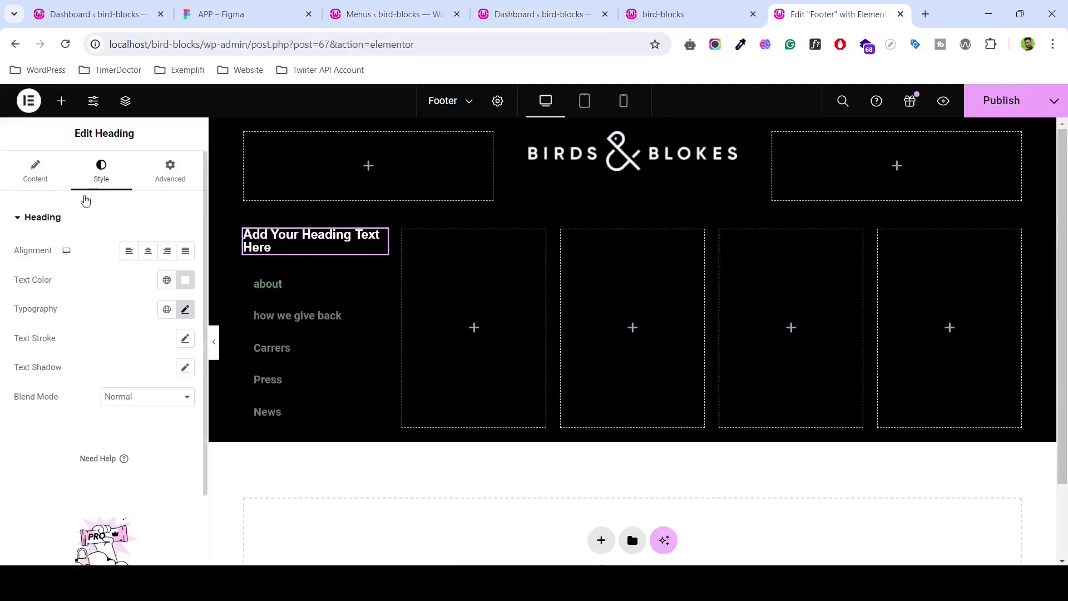
- Replace the heading title with 'Company' and select the navigation menu below it
left_click(109, 300)
key("ctrl+a")
key("ctrl+v")
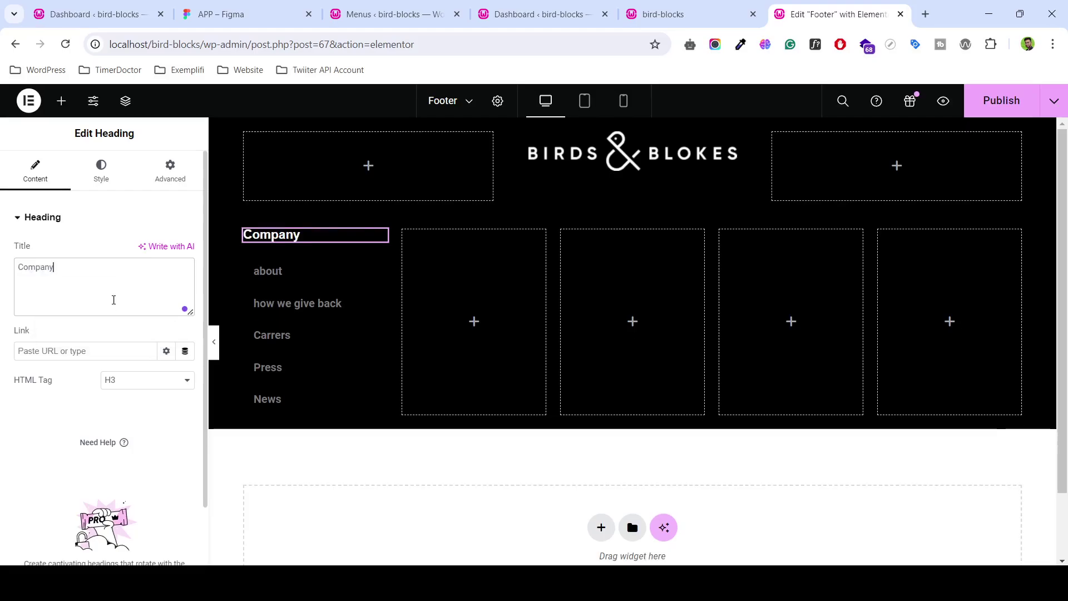
left_click(387, 266)
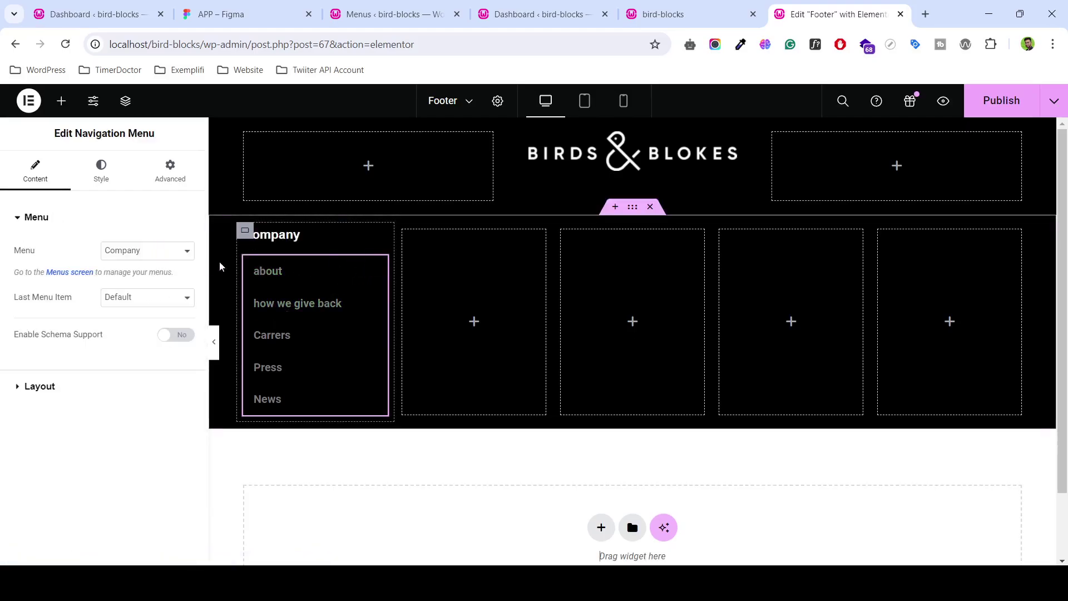
- Inspect the design's menu link text in Figma and return to the editor
left_click(202, 4)
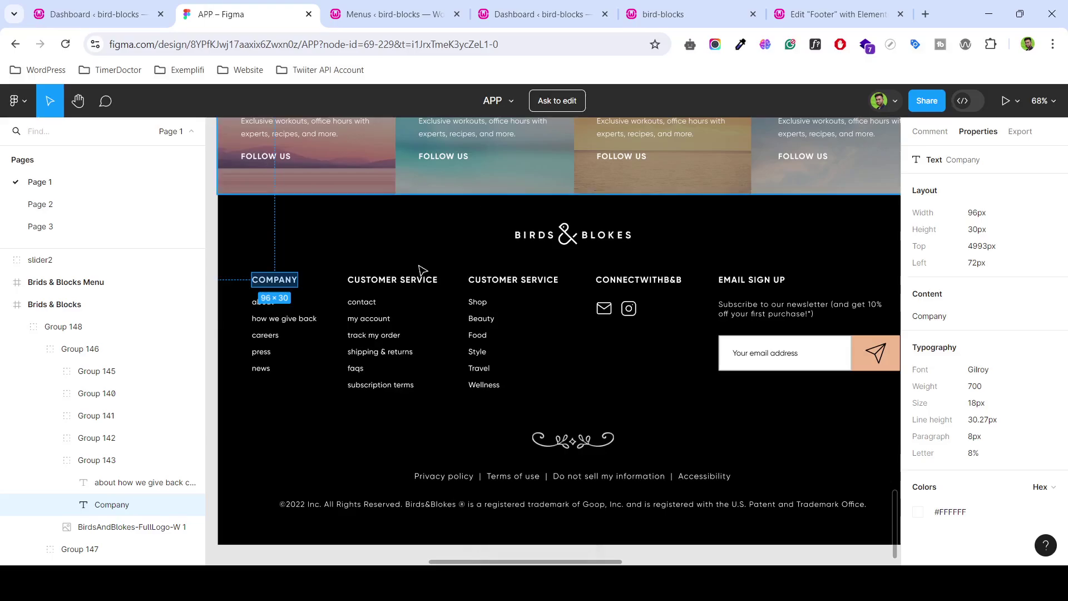
double_click(271, 321)
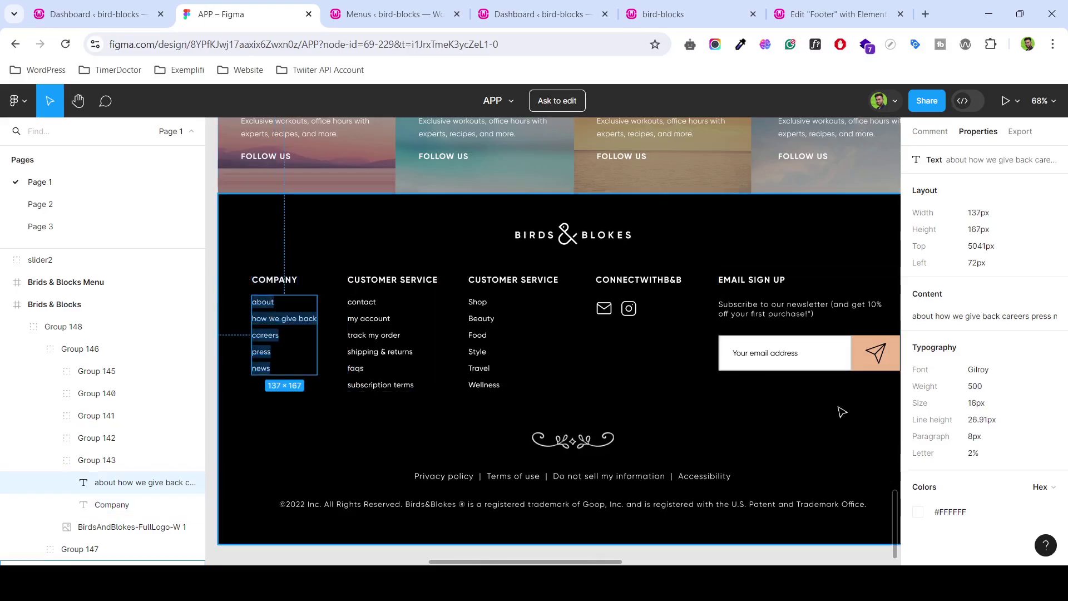
mouse_move(977, 393)
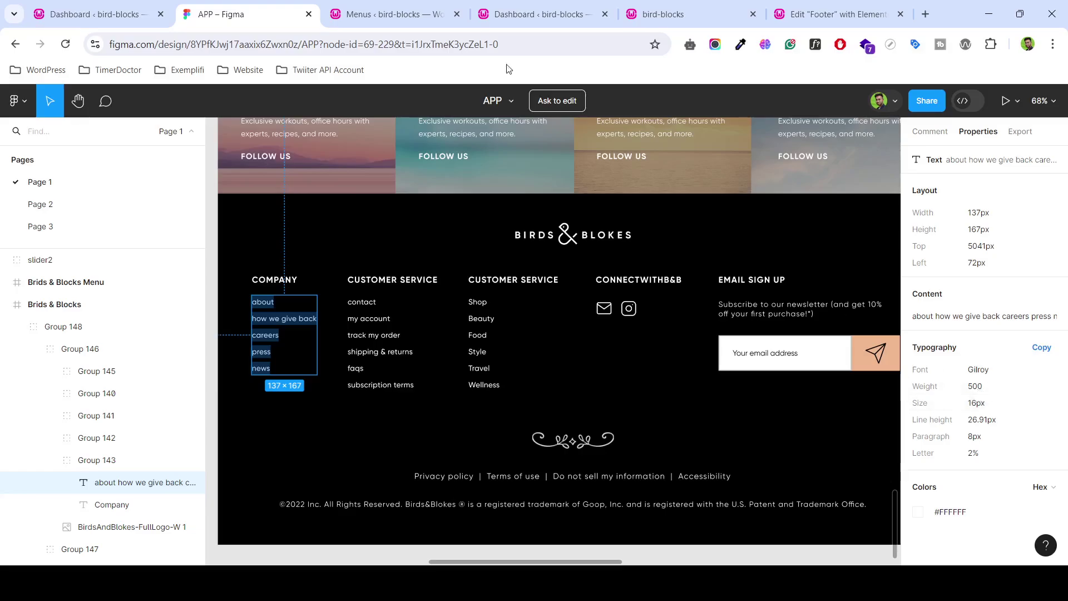
left_click(395, 14)
left_click(695, 14)
left_click(807, 14)
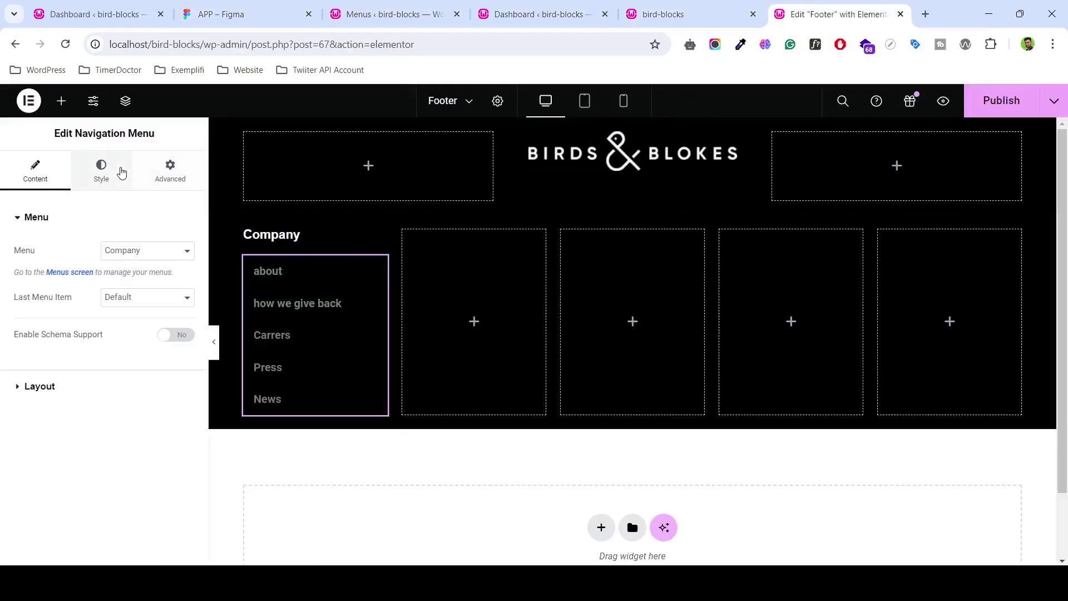
- Give the menu links Arial typography at 16 px with weight 500 (Medium)
left_click(121, 173)
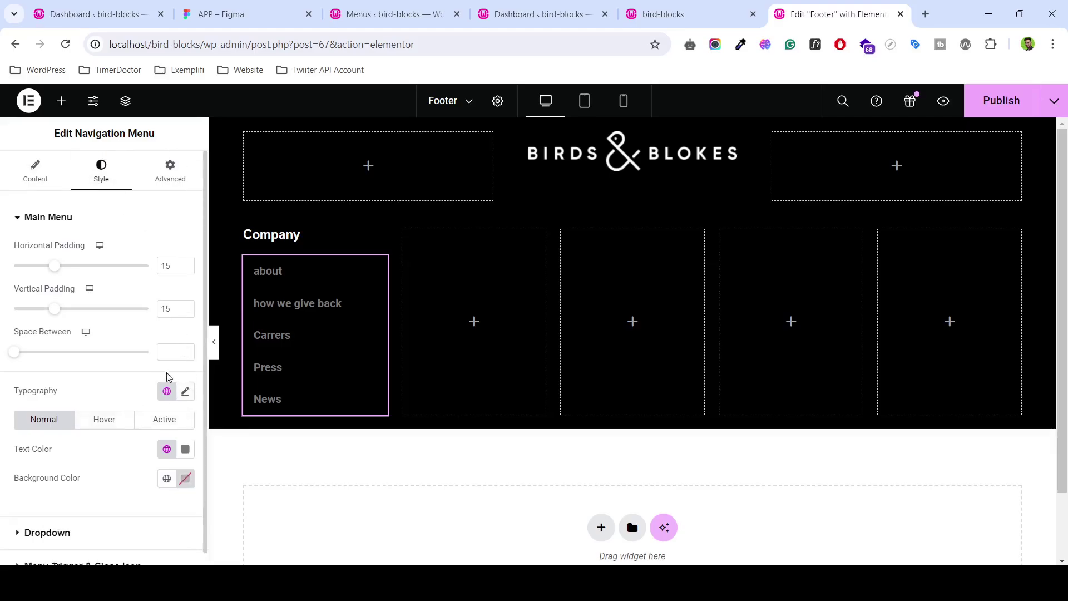
left_click(183, 393)
scroll(126, 342, "down", 2)
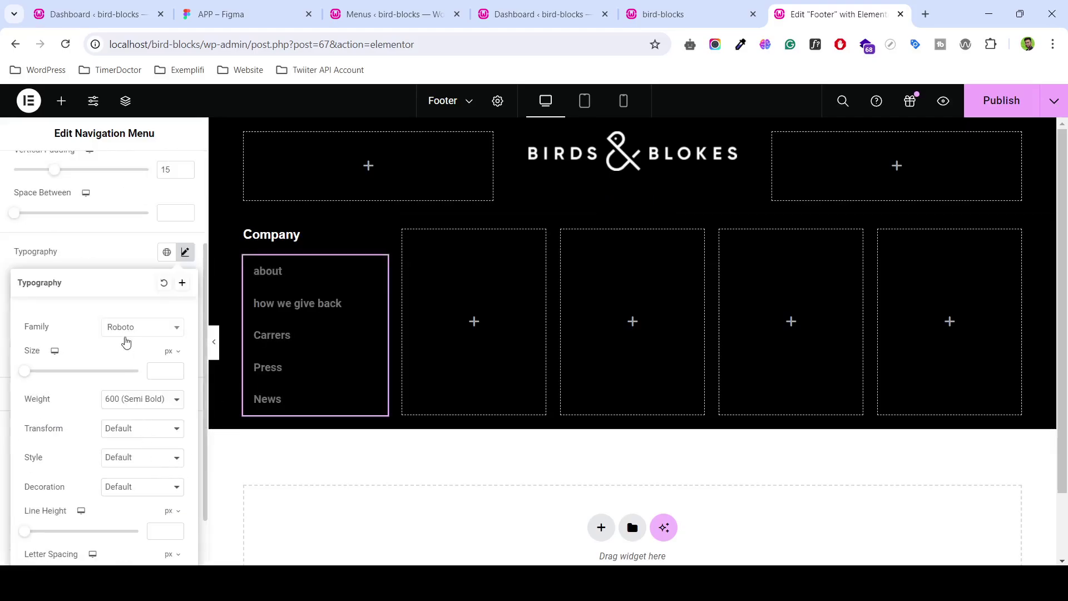
left_click(125, 326)
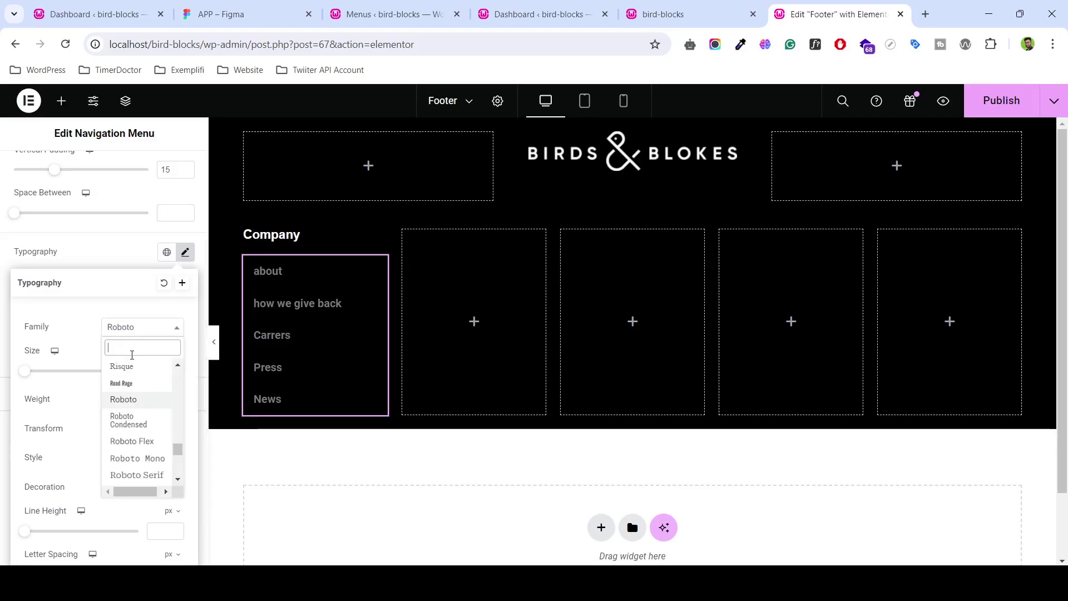
type("ari")
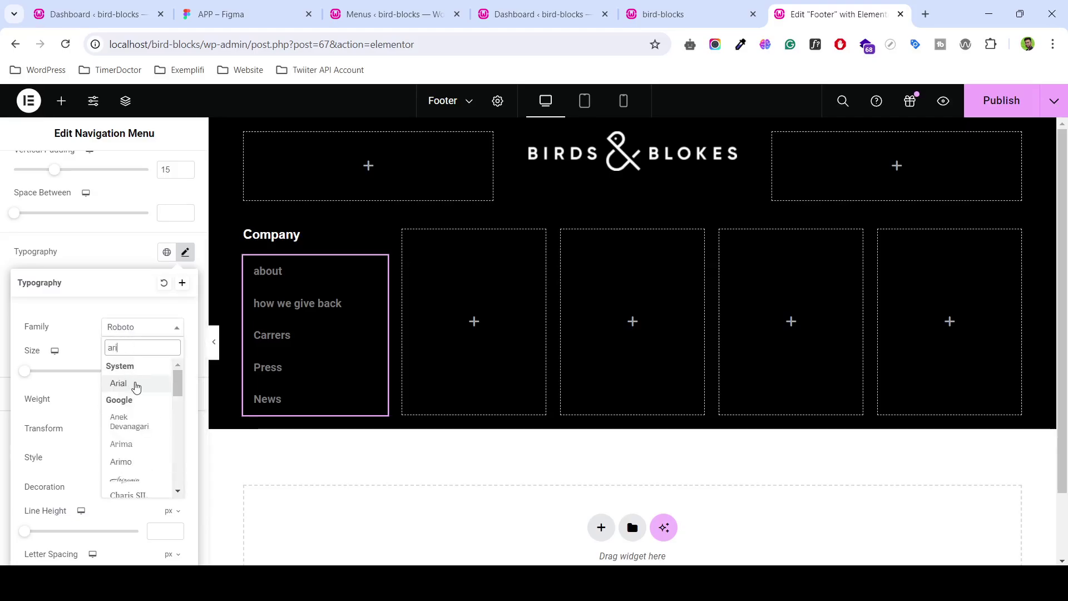
left_click(136, 385)
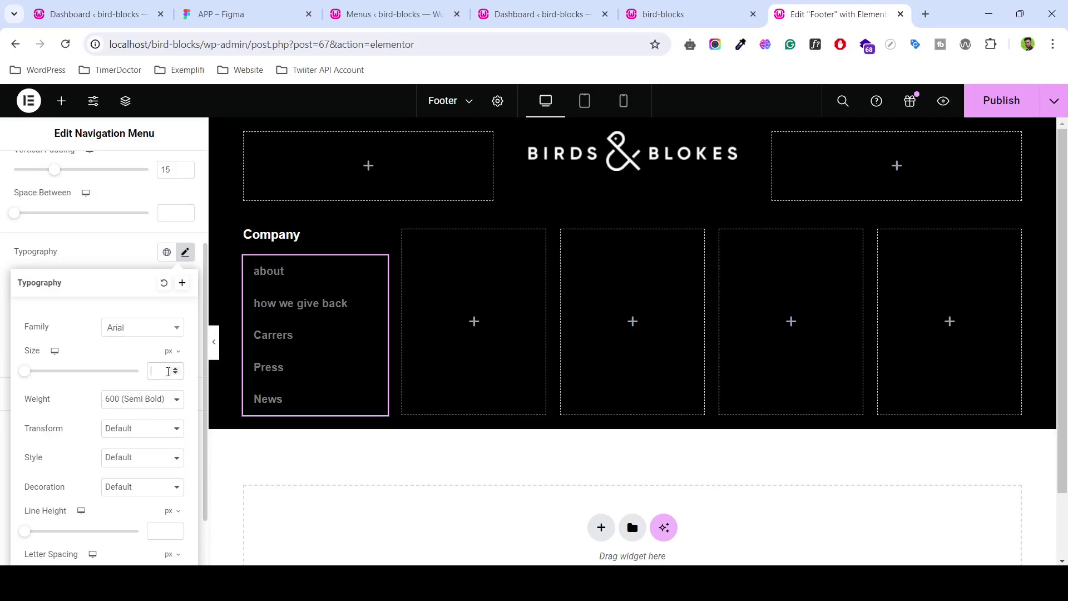
type("16")
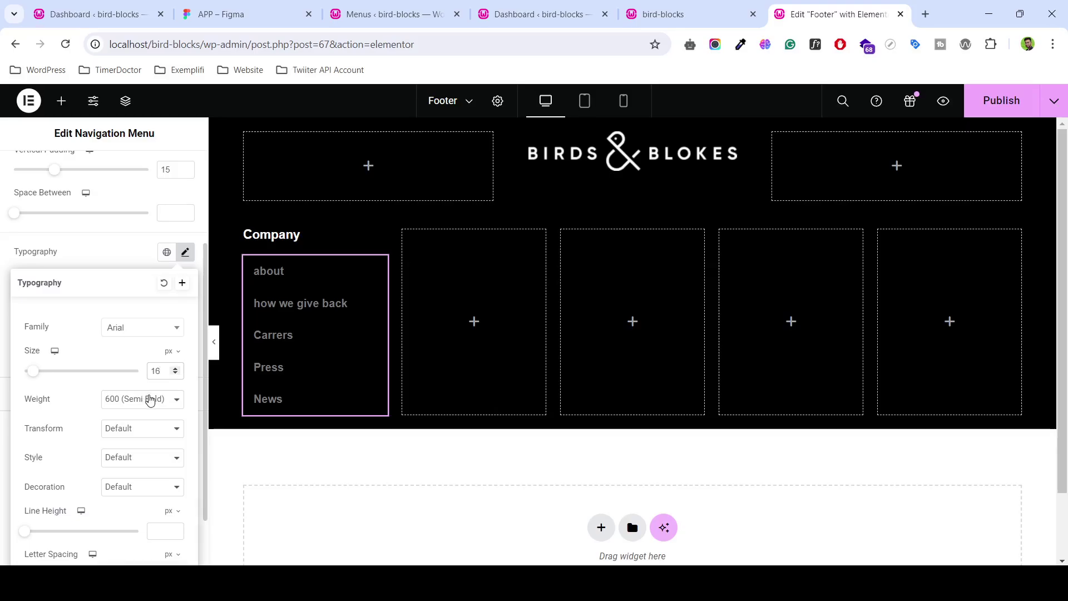
left_click(150, 400)
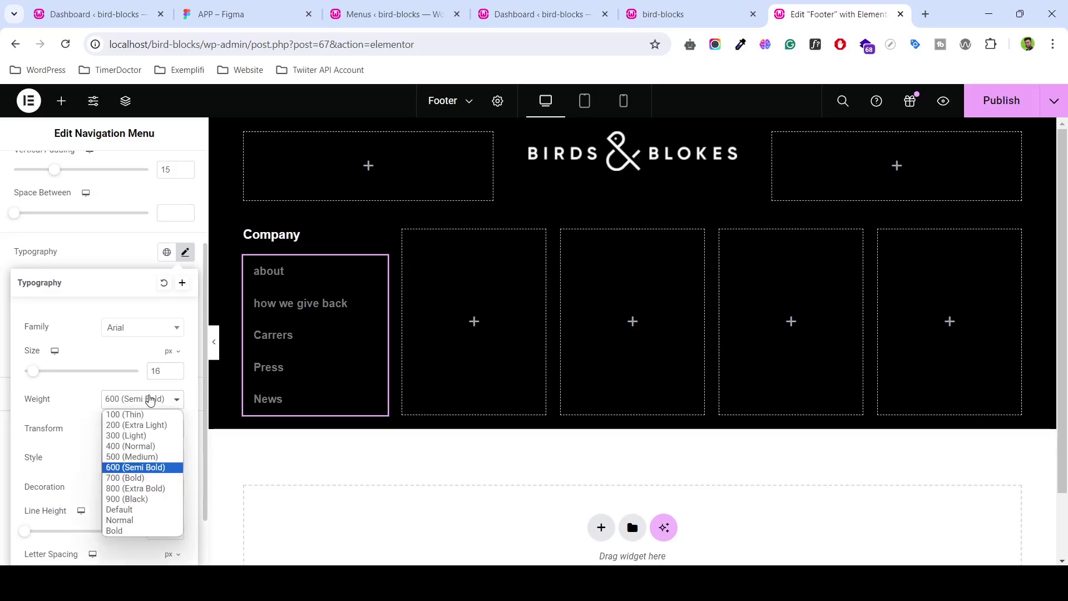
left_click(128, 457)
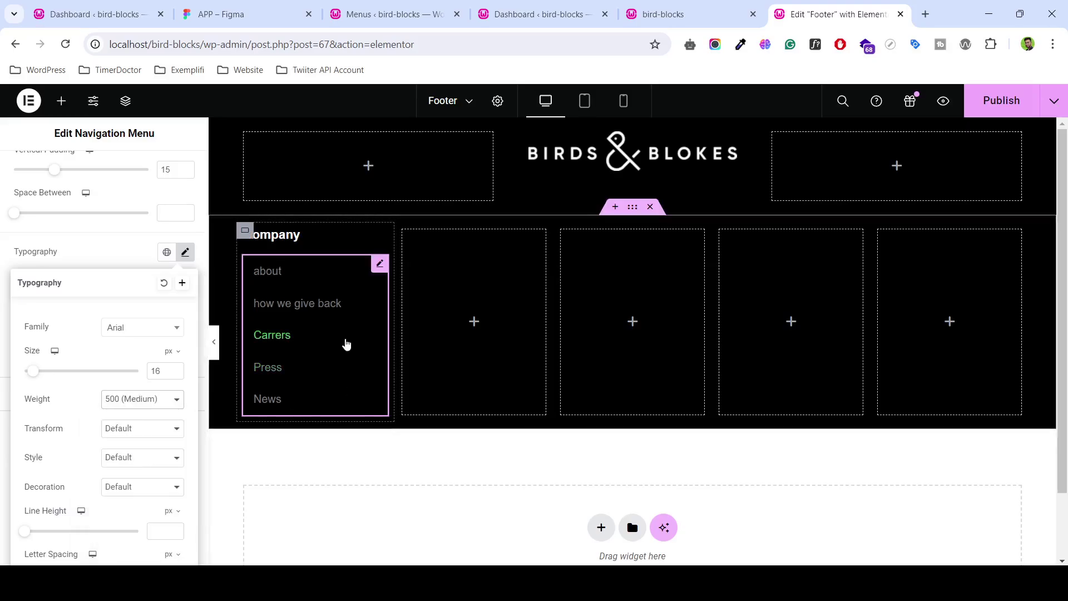
mouse_move(186, 265)
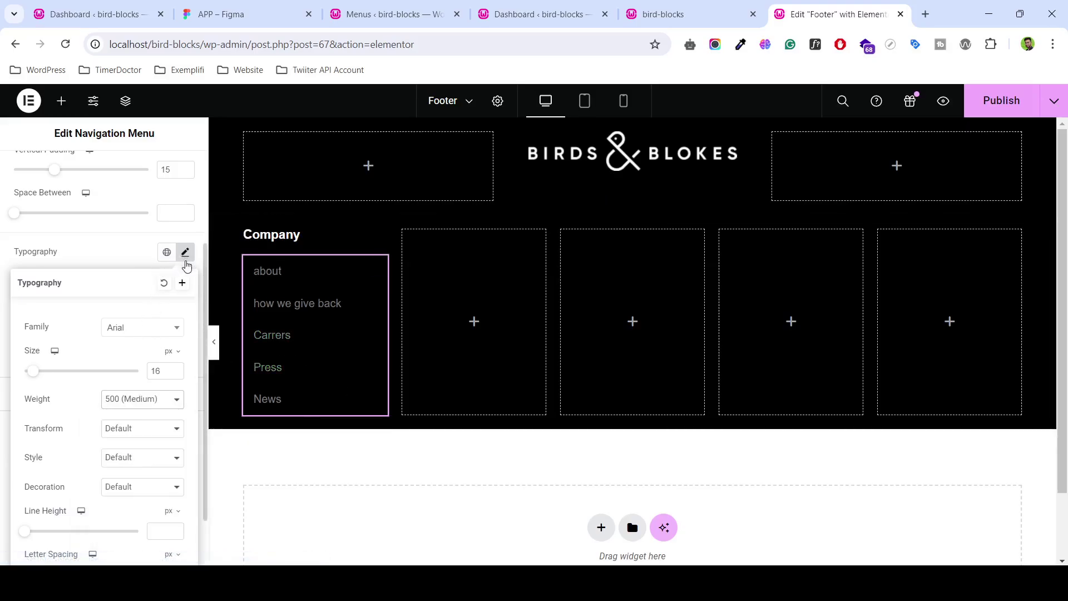
- Change the menu link text colour to white #FFFFFF
left_click(134, 252)
left_click(191, 313)
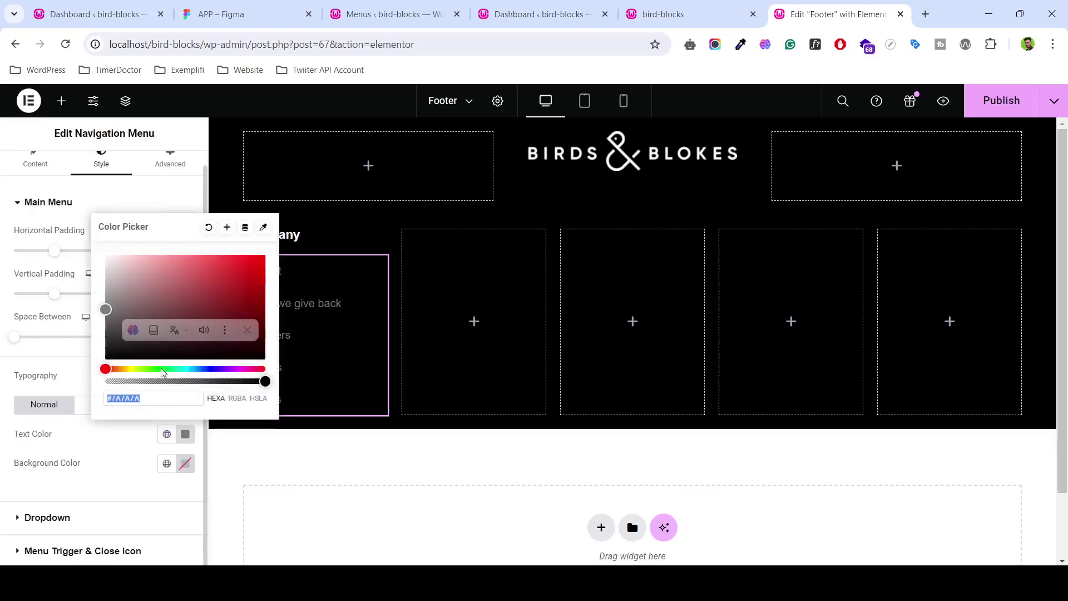
left_click(162, 397)
key("BackSpace")
key("BackSpace")
key("BackSpace")
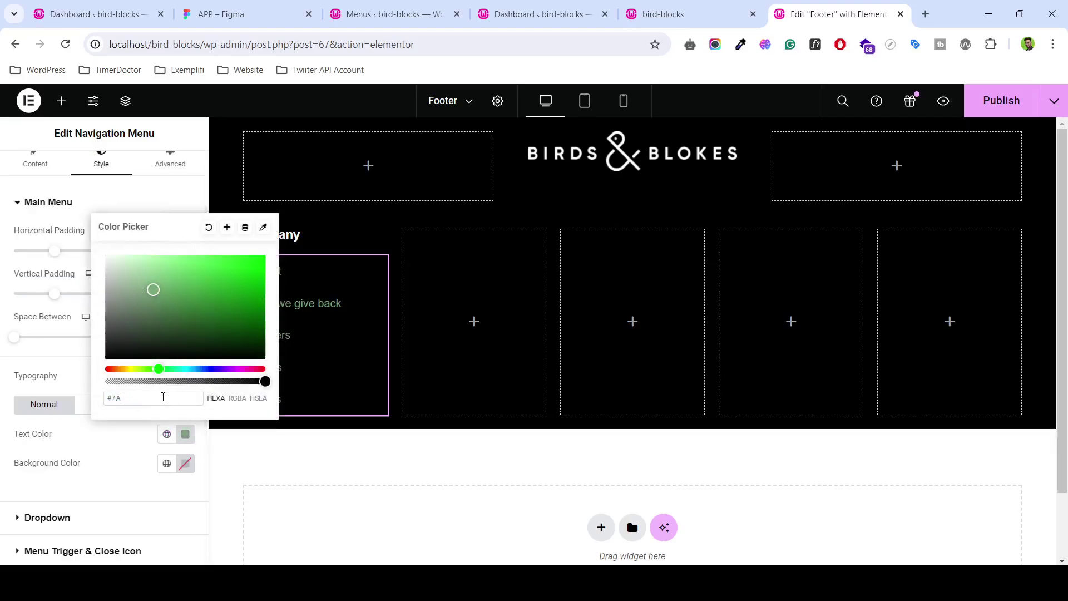
type("ffffff")
left_click(341, 442)
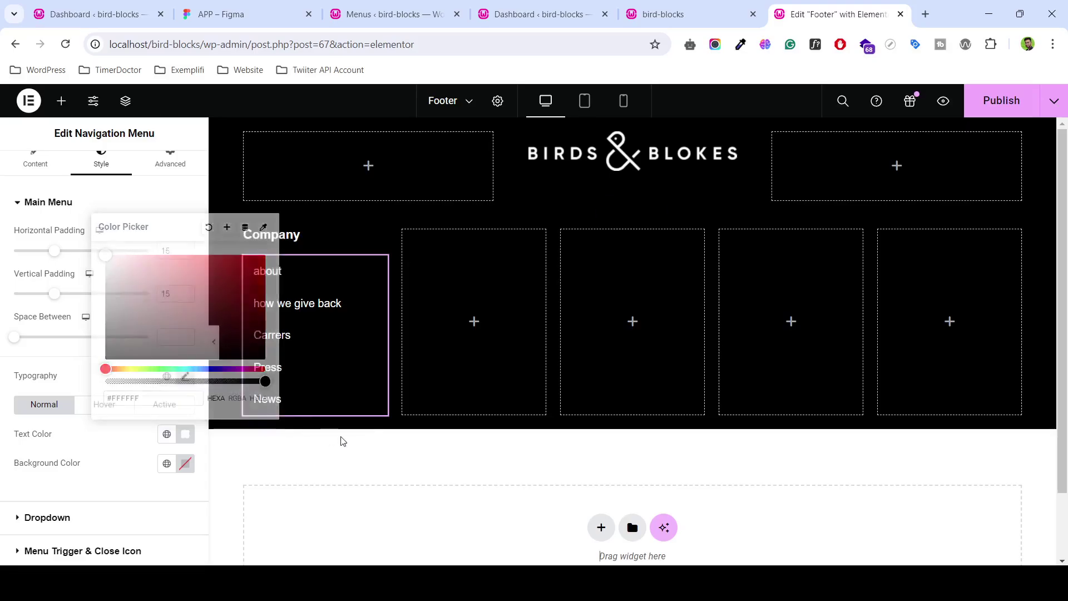
right_click(387, 244)
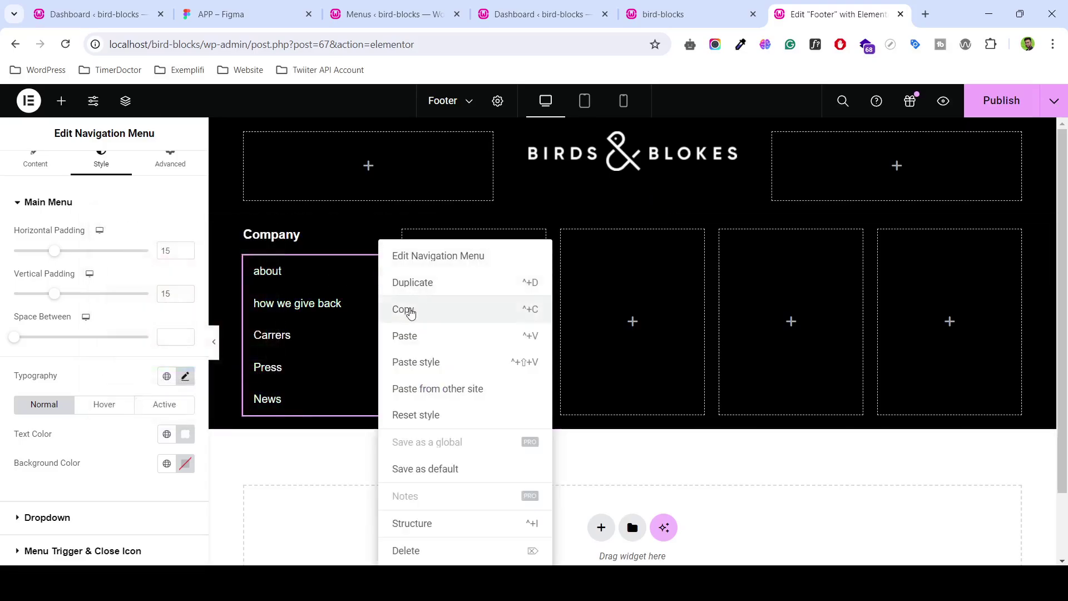
- Copy the link menu and Company heading into column two, with the heading above the links
left_click(405, 309)
right_click(447, 299)
left_click(477, 305)
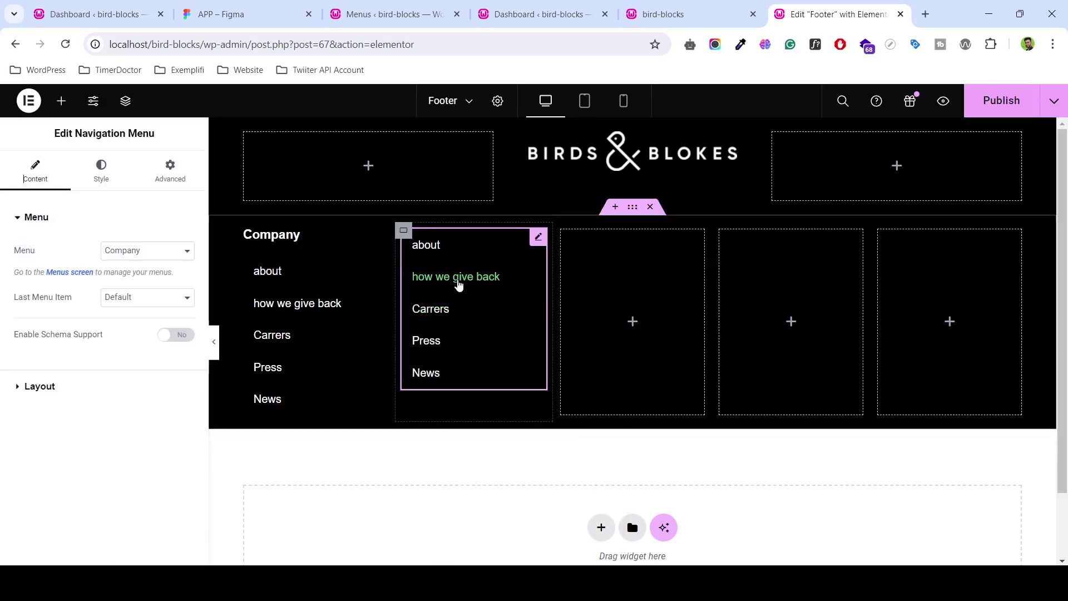
right_click(380, 240)
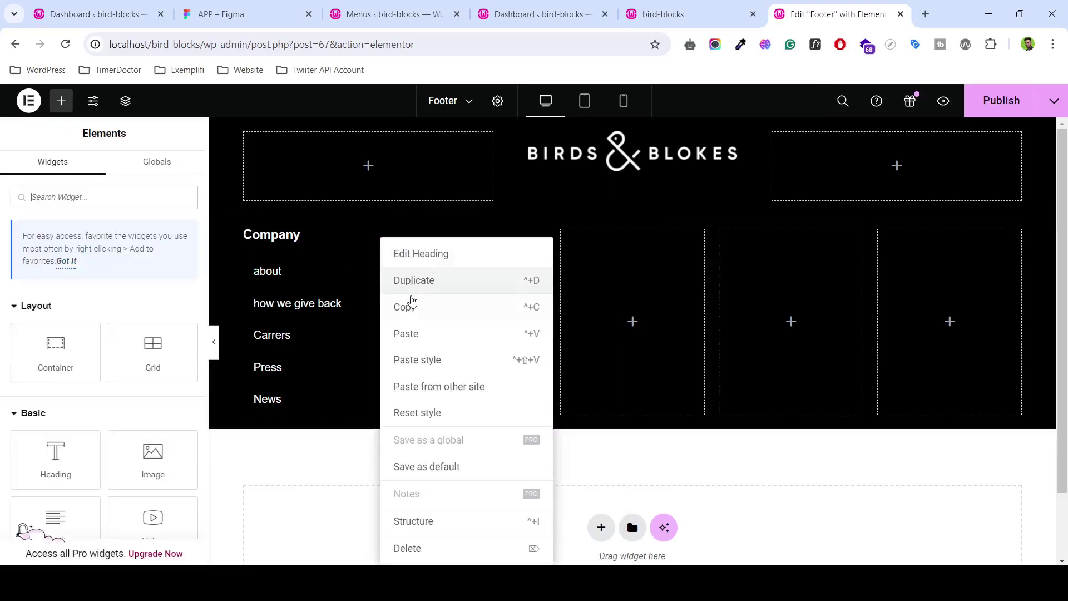
left_click(411, 305)
right_click(438, 225)
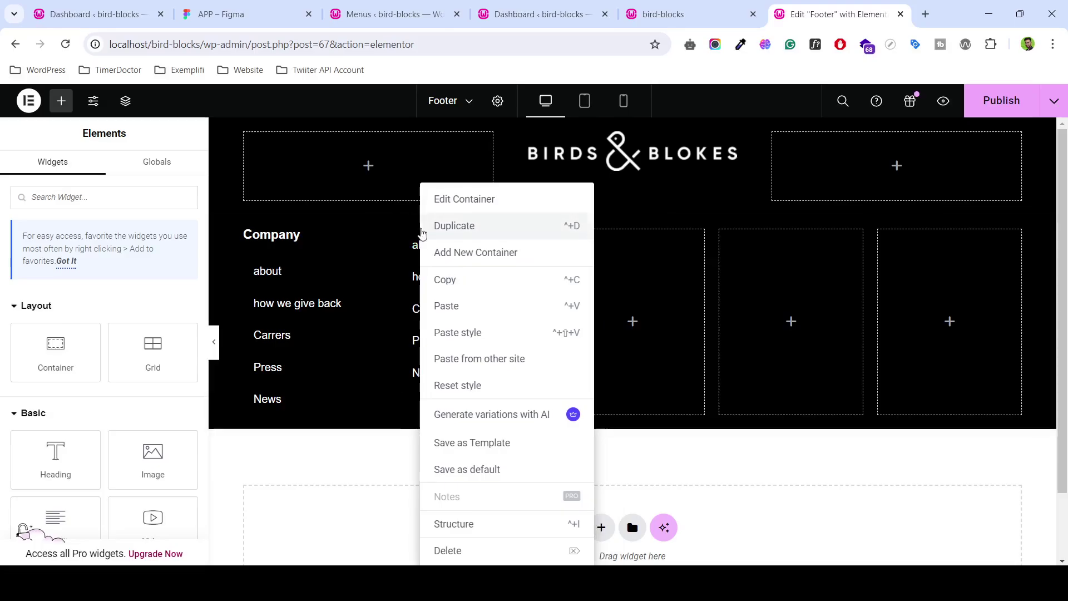
left_click(465, 306)
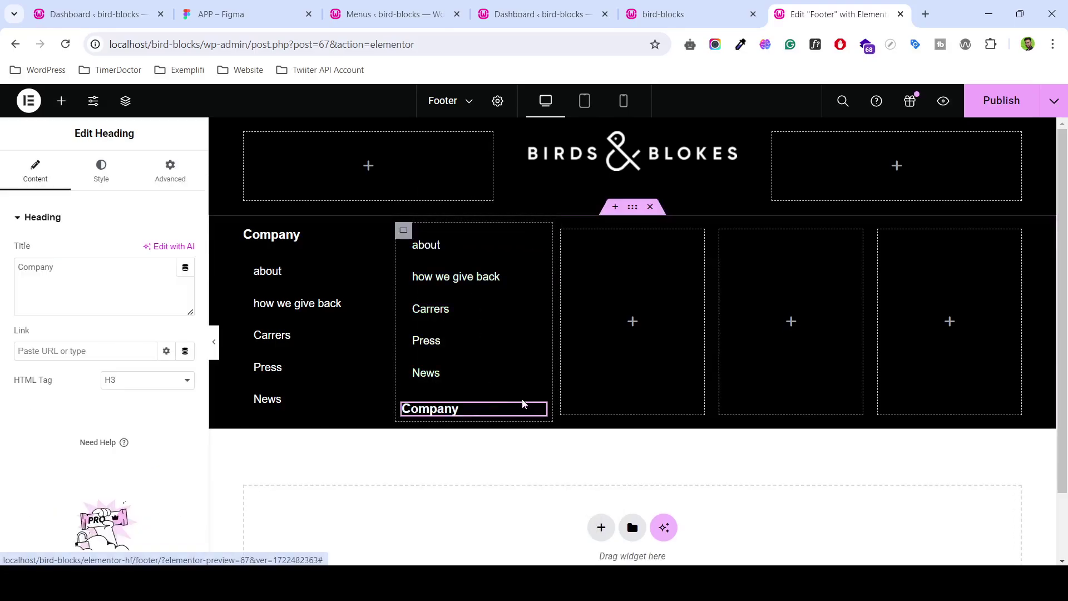
left_click_drag(537, 413, 469, 232)
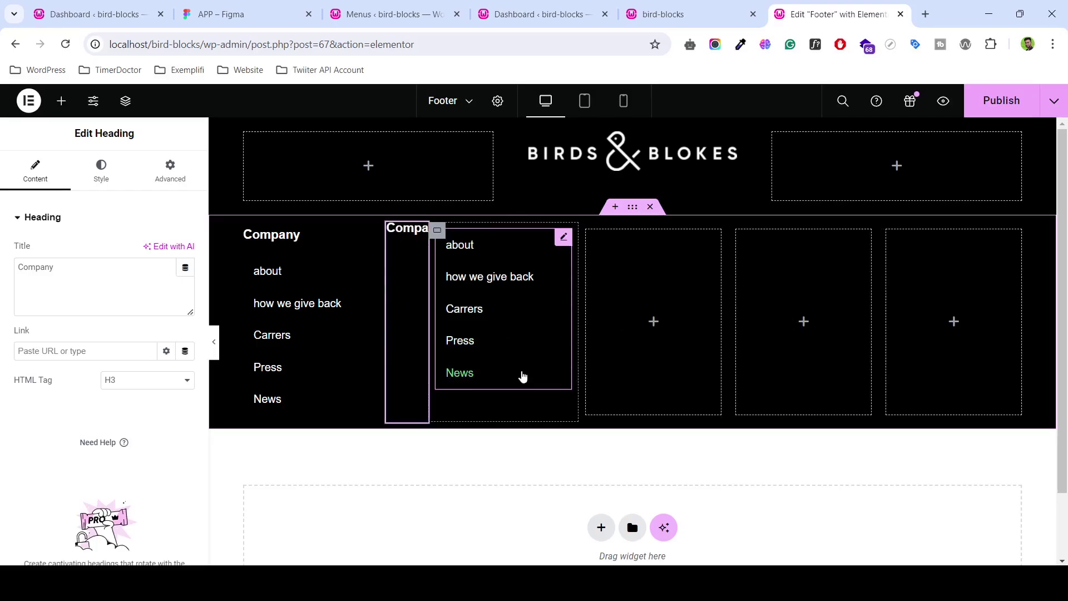
key("ctrl+z")
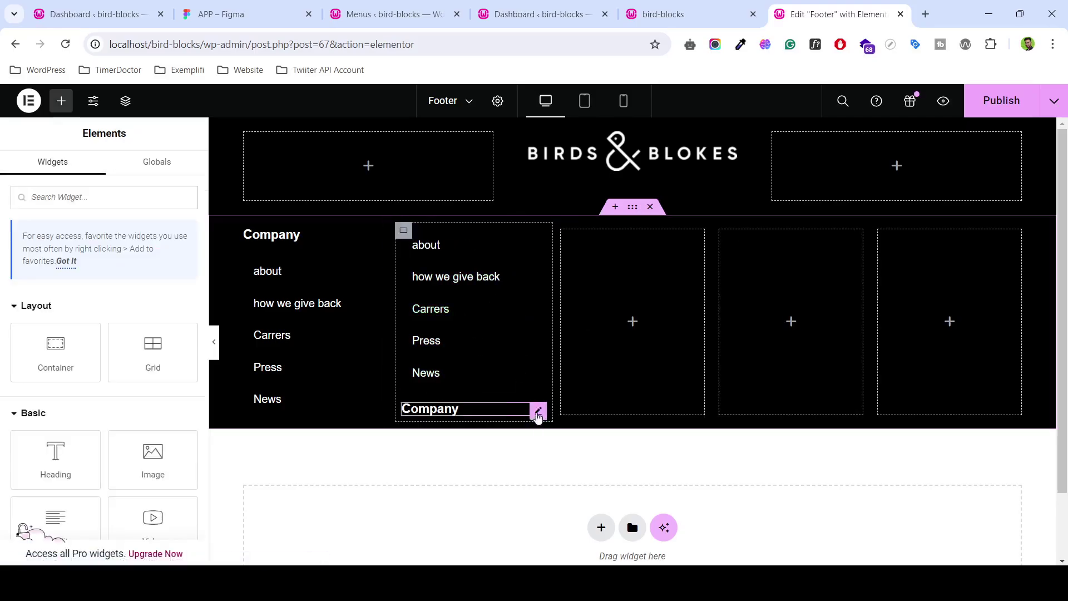
left_click_drag(536, 411, 479, 242)
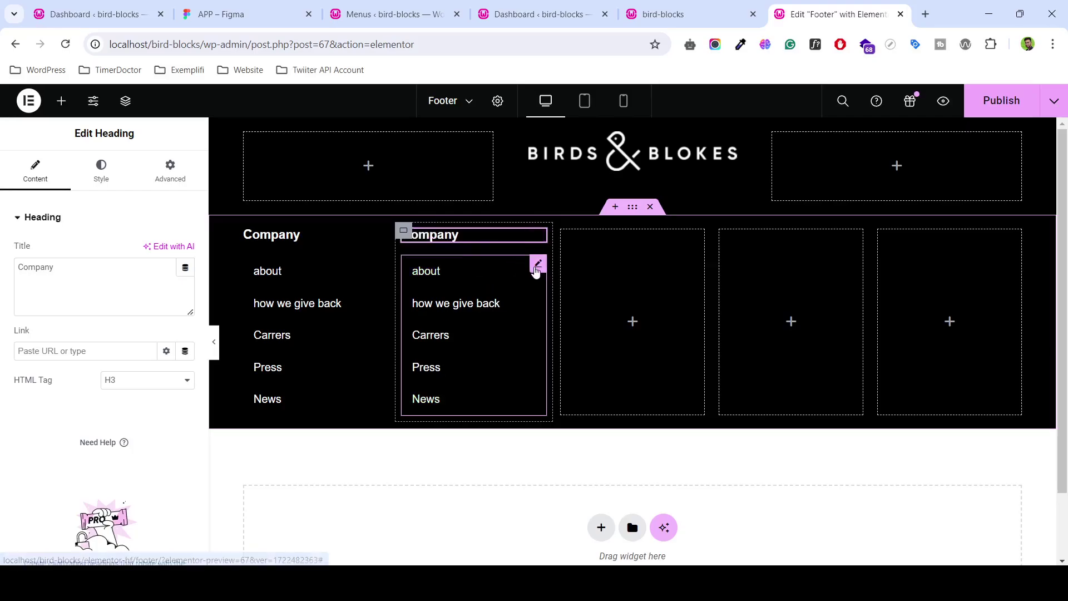
- Copy the link menu and Company heading into column three, with the heading above the links
right_click(534, 242)
left_click(555, 310)
right_click(615, 290)
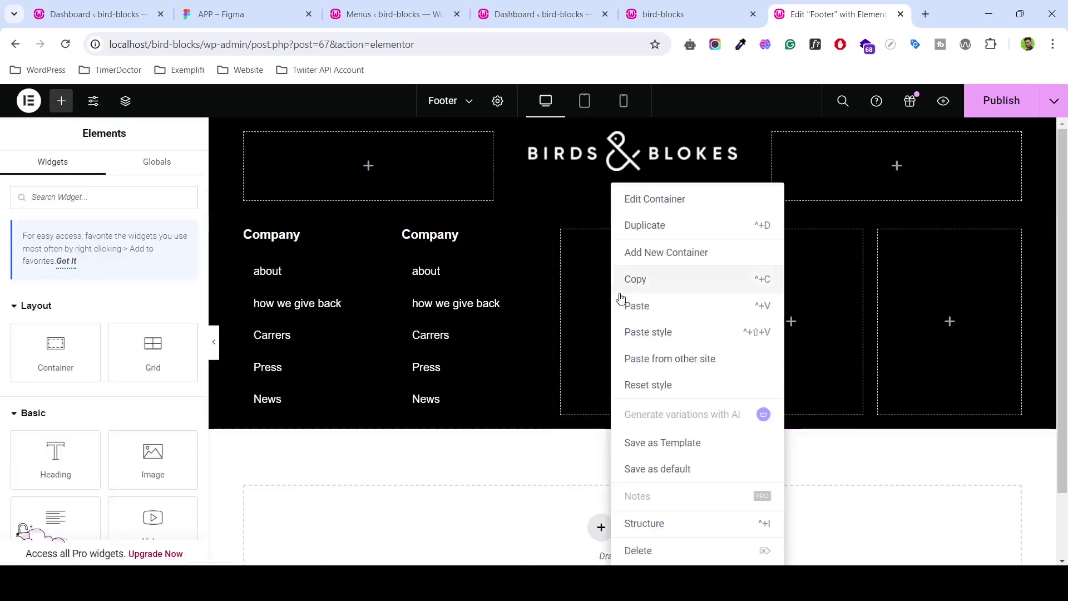
left_click(646, 310)
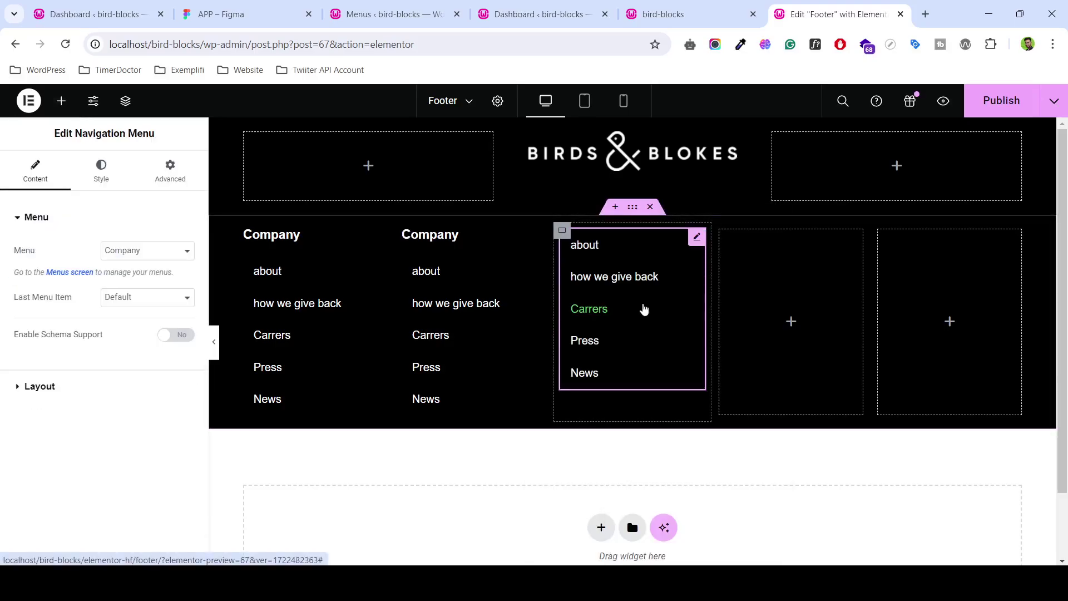
right_click(537, 237)
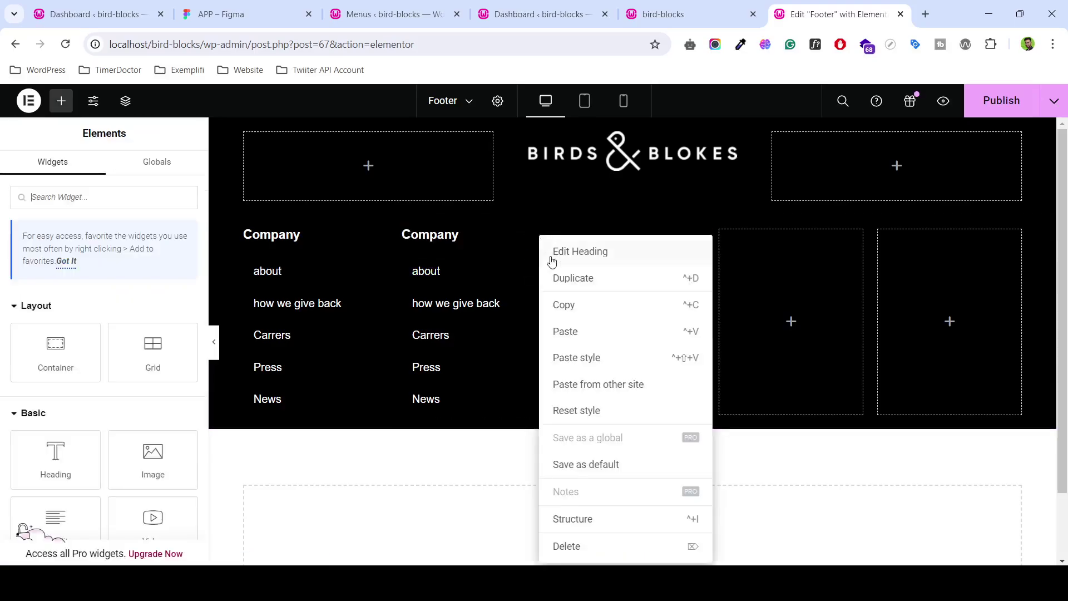
left_click(575, 306)
right_click(590, 233)
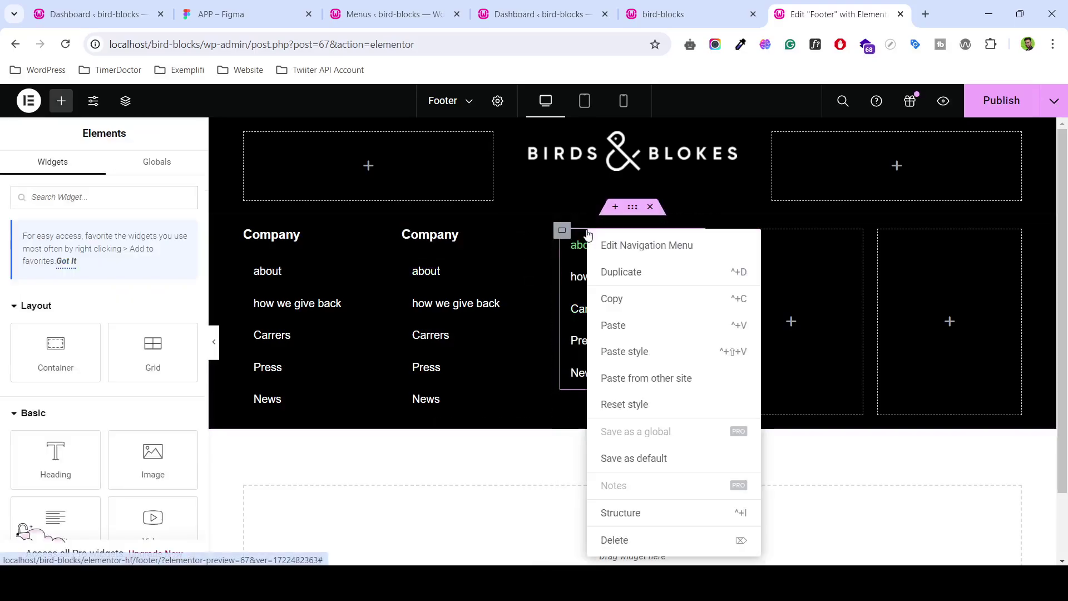
left_click(632, 325)
left_click_drag(697, 411, 645, 245)
- Set column two's menu to Customer Service and column three's menu to Customer Service2
left_click(536, 267)
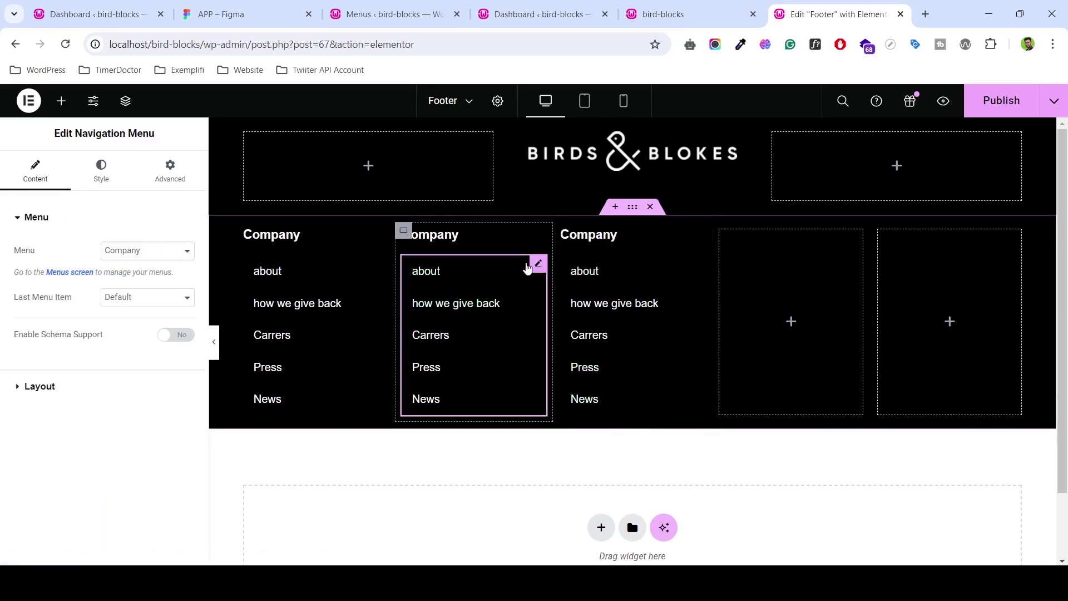
left_click(131, 251)
left_click(137, 276)
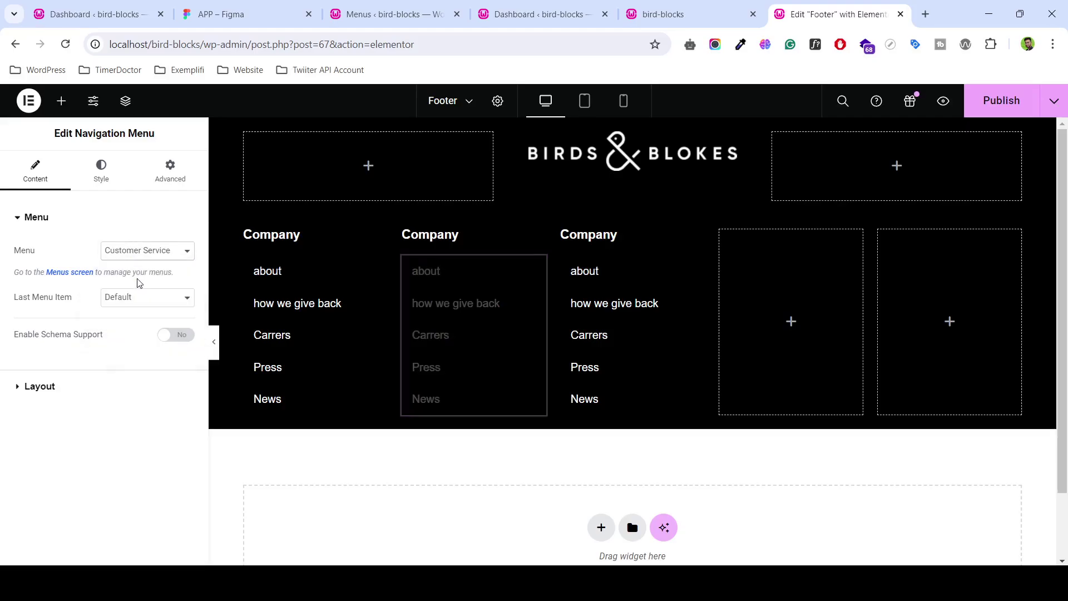
left_click(698, 264)
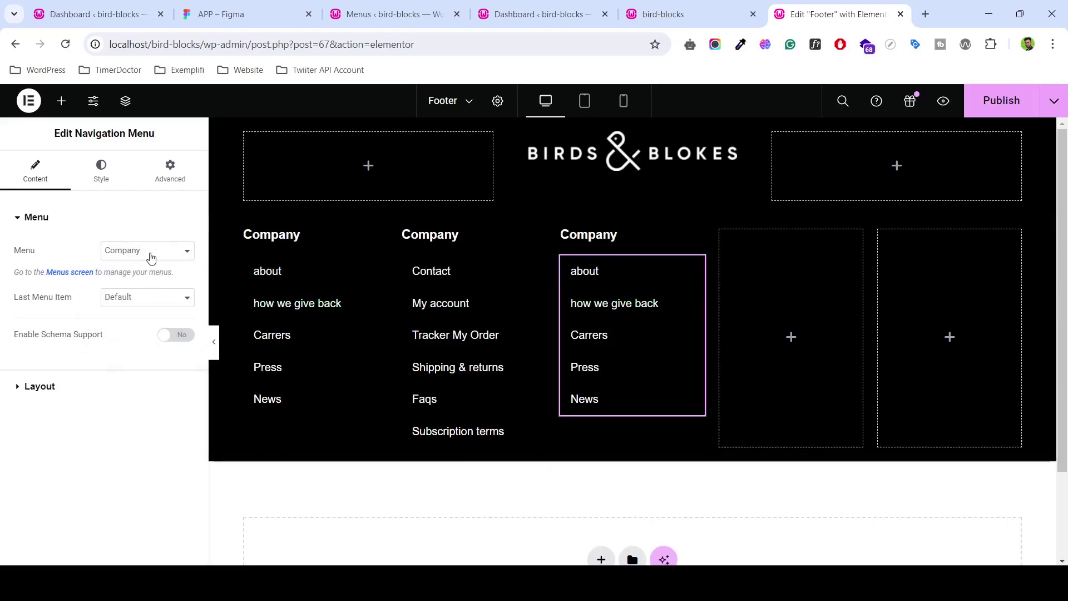
left_click(147, 251)
left_click(137, 286)
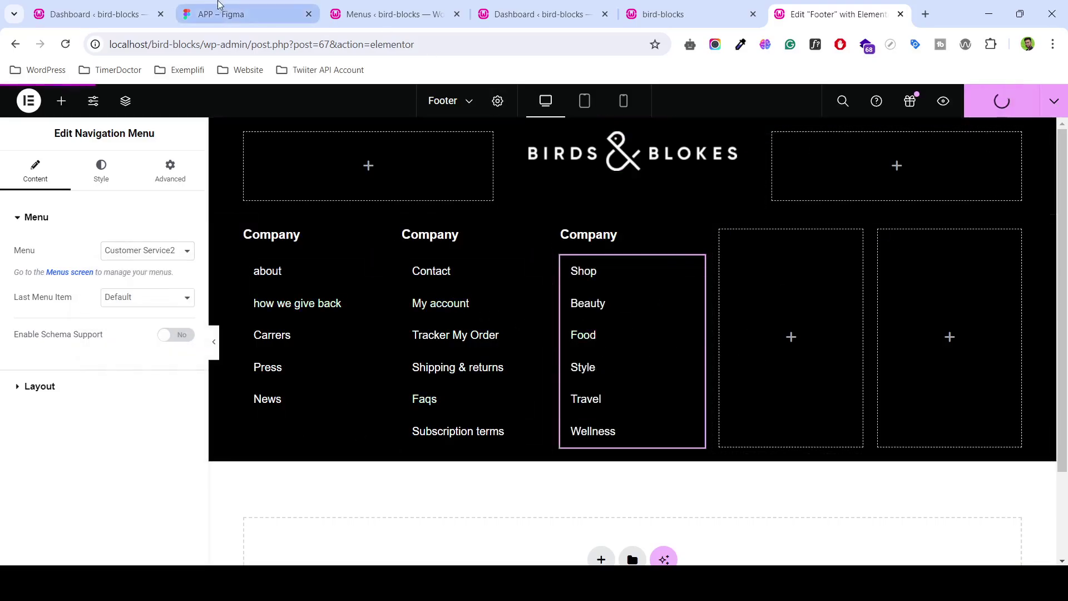
- Copy the CUSTOMER SERVICE heading text from Figma and select column two's heading
left_click(95, 14)
left_click(239, 14)
left_click(404, 287)
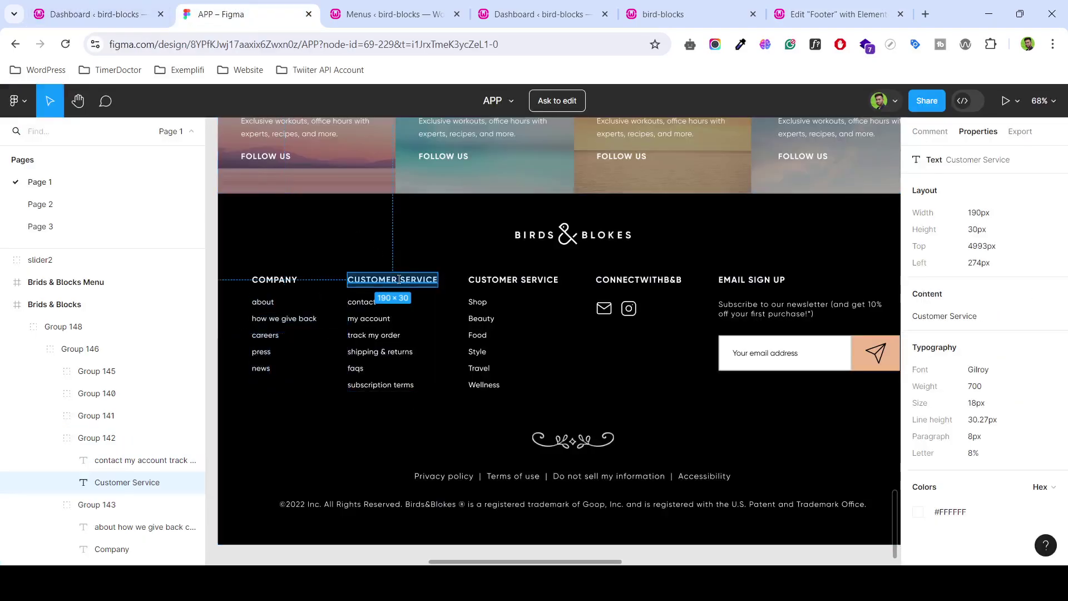
left_click(979, 213)
left_click(537, 14)
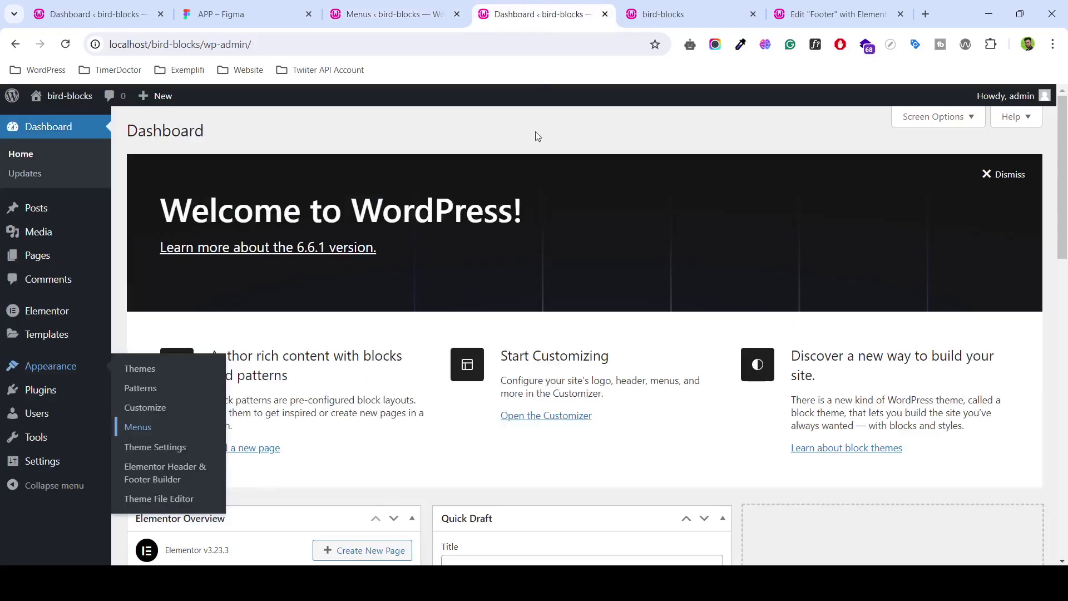
left_click(662, 14)
left_click(837, 14)
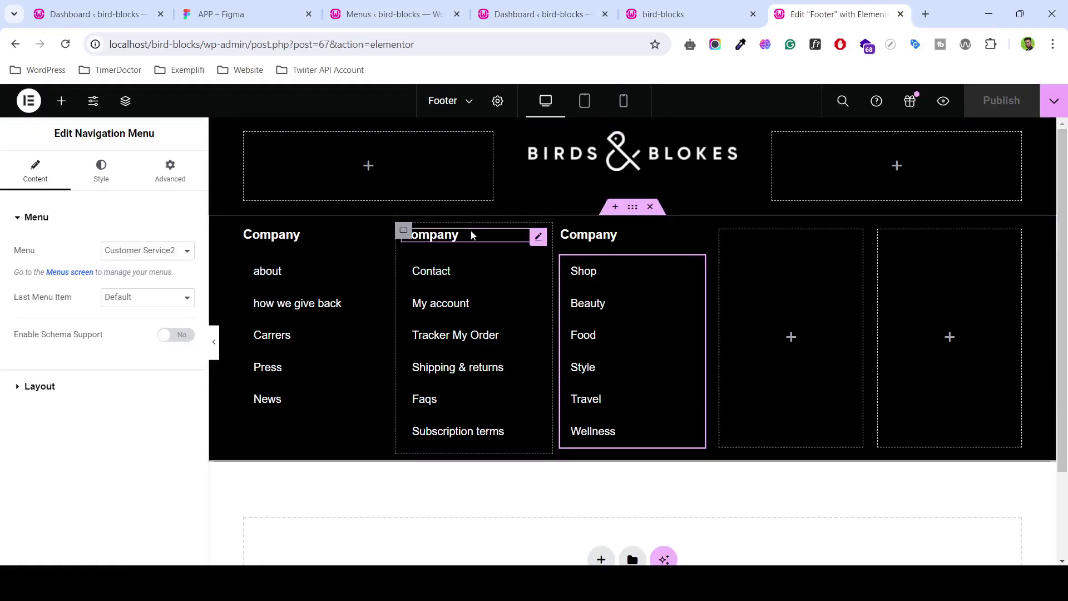
left_click(538, 238)
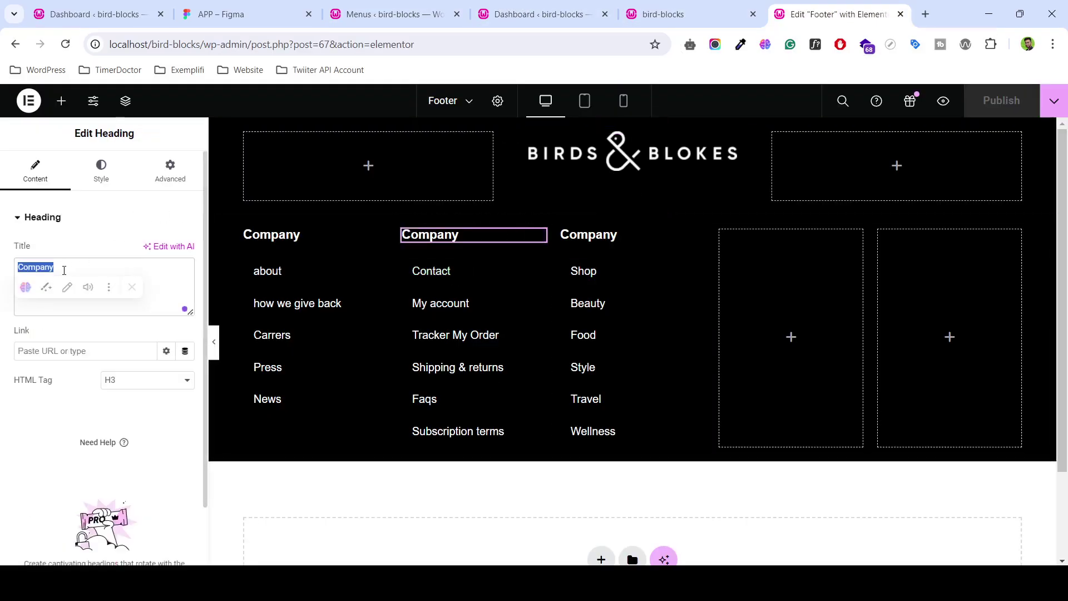
- Retitle column two's heading to Customer Service and look up the third heading in Figma
key("ctrl+v")
left_click(245, 14)
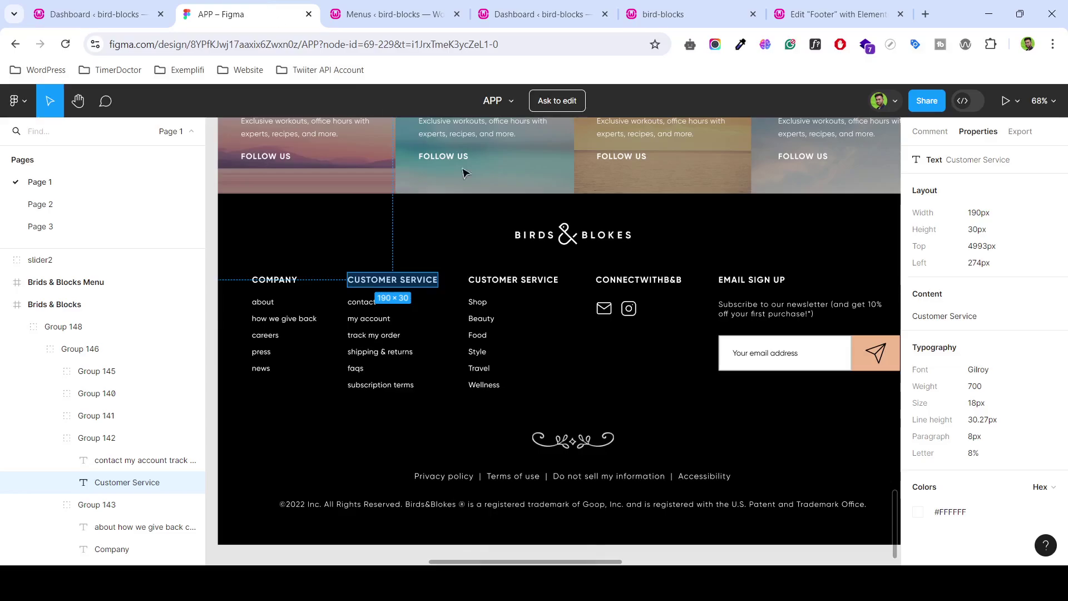
double_click(533, 284)
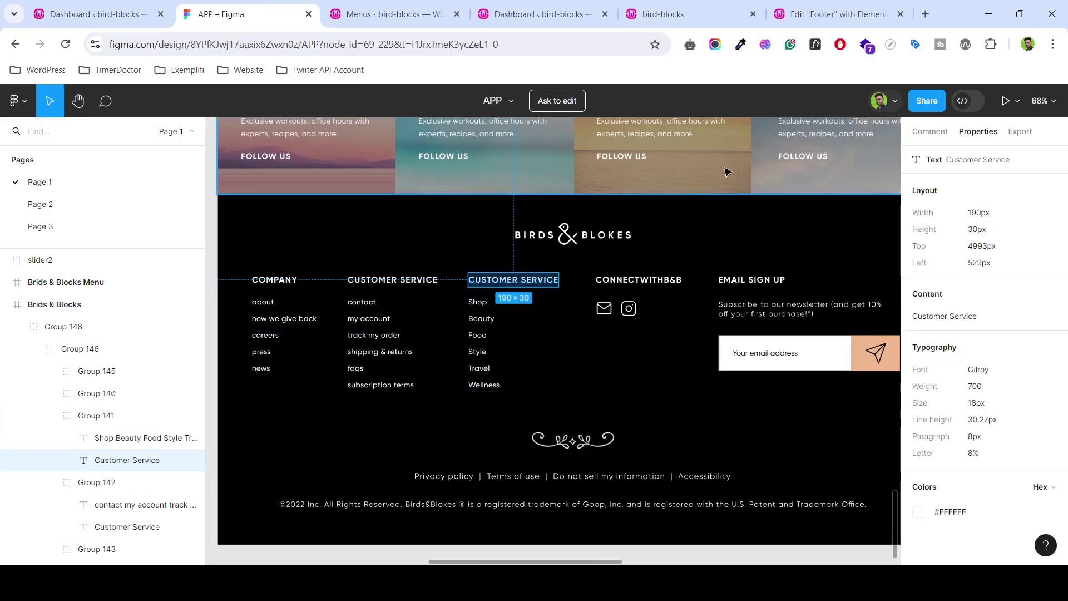
left_click(837, 14)
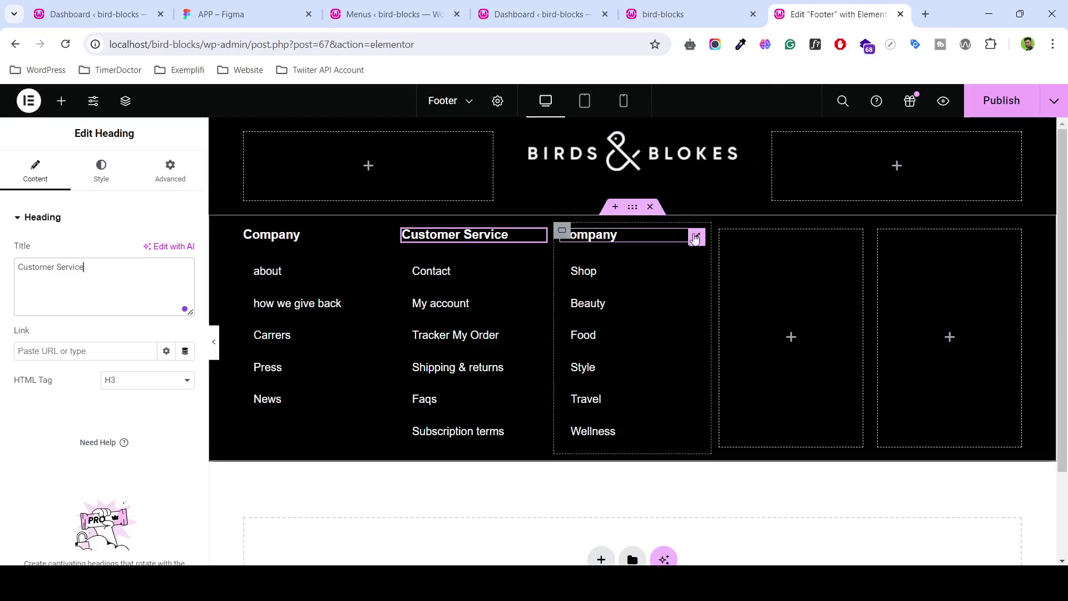
- Change the third column heading's title to Services
left_click(695, 238)
left_click(93, 284)
key("ctrl+a")
key("ctrl+v")
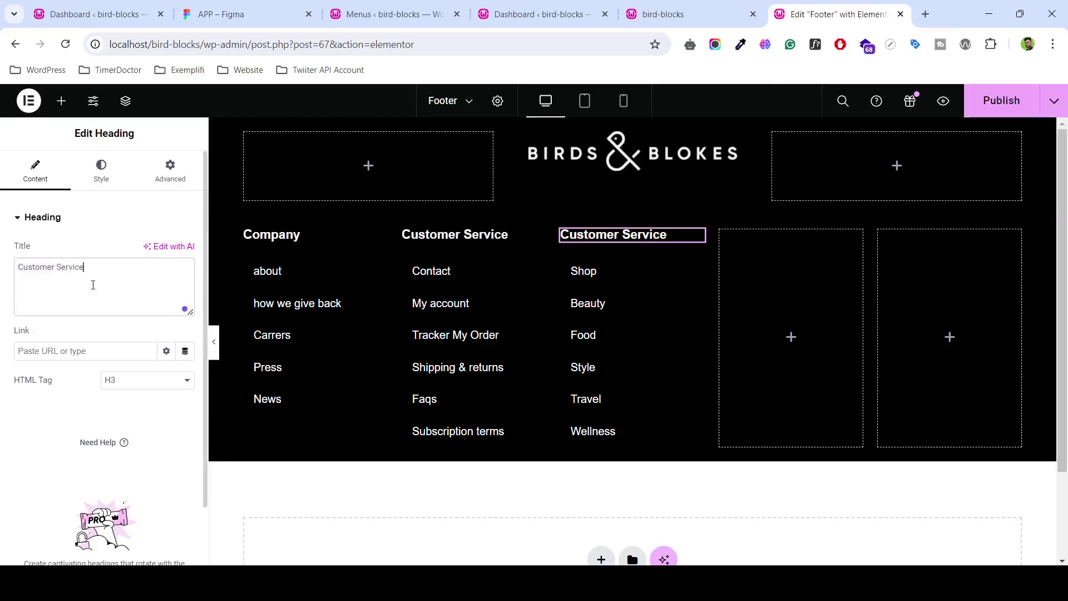
key("BackSpace")
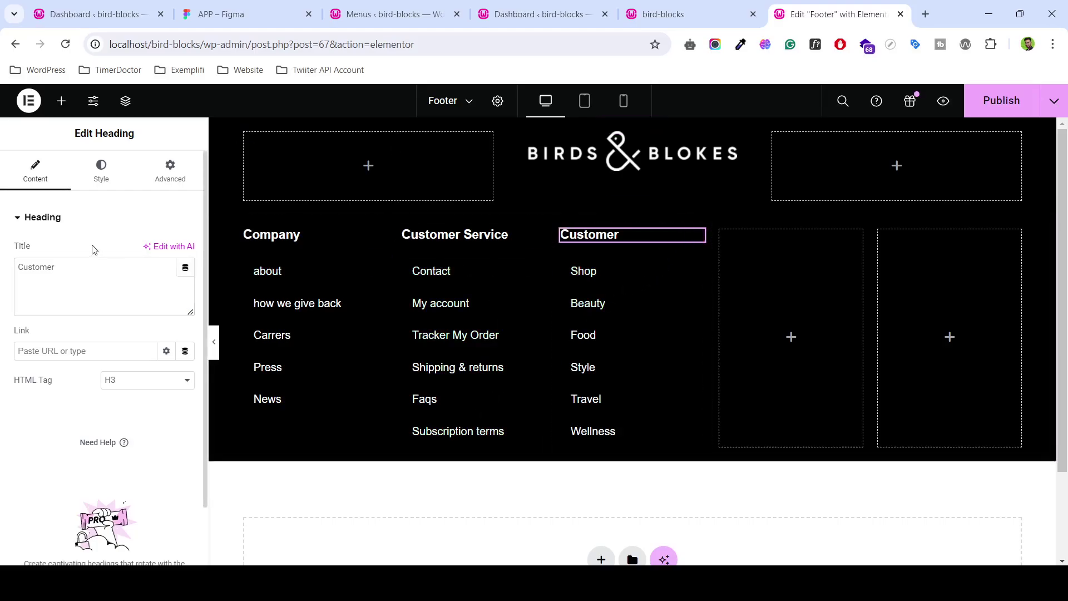
key("ctrl+a")
key("BackSpace")
type("Se")
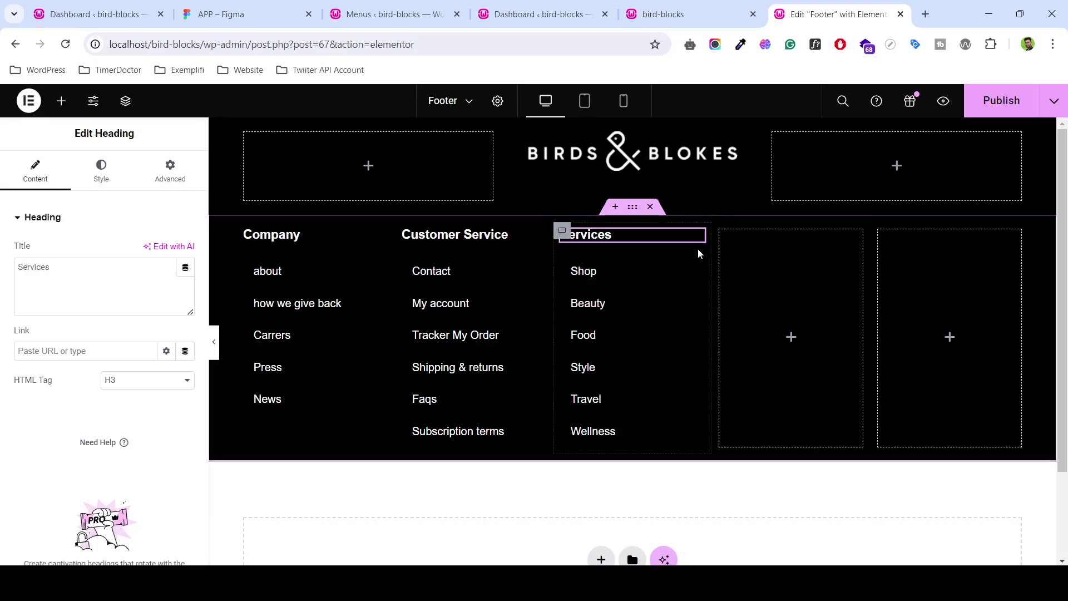
- Publish the footer changes and check the next heading in the design
left_click(999, 102)
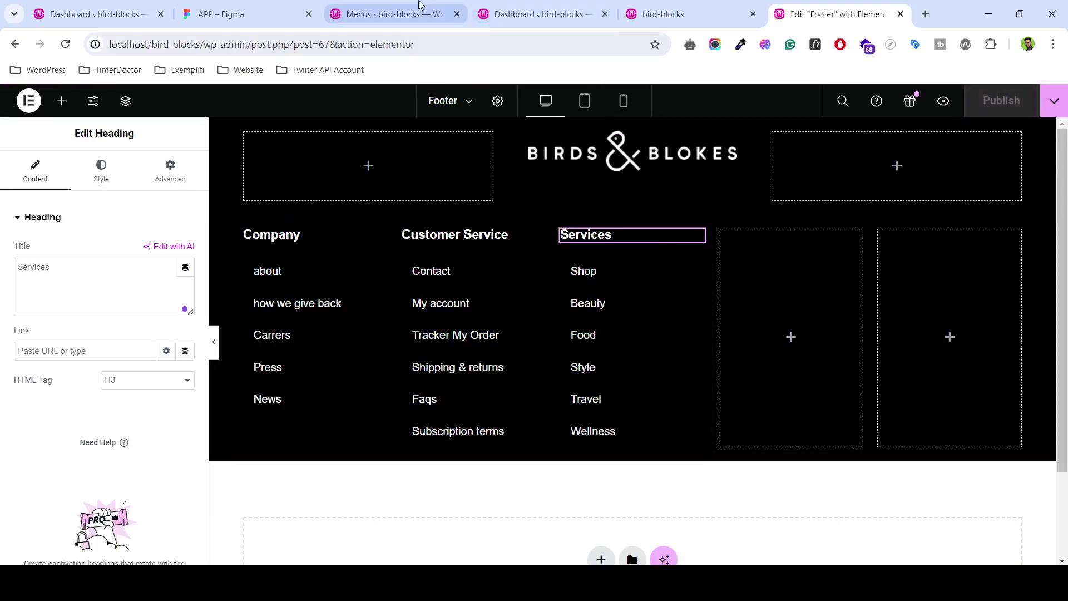
left_click(244, 14)
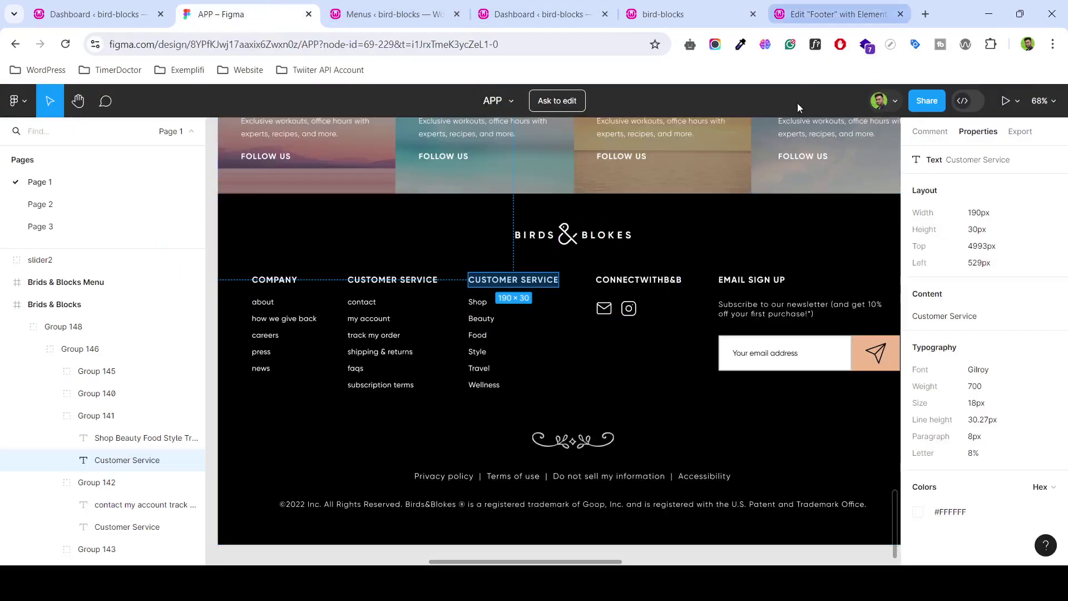
left_click(860, 8)
- Copy the Services heading into the empty fourth column
right_click(697, 236)
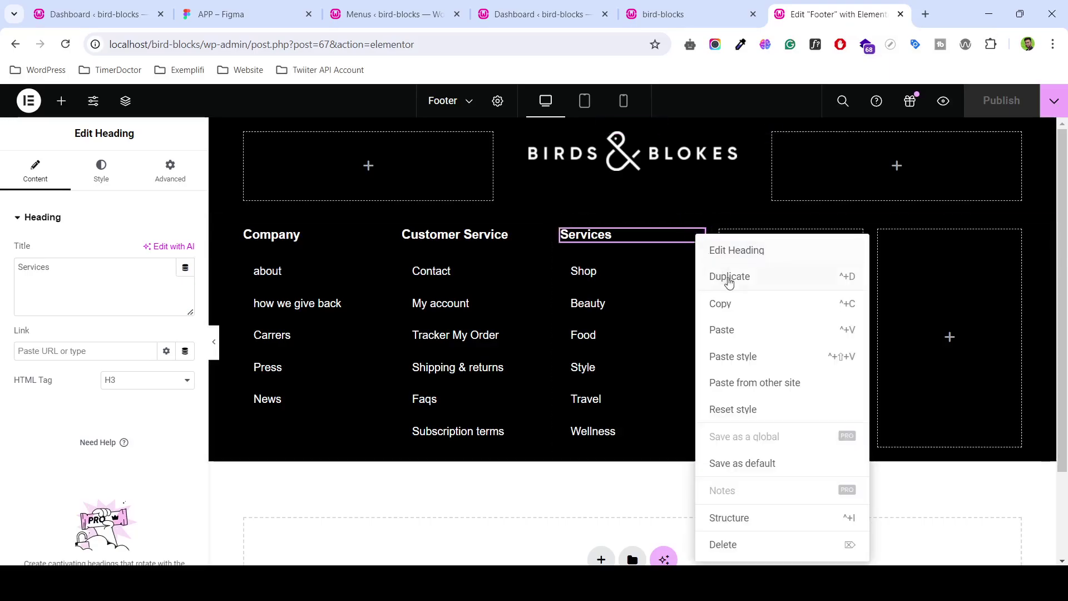
left_click(741, 308)
right_click(782, 257)
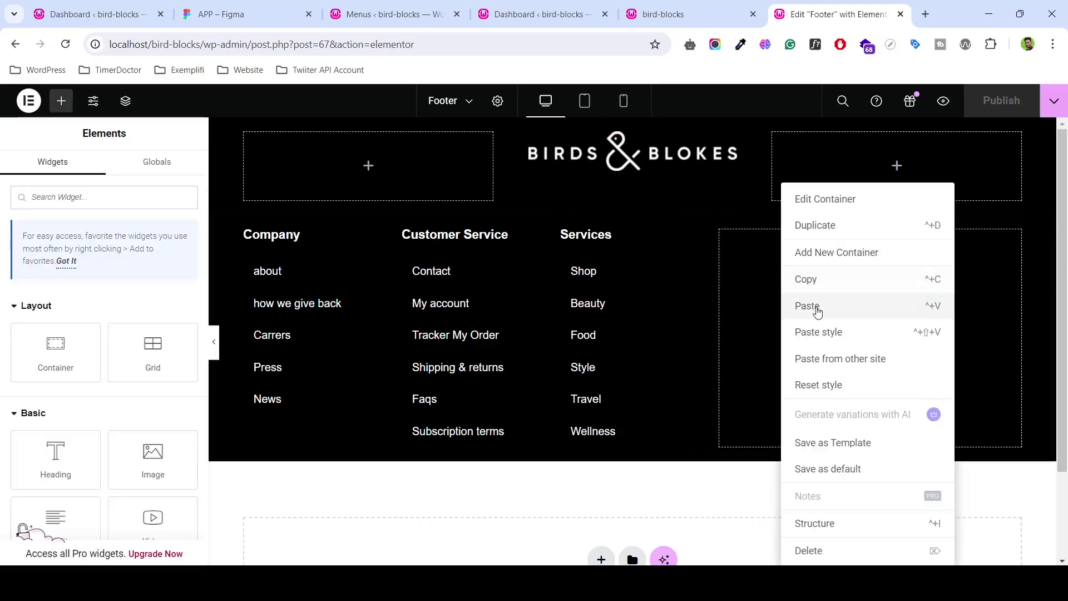
left_click(815, 308)
- Retitle the fourth column heading to ConnectWithB&B, copied from the Figma design
left_click(245, 14)
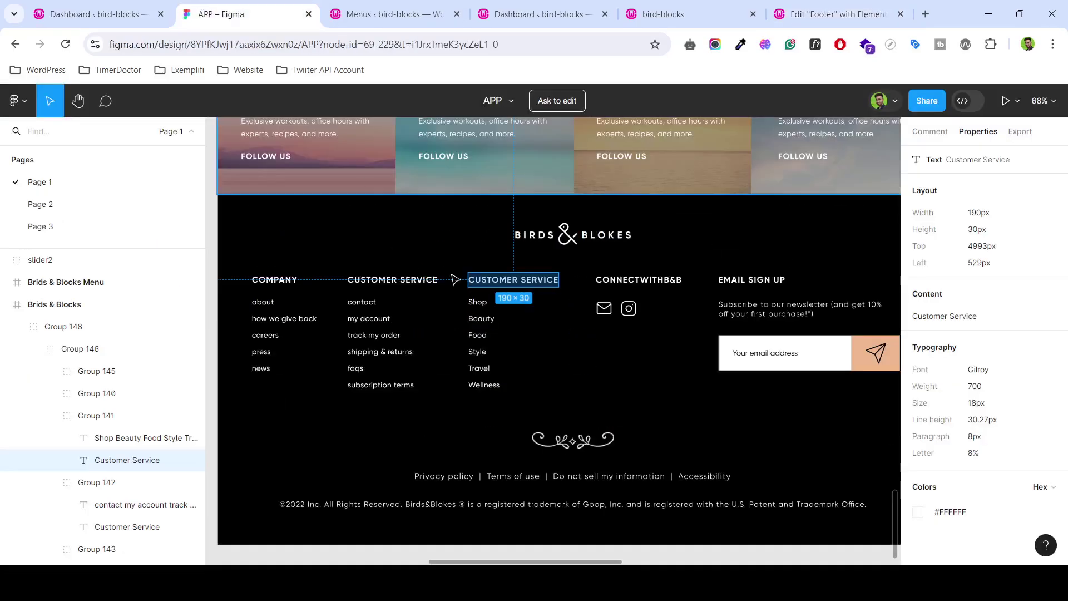
left_click(978, 161)
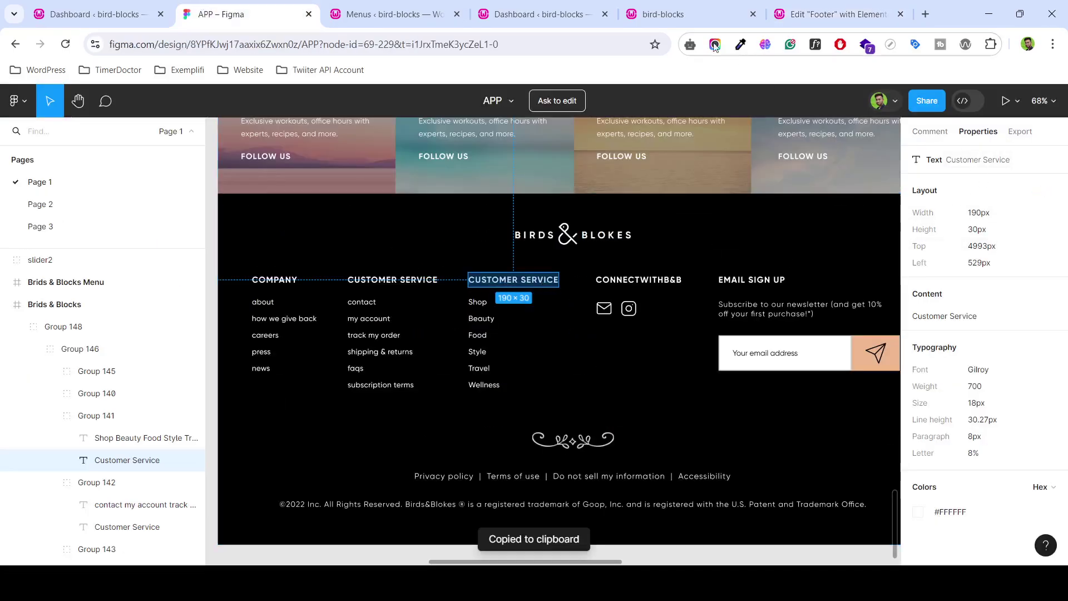
left_click(638, 279)
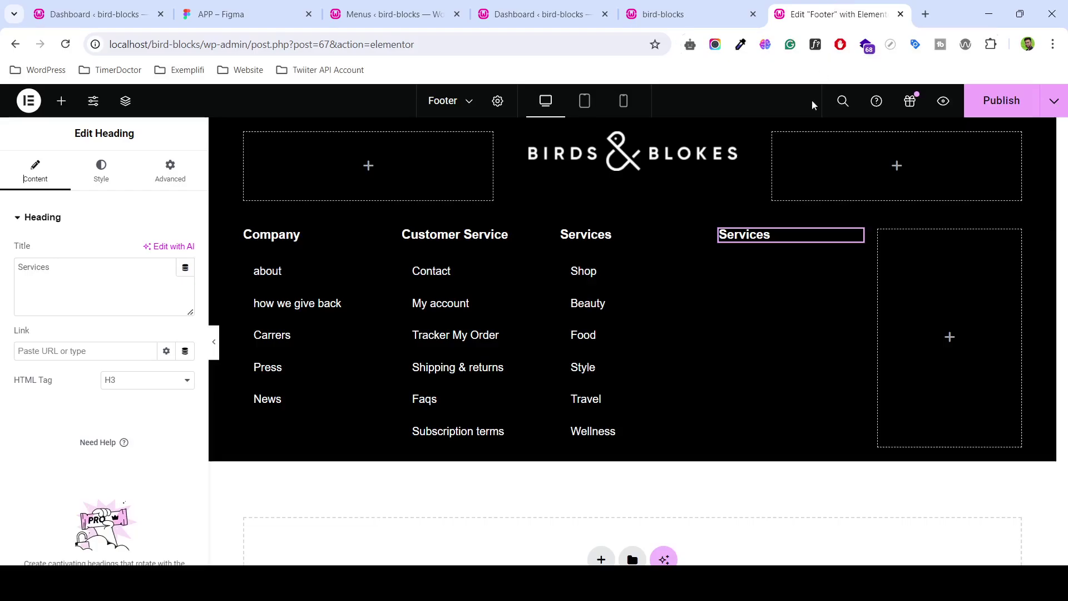
left_click(834, 14)
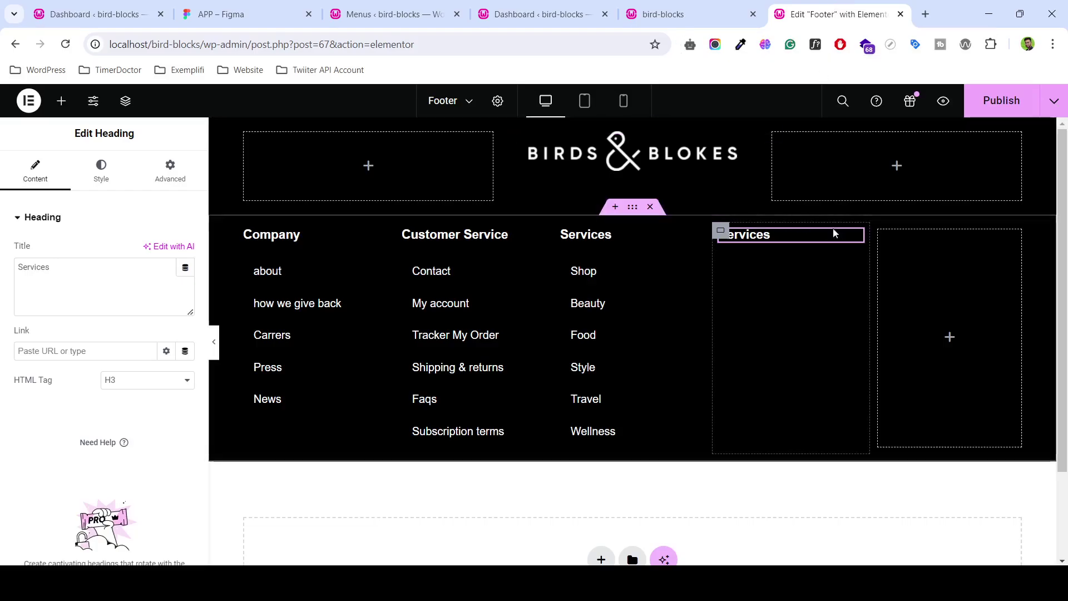
left_click(123, 265)
key("ctrl+a")
key("ctrl+v")
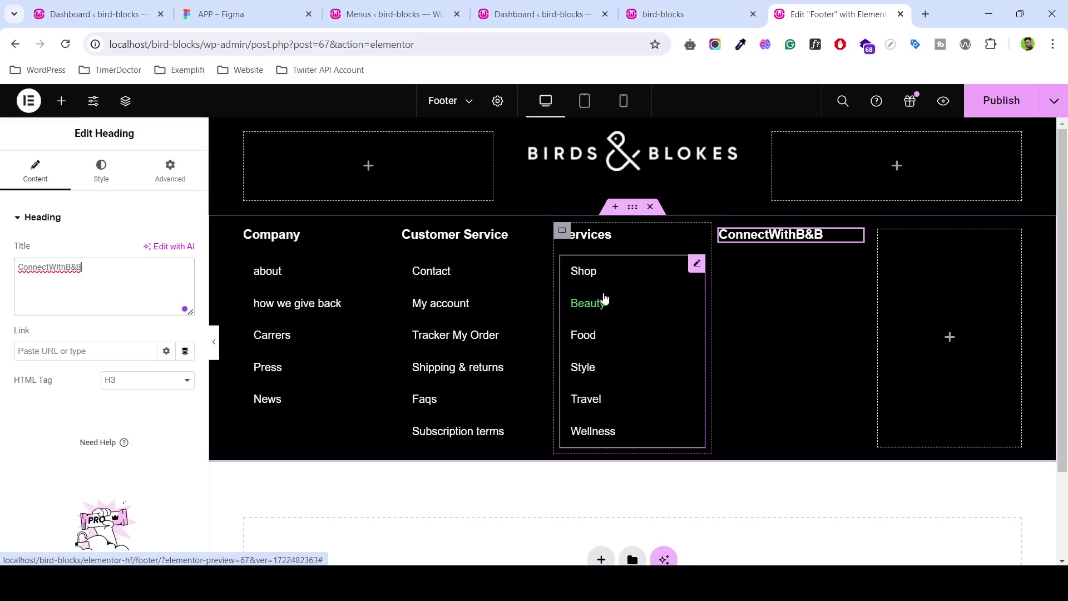
left_click(61, 100)
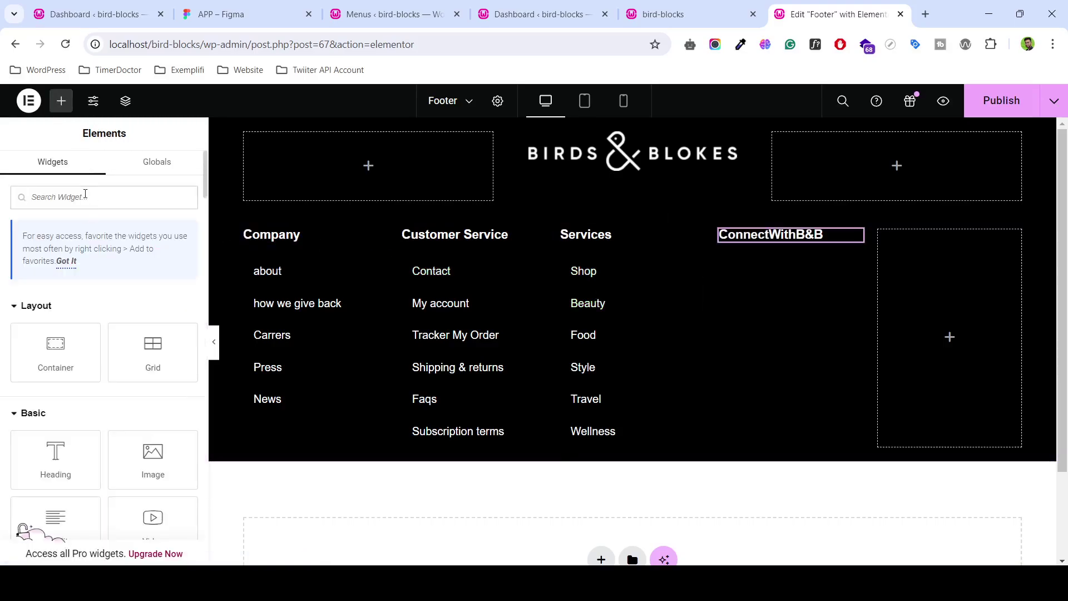
- Place a Social Icons widget (Facebook, Twitter, YouTube) under ConnectWithB&B and compare it with the Figma design
type("social")
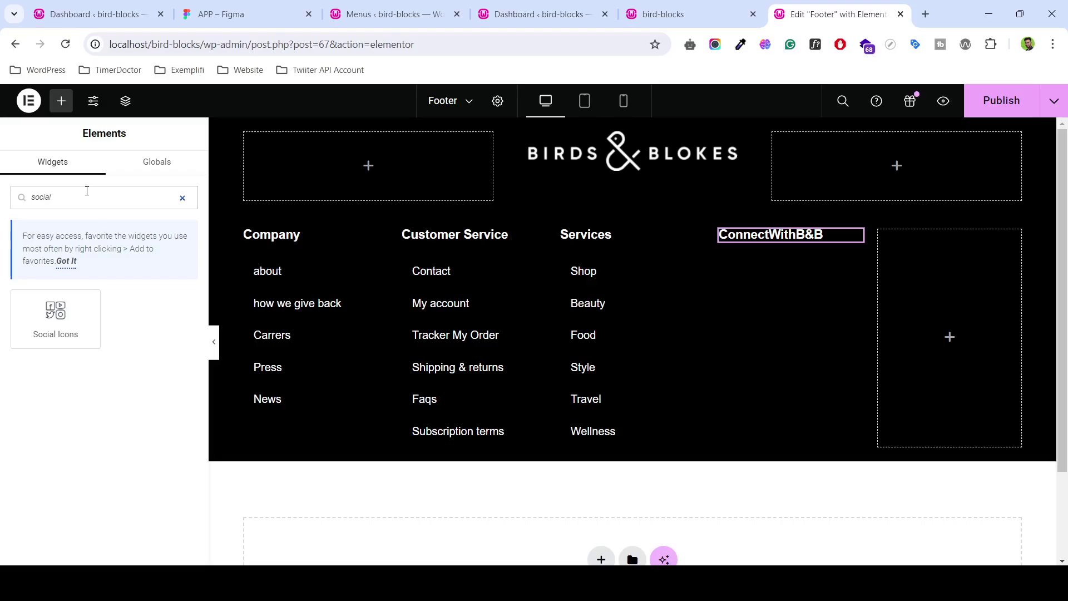
mouse_move(41, 344)
left_mouse_down()
mouse_move(808, 257)
mouse_move(762, 245)
mouse_move(789, 238)
left_mouse_up()
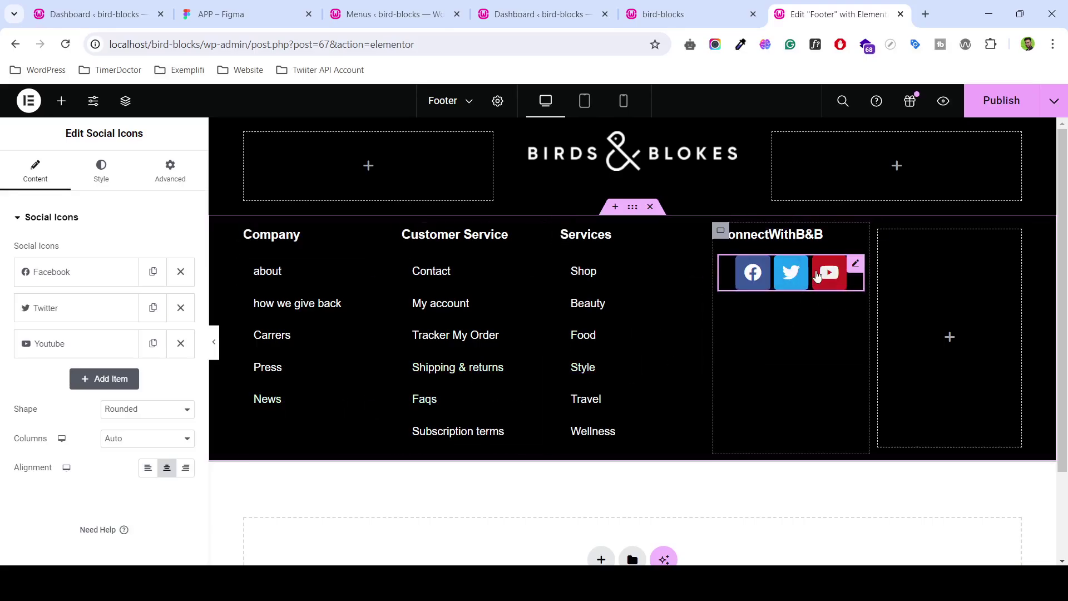
left_click(215, 8)
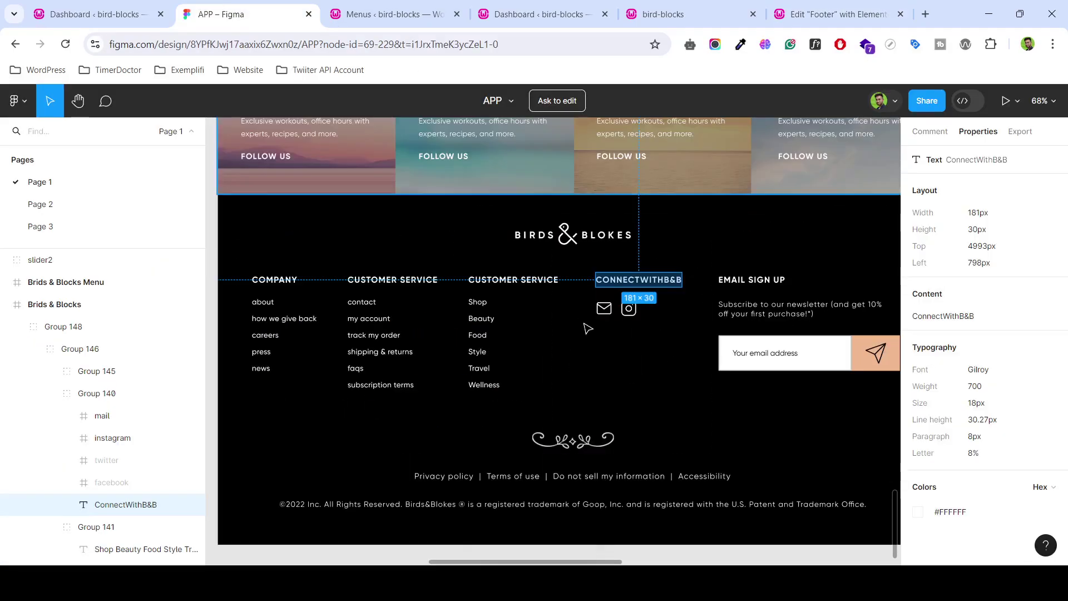
scroll(612, 333, "up", 2, "ctrl")
scroll(610, 314, "up", 2, "ctrl")
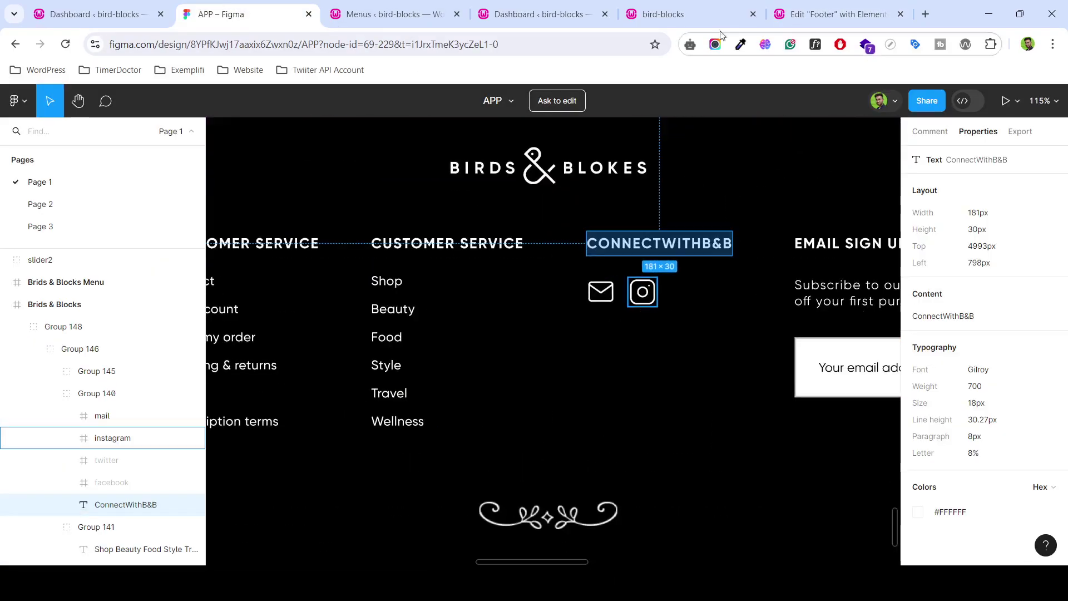
left_click(835, 14)
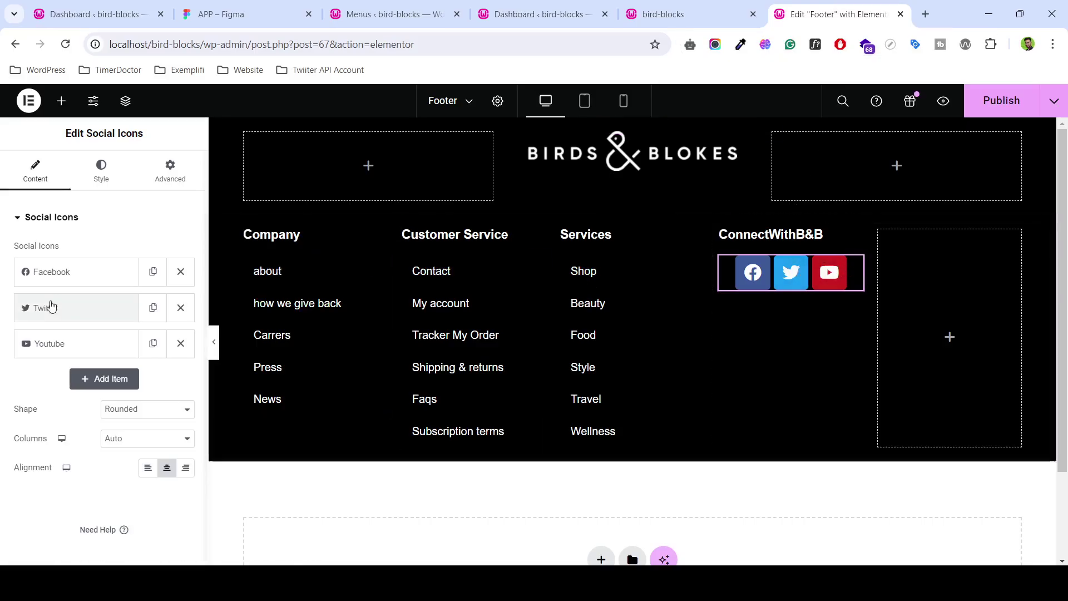
- Expand the Facebook icon item and bring up its Color options
left_click(79, 276)
scroll(103, 351, "down", 1)
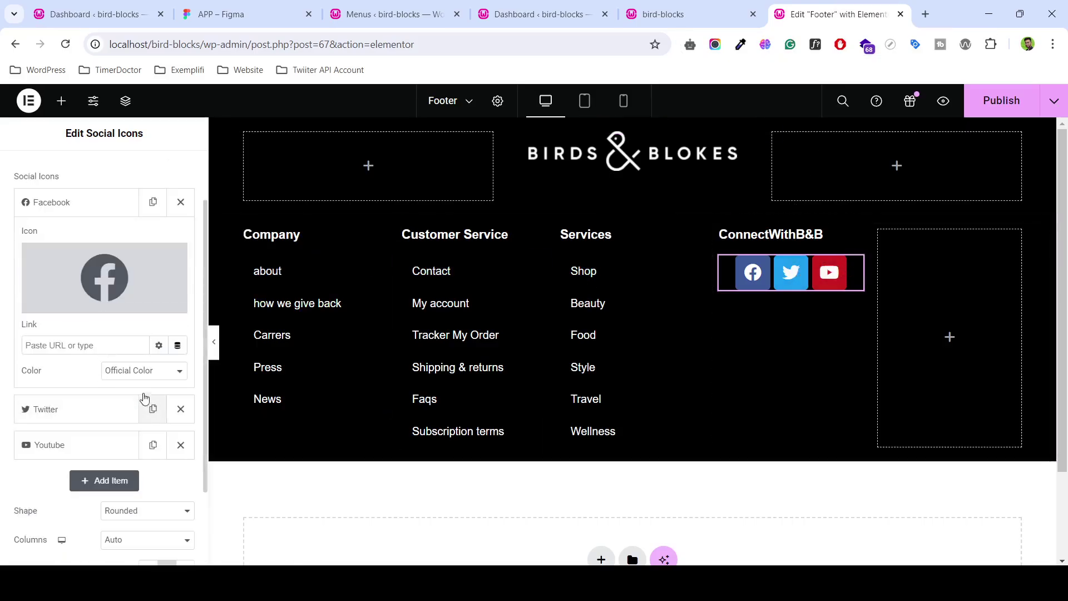
left_click(148, 373)
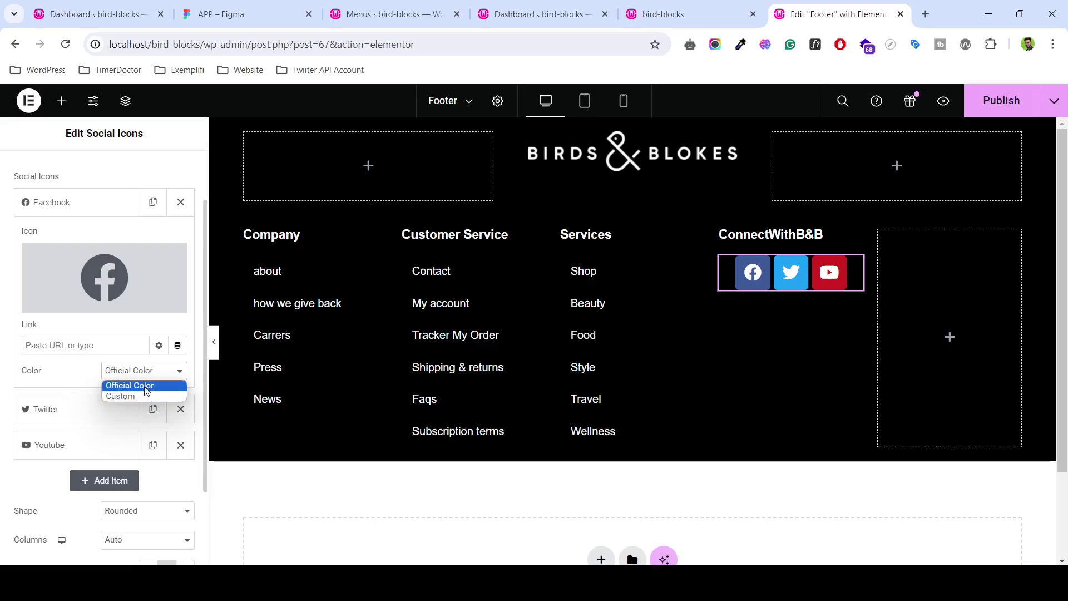
- Set the Facebook icon's Color to Custom with a fully transparent primary colour, #02010100
left_click(143, 385)
left_click(144, 371)
left_click(142, 397)
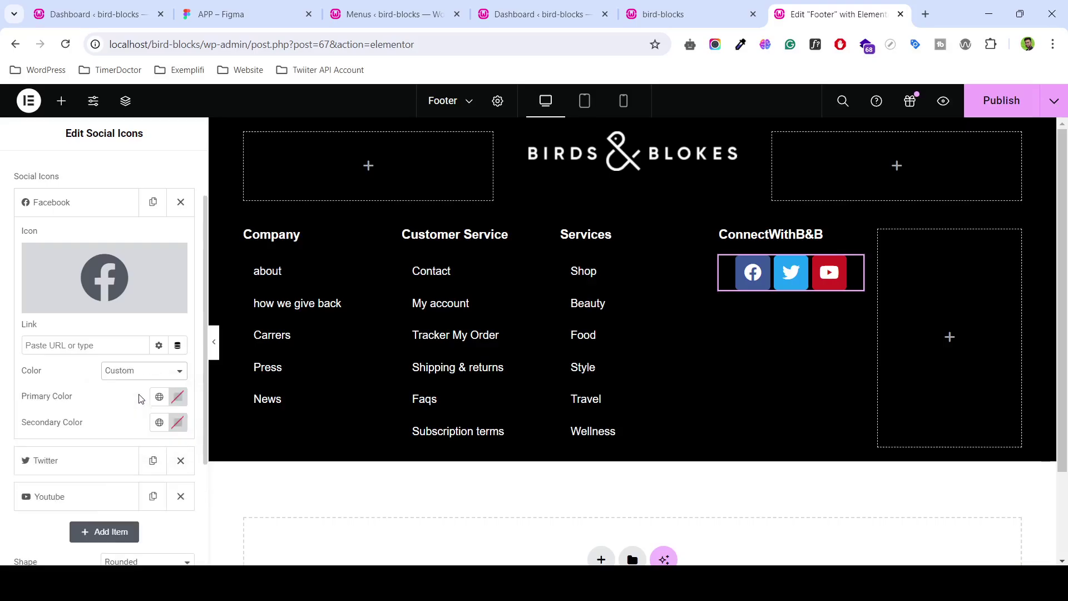
left_click(178, 397)
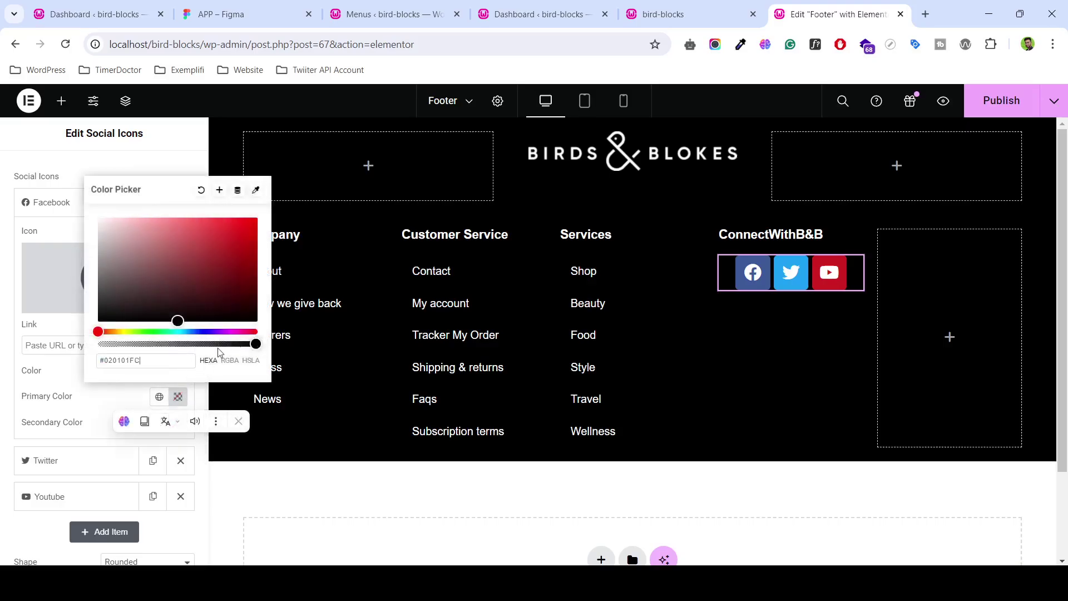
left_click_drag(219, 351, 72, 343)
left_click(177, 365)
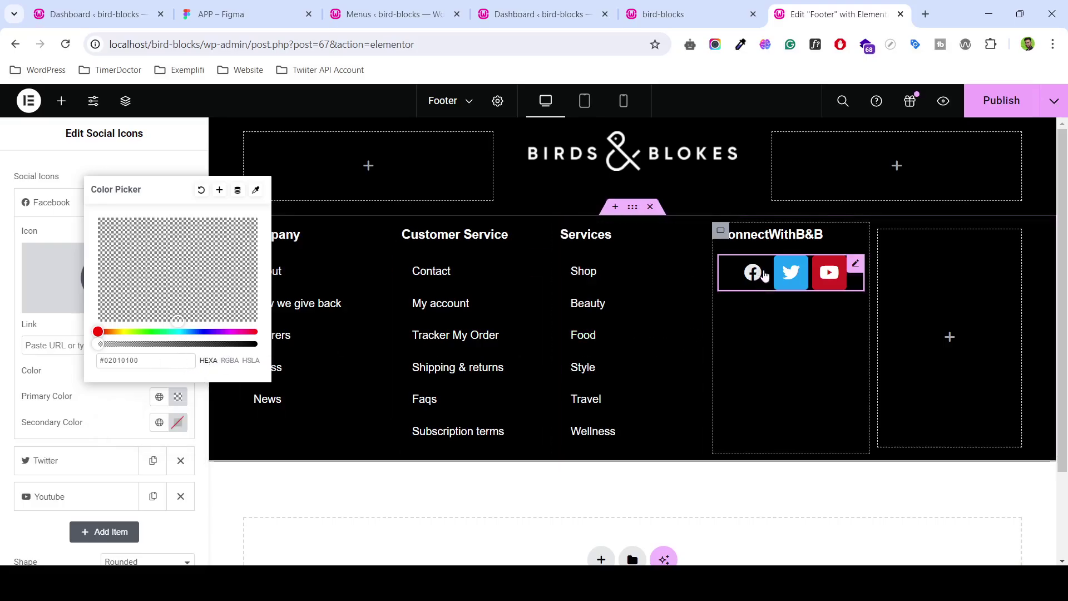
left_click(44, 280)
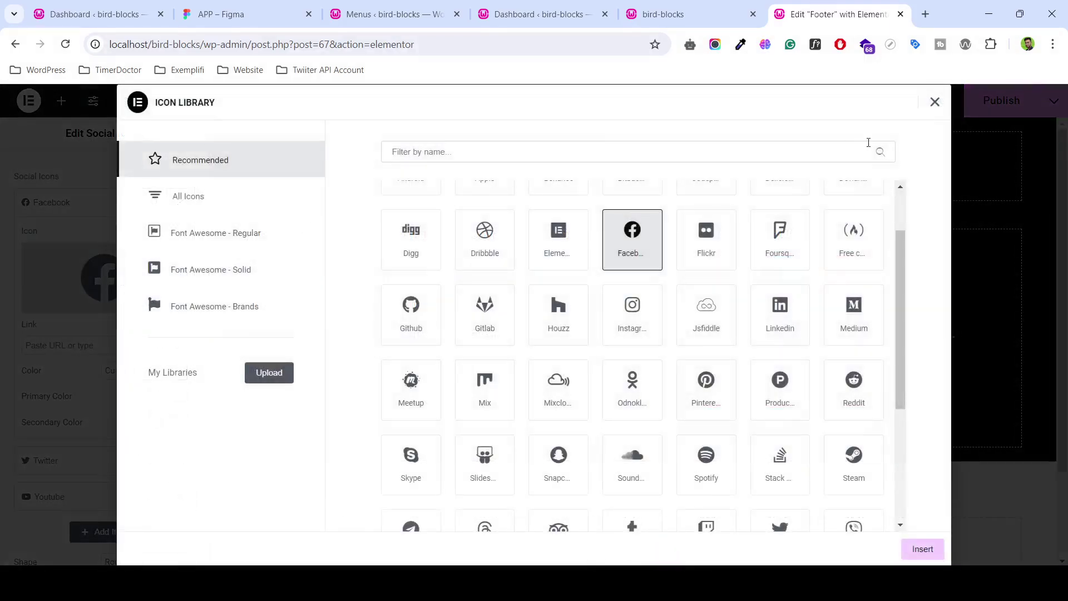
left_click(936, 102)
mouse_move(104, 279)
left_click(147, 303)
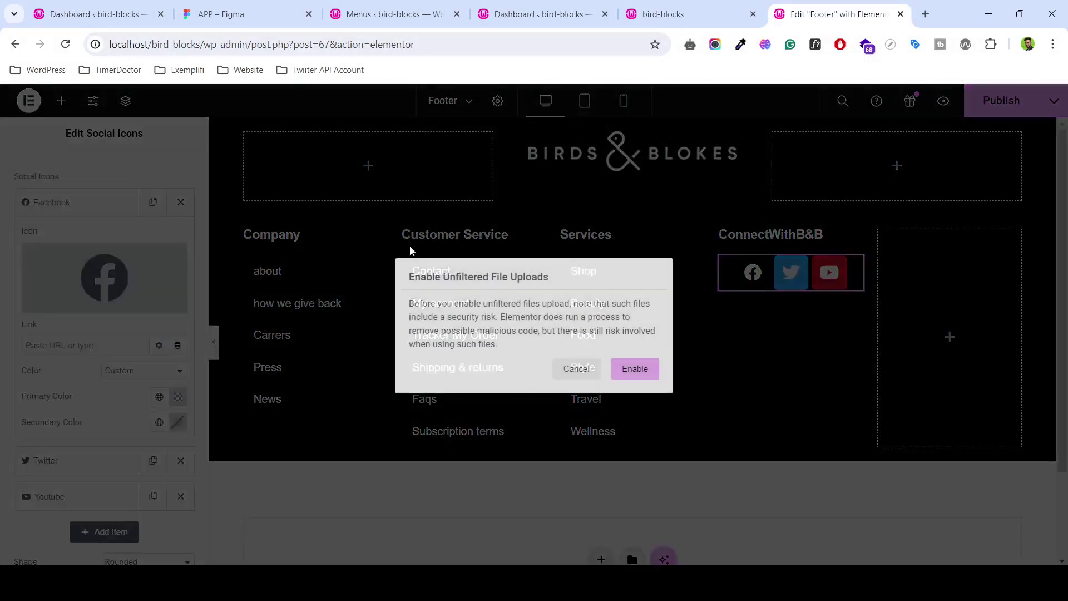
left_click(576, 368)
left_click(66, 303)
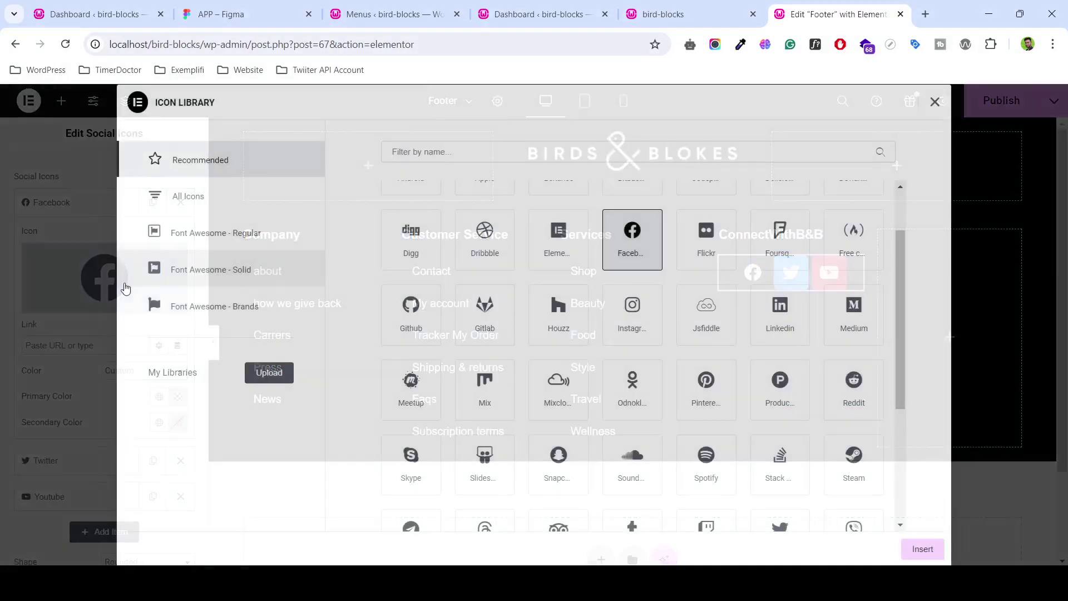
type("mai")
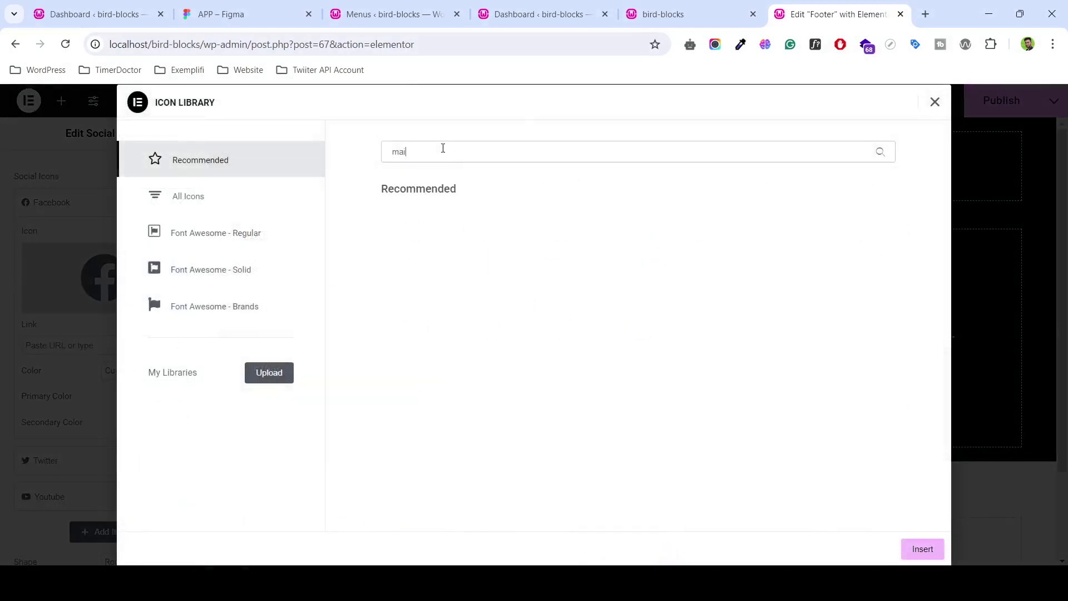
key("BackSpace")
key("BackSpace")
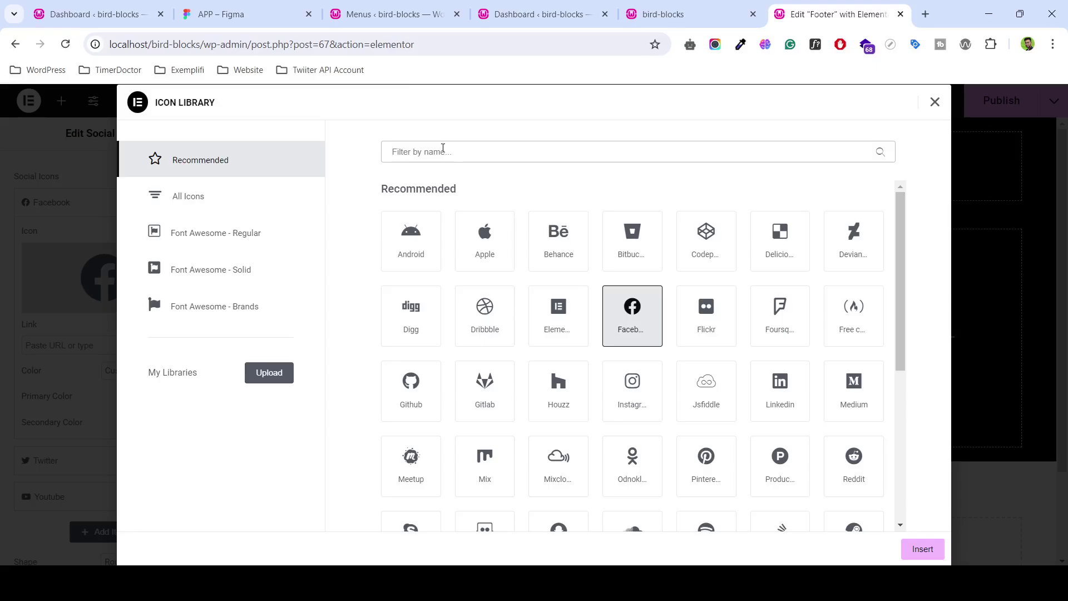
type("mai")
key("BackSpace")
key("BackSpace")
key("BackSpace")
type("se")
key("BackSpace")
key("BackSpace")
type("me")
key("BackSpace")
key("BackSpace")
left_click(209, 199)
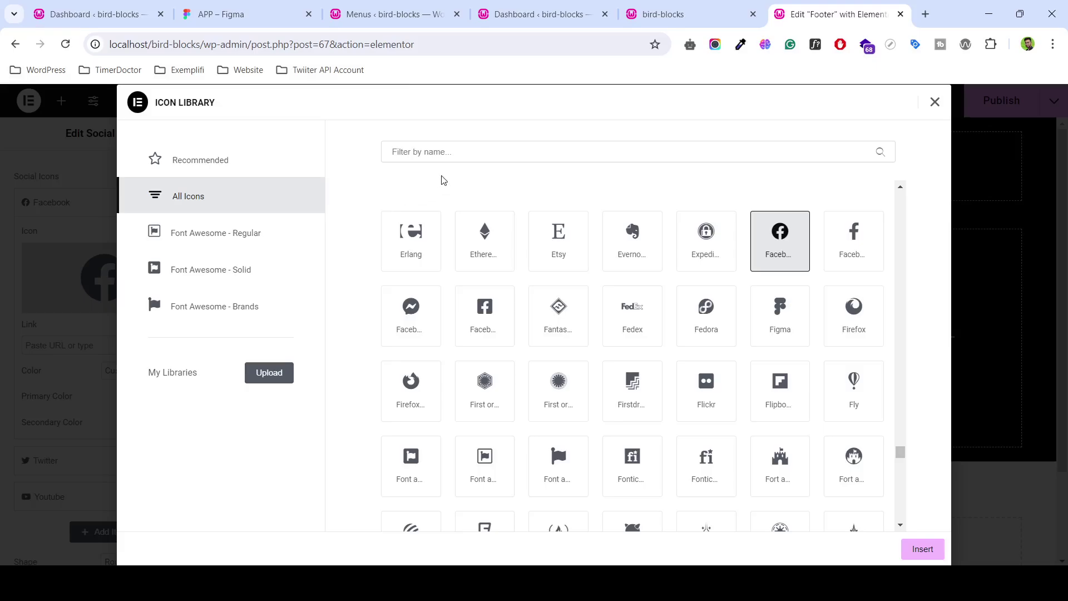
type("mail")
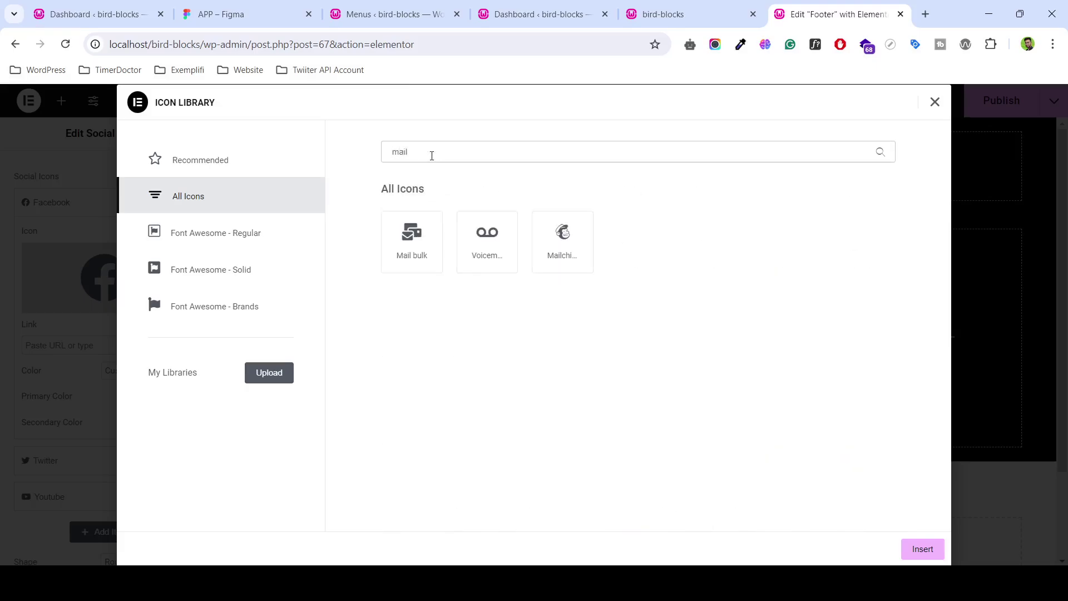
key("BackSpace")
key("BackSpace")
key("BackSpace")
key("BackSpace")
type("me")
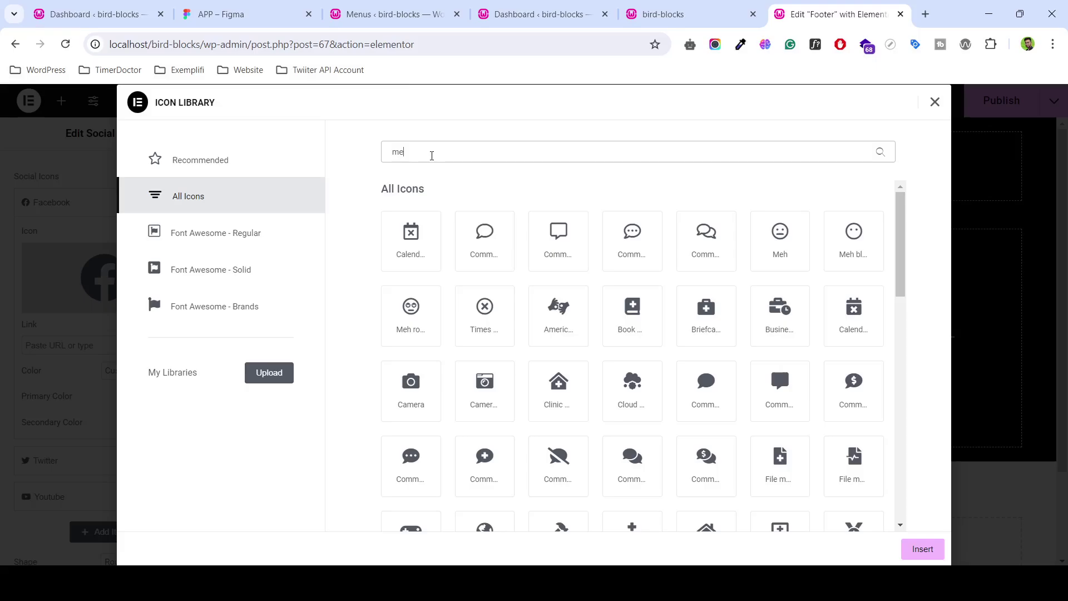
type("s")
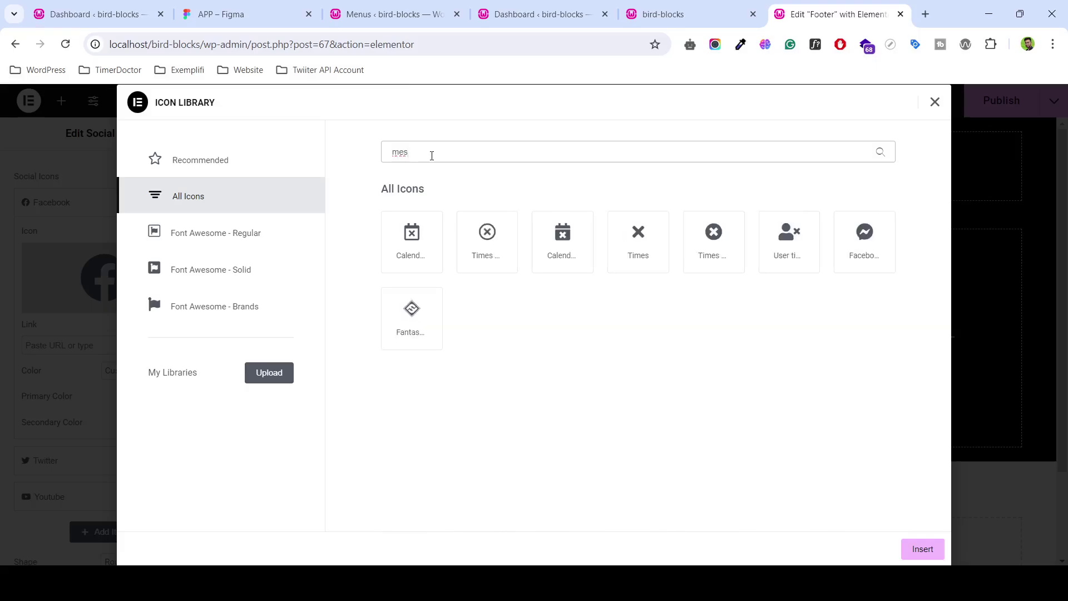
type("ss")
key("BackSpace")
key("BackSpace")
key("BackSpace")
key("BackSpace")
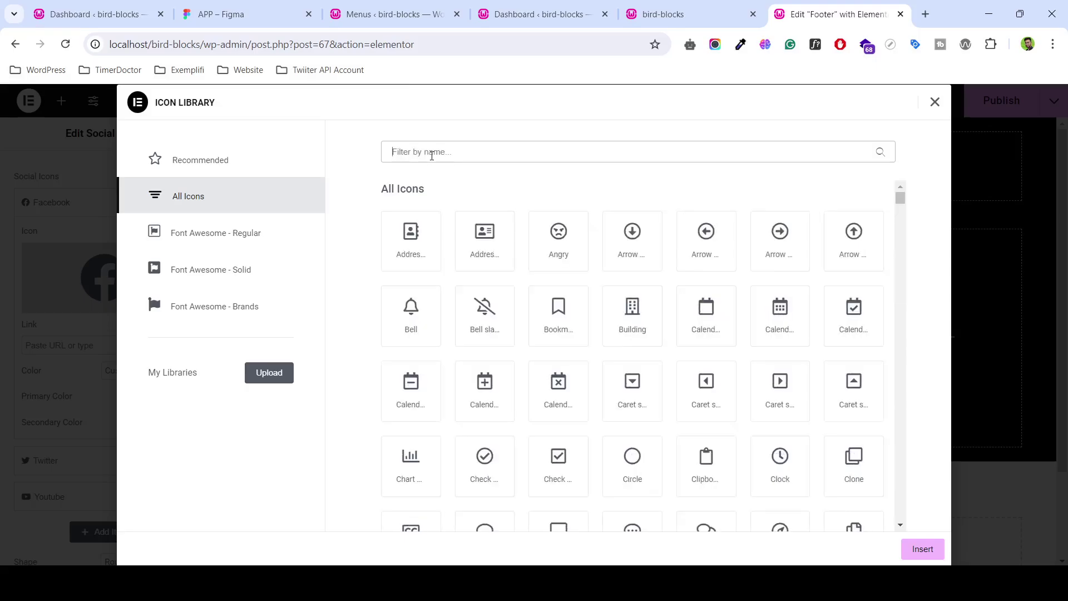
left_click(936, 103)
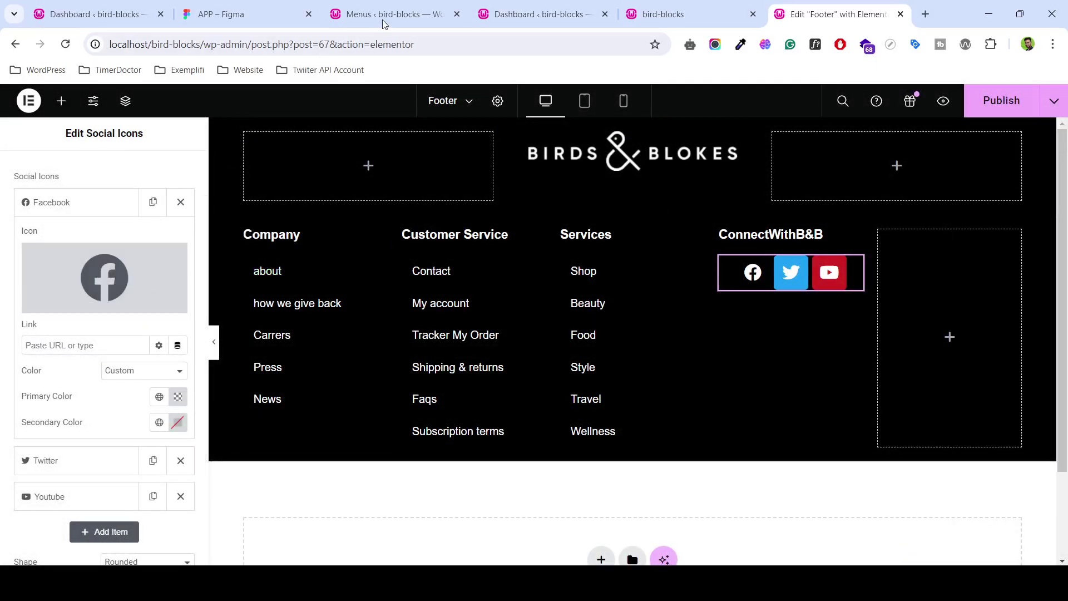
- In Figma, drill into the ConnectWithB&B group and select the whole mail icon frame
left_click(252, 12)
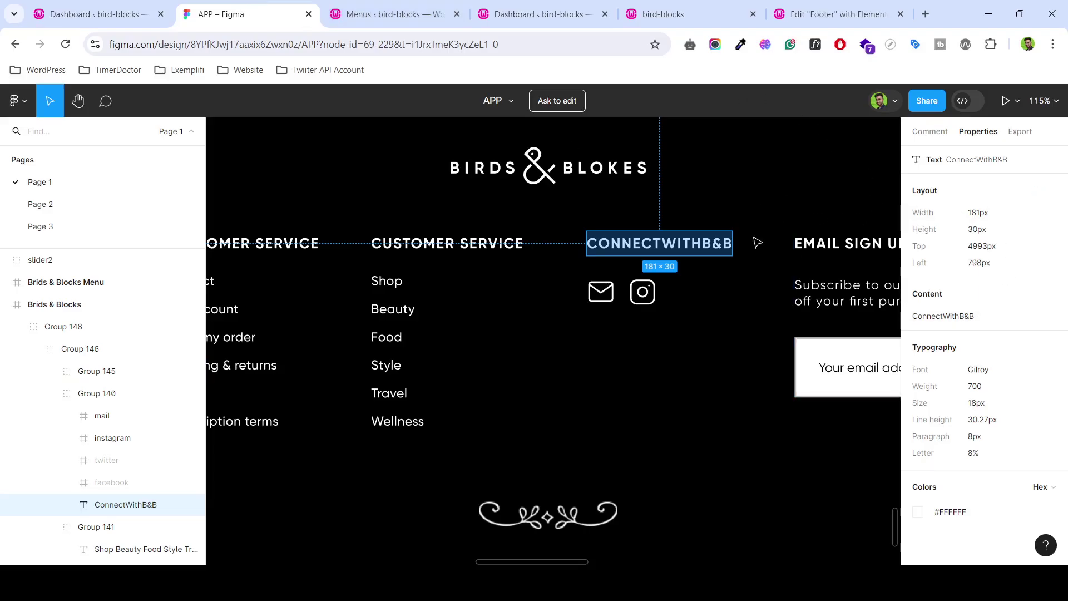
double_click(611, 293)
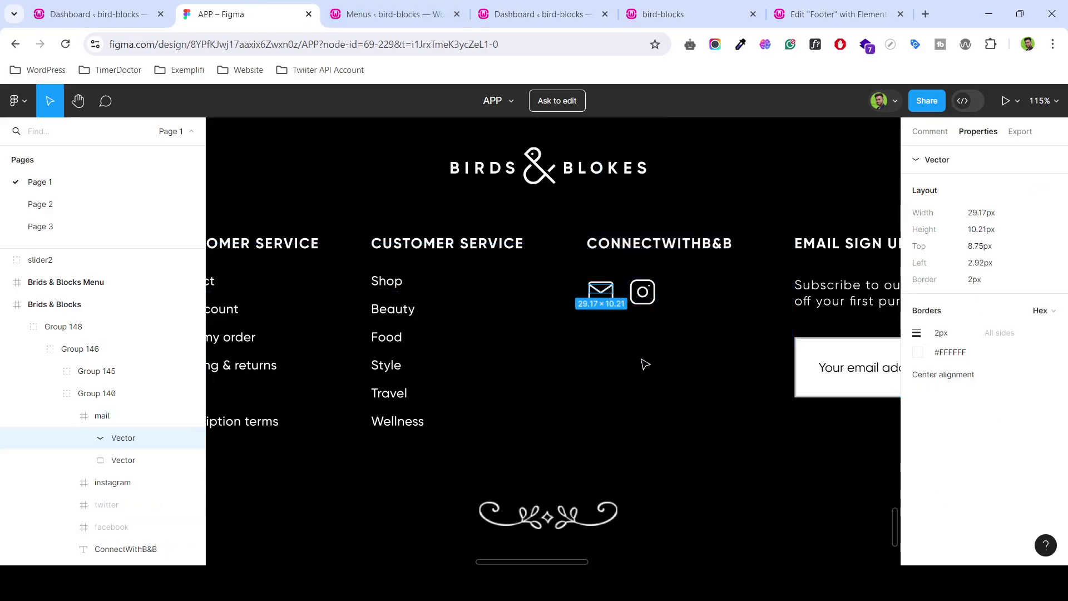
left_click(606, 305)
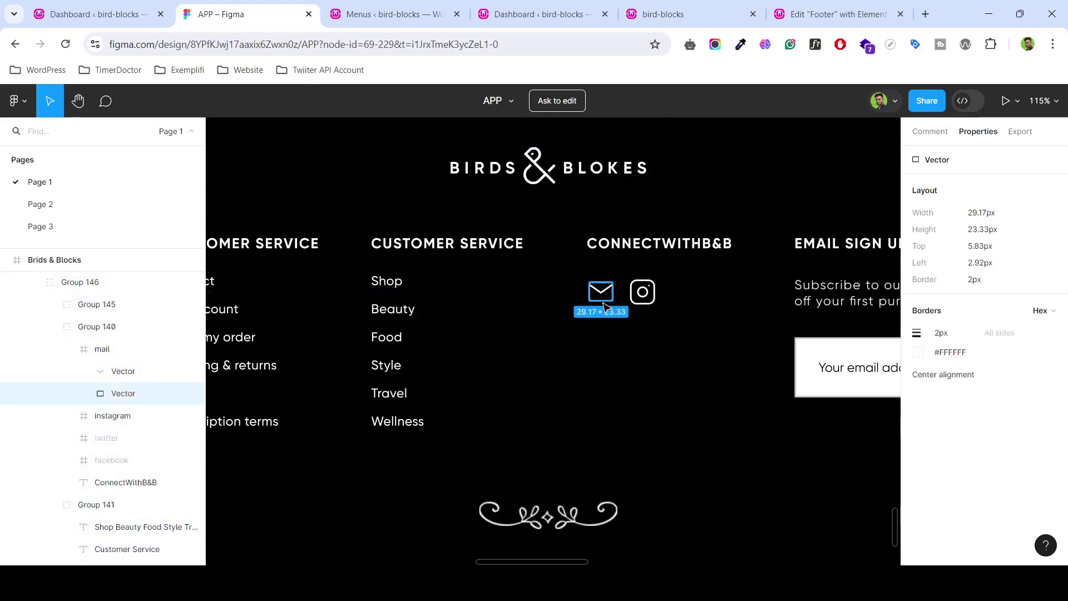
left_click(637, 342)
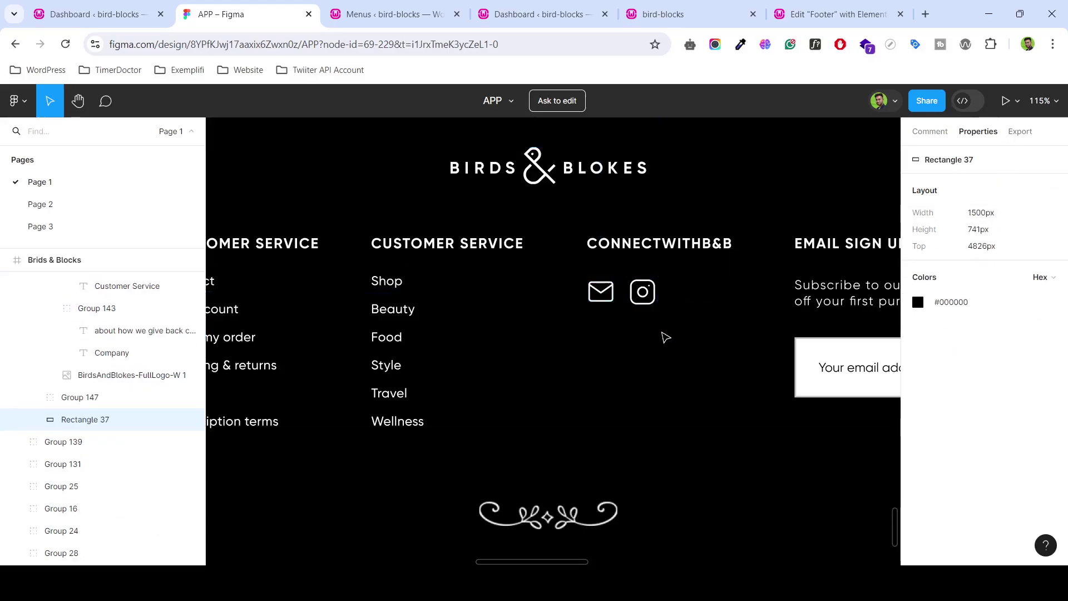
scroll(663, 333, "up", 3)
left_click(598, 297)
double_click(596, 293)
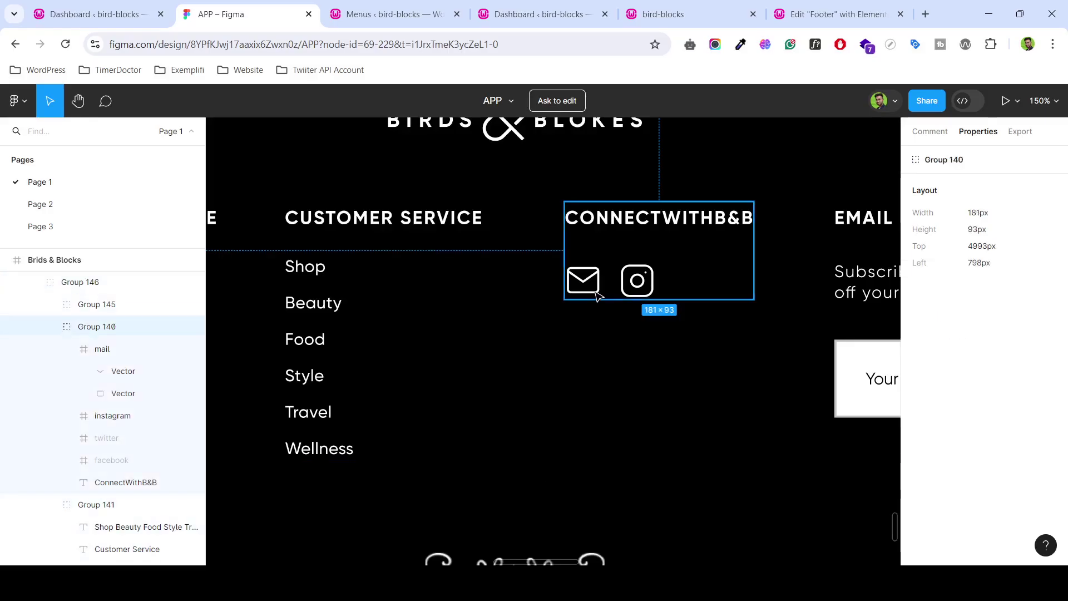
double_click(590, 286)
- Export the mail icon as a 2x PNG, mail.png
left_click(1021, 134)
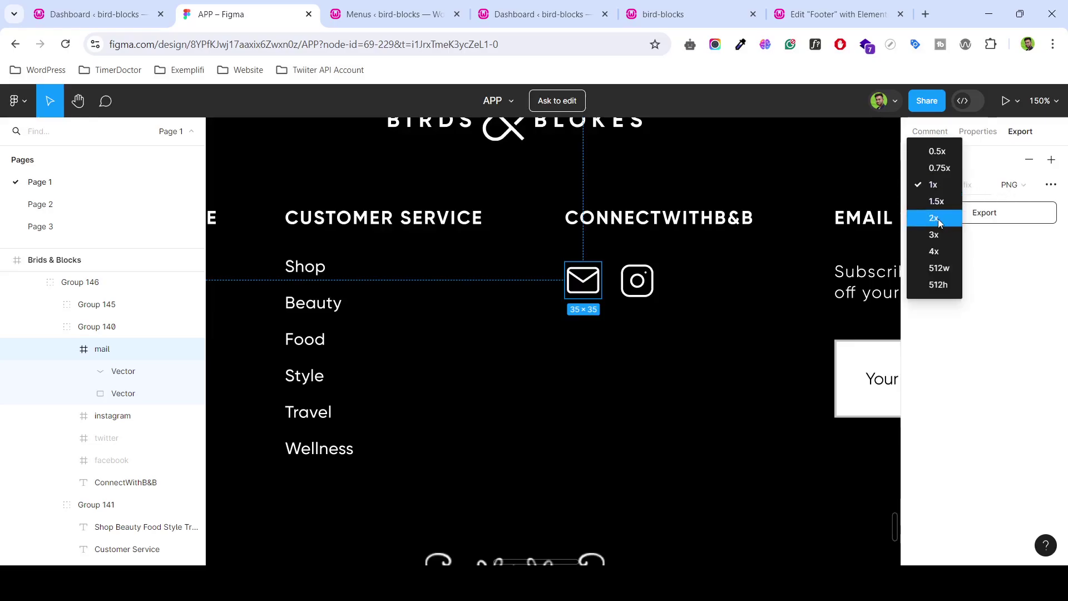
left_click(938, 218)
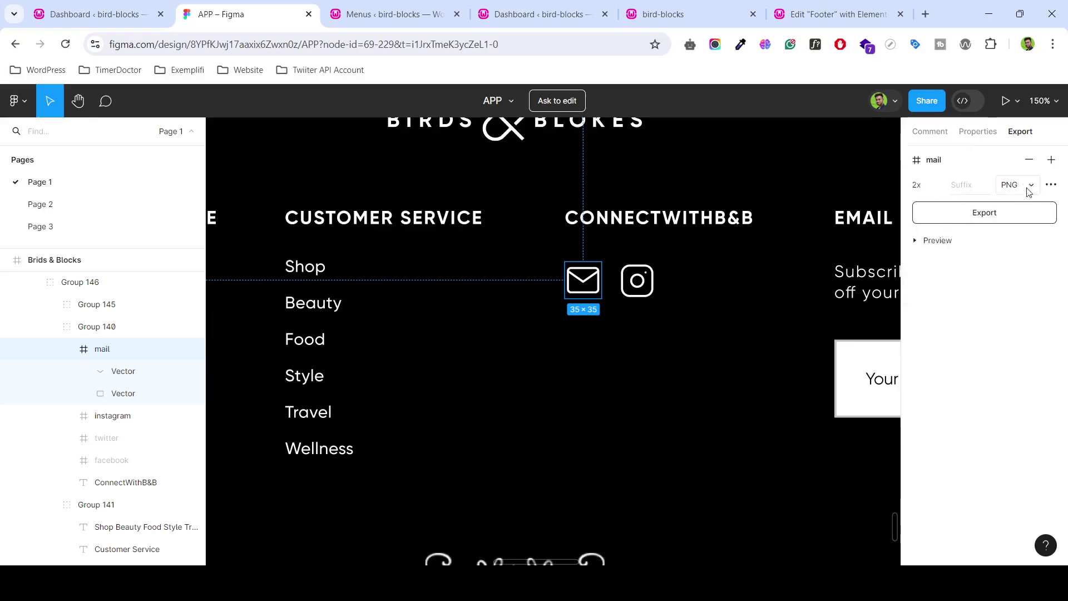
left_click(1008, 216)
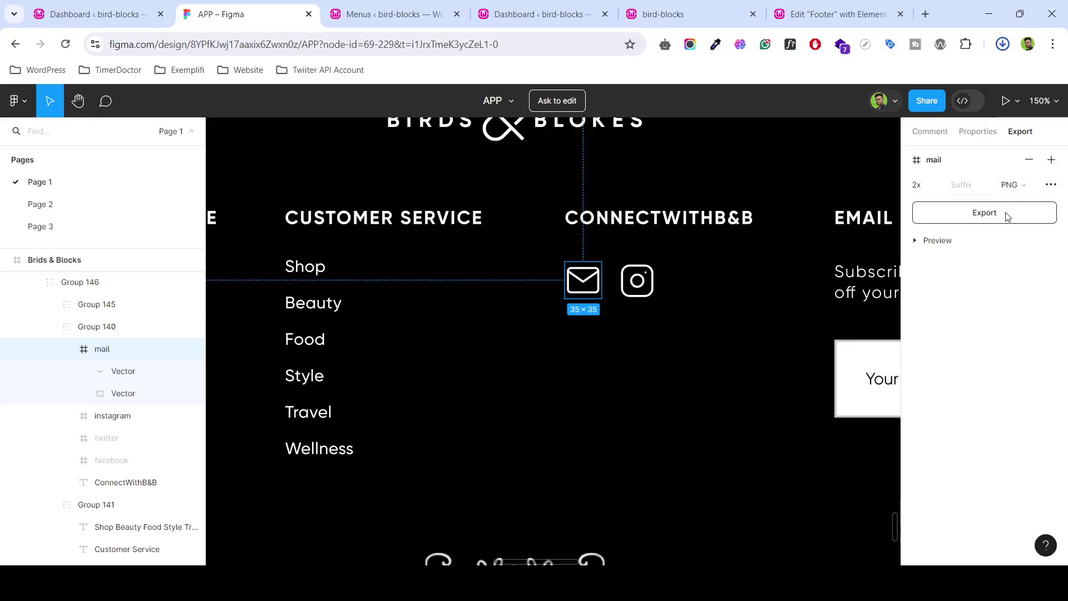
left_click(427, 7)
left_click(537, 14)
left_click(663, 14)
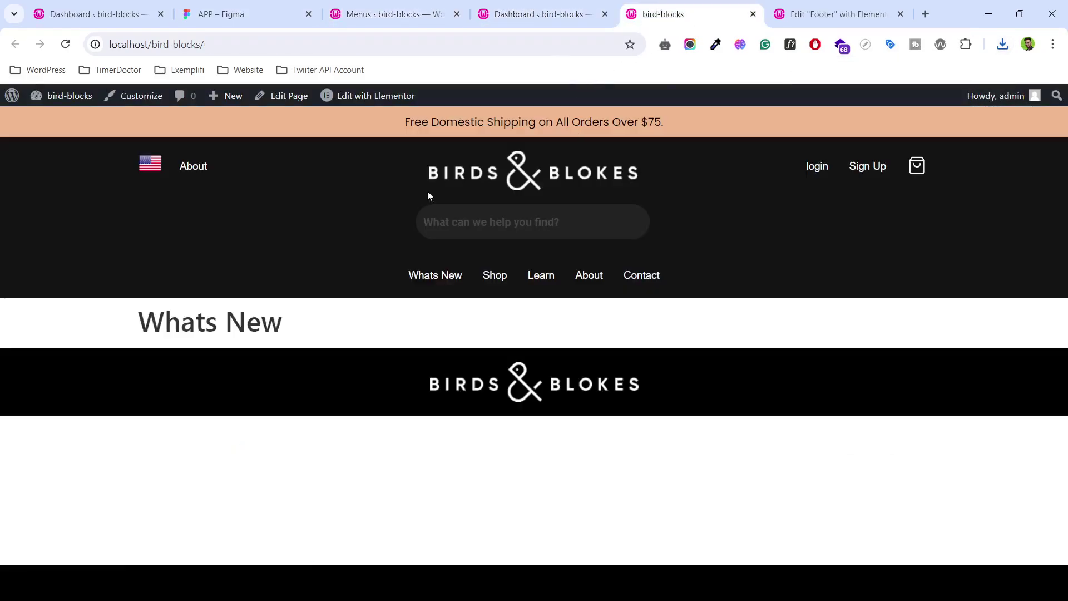
- Enable unfiltered uploads and try uploading mail.png, which is rejected as a disallowed file type
left_click(793, 21)
left_click(148, 307)
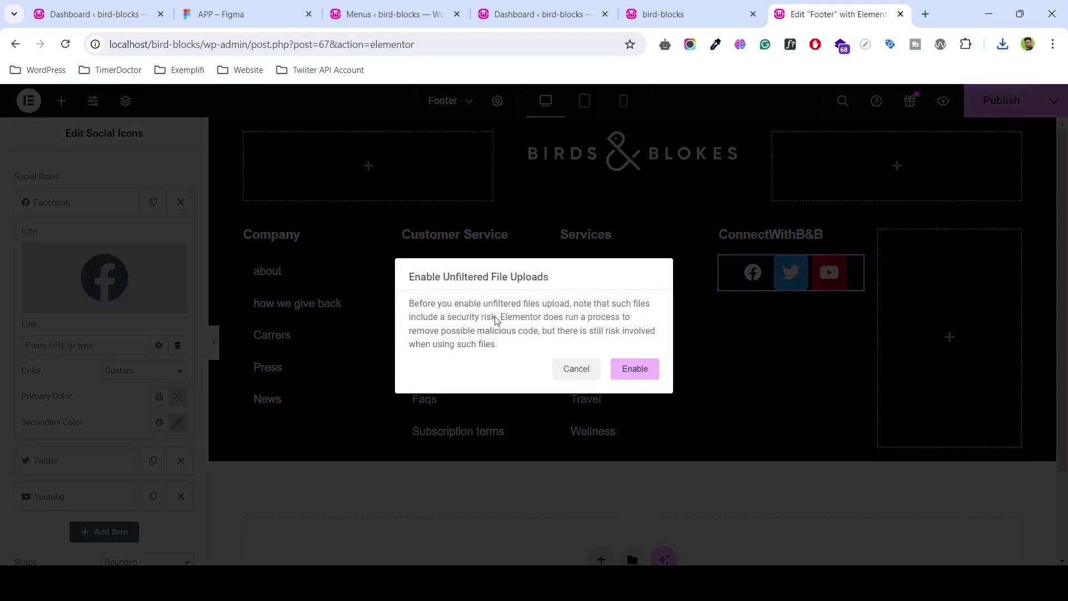
left_click(645, 376)
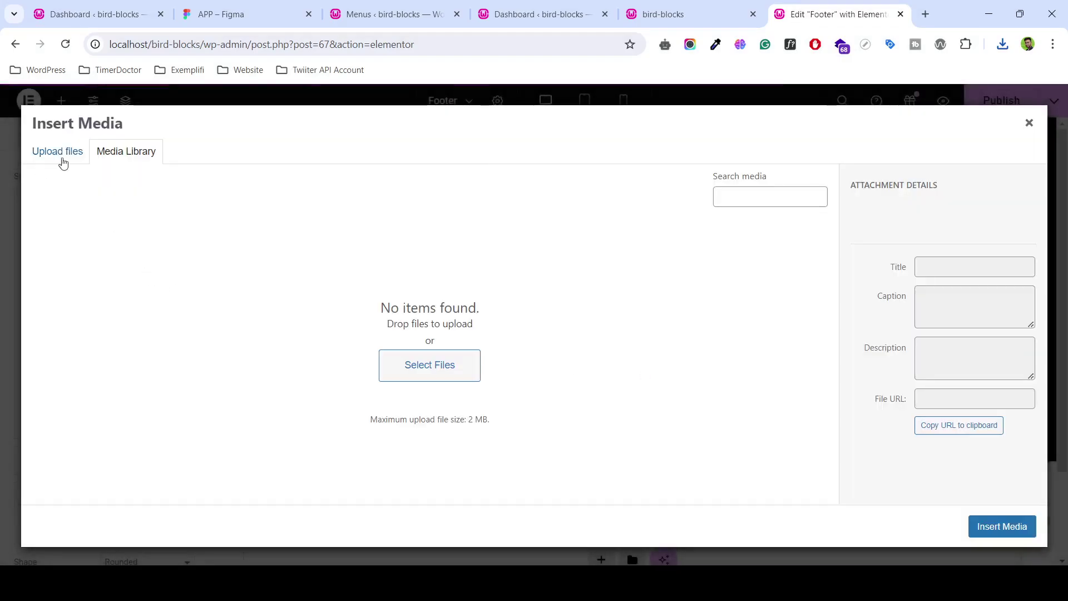
left_click(60, 157)
left_click(549, 339)
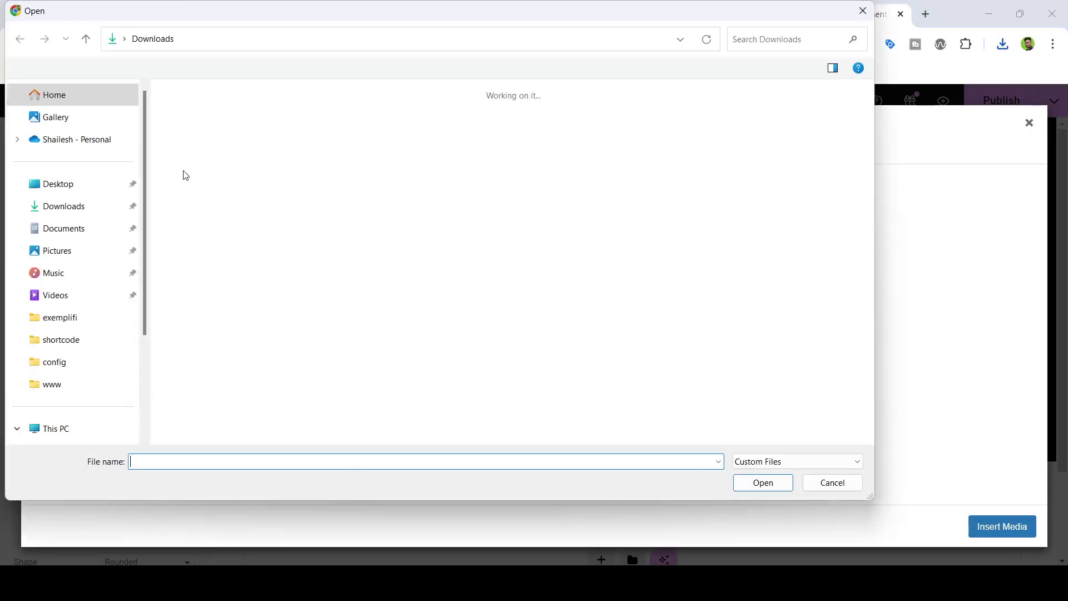
left_click(84, 205)
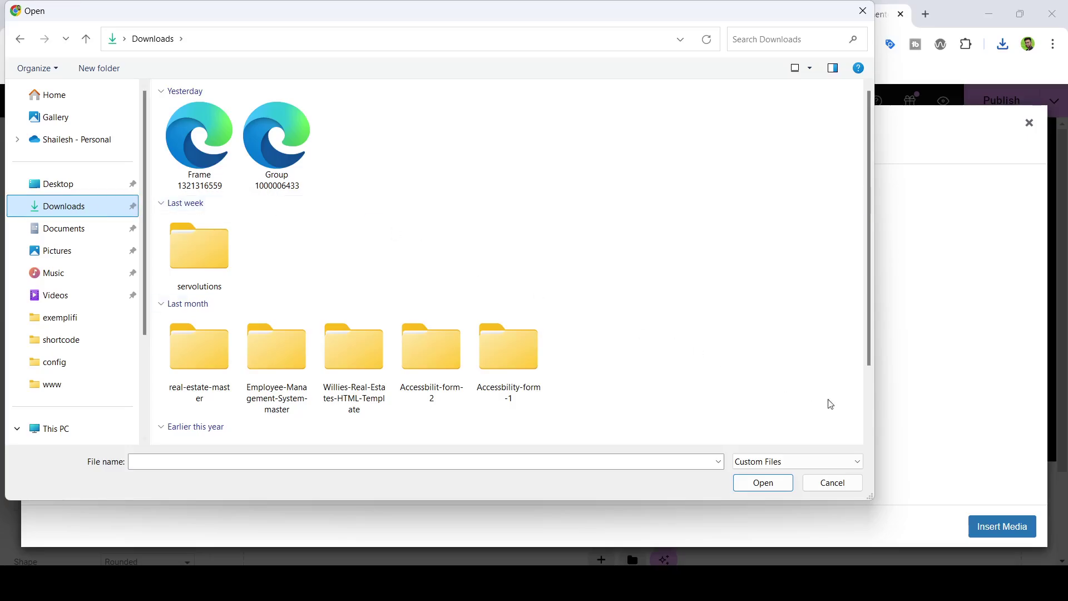
left_click(795, 461)
left_click(768, 487)
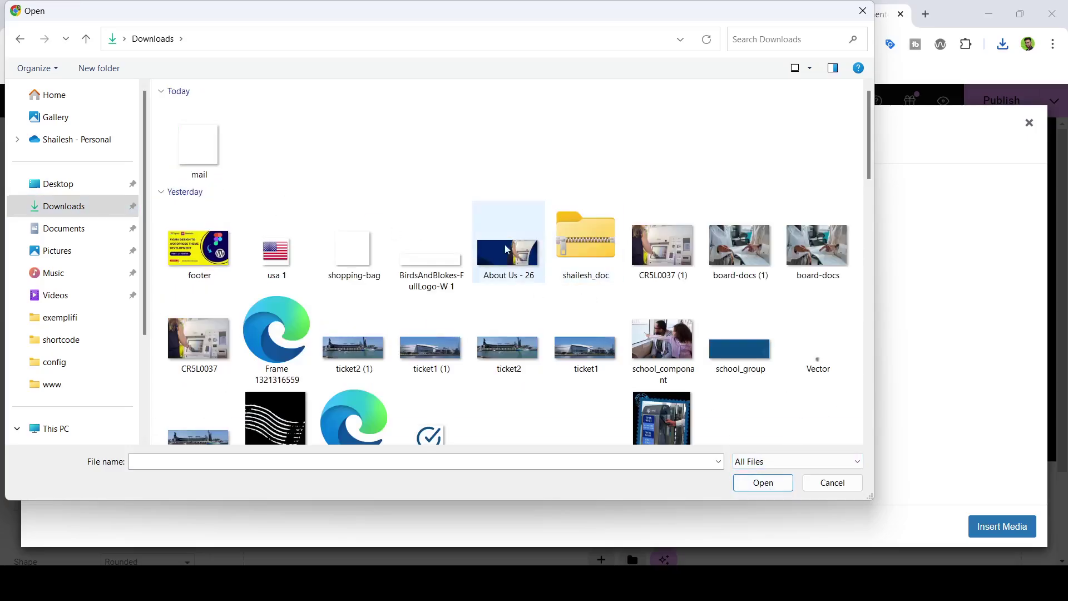
left_click(199, 143)
left_click(782, 487)
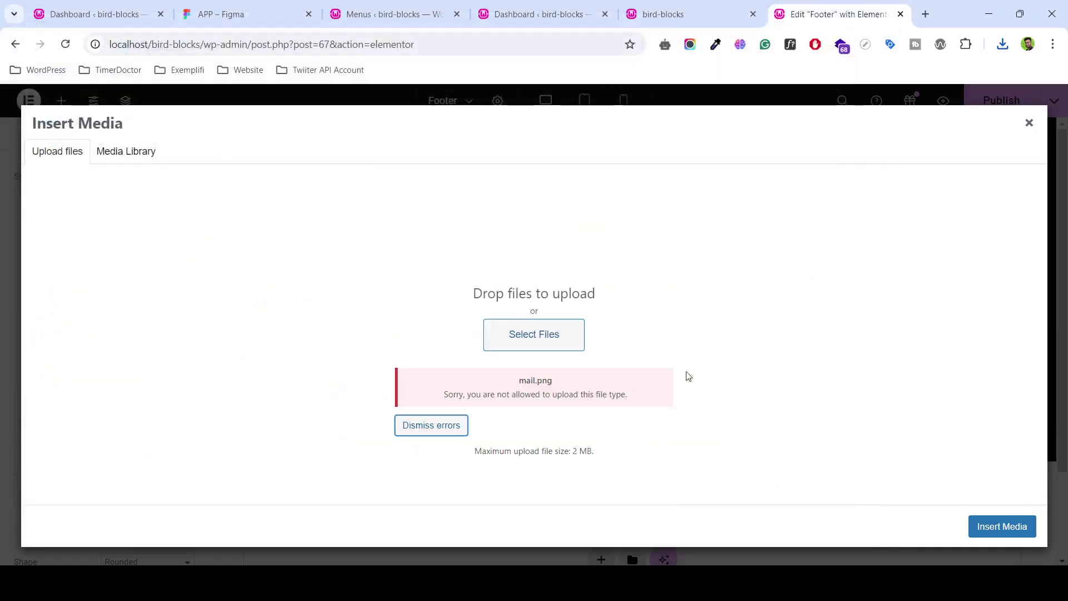
left_click(1029, 123)
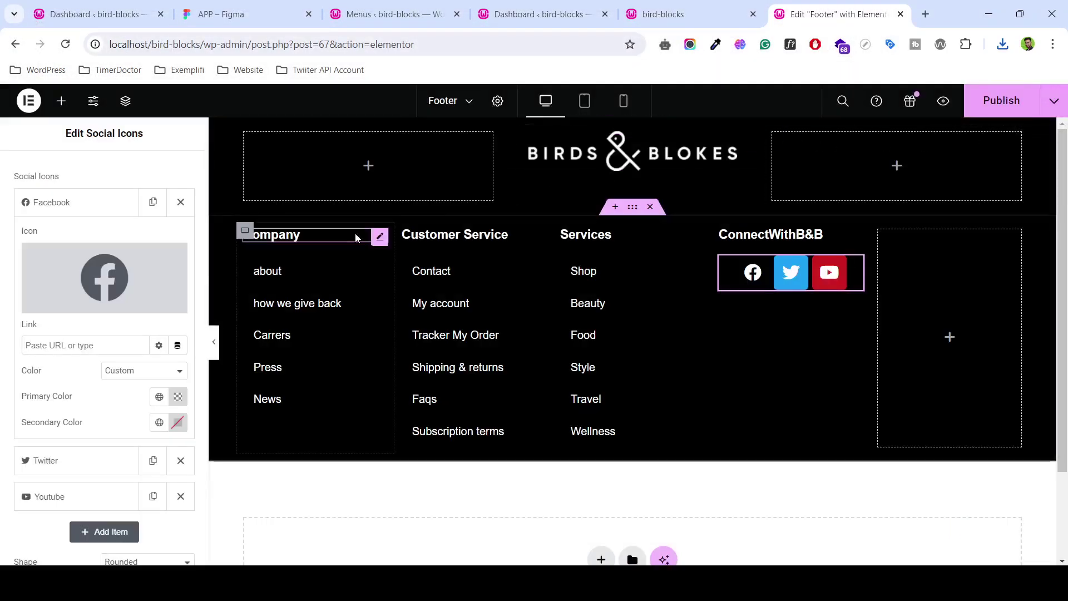
- Re-export the Figma mail icon in SVG format instead of PNG
left_click(700, 4)
left_click(543, 11)
left_click(295, 5)
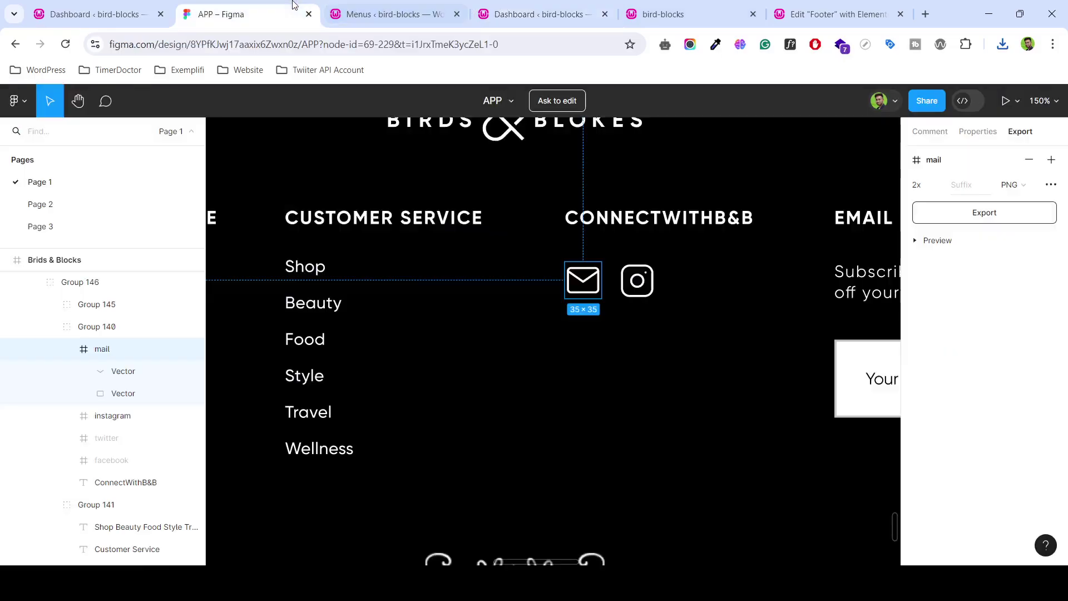
left_click(1032, 186)
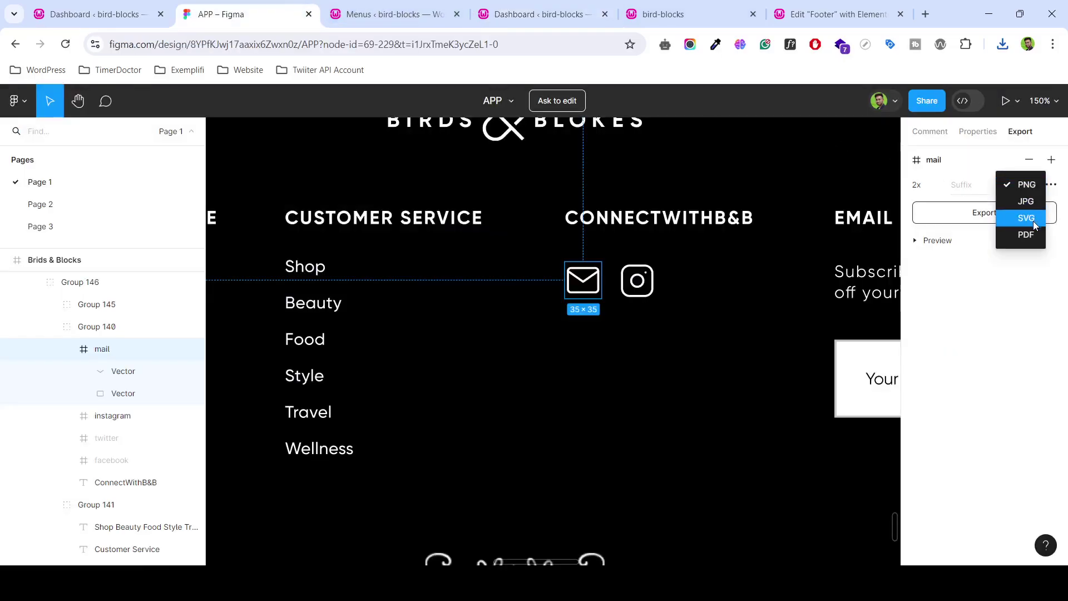
left_click(1033, 221)
left_click(996, 215)
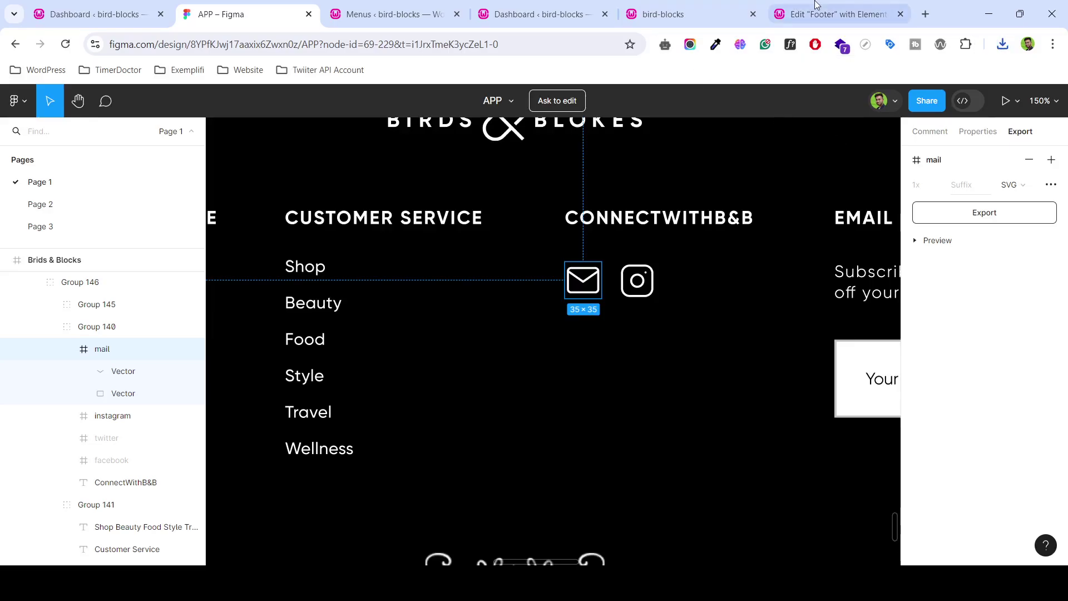
left_click(837, 14)
left_click(157, 304)
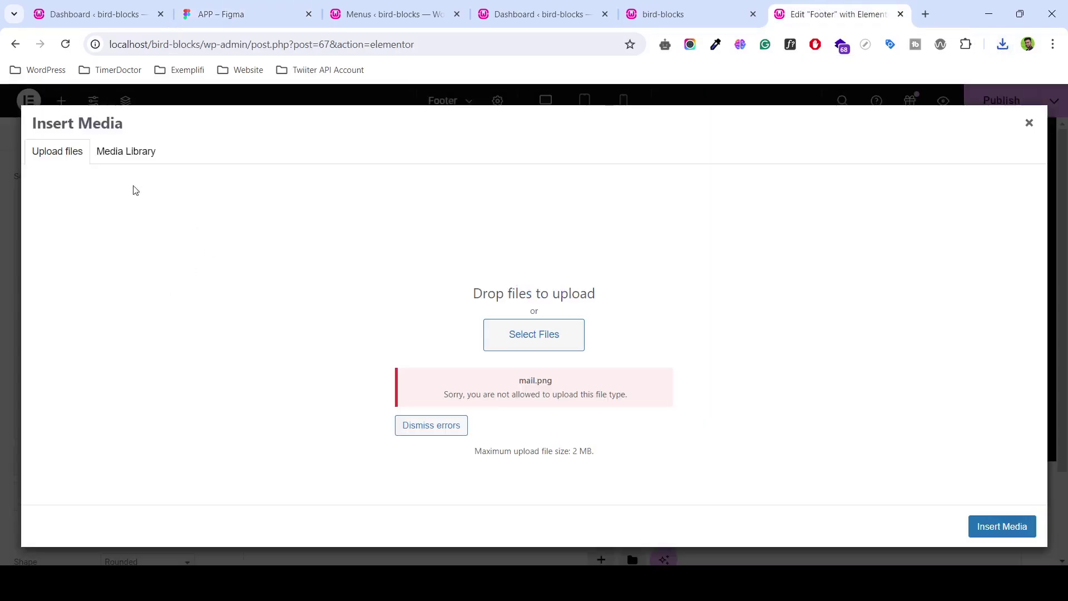
- Upload the mail SVG and use it as the first social icon
left_click(523, 346)
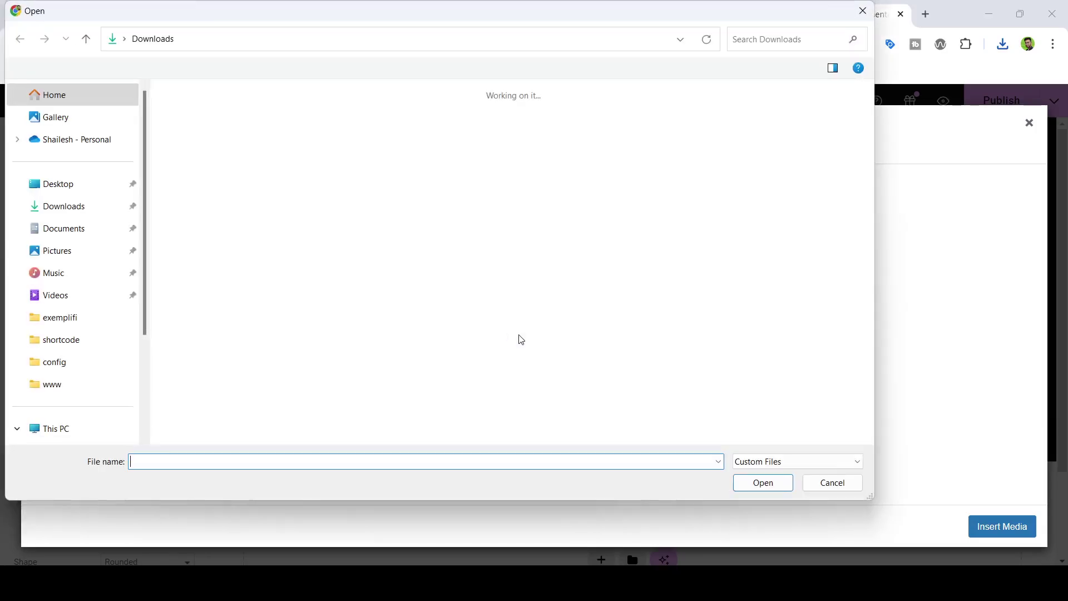
left_click(219, 148)
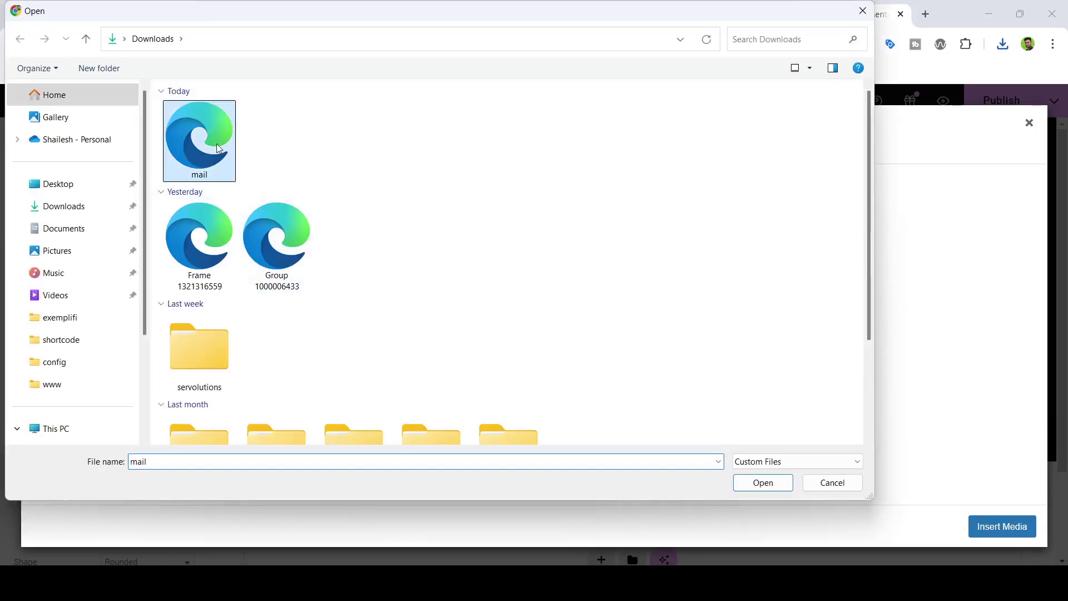
left_click(744, 488)
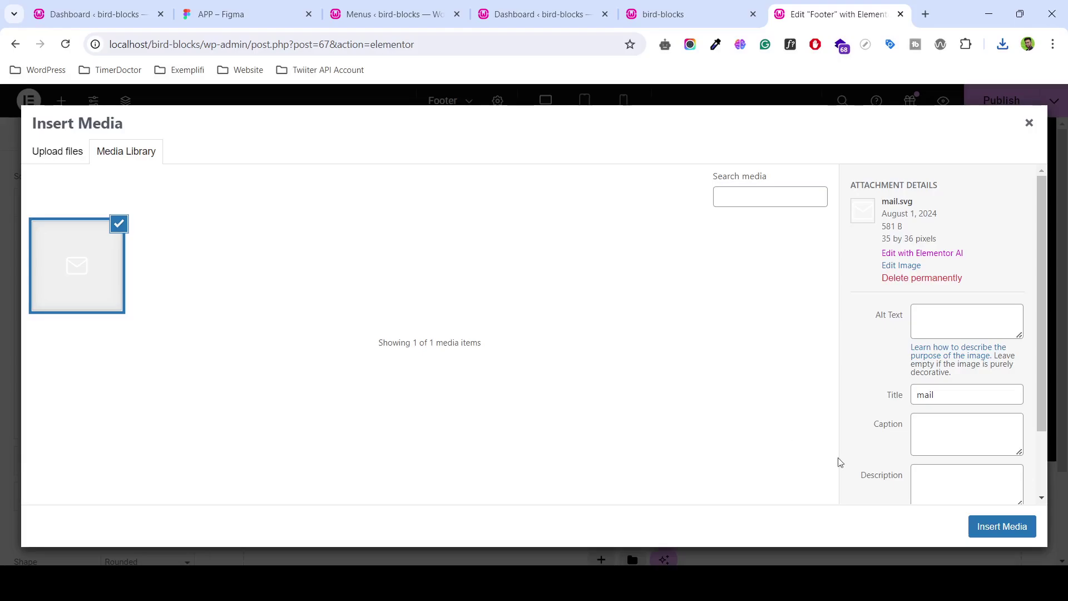
left_click(1011, 518)
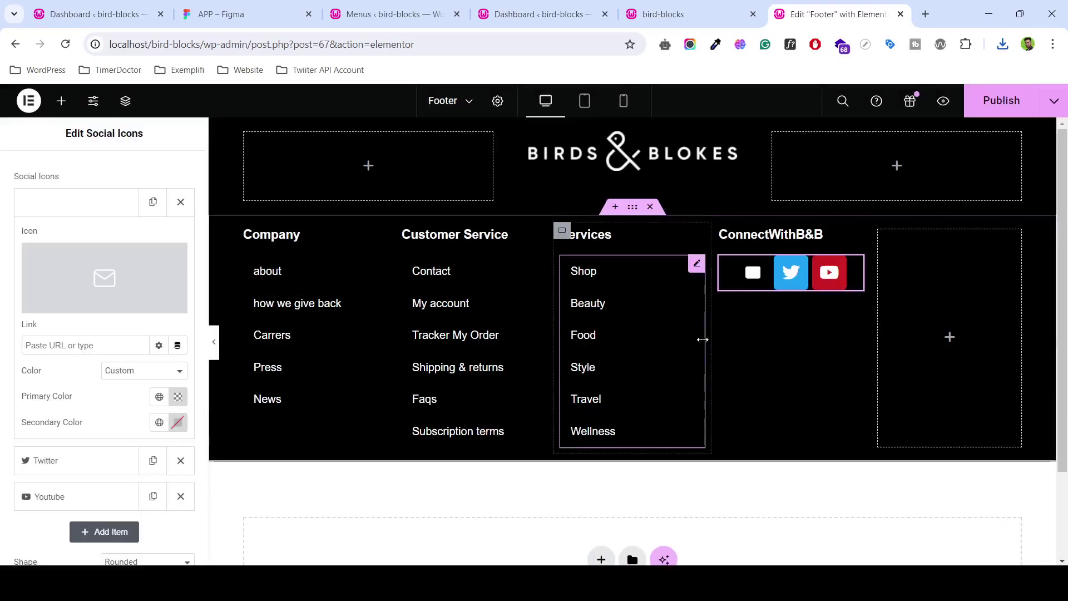
- Clear the mail icon's primary colour and toggle its colour mode between Official and Custom
left_click(177, 396)
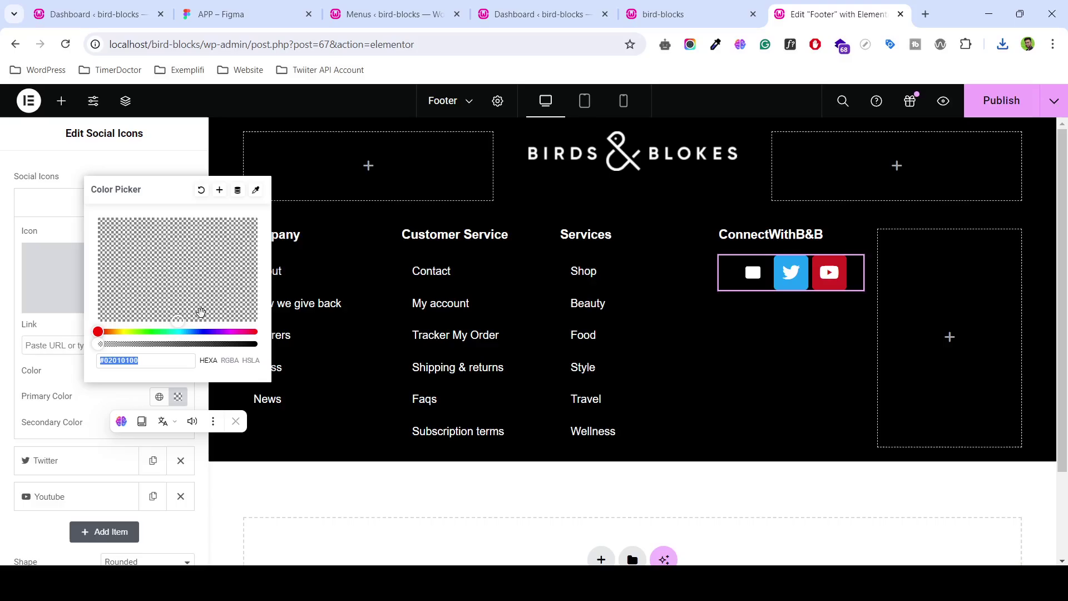
left_click(201, 191)
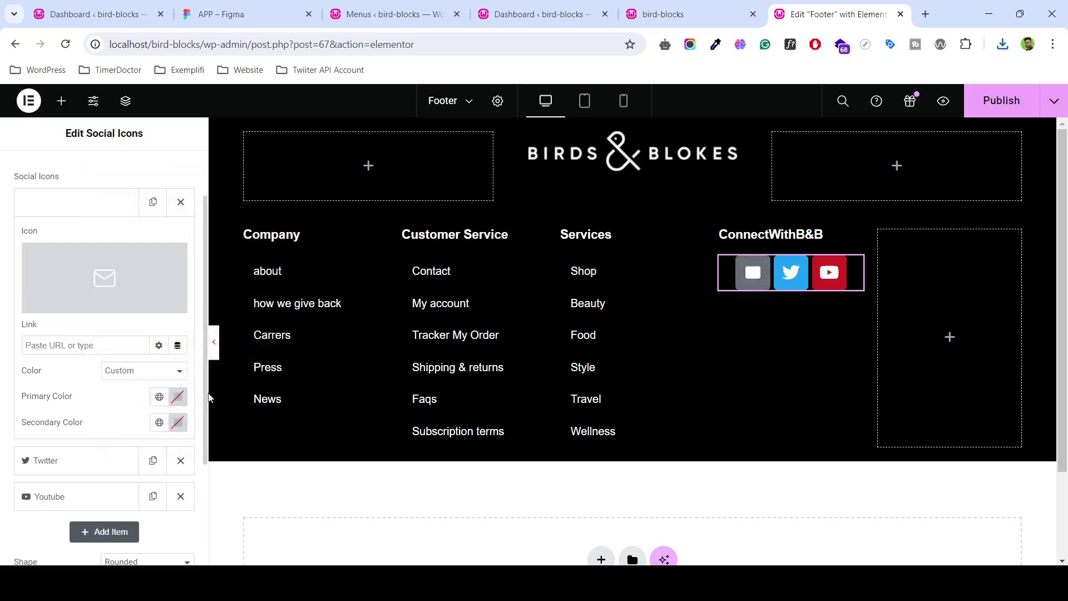
left_click(177, 396)
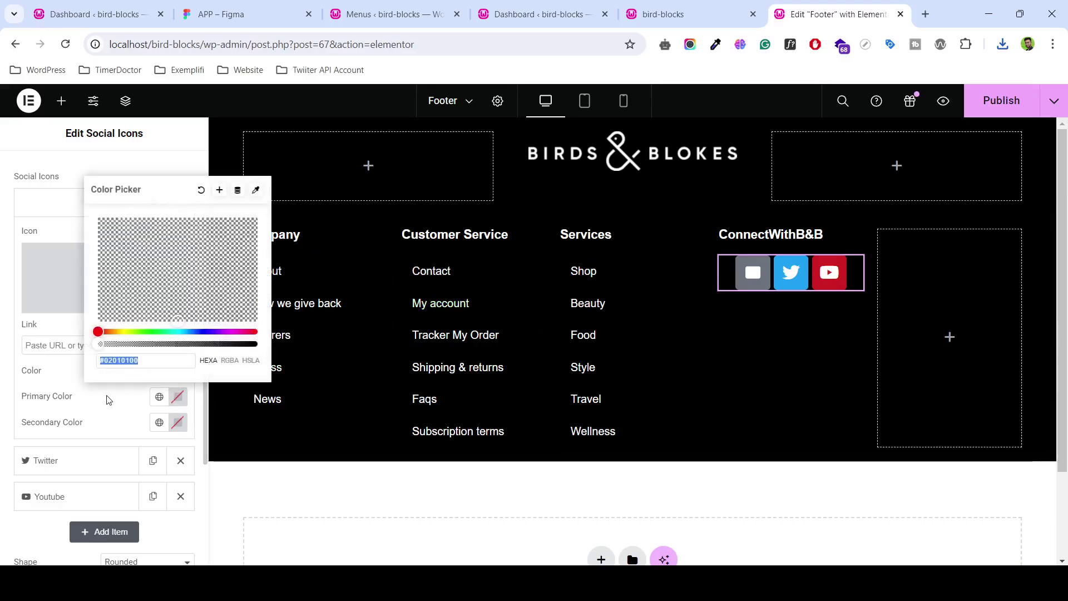
left_click(109, 399)
left_click(138, 371)
left_click(139, 383)
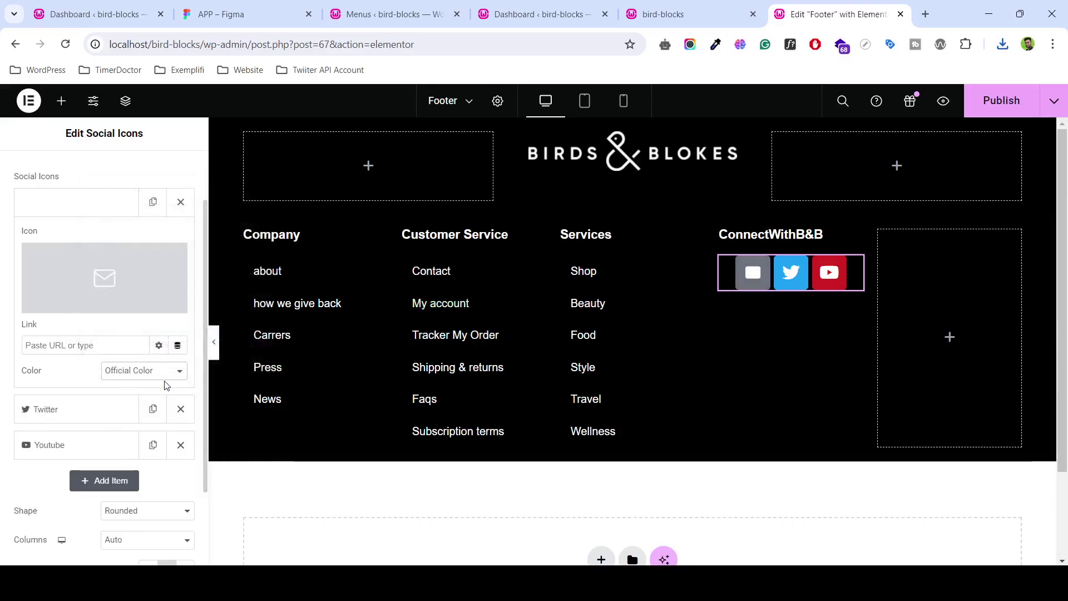
left_click(159, 372)
left_click(148, 396)
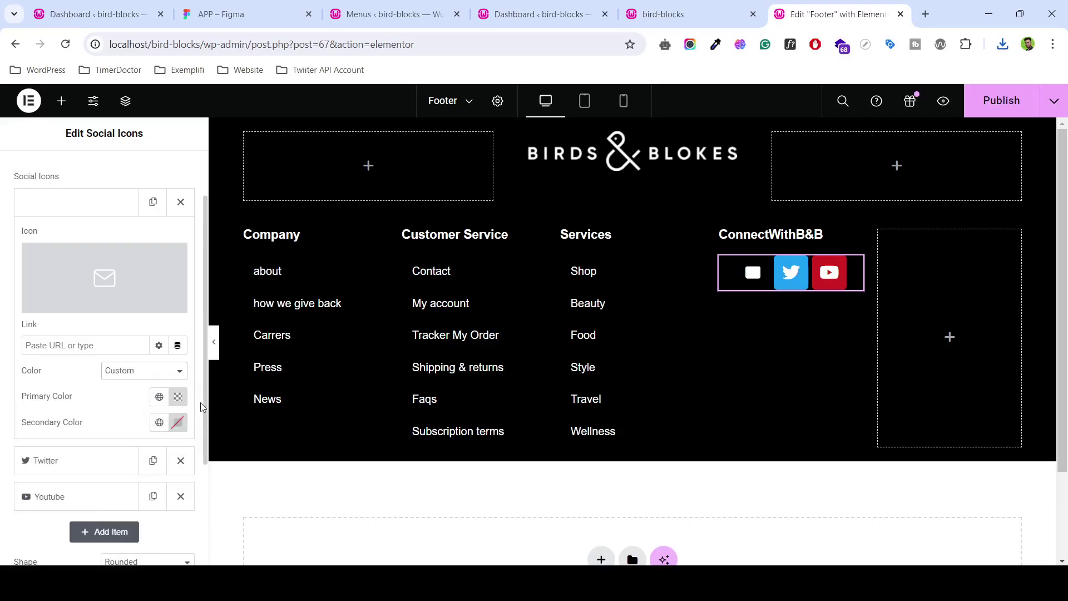
- Try red primary colours, reset the primary, and set the secondary colour to black #020101
left_click(184, 400)
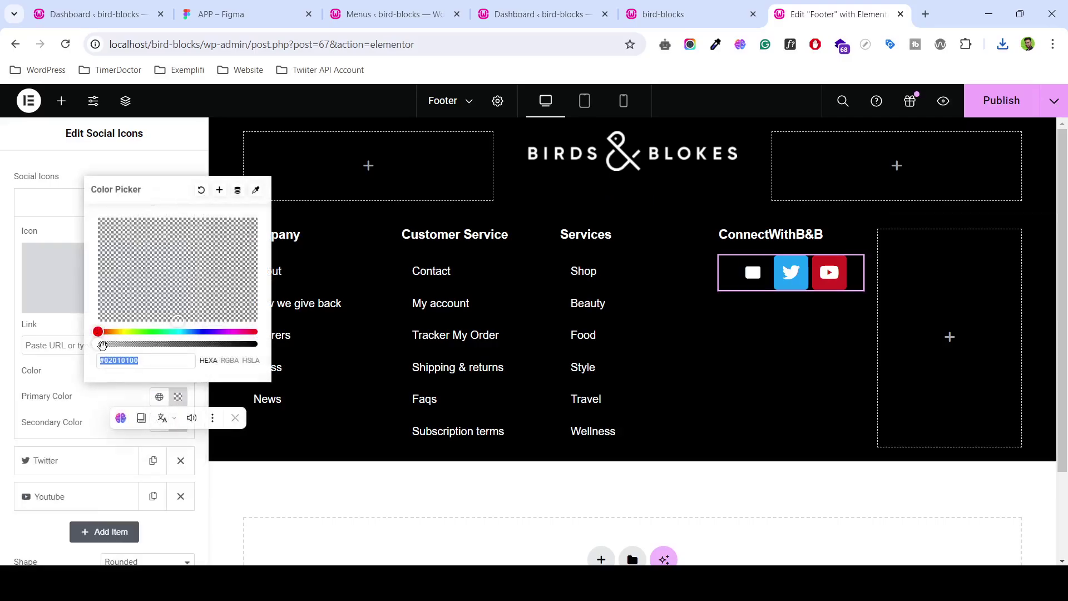
left_click(239, 270)
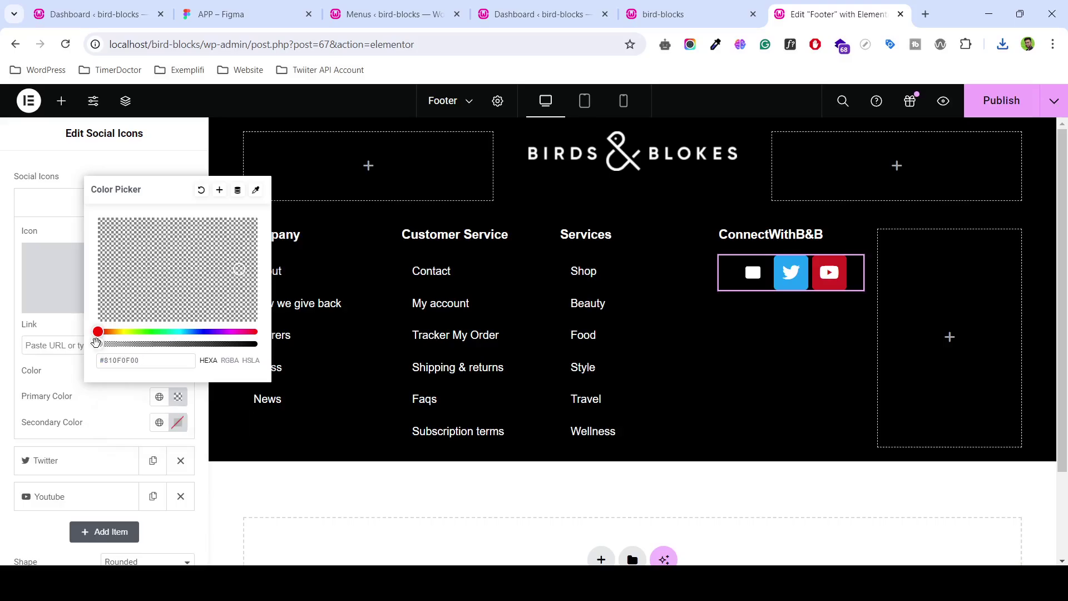
left_click_drag(96, 341, 255, 343)
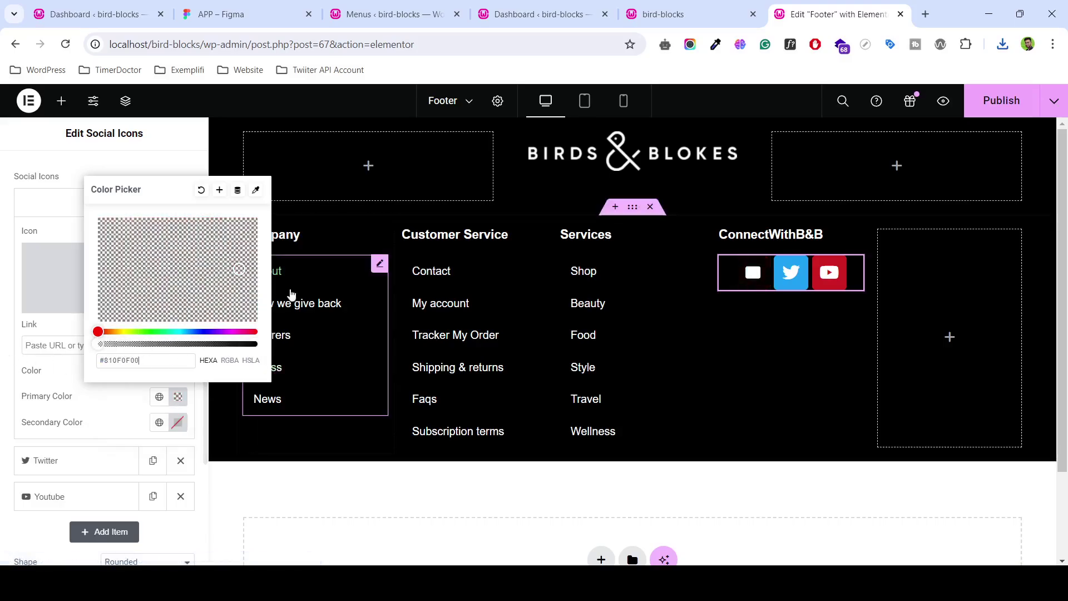
left_click(208, 262)
left_click(202, 191)
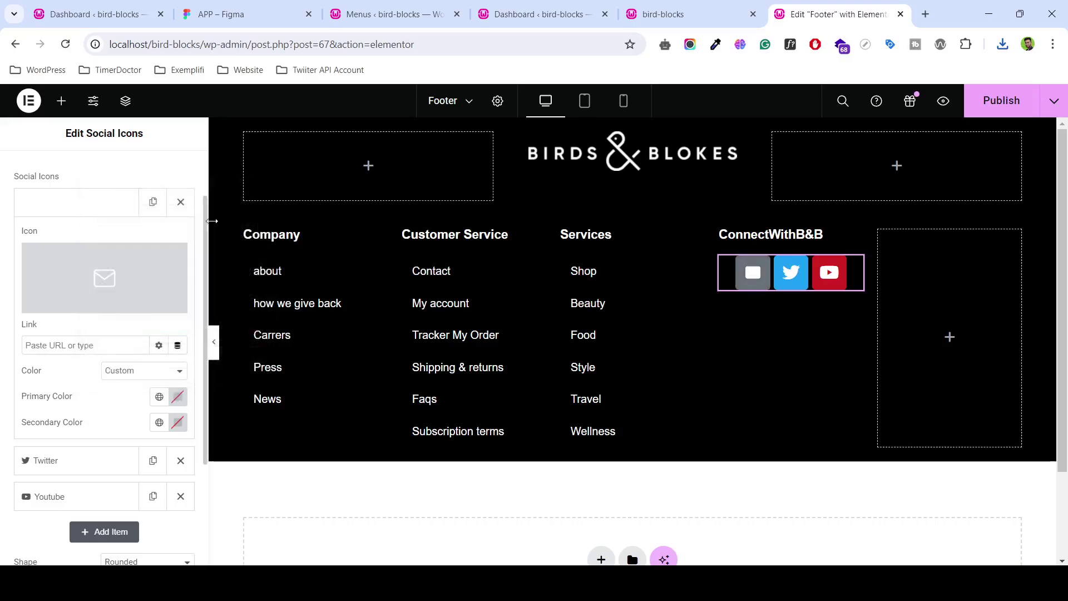
left_click(178, 396)
triple_click(170, 386)
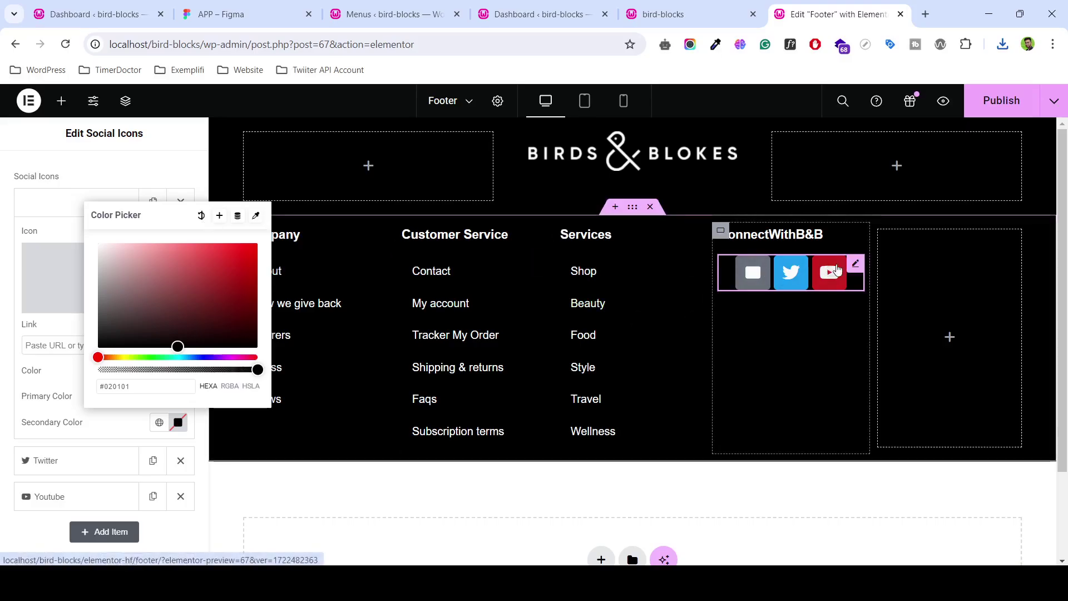
left_click(857, 266)
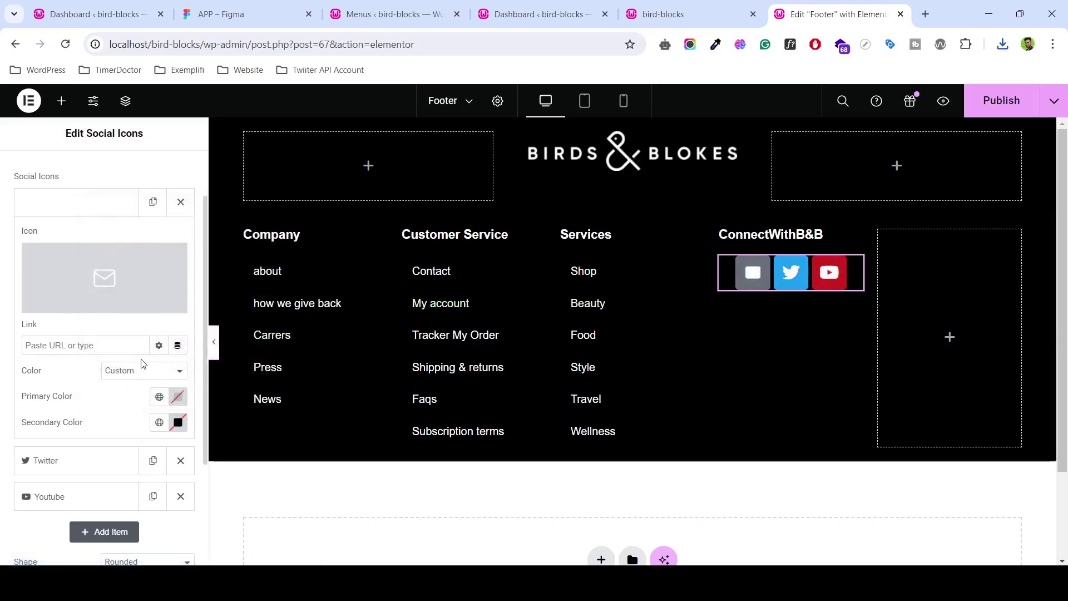
left_click(179, 421)
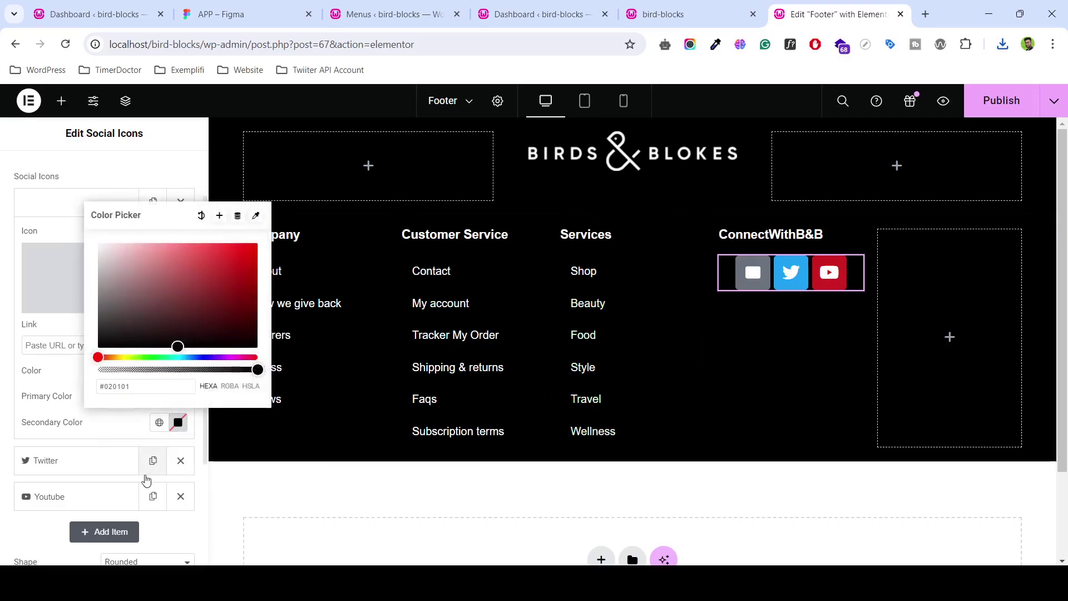
scroll(155, 498, "down", 3)
left_click(48, 499)
scroll(119, 382, "up", 5)
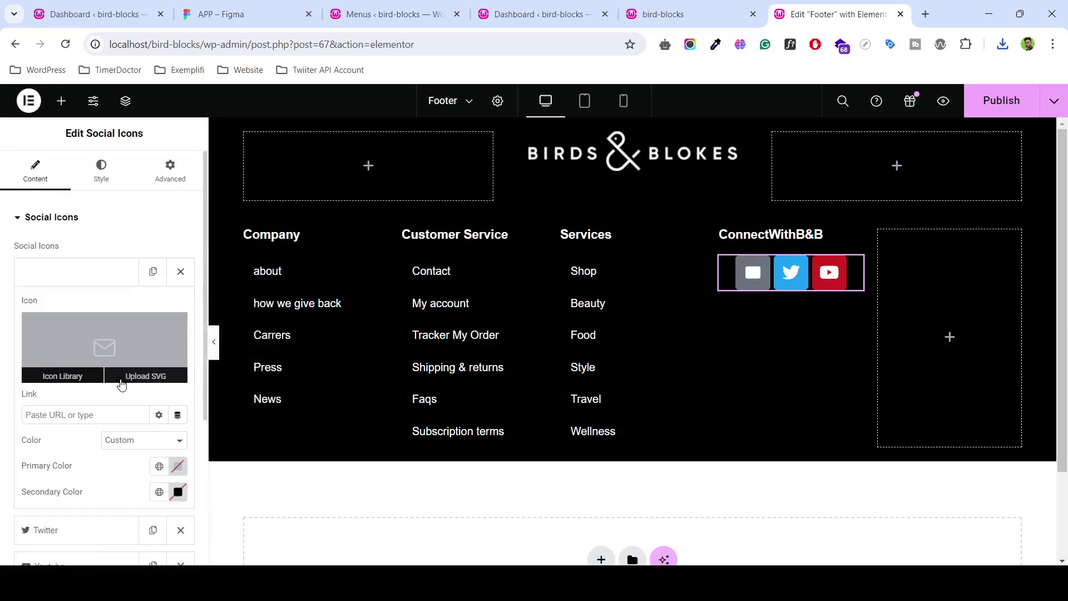
- In the Style settings, set the icons to Custom colour and experiment with the primary colour's opacity
left_click(107, 170)
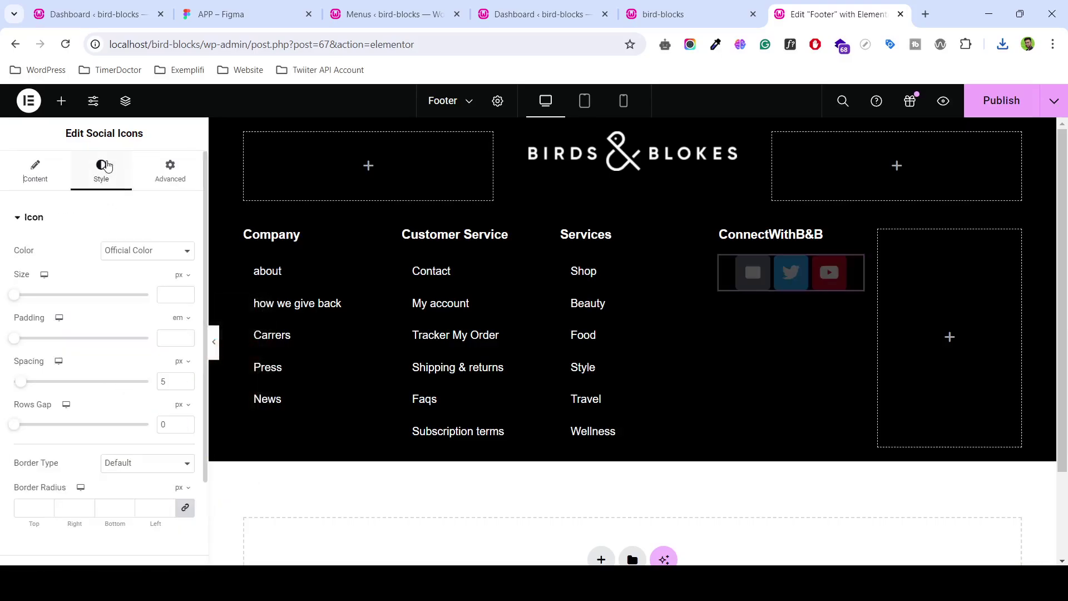
left_click(163, 255)
left_click(148, 277)
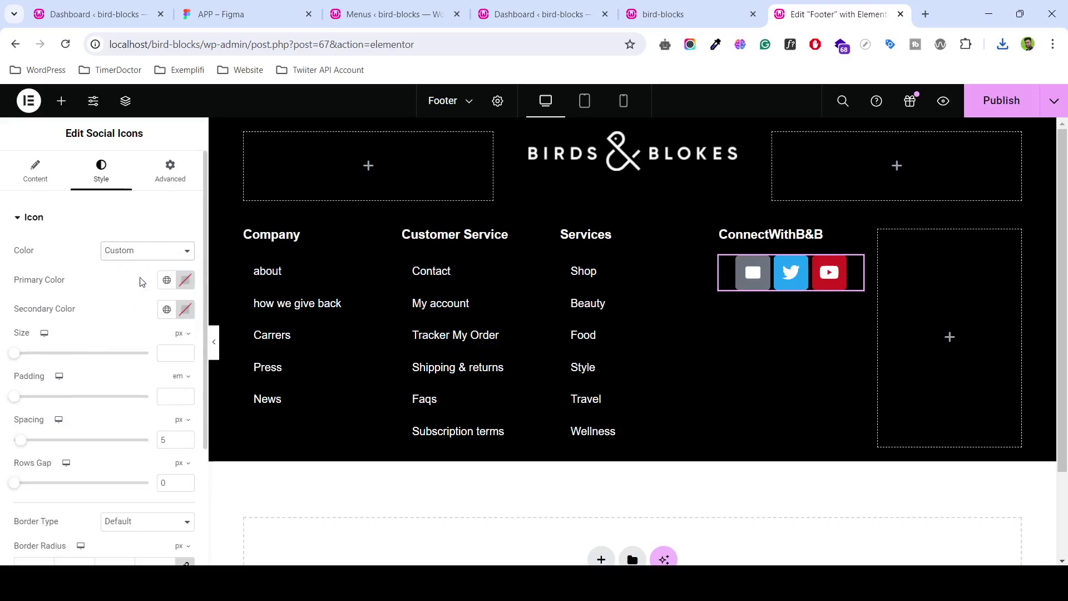
left_click(186, 284)
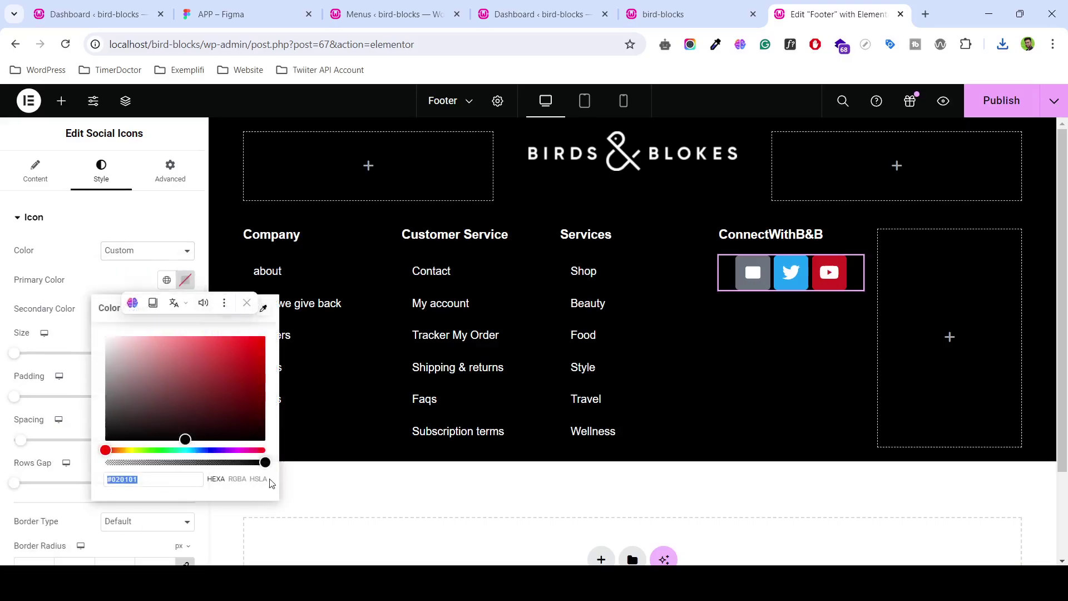
left_click_drag(265, 463, 73, 455)
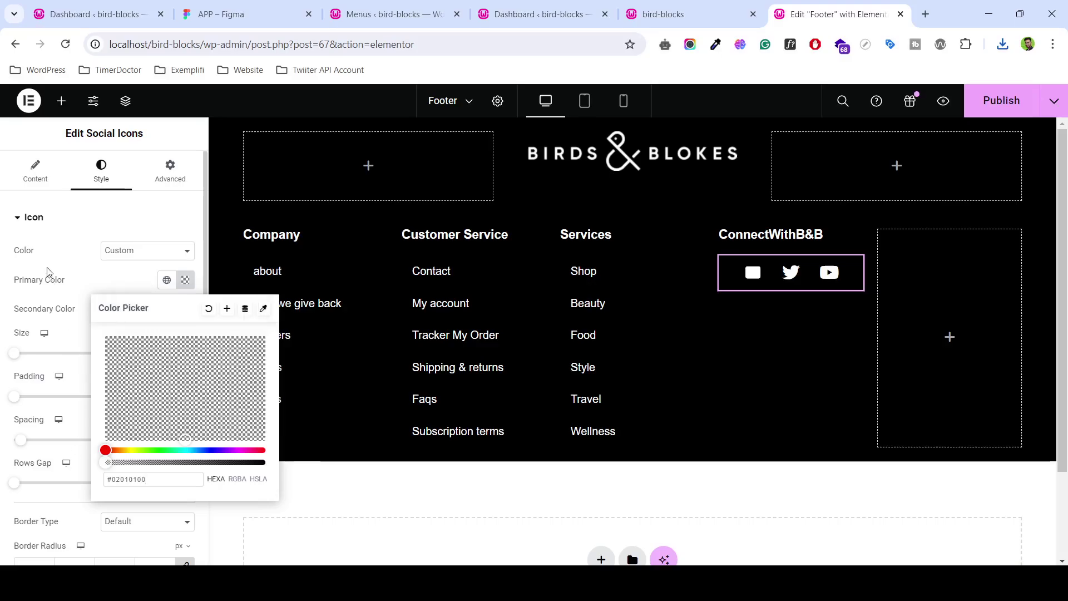
left_click(186, 280)
left_click(186, 280)
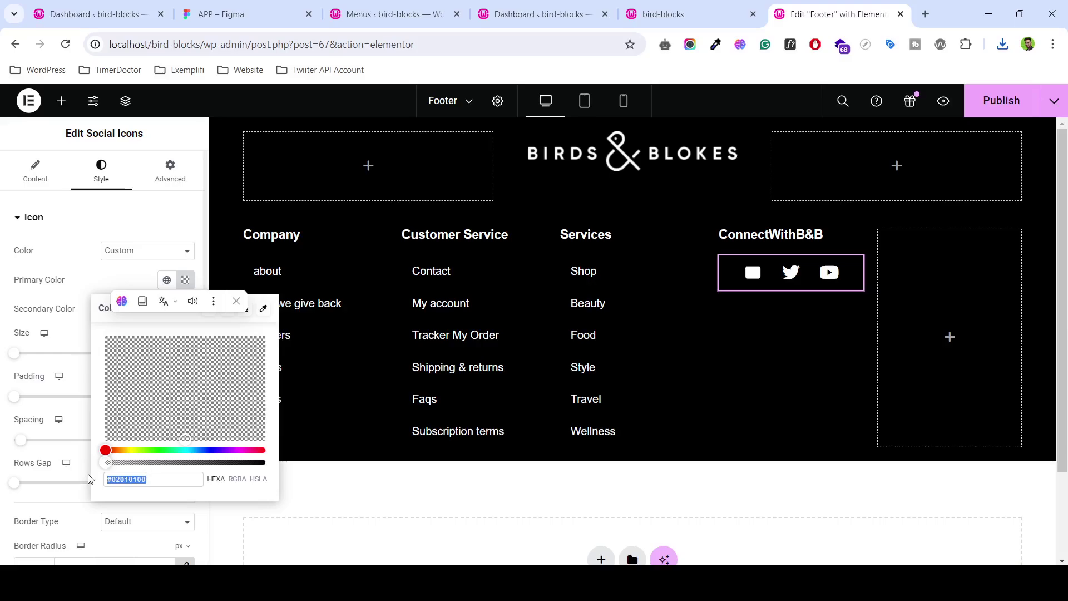
left_click_drag(107, 462, 281, 476)
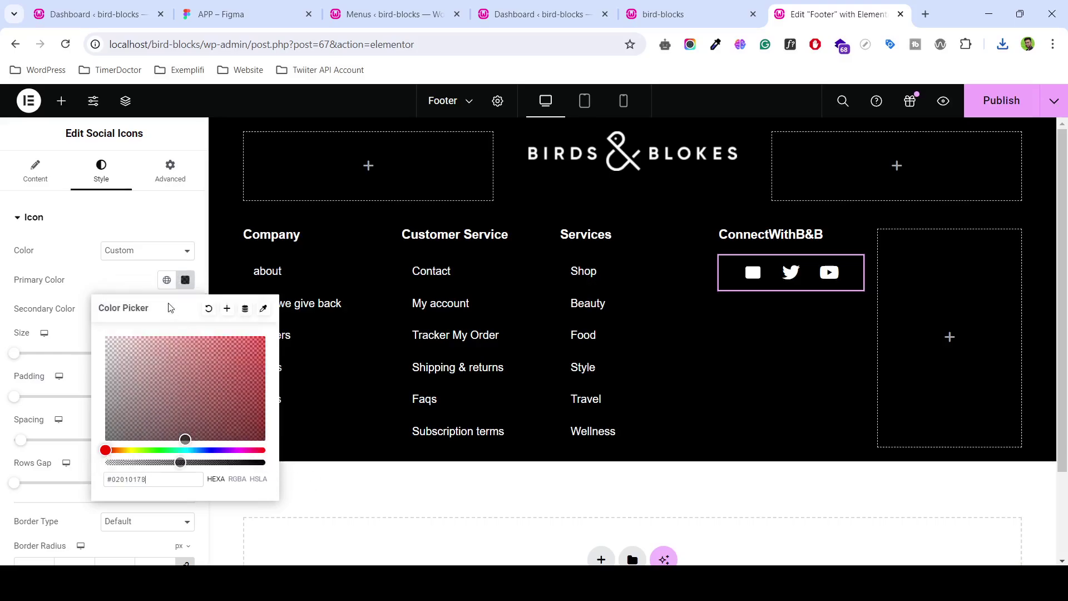
left_click(317, 478)
scroll(135, 375, "down", 3)
scroll(138, 421, "up", 3)
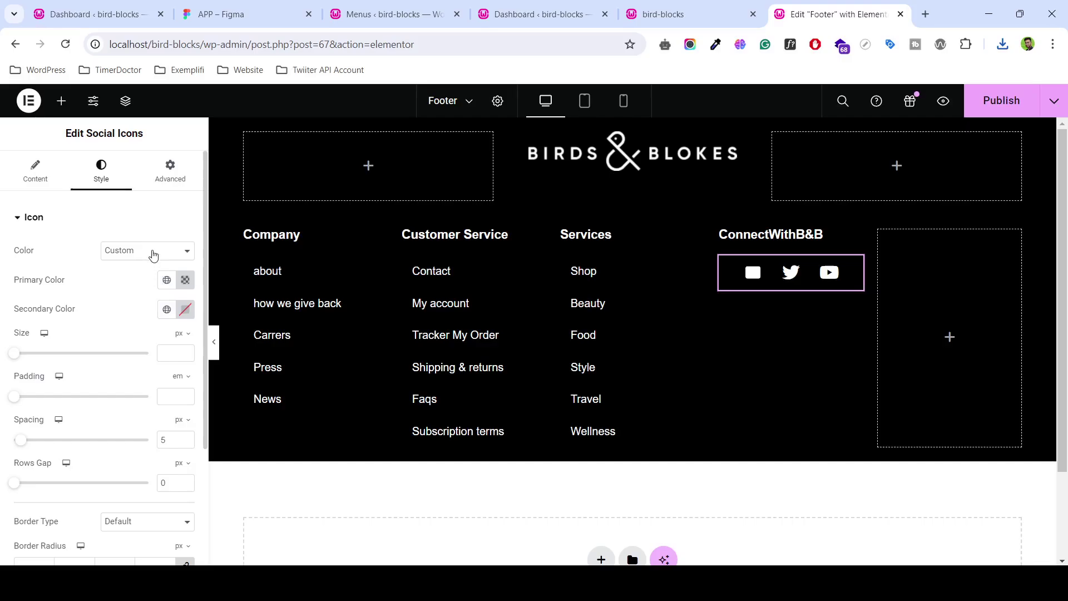
- Reapply Custom icon colour and set the primary colour to translucent dark red #E111113B
left_click(147, 251)
left_click(146, 264)
left_click(161, 250)
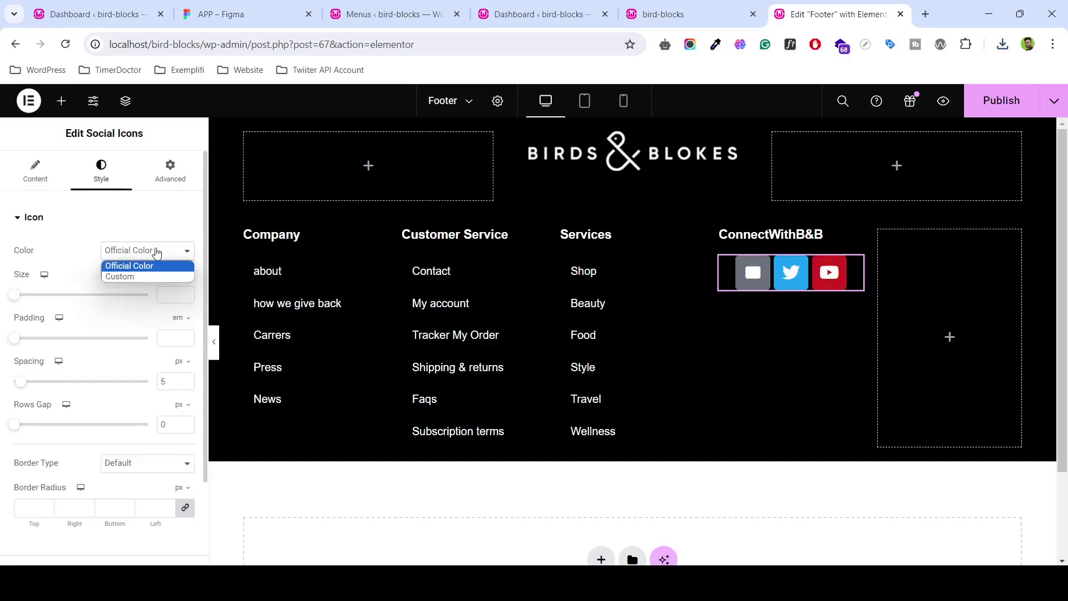
left_click(147, 275)
left_click(185, 281)
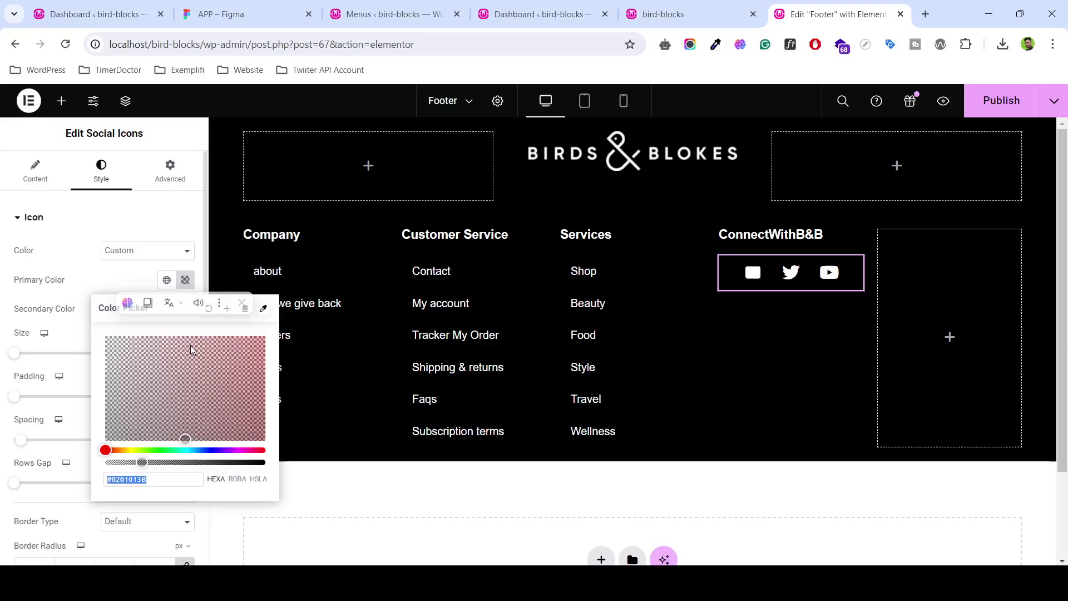
left_click(253, 349)
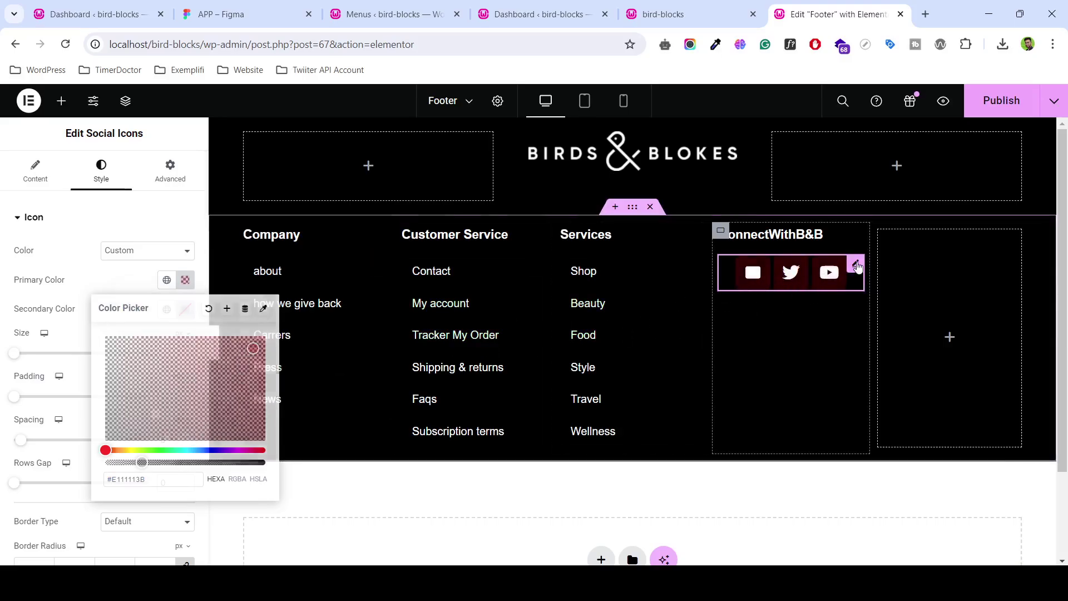
left_click(66, 162)
- Replace the first social icon with the mail.svg envelope
left_click(35, 170)
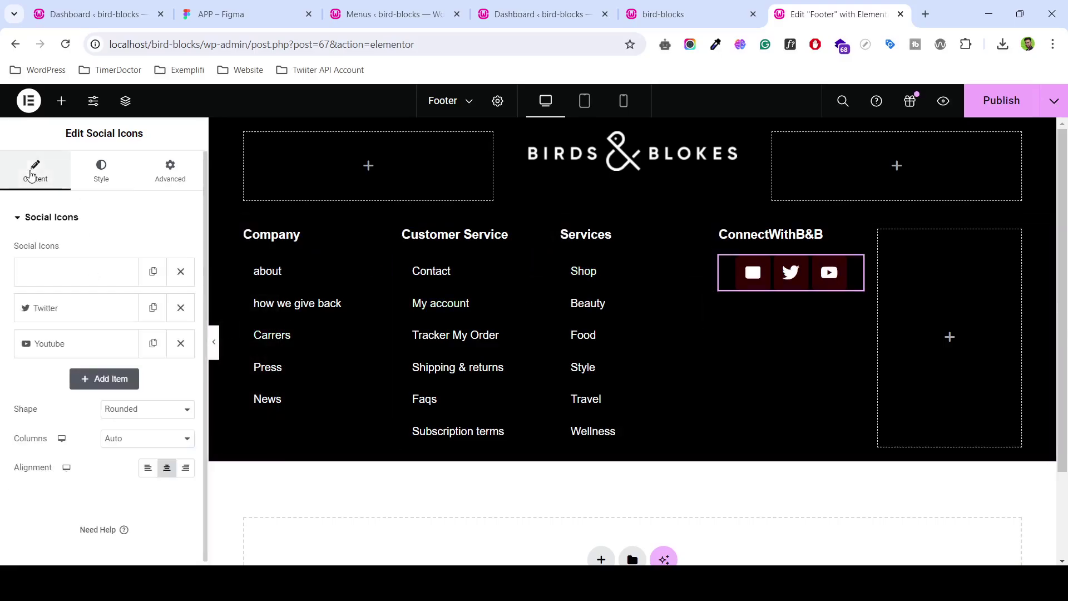
left_click(75, 285)
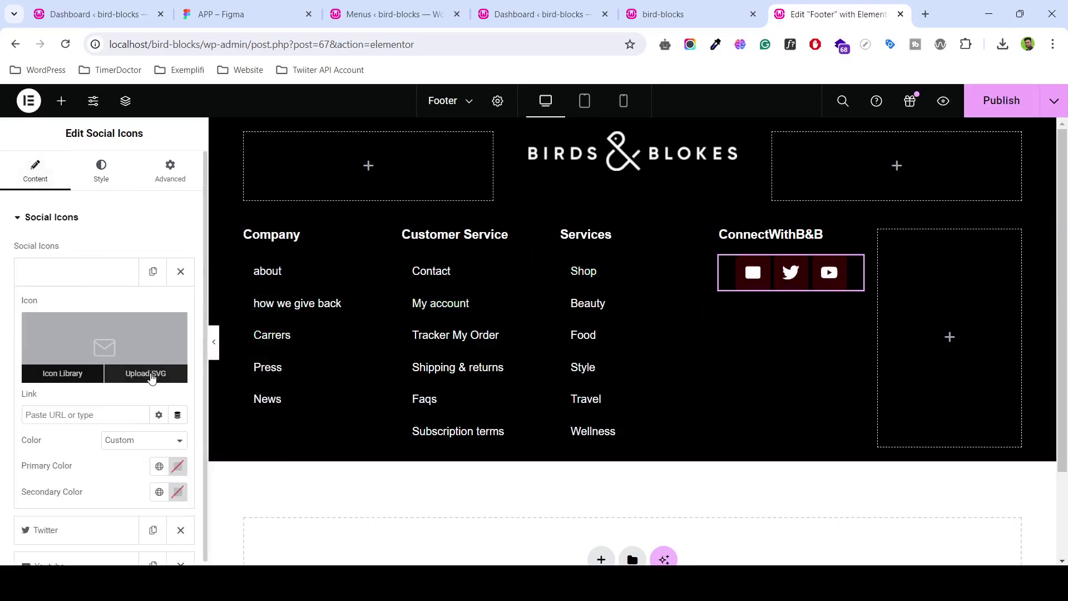
left_click(153, 377)
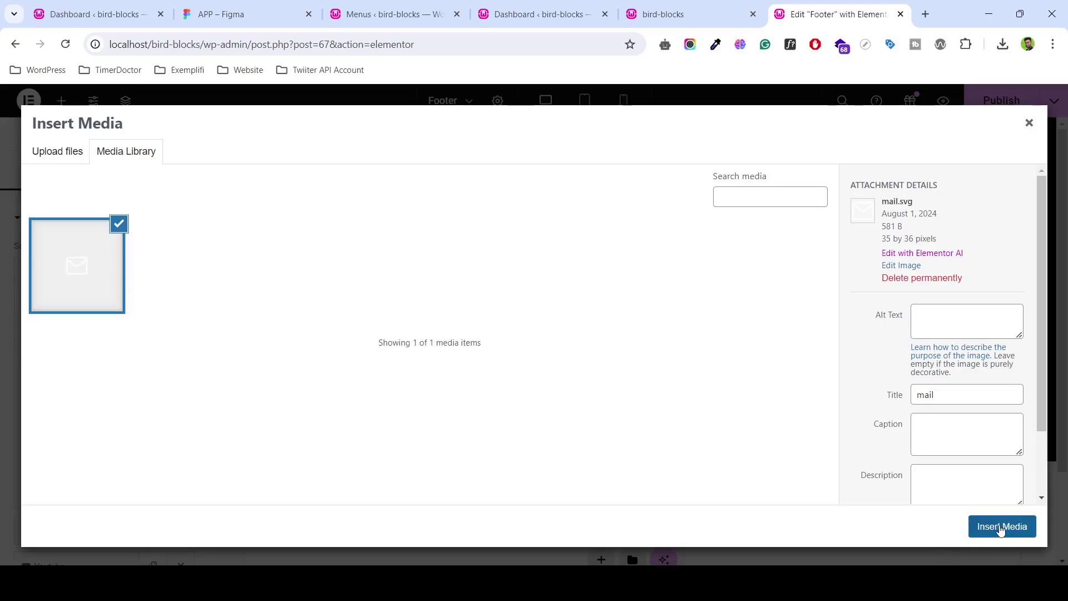
left_click(999, 527)
scroll(177, 422, "down", 4)
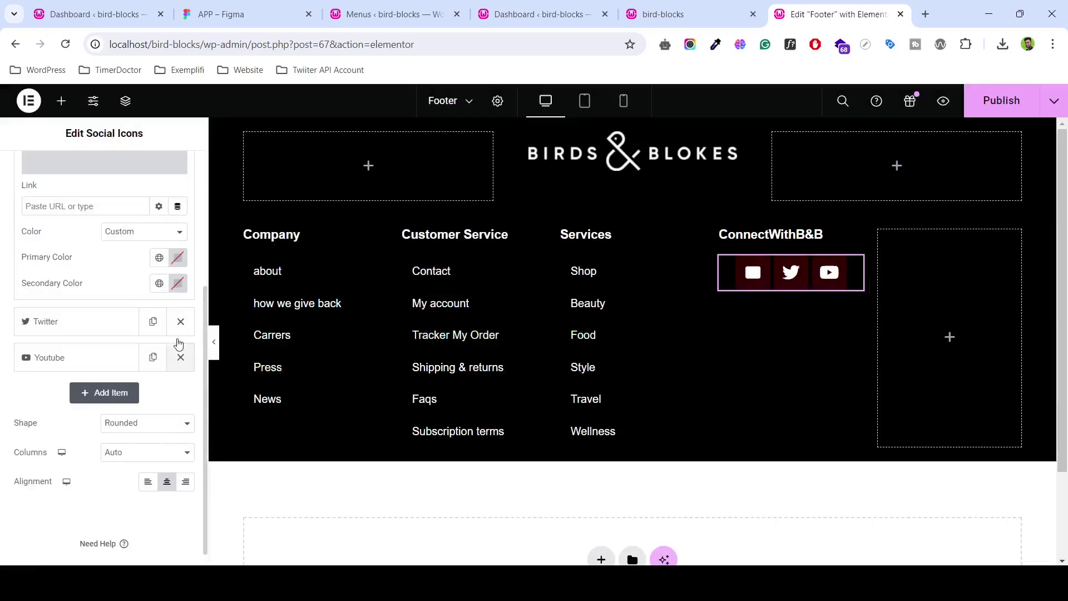
- Make the mail icon's primary (#02010100) and secondary (#F20D0D00) colours fully transparent
left_click(178, 284)
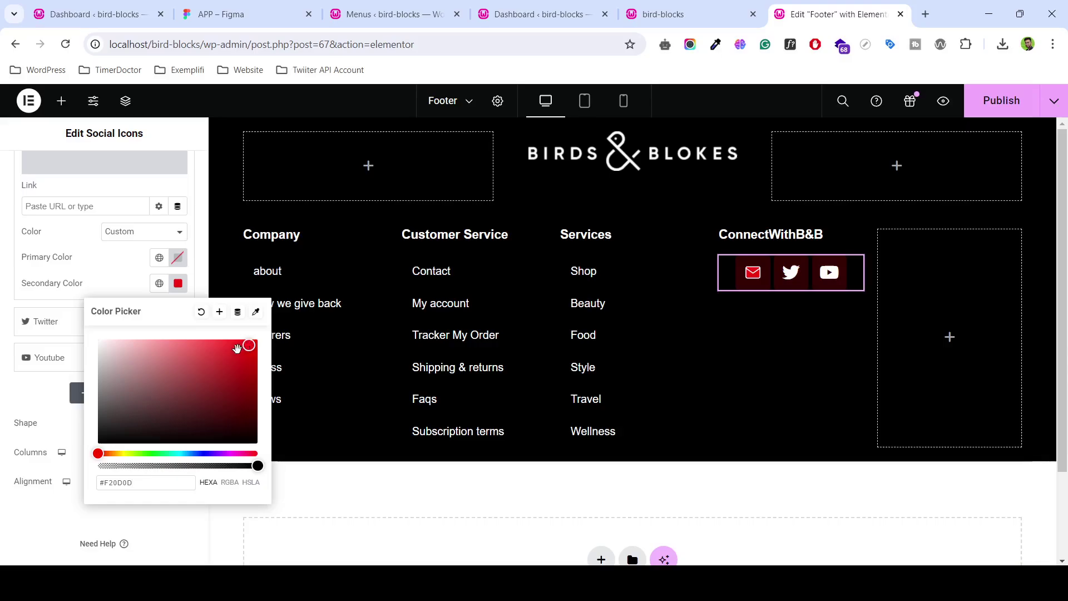
left_click(177, 283)
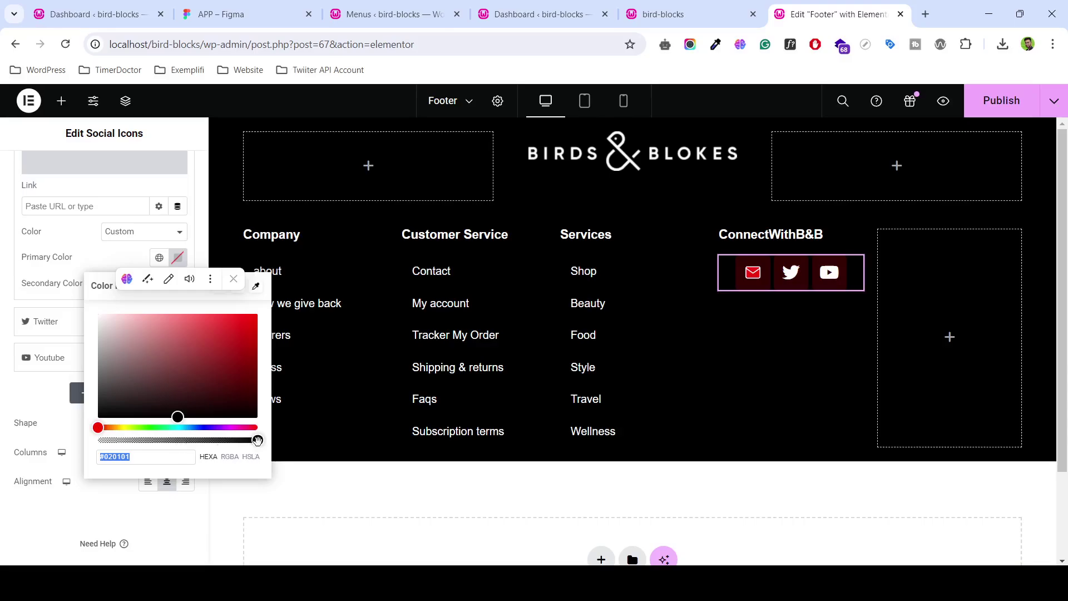
left_click_drag(257, 441, 100, 441)
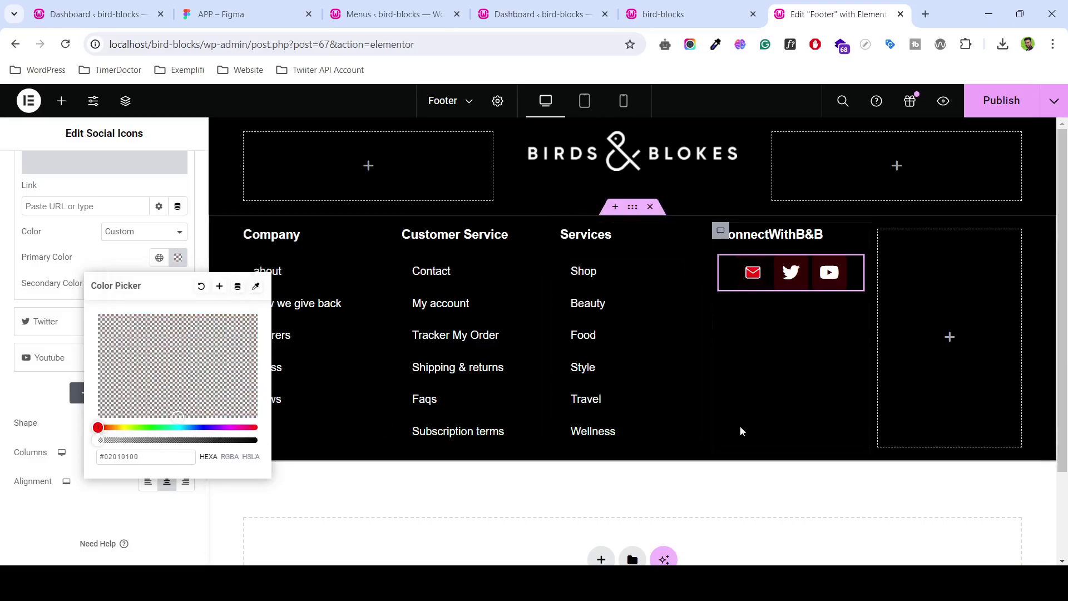
key("Escape")
left_click(178, 283)
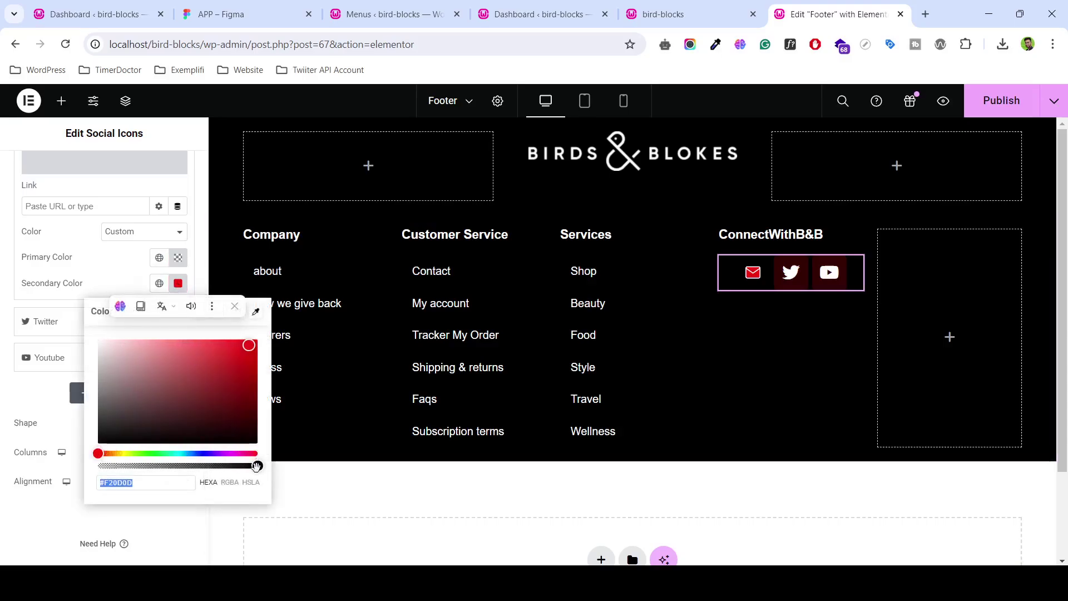
left_click_drag(258, 466, 100, 466)
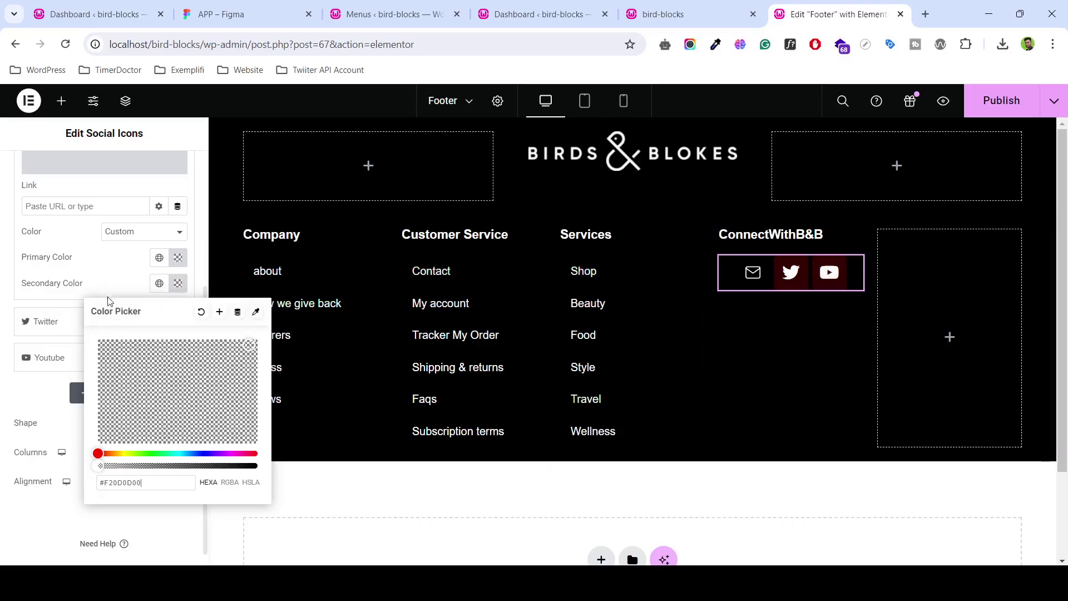
scroll(89, 205, "up", 1)
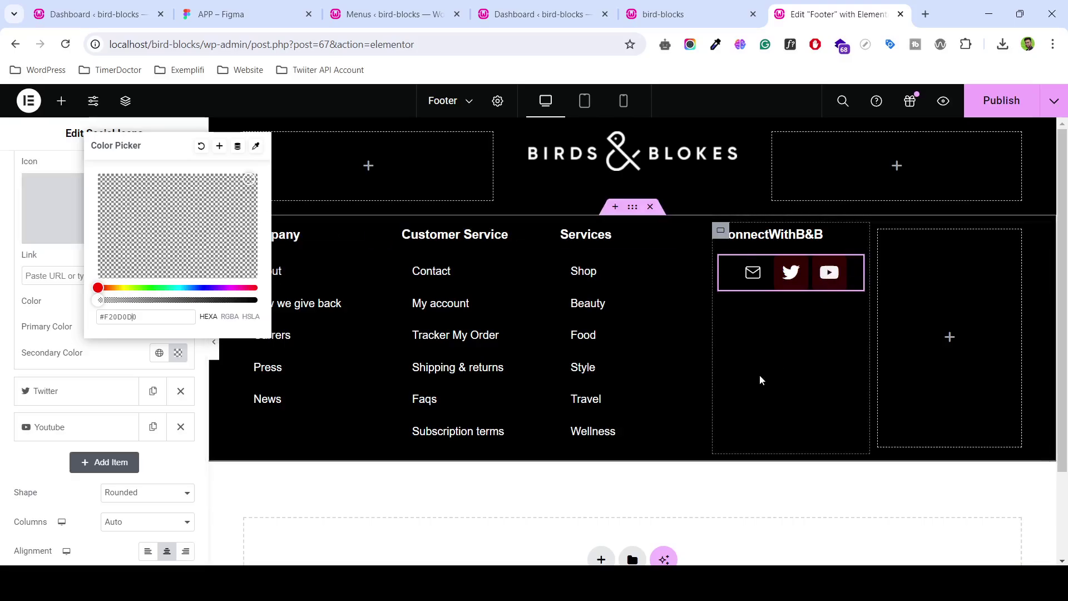
- Delete the Twitter and YouTube icons and duplicate the mail icon item
left_click(740, 515)
scroll(162, 243, "up", 2)
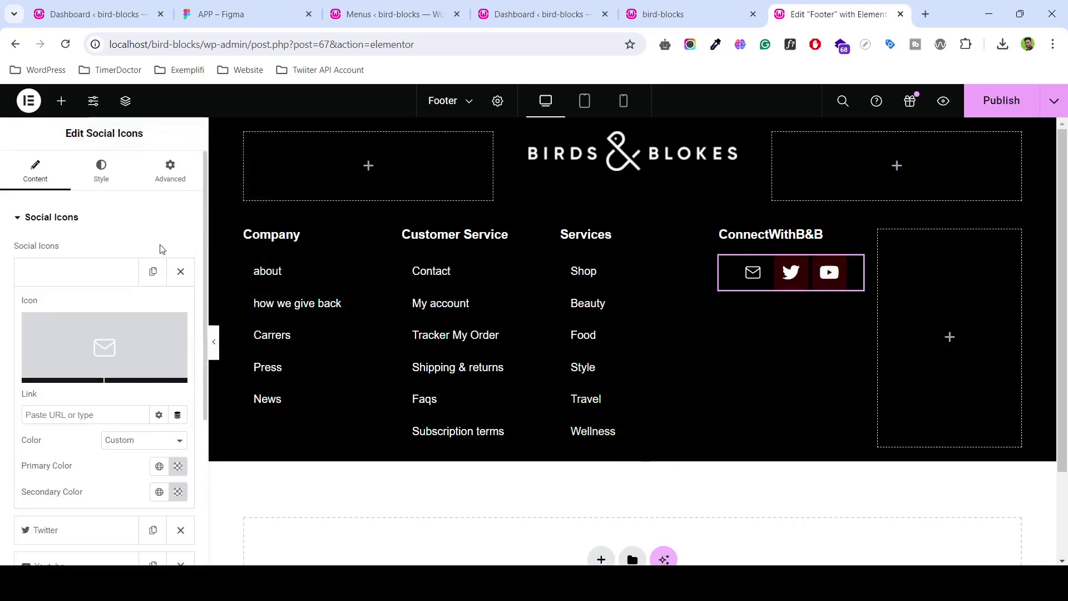
scroll(89, 292, "down", 3)
scroll(83, 328, "up", 2)
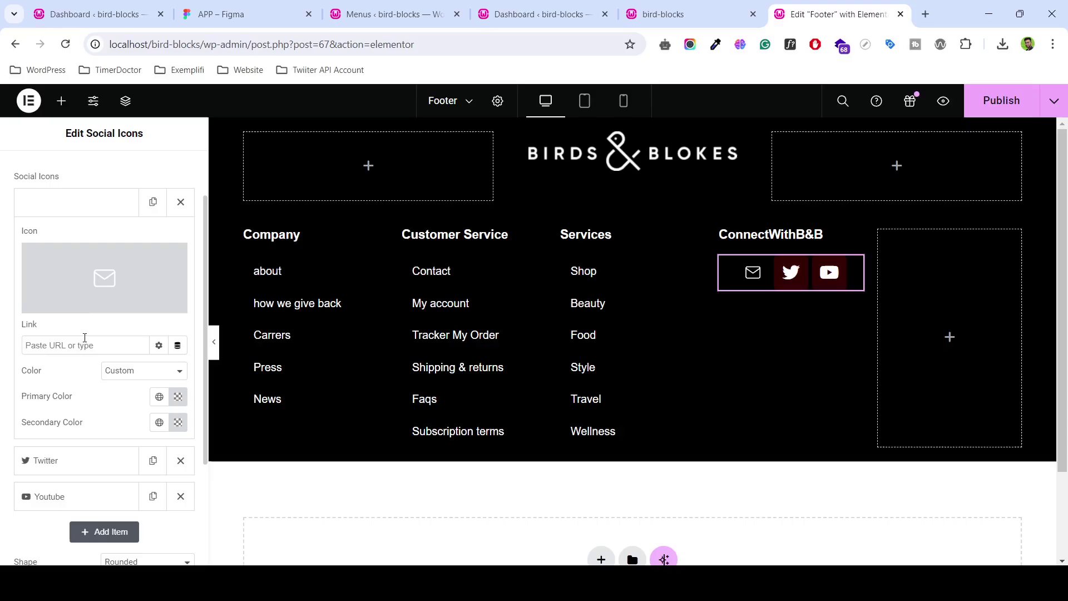
left_click(75, 209)
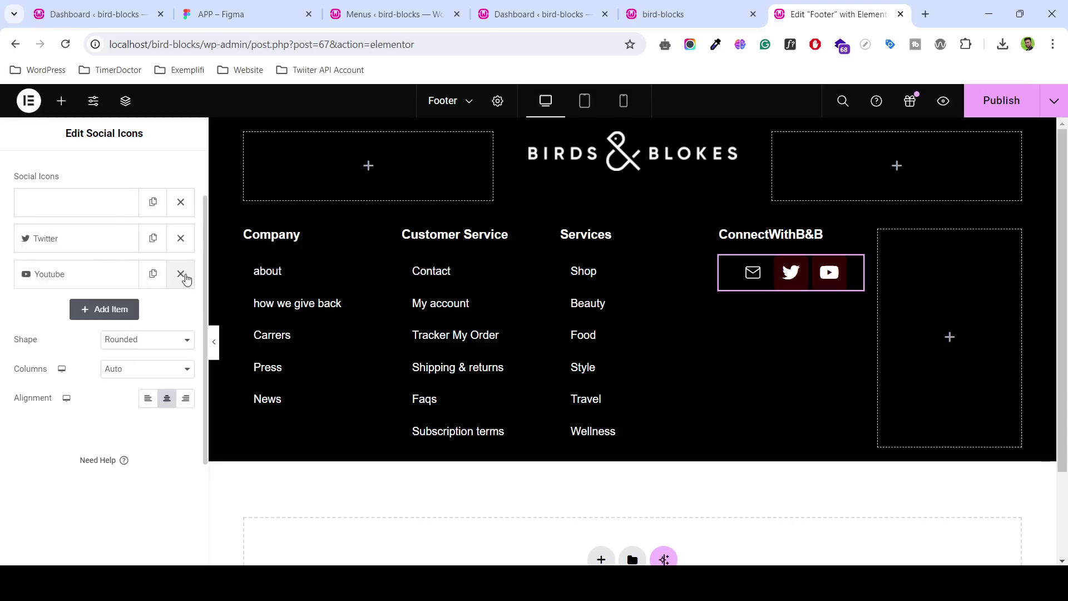
left_click(181, 238)
left_click(181, 238)
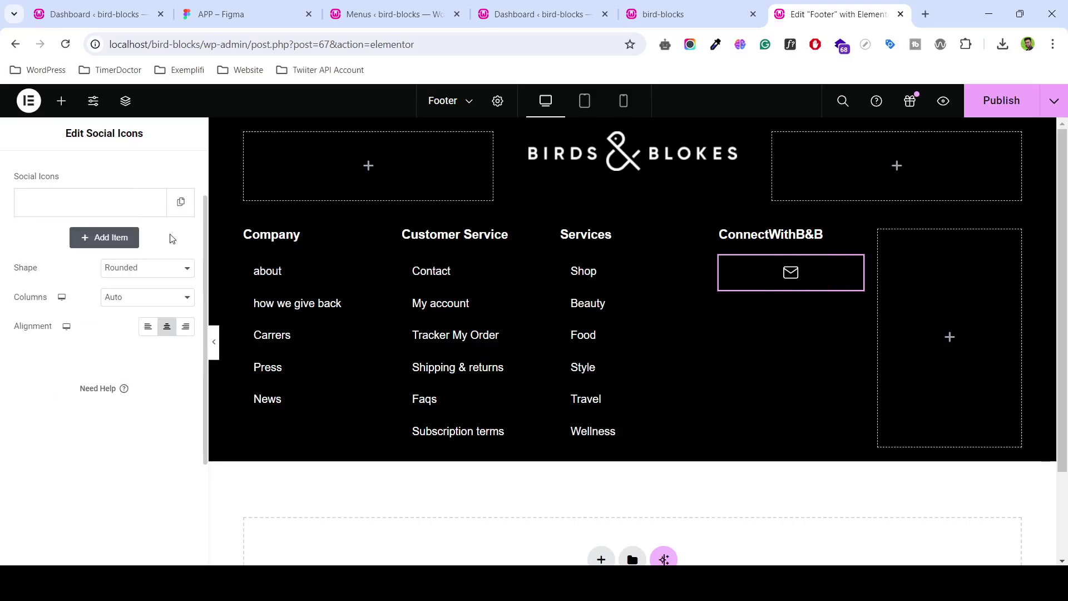
left_click(178, 210)
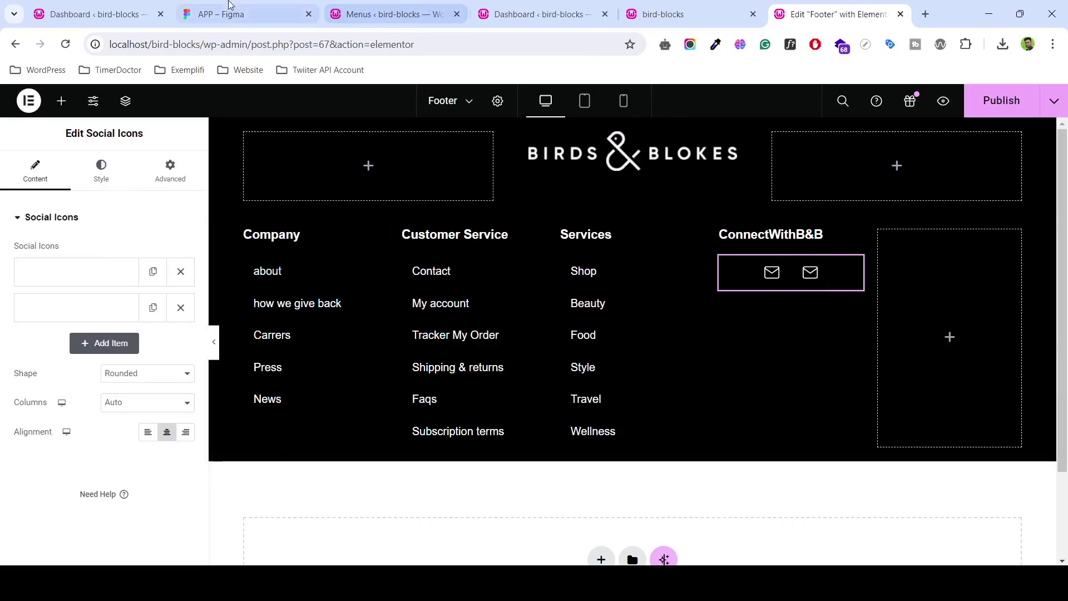
- Export the Instagram icon from the Figma design as an SVG file
left_click(225, 14)
left_click(651, 298)
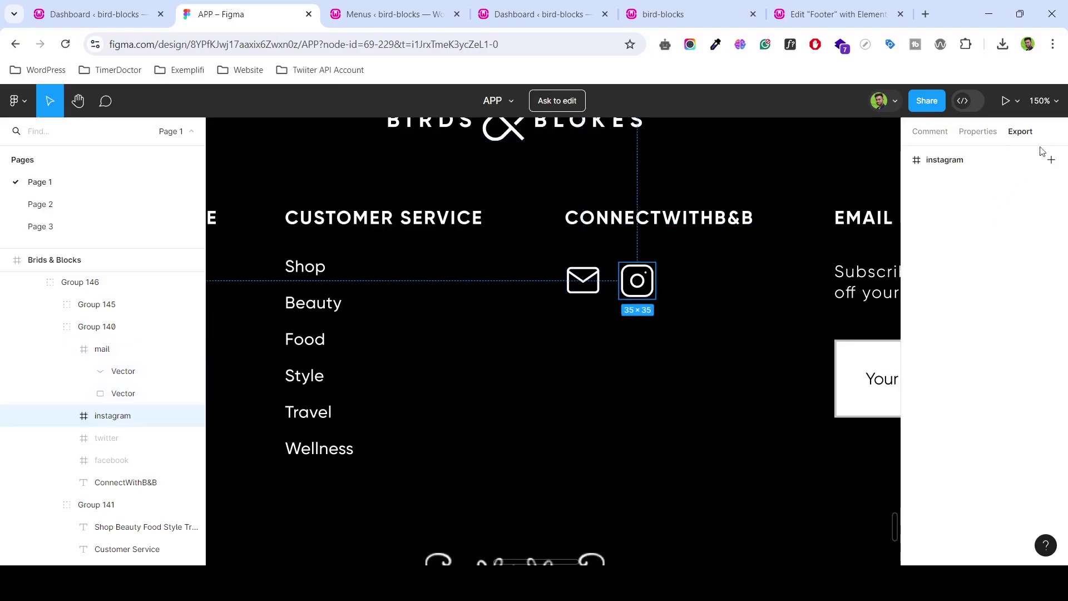
left_click(1021, 185)
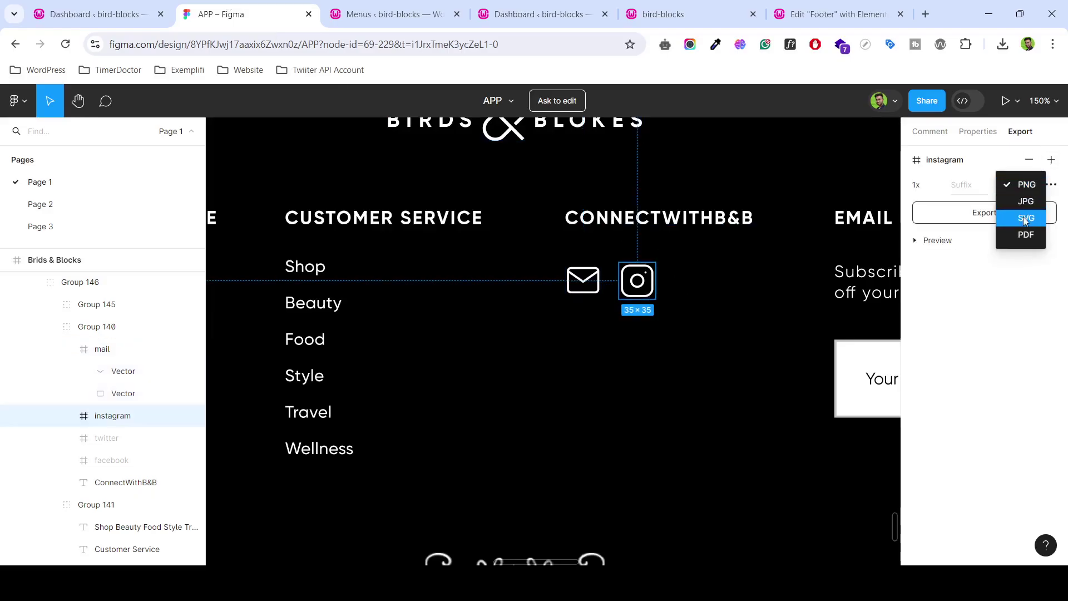
left_click(1026, 217)
left_click(999, 214)
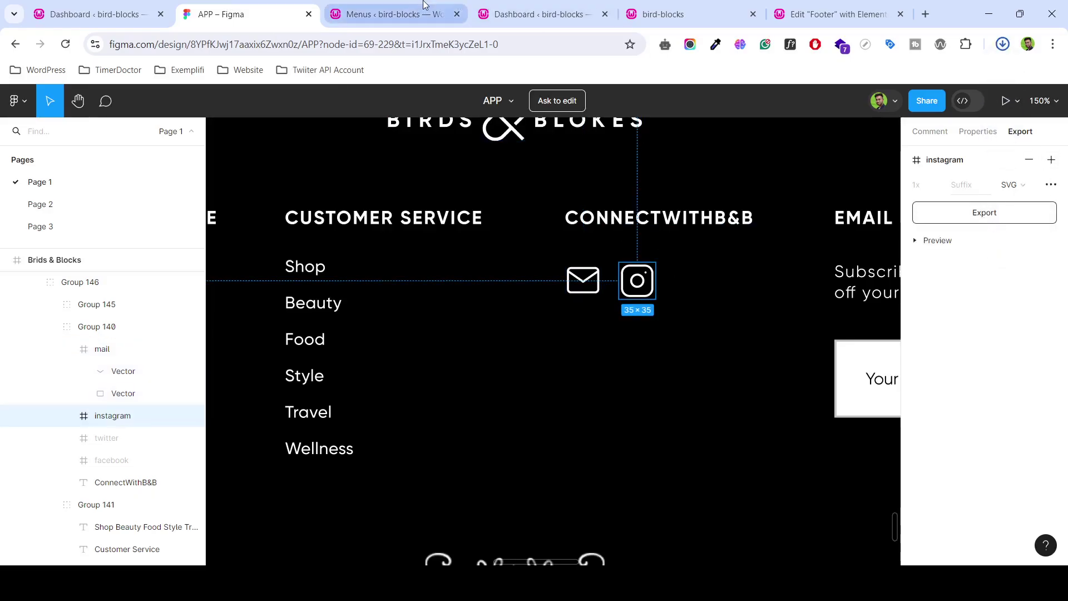
left_click(389, 14)
left_click(663, 14)
left_click(838, 14)
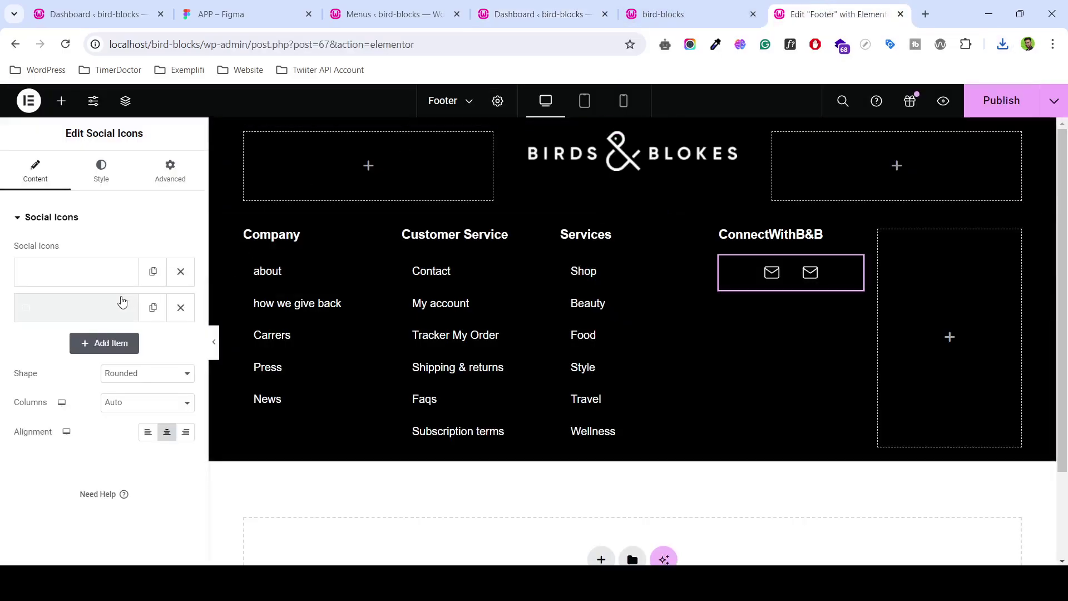
- Upload instagram.svg and insert it as the second social icon
left_click(76, 307)
left_click(148, 409)
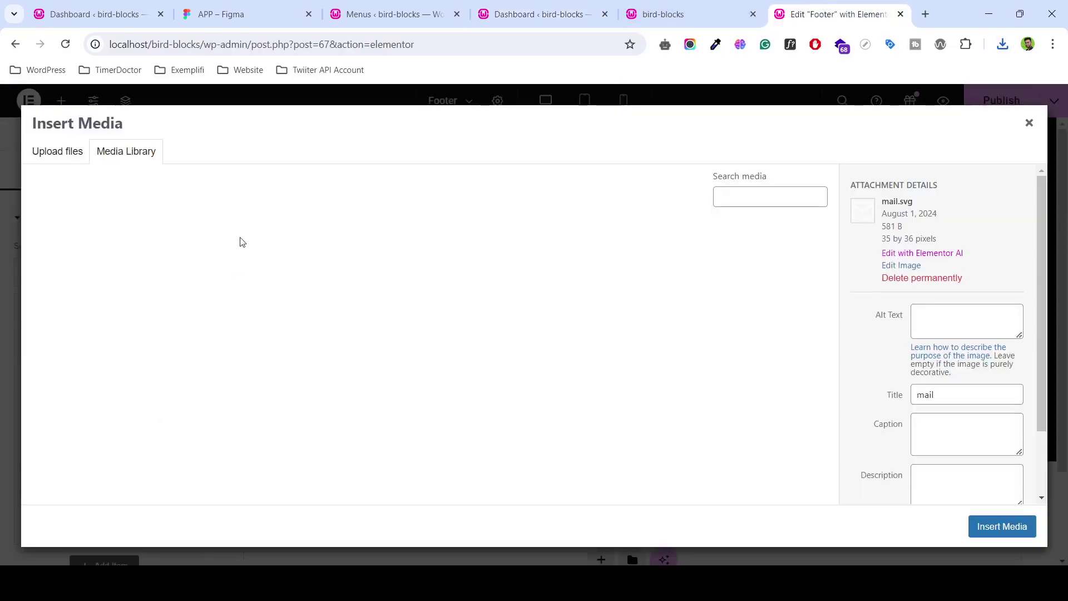
left_click(68, 157)
left_click(534, 334)
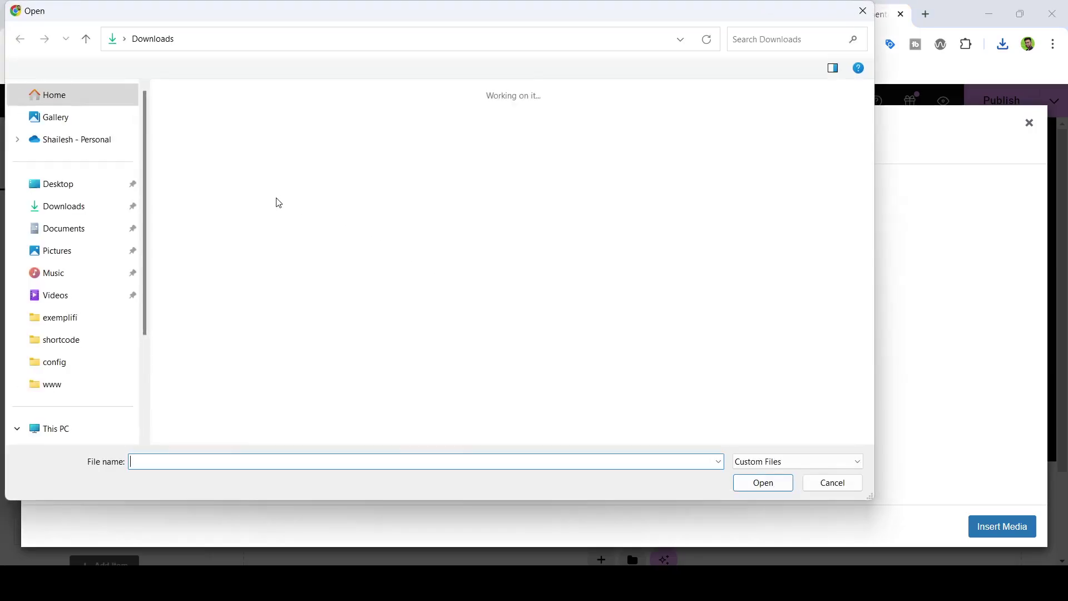
left_click(276, 139)
left_click(231, 148)
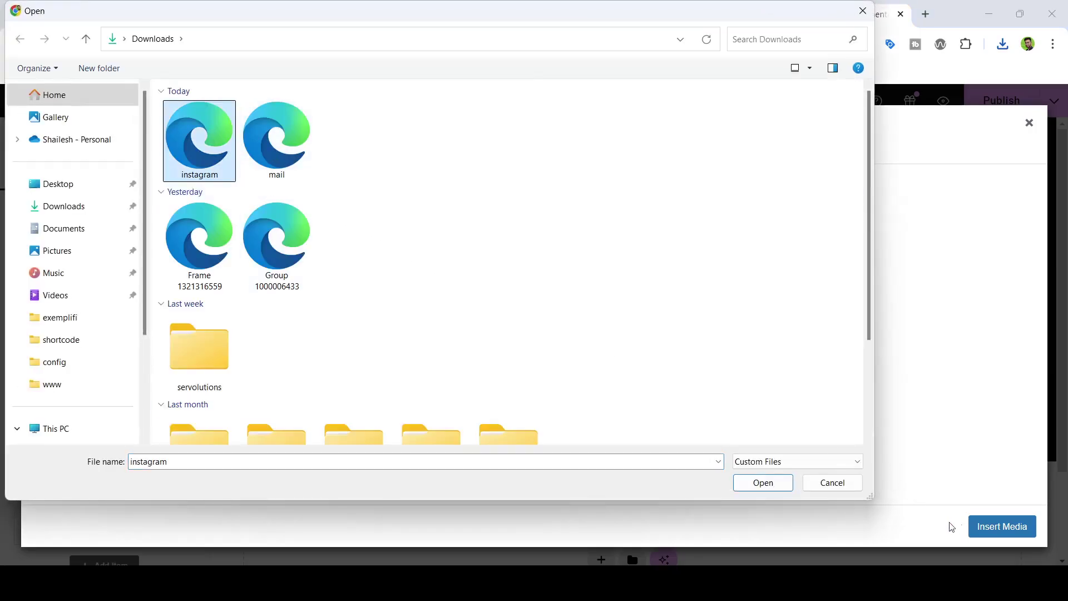
left_click(762, 483)
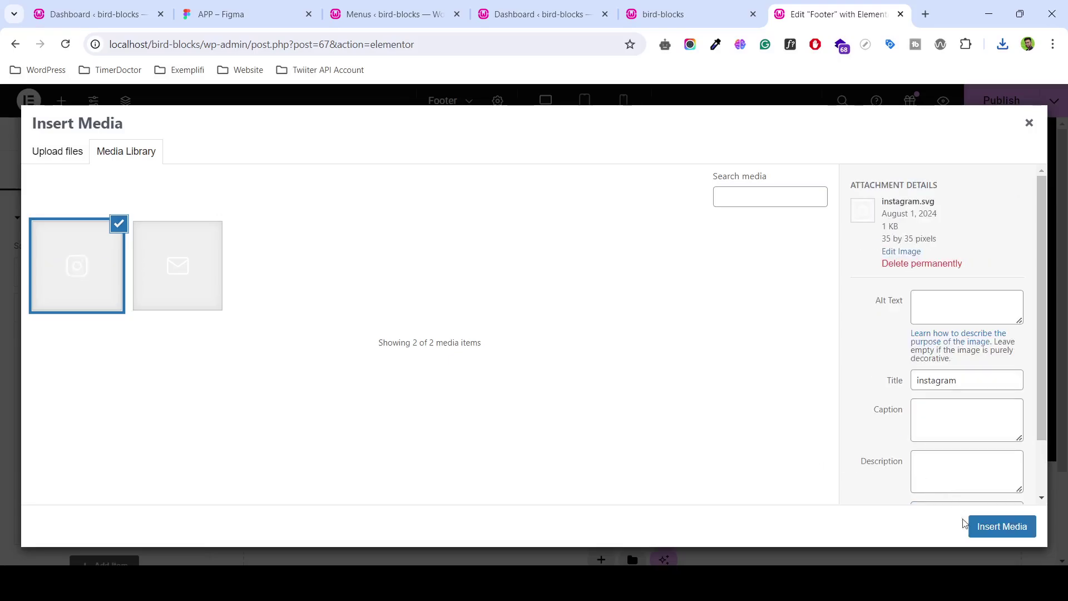
left_click(980, 526)
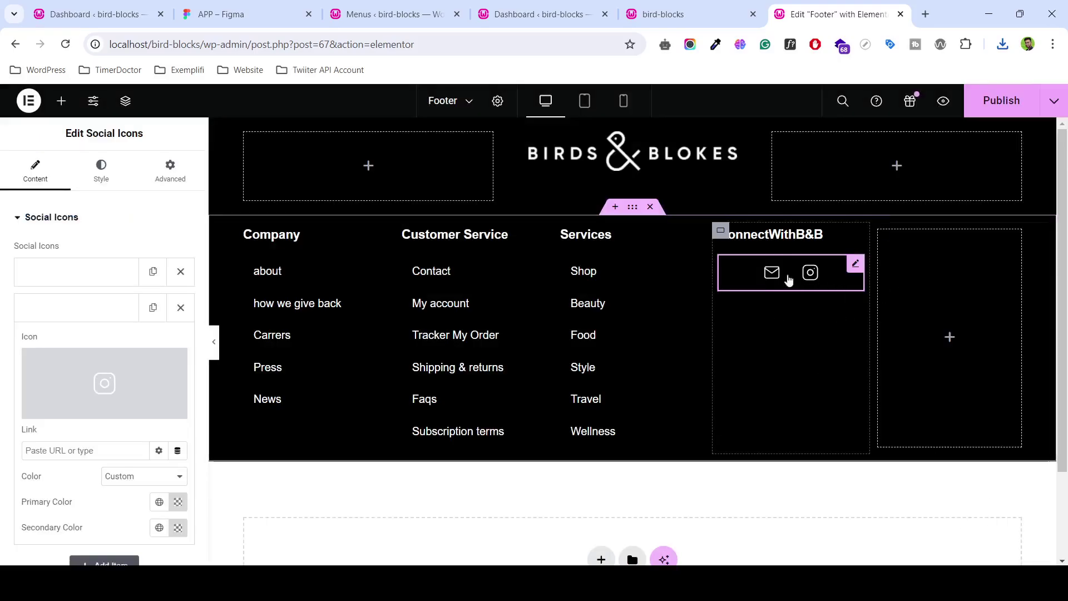
- Compare the mail and Instagram footer icons against the Figma design
left_click(245, 13)
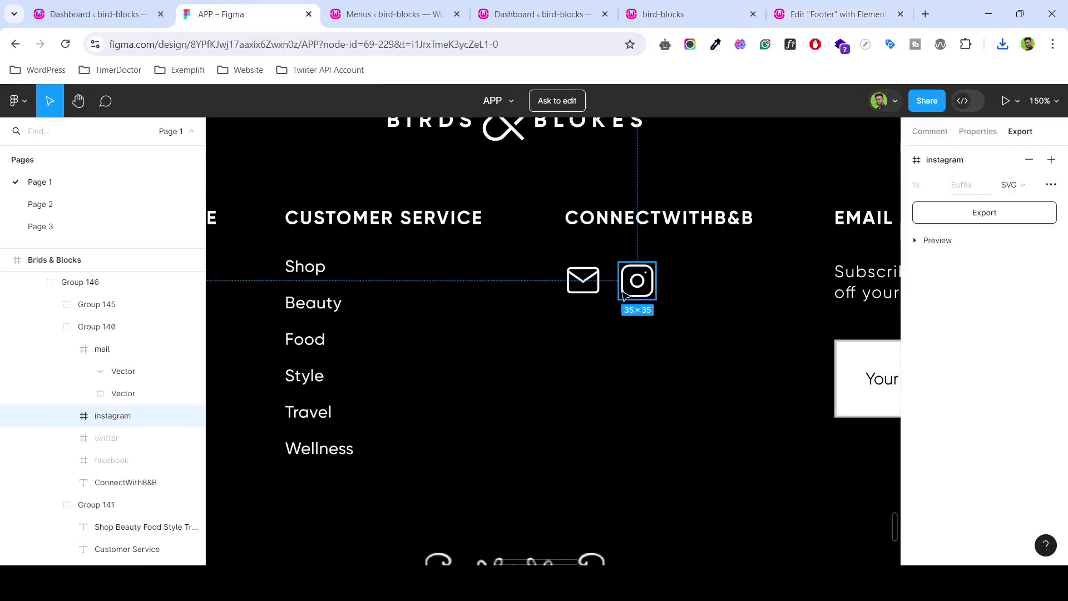
left_click(695, 14)
left_click(857, 14)
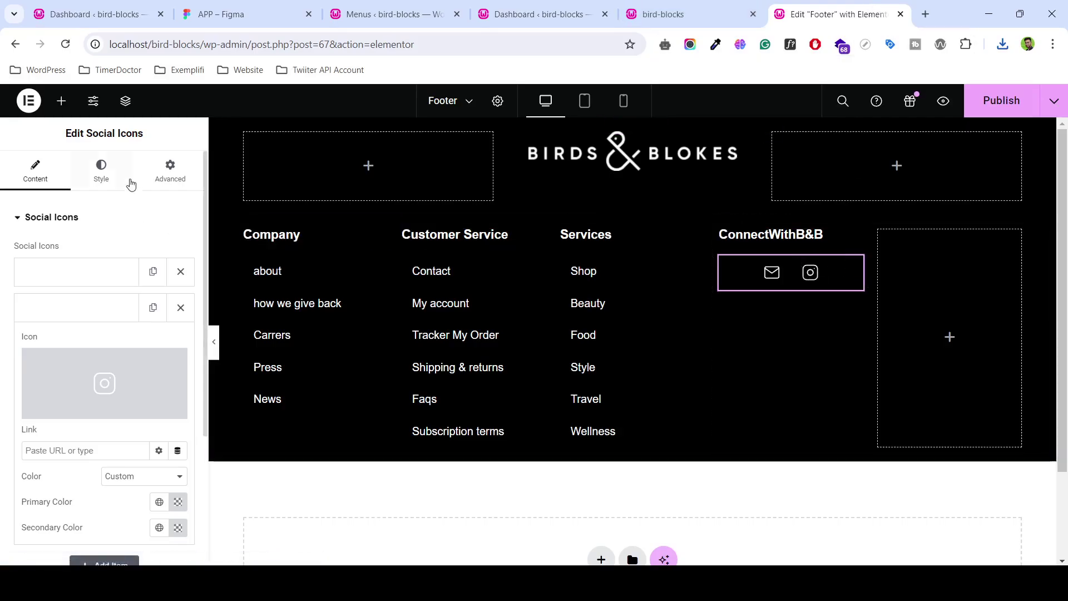
scroll(105, 356, "down", 3)
scroll(108, 357, "up", 3)
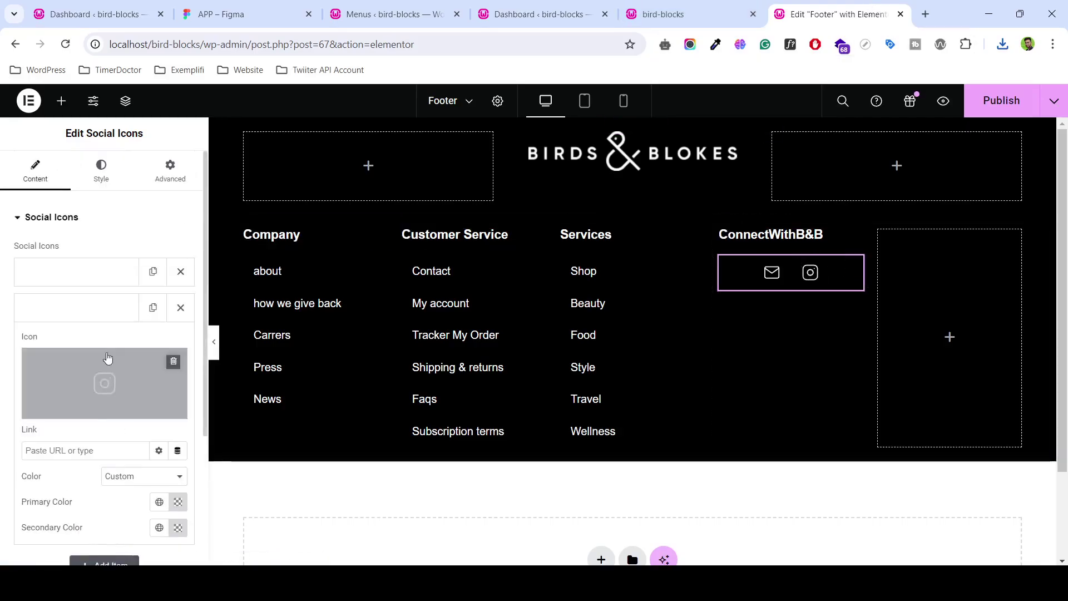
- Enlarge the social icons to 36 px and set their padding to 0.1
left_click(103, 173)
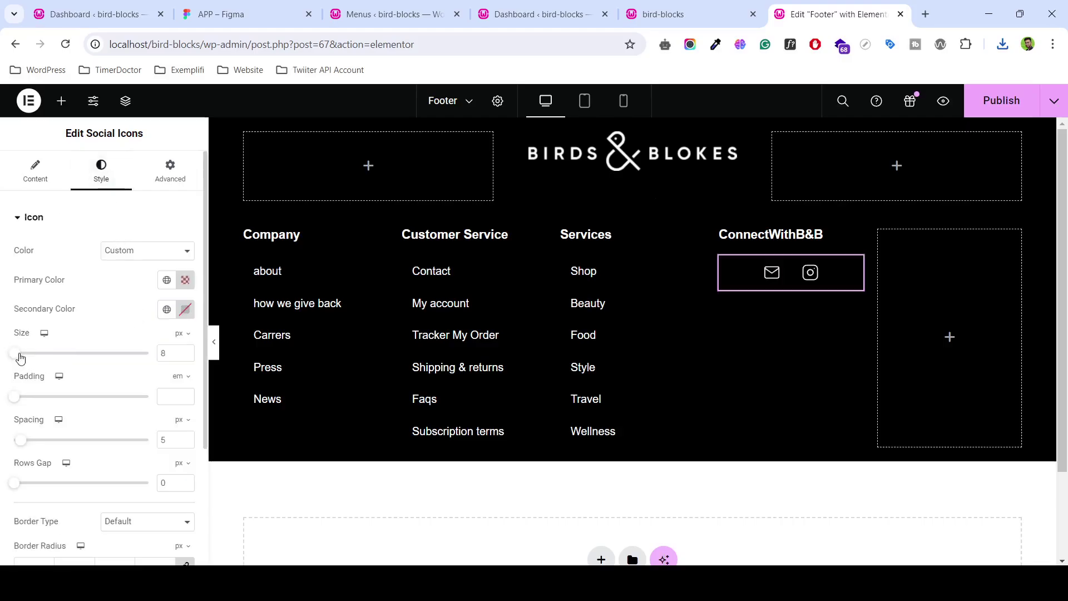
left_click_drag(17, 354, 33, 353)
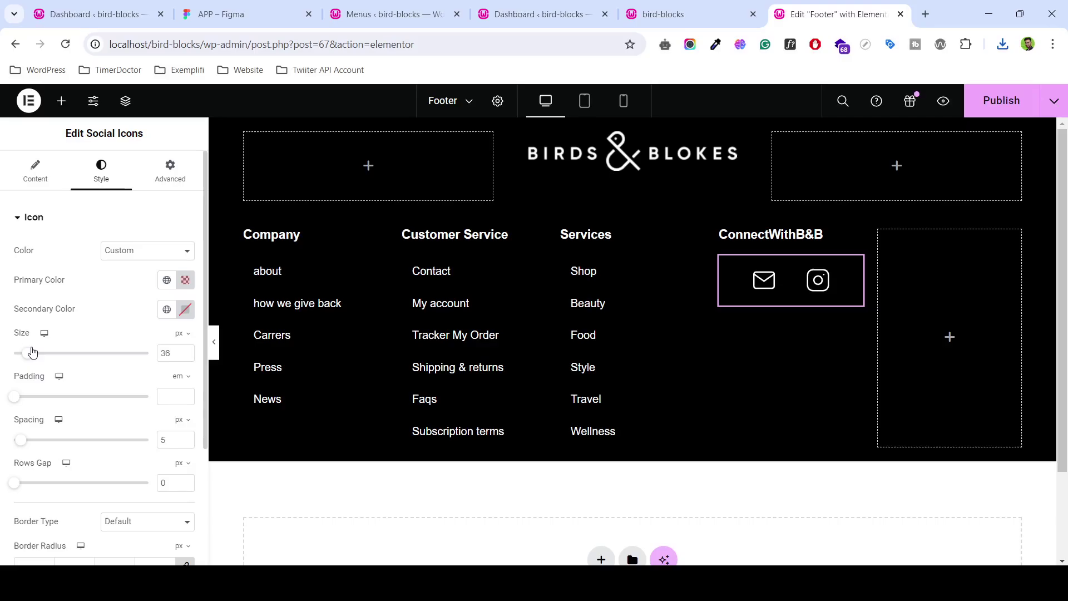
left_click_drag(19, 397, 20, 392)
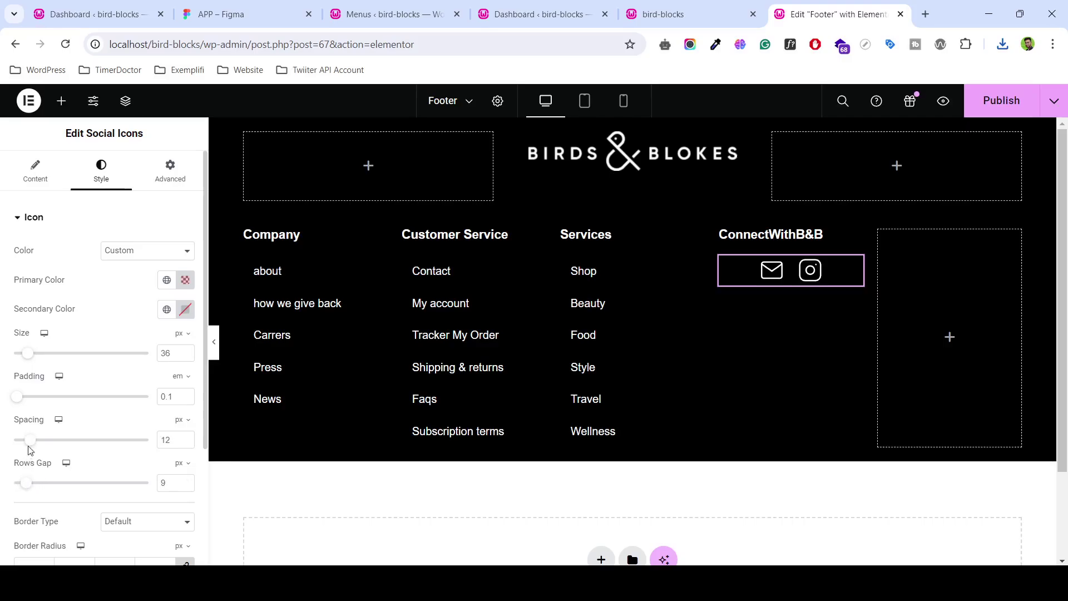
scroll(92, 427, "down", 3)
scroll(127, 392, "up", 3)
- Review the social icons' content settings, keeping Auto columns and the Rounded shape
left_click(36, 184)
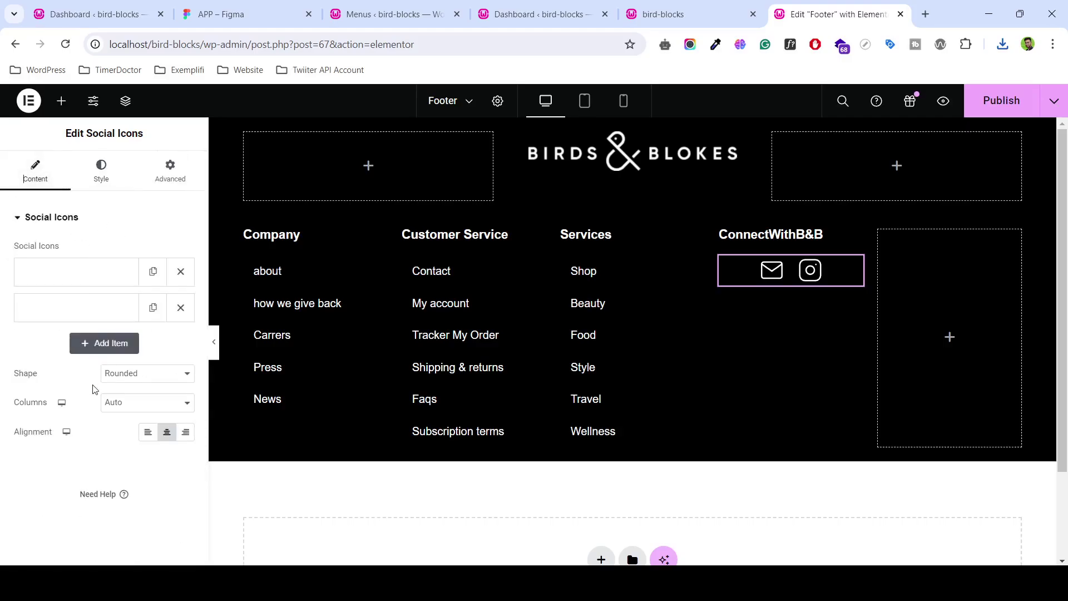
left_click(130, 412)
left_click(130, 412)
left_click(153, 378)
left_click(154, 379)
left_click(83, 272)
left_click(83, 272)
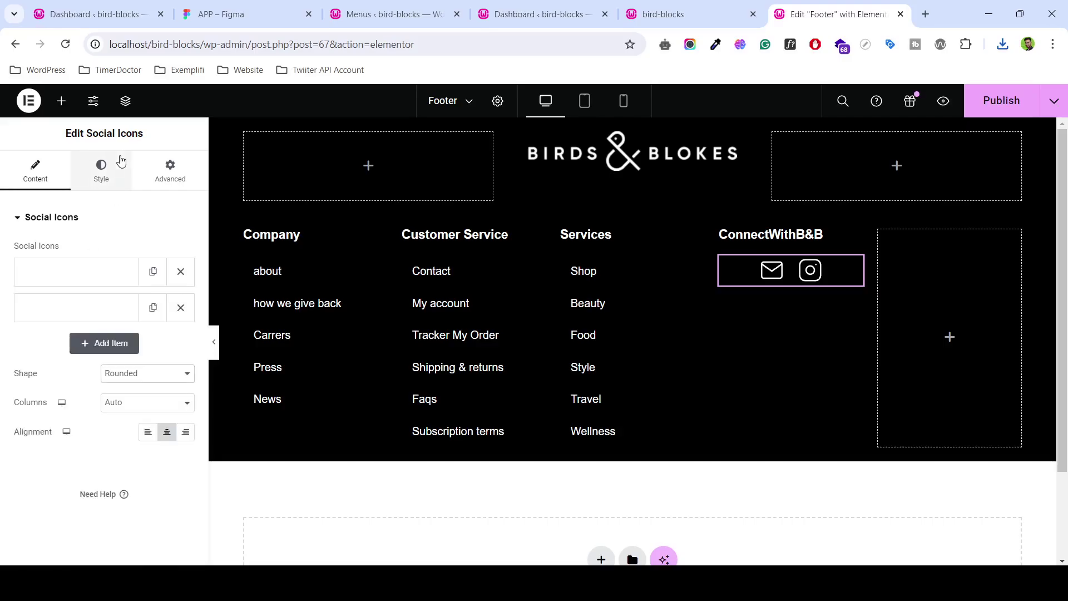
left_click(119, 161)
- Set the icon widget's Align Self to Start, then view the Figma design
left_click(172, 181)
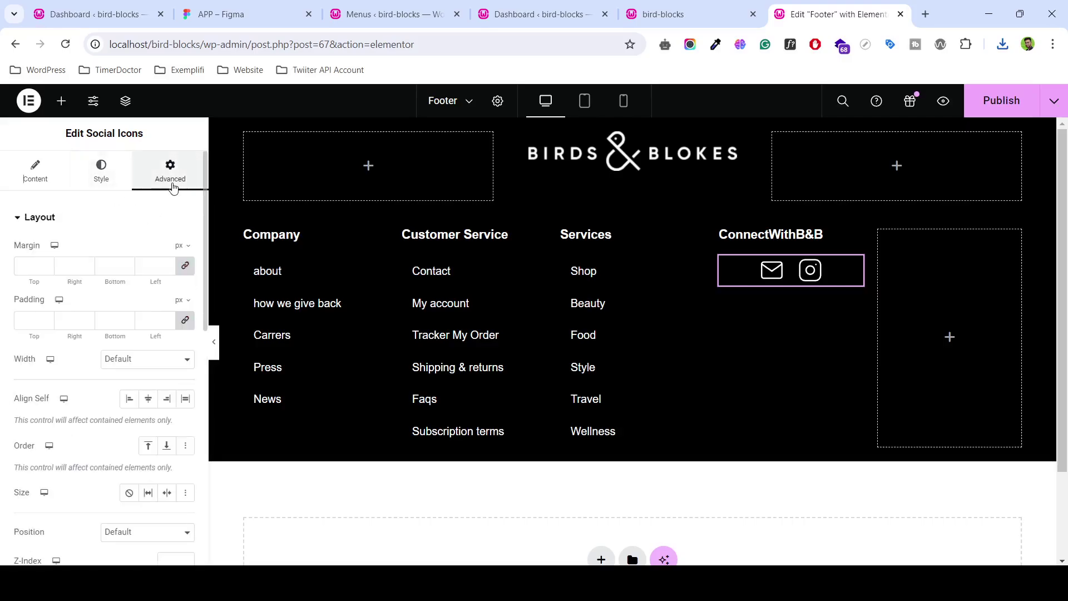
left_click(130, 404)
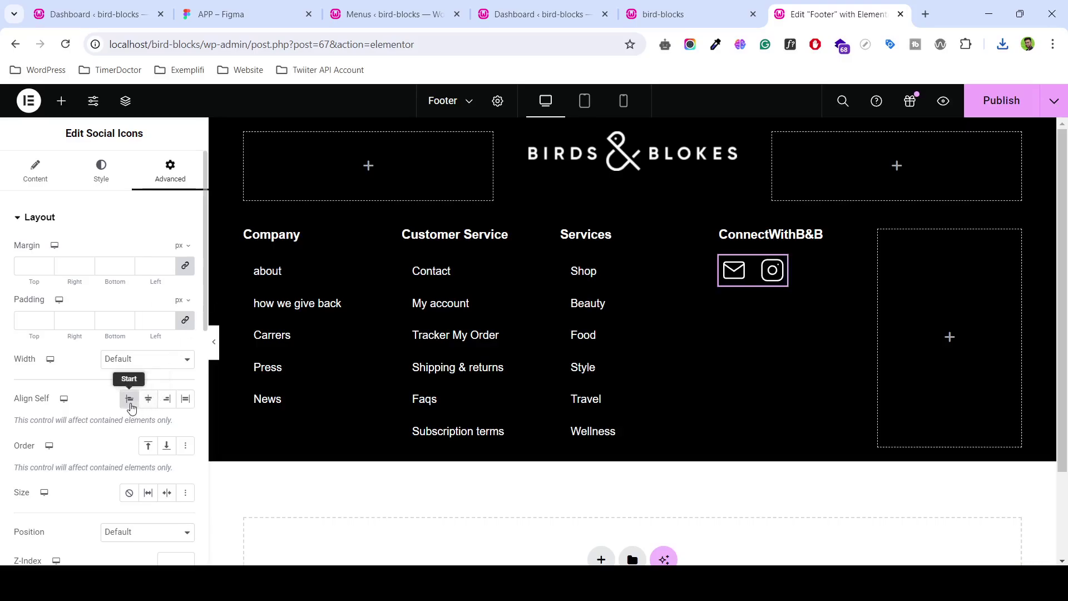
left_click(233, 22)
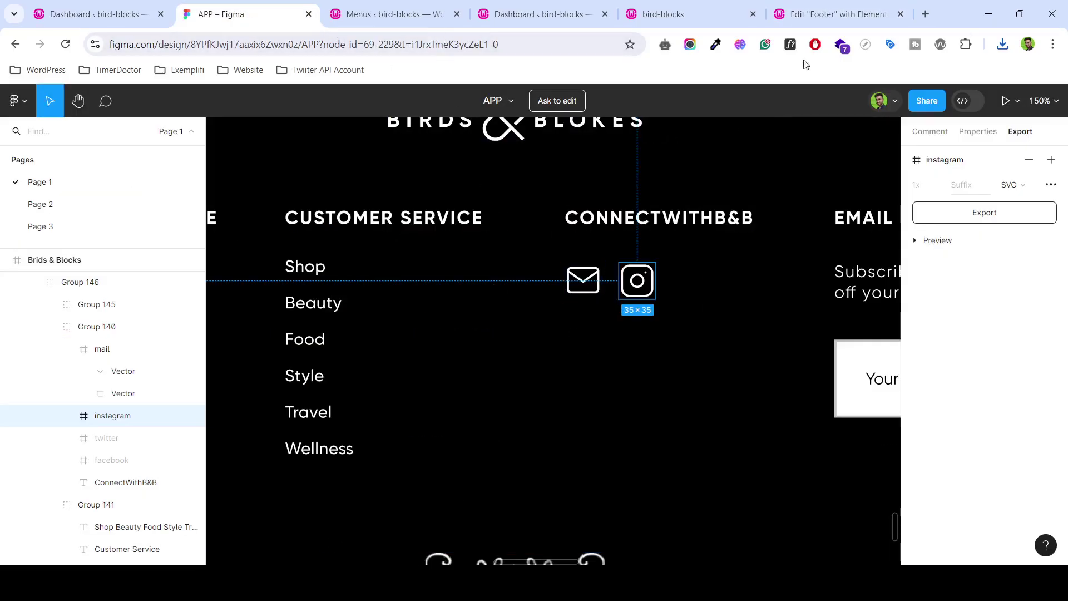
- Compare the Figma design with the Elementor footer editor
left_click(807, 14)
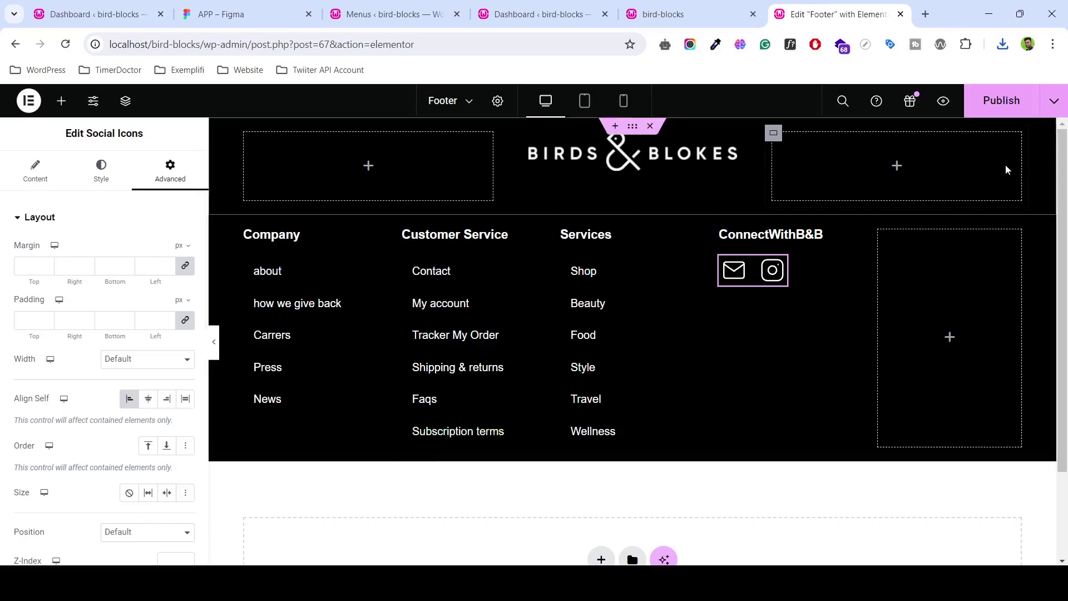
left_click(219, 15)
scroll(874, 289, "down", 2)
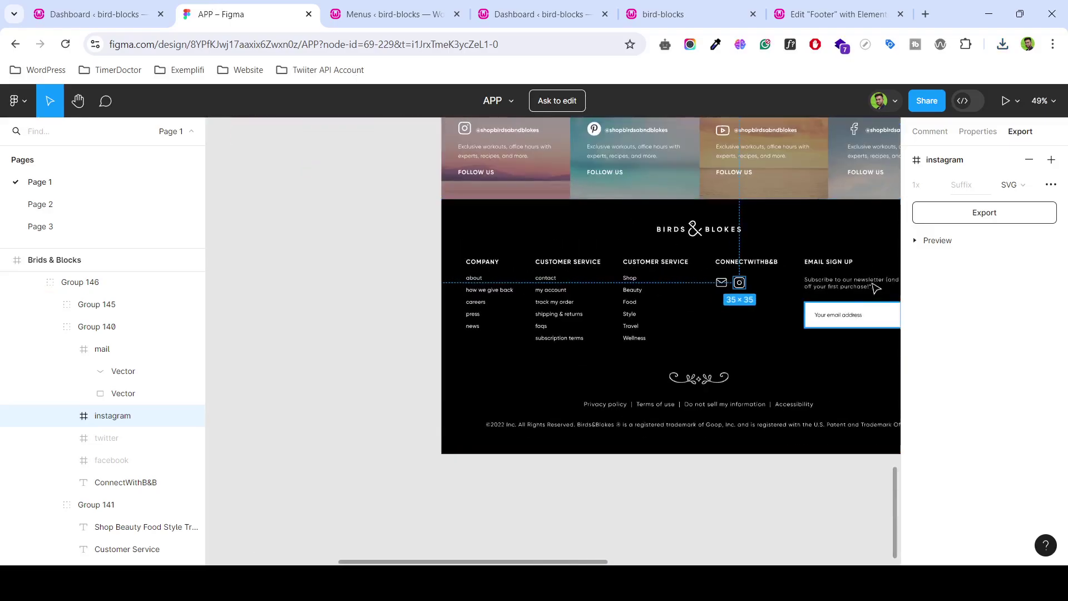
scroll(870, 278, "up", 3)
scroll(876, 265, "up", 2)
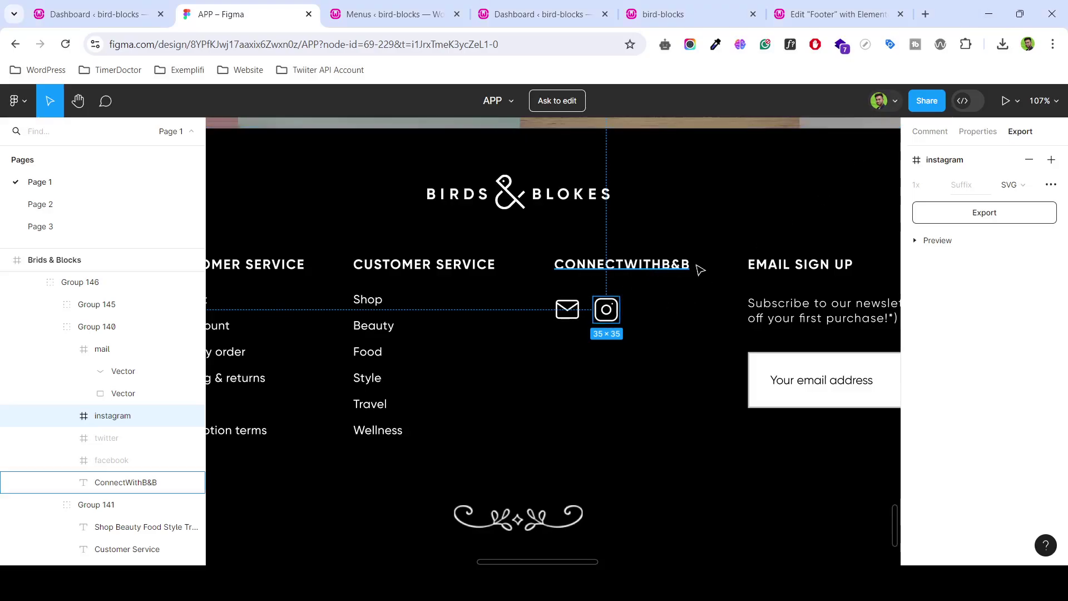
left_click(703, 7)
left_click(857, 14)
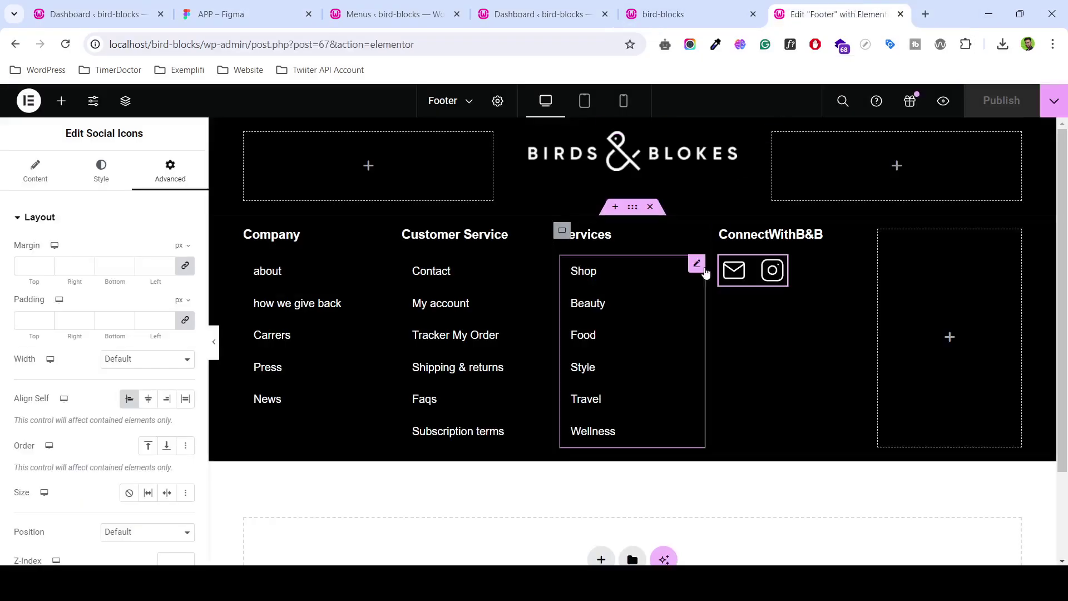
- Duplicate the ConnectWithB&B heading into the empty right column and retitle it 'Email sign up'
right_click(858, 237)
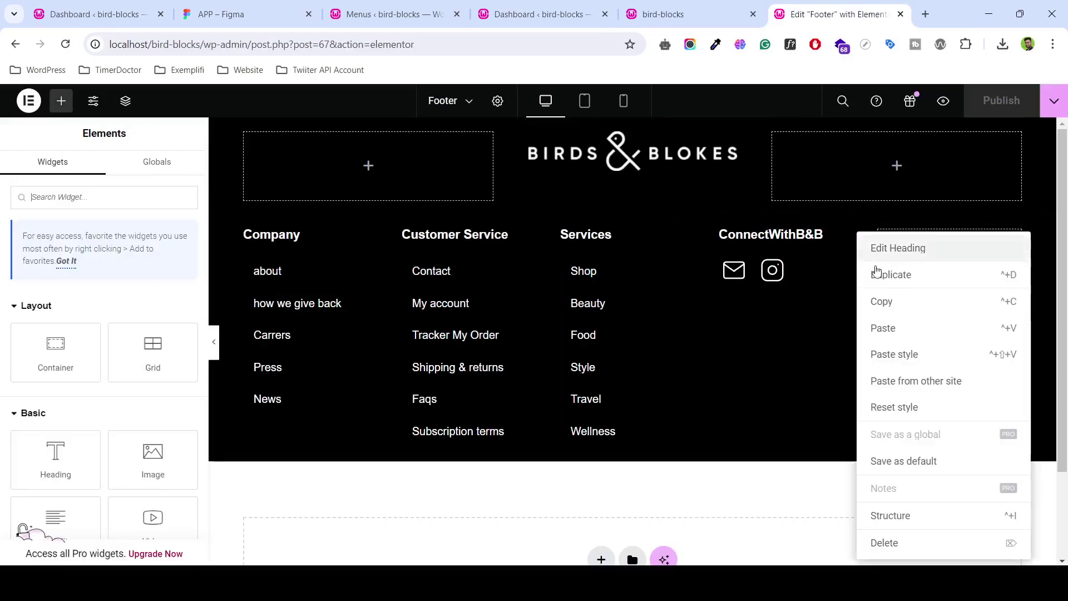
left_click(906, 300)
right_click(924, 270)
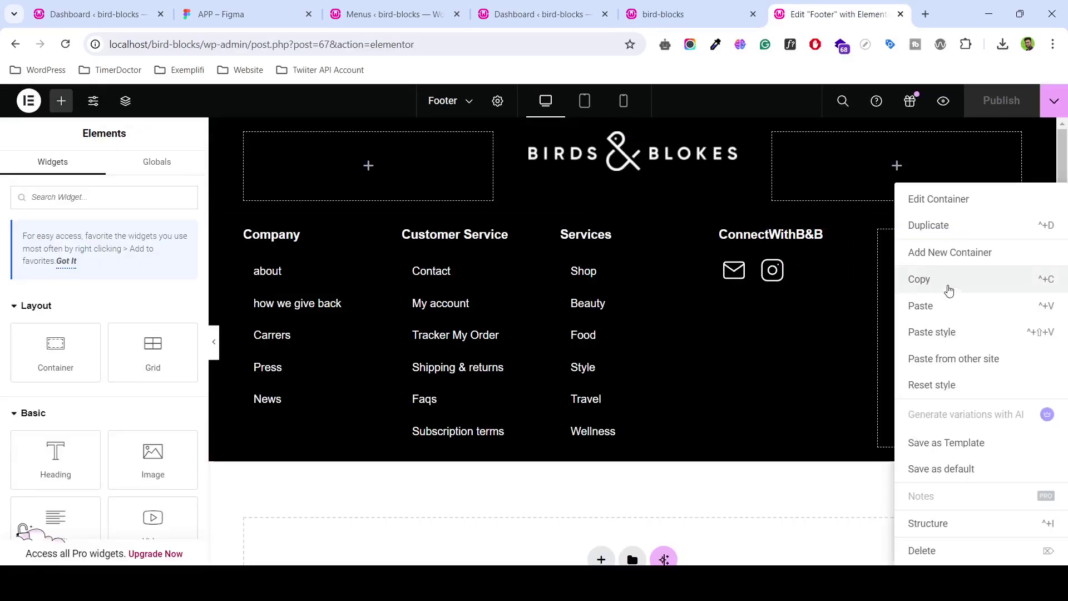
left_click(947, 305)
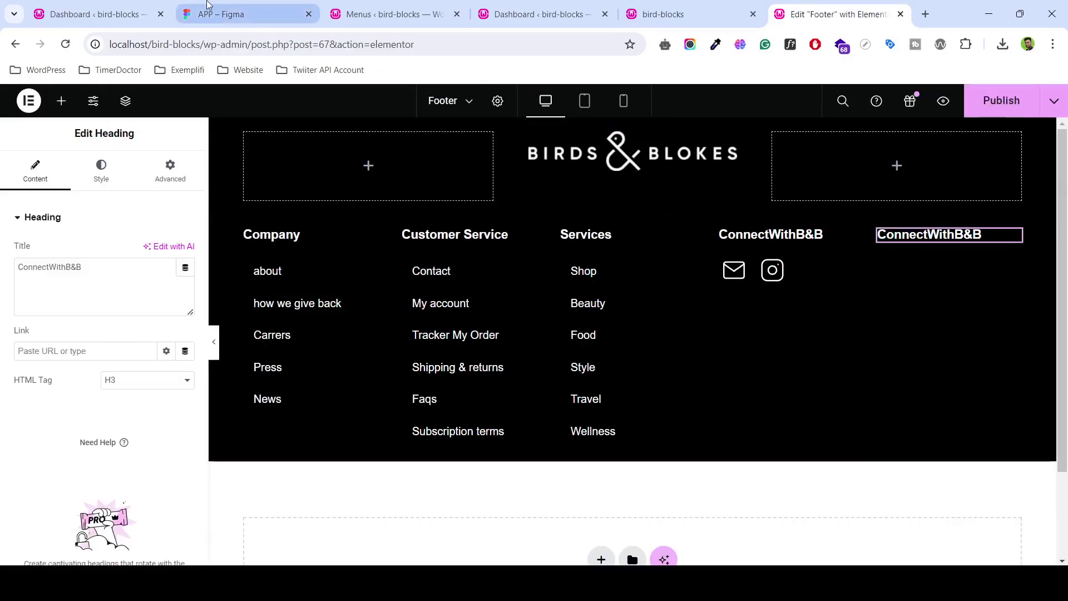
left_click(245, 13)
left_click(786, 266)
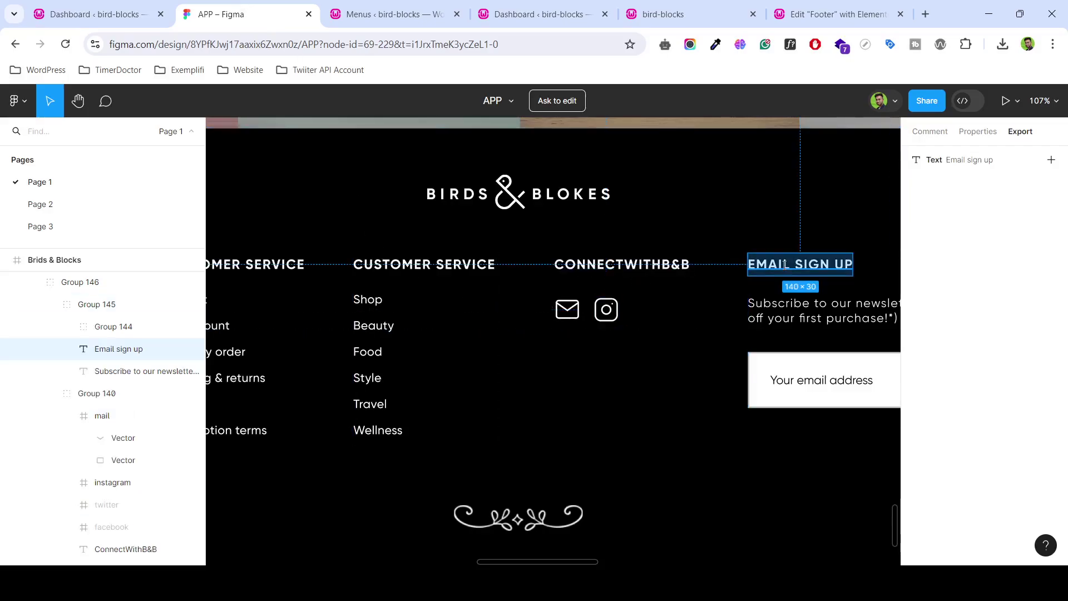
left_click(969, 160)
left_click(838, 14)
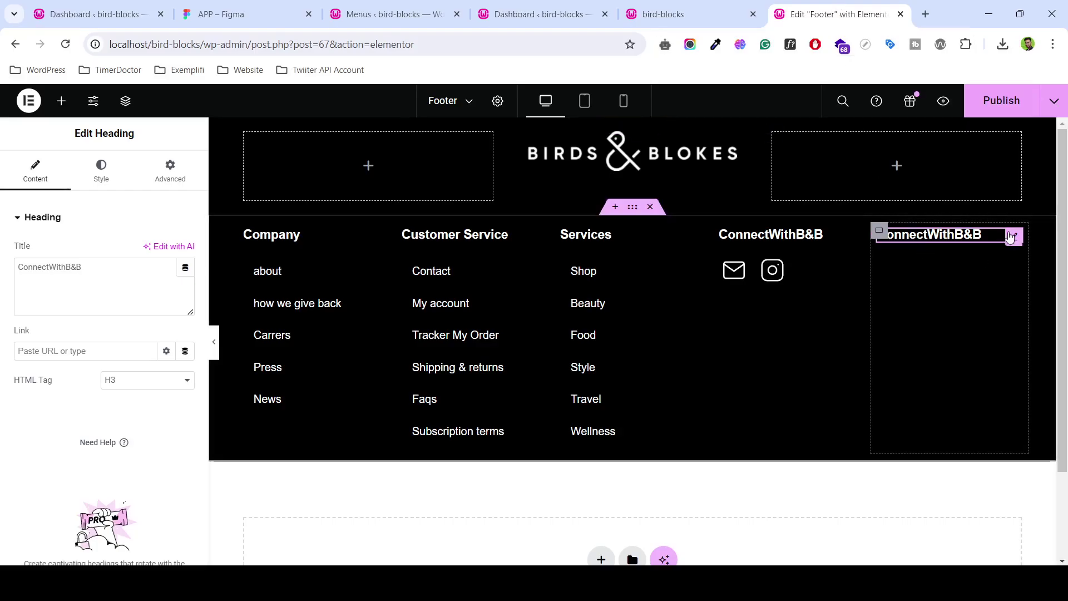
key("ctrl+a")
key("ctrl+v")
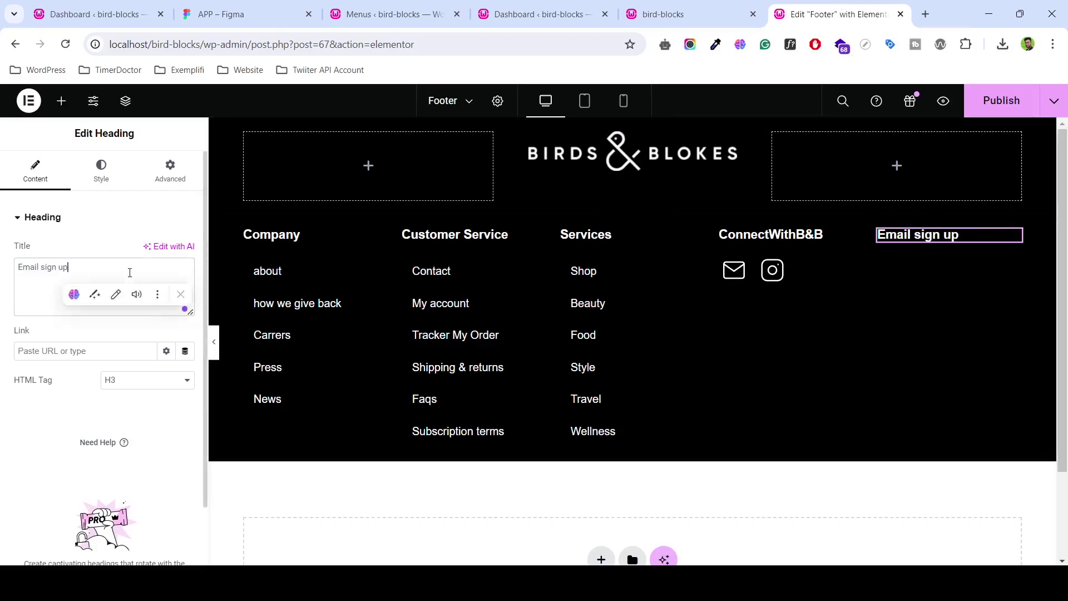
- Add a Text Editor block under Email sign up and copy the newsletter subscribe text from Figma
left_click(61, 101)
left_click_drag(56, 517, 942, 251)
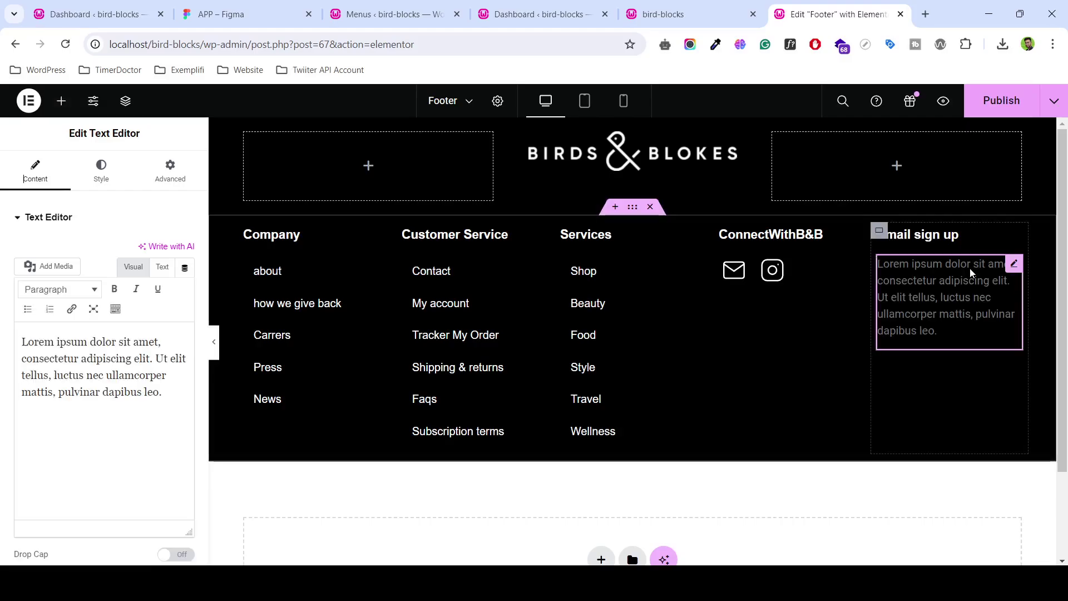
left_click(239, 14)
left_click(856, 318)
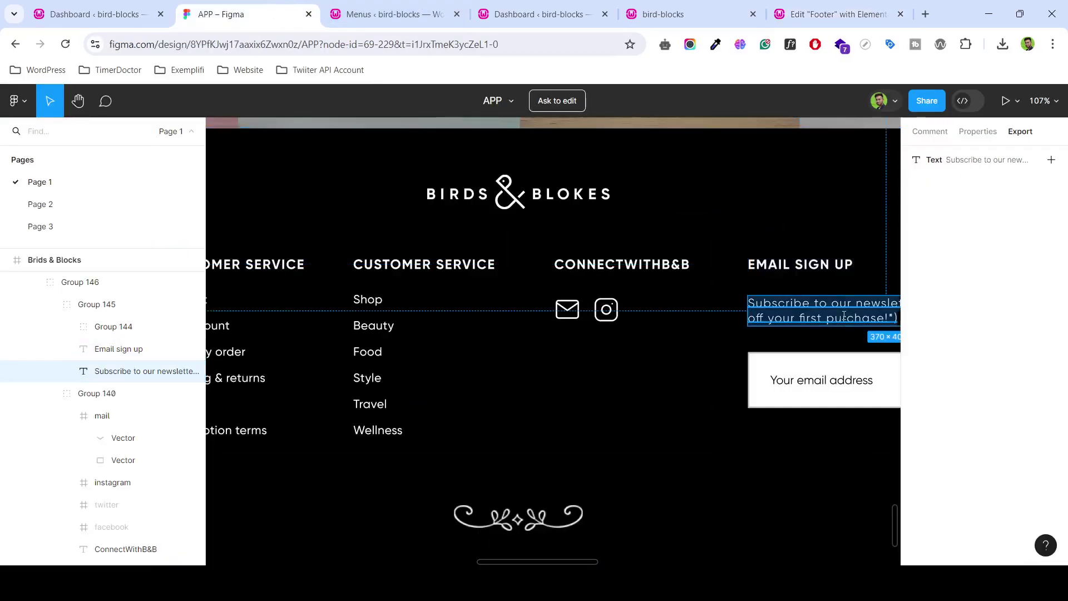
left_click(988, 160)
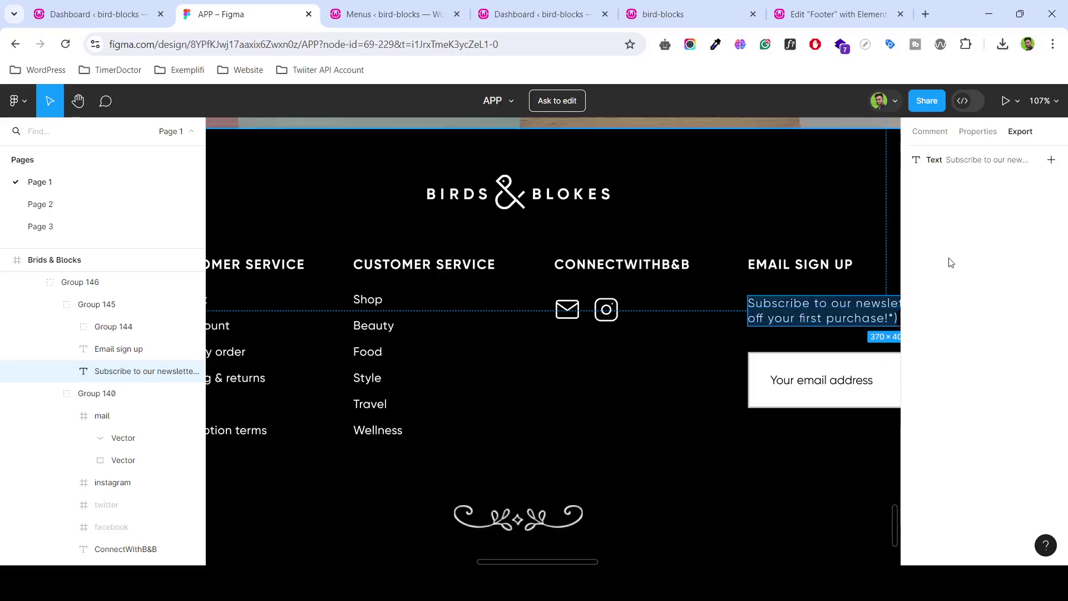
left_click(980, 169)
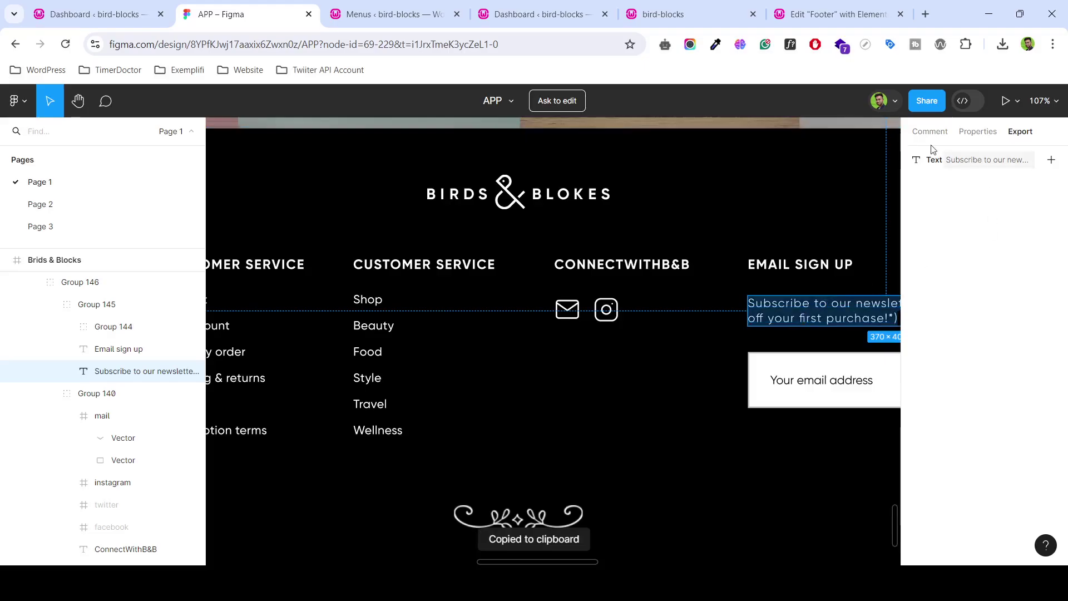
left_click(834, 14)
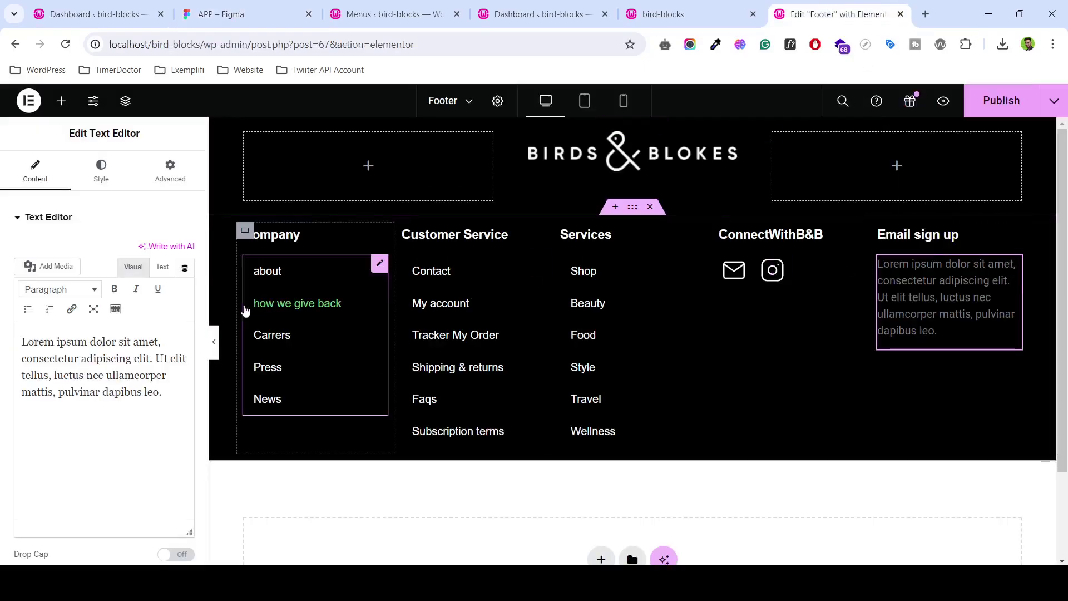
- Replace the Lorem text with 'Subscribe to our newsletter (and get 10% off your first purchase!*)'
left_click(162, 267)
left_click(118, 383)
key("ctrl+a")
key("ctrl+v")
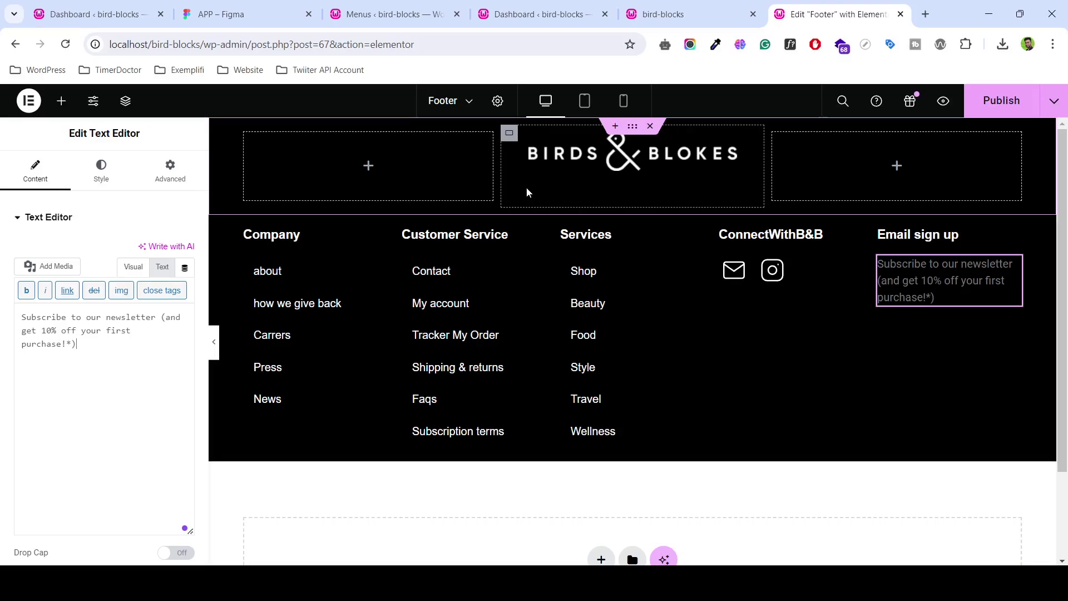
left_click(245, 14)
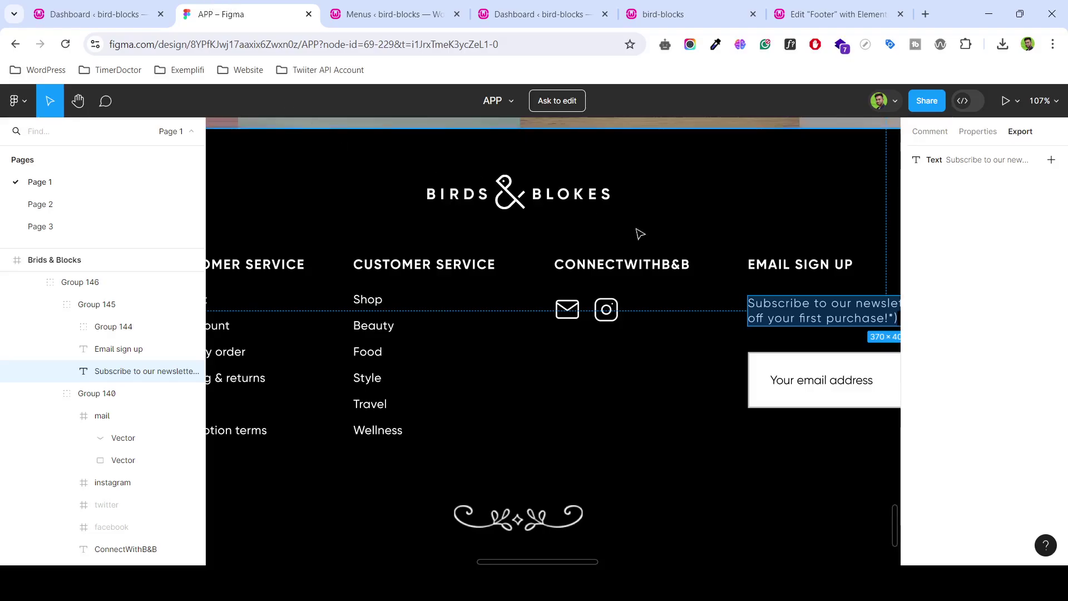
left_click(993, 160)
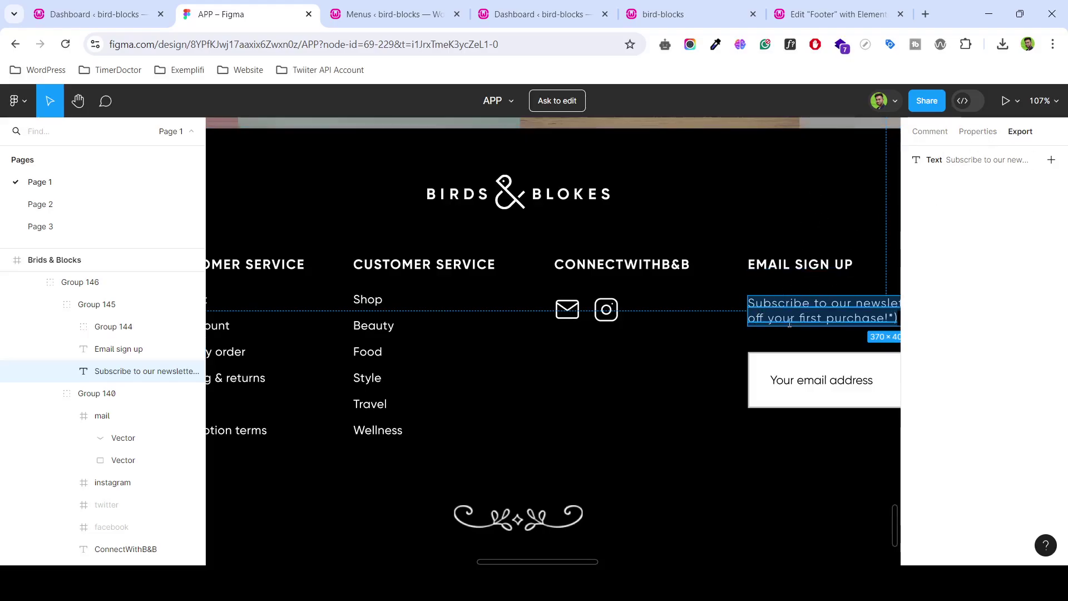
left_click(837, 14)
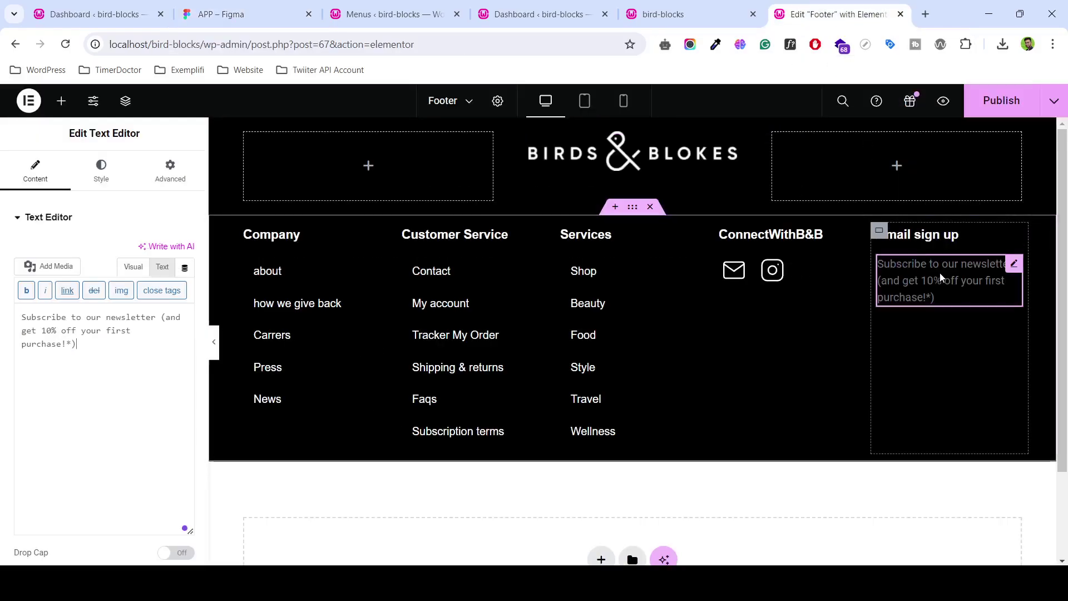
- Set the newsletter text colour to #fff and publish the footer
left_click(102, 188)
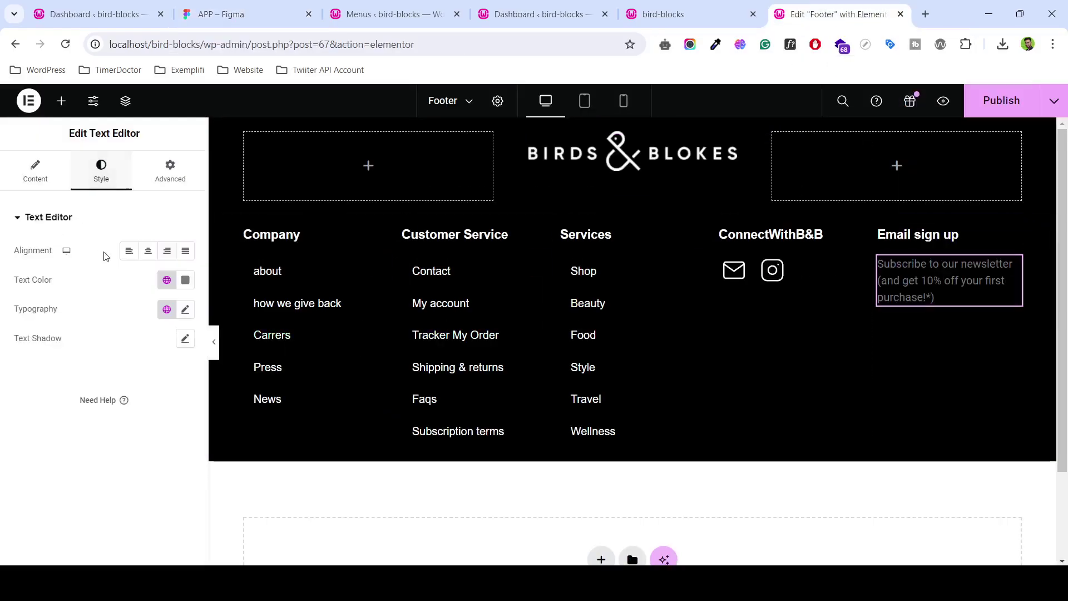
left_click(185, 280)
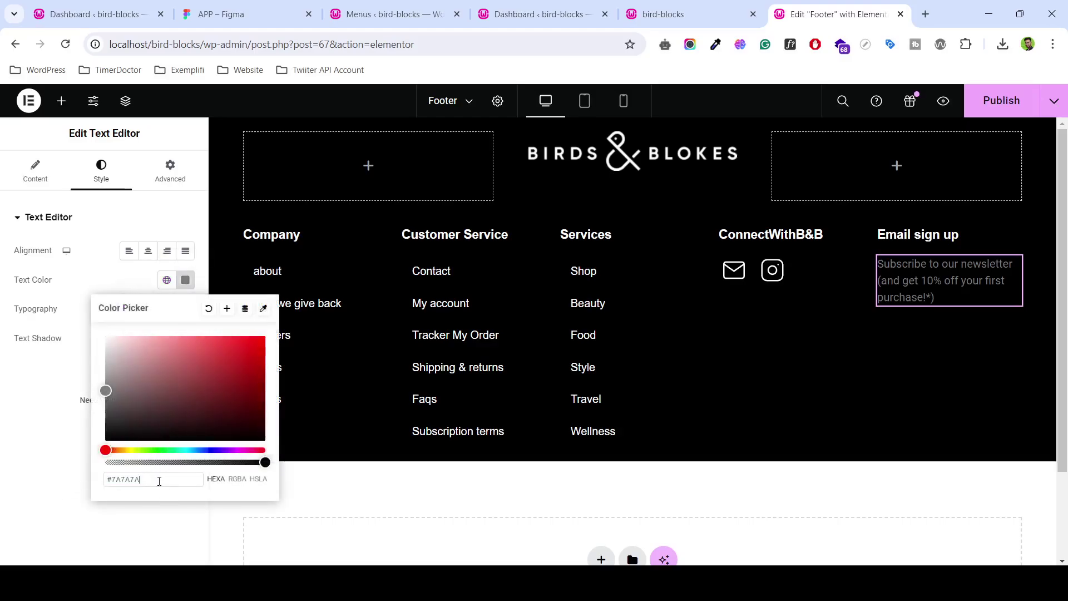
key("BackSpace")
key("BackSpace")
key("BackSpace")
key("BackSpace")
key("BackSpace")
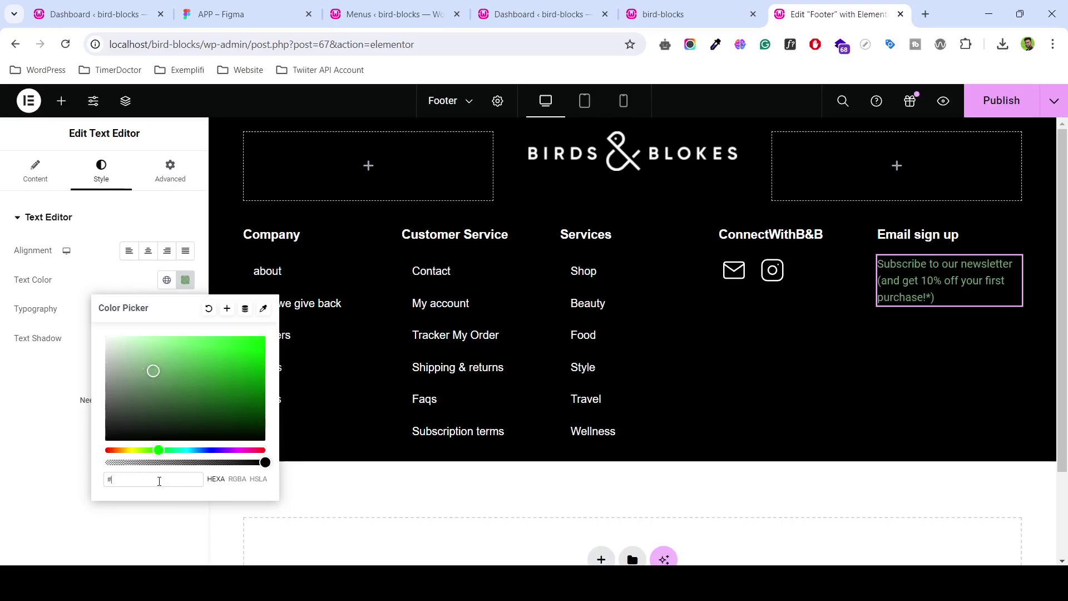
type("fff")
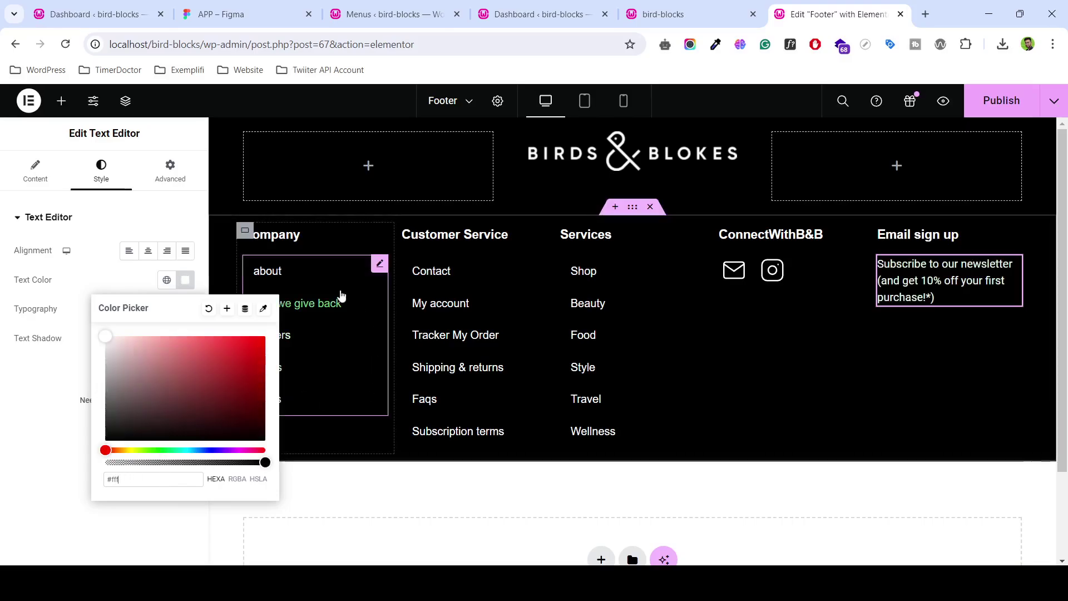
left_click(398, 527)
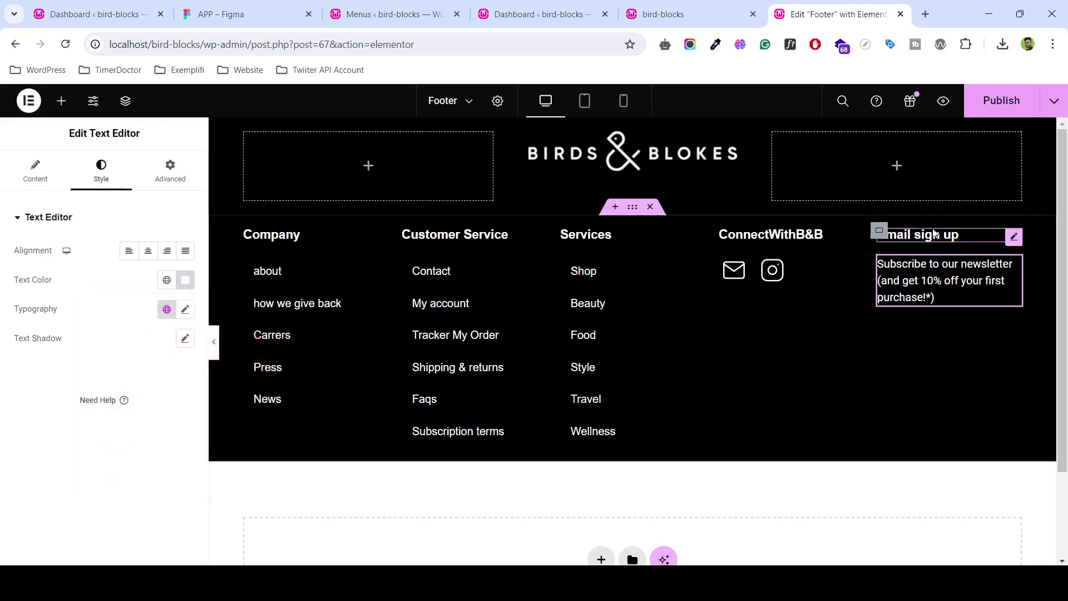
left_click(983, 109)
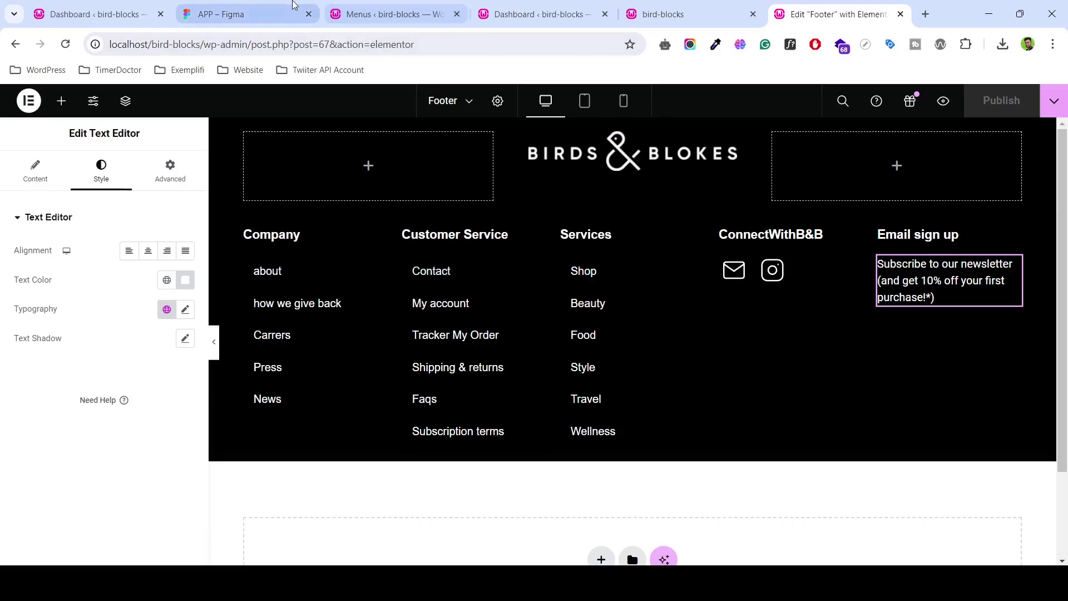
- Export the copyright_image-1 2 ornament layer from Figma as a 2x PNG
left_click(245, 14)
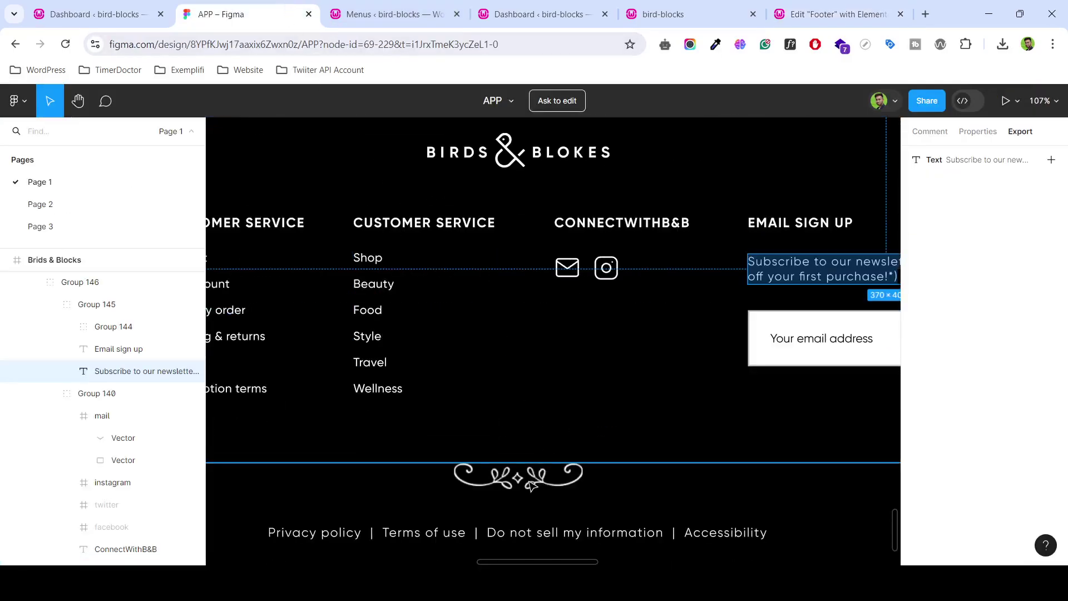
scroll(574, 443, "down", 4, "ctrl")
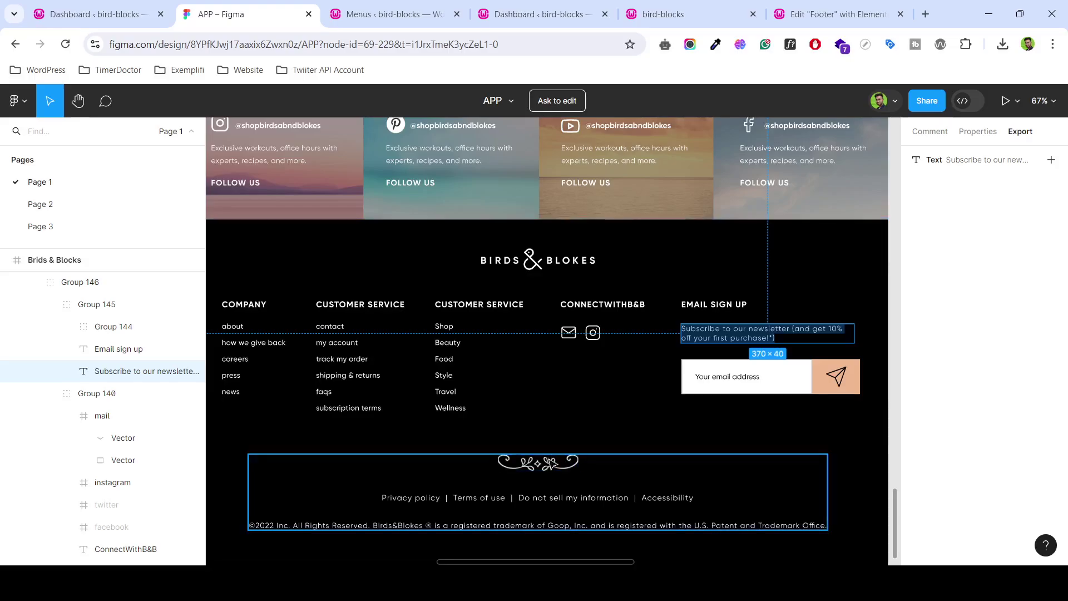
double_click(548, 470)
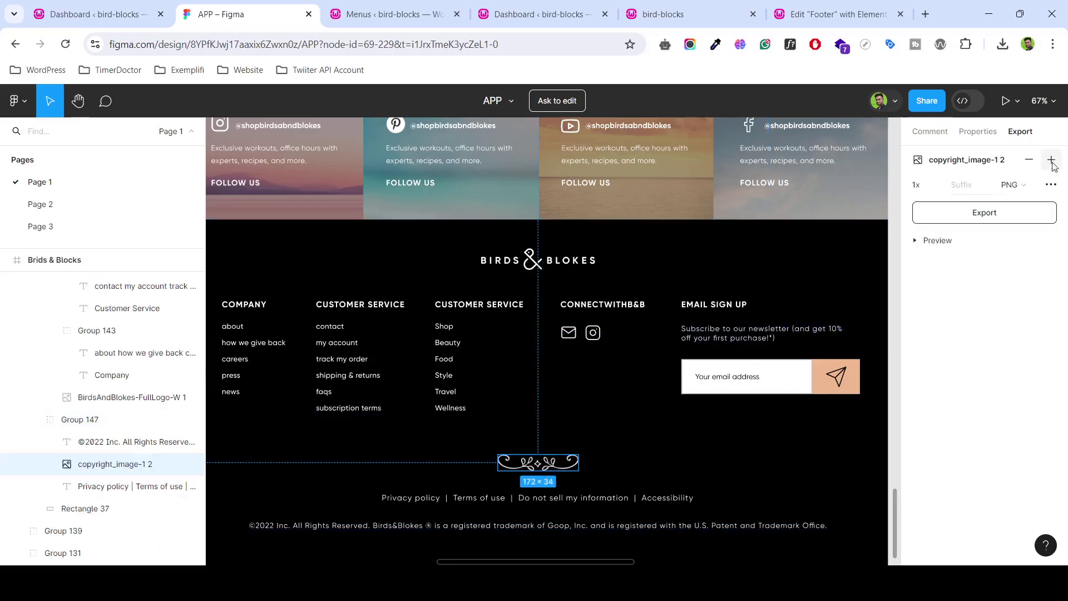
left_click(938, 186)
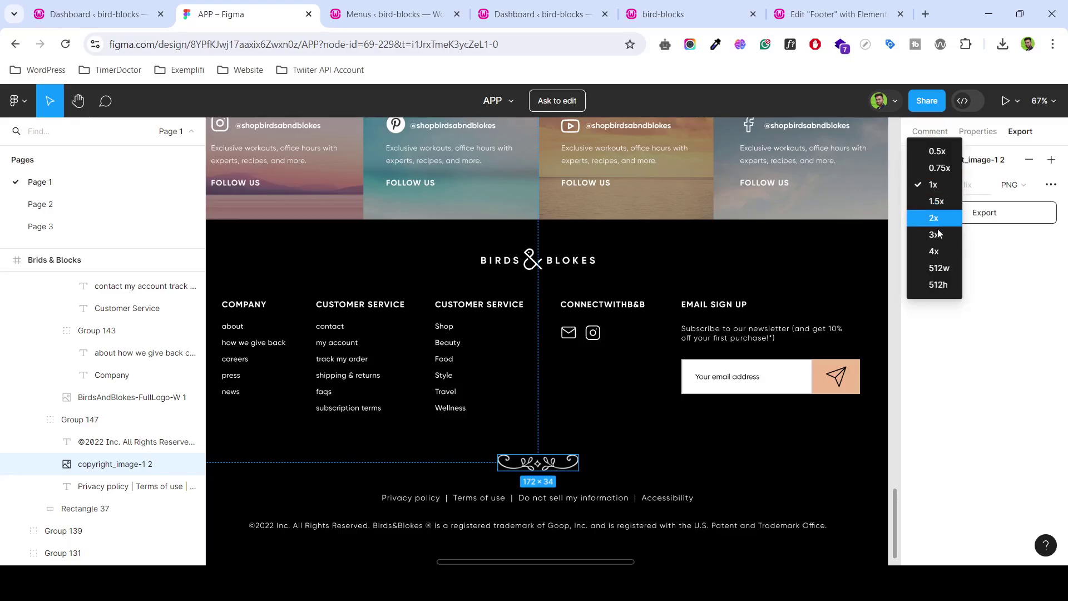
left_click(935, 219)
left_click(985, 213)
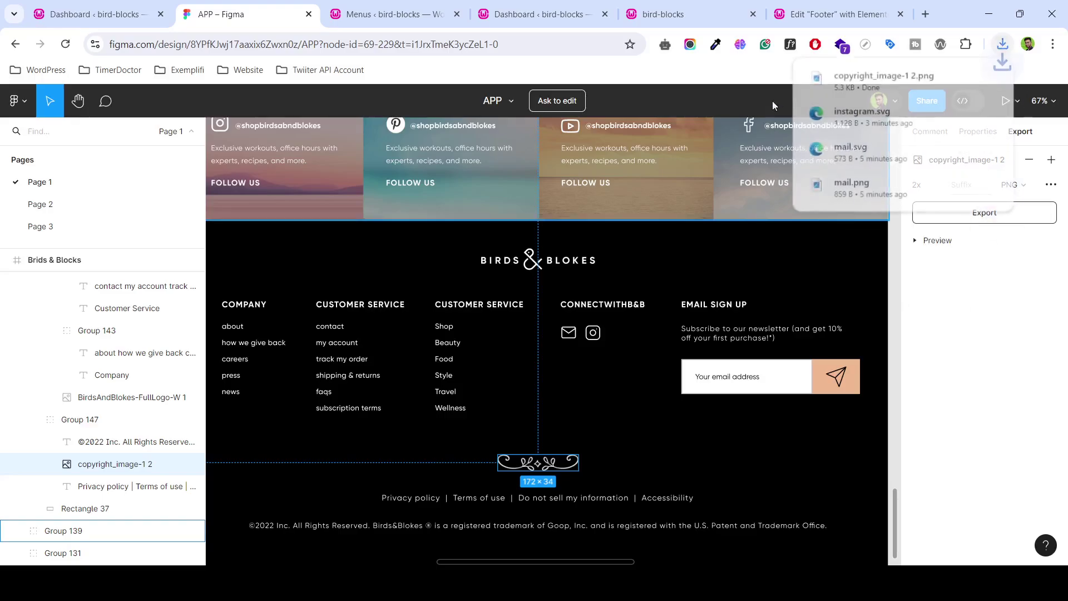
left_click(838, 14)
- Add a two-column row below the footer and paste the copied heading into its right column
scroll(617, 486, "down", 2)
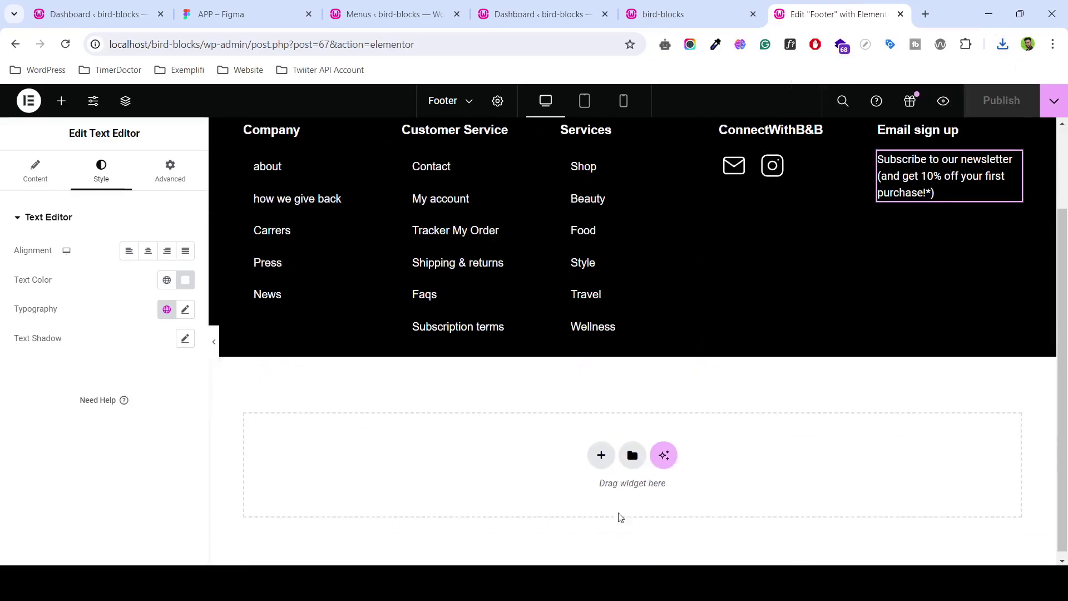
left_click(602, 451)
left_click(588, 490)
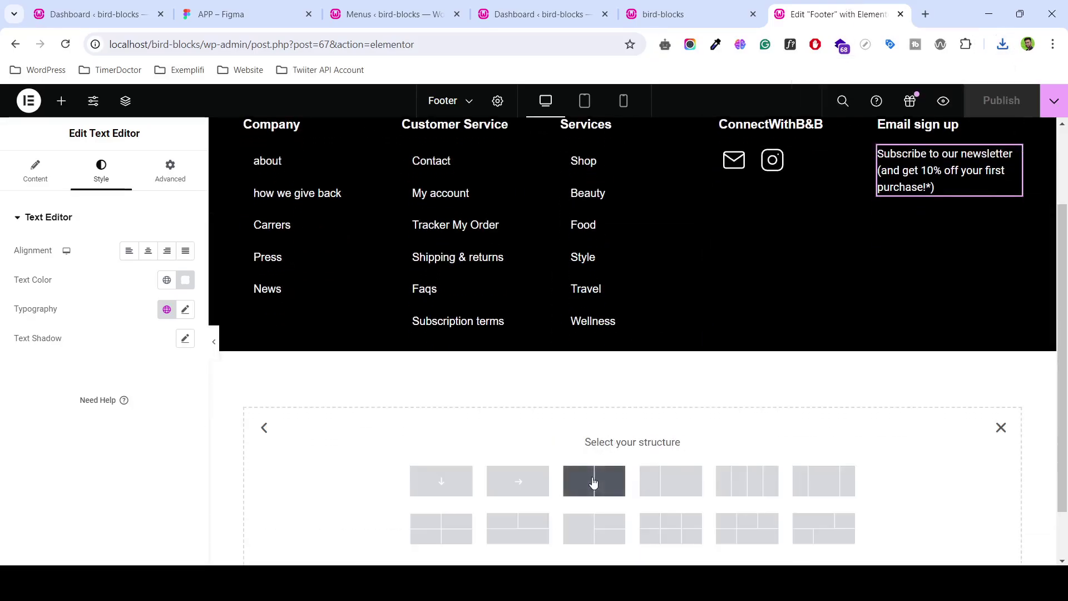
left_click(594, 481)
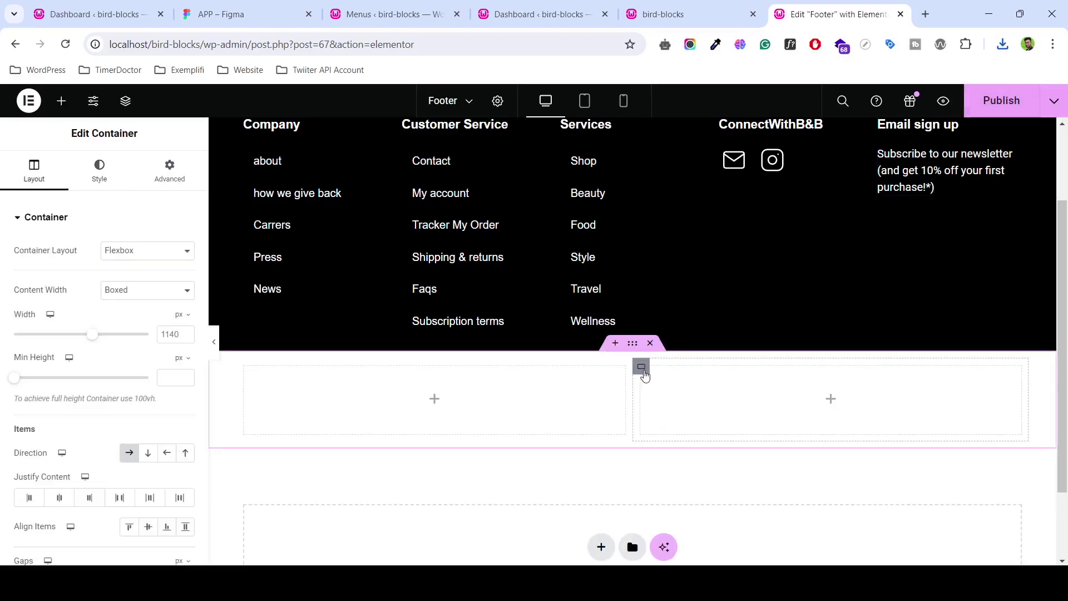
right_click(644, 377)
left_click(691, 314)
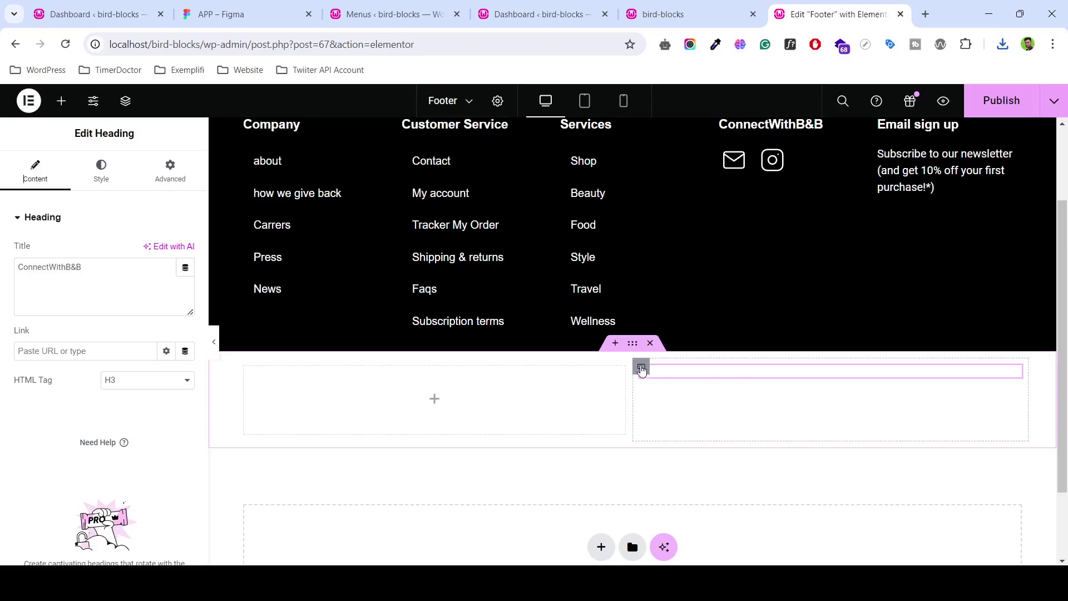
- Add another container holding an Image widget, then delete the extra empty container
right_click(641, 370)
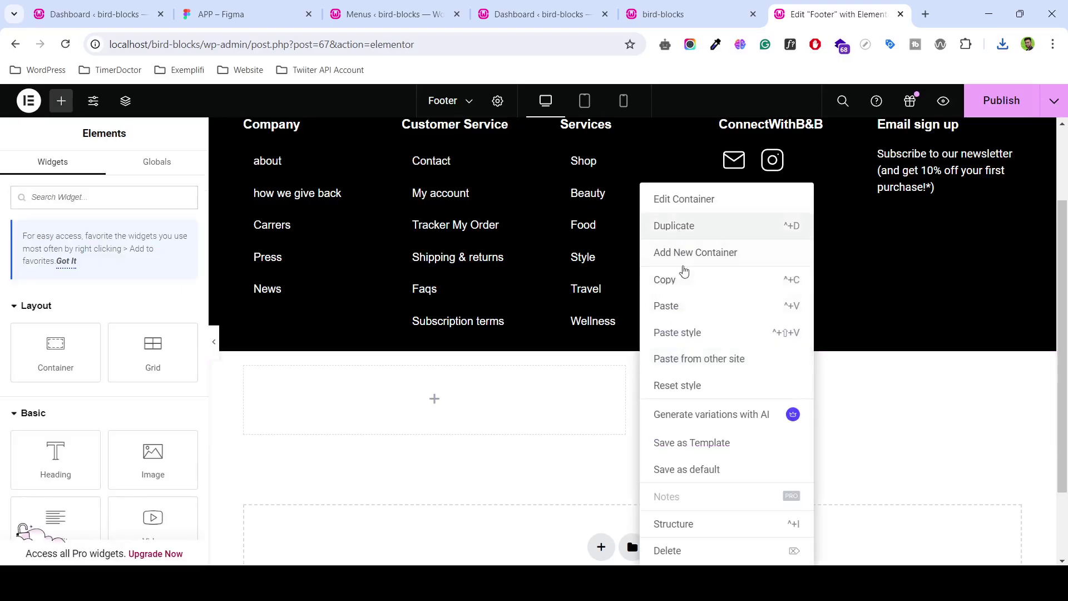
left_click(683, 264)
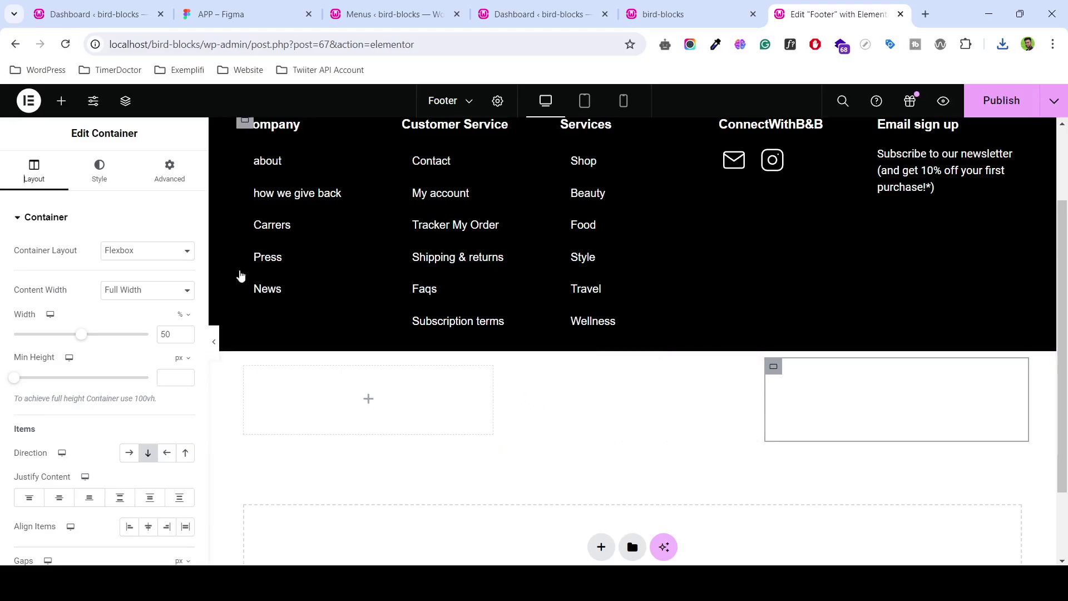
left_click(61, 101)
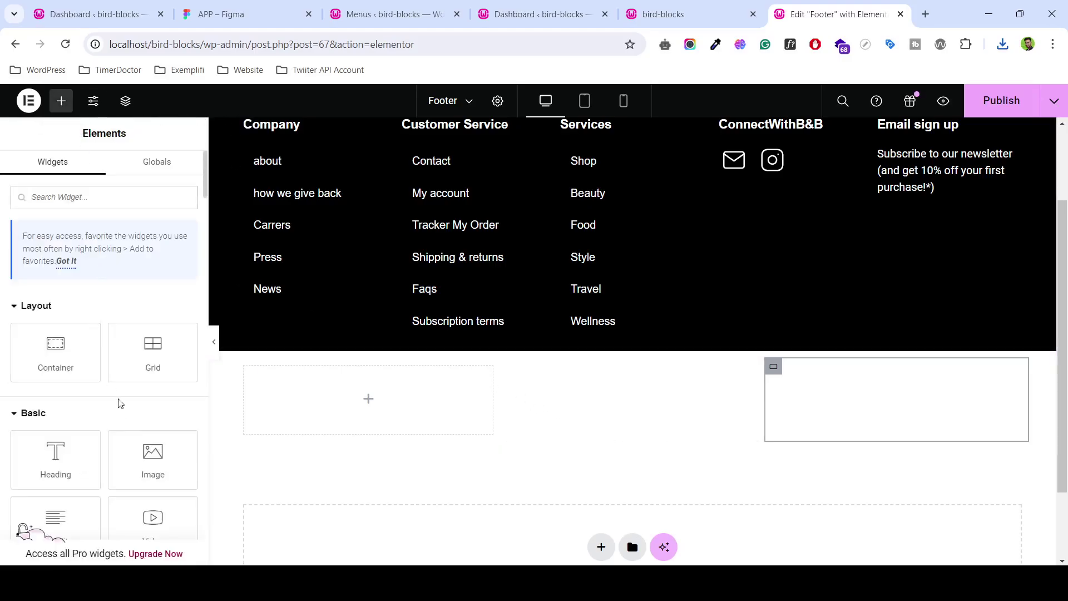
left_click_drag(153, 461, 579, 386)
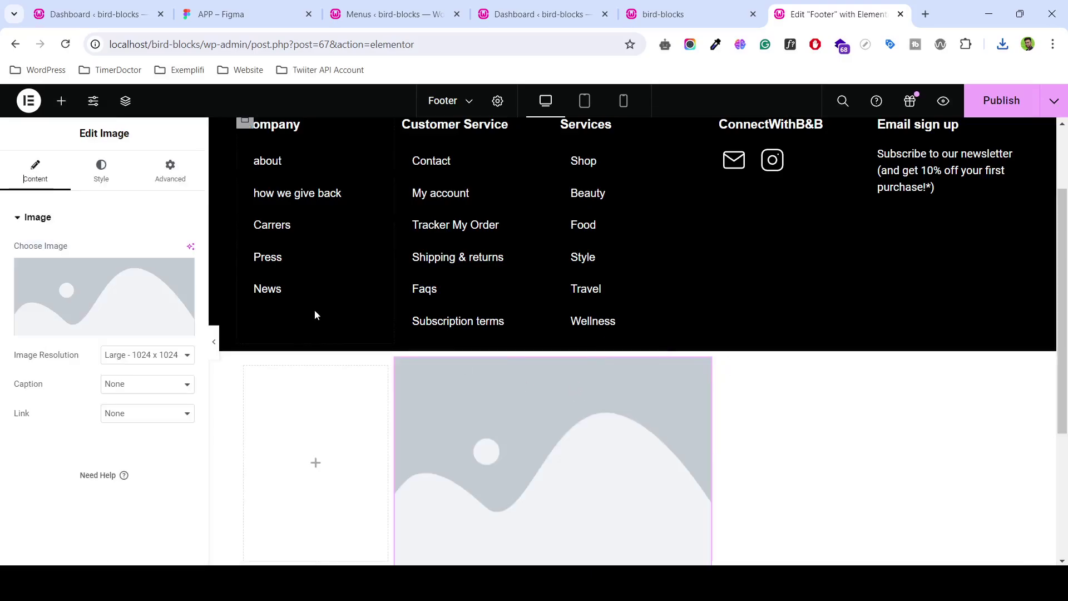
scroll(696, 291, "down", 4)
scroll(681, 349, "up", 6)
scroll(690, 345, "down", 4)
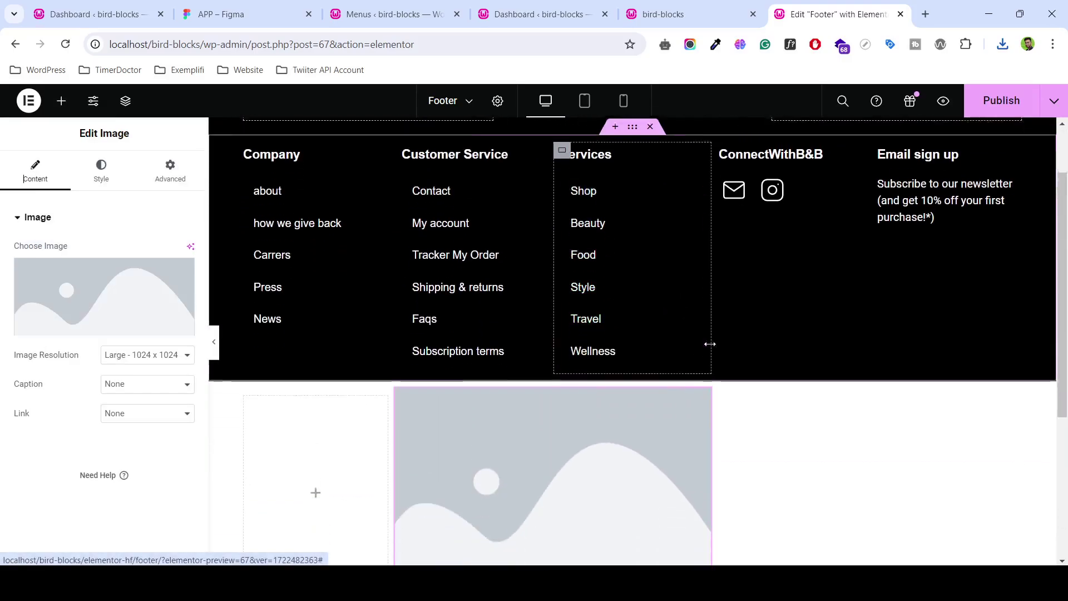
scroll(718, 356, "up", 2)
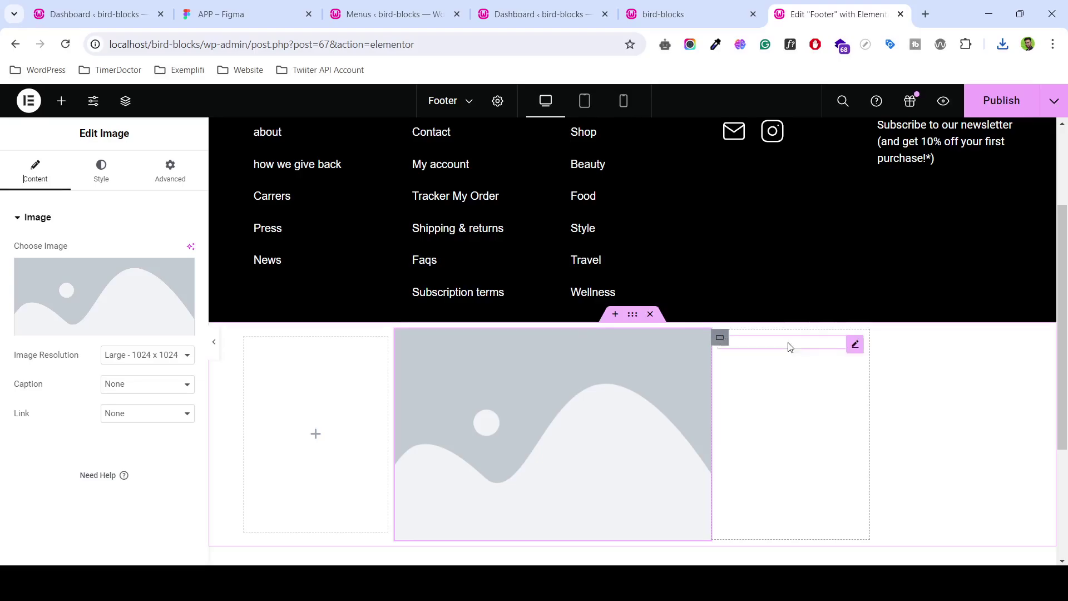
right_click(877, 342)
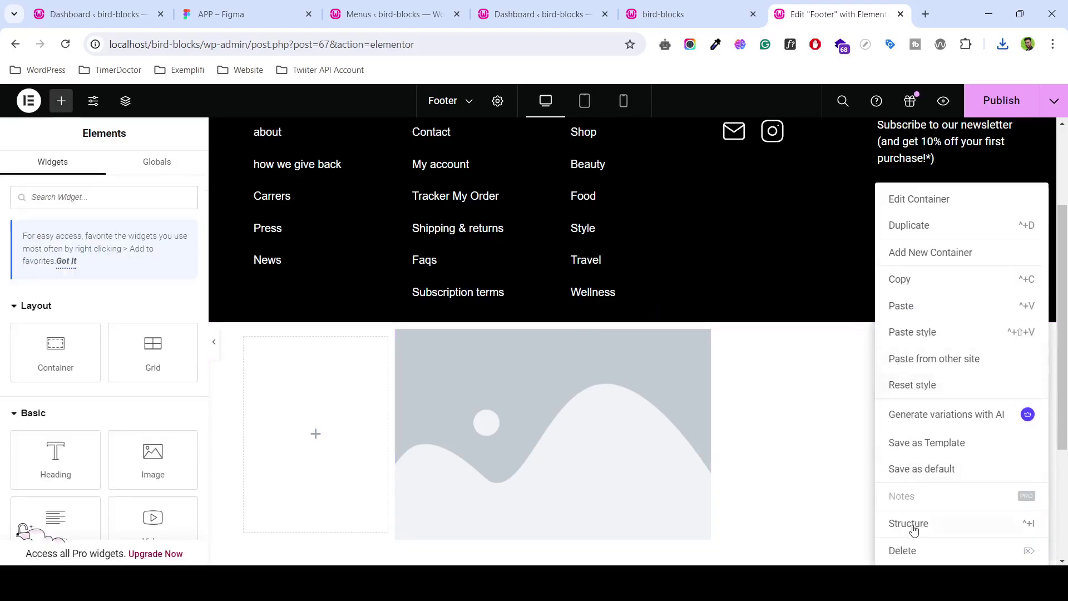
left_click(910, 549)
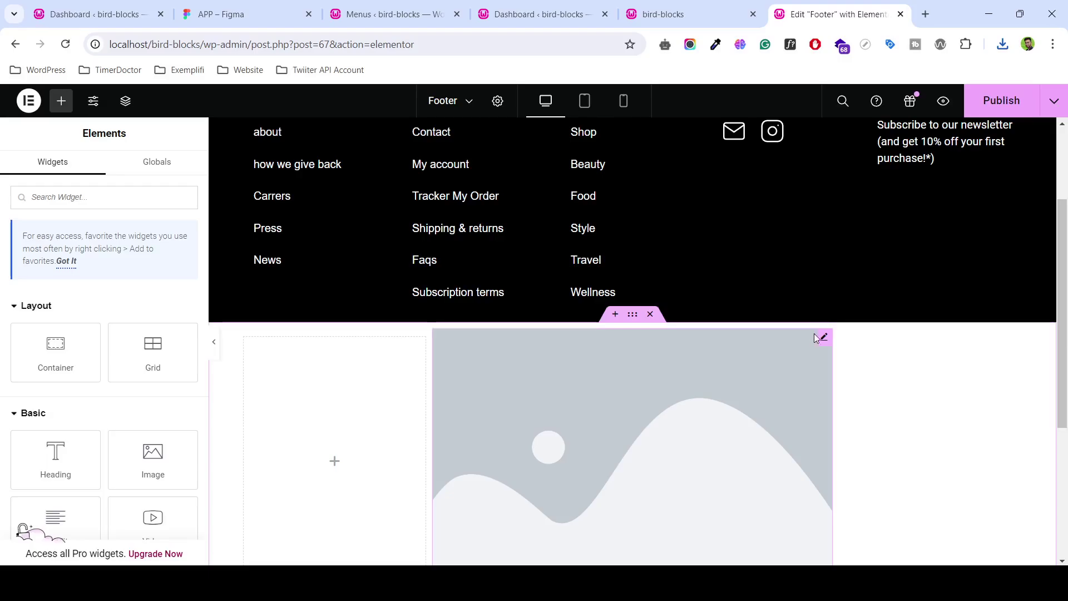
- Upload copyright_image-1 2 and insert it into the placeholder Image widget
left_click(757, 335)
left_click(146, 287)
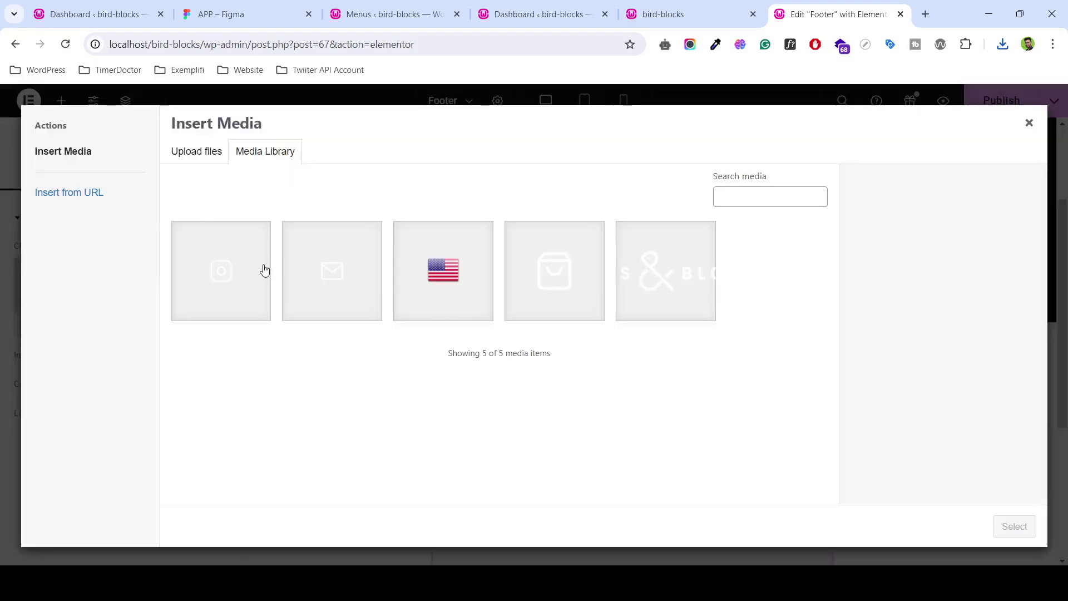
left_click(196, 152)
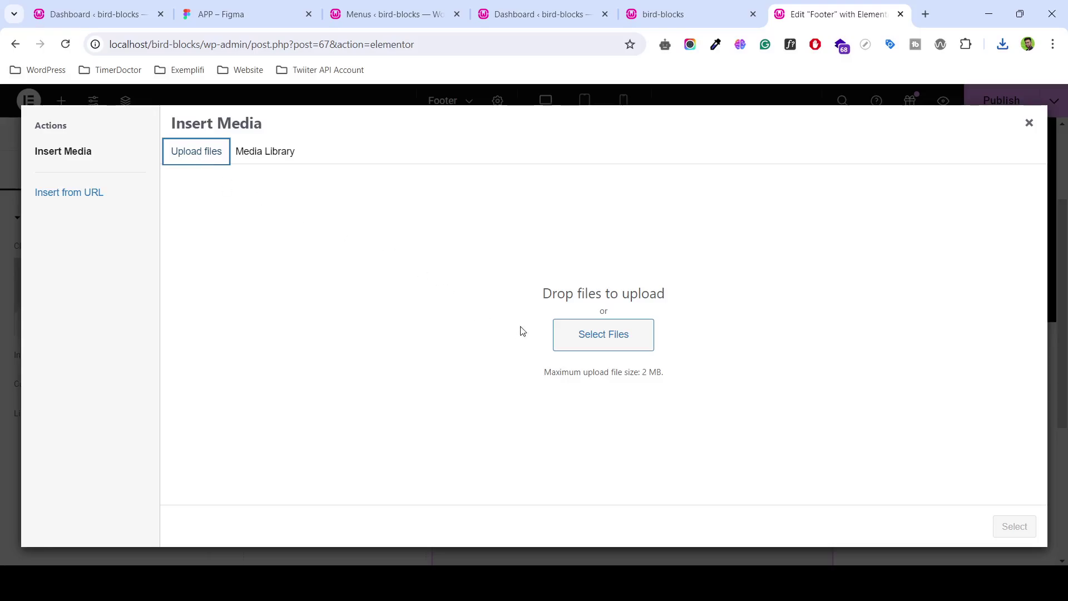
left_click(565, 335)
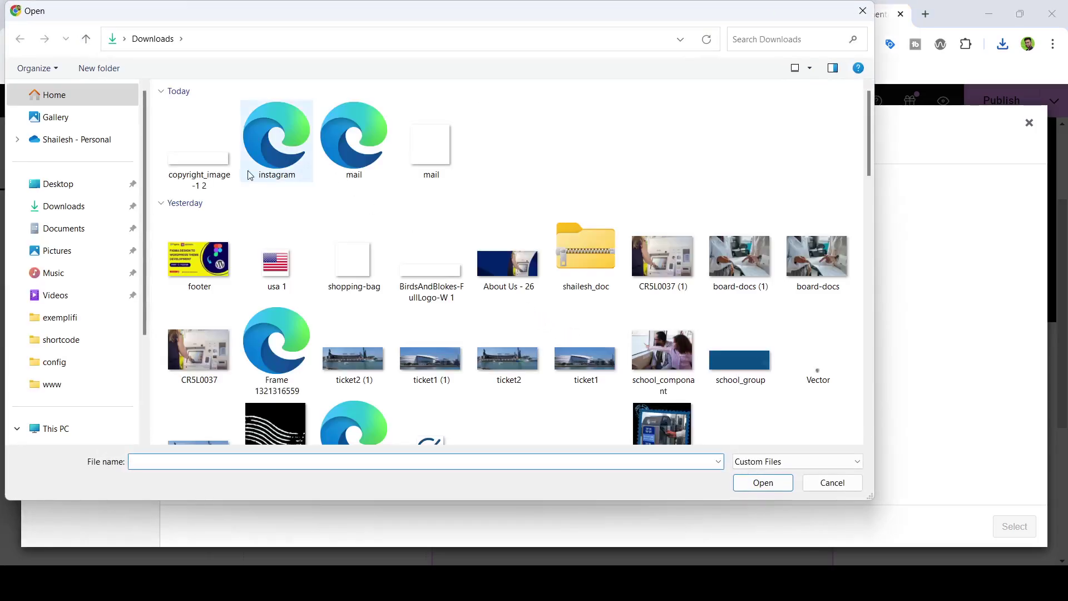
left_click(209, 158)
left_click(762, 483)
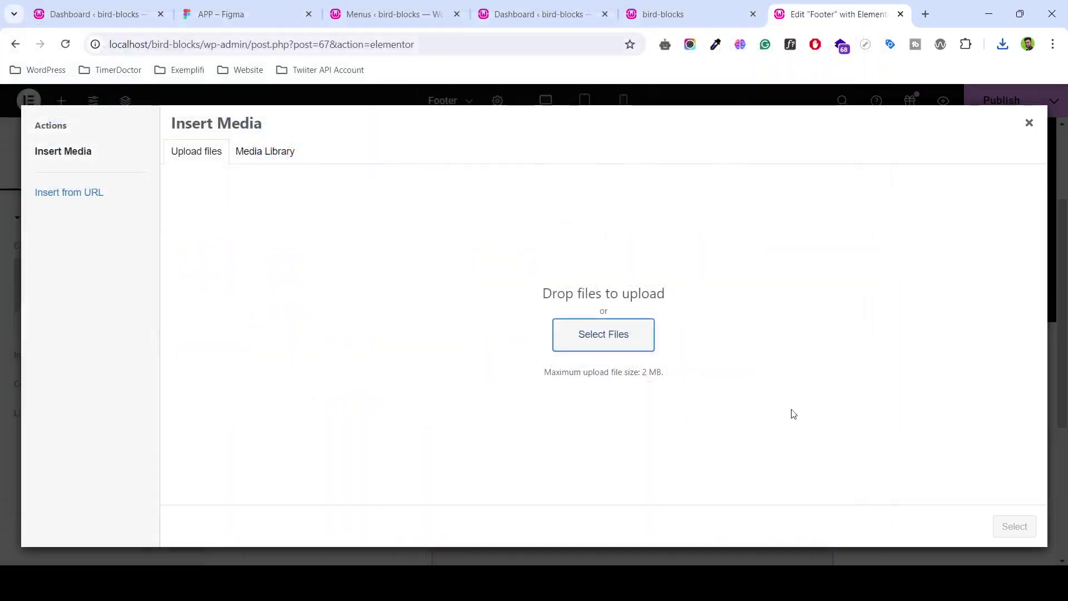
left_click(1014, 528)
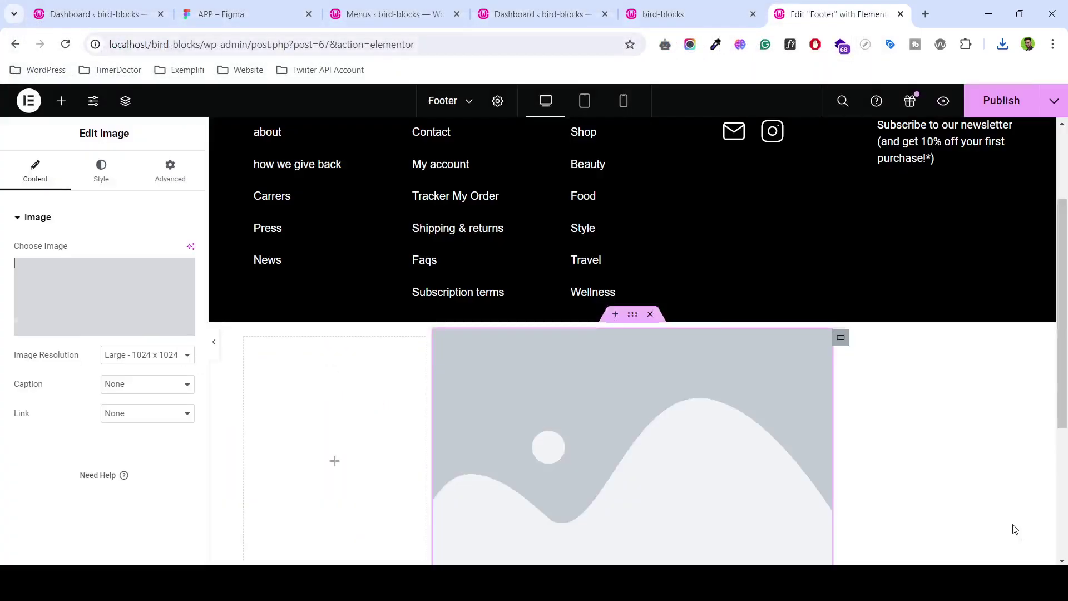
- Inspect an inner container's background colour picker, closing it without changes
scroll(696, 250, "up", 2)
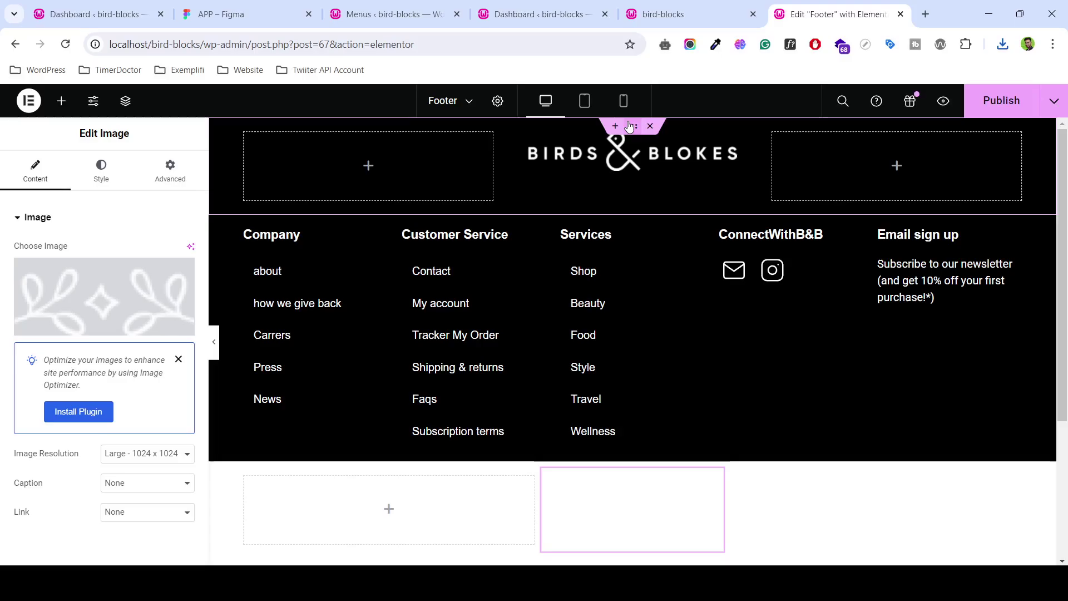
left_click(298, 137)
left_click(111, 183)
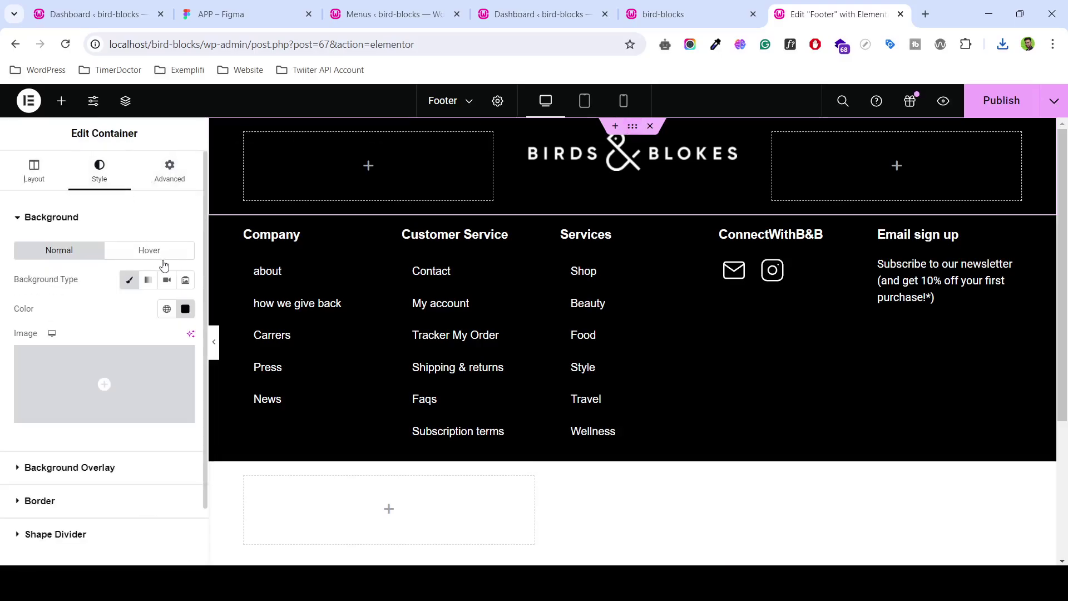
left_click(185, 308)
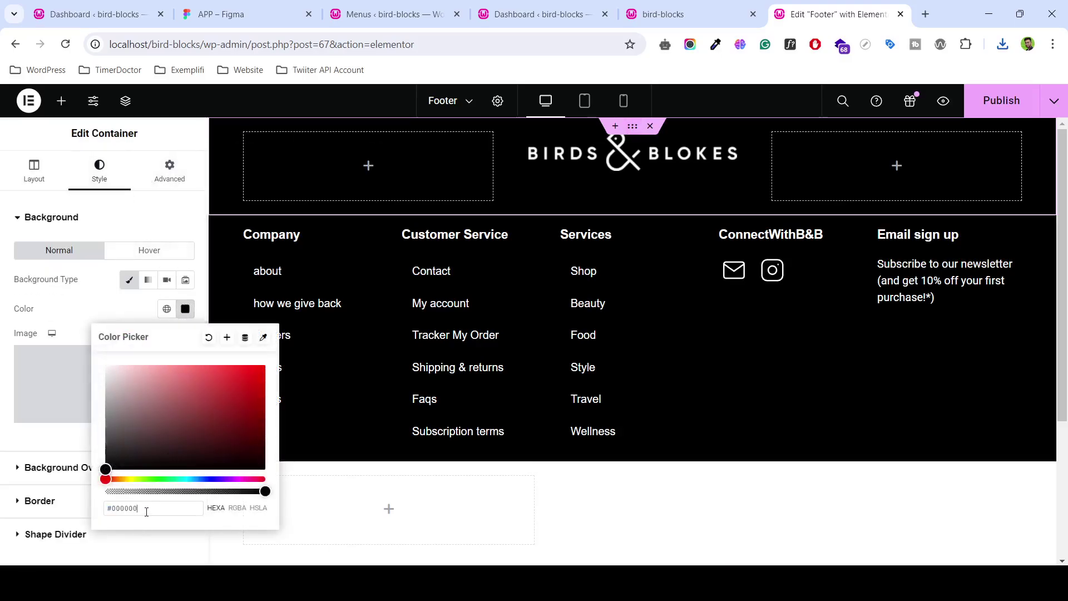
scroll(618, 428, "down", 4)
left_click(637, 258)
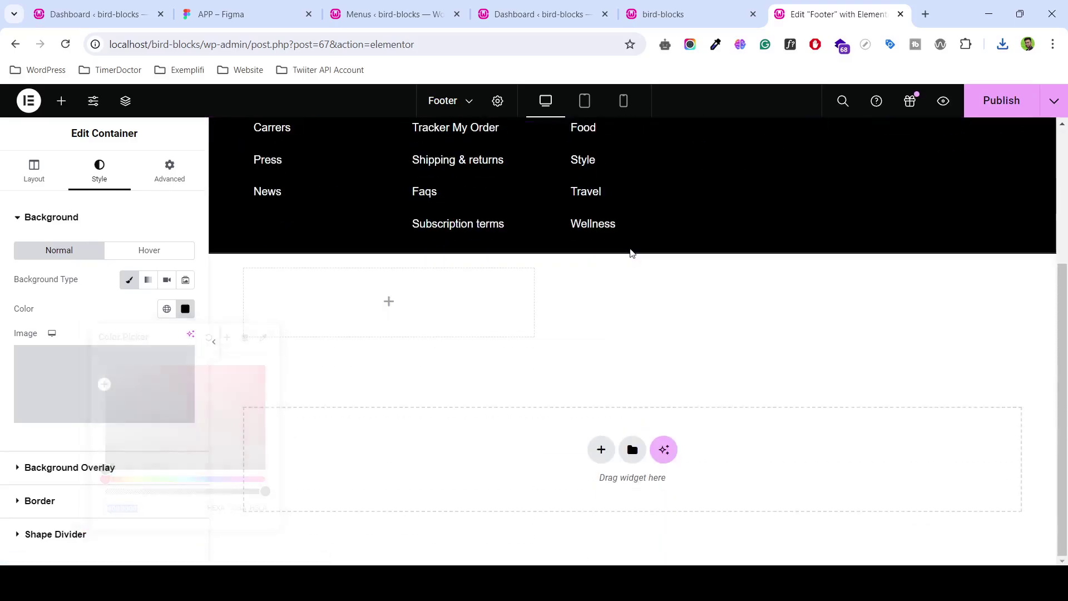
- Give the bottom footer row a Classic #000000 background and select the stray ConnectWithB&B heading
left_click(632, 247)
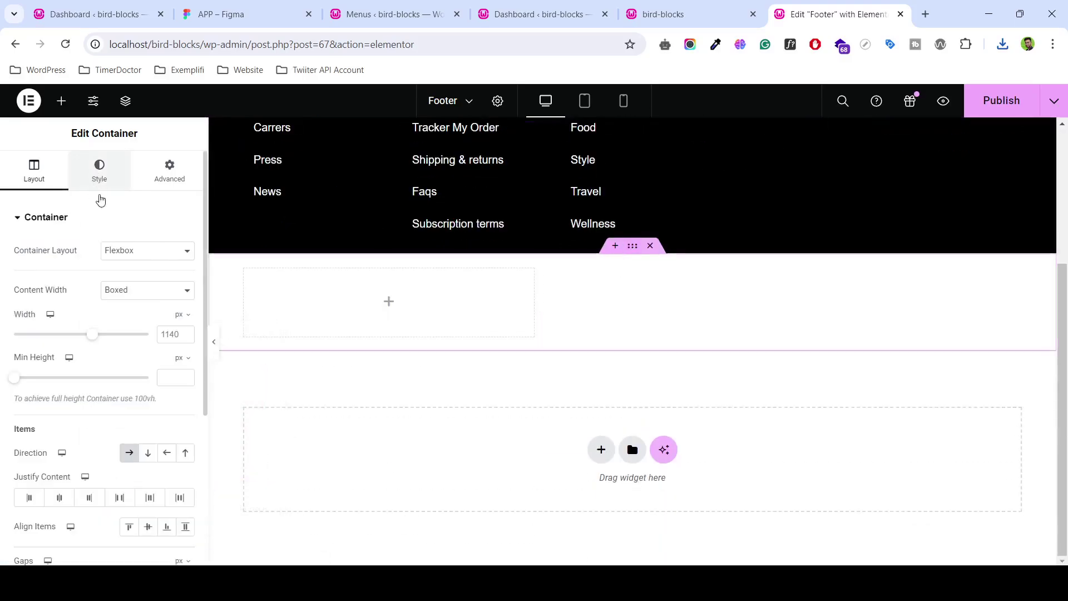
left_click(100, 169)
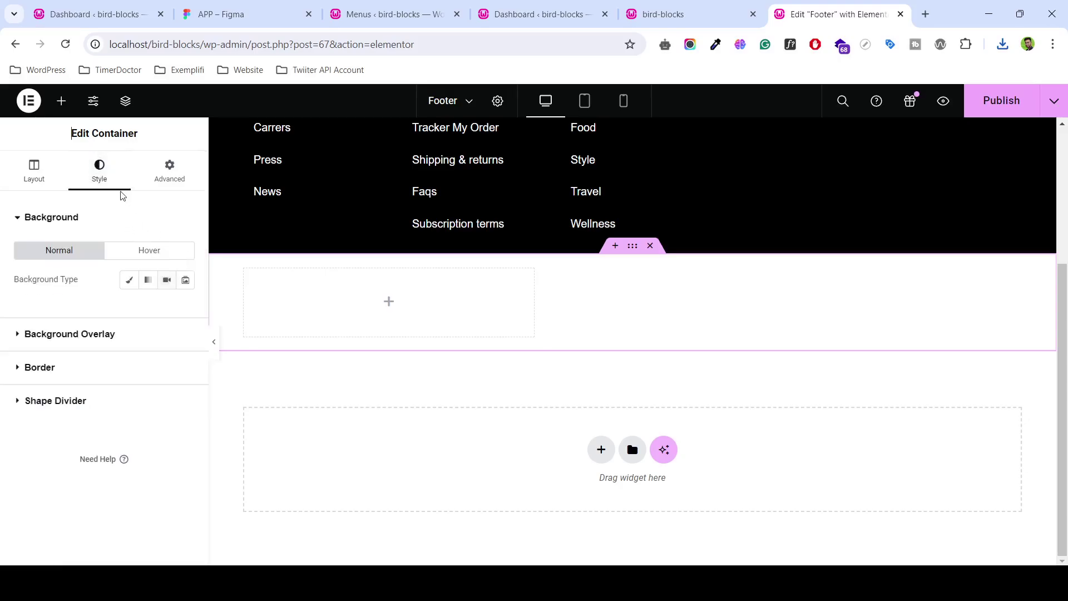
left_click(129, 280)
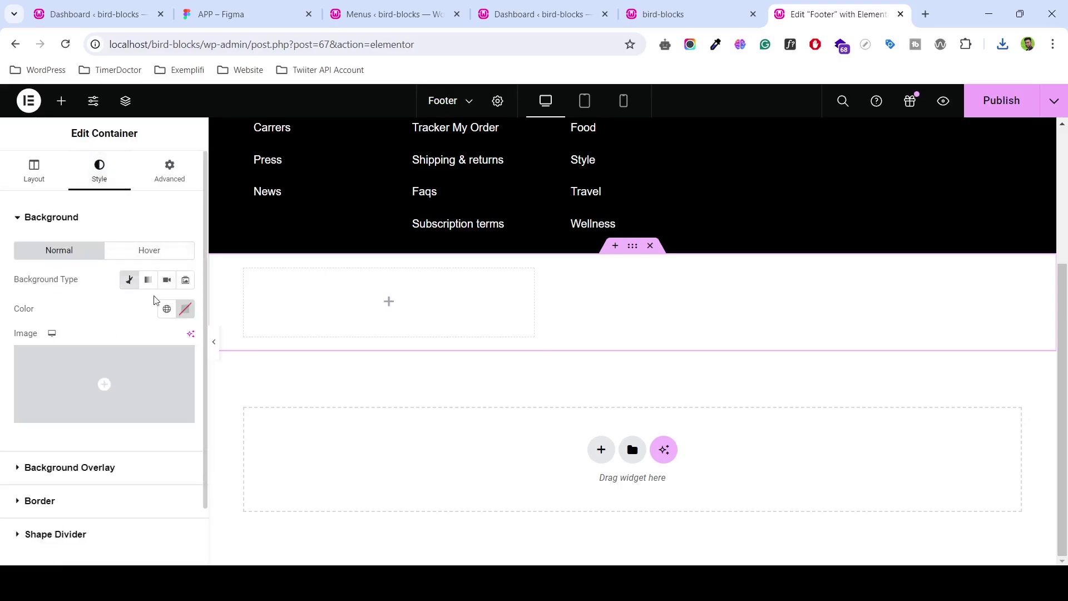
left_click(186, 310)
double_click(161, 508)
type("#000000")
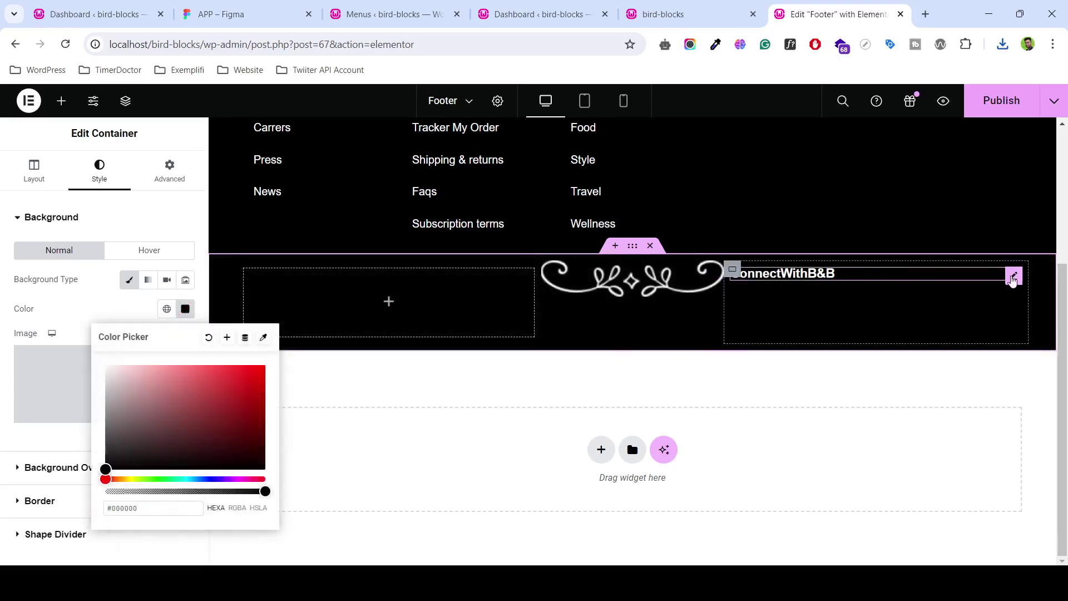
right_click(1013, 280)
- Delete the stray ConnectWithB&B heading from the ornament row
left_click(928, 549)
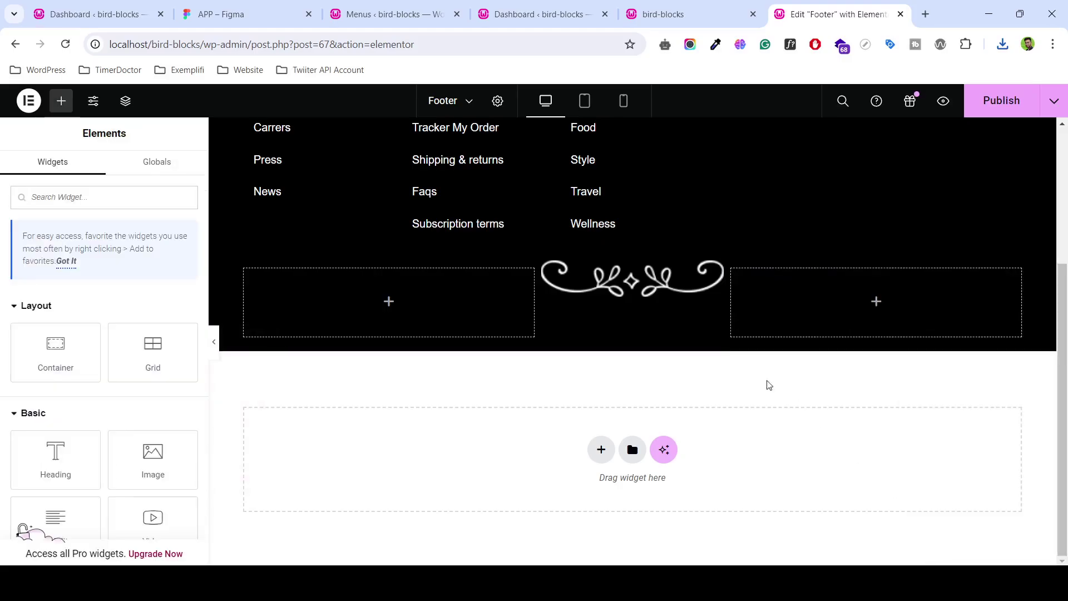
scroll(768, 385, "up", 2)
scroll(723, 379, "up", 2)
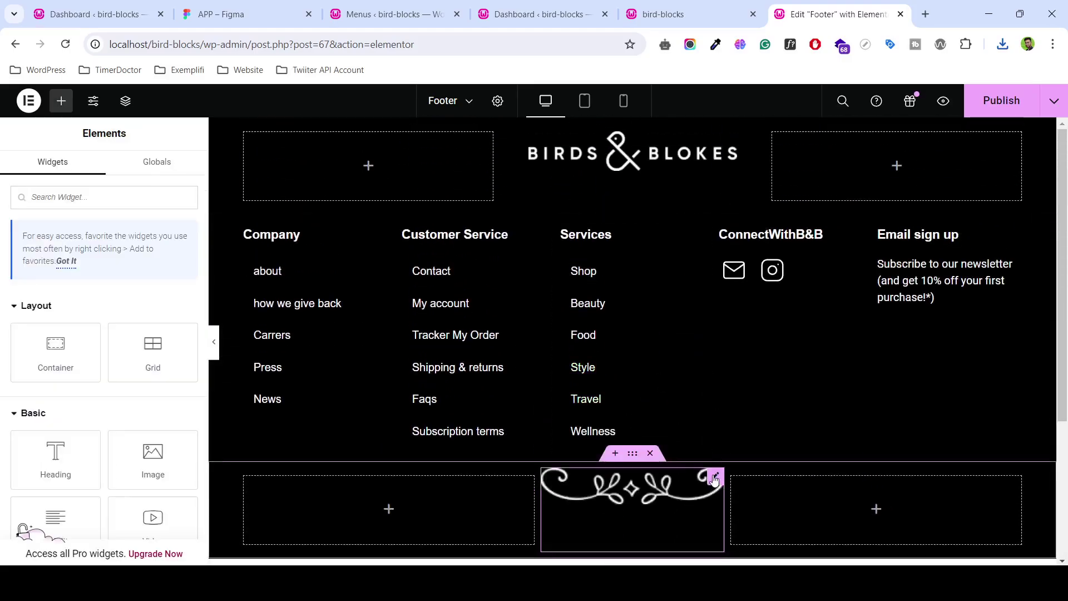
- Set the ornament image width to 172, matching Figma's 172×34 size, and publish
left_click(715, 479)
left_click(103, 175)
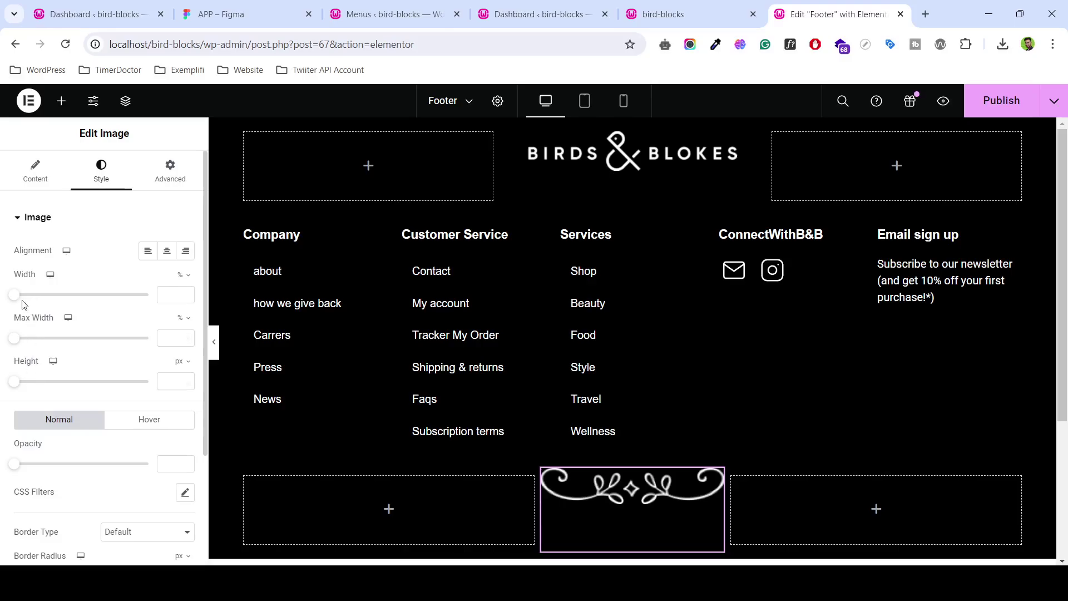
left_click_drag(14, 298, 69, 301)
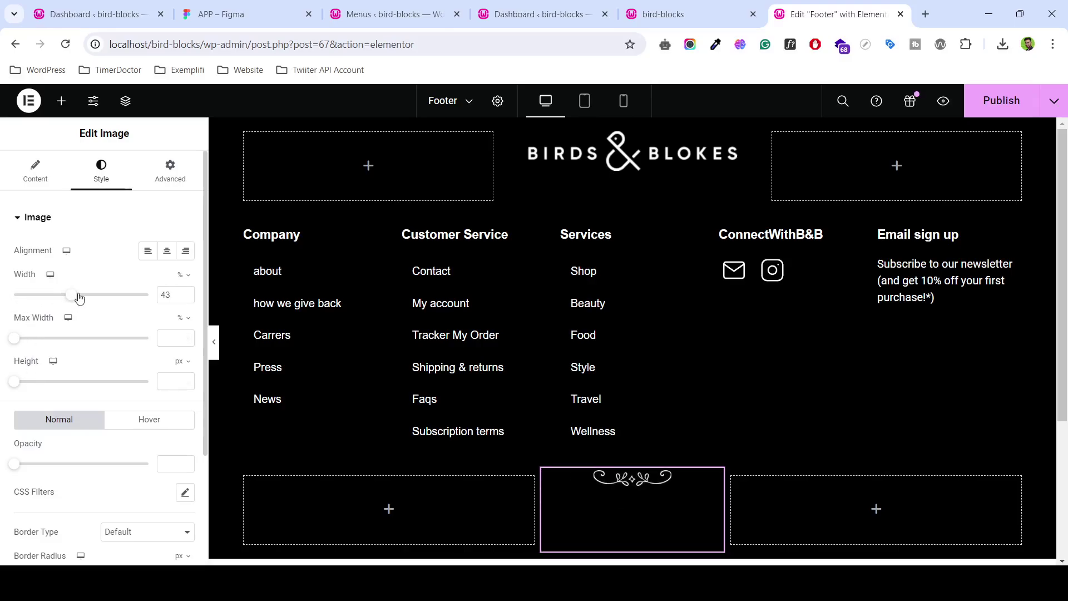
left_click(245, 14)
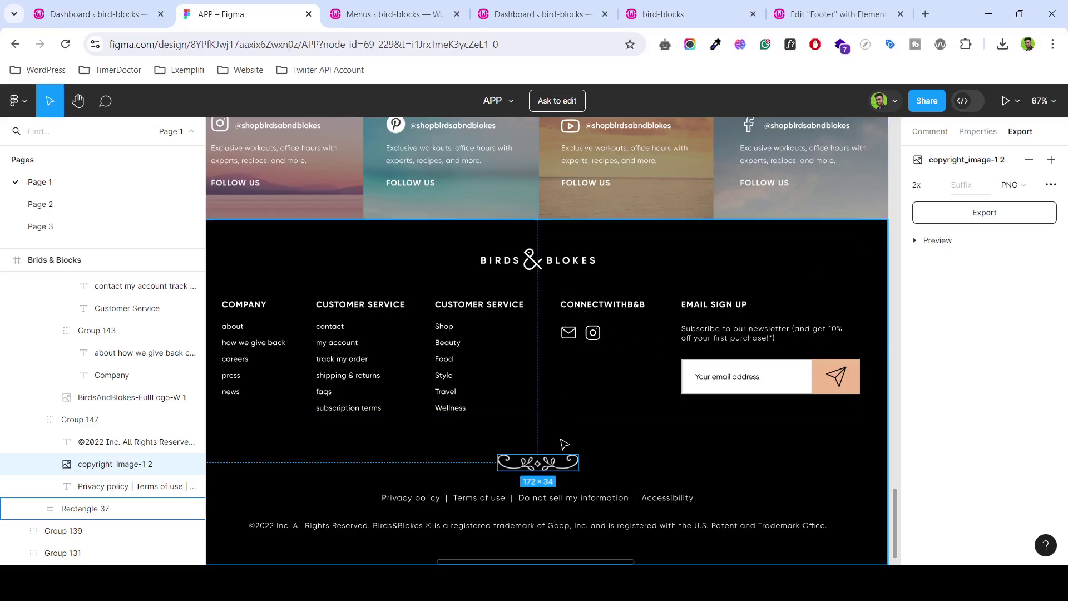
left_click(981, 133)
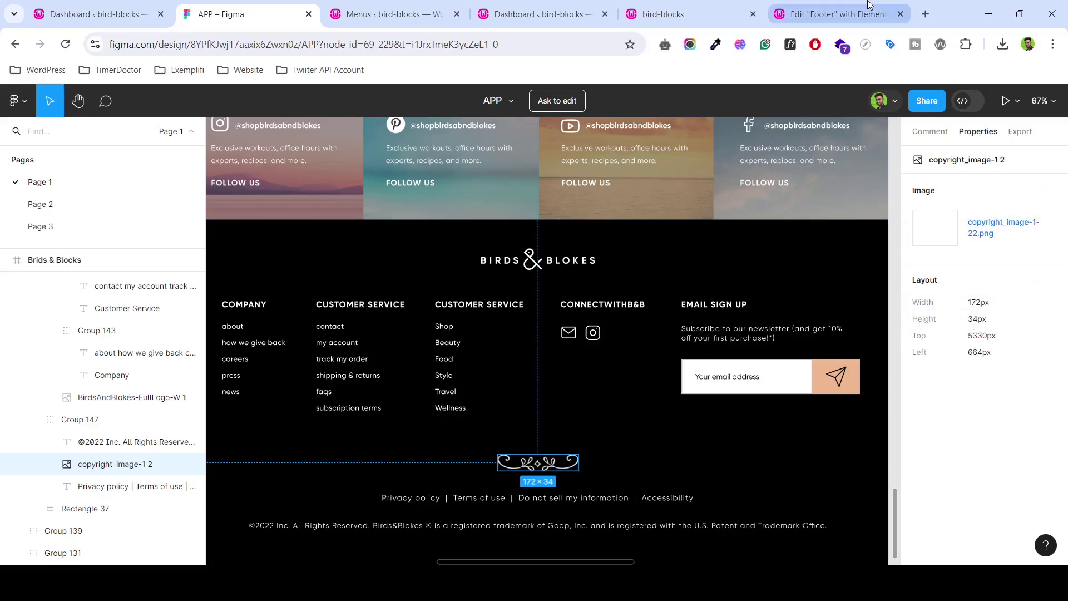
left_click(838, 14)
mouse_move(632, 509)
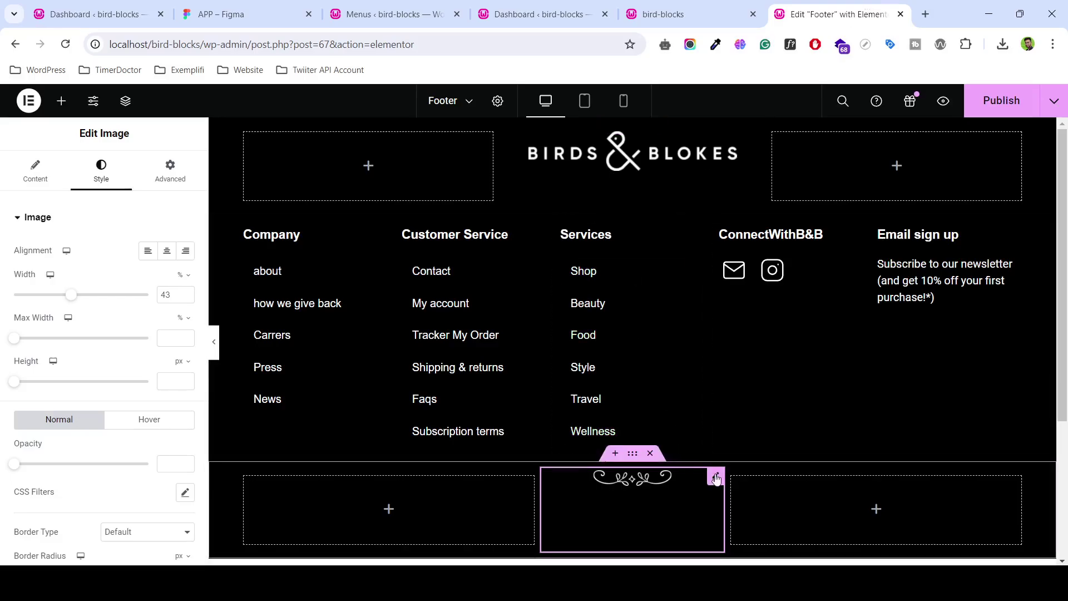
type("172")
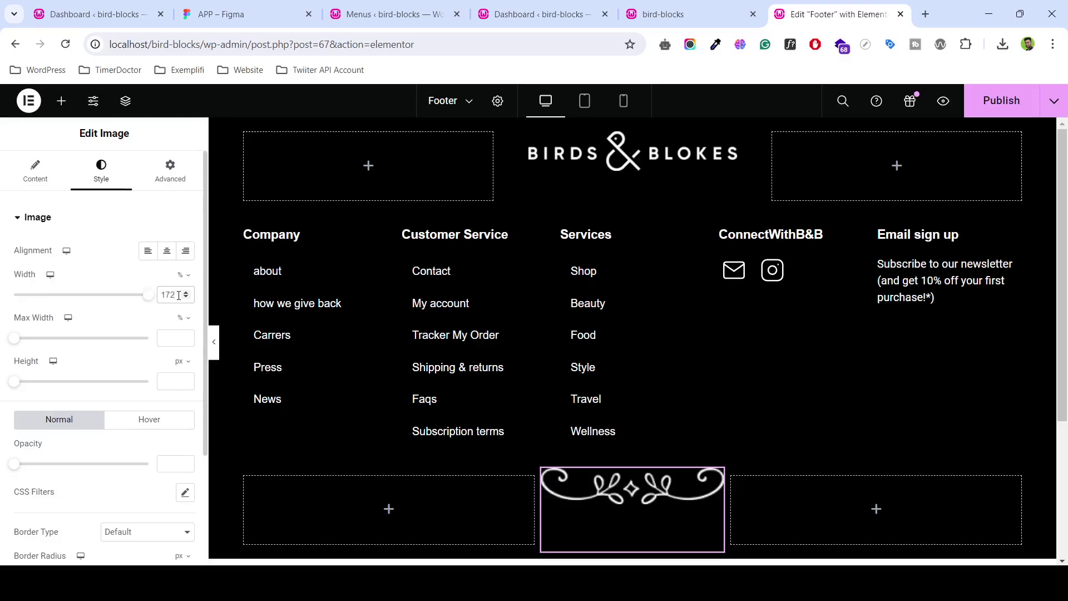
mouse_move(632, 350)
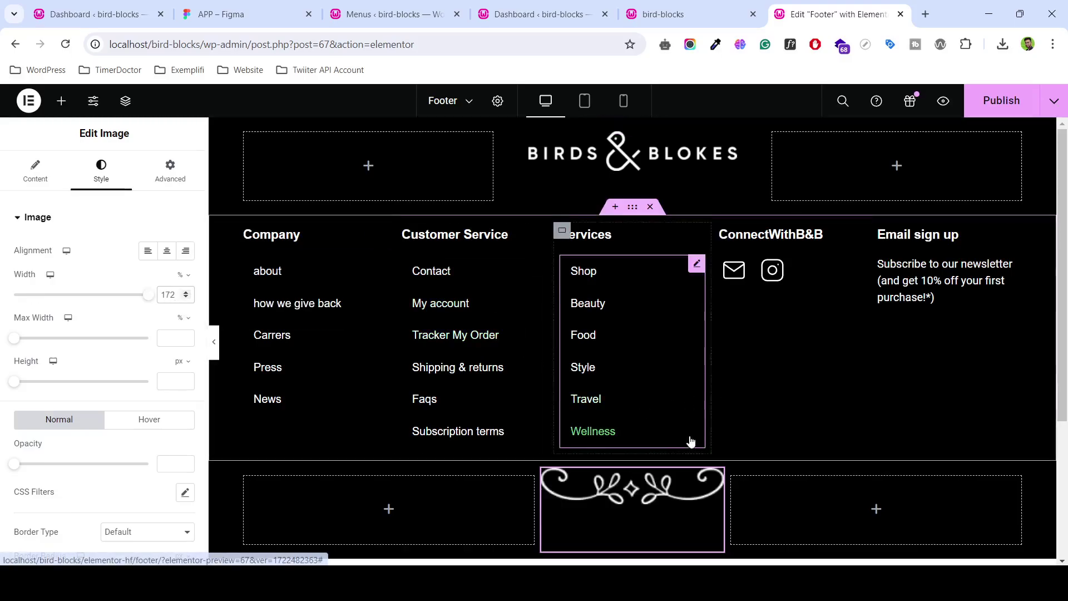
scroll(690, 441, "down", 4)
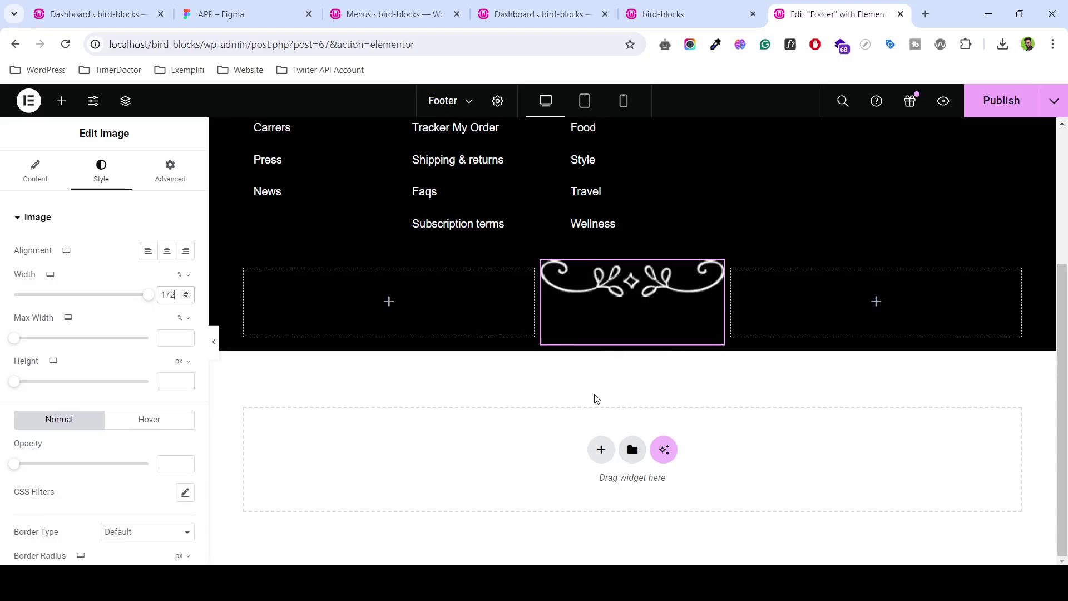
left_click(1009, 107)
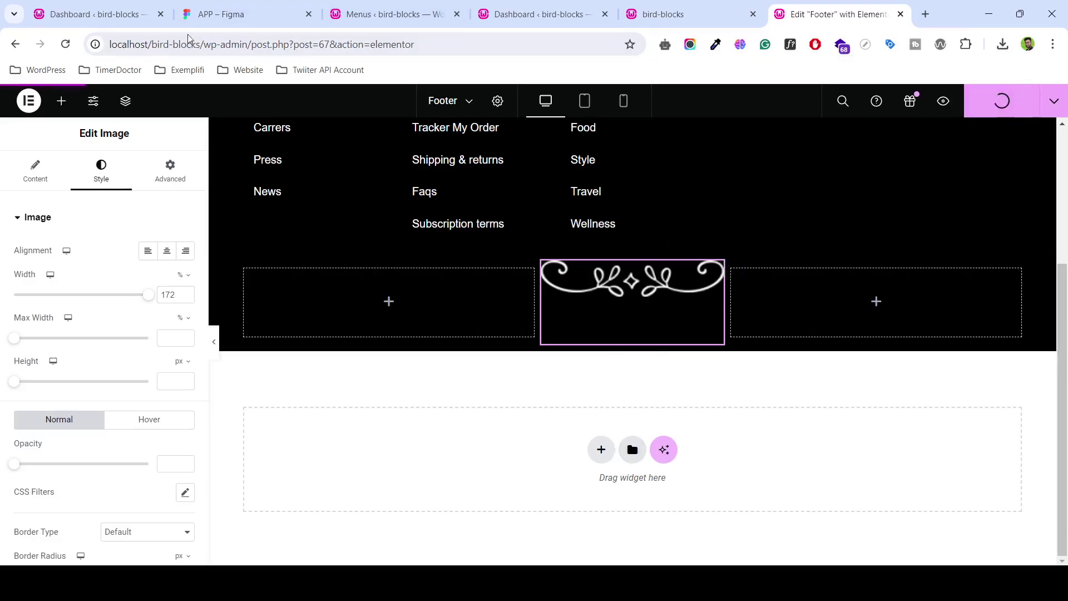
- Load localhost/bird-blocks/ in a new Chrome incognito window
left_click_drag(203, 44, 2, 43)
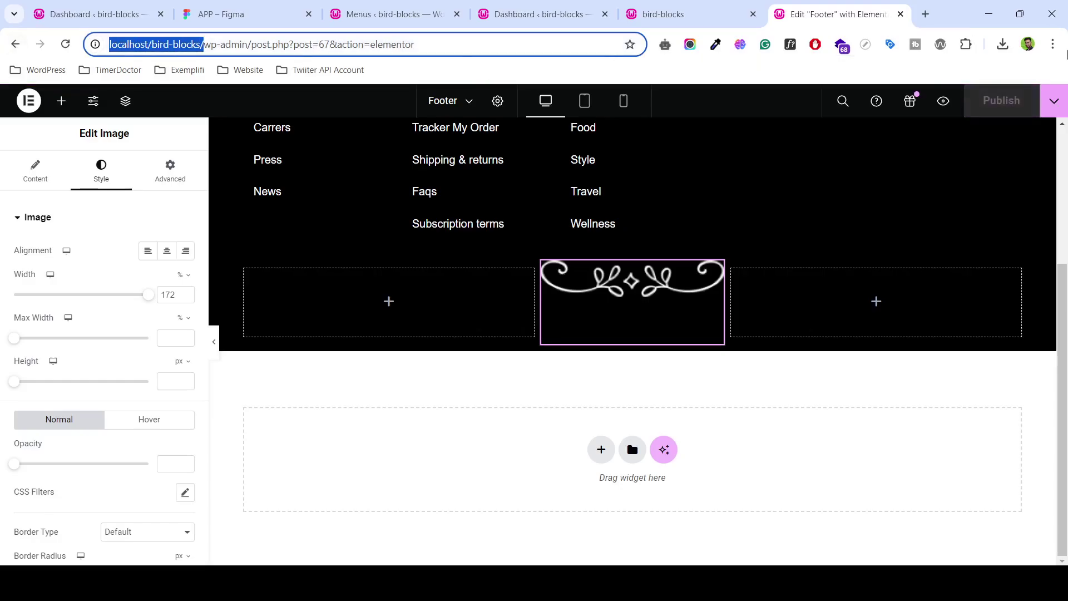
left_click(1052, 44)
left_click(937, 149)
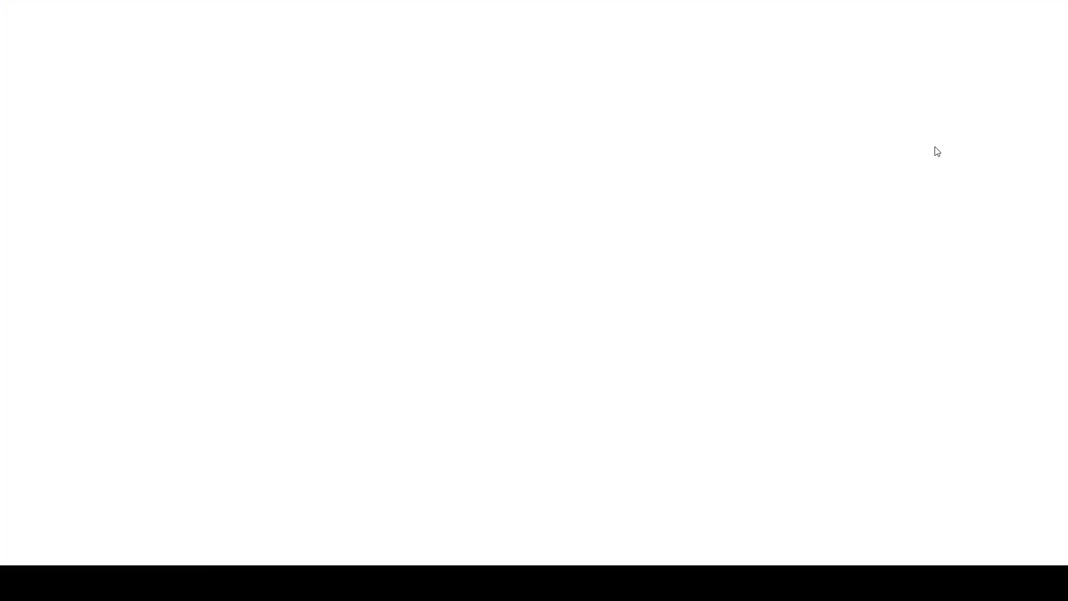
type("http://localhost/bird-blocks/")
key("Return")
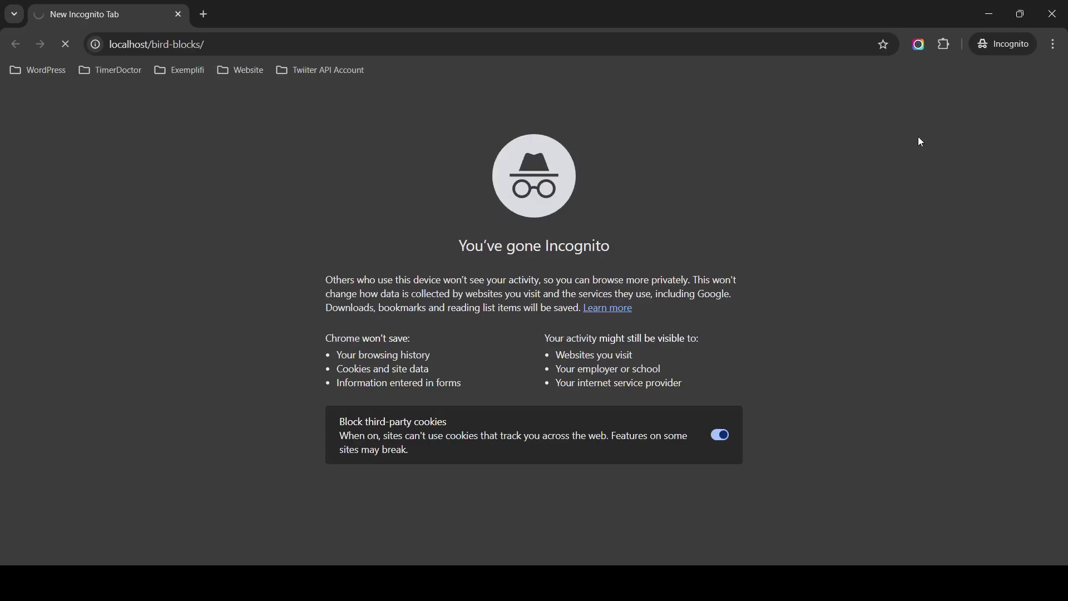
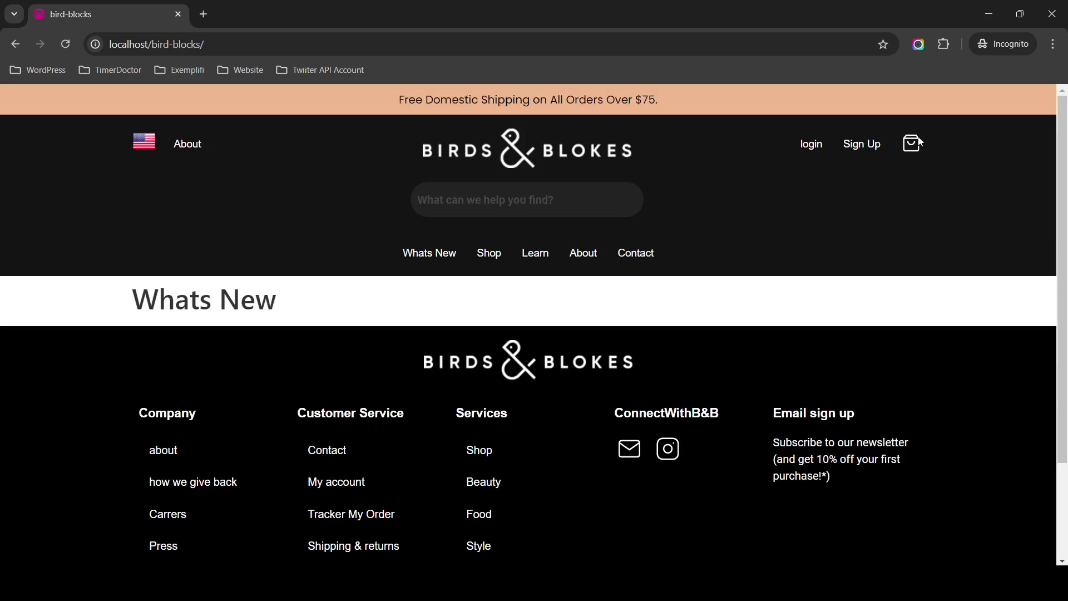
- Add a single-column Flexbox container below the ornament row, checking the Figma copyright design
scroll(936, 229, "down", 2)
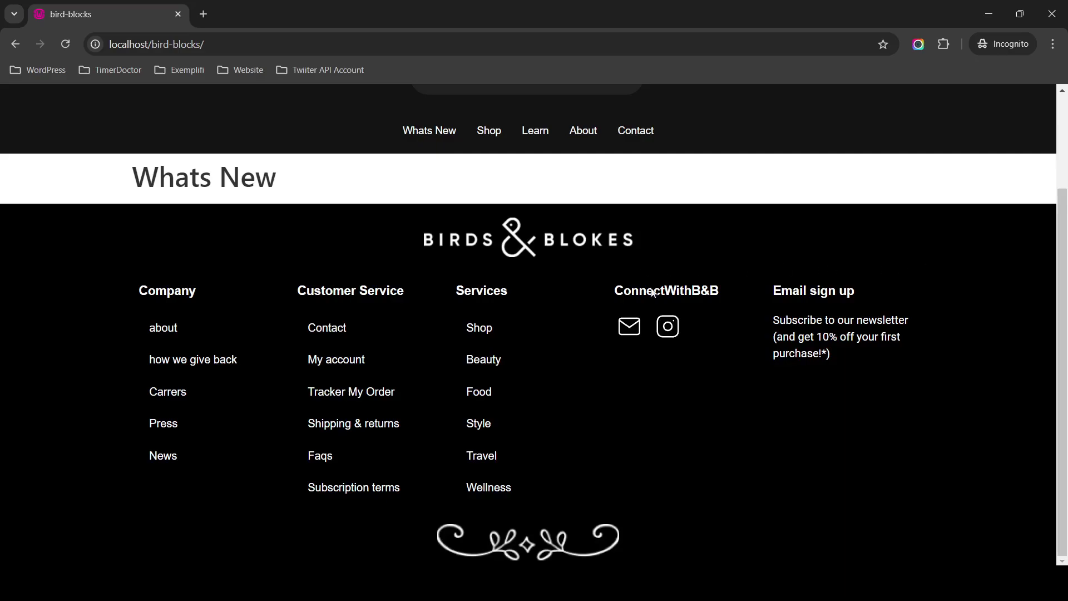
scroll(842, 284, "up", 2)
scroll(848, 277, "down", 2)
scroll(886, 288, "up", 2)
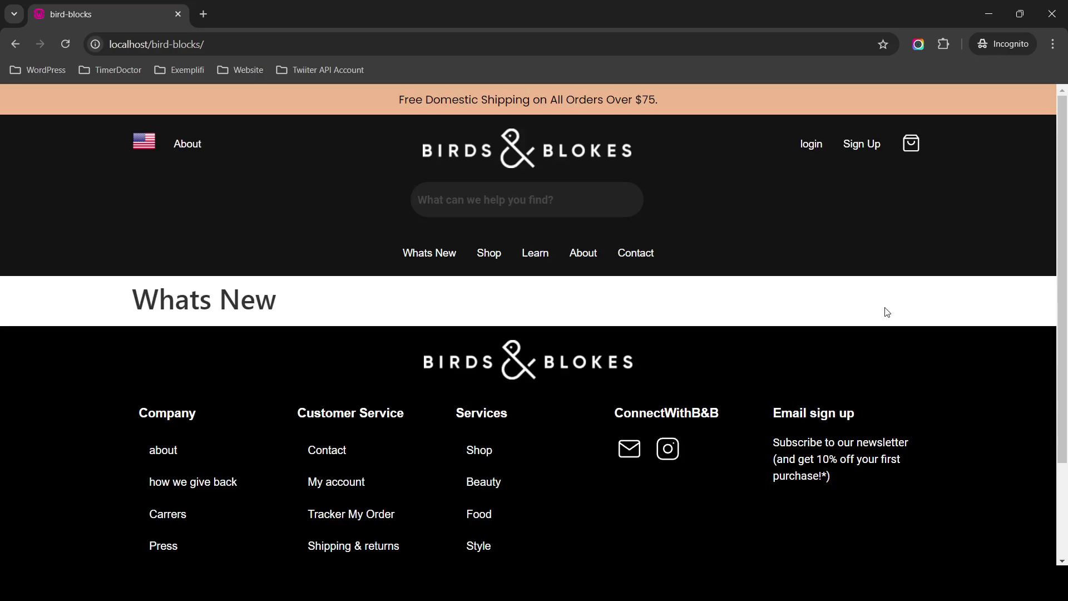
scroll(855, 310, "down", 2)
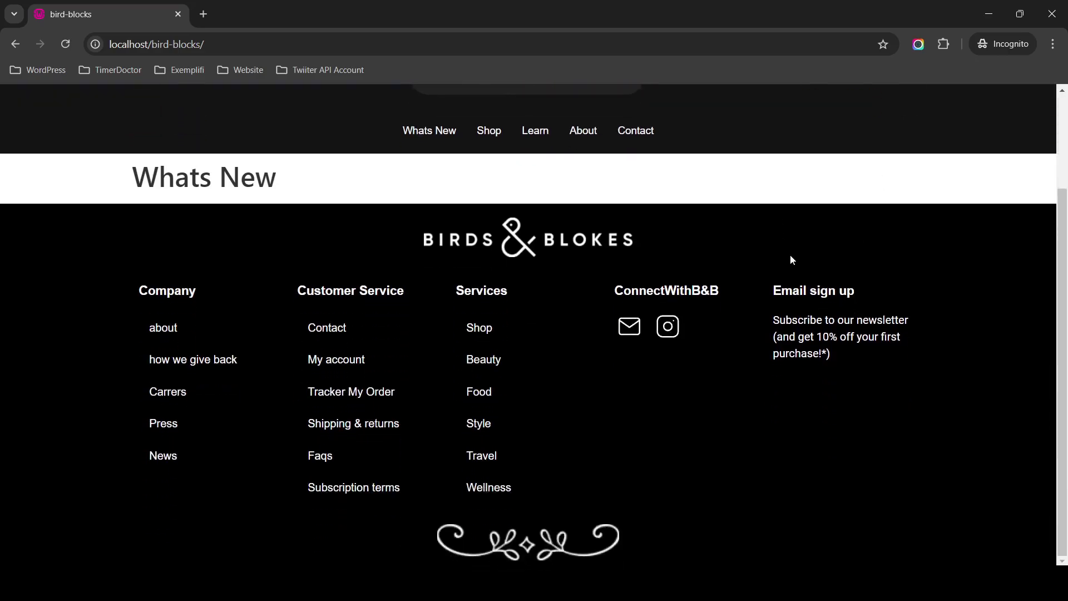
left_click(988, 12)
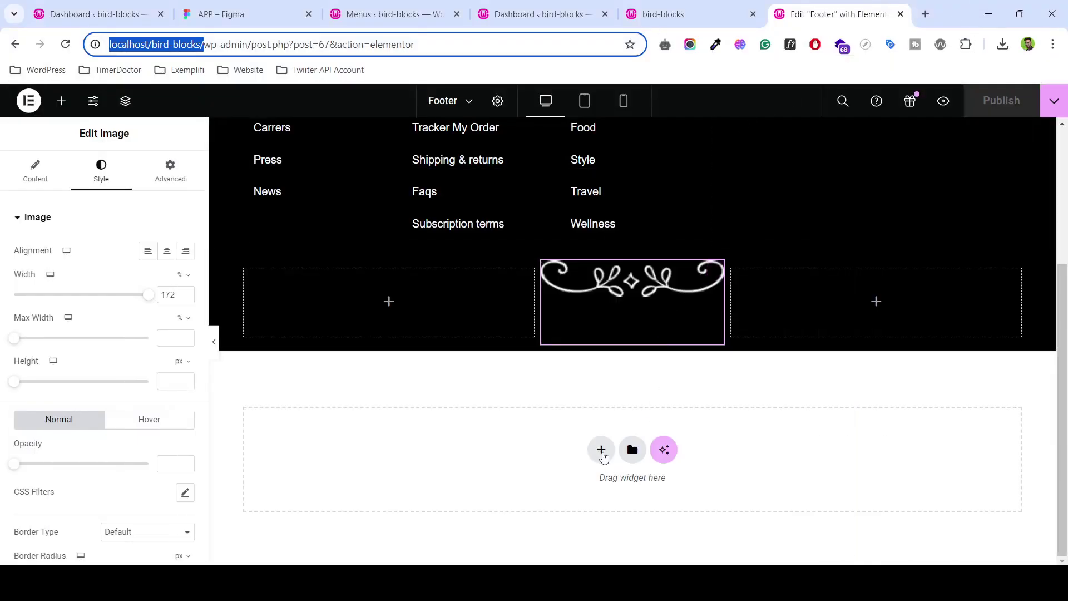
left_click(601, 451)
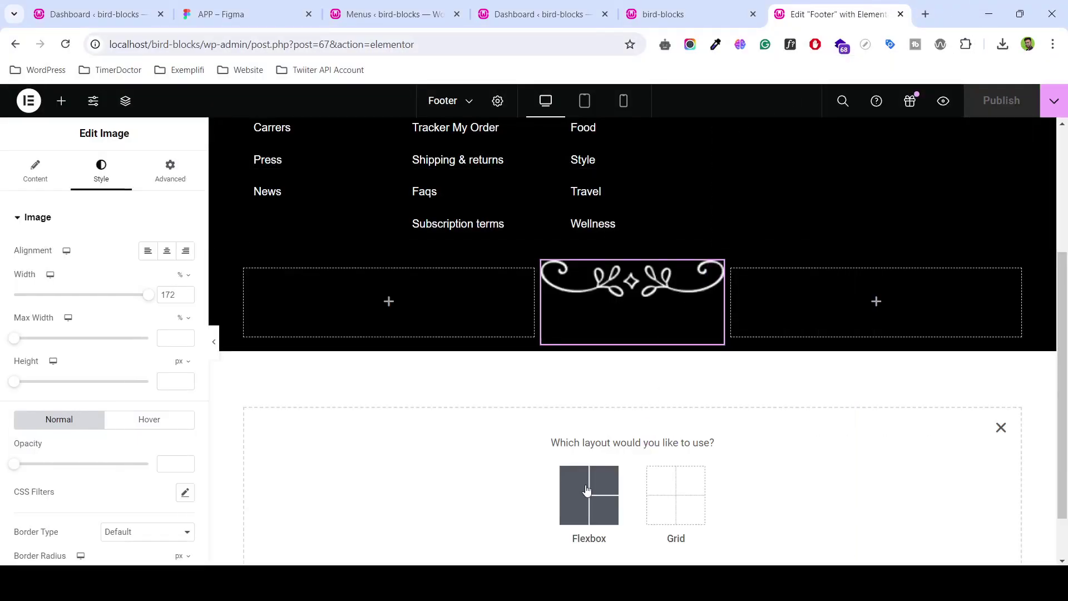
left_click(258, 11)
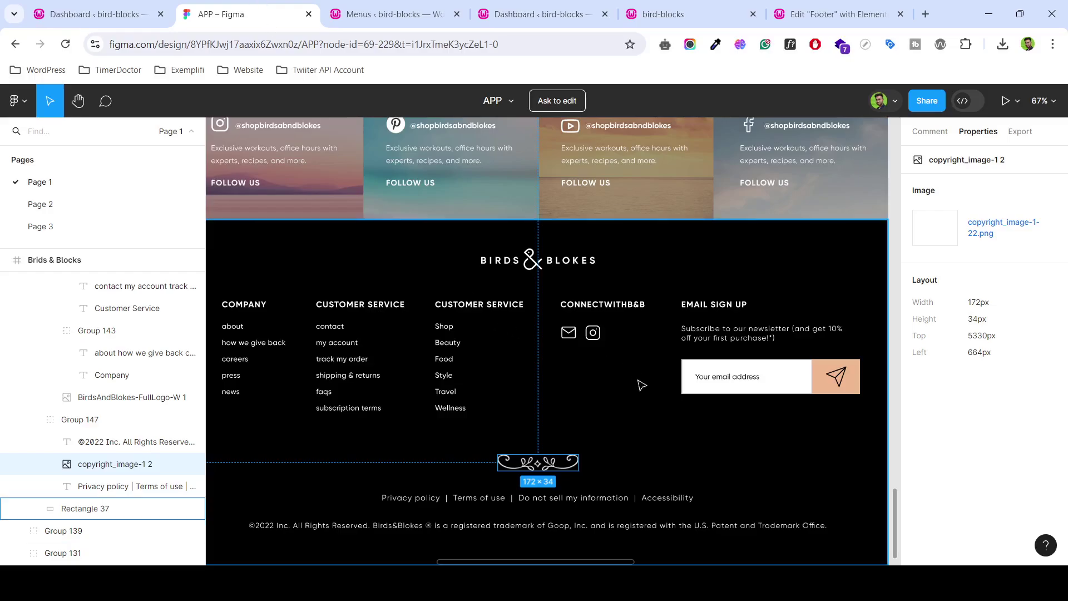
scroll(584, 445, "down", 3)
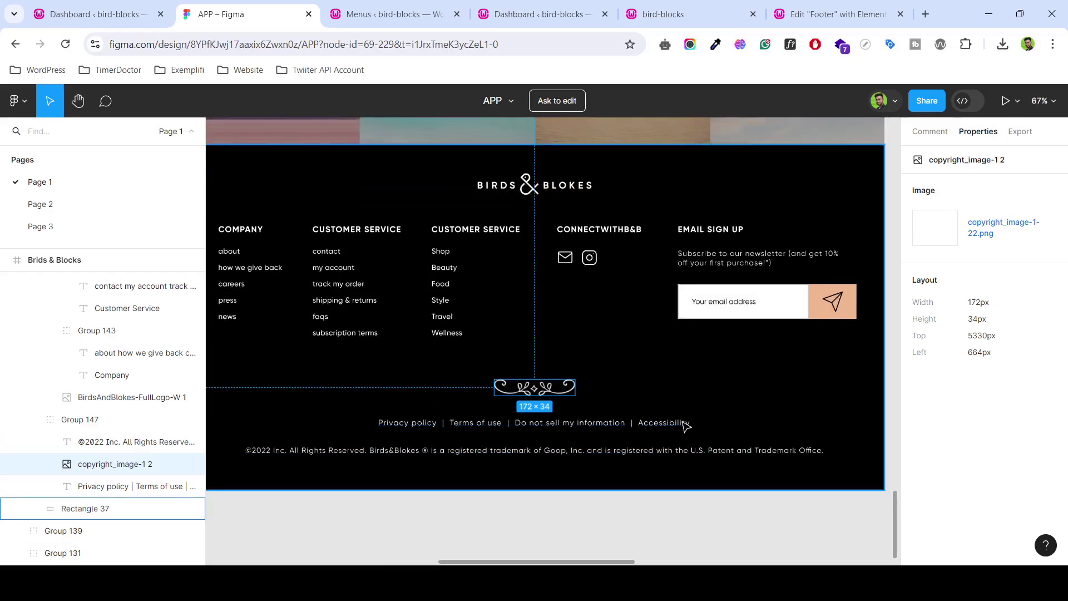
left_click(787, 12)
left_click(591, 490)
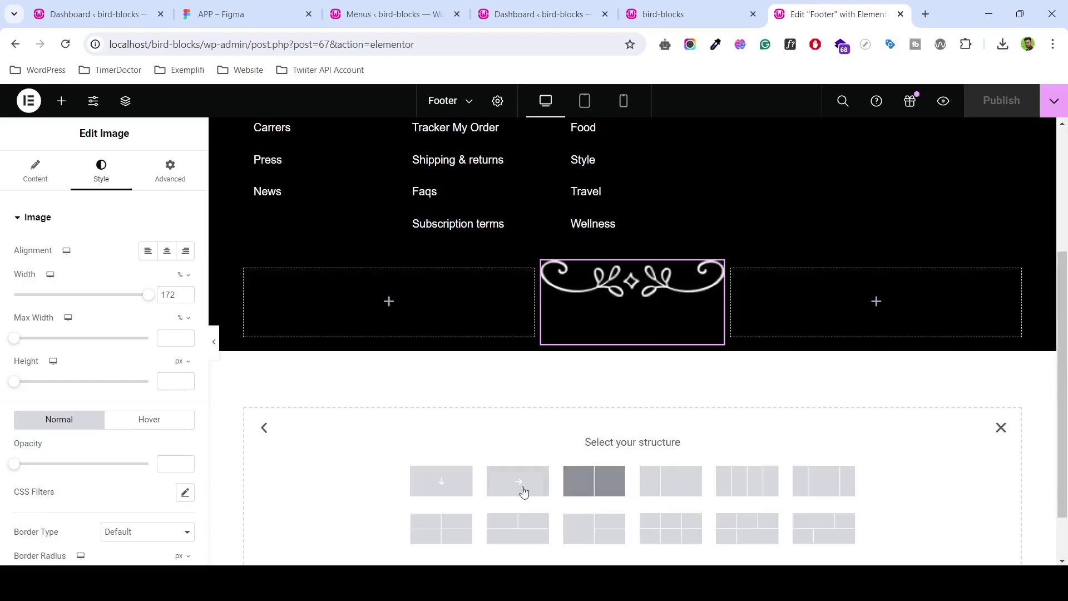
left_click(469, 489)
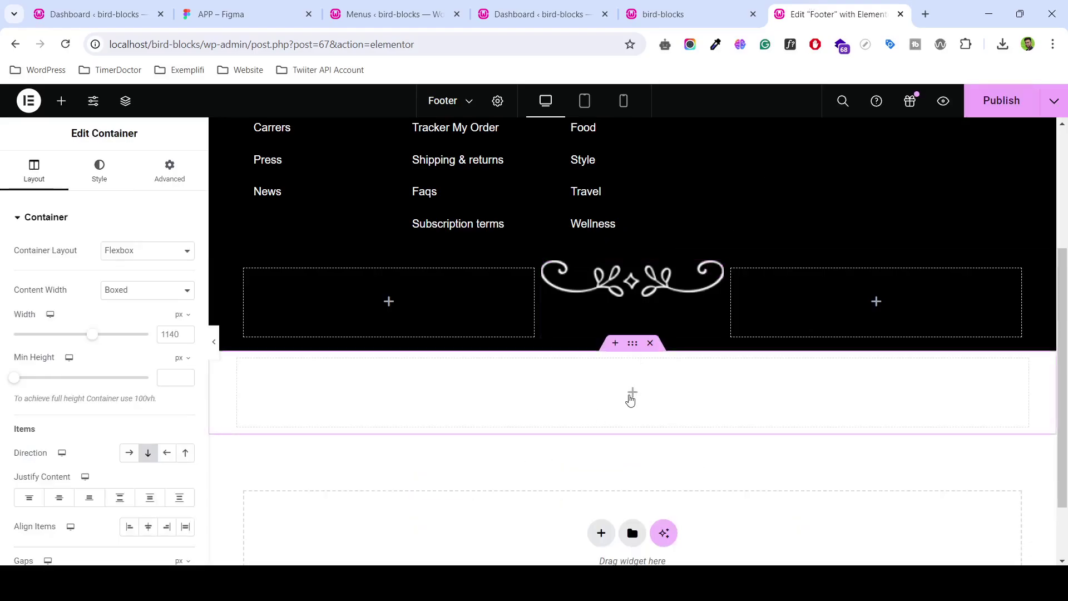
- Copy a footer links menu and paste it into the new empty container
scroll(585, 284, "up", 3)
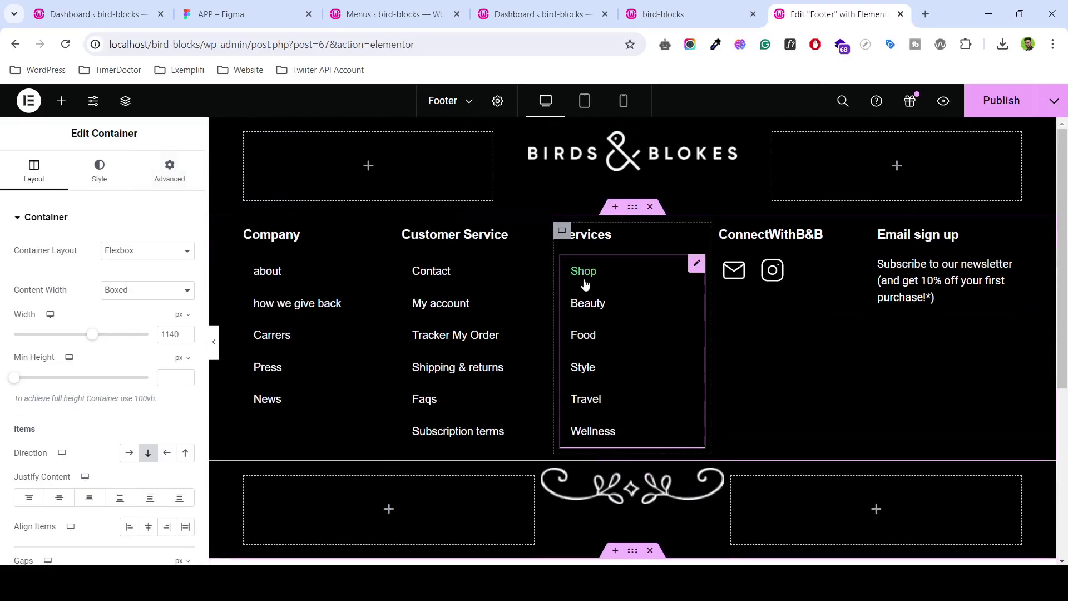
right_click(538, 264)
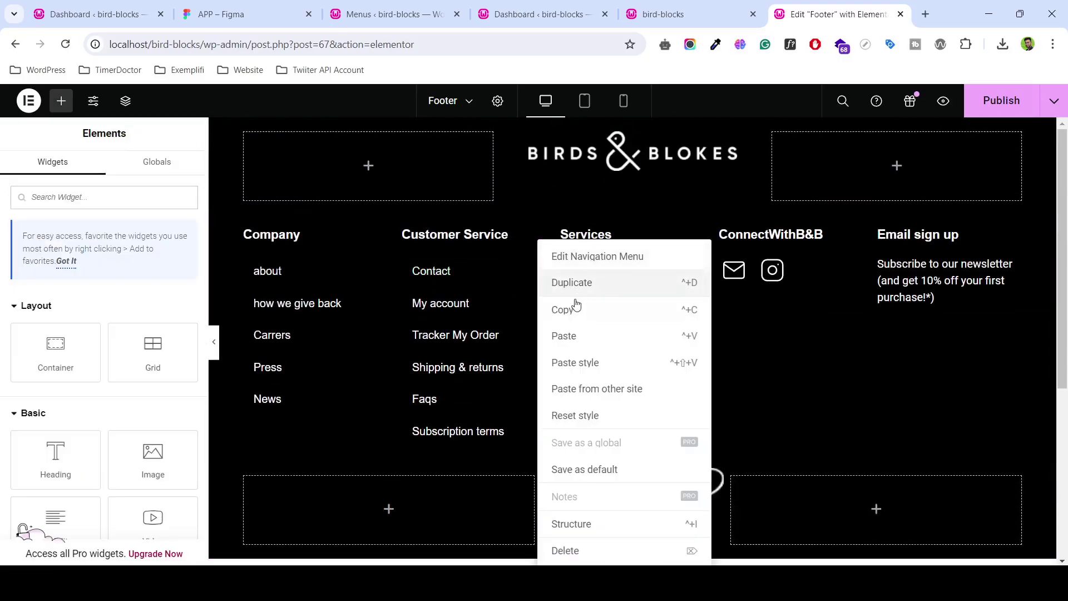
scroll(573, 306, "down", 4)
right_click(573, 334)
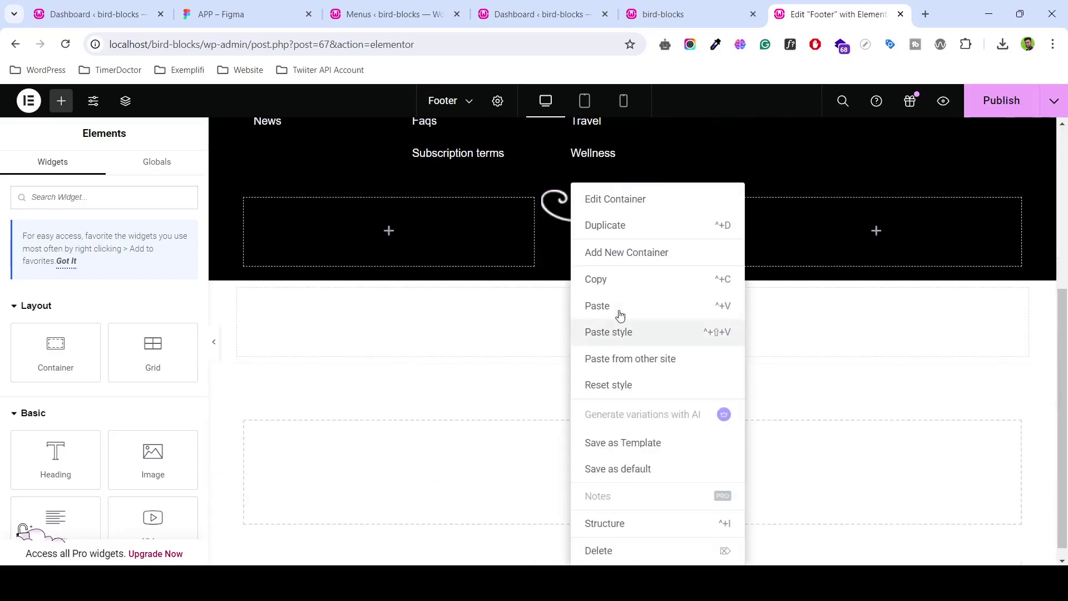
left_click(617, 306)
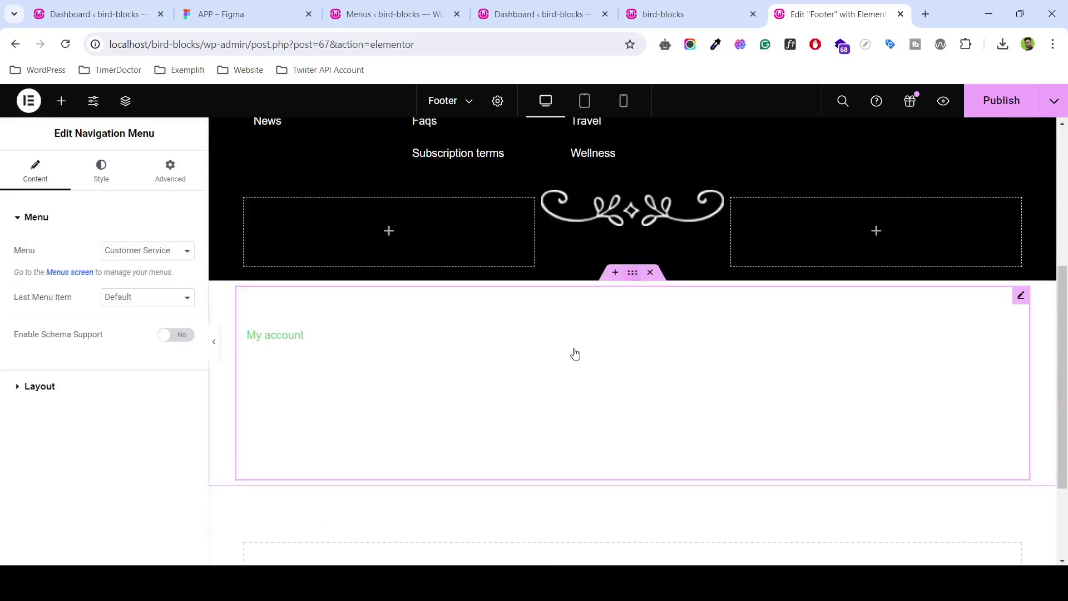
- Select the new container and check the footer's existing background colour
left_click(633, 274)
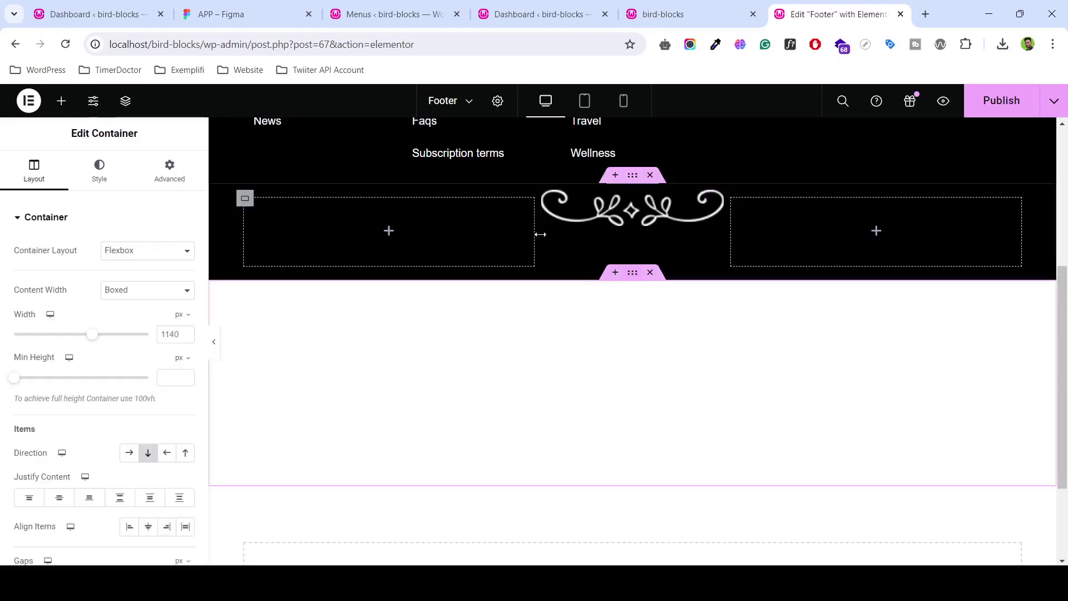
scroll(556, 234, "up", 3)
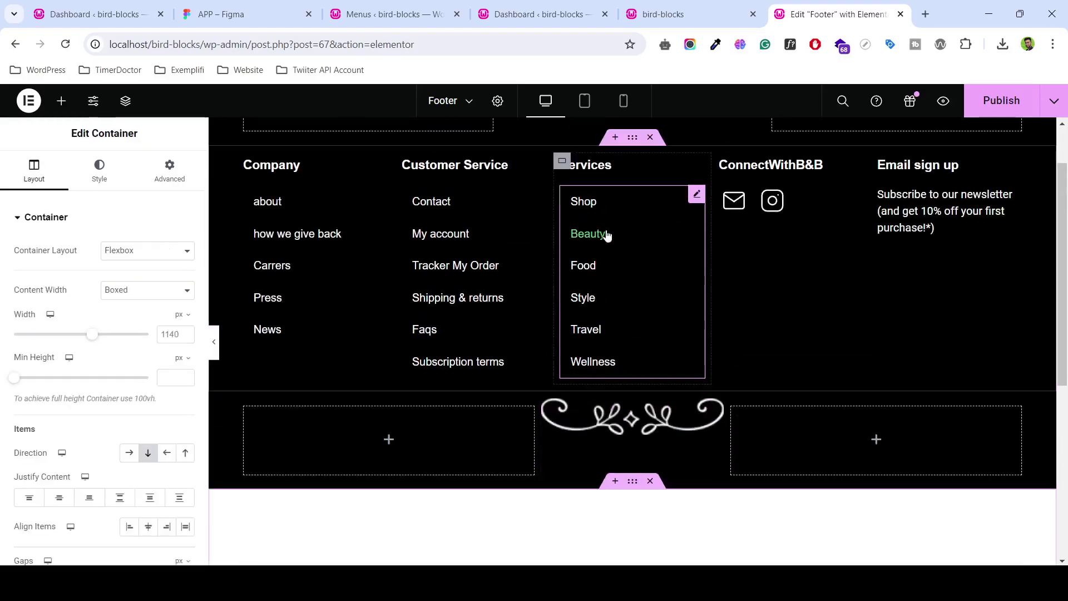
left_click(100, 170)
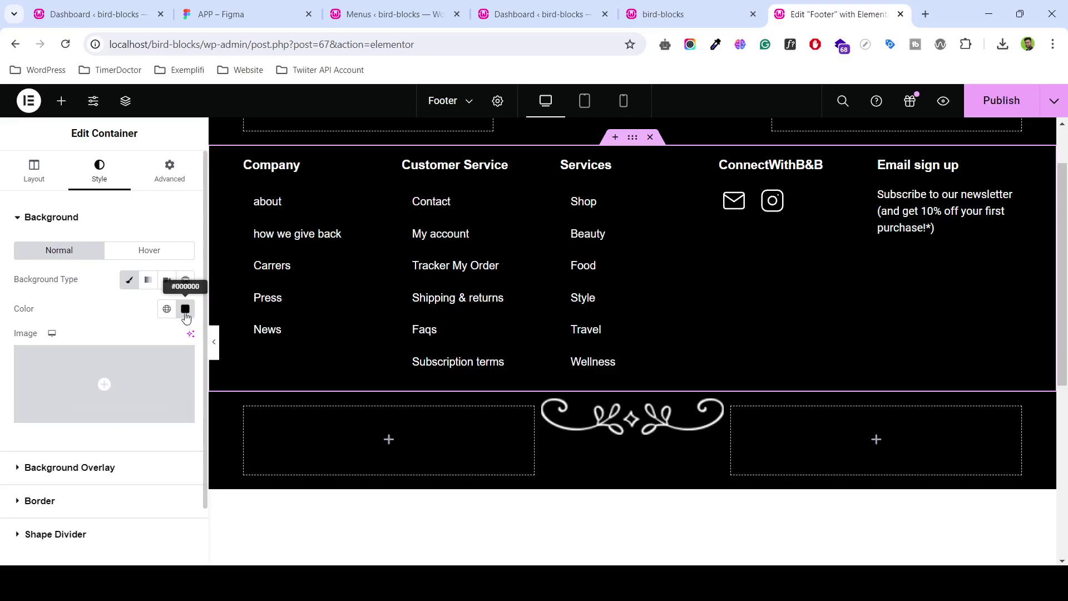
left_click(185, 309)
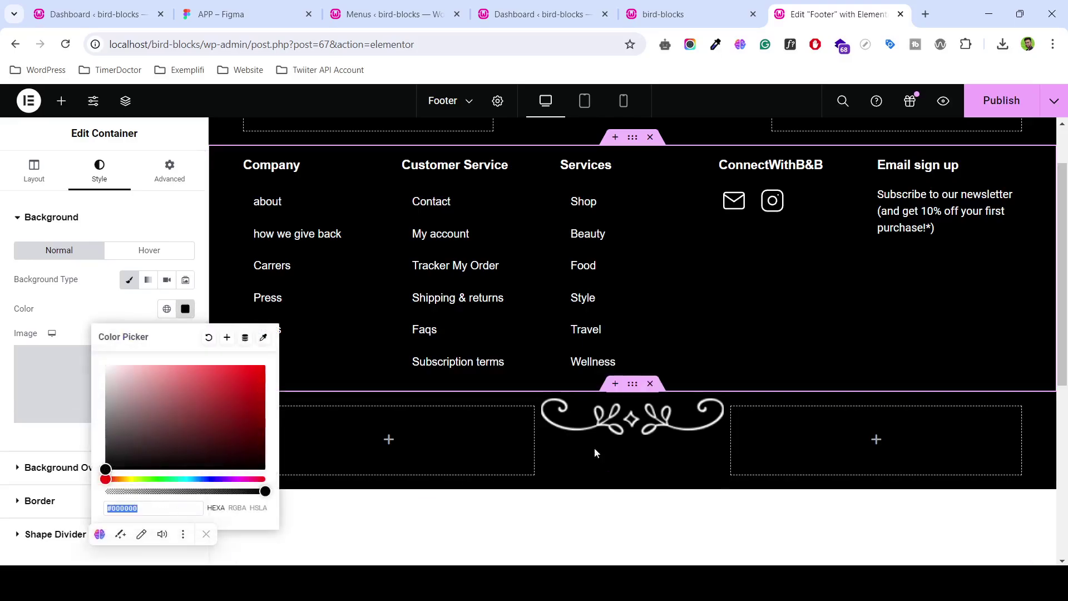
scroll(776, 305, "down", 3)
scroll(776, 305, "down", 2)
- Set the new container's background to Classic and select its hex colour value
left_click(632, 139)
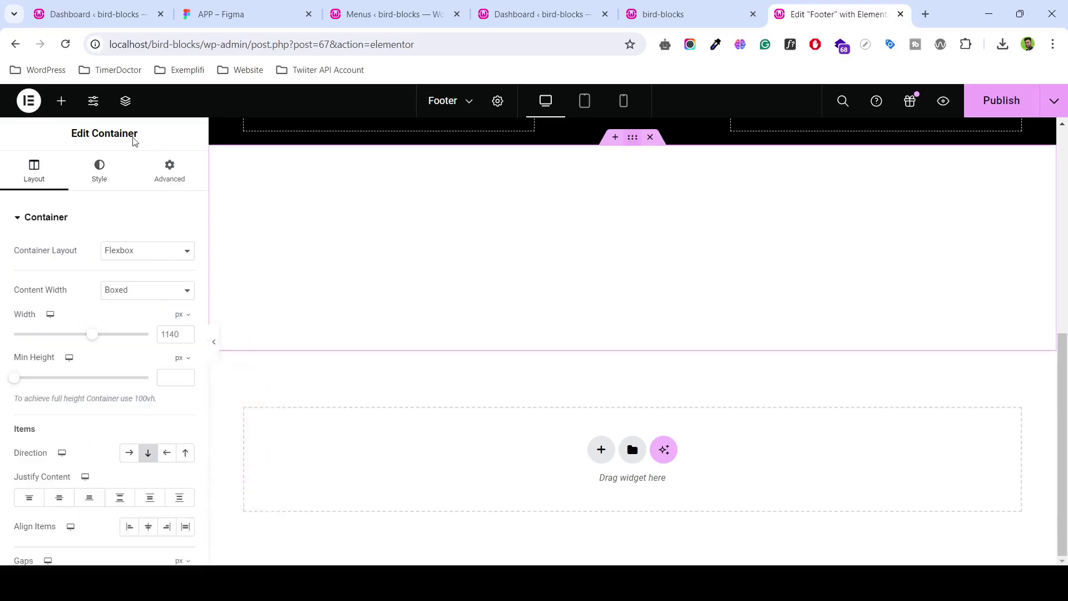
left_click(99, 169)
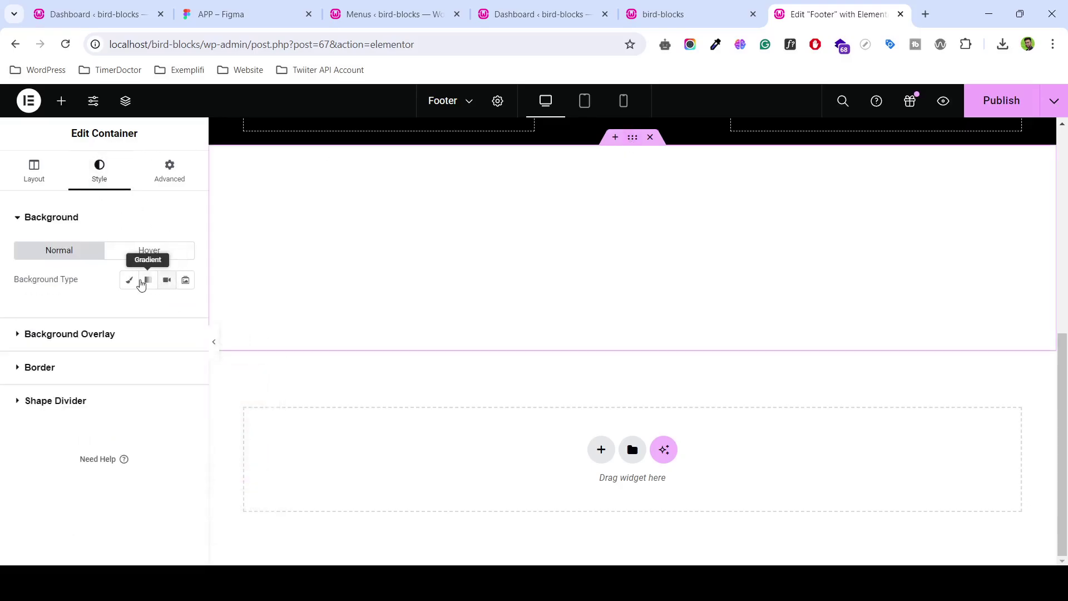
left_click(136, 282)
left_click(185, 309)
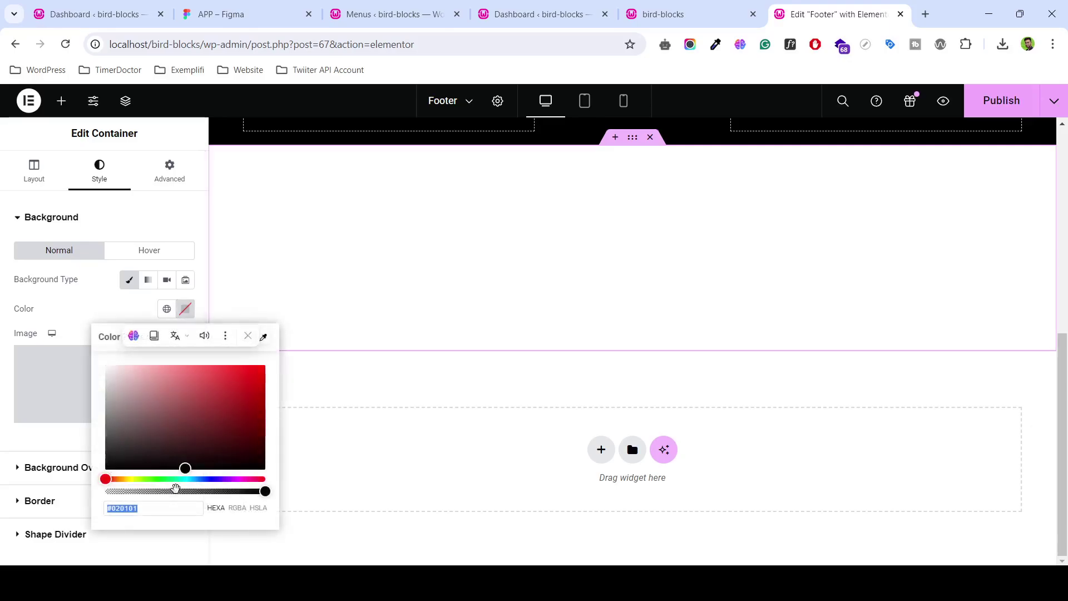
left_click(157, 511)
key("ctrl+a")
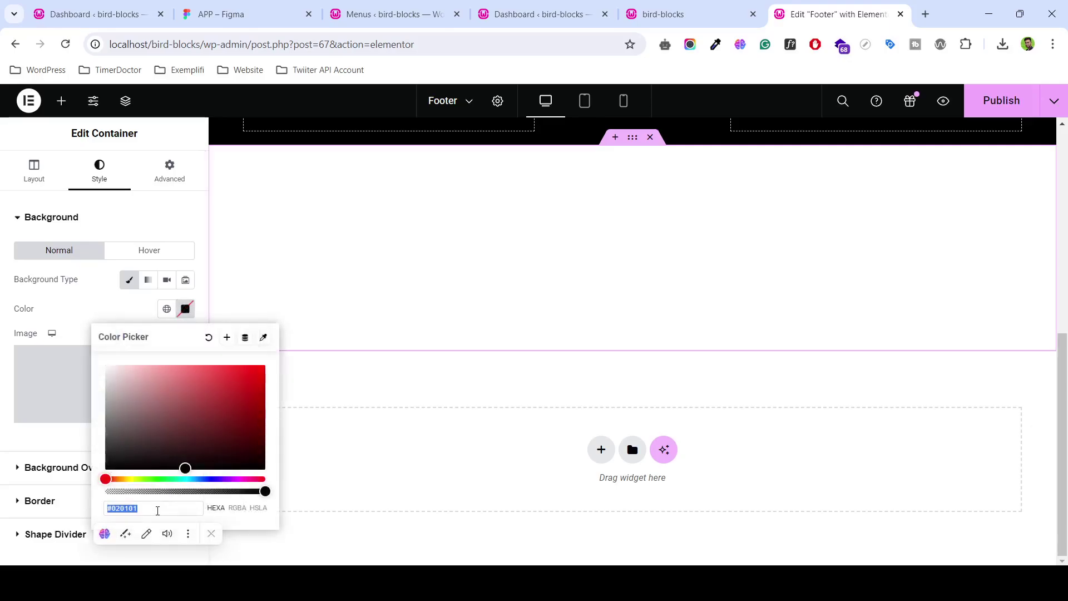
- Enter #000000 as the background colour, then keep the pasted menu set to Customer Service
type("#000000")
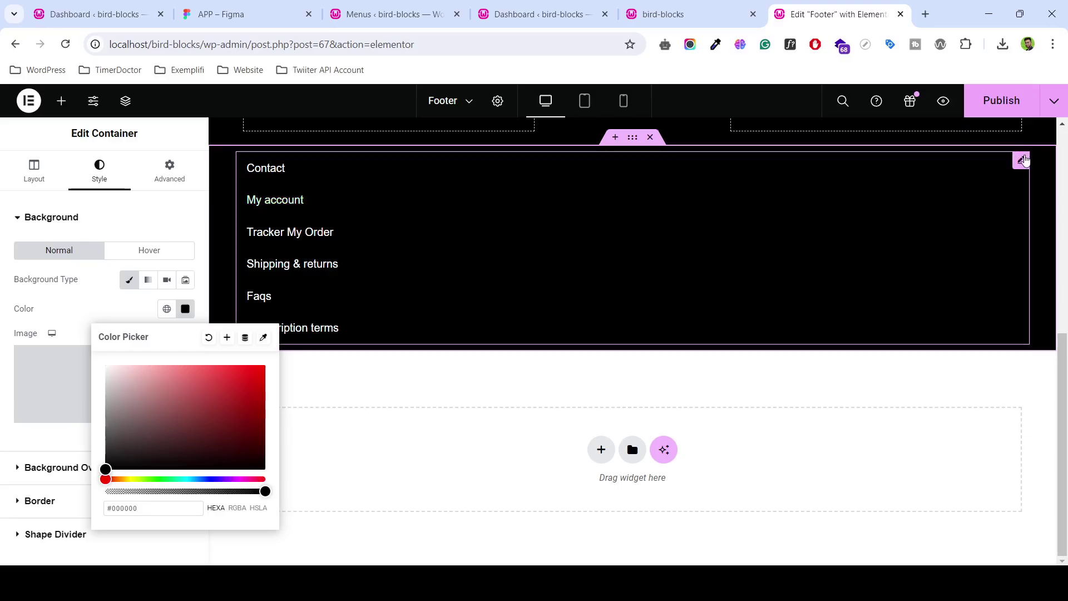
left_click(1036, 173)
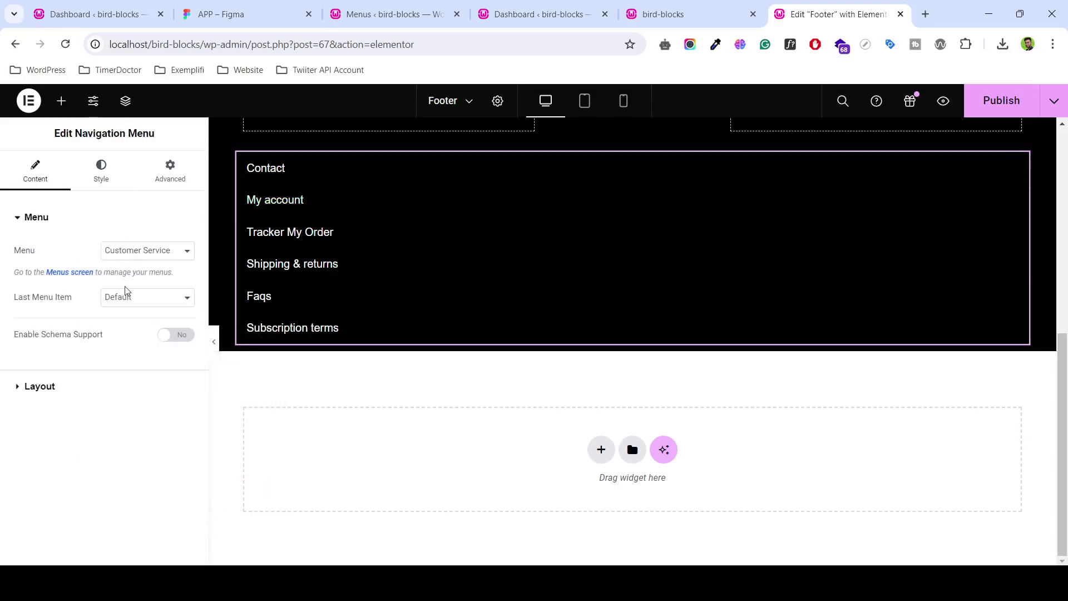
left_click(125, 308)
left_click(134, 252)
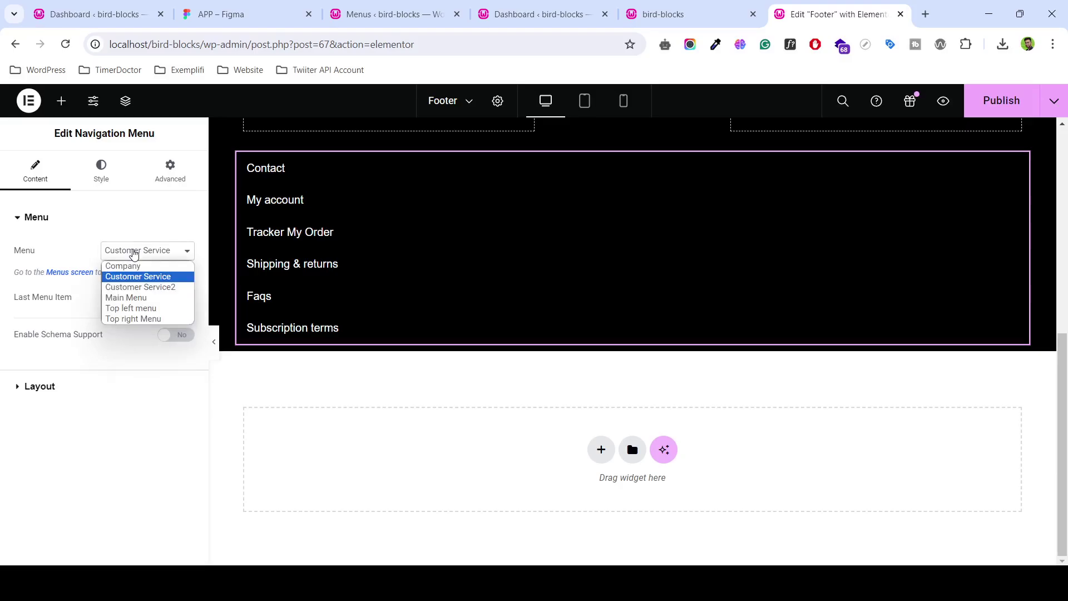
left_click(914, 160)
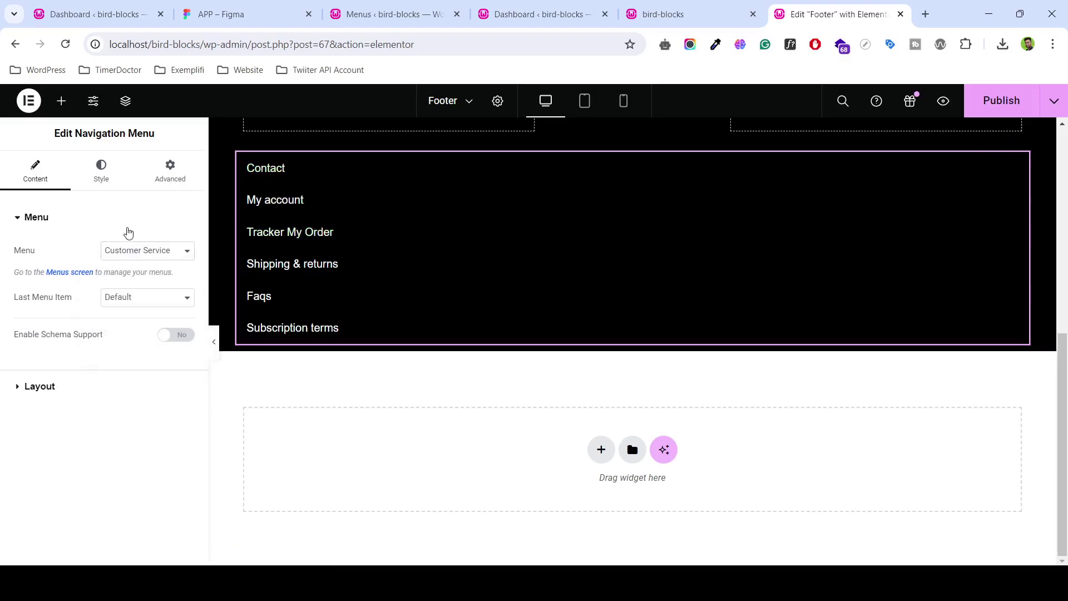
- Set the menu's layout to Horizontal so its links sit in one row
left_click(102, 168)
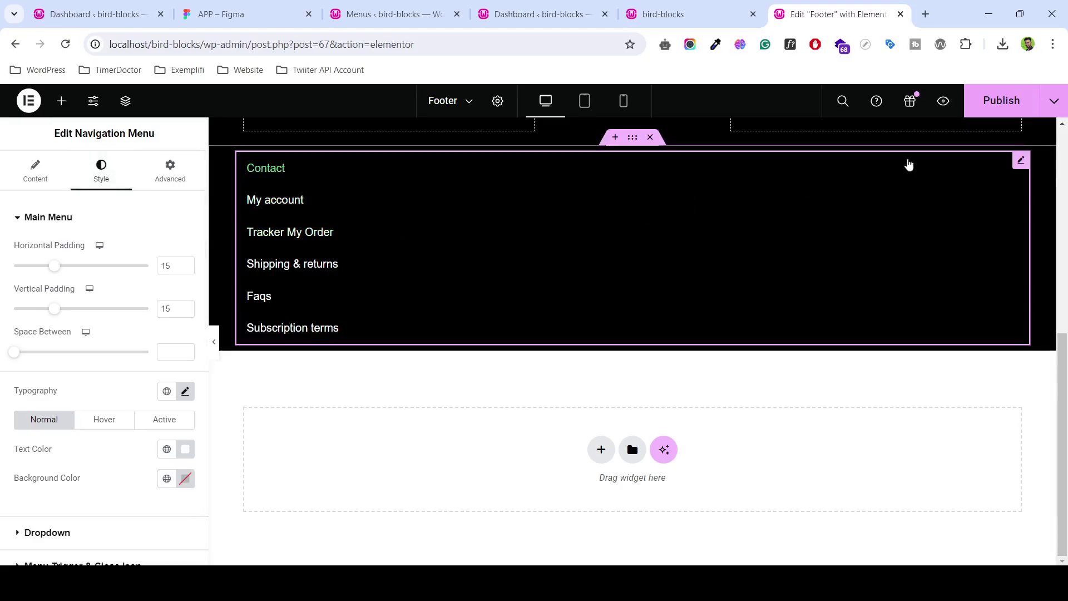
left_click(35, 170)
left_click(148, 301)
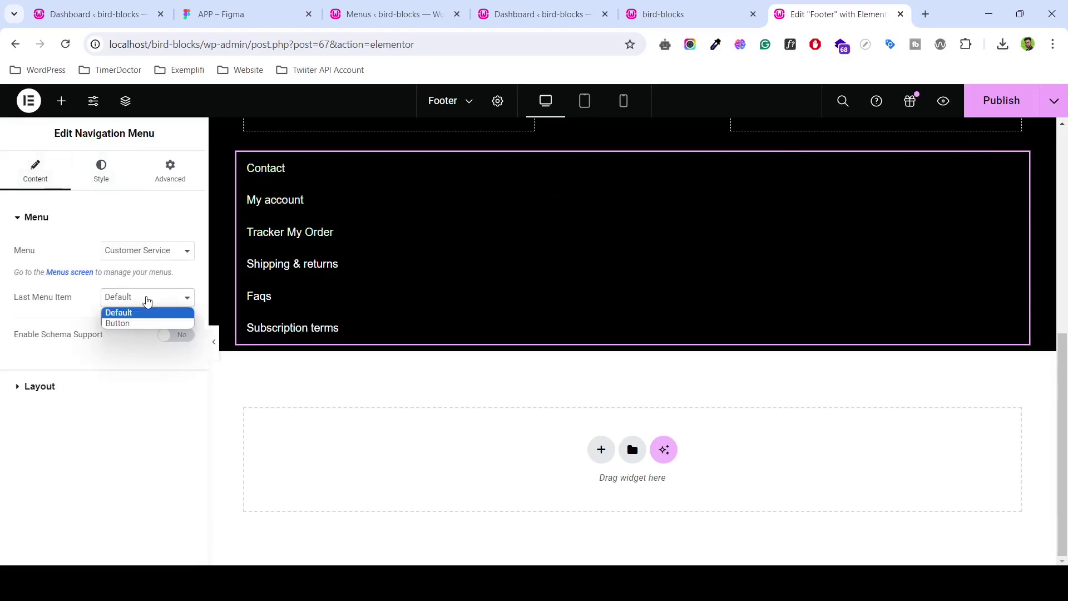
left_click(56, 389)
left_click(129, 285)
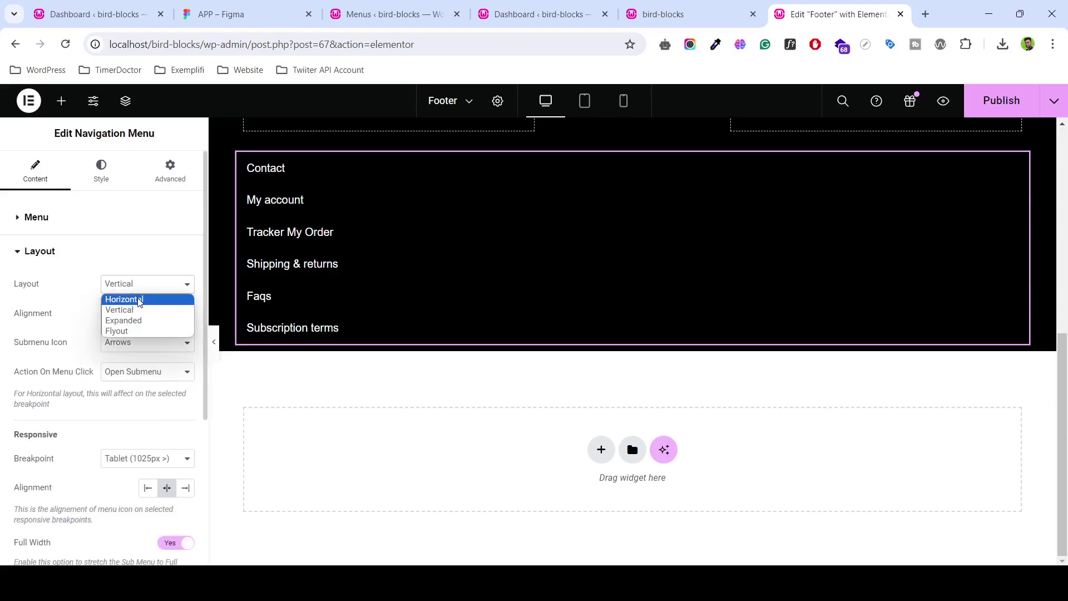
left_click(138, 299)
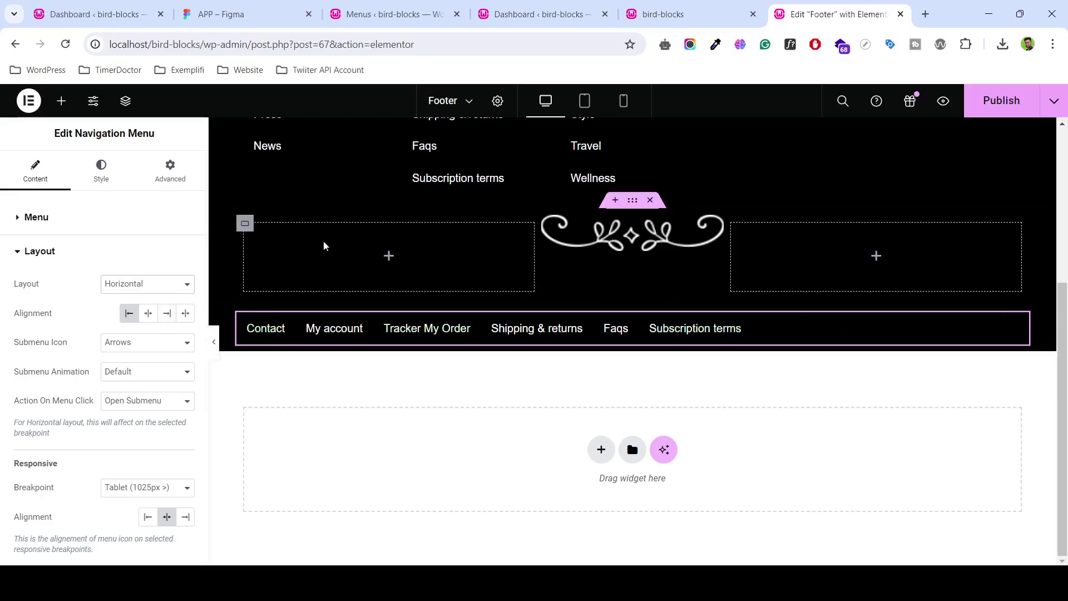
- Centre the links menu in the footer with Align Self set to Center
left_click(100, 169)
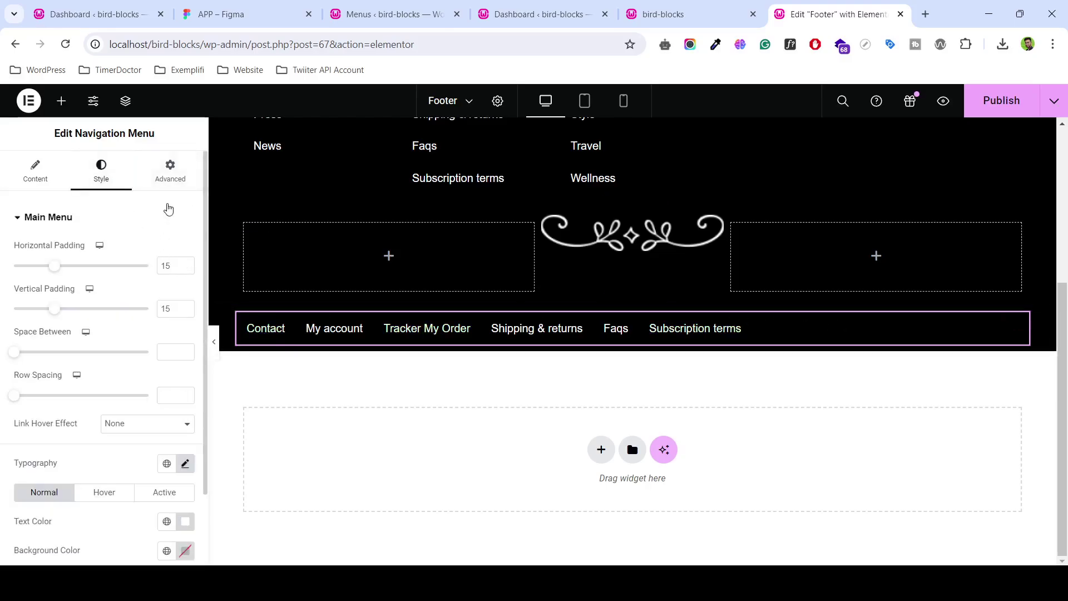
left_click(167, 177)
scroll(151, 348, "down", 1)
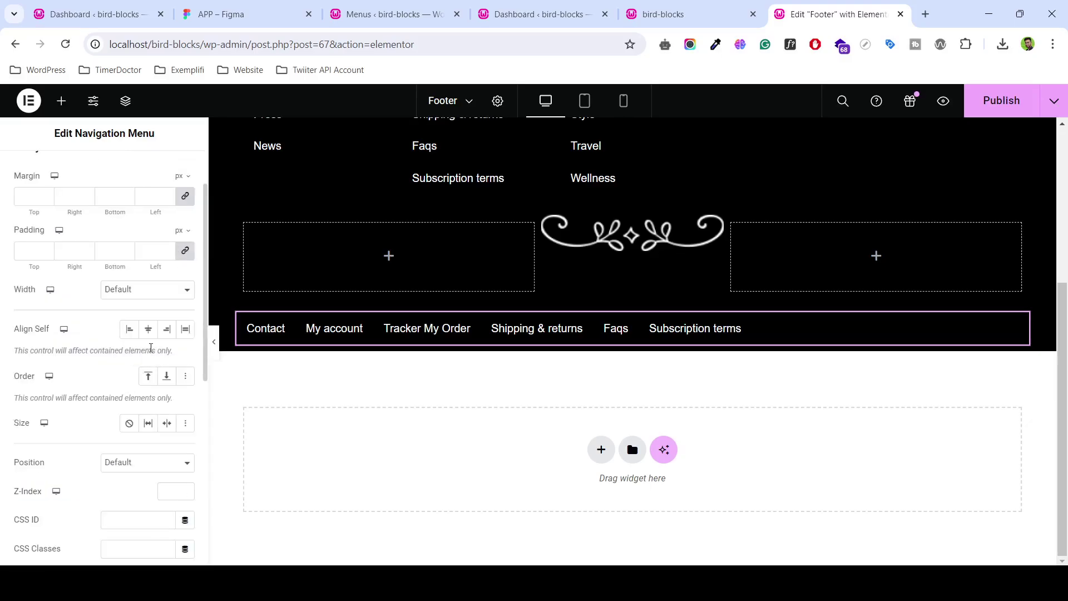
left_click(148, 329)
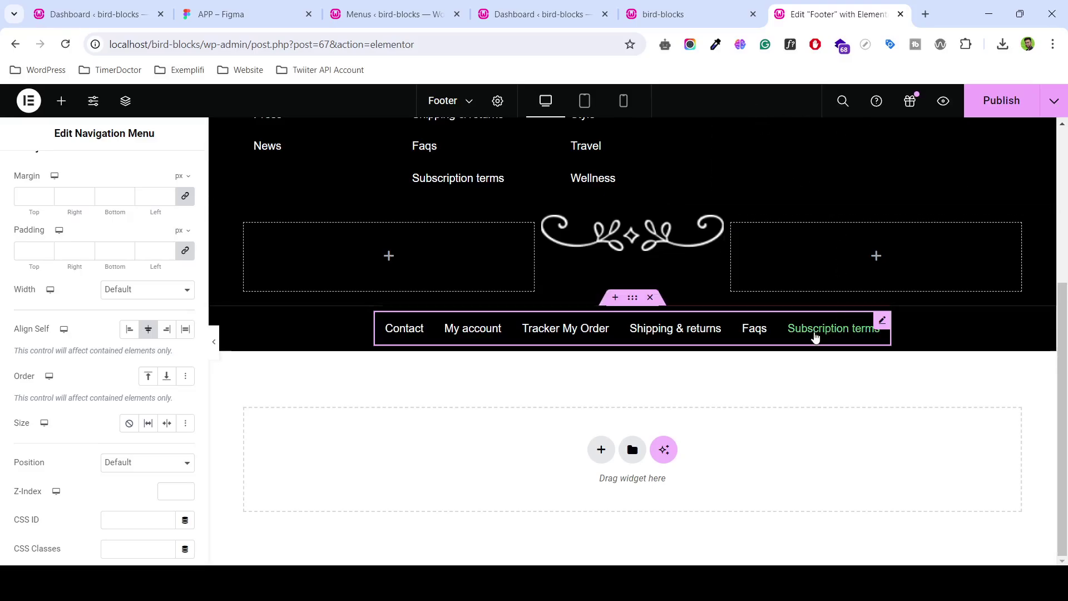
- Duplicate the links container and delete the copied menu, leaving an empty container
left_click(349, 17)
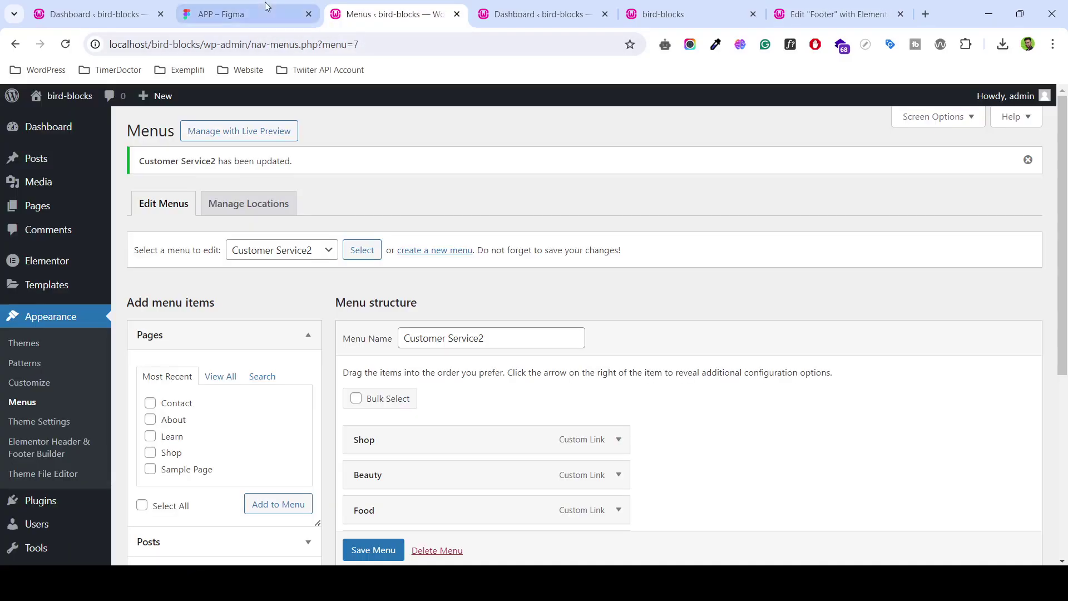
left_click(267, 9)
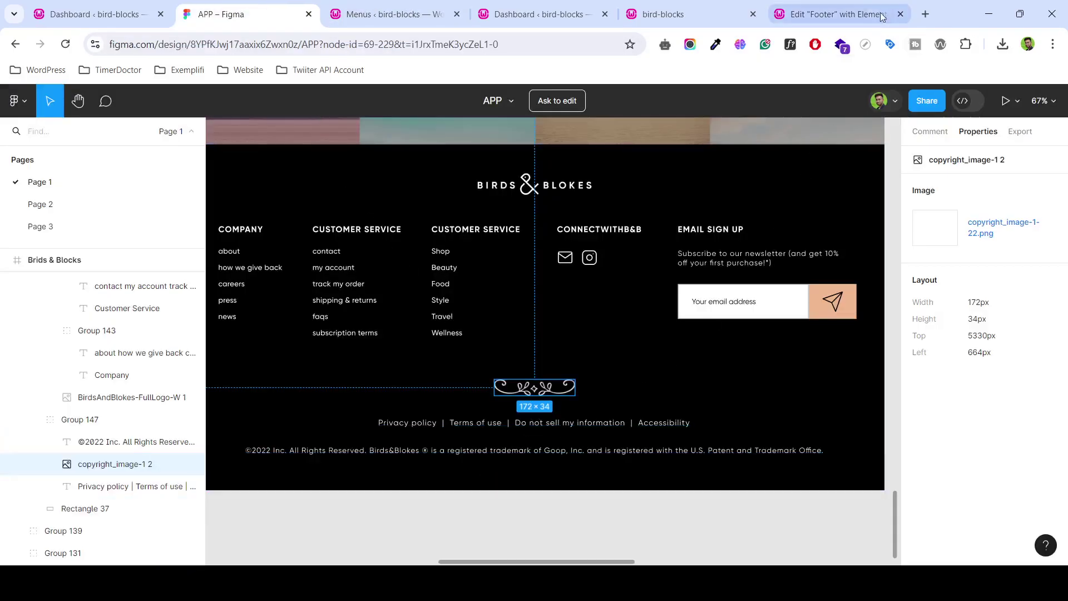
left_click(838, 14)
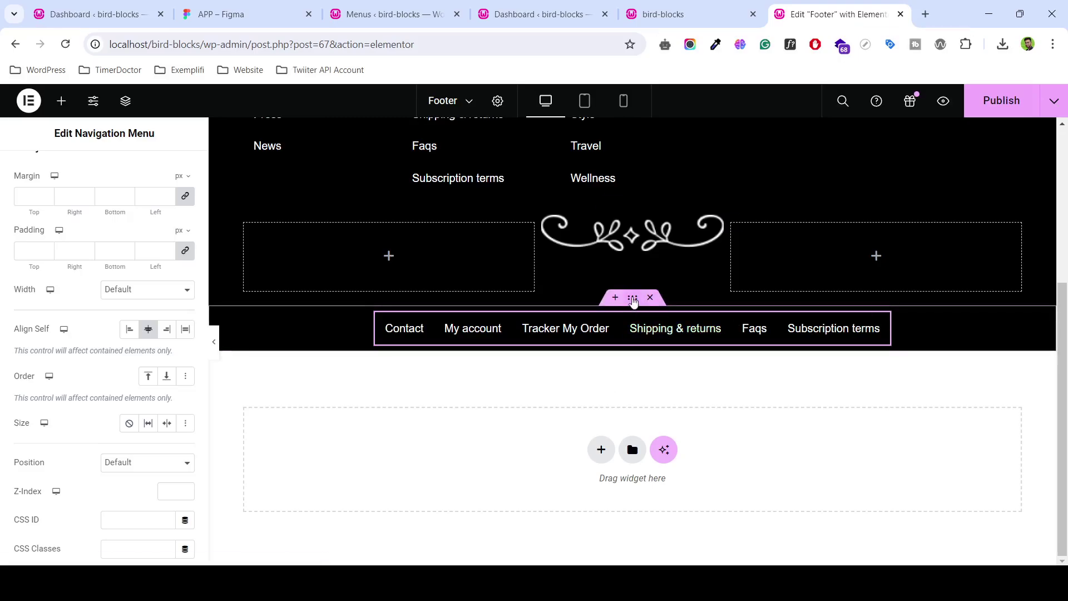
right_click(633, 299)
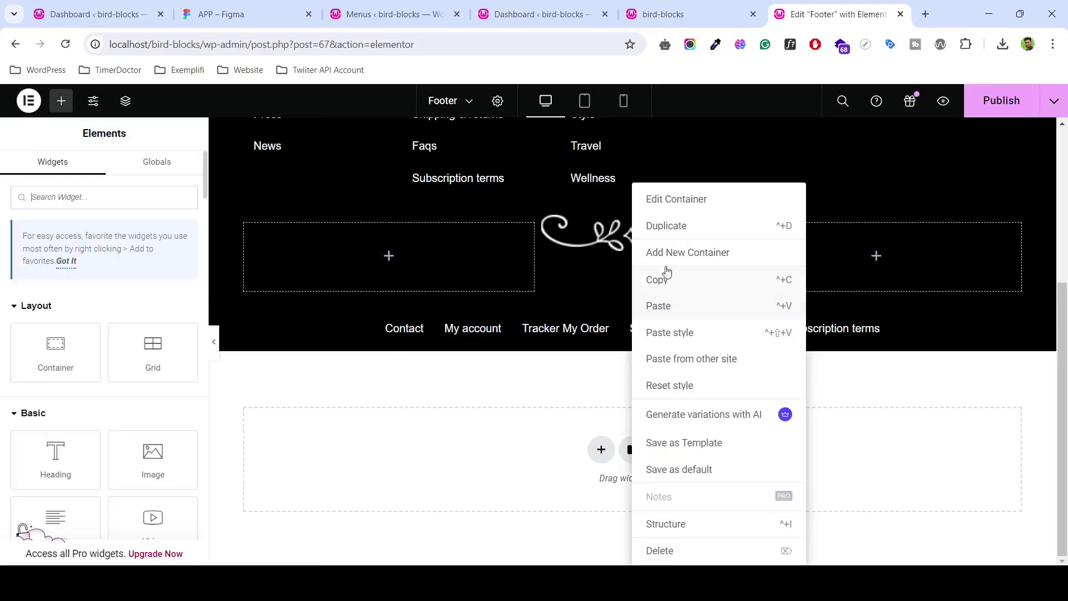
left_click(705, 312)
mouse_move(834, 328)
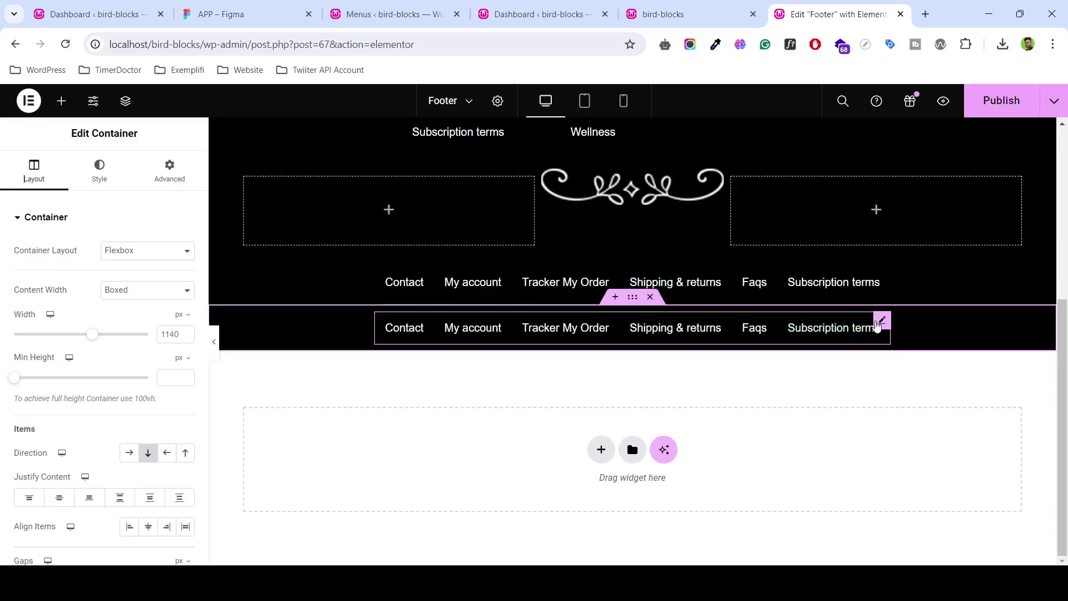
right_click(879, 325)
left_click(915, 550)
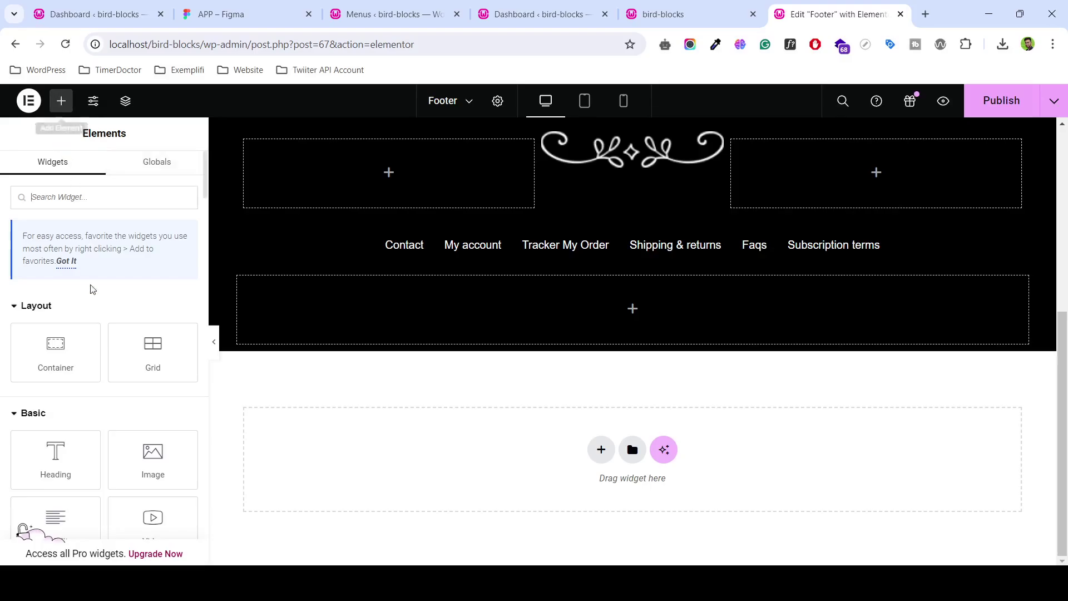
- Place a Text Editor widget in the empty container and paste the Figma copyright text into it
left_click_drag(56, 520, 576, 289)
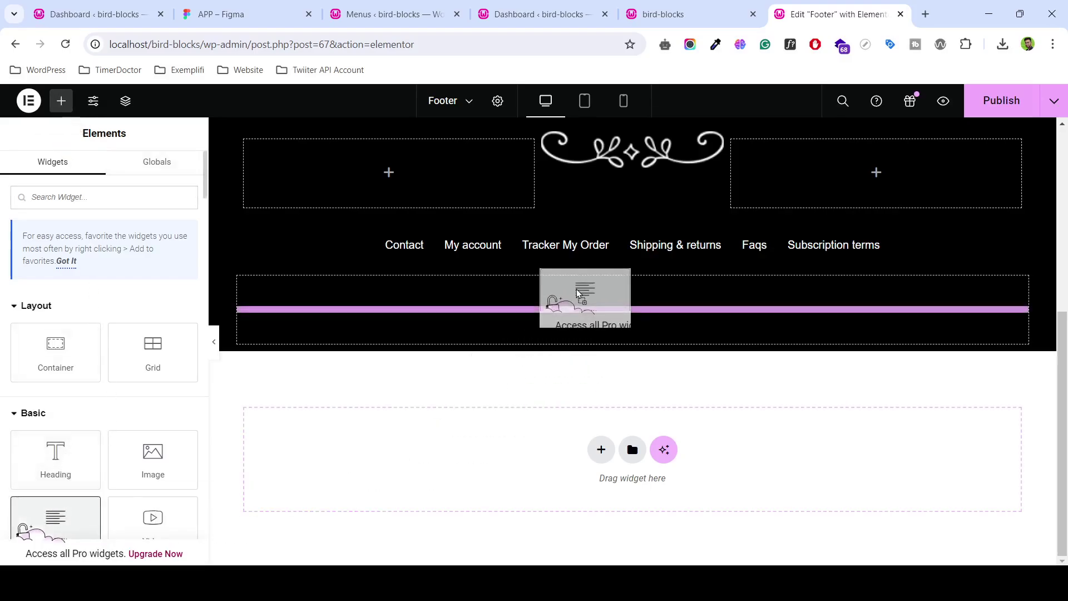
left_click(273, 15)
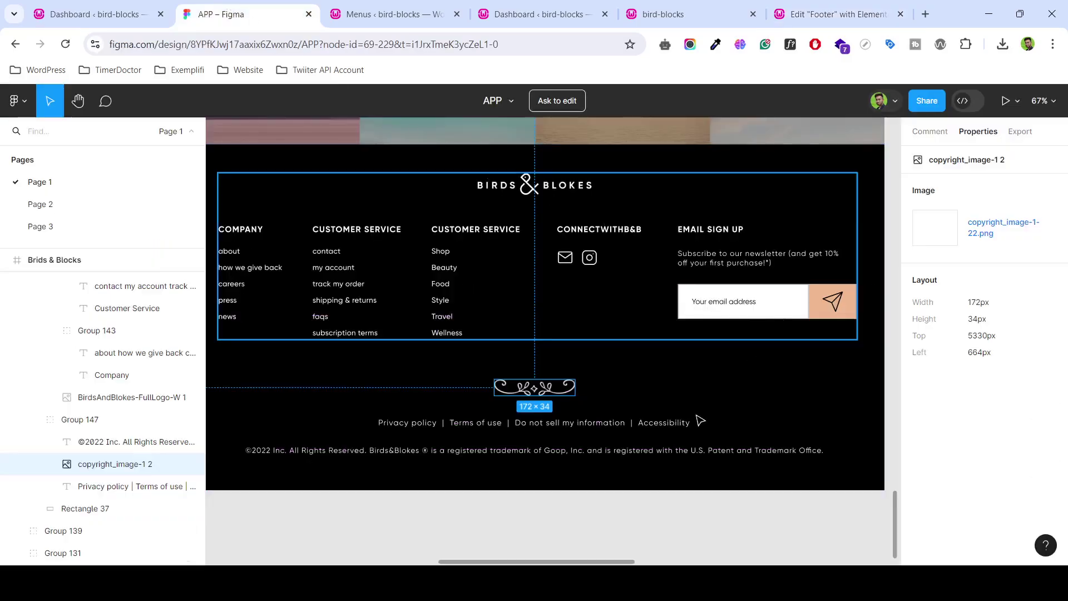
left_click(690, 450)
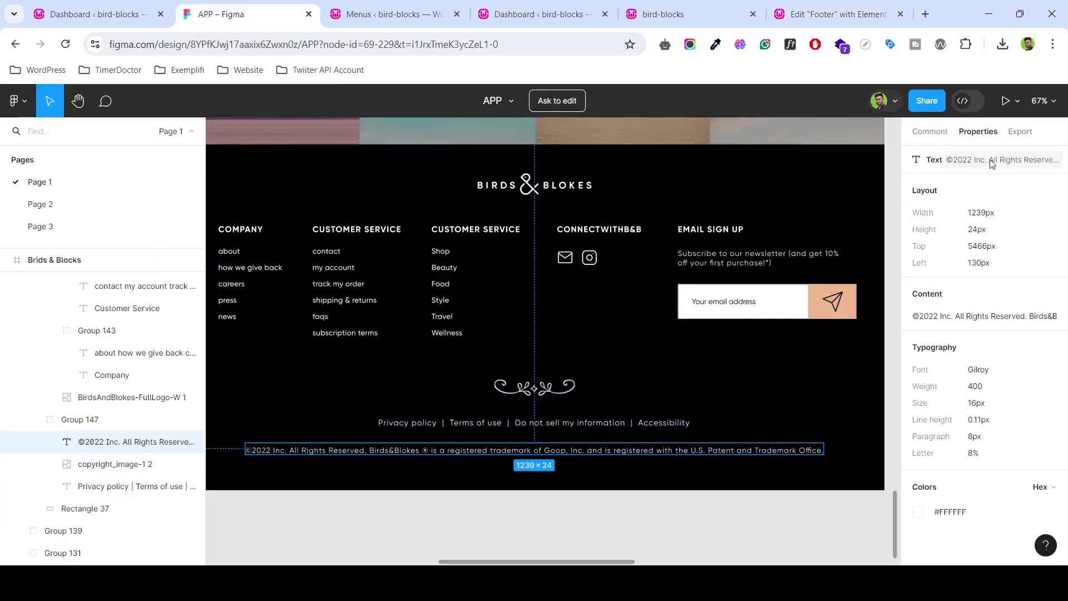
key("ctrl+c")
left_click(662, 14)
left_click(835, 14)
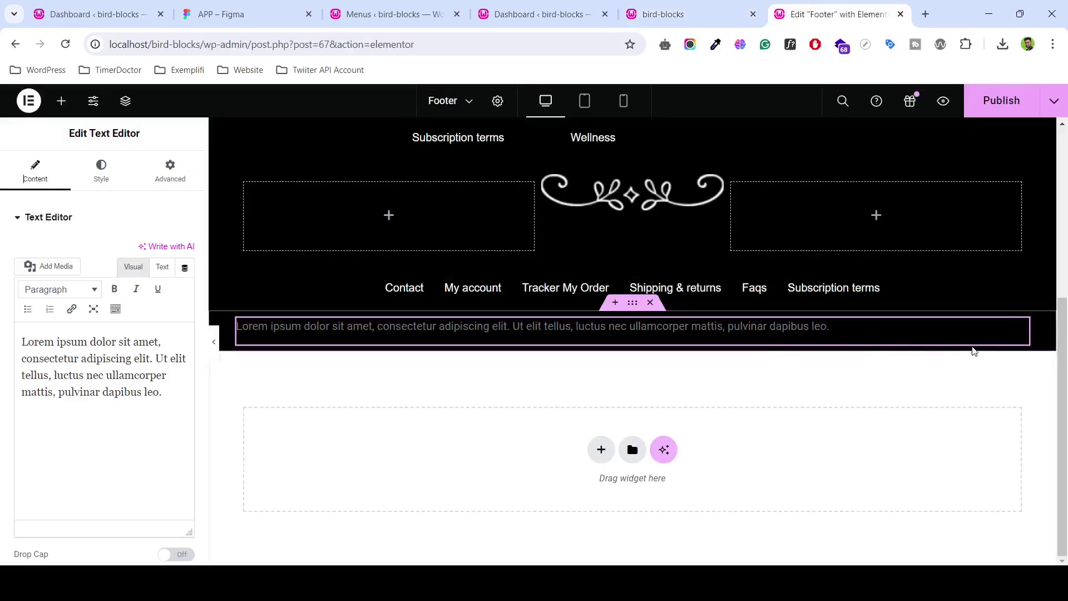
left_click(162, 267)
key("ctrl+a")
key("ctrl+v")
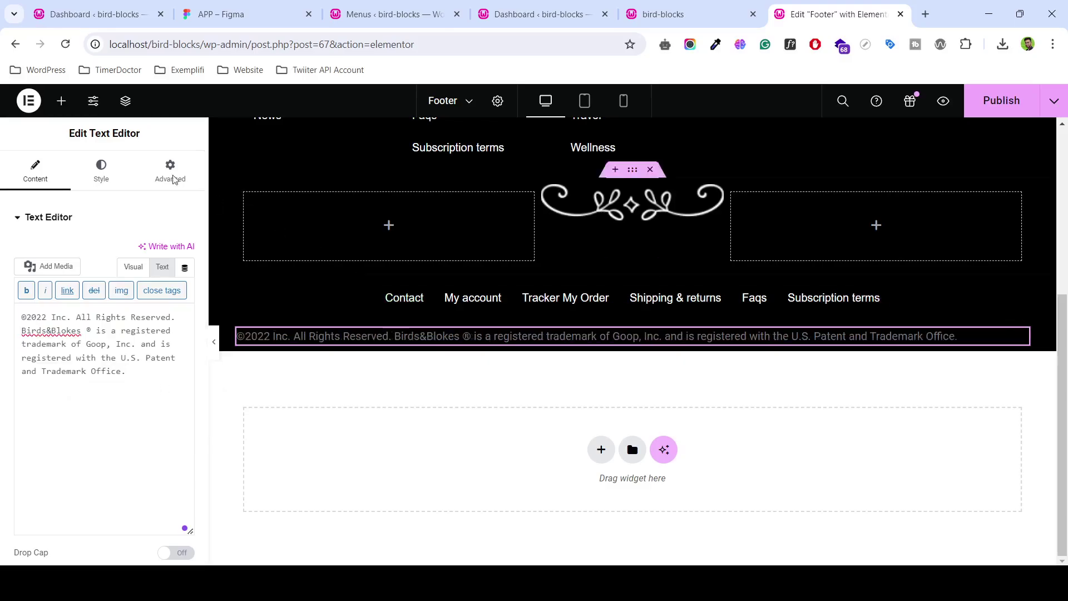
- Set the copyright text colour to white #FFF
left_click(101, 169)
left_click(185, 280)
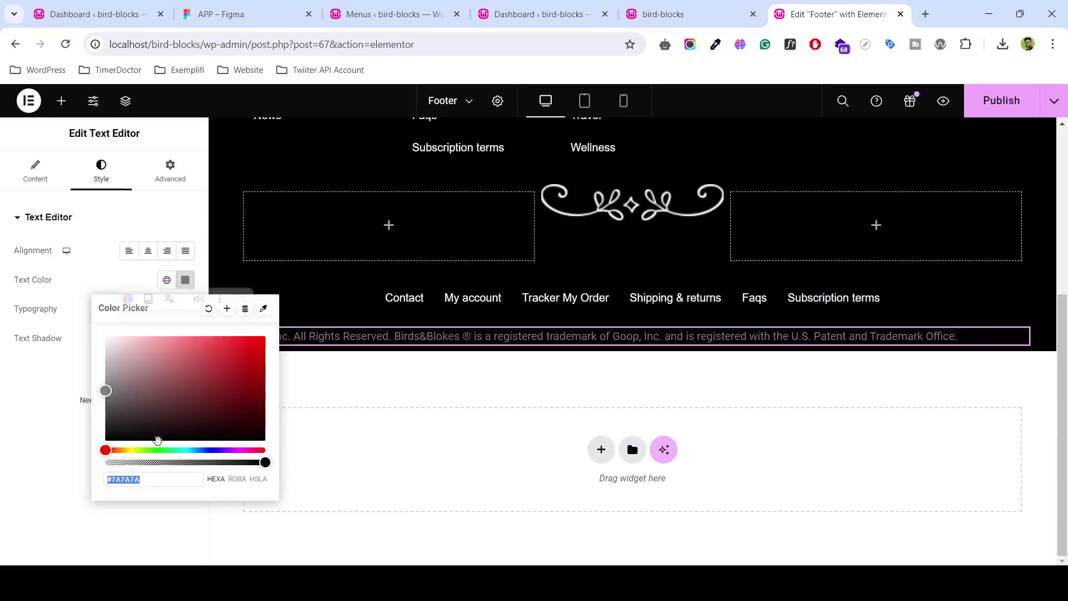
left_click(148, 479)
key("BackSpace")
key("BackSpace")
key("BackSpace")
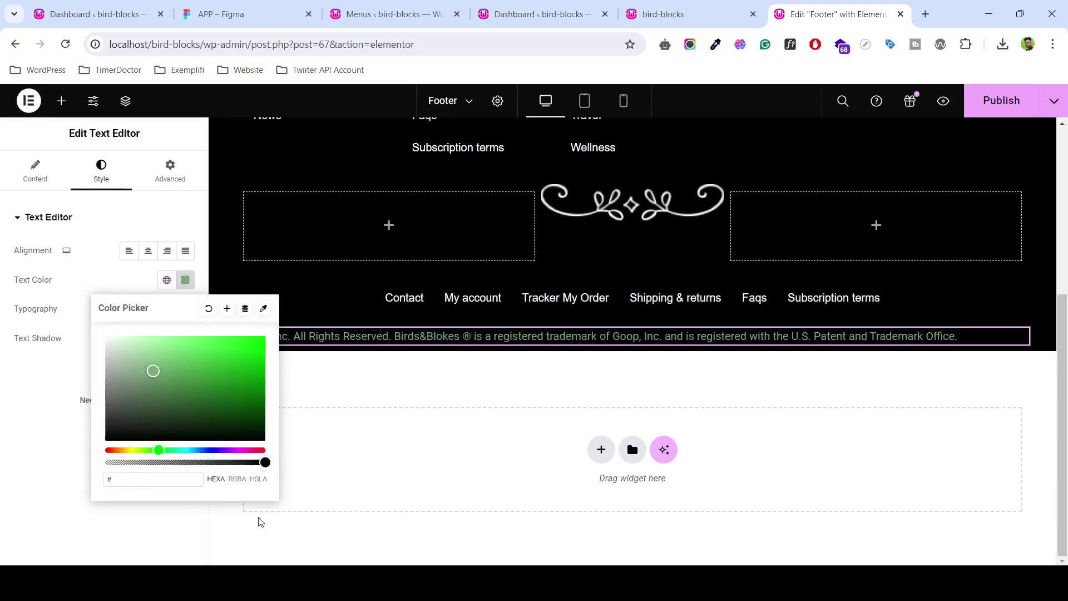
type("fff")
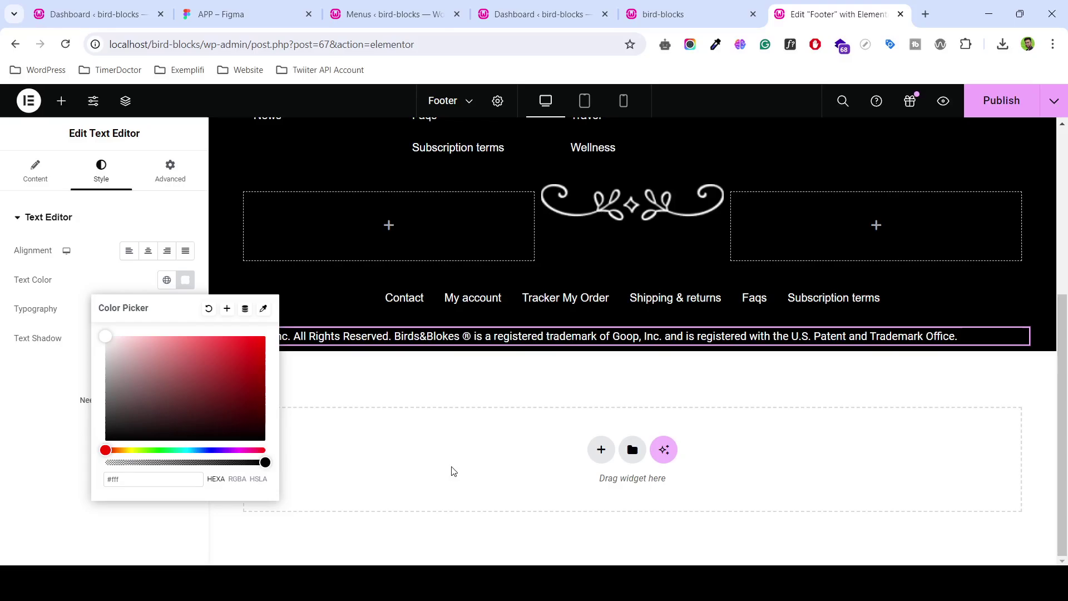
left_click(482, 384)
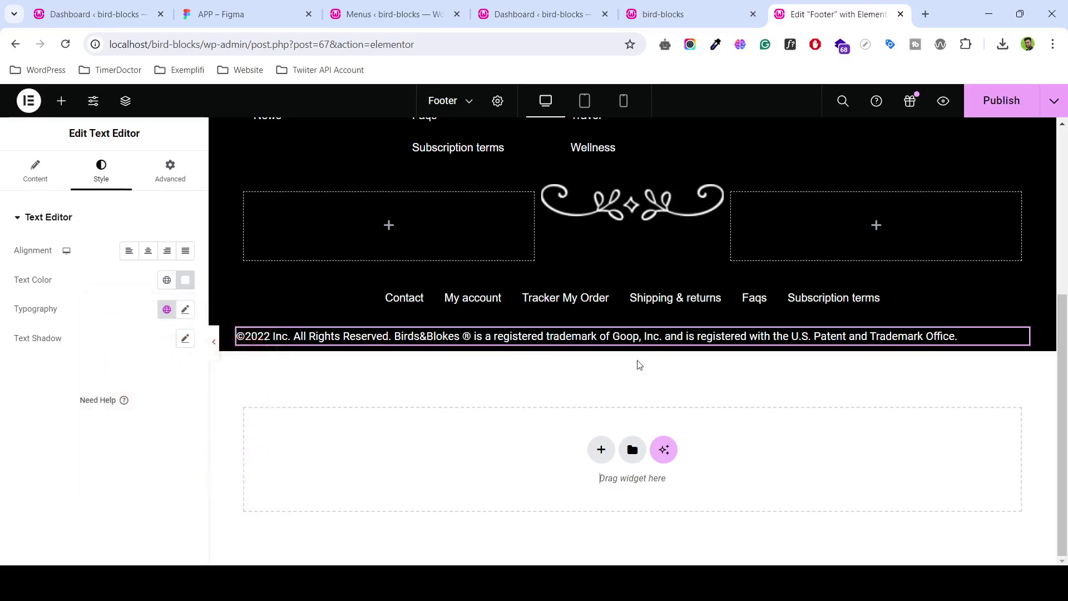
mouse_move(877, 220)
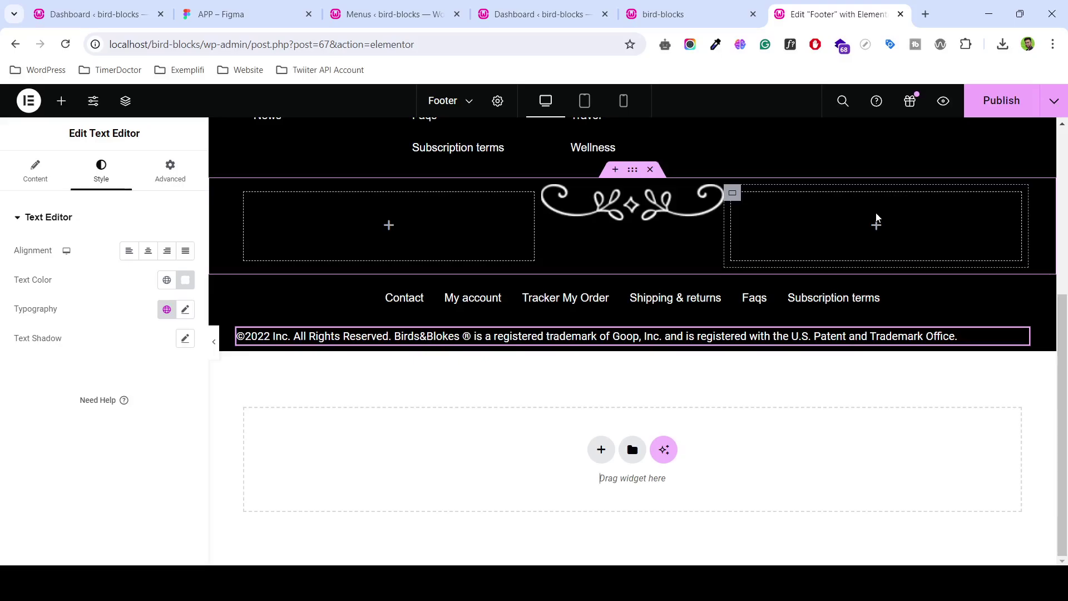
- Publish, then give the copyright container 0 padding with 100 px at the bottom
left_click(1001, 100)
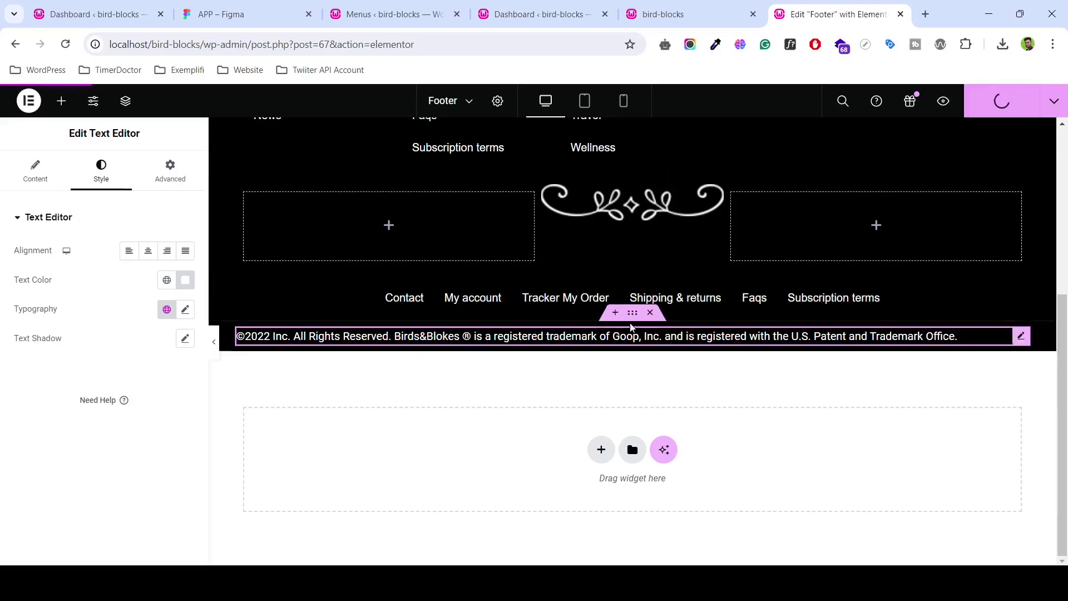
left_click(387, 306)
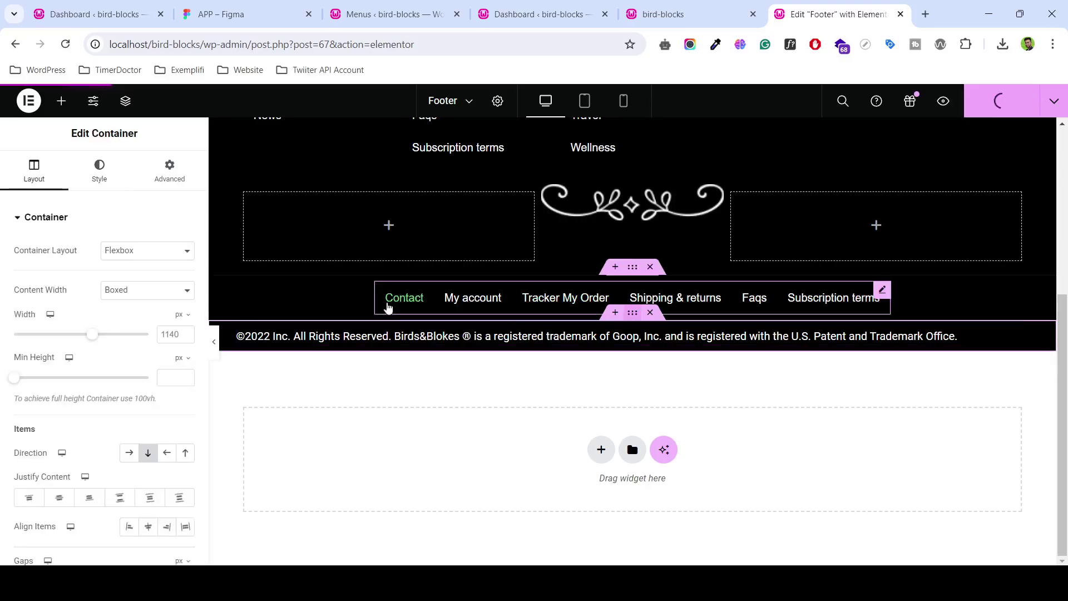
left_click(169, 169)
left_click(186, 322)
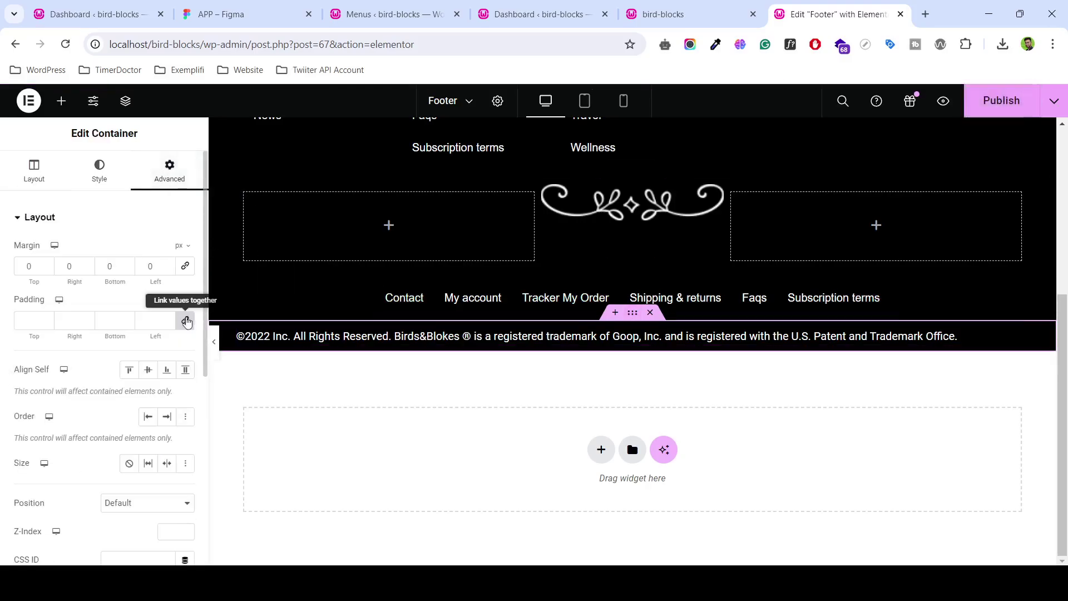
left_click(186, 322)
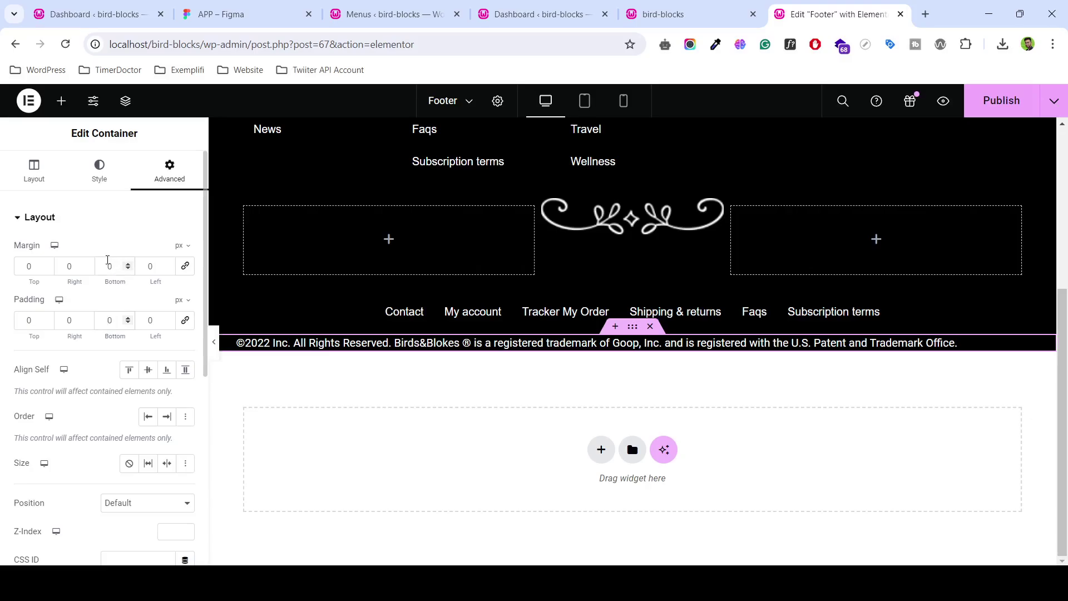
type("100")
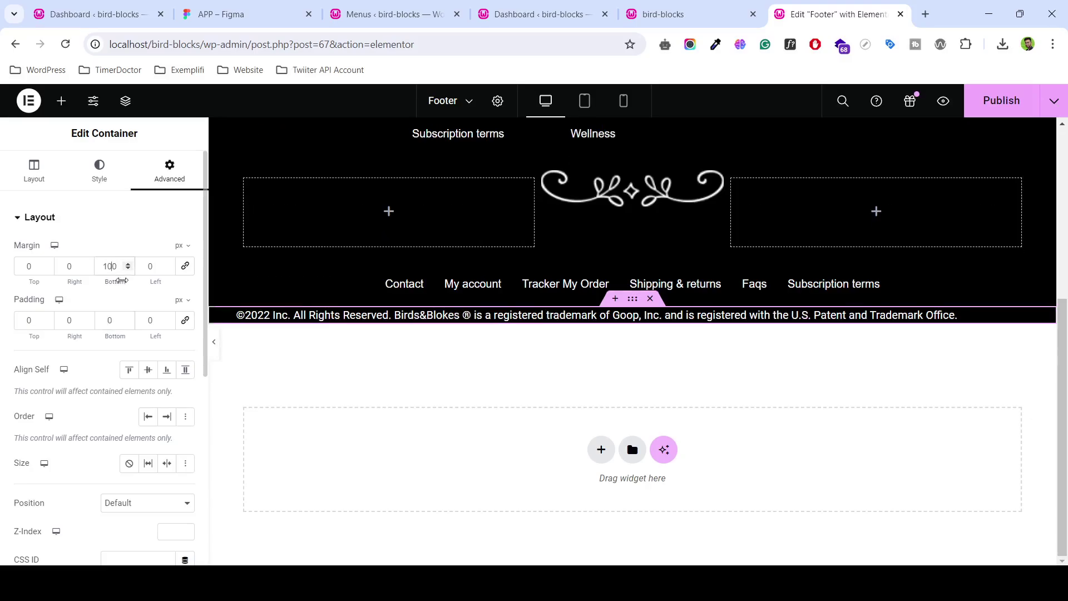
key("BackSpace")
key("BackSpace")
key("BackSpace")
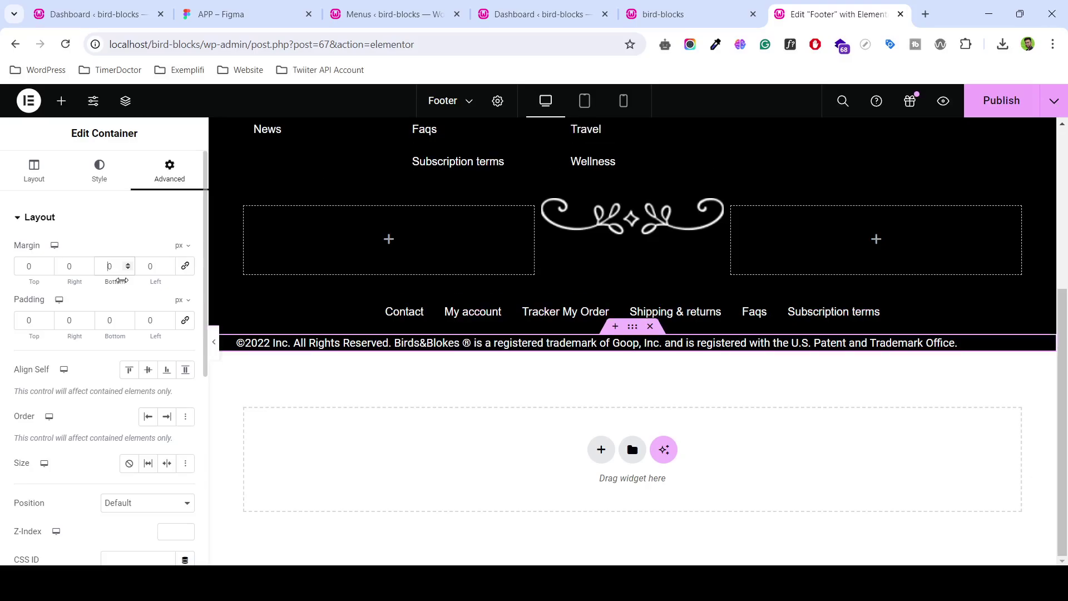
type("1")
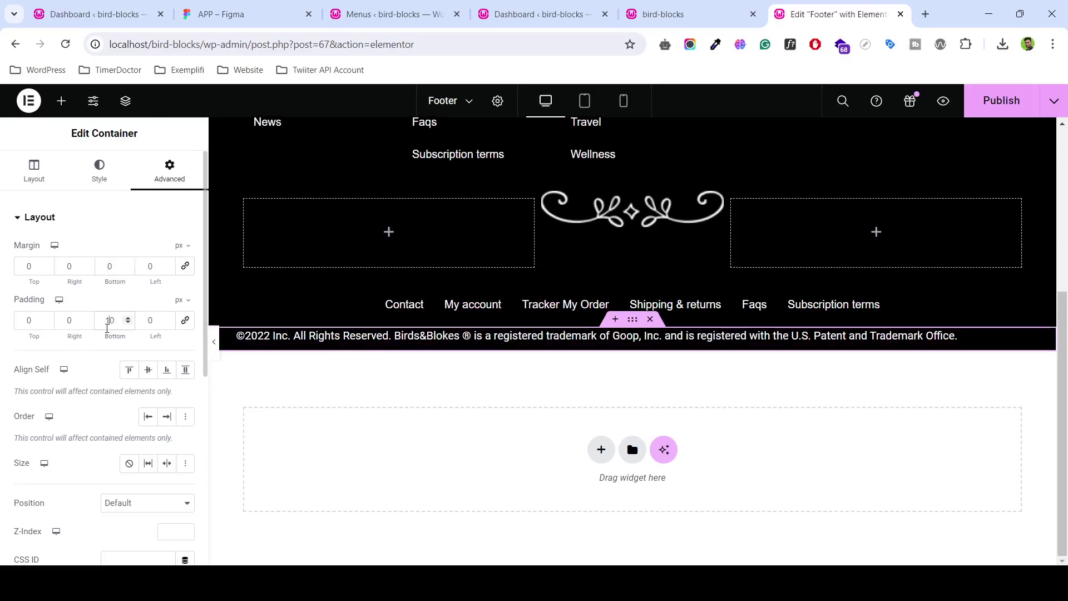
type("0")
- Publish the updated Footer template
scroll(821, 256, "up", 4)
scroll(834, 260, "up", 1)
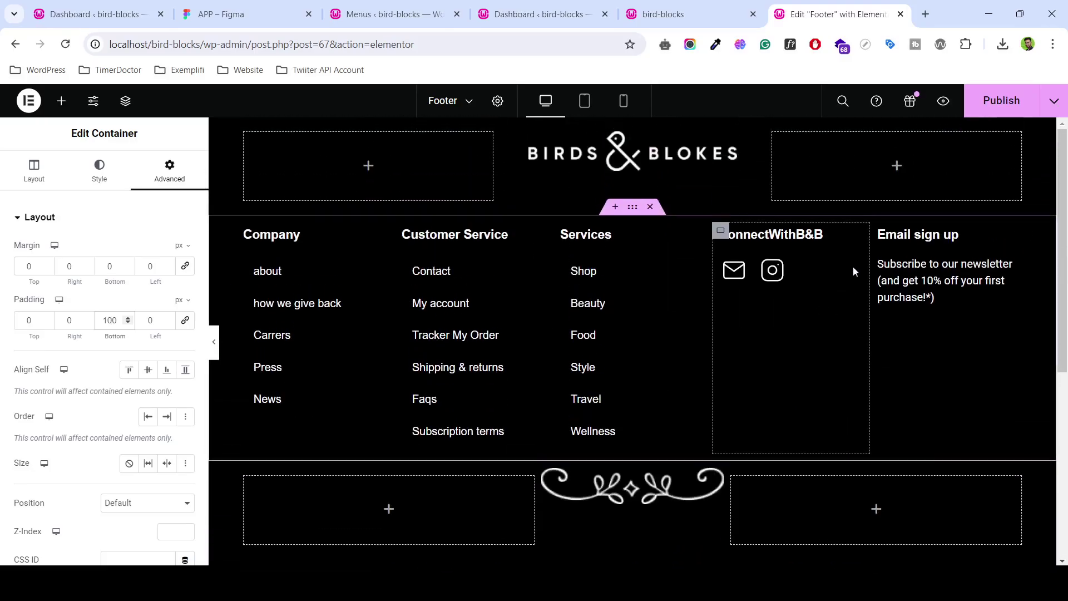
scroll(786, 291, "down", 6)
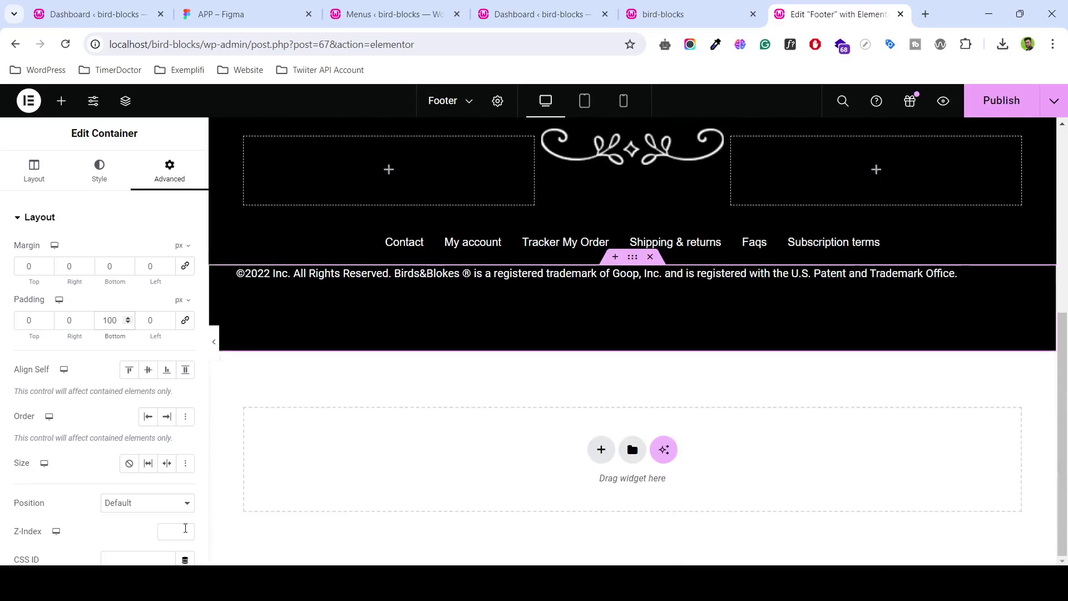
left_click(1001, 101)
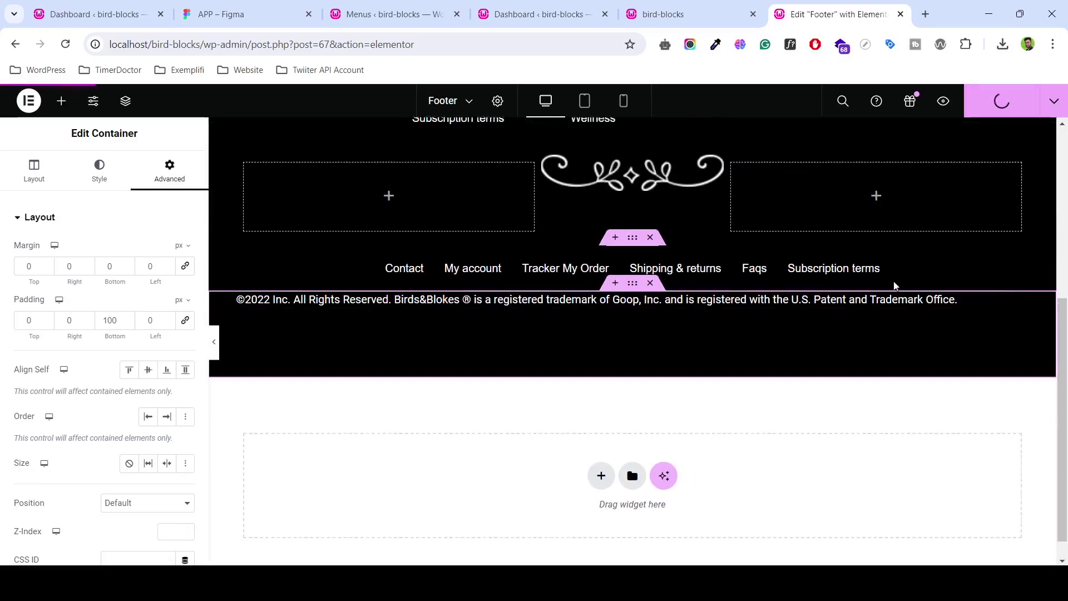
scroll(807, 328, "up", 3)
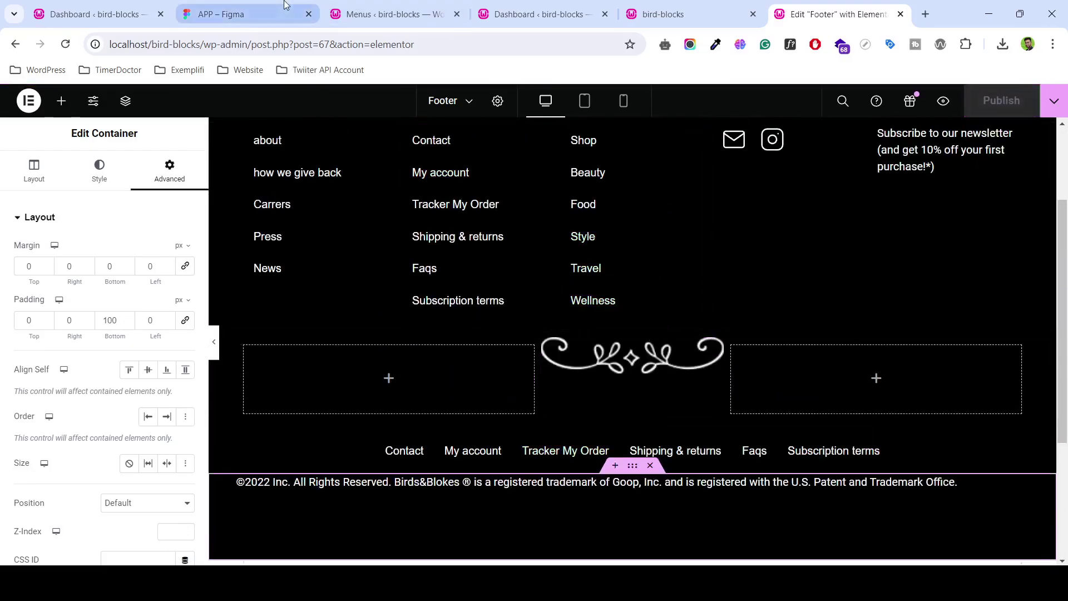
- Review the footer design in Figma, then return to the WordPress Menus page
left_click(285, 5)
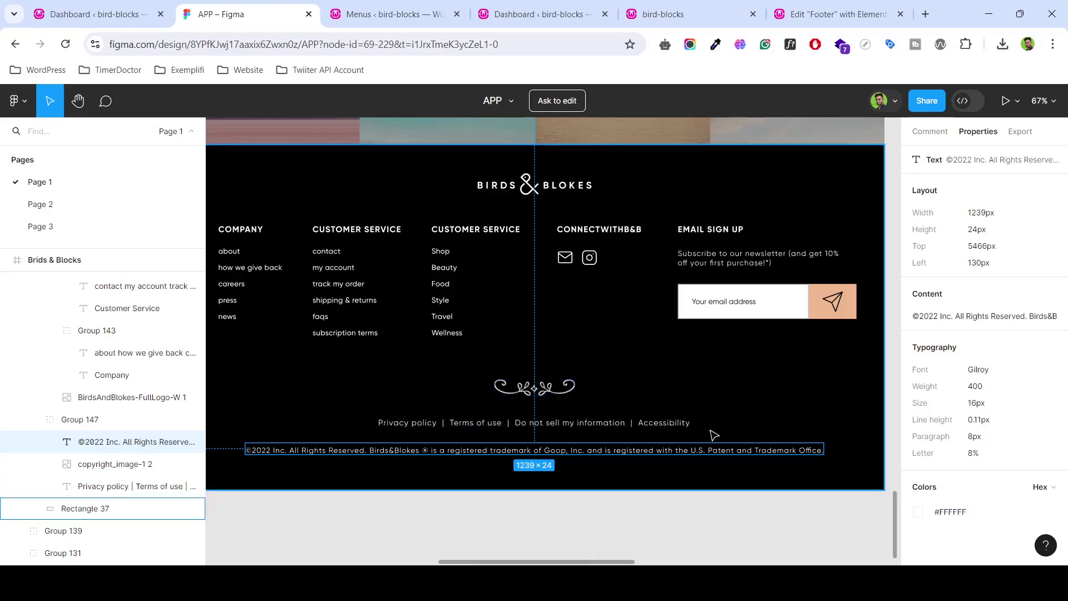
scroll(480, 428, "up", 2)
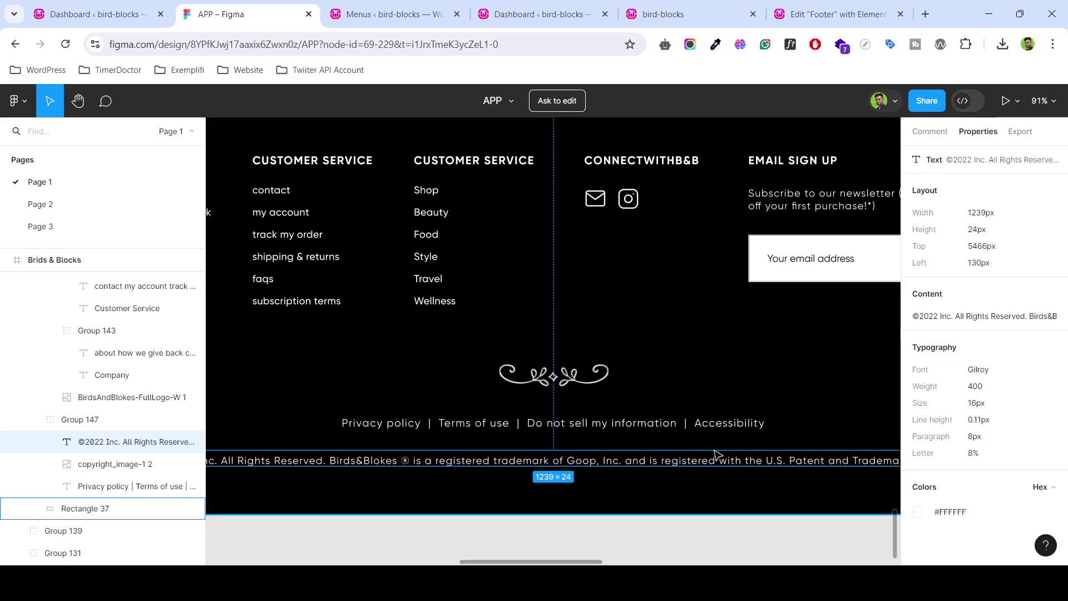
left_click(662, 14)
left_click(349, 6)
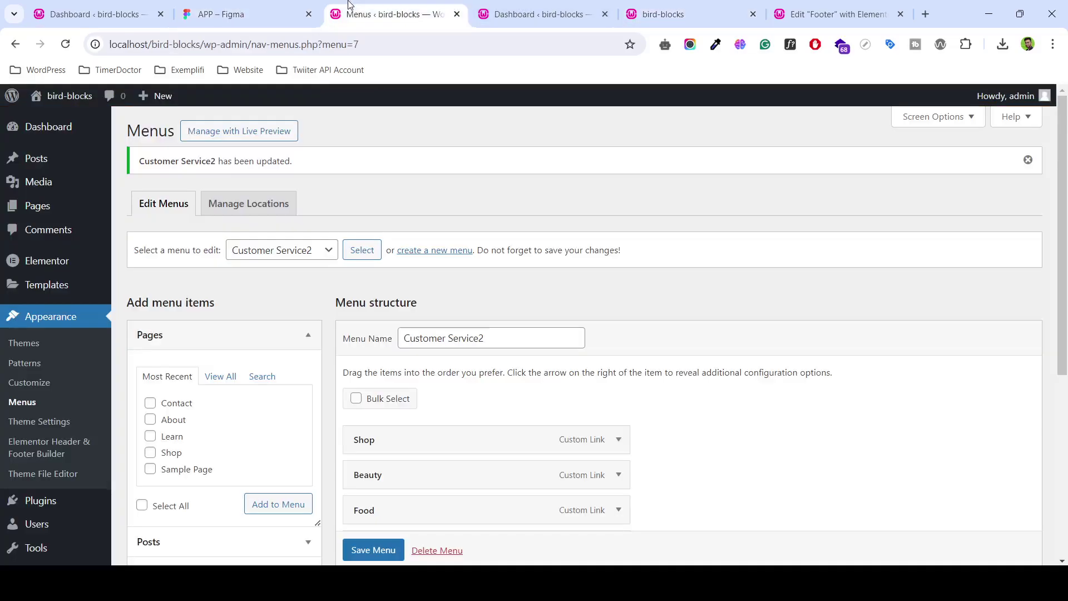
- Open the 'create a new menu' form in a new tab and switch to it
left_click(436, 252)
left_click(473, 263)
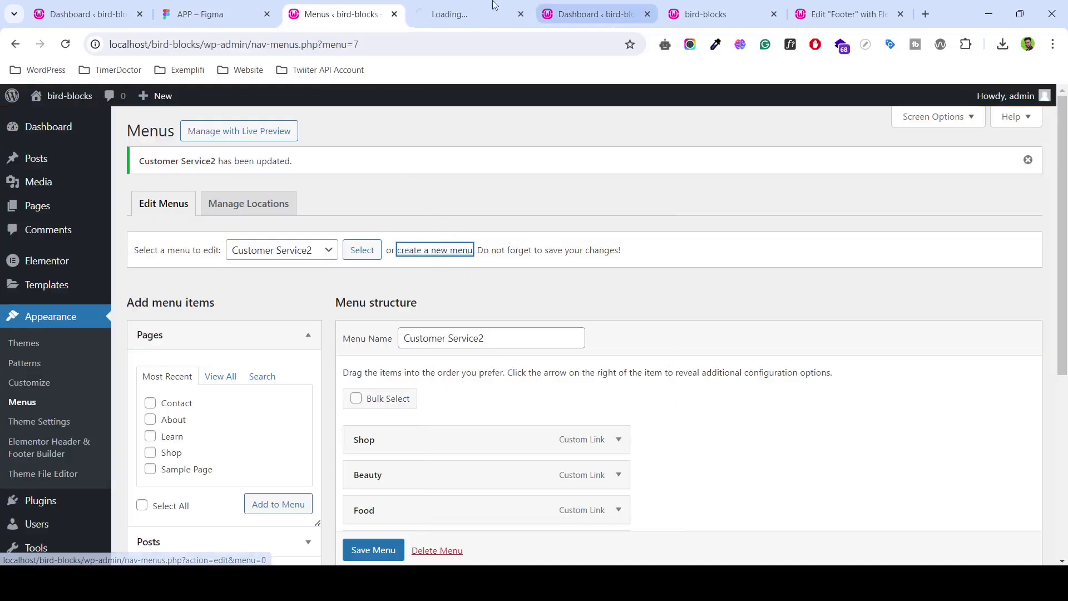
left_click(484, 11)
left_click(301, 7)
left_click(212, 13)
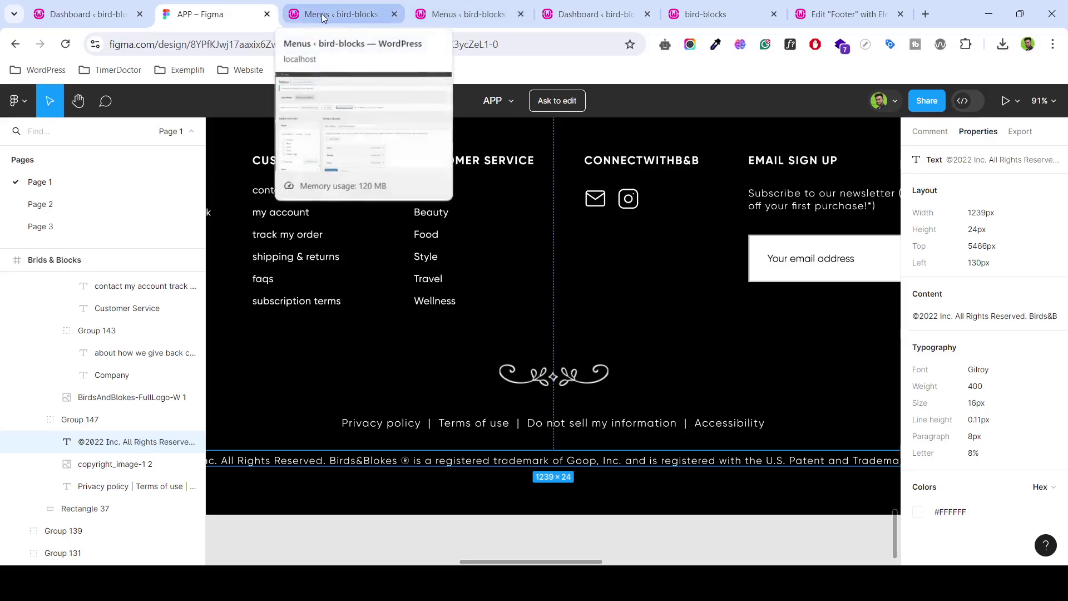
left_click(462, 14)
left_click(233, 7)
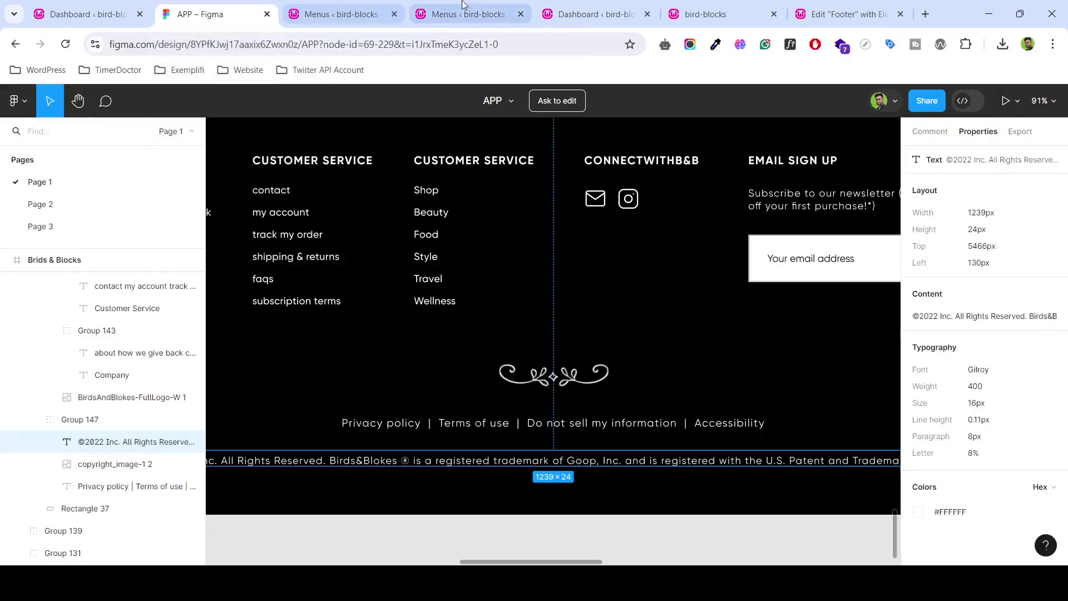
left_click(466, 12)
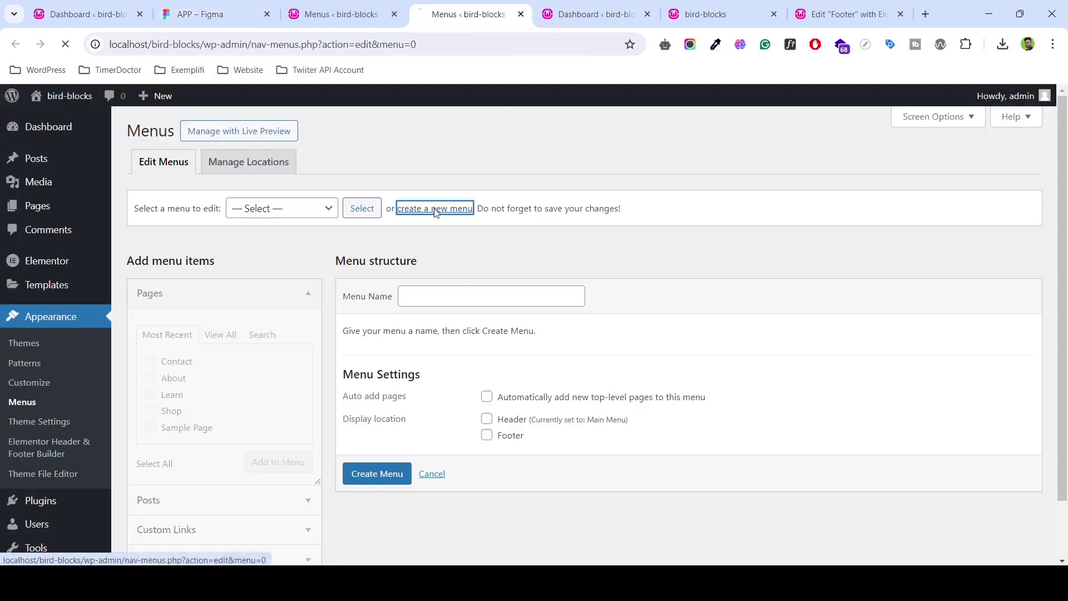
- Name the new menu 'Term & Conditions Menu' and create it
left_click(430, 303)
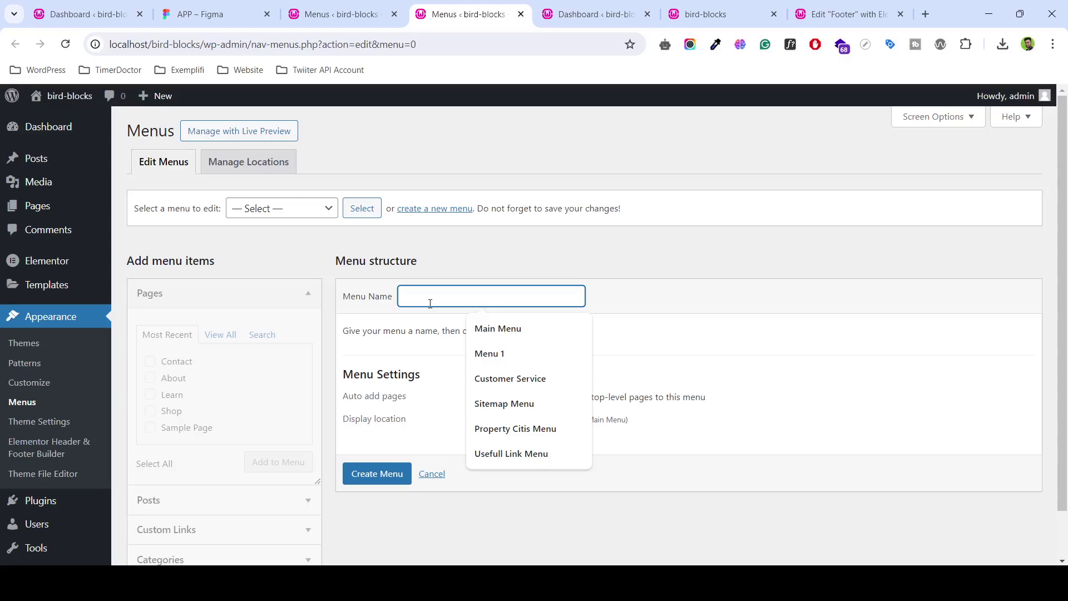
type("Term & Conditions Menu")
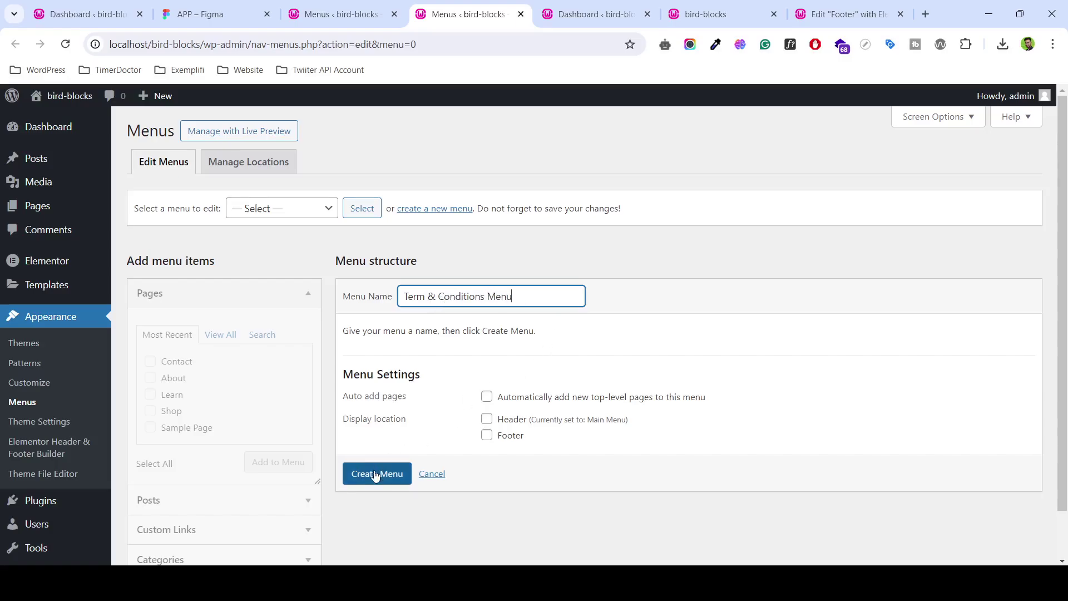
left_click(379, 474)
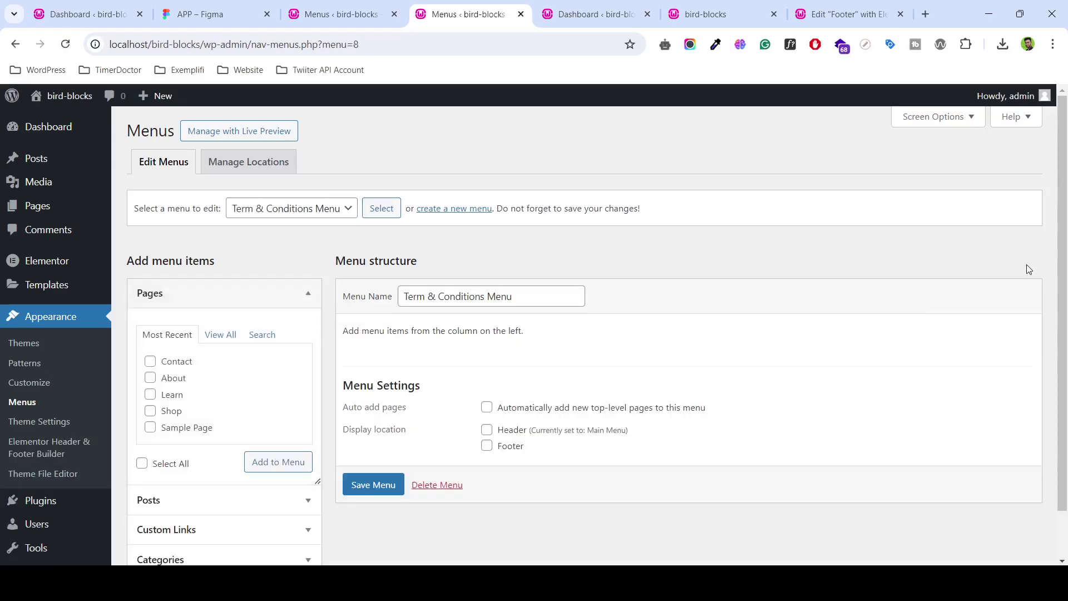
- Expand Custom Links and replace the default URL with #
scroll(286, 468, "down", 1)
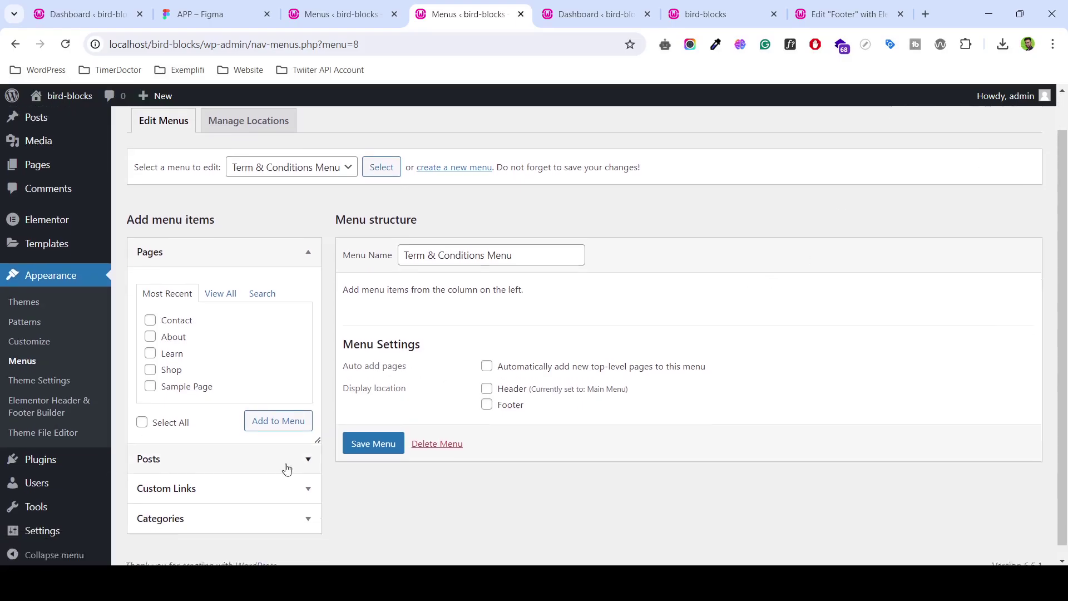
left_click(292, 448)
left_click(276, 416)
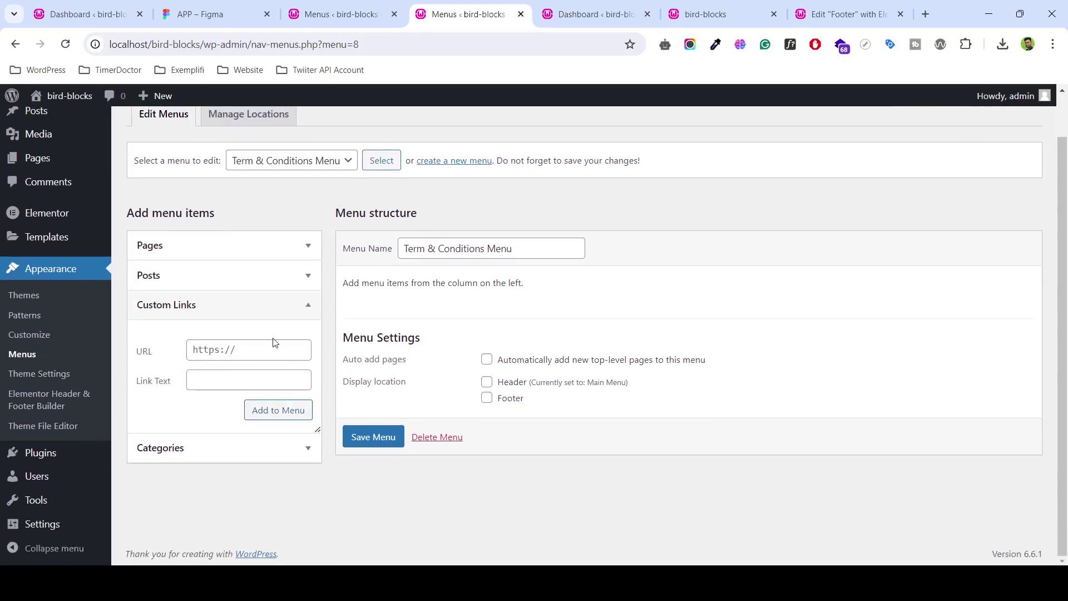
triple_click(236, 357)
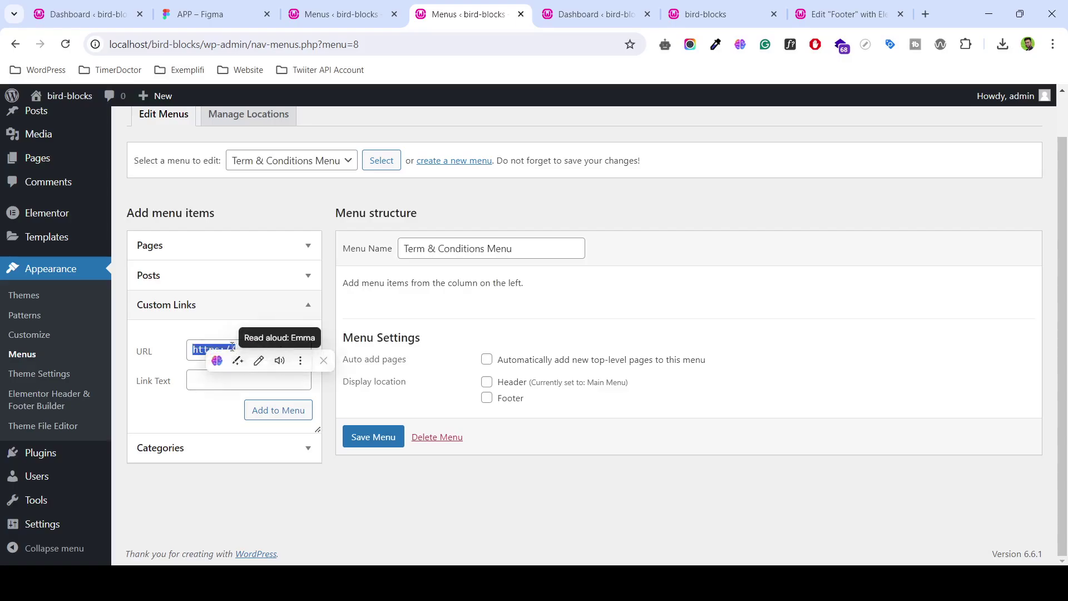
key("BackSpace")
type("#")
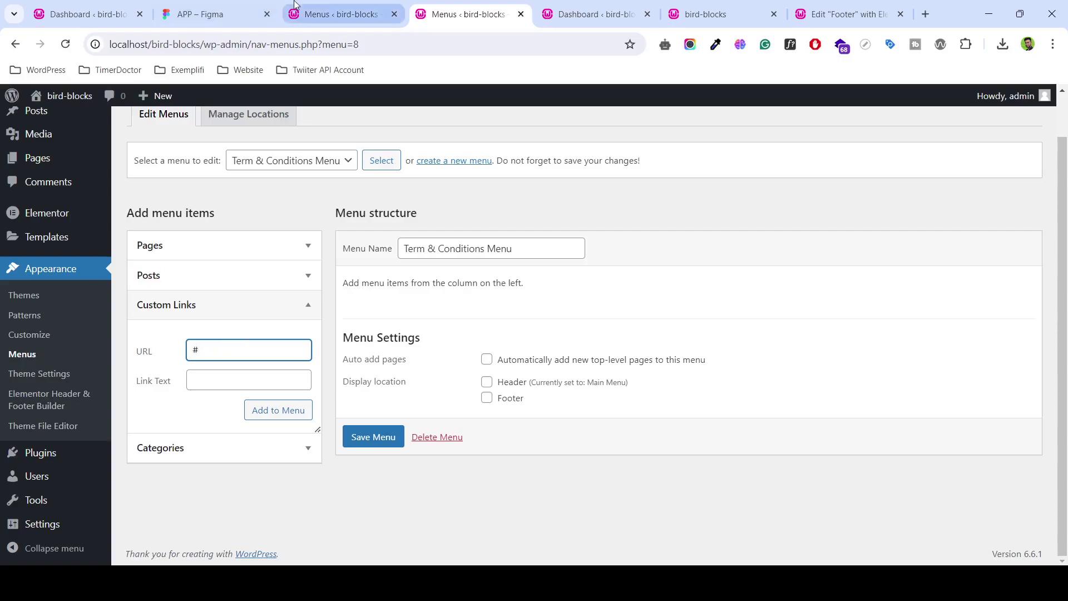
- Check the Figma footer links, then add 'Privacy & Policy' as the link text to the menu
left_click(350, 15)
left_click(212, 15)
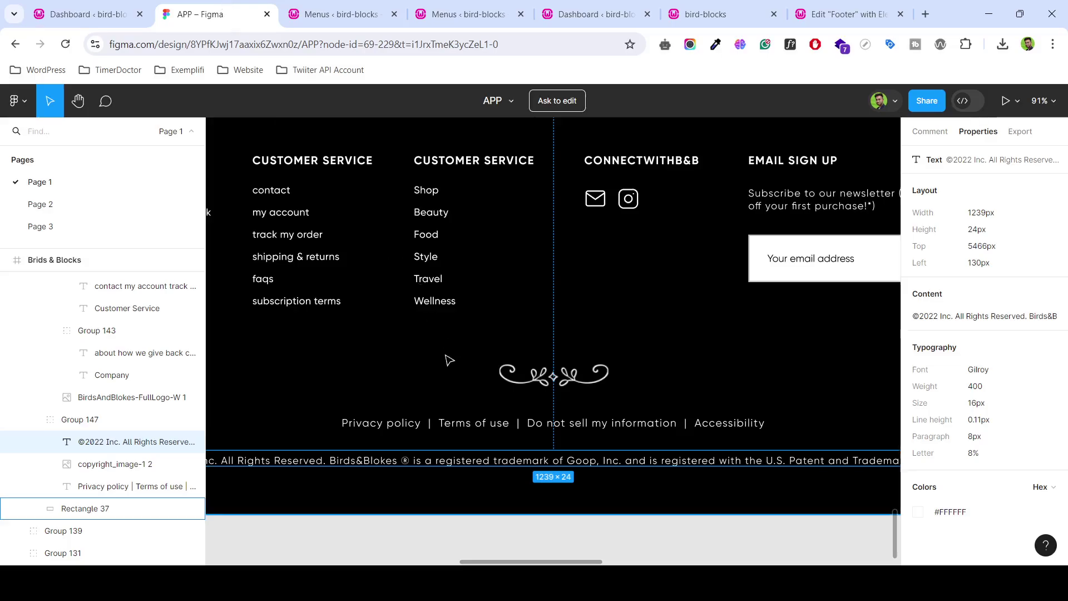
left_click(384, 423)
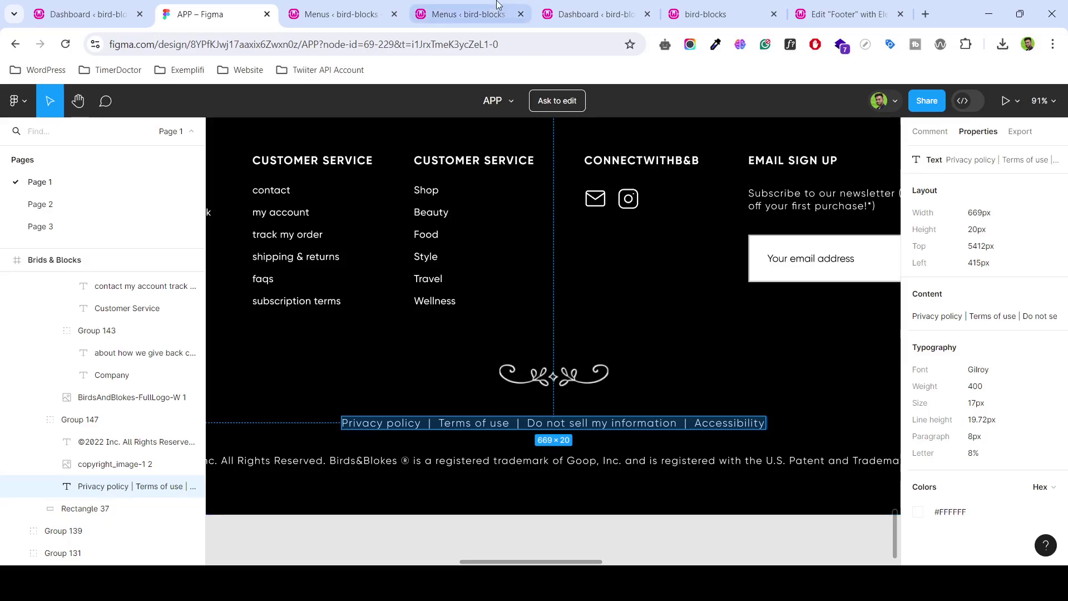
left_click(509, 16)
left_click(260, 380)
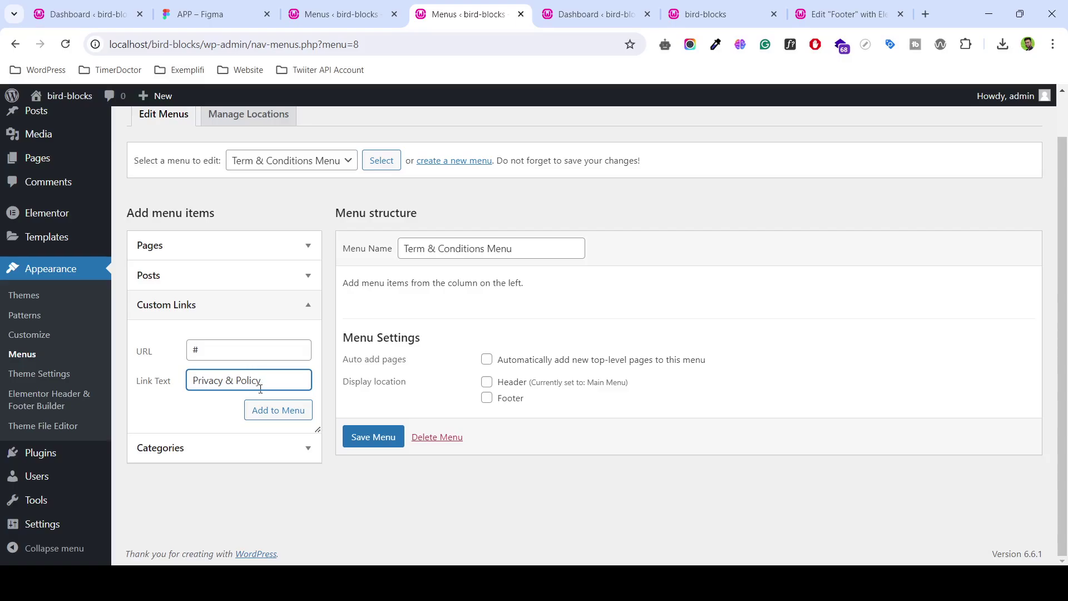
left_click(292, 419)
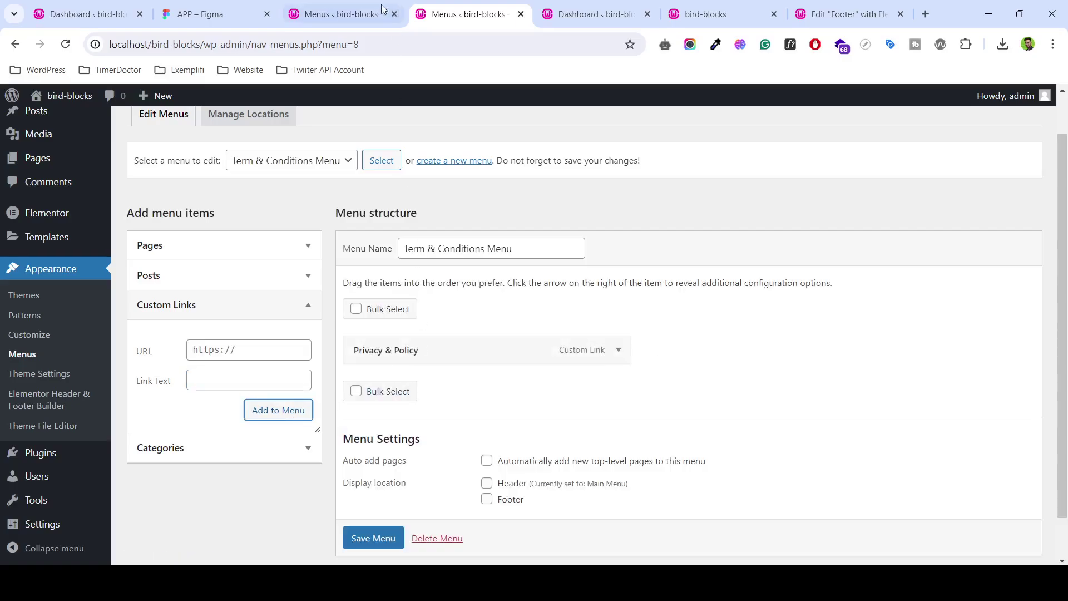
left_click(217, 14)
- Add a Terms & Use custom link with URL # to the Term & Conditions Menu
left_click(451, 12)
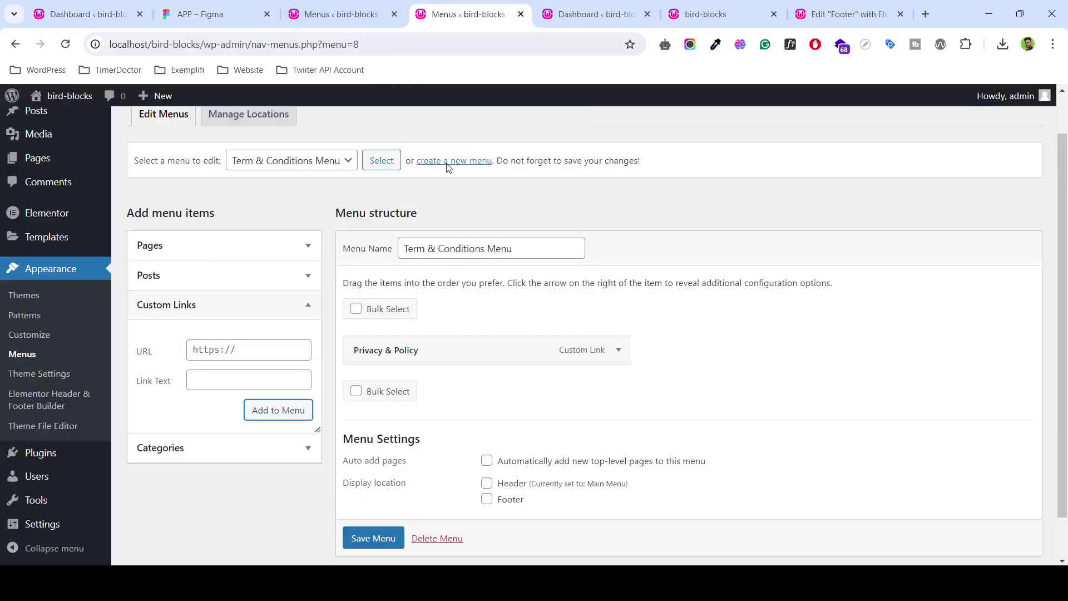
left_click(255, 352)
type("#")
left_click(244, 379)
type("Terms & US")
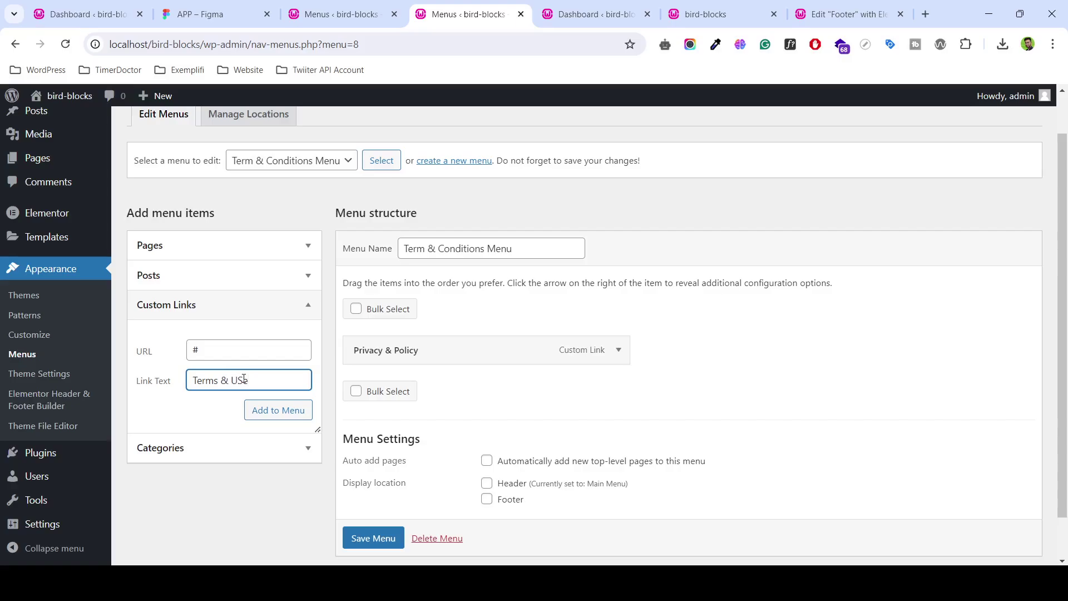
key("BackSpace")
left_click(278, 410)
- Compare the Figma footer design with the open WordPress tabs
left_click(212, 14)
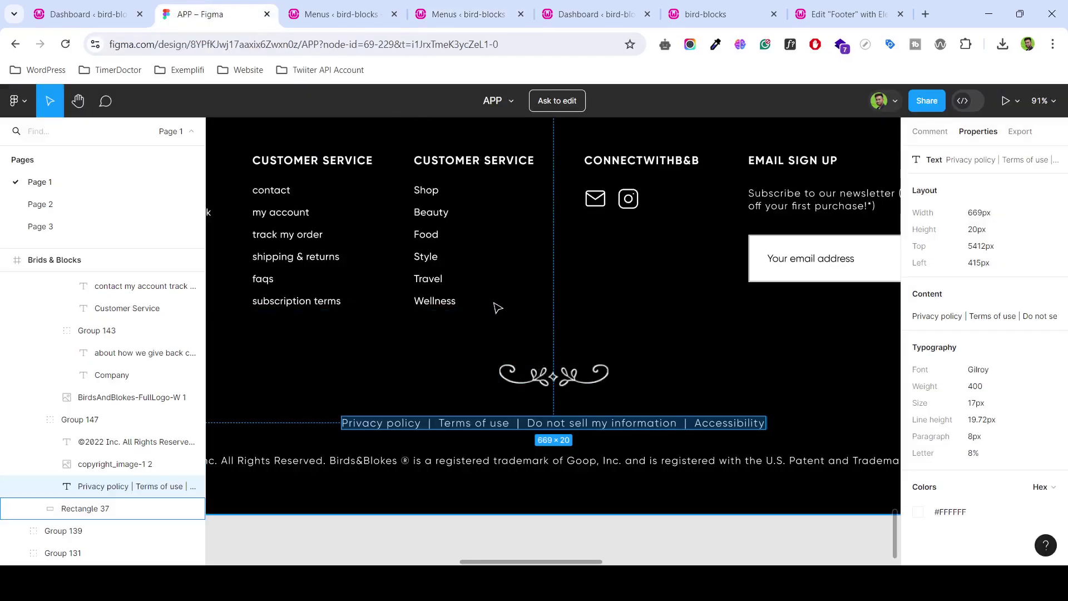
left_click(467, 14)
left_click(595, 14)
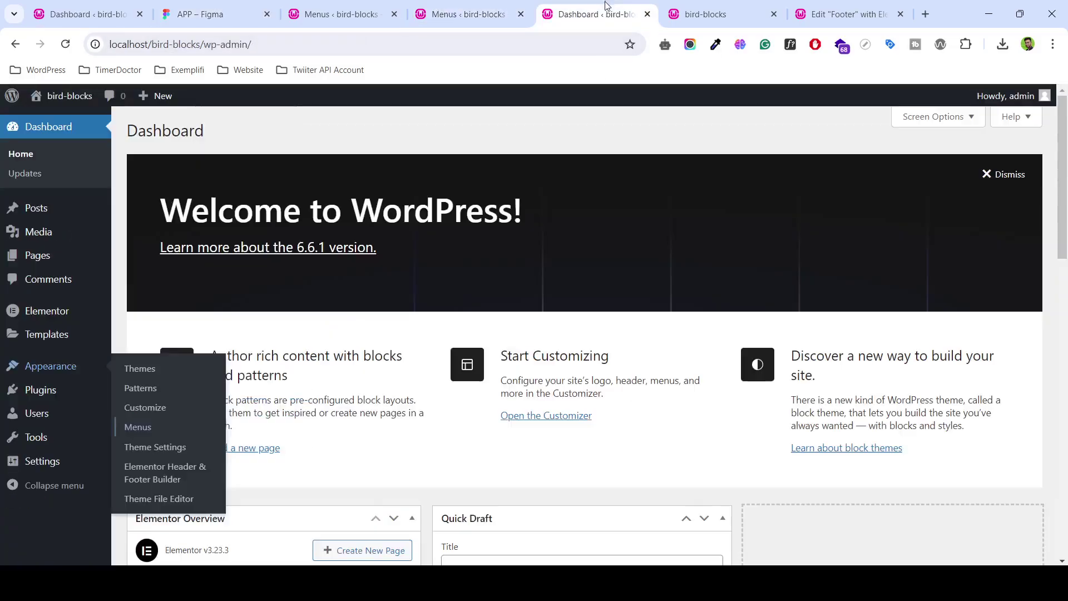
left_click(360, 11)
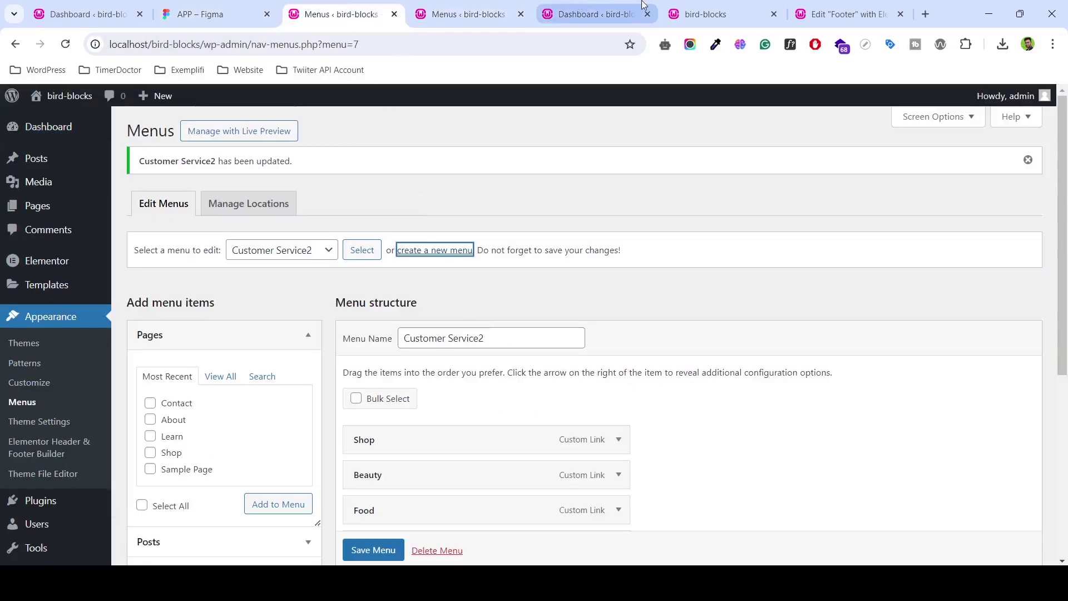
left_click(877, 11)
left_click(211, 13)
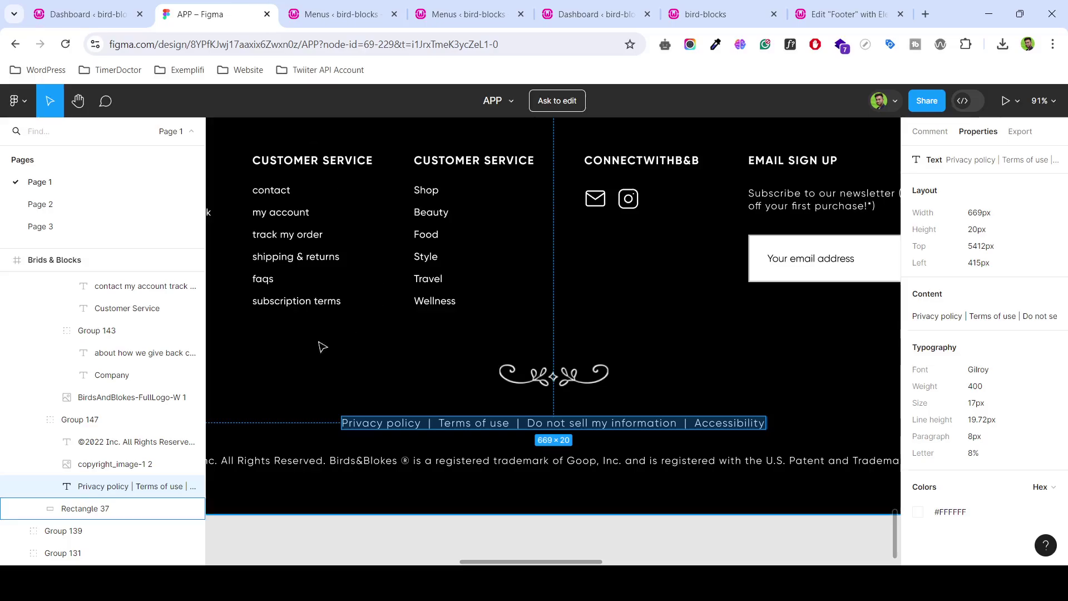
left_click(467, 14)
- Add a Do not sell My Information custom link with URL # to the menu
left_click(212, 350)
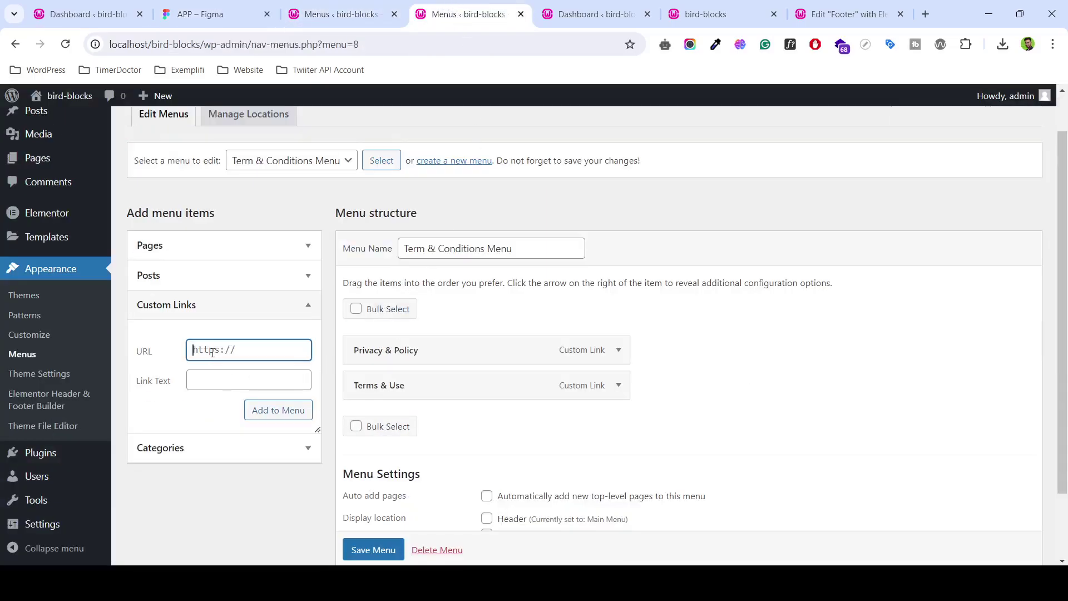
type("#")
left_click(229, 376)
type("Do not sell My Informat")
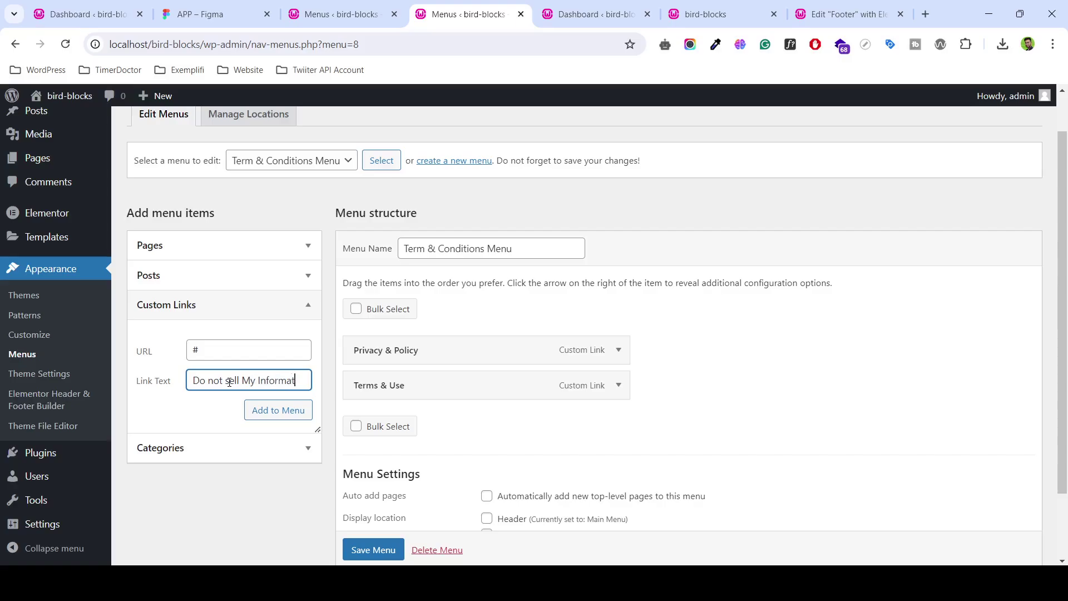
type("ion")
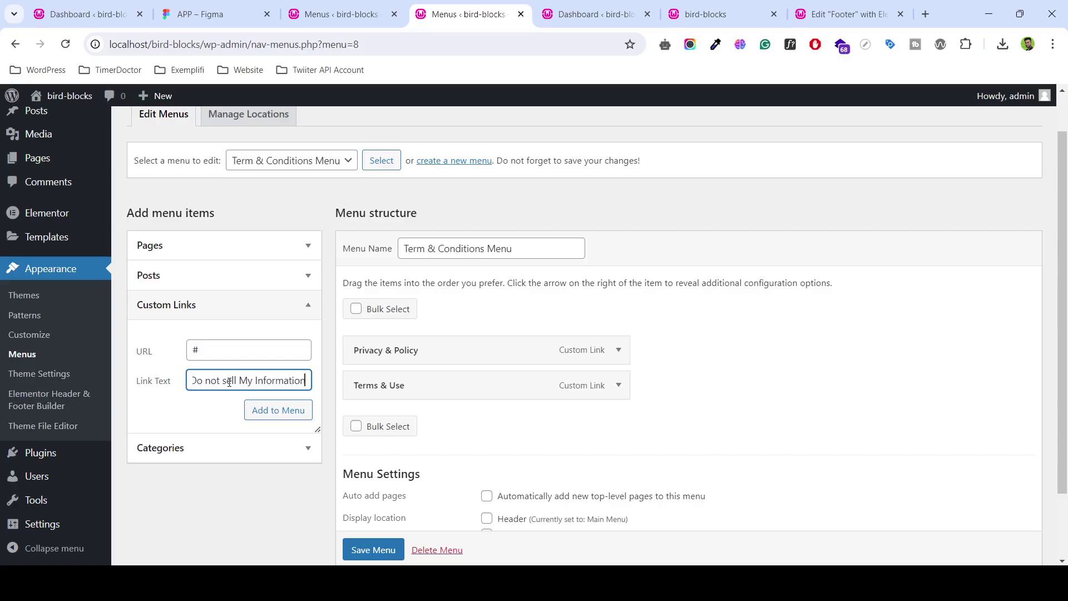
left_click(271, 416)
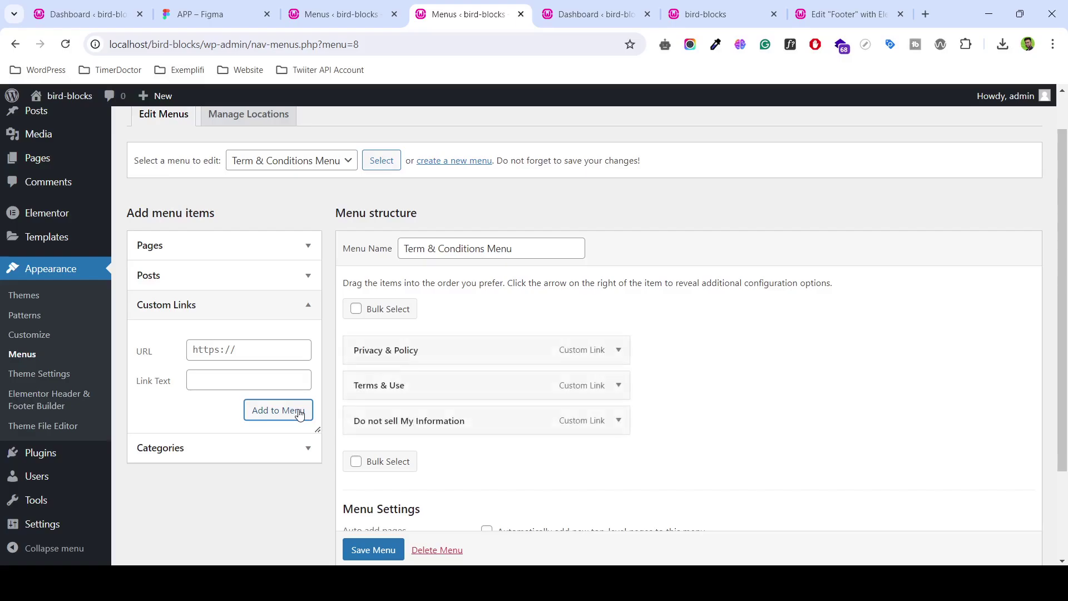
- Check the front page, Elementor footer and Figma design, then return to the menu editor
left_click(167, 5)
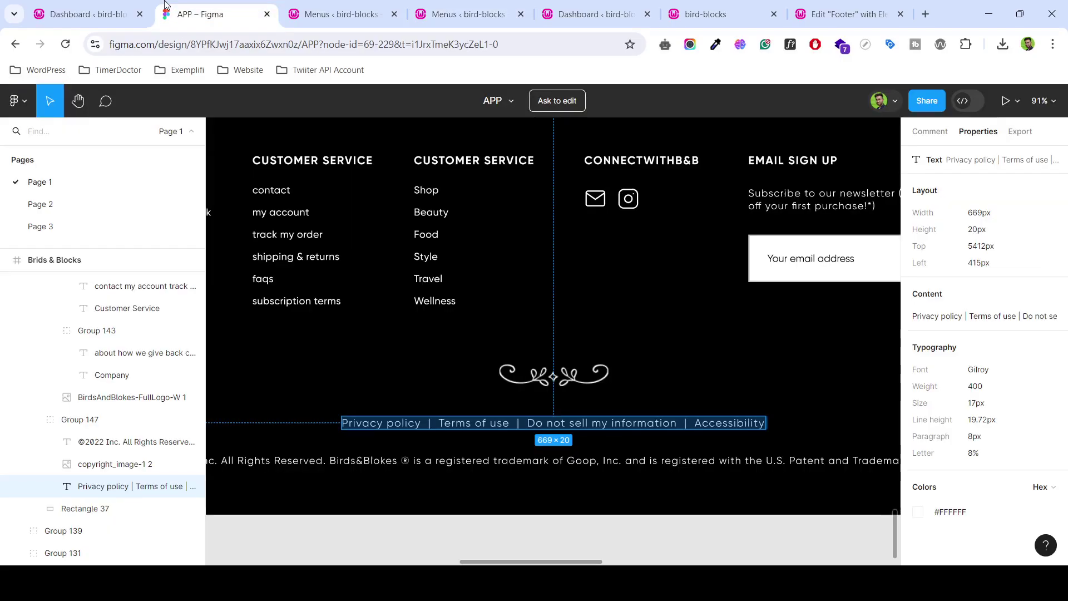
left_click(355, 8)
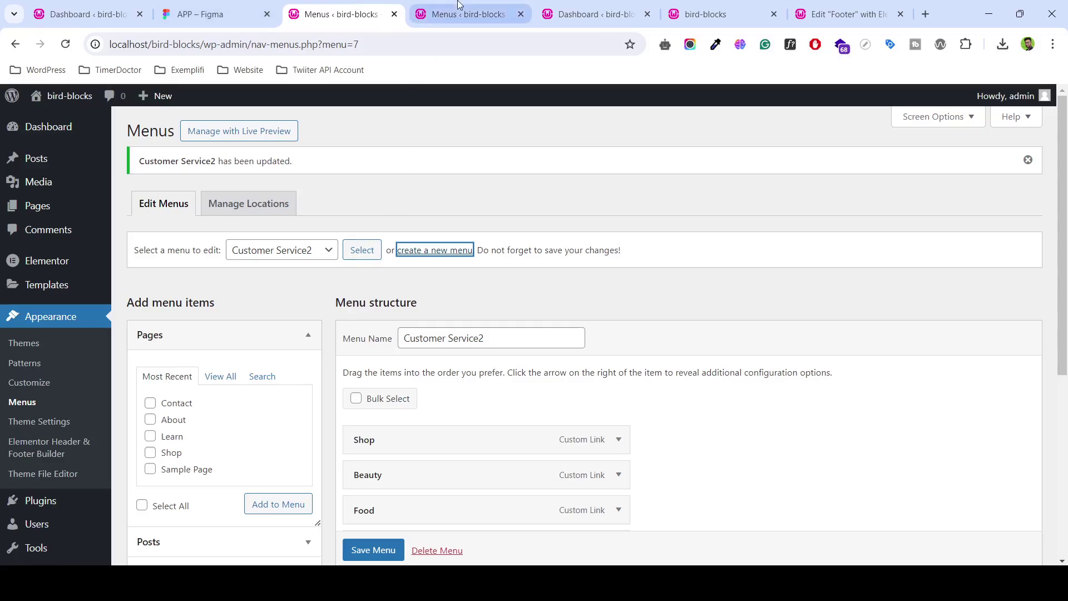
left_click(471, 16)
left_click(547, 16)
left_click(717, 14)
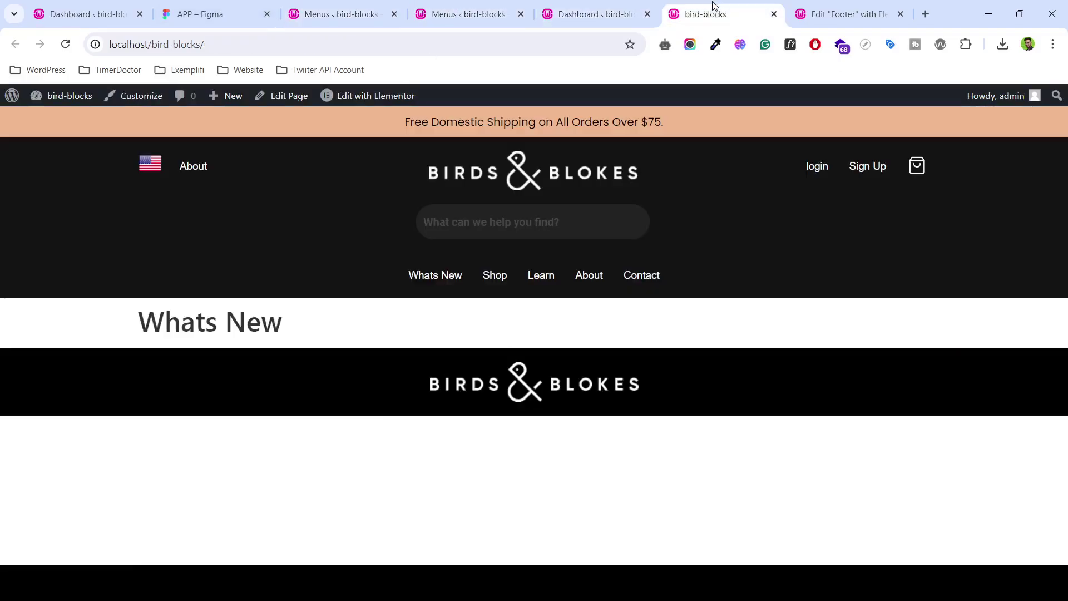
left_click(834, 16)
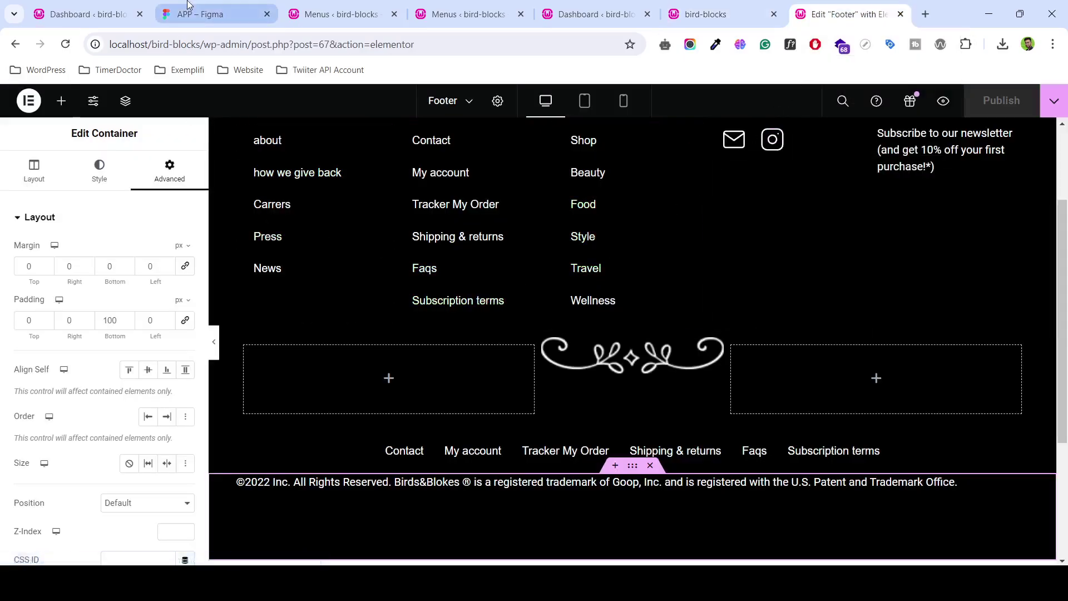
left_click(223, 14)
left_click(378, 6)
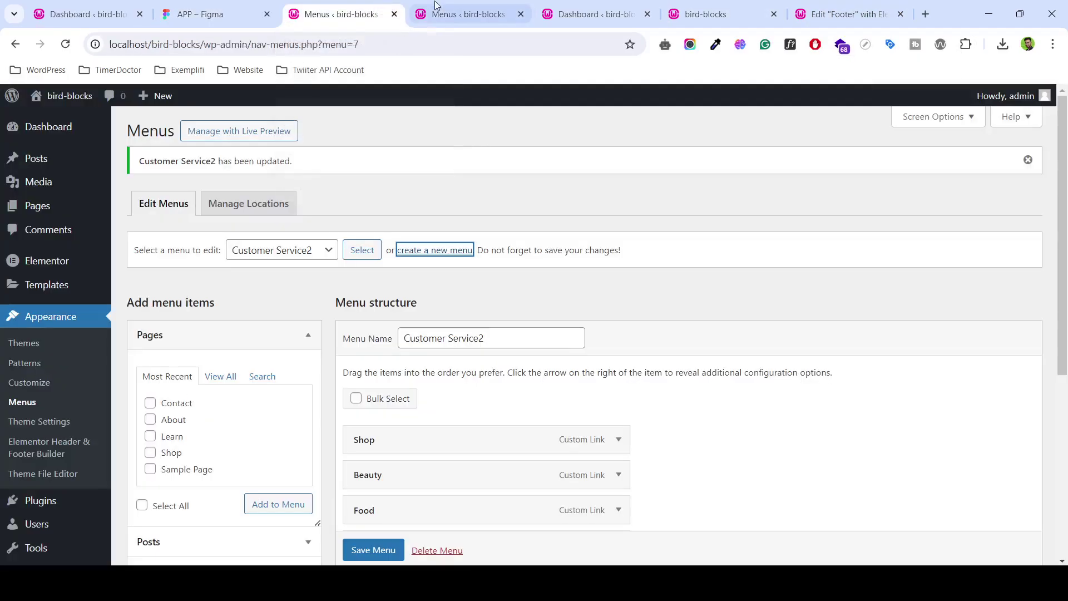
left_click(441, 6)
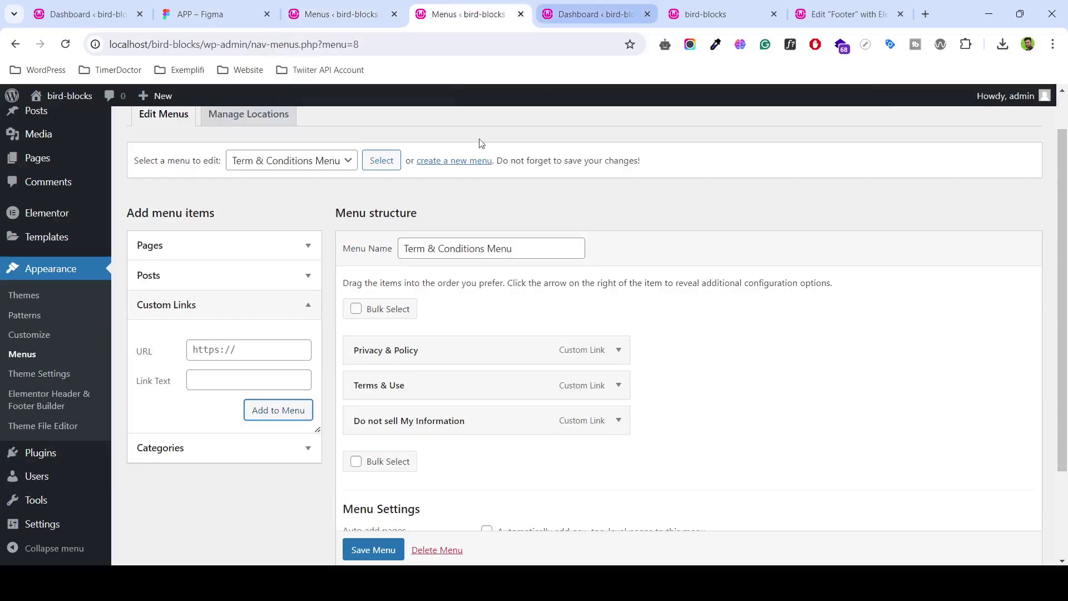
- Set the next custom link's URL to # and recheck the footer link names
left_click(270, 342)
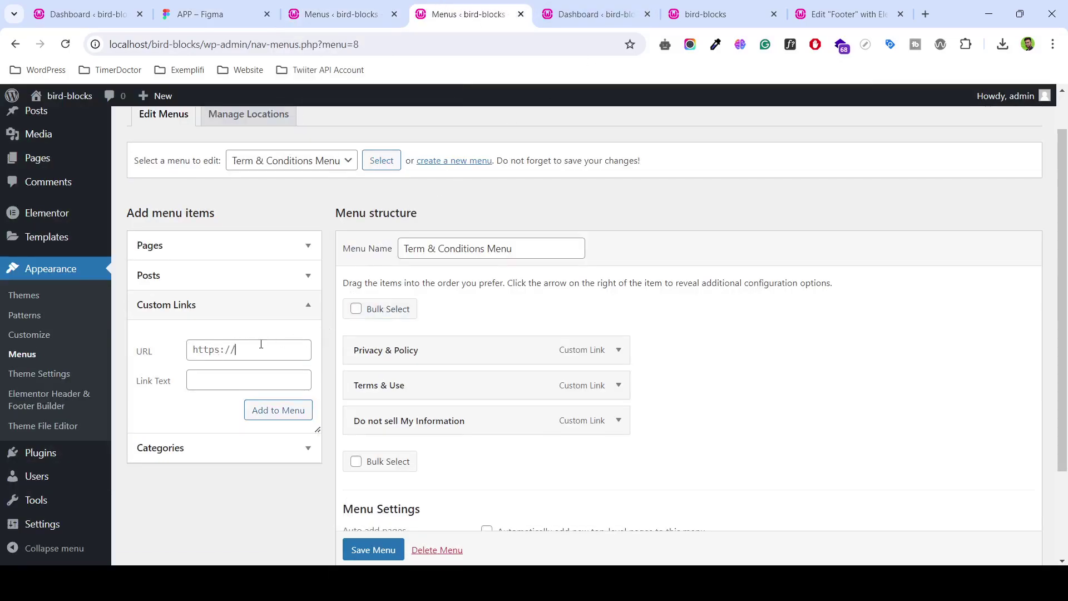
left_click(195, 351)
type("#")
left_click(202, 14)
left_click(339, 14)
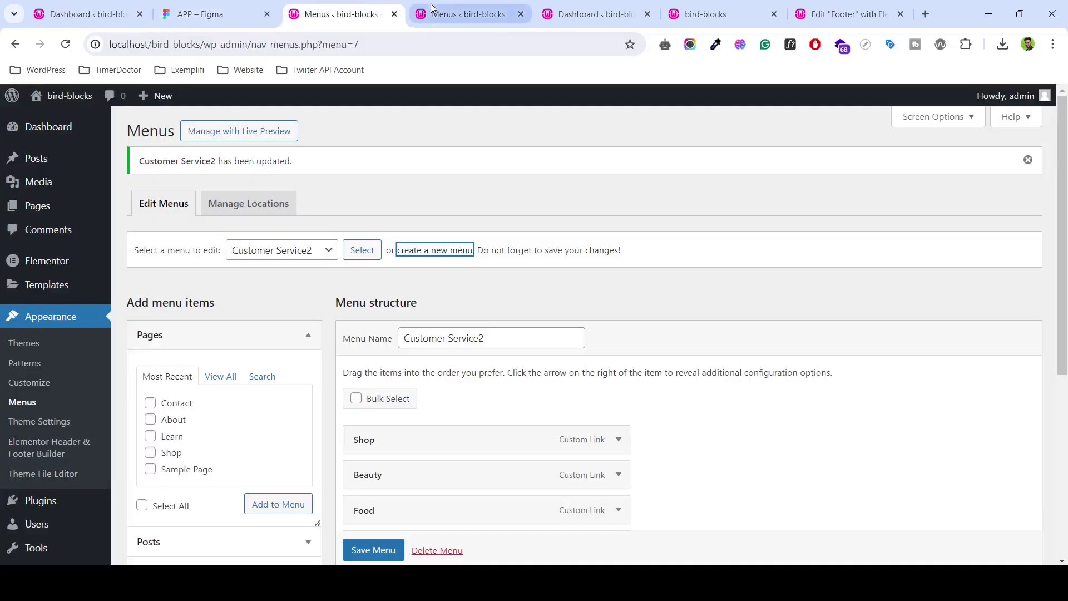
left_click(468, 14)
left_click(595, 14)
left_click(274, 7)
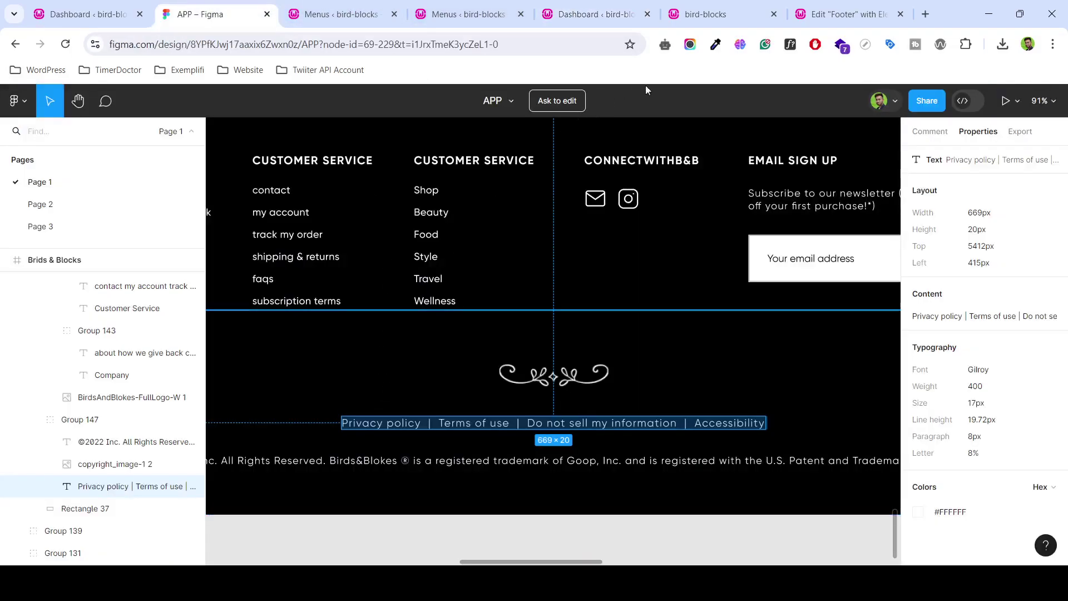
left_click(846, 14)
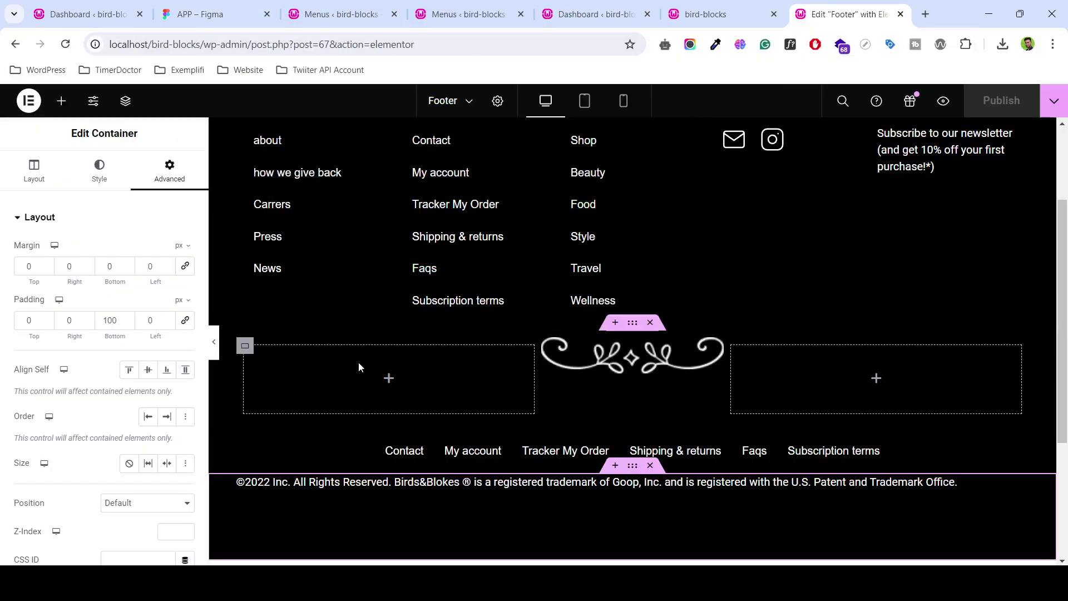
left_click(203, 6)
left_click(356, 11)
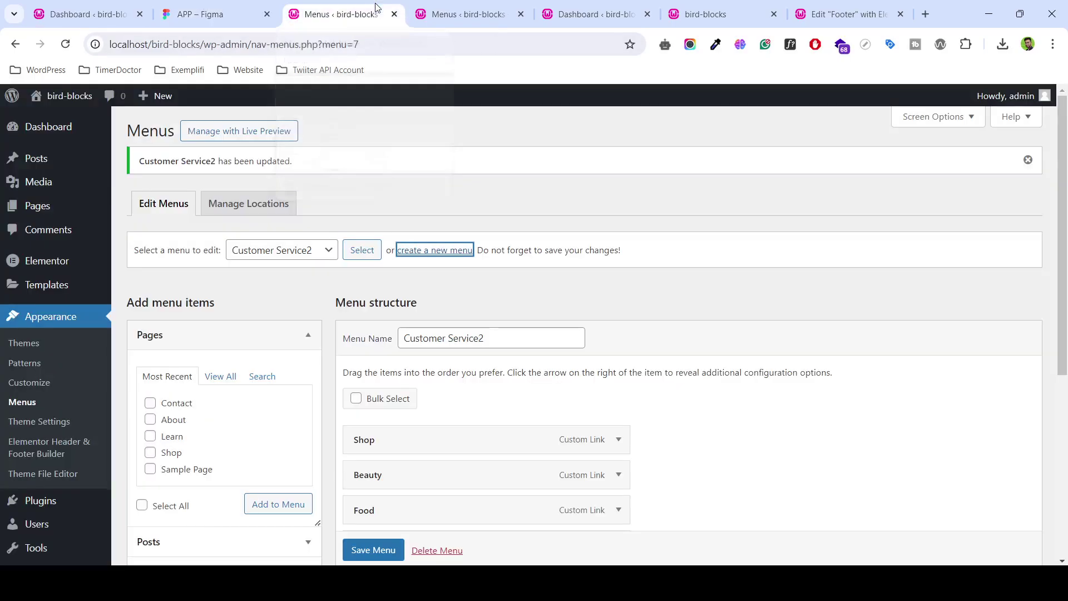
left_click(445, 5)
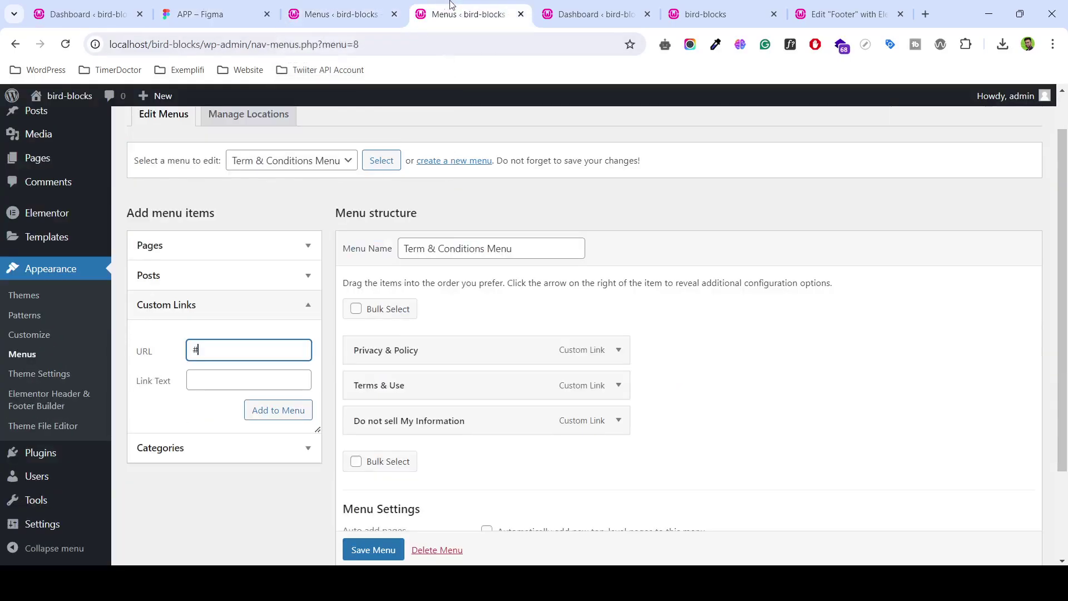
- Add the Accessbility link and save the Term & Conditions Menu
left_click(203, 379)
type("Accessbility")
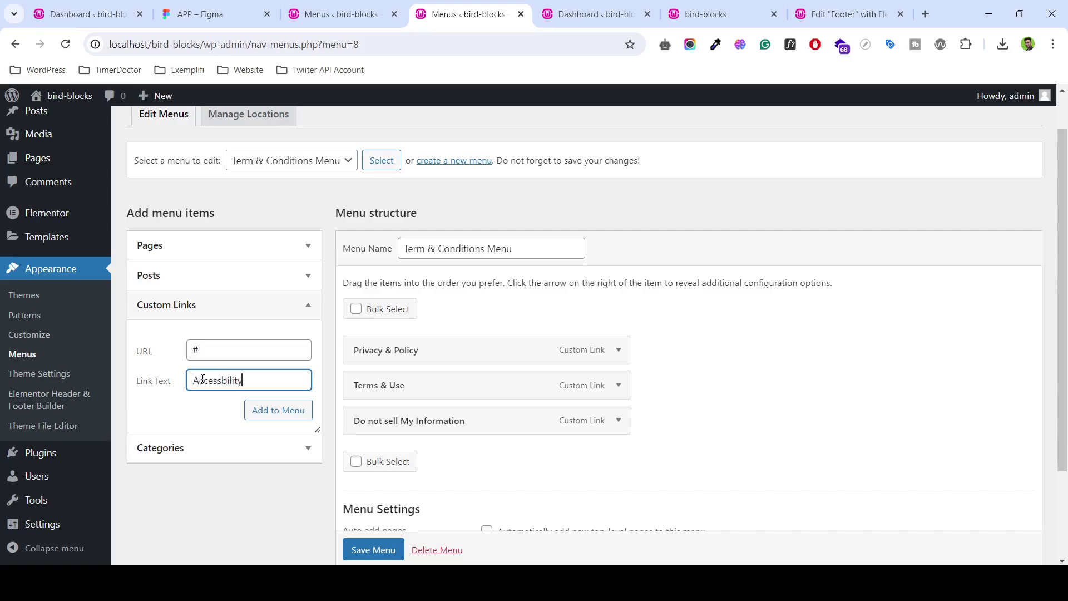
left_click(270, 411)
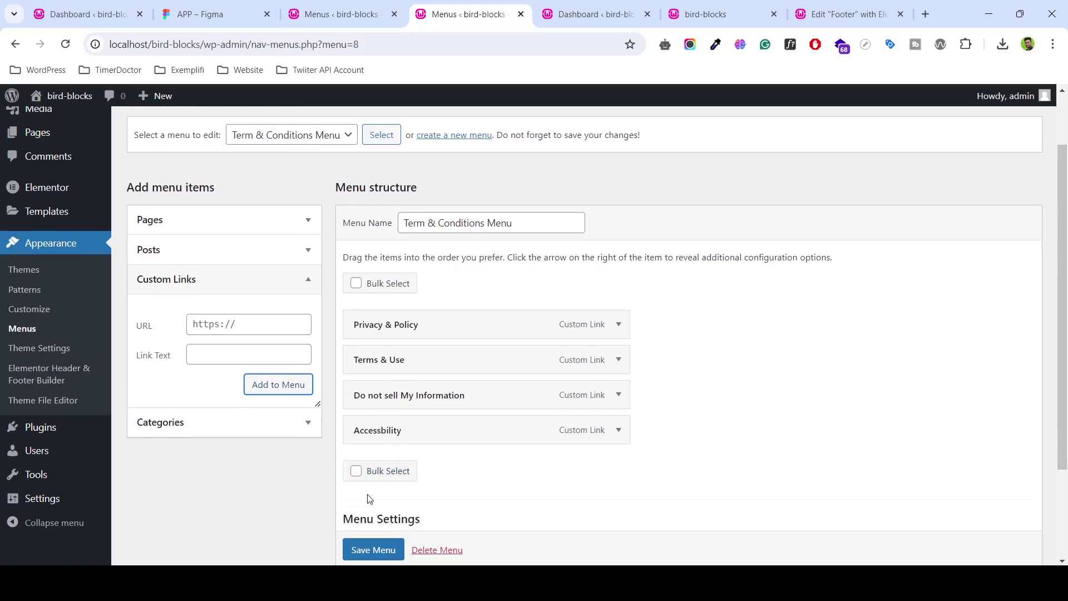
scroll(378, 534, "down", 2)
left_click(382, 535)
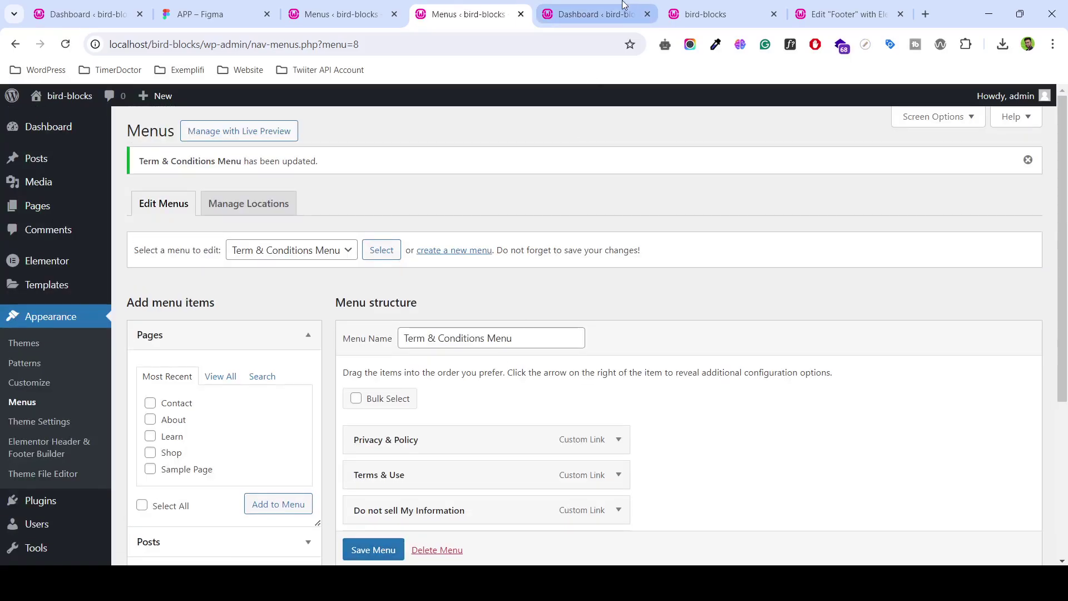
- Inspect the bottom Navigation Menu's available menus, then reload the Elementor editor
left_click(595, 14)
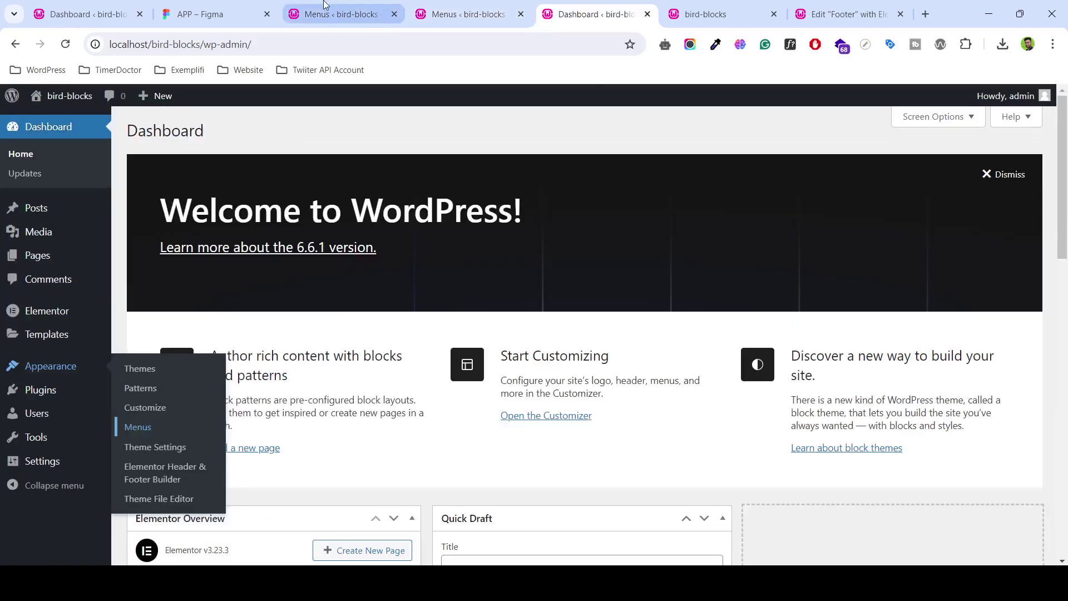
left_click(325, 7)
left_click(703, 13)
left_click(848, 14)
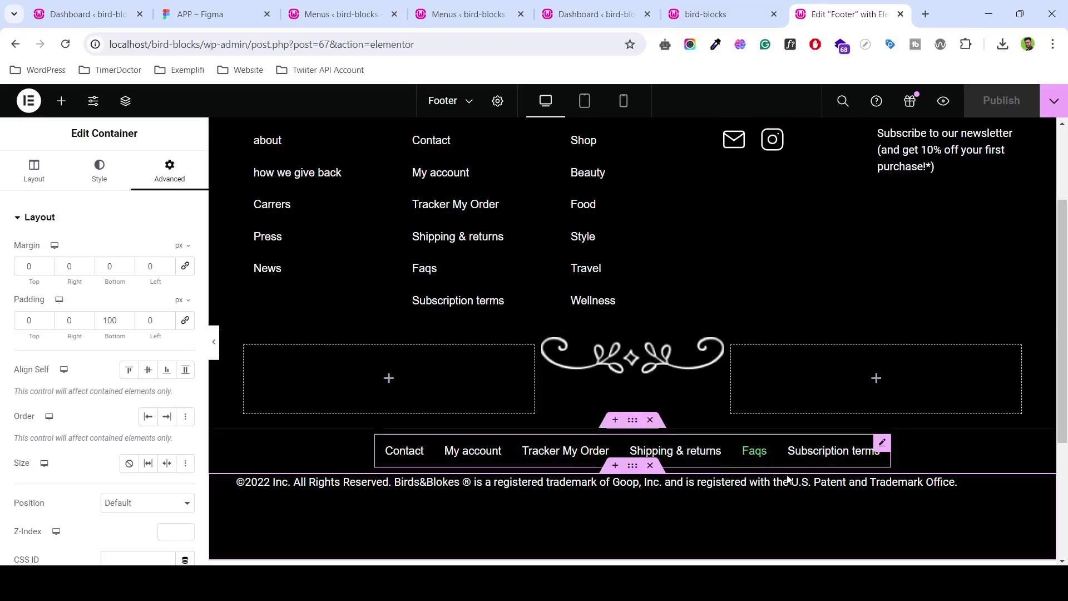
left_click(785, 458)
left_click(48, 171)
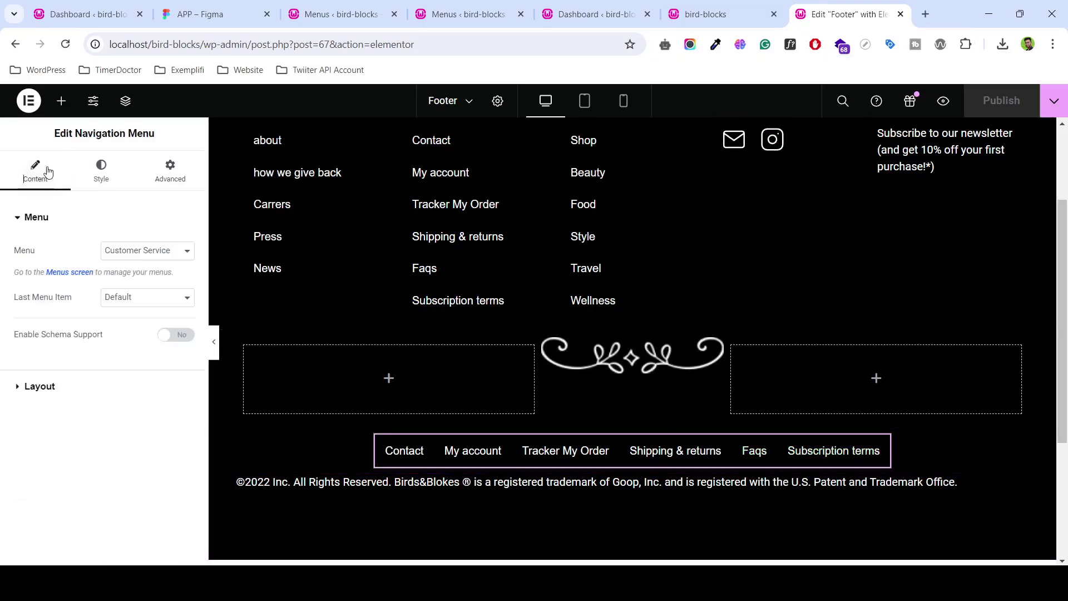
left_click(183, 251)
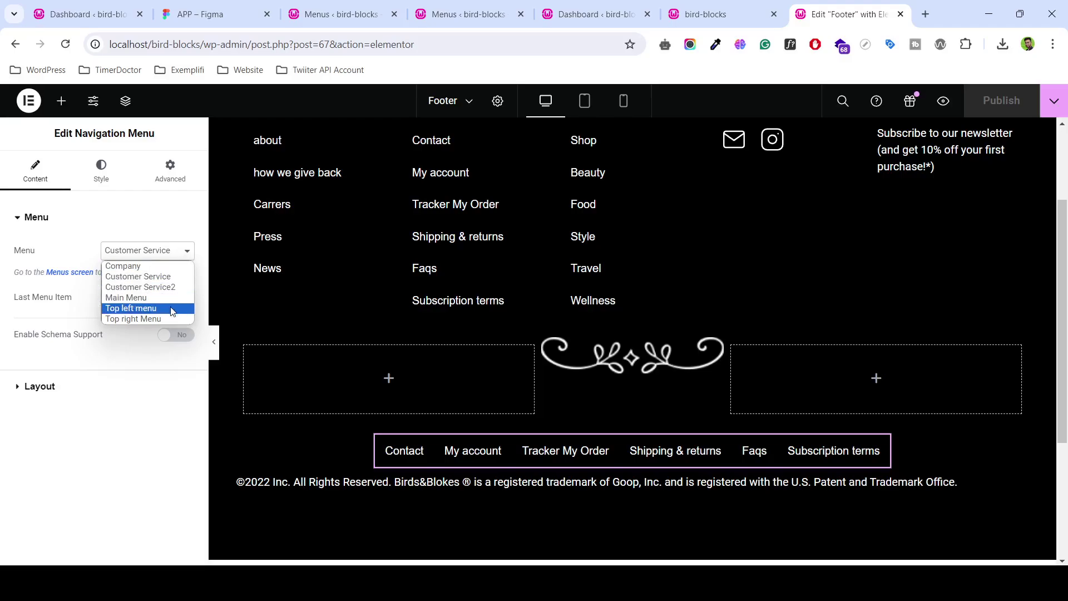
left_click(171, 402)
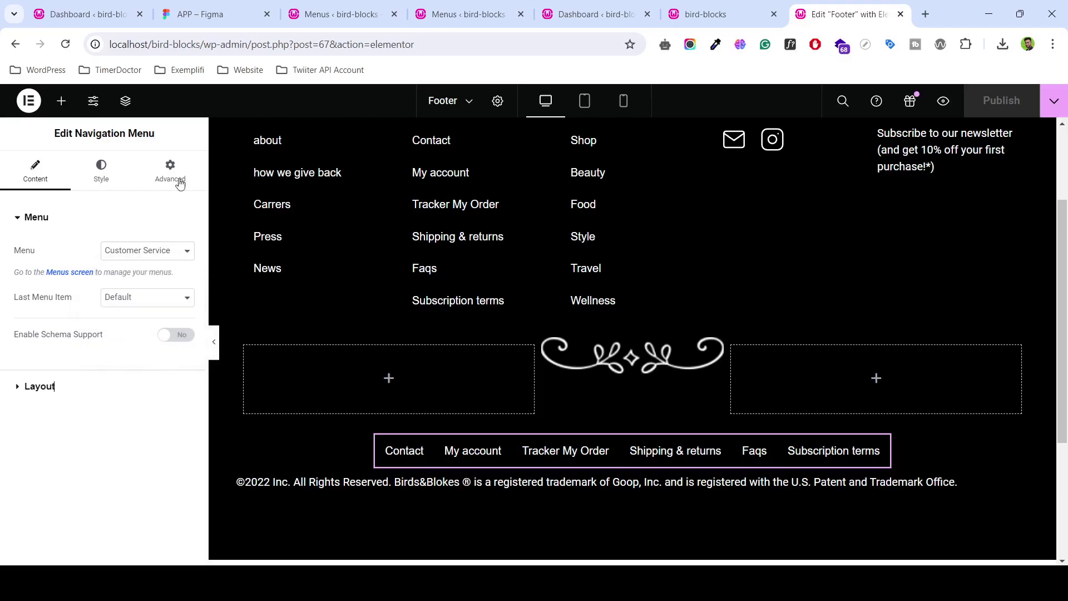
left_click(65, 45)
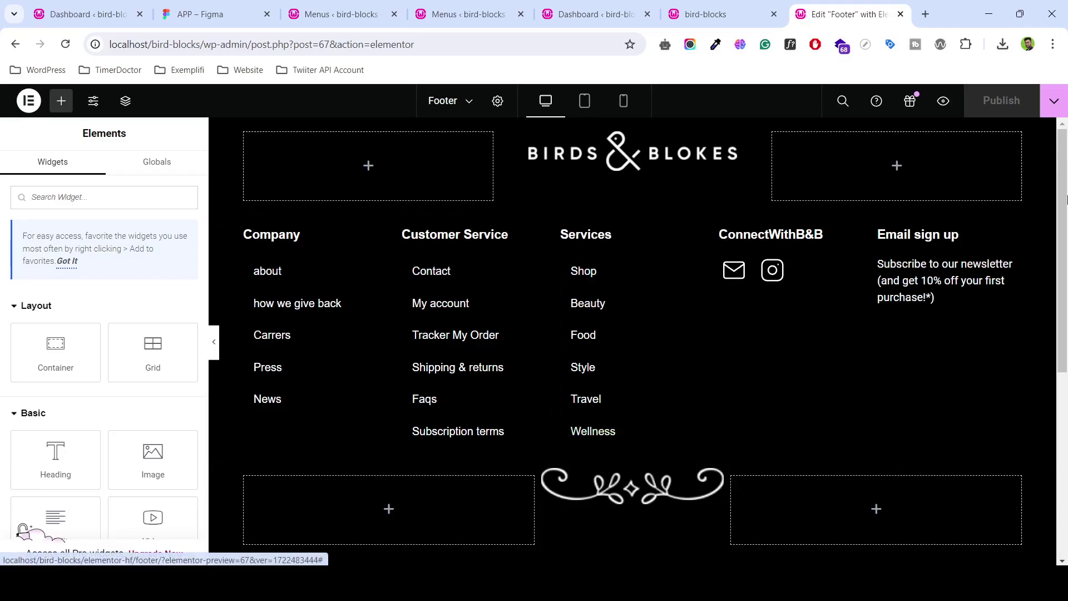
- Assign the Term & Conditions Menu to the bottom Navigation Menu and publish the footer
scroll(878, 390, "down", 1)
scroll(878, 384, "down", 2)
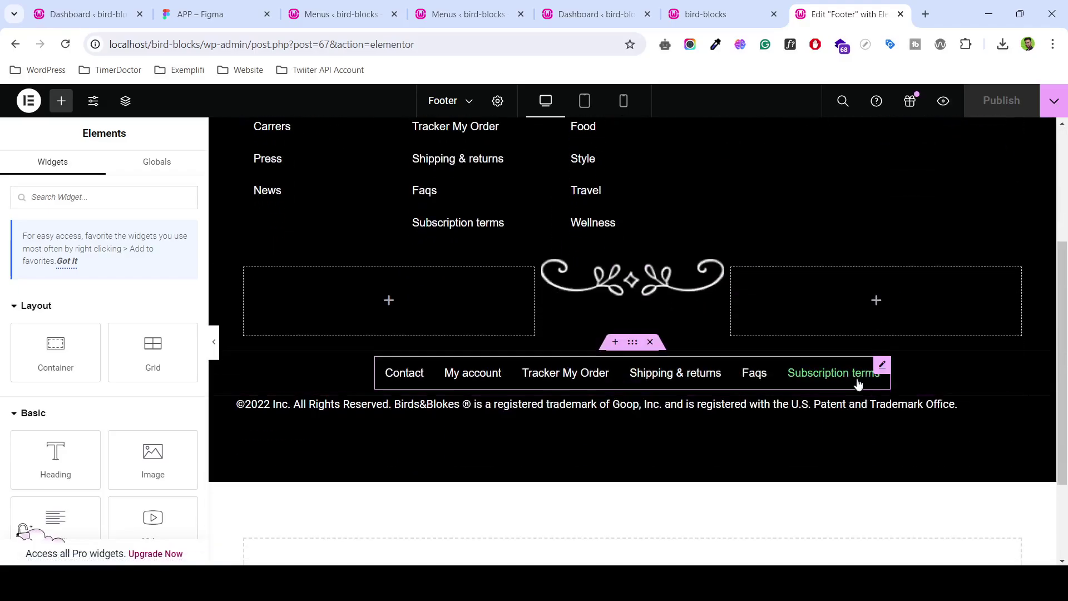
left_click(884, 366)
left_click(139, 251)
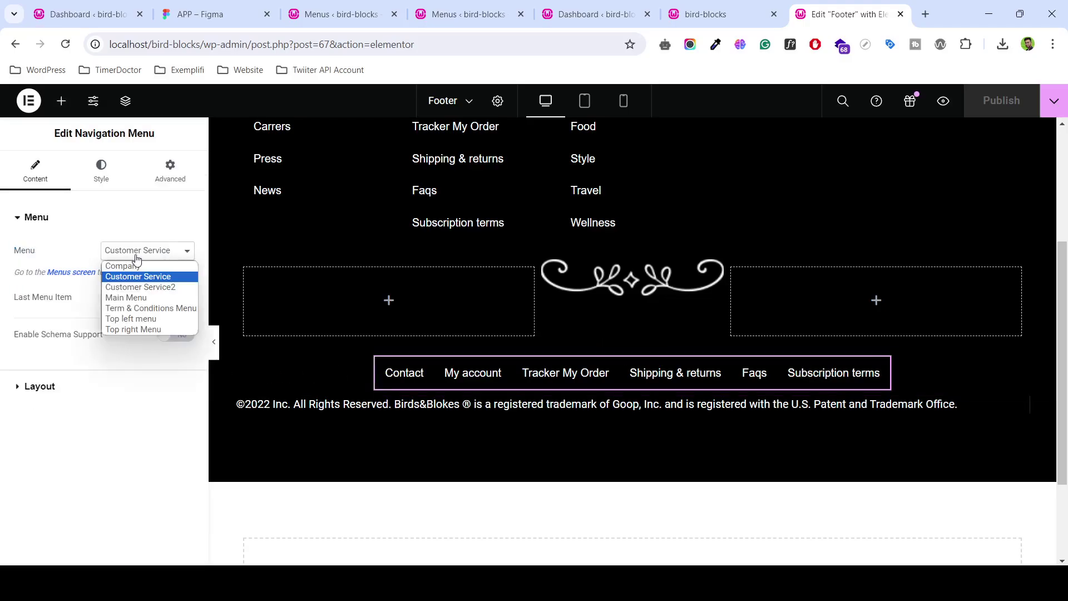
left_click(151, 308)
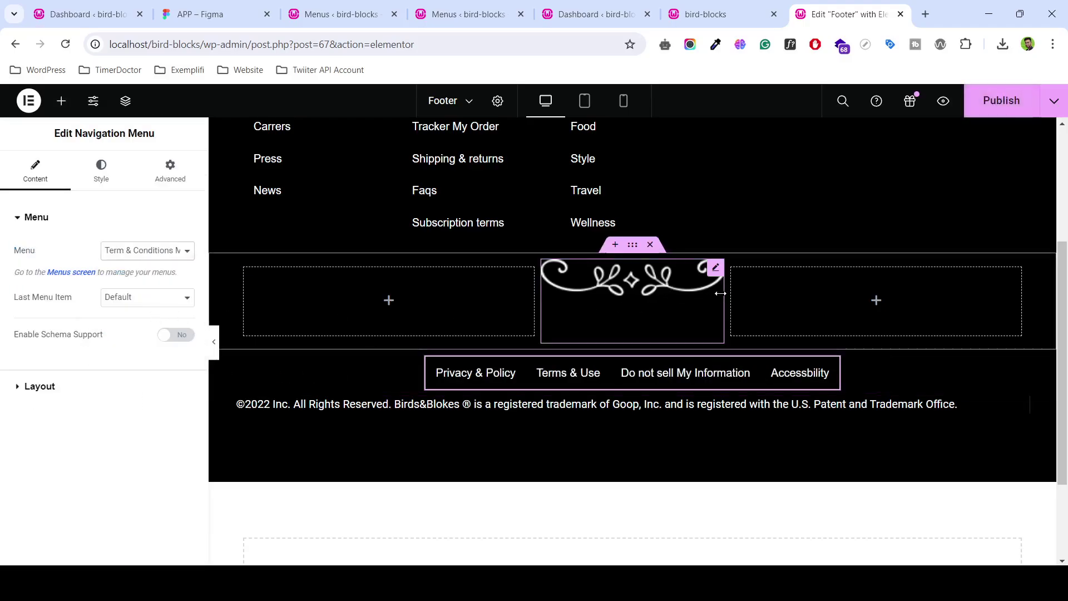
left_click(1002, 101)
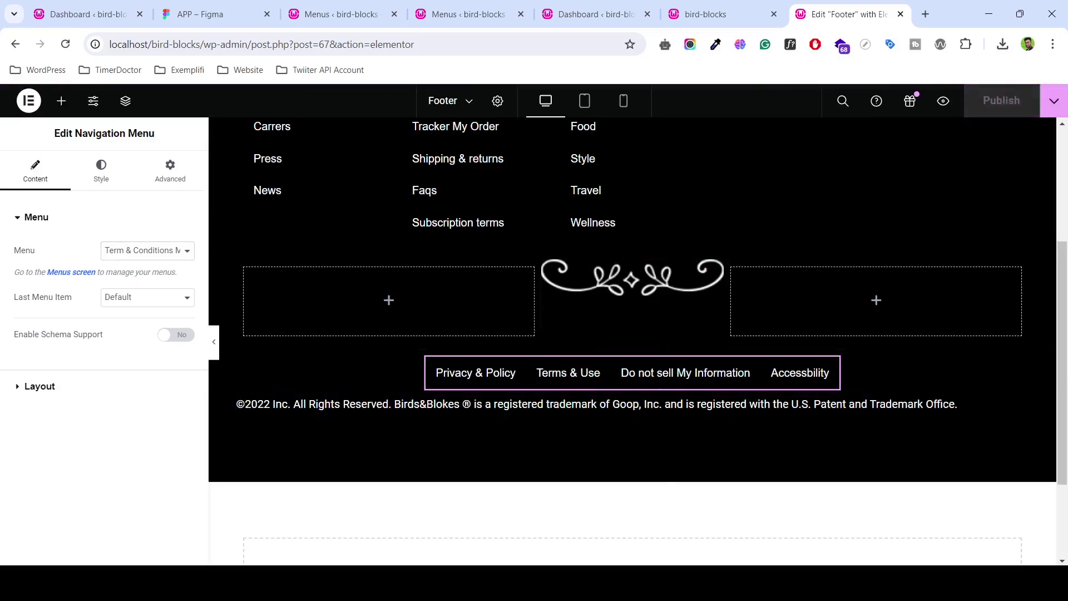
left_click(654, 501)
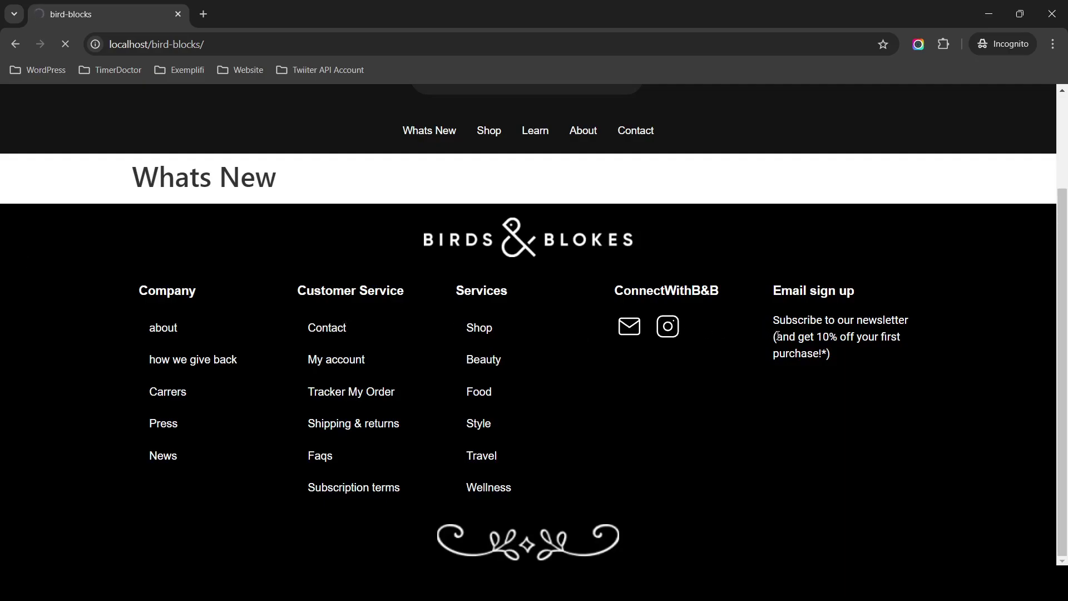
- Check the live footer's Privacy & Policy, Terms & Use and Accessbility links, then close incognito
scroll(770, 349, "down", 3)
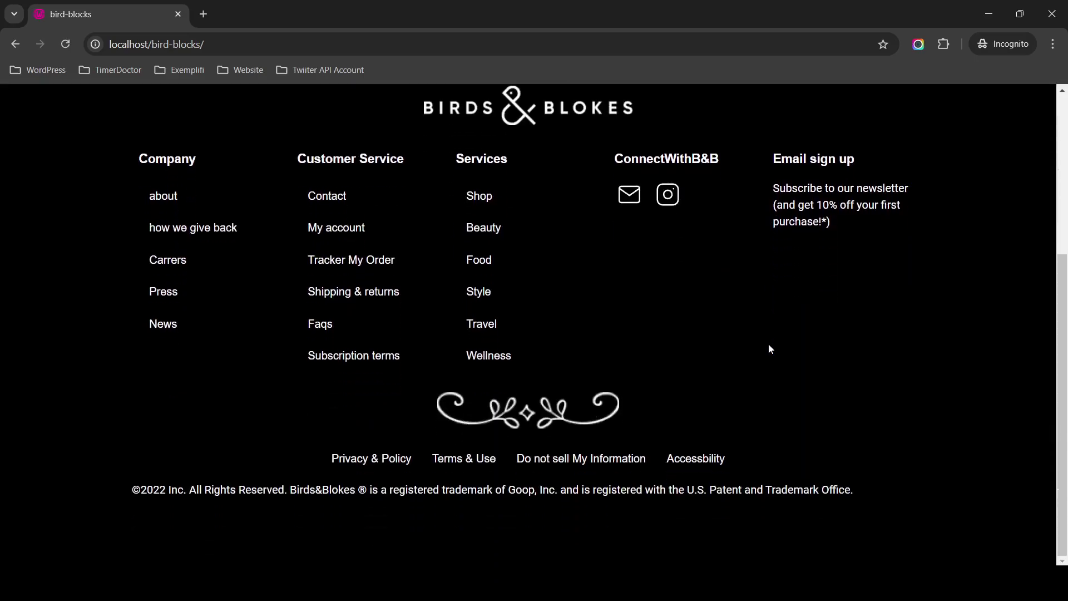
scroll(769, 348, "up", 1)
scroll(769, 349, "down", 1)
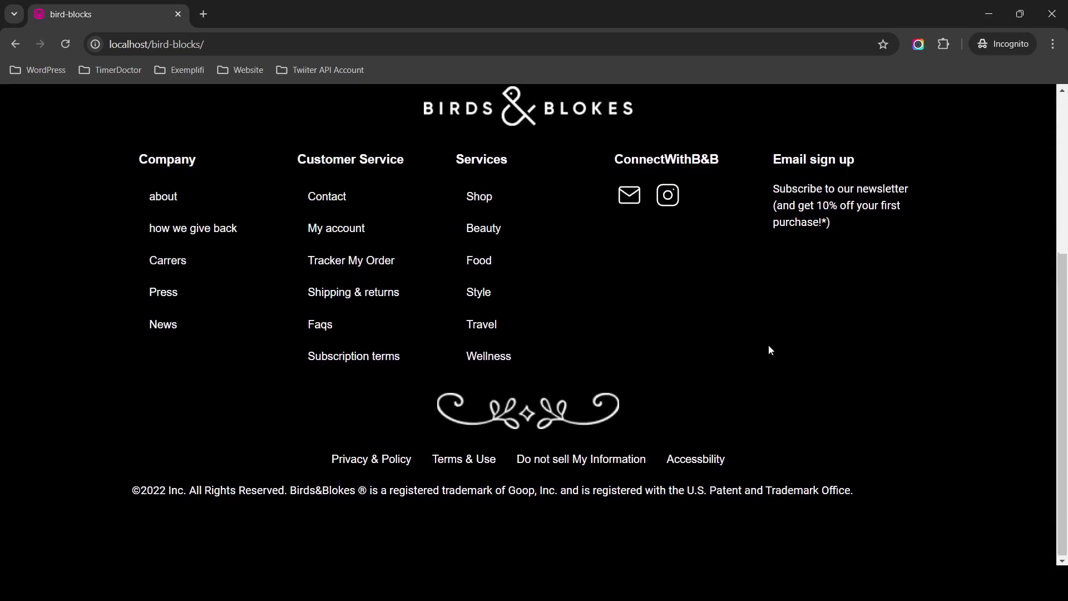
scroll(687, 332, "up", 2)
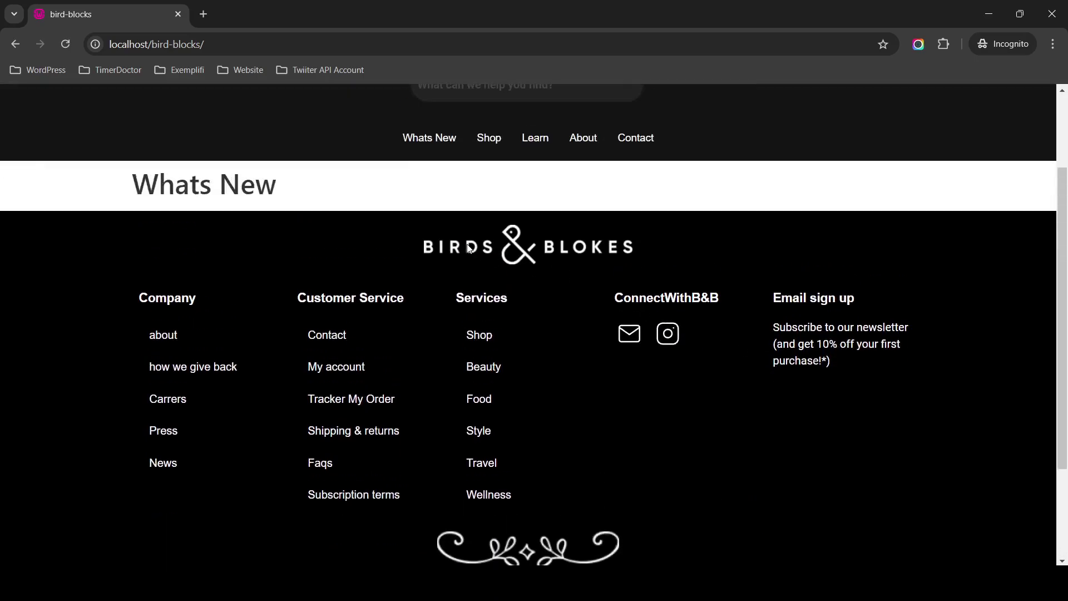
left_click(1052, 13)
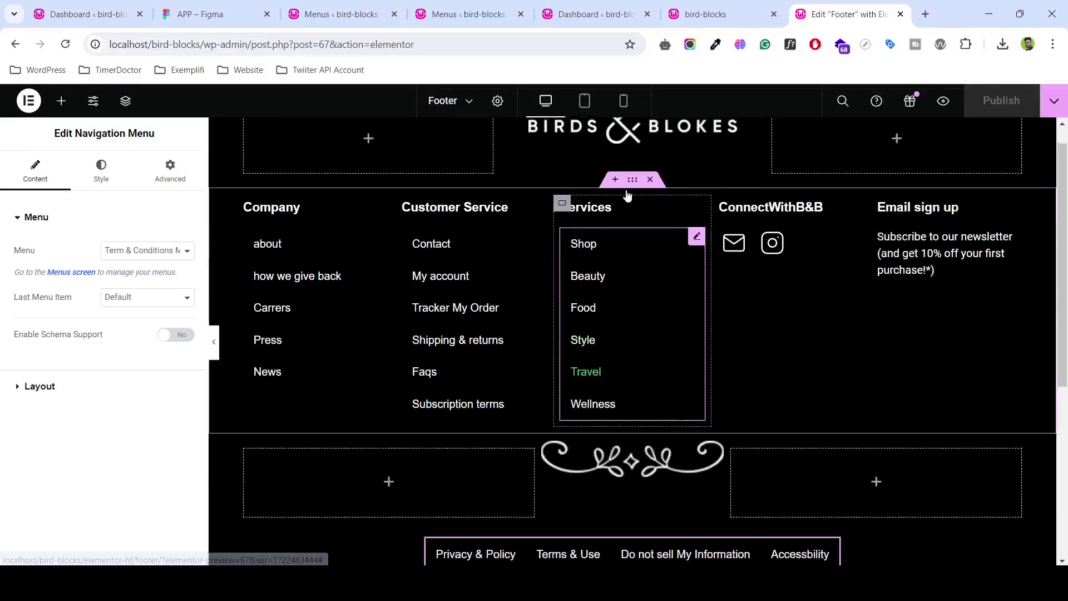
- Give the footer columns container 100 px top padding and publish the footer
left_click(633, 127)
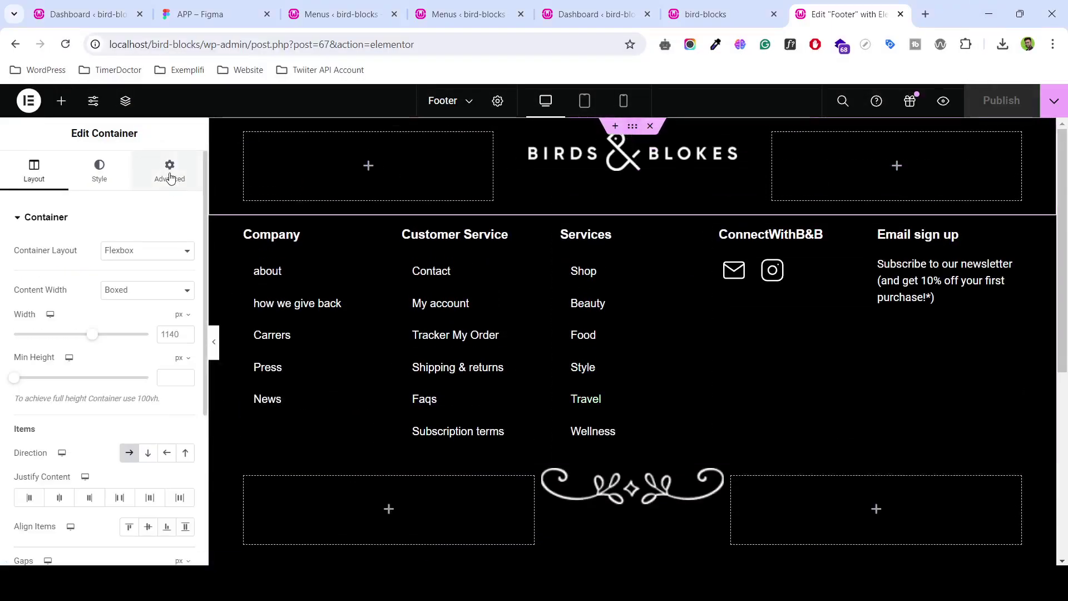
left_click(171, 177)
left_click(185, 265)
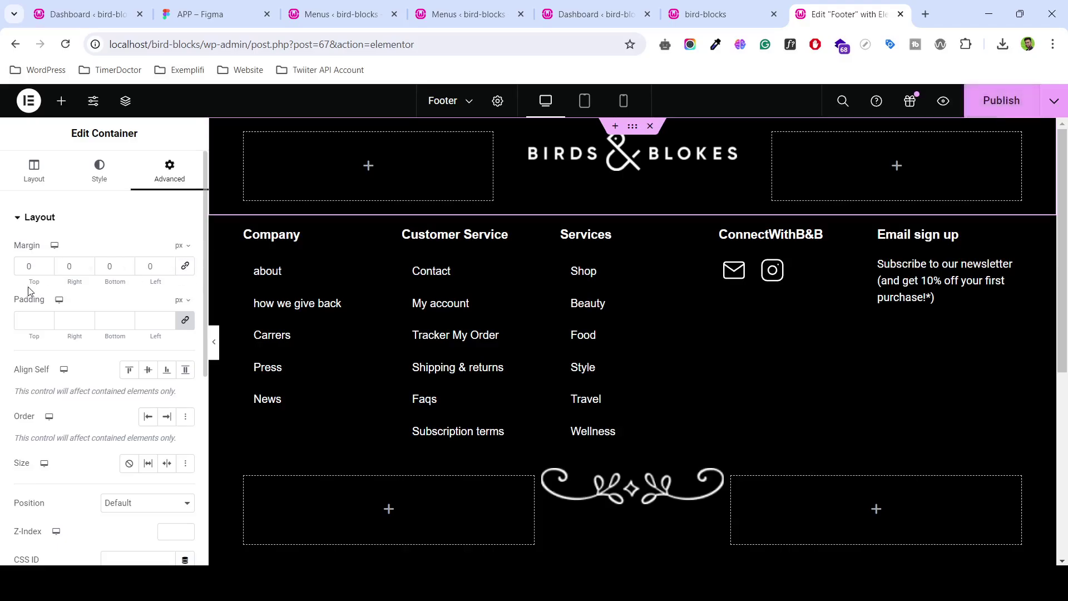
left_click(182, 320)
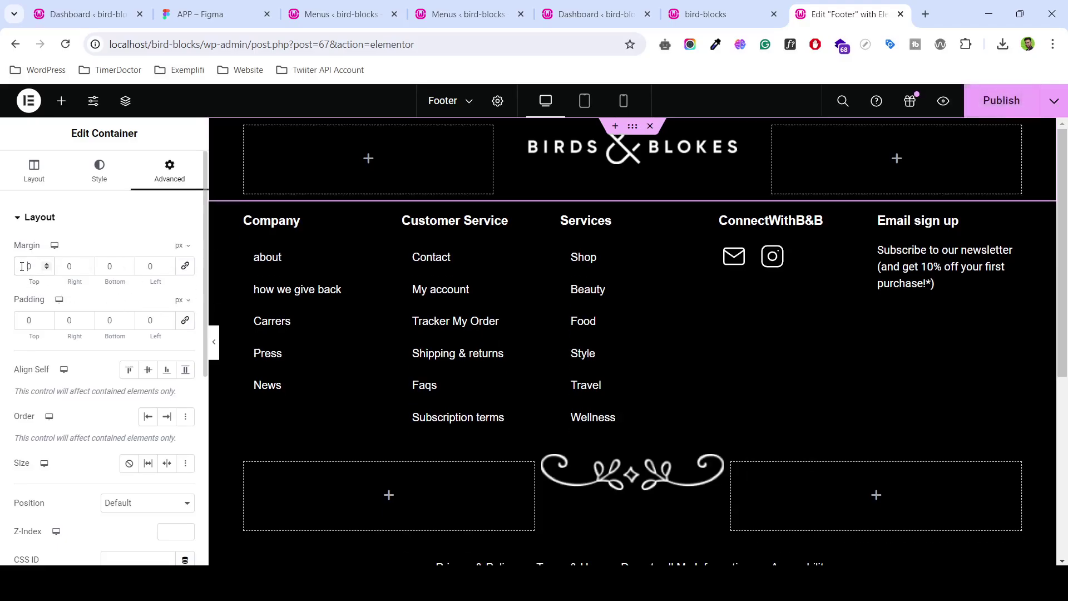
type("1")
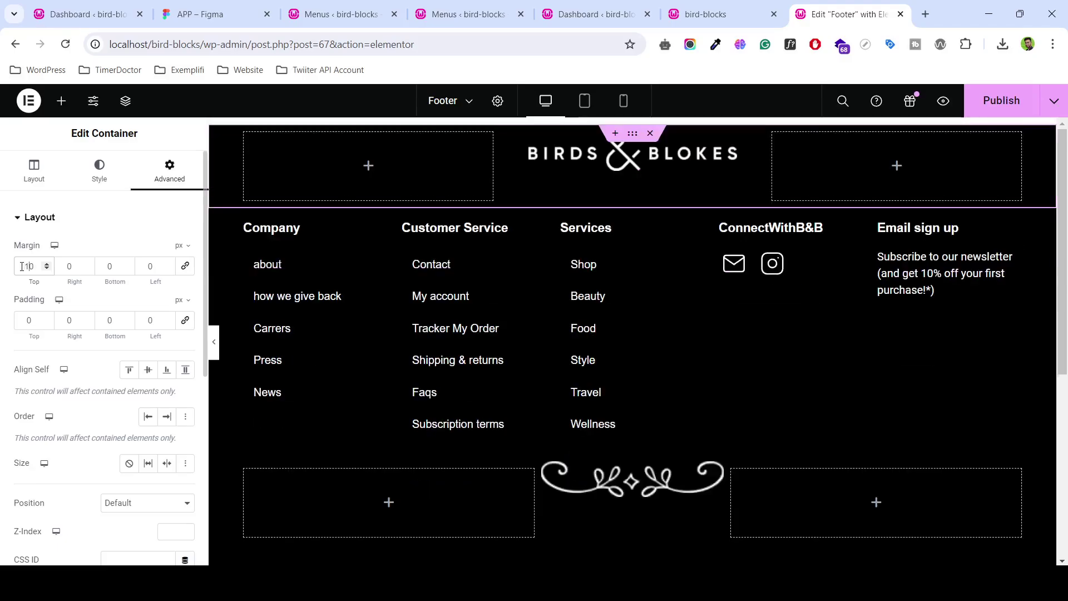
key("BackSpace")
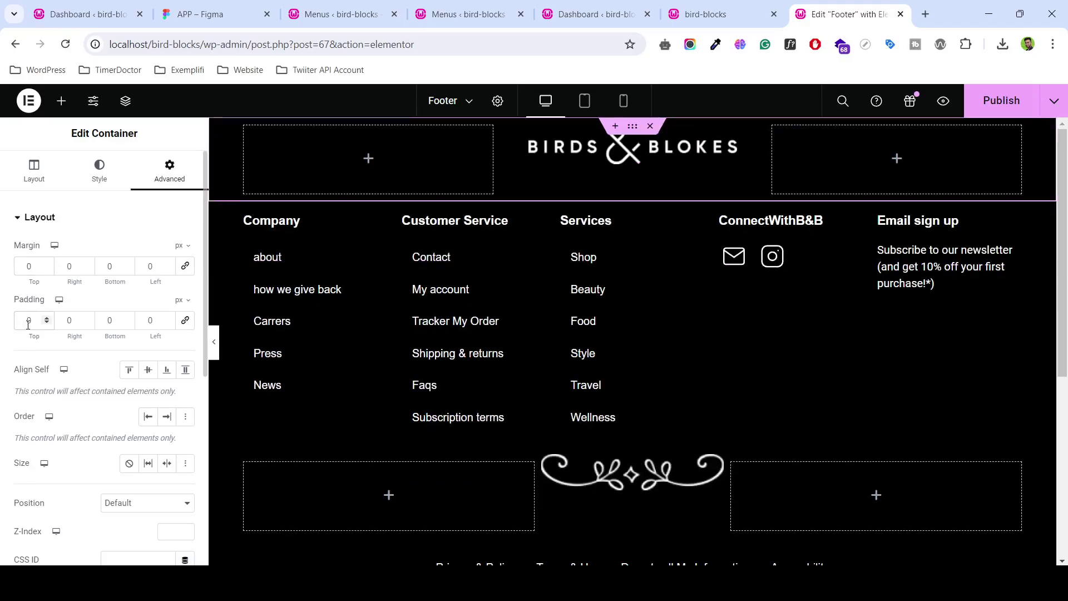
type("100")
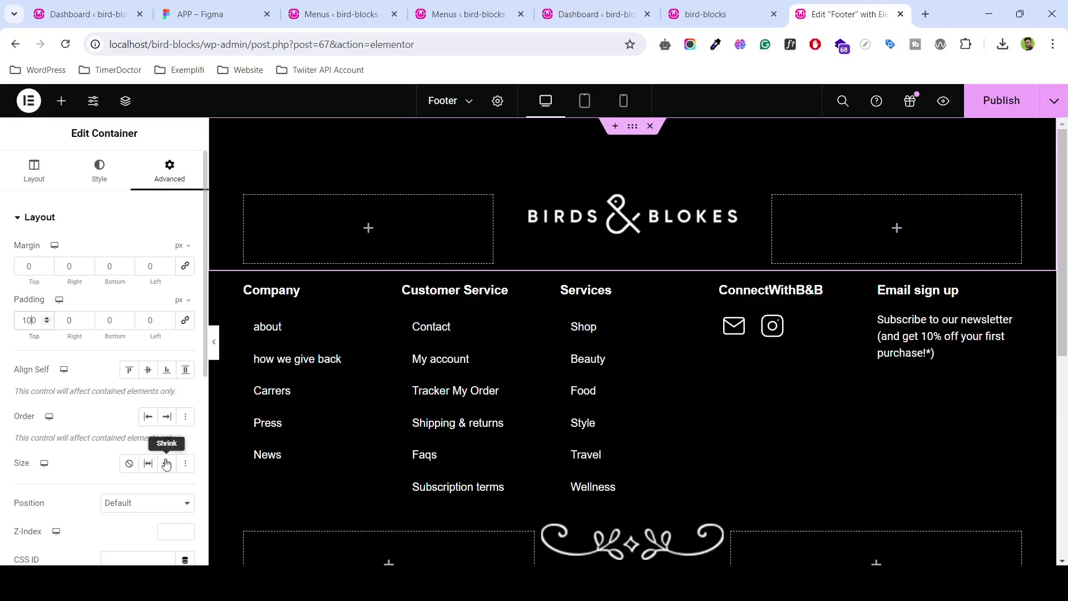
left_click(1000, 115)
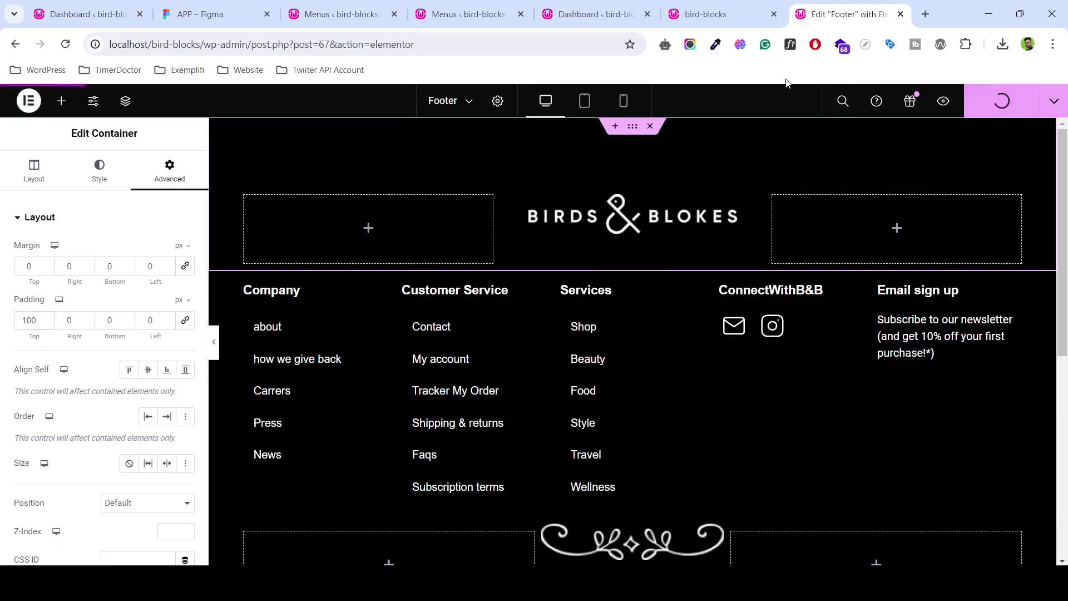
left_click(717, 12)
- Reload the live site and scroll through the footer to check the space above the logo
left_click(549, 44)
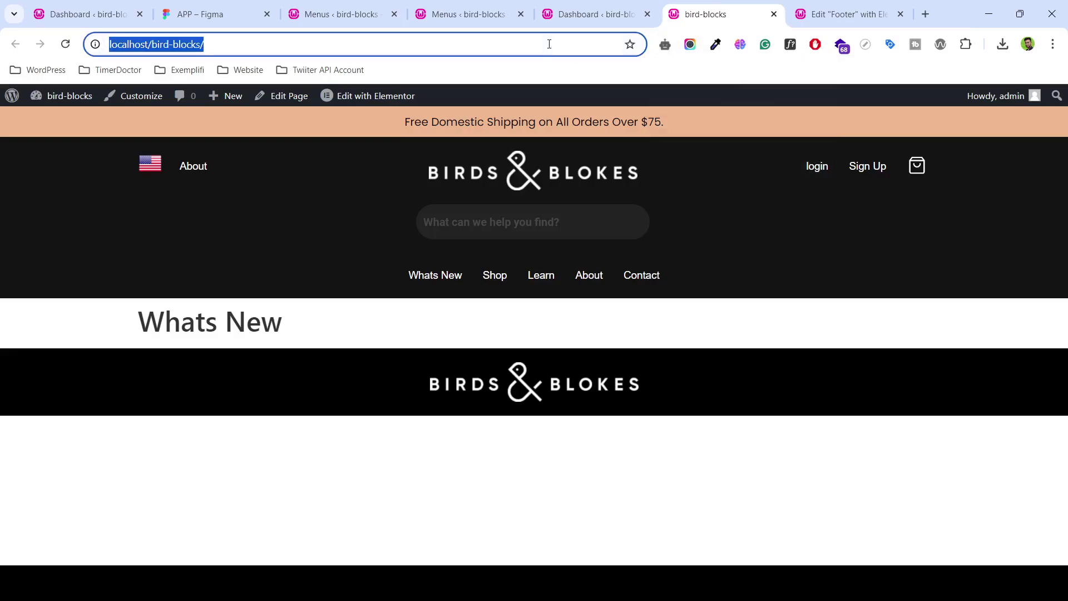
key("Return")
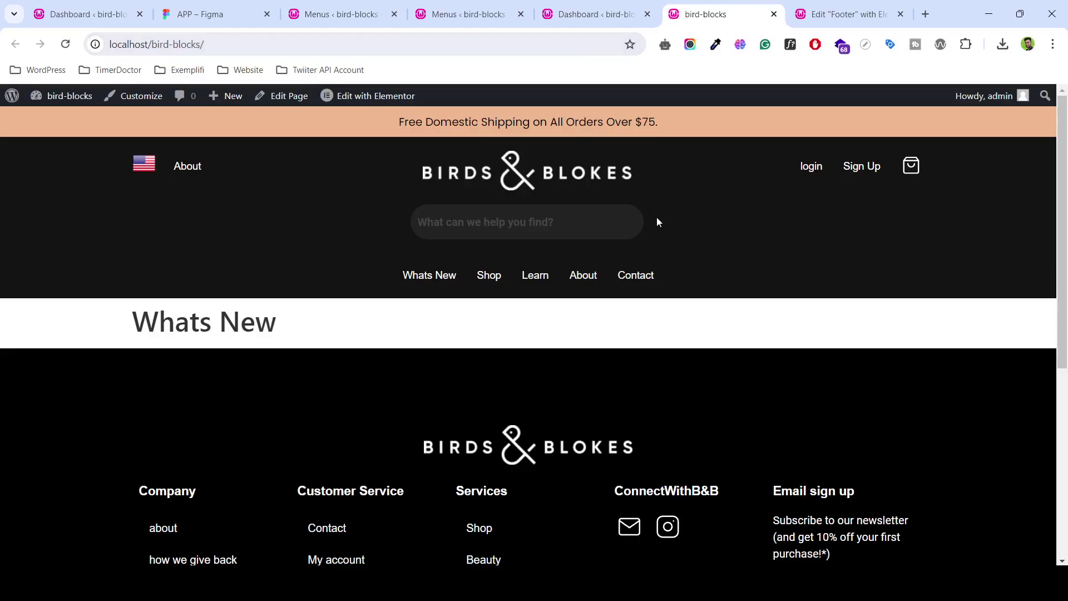
scroll(672, 240, "down", 5)
scroll(815, 312, "down", 2)
scroll(815, 312, "up", 2)
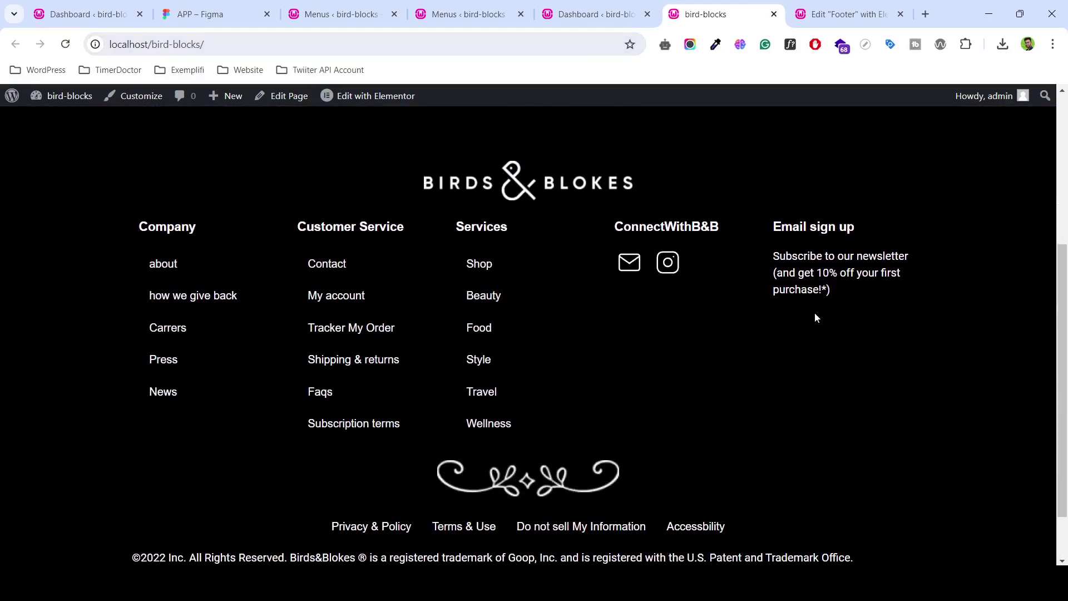
scroll(816, 314, "down", 1)
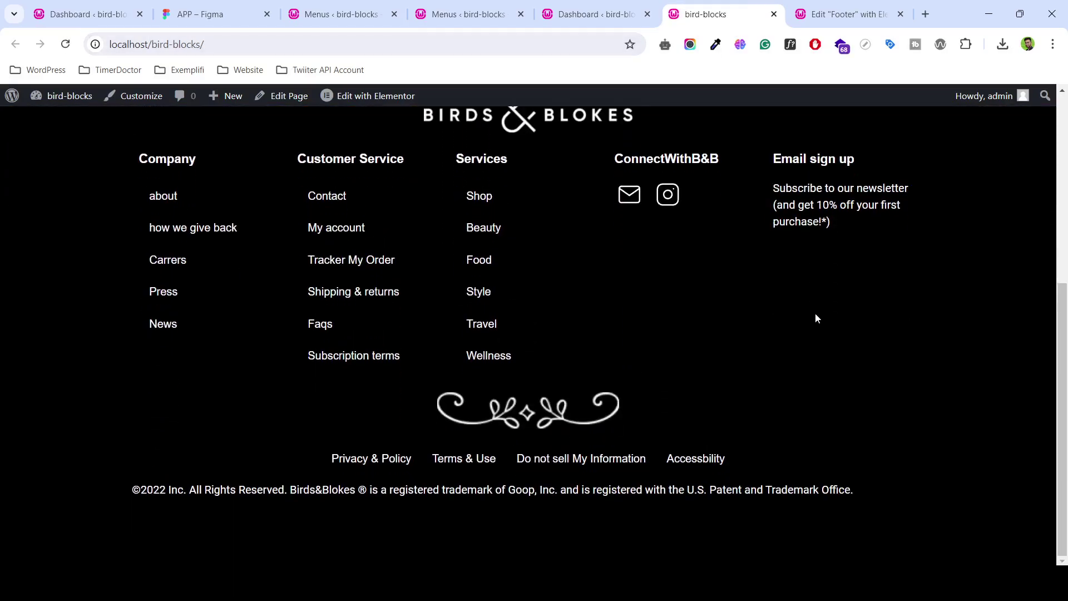
scroll(815, 314, "up", 1)
scroll(814, 315, "down", 1)
scroll(814, 312, "up", 3)
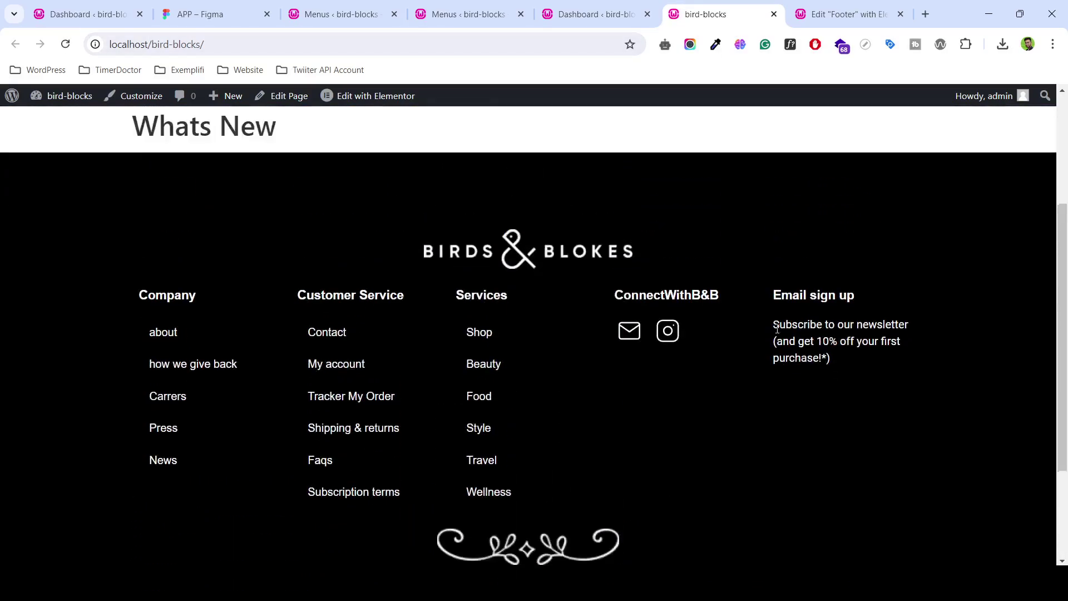
scroll(696, 346, "down", 3)
- Set the footer flourish image's width to 75% and republish the footer
left_click(573, 14)
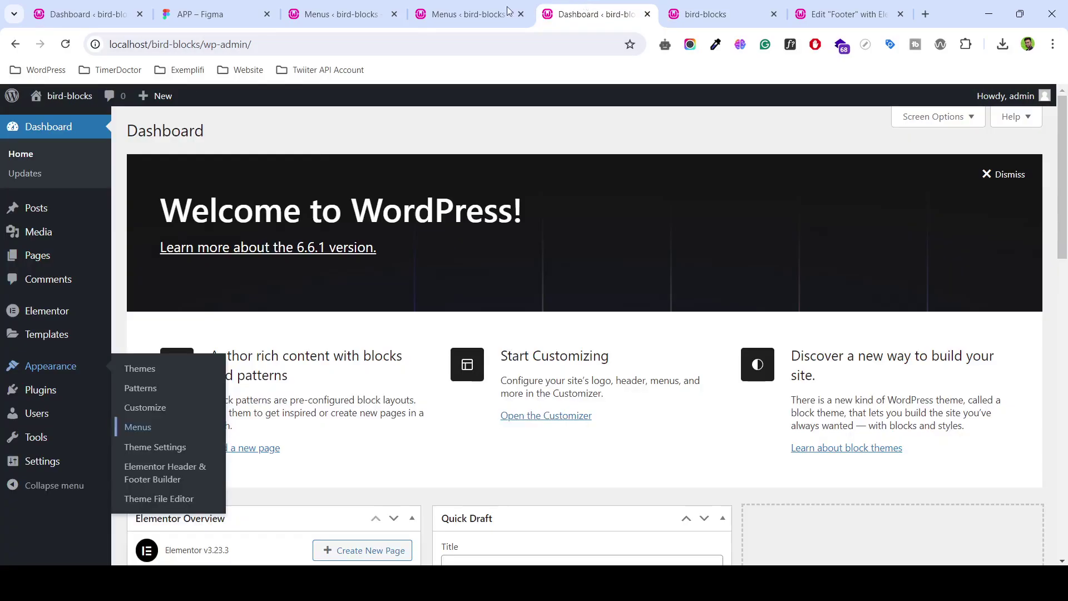
left_click(850, 6)
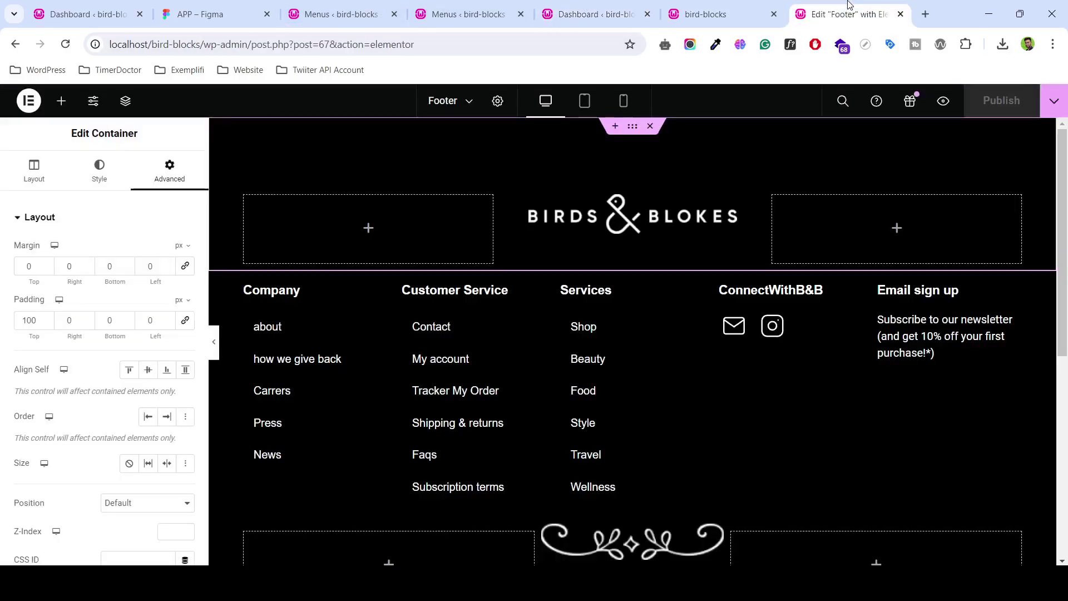
scroll(715, 238, "down", 1)
scroll(716, 238, "down", 2)
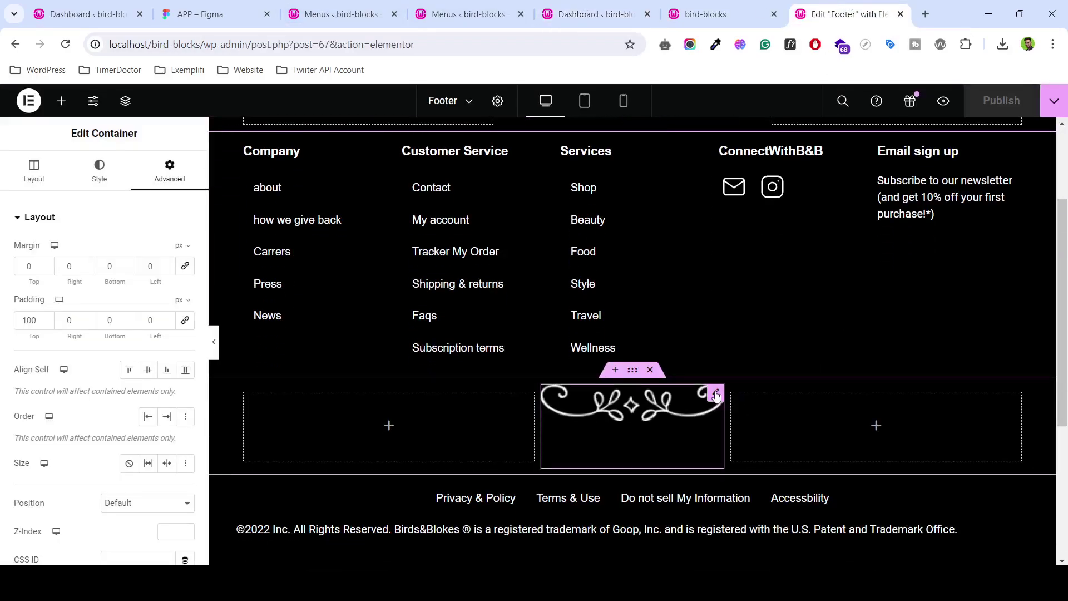
left_click(716, 395)
left_click(100, 169)
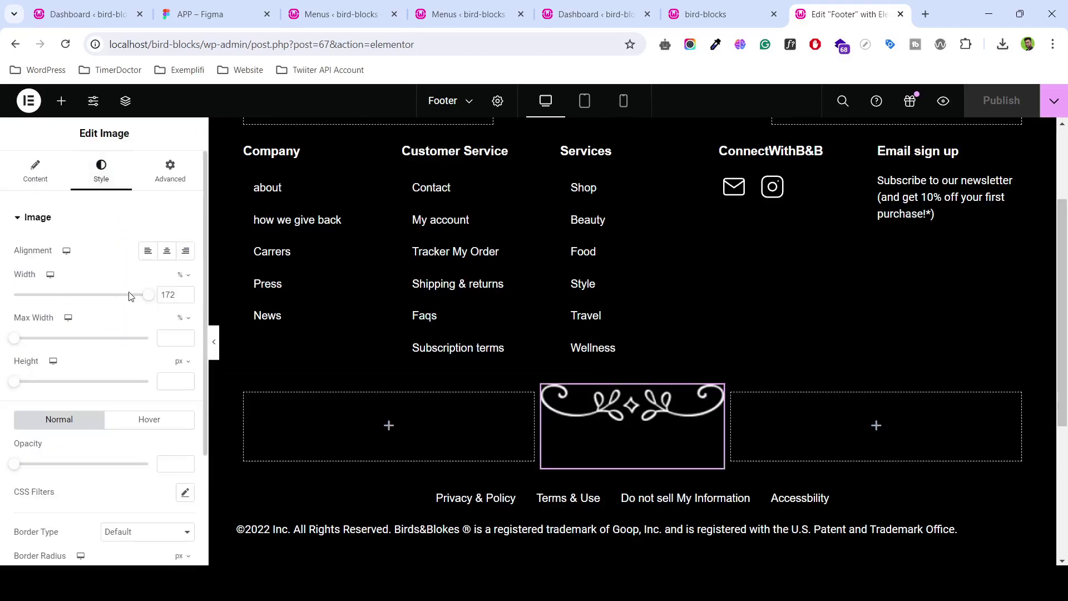
left_click_drag(152, 300, 116, 302)
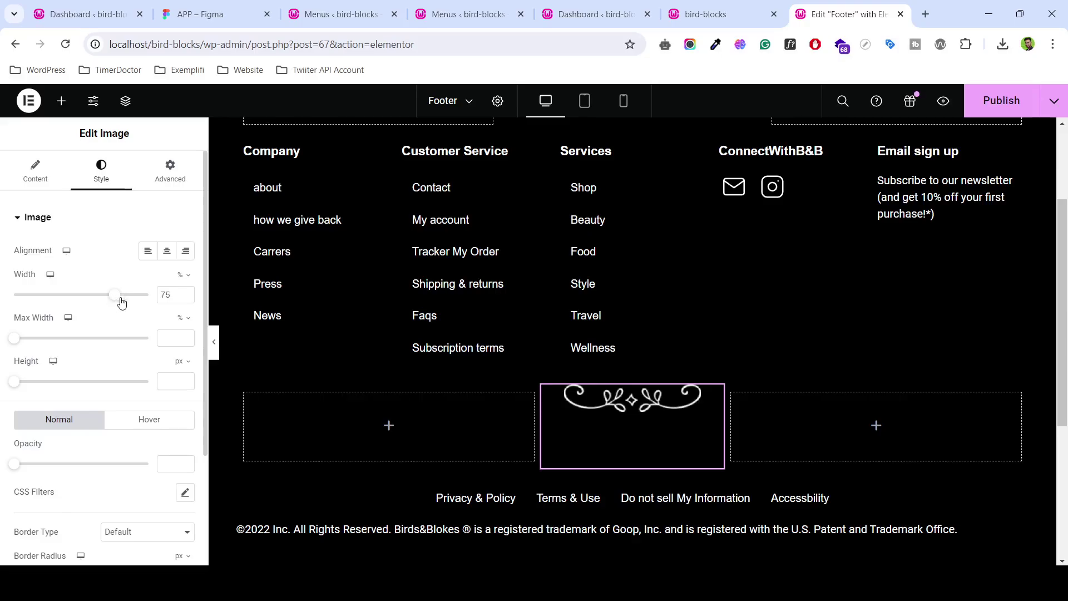
left_click(1000, 101)
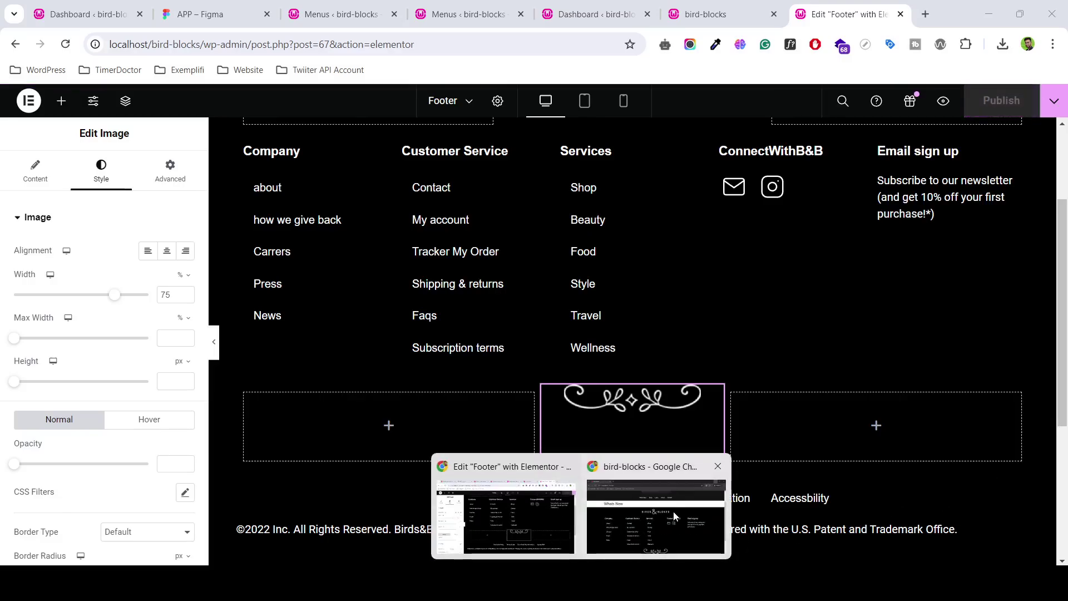
- View the narrower flourish in the private window, then return to the footer editor
left_click(674, 512)
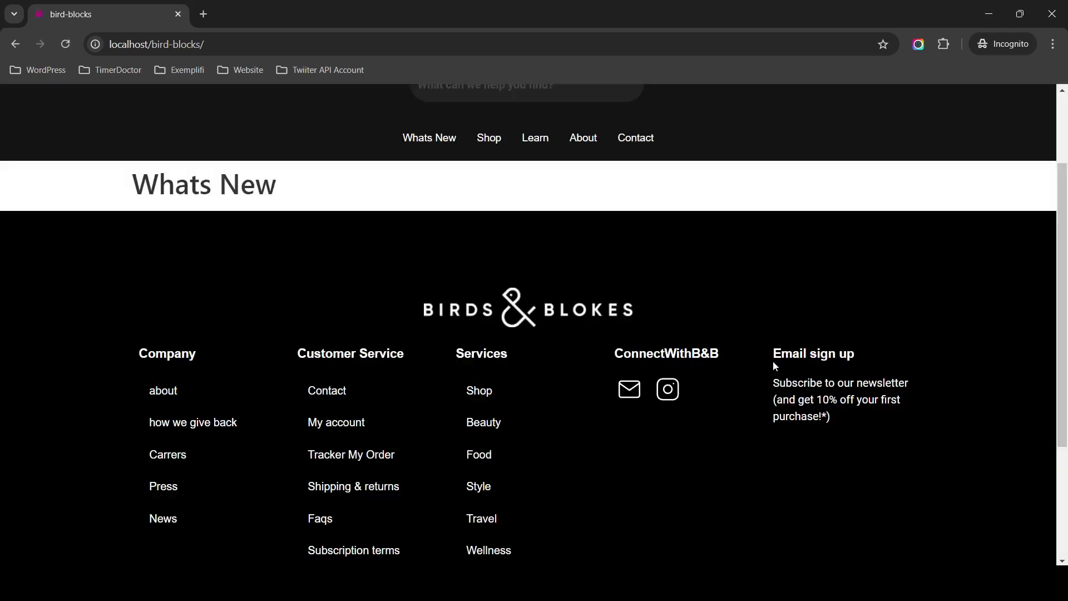
scroll(775, 365, "down", 3)
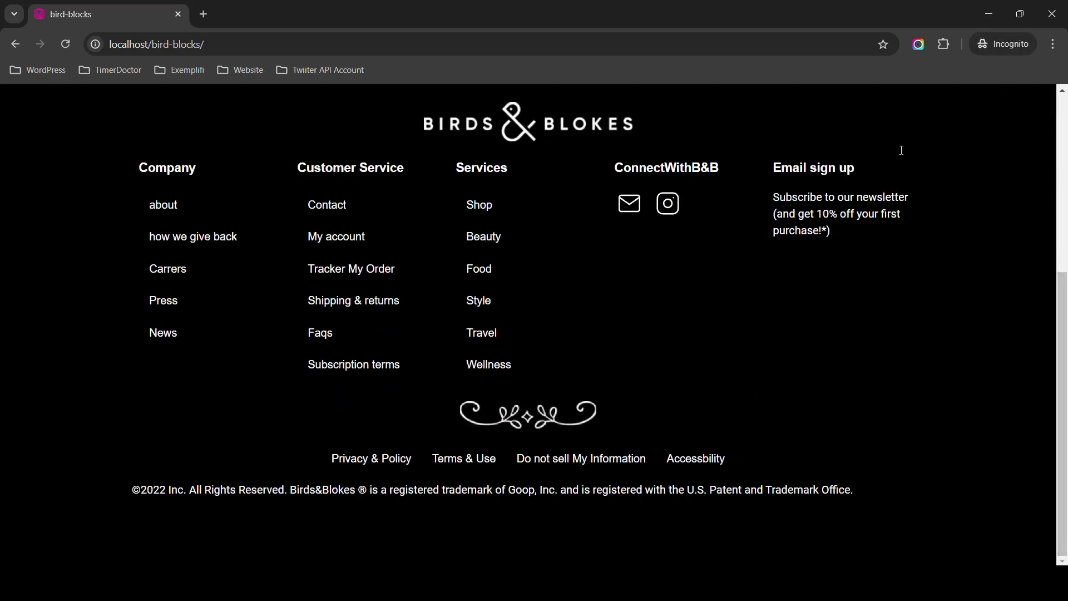
left_click(985, 15)
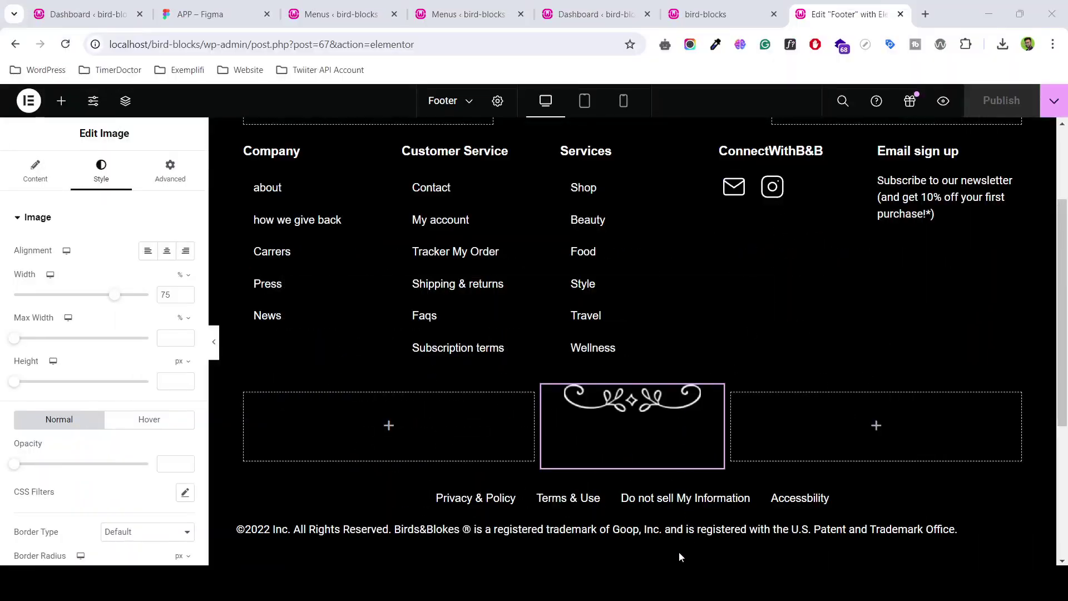
left_click(507, 518)
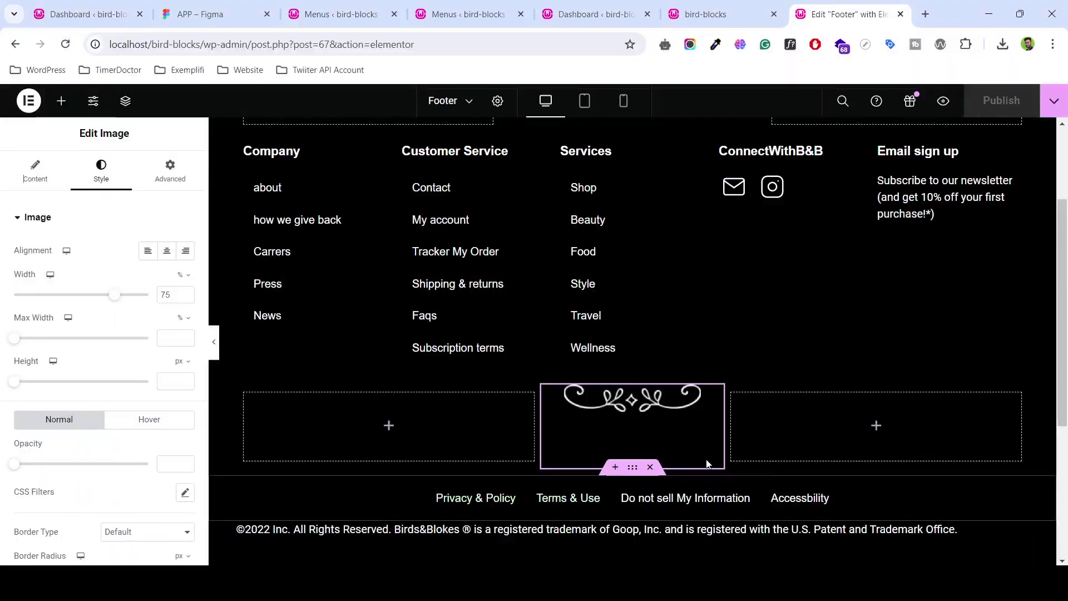
- Center-align the copyright line and publish the footer
left_click(969, 529)
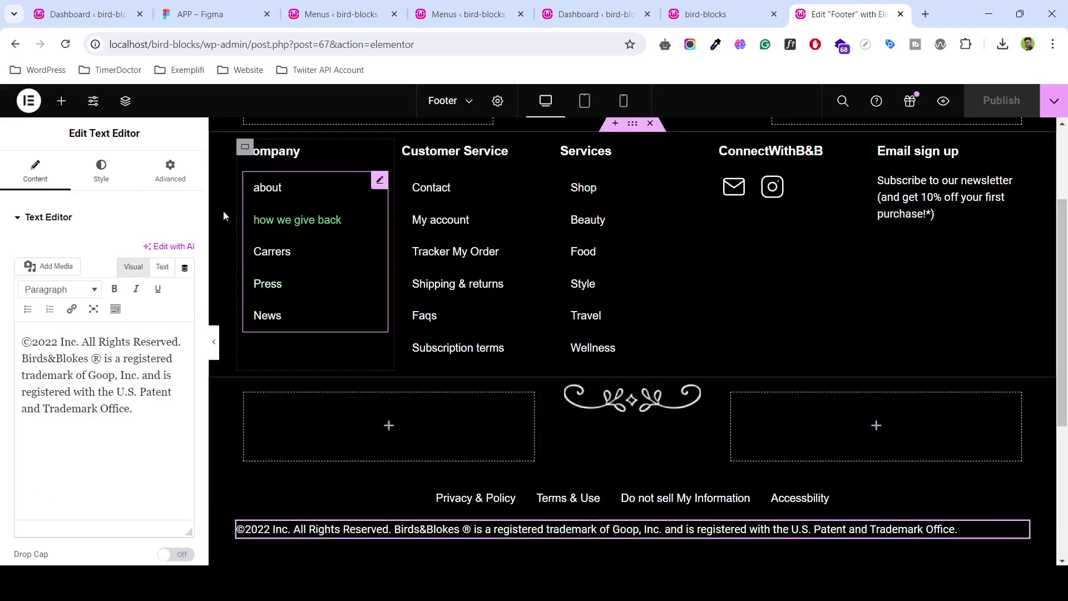
left_click(100, 170)
left_click(151, 251)
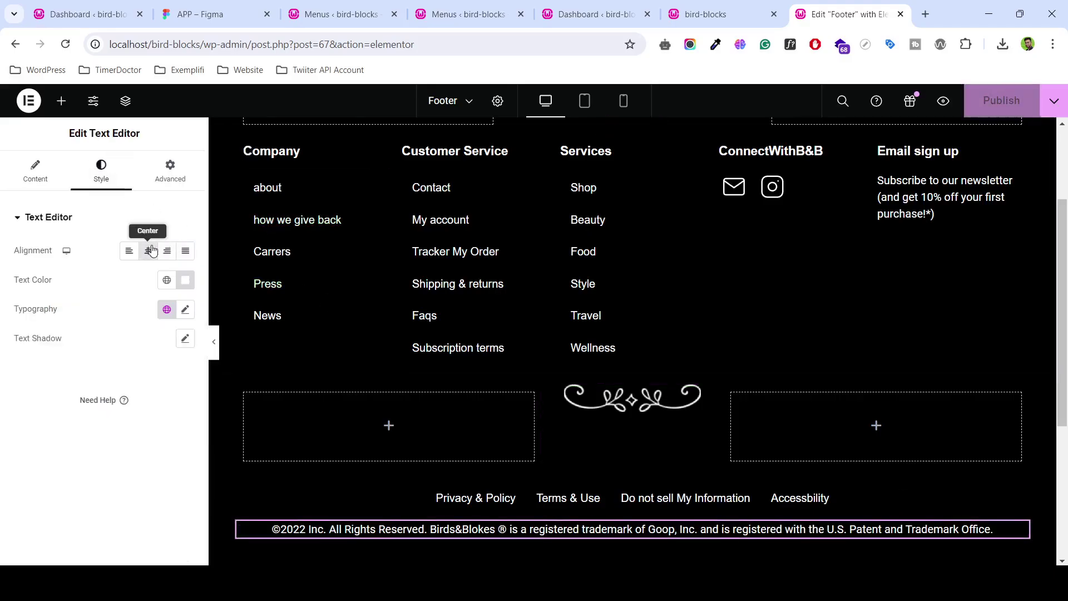
left_click(1001, 100)
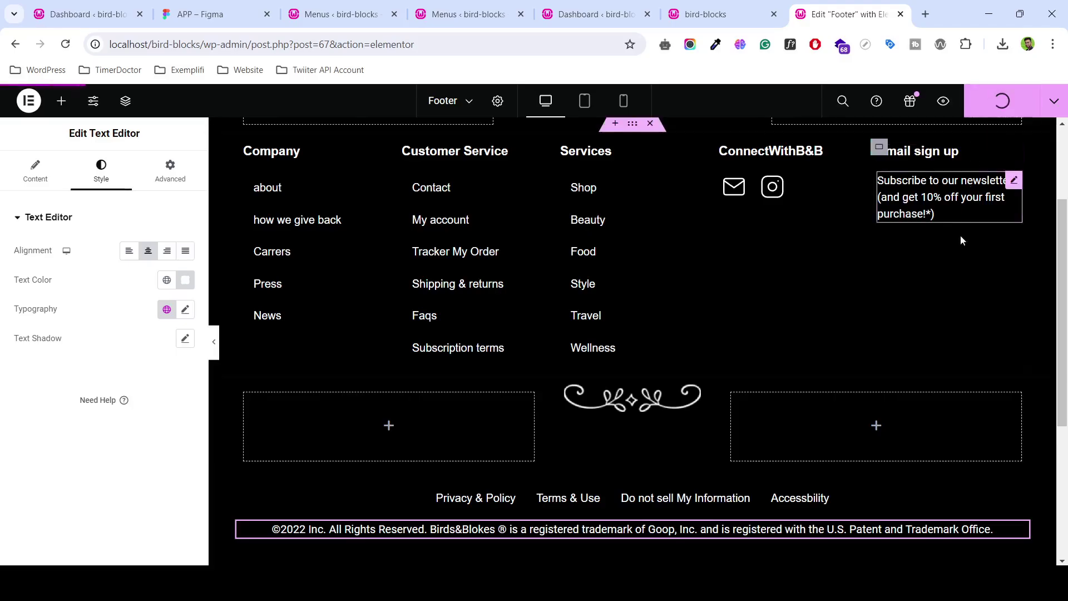
- Reload the live site to see the centred copyright and close the extra Dashboard tab
left_click(725, 6)
left_click(579, 51)
key("Return")
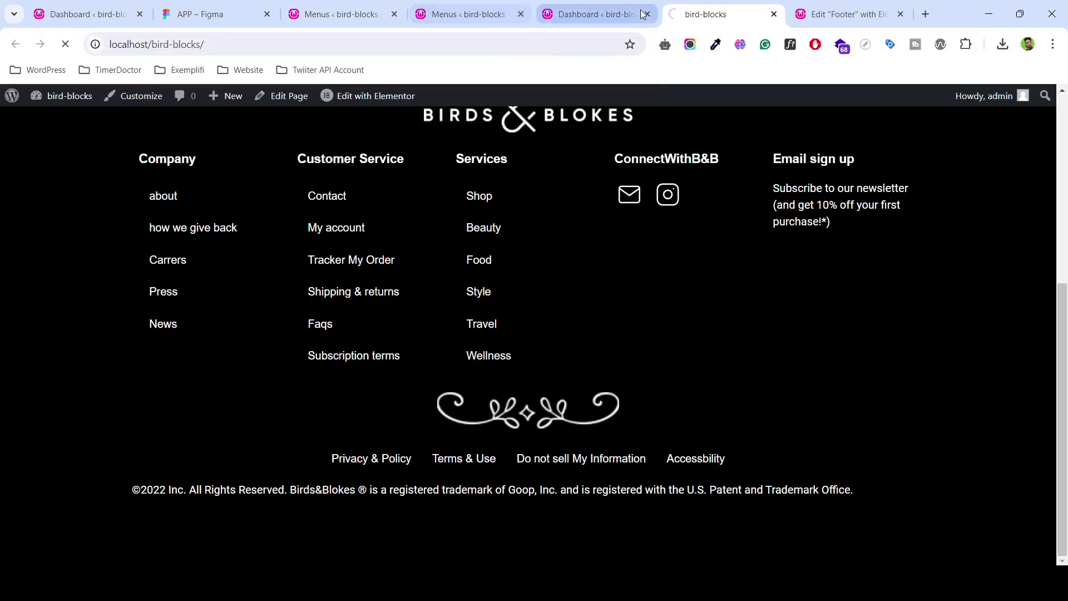
left_click(647, 14)
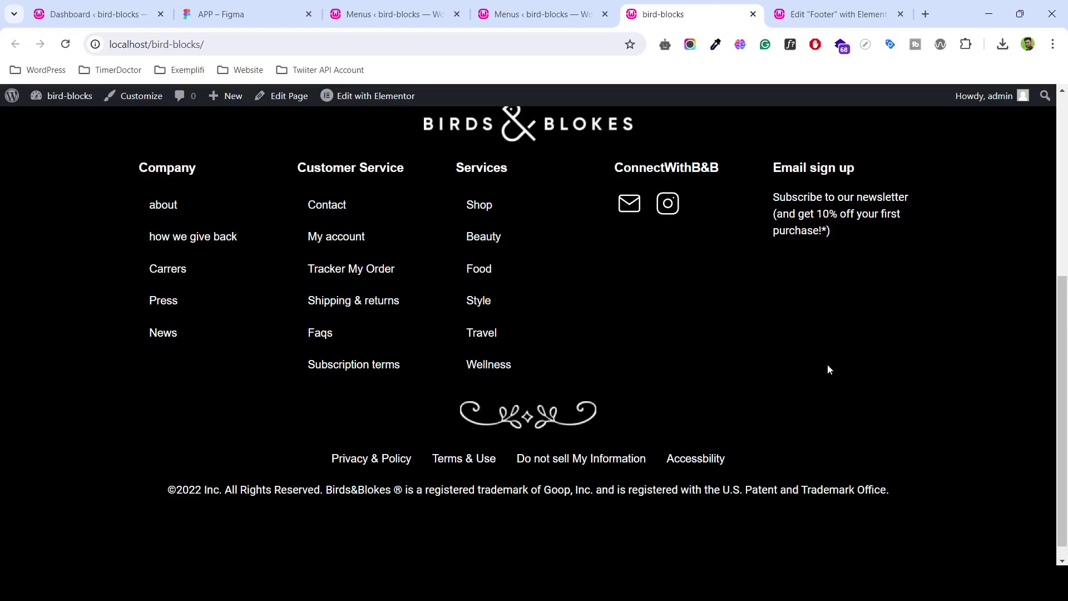
scroll(802, 373, "up", 3)
scroll(799, 379, "down", 3)
scroll(798, 375, "up", 3)
- Select Group 144, the email sign-up input, and export it as a 2x PNG
left_click(245, 13)
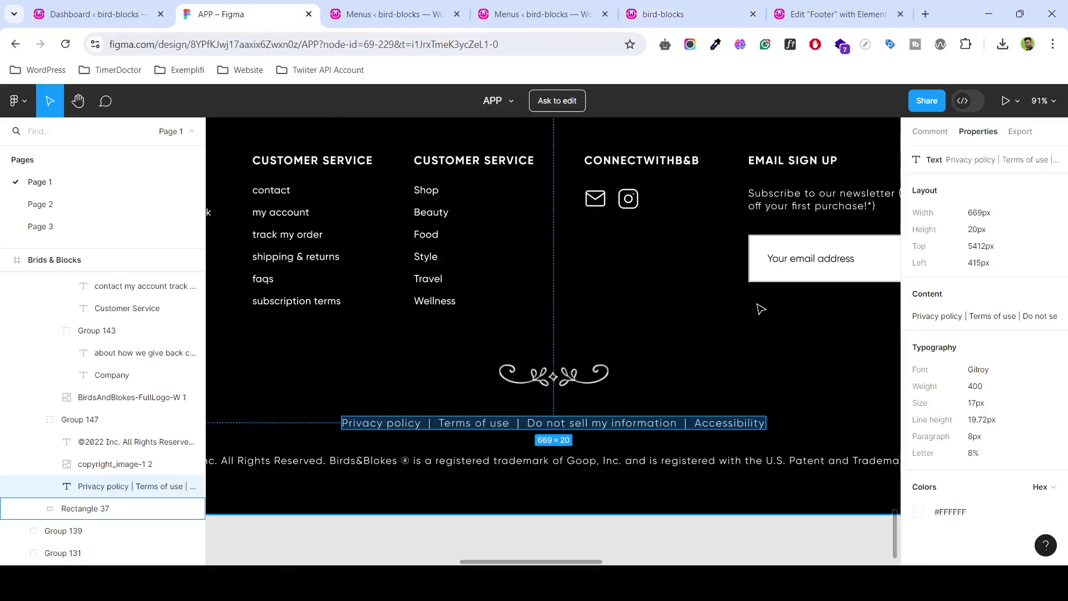
scroll(765, 341, "down", 3)
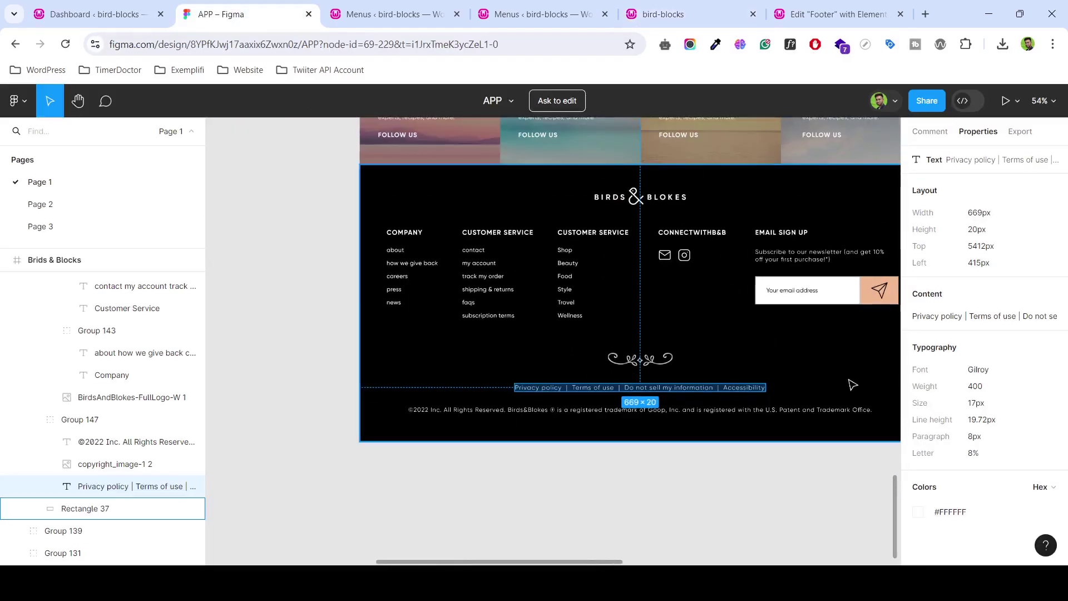
left_click(813, 304)
double_click(813, 303)
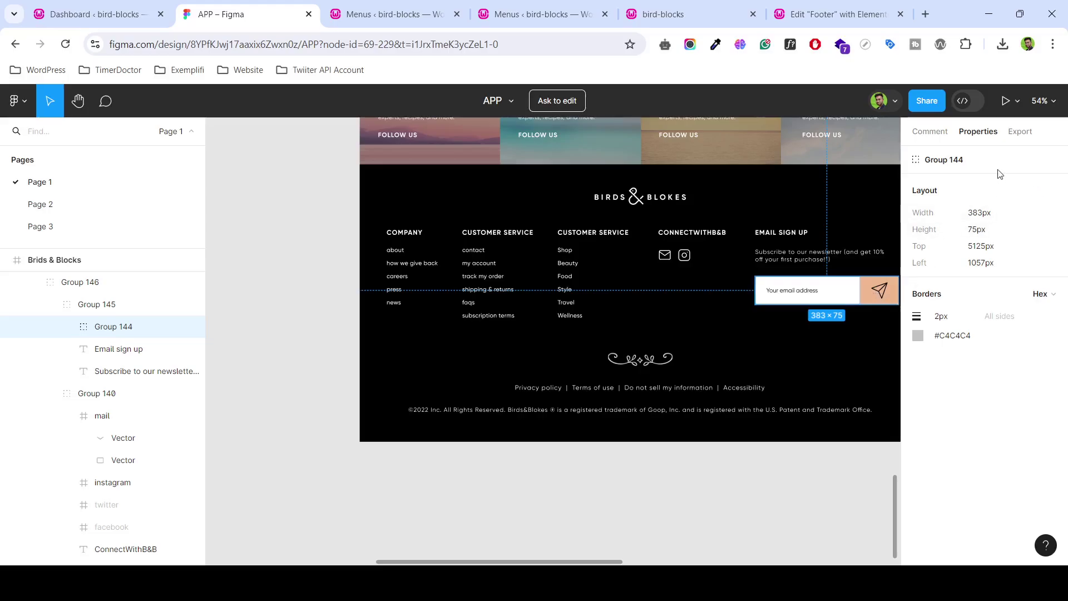
left_click(1021, 137)
left_click(1051, 160)
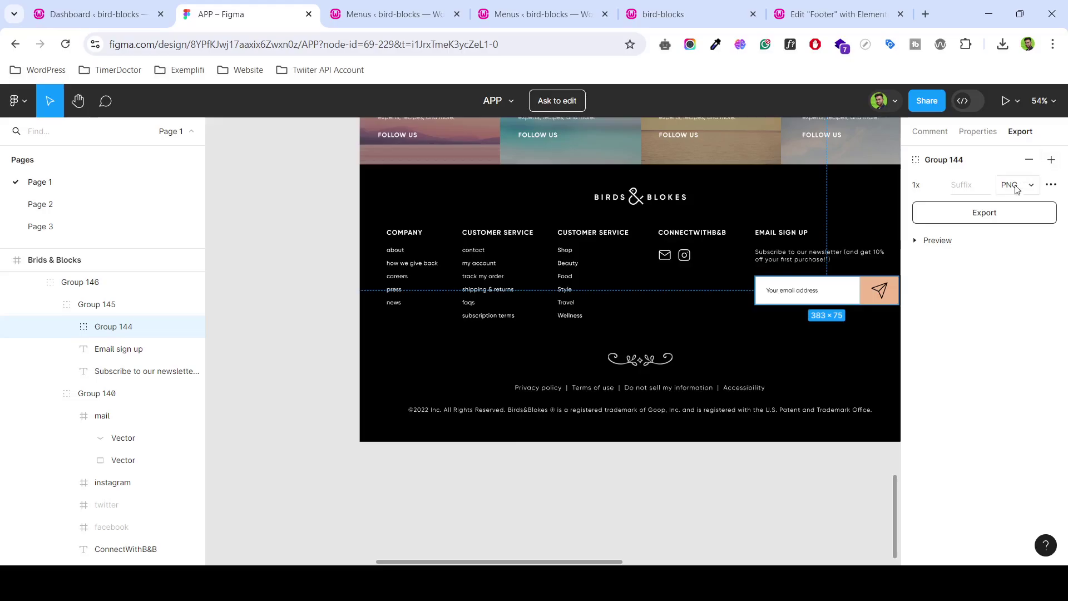
left_click(939, 188)
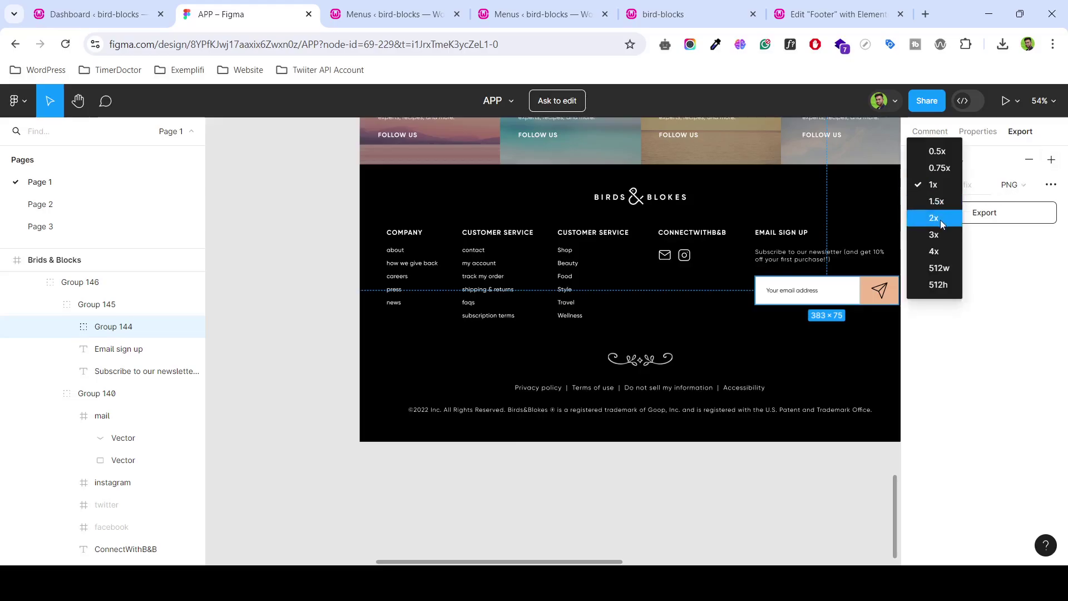
left_click(942, 220)
left_click(979, 215)
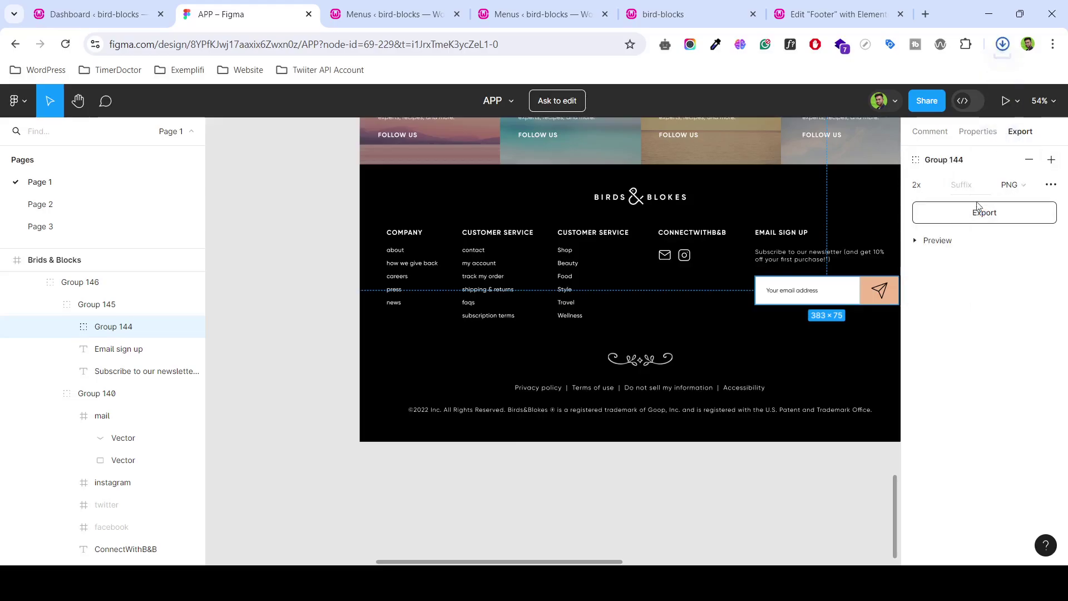
- Place an Image widget under the Email sign up text in the footer
left_click(823, 14)
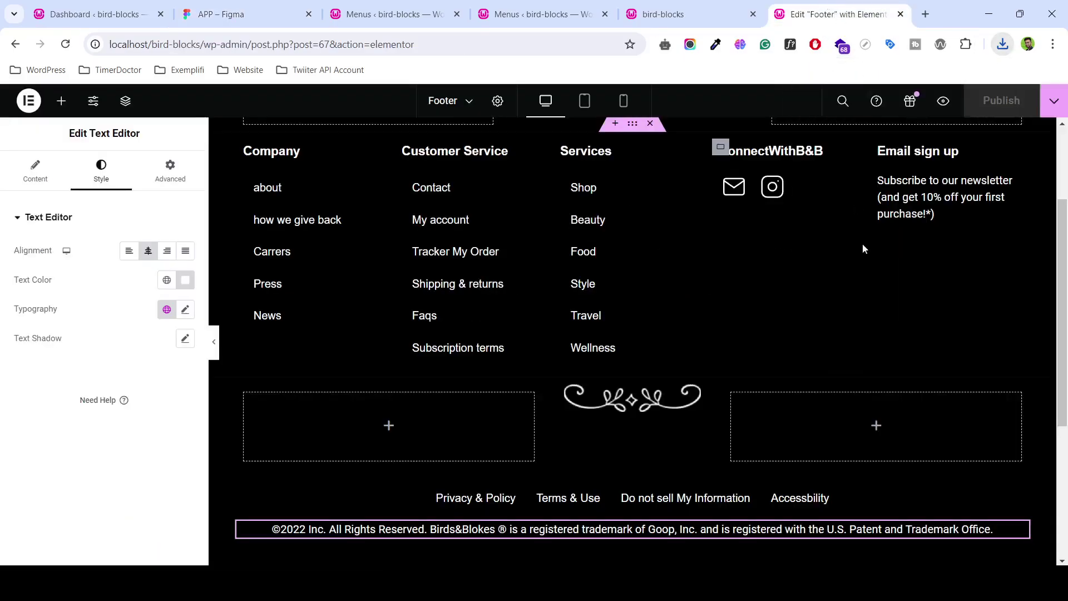
scroll(919, 229, "up", 1)
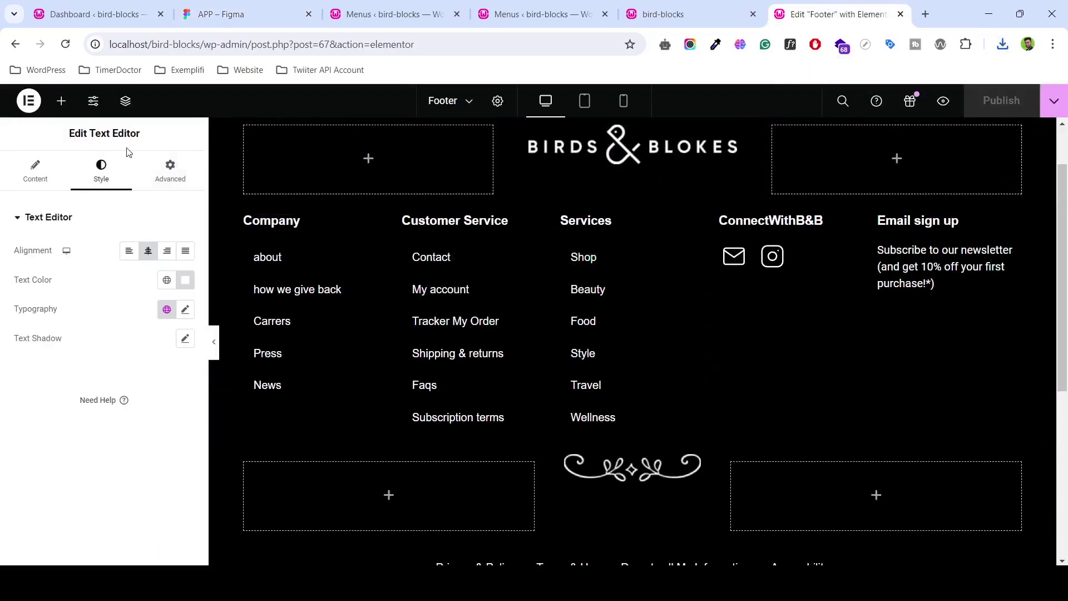
left_click(61, 100)
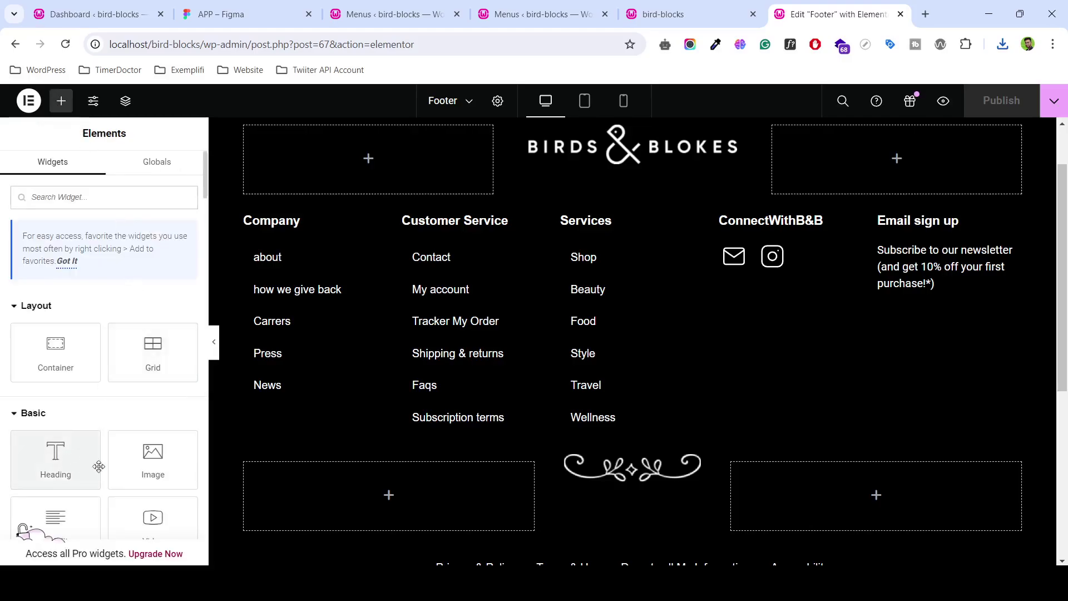
mouse_move(151, 460)
left_mouse_down()
mouse_move(921, 243)
mouse_move(942, 287)
left_mouse_up()
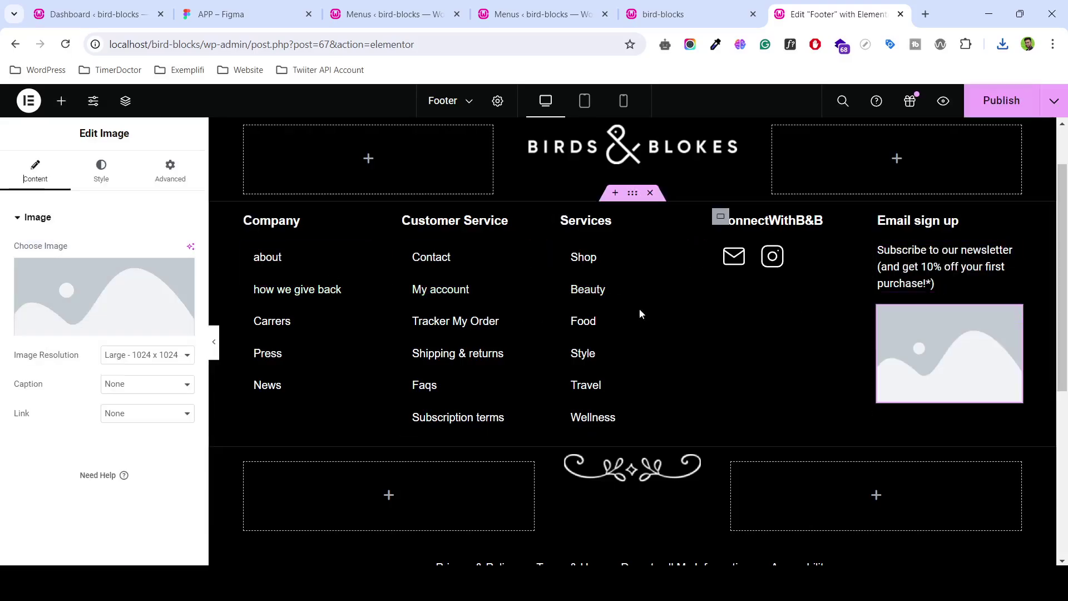
- Upload Group 144.png into the image and publish the footer
left_click(157, 305)
left_click(190, 156)
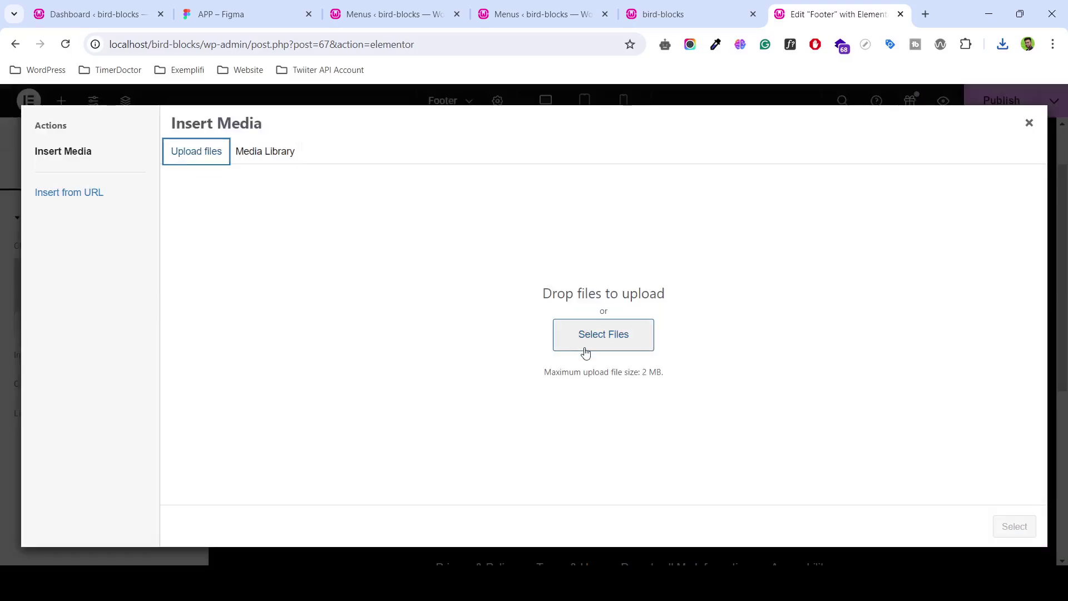
left_click(604, 335)
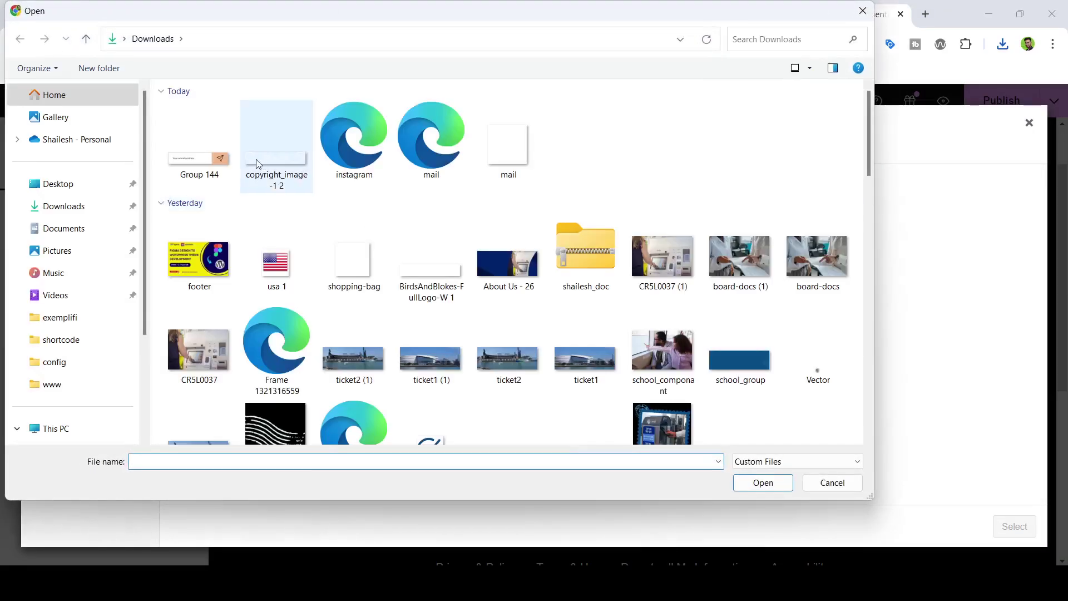
left_click(199, 139)
left_click(763, 482)
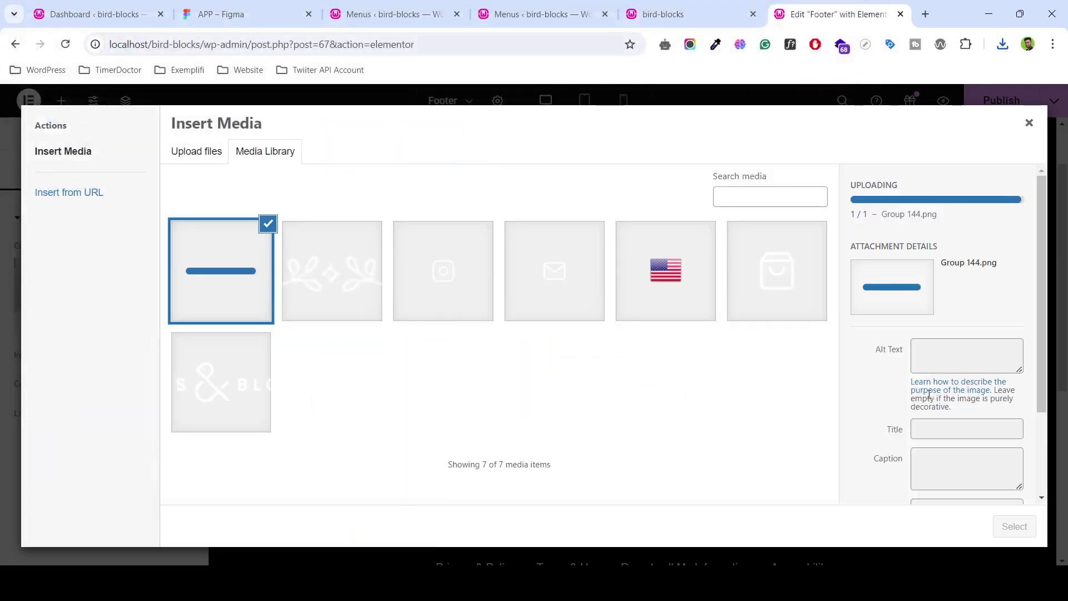
left_click(1029, 536)
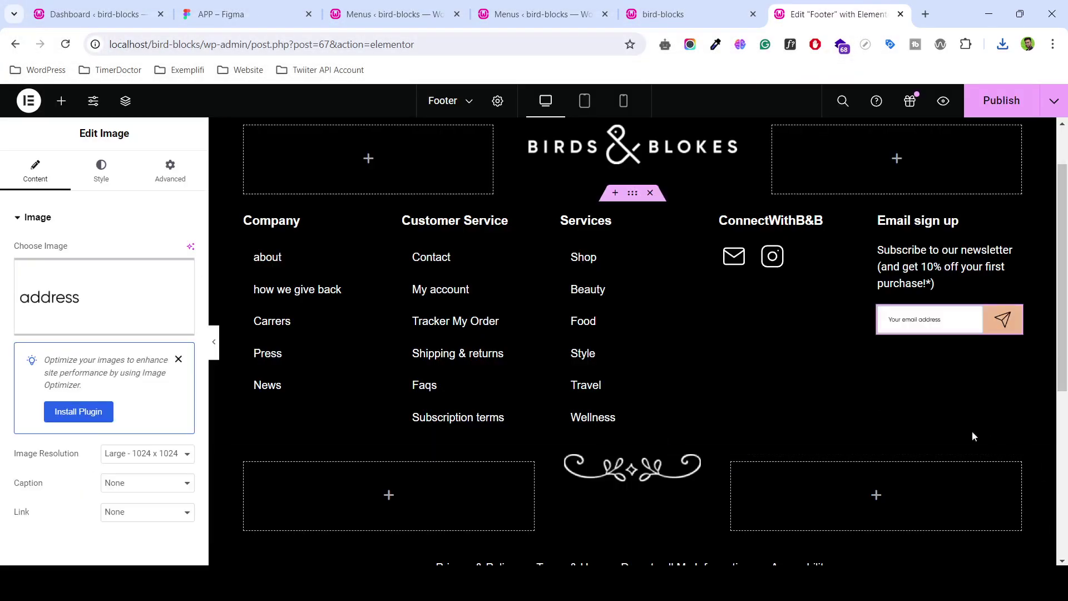
left_click(1010, 101)
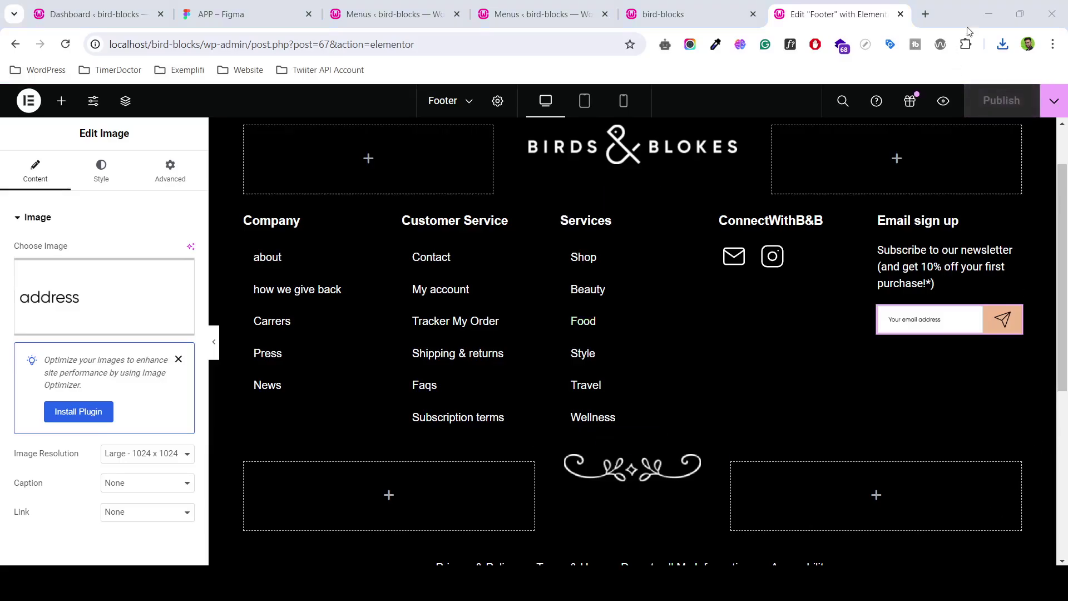
- Reload the live bird-blocks home page to confirm the footer email field, then go to the Menus page
left_click(662, 14)
left_click(537, 45)
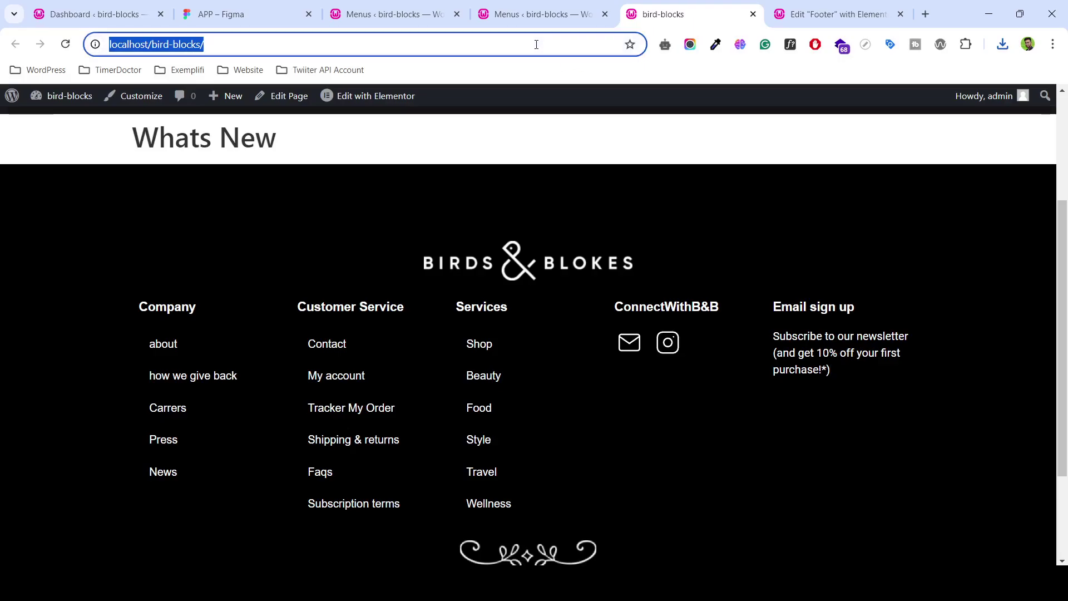
key("Return")
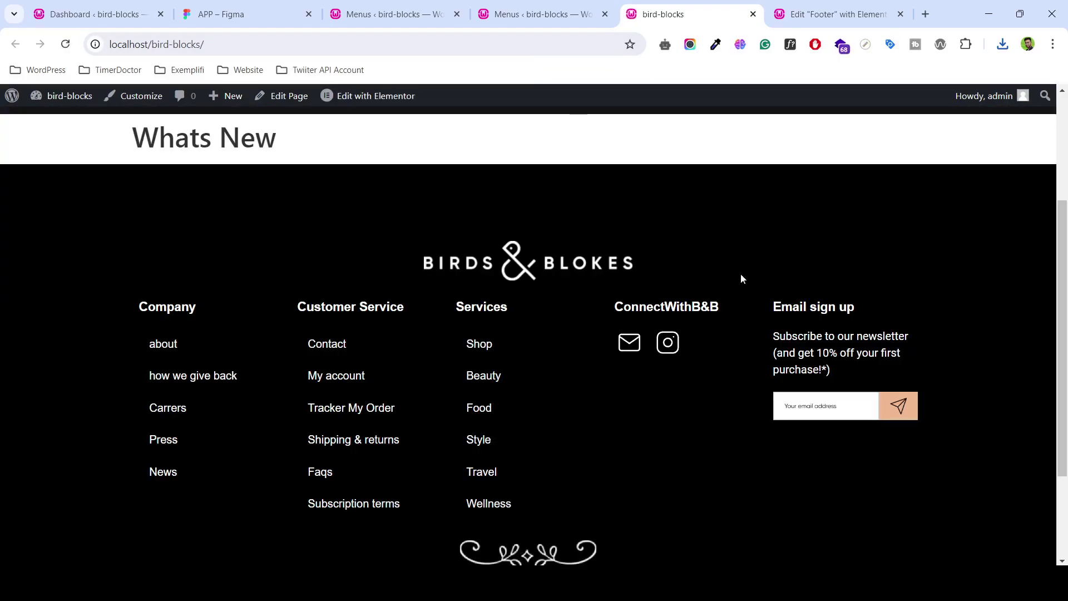
scroll(785, 339, "down", 3)
left_click(390, 14)
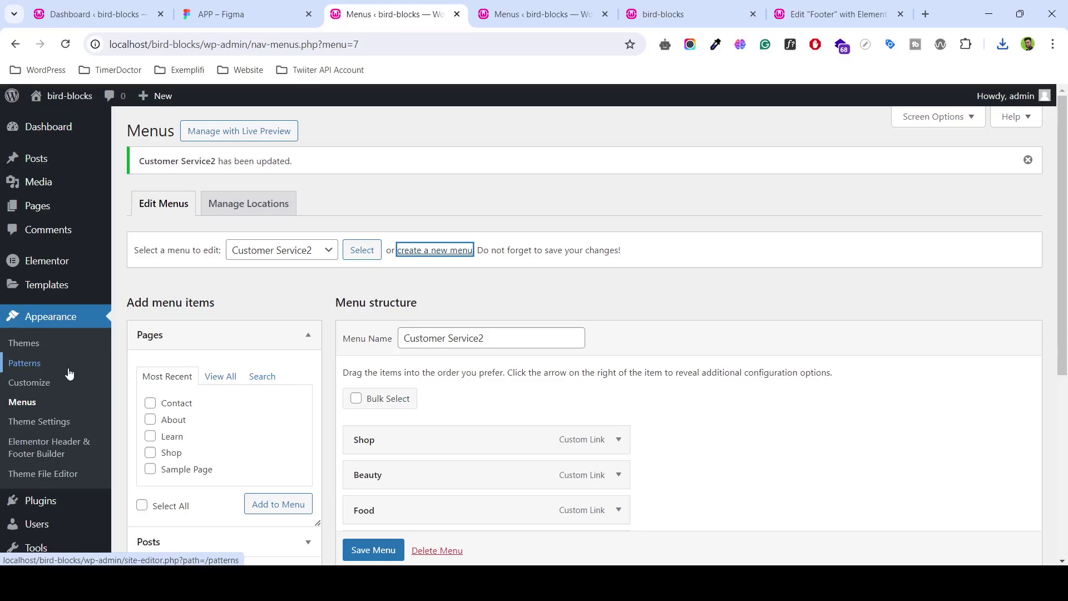
- Open Add Plugins via Installed Plugins, click into the plugin search, then return to the Elementor footer editor
scroll(53, 478, "down", 4)
mouse_move(40, 452)
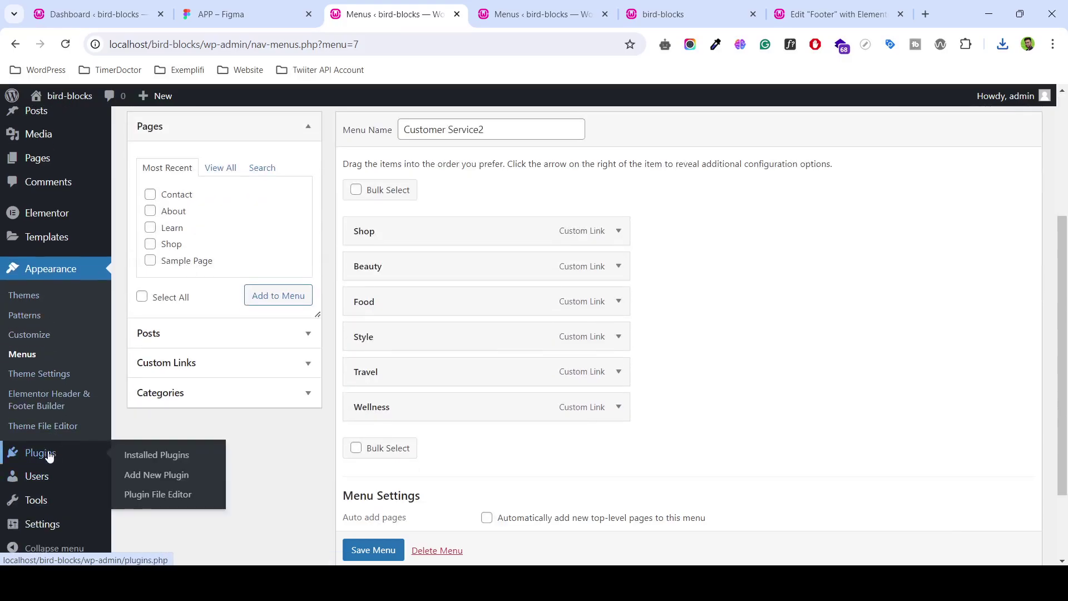
left_click(124, 457)
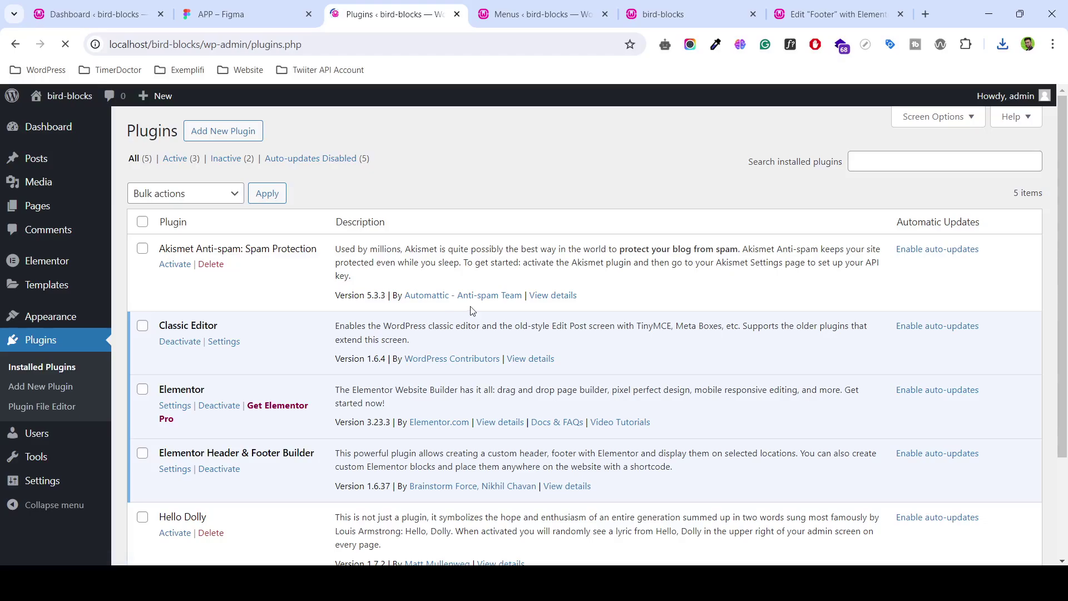
left_click(221, 131)
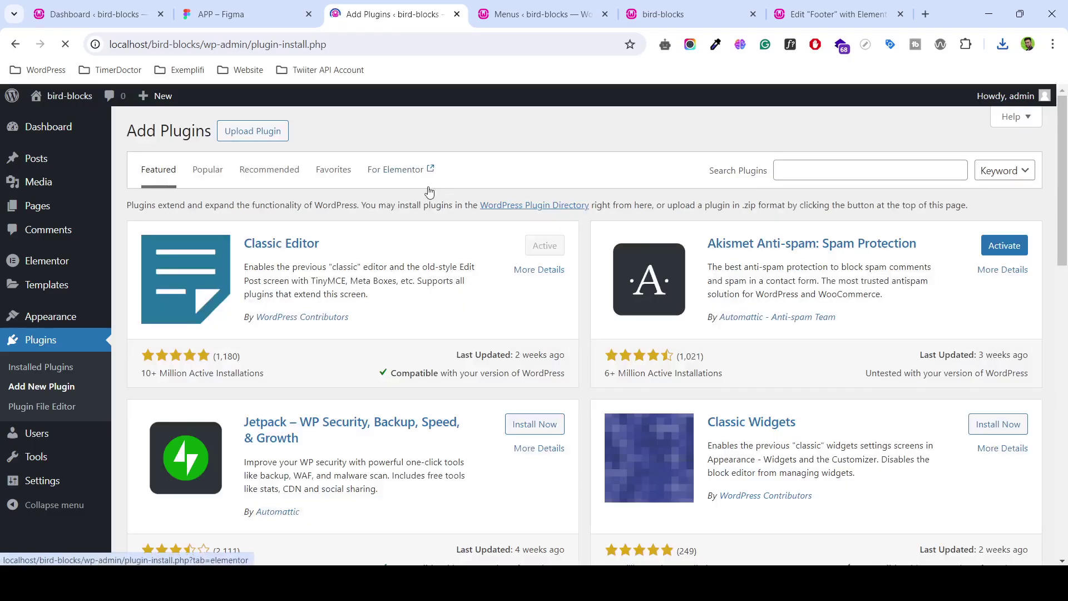
scroll(556, 290, "down", 2)
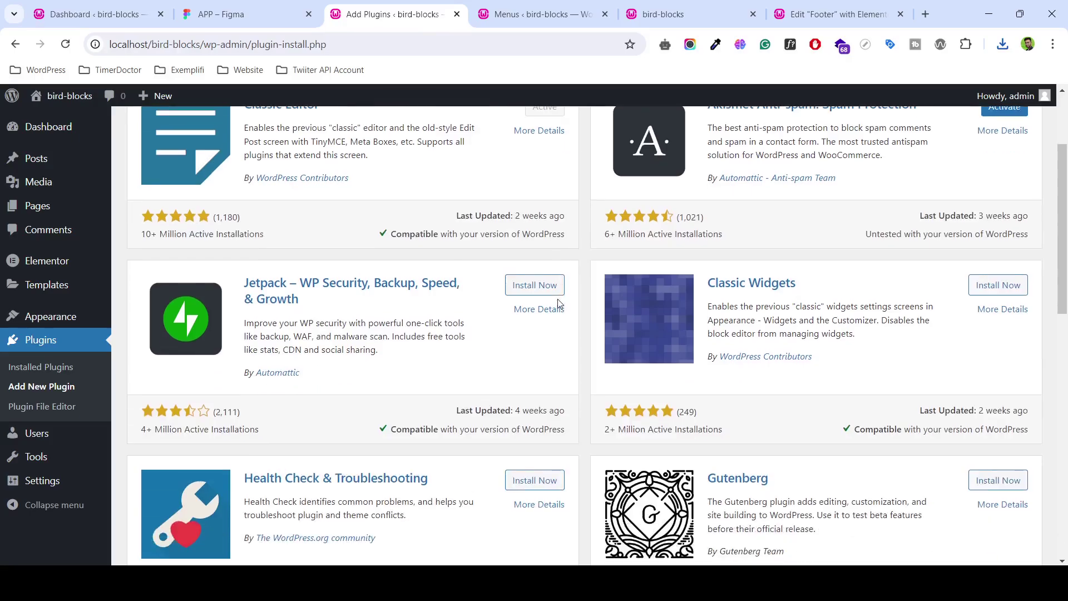
scroll(470, 401, "up", 2)
scroll(504, 406, "down", 3)
scroll(612, 278, "up", 3)
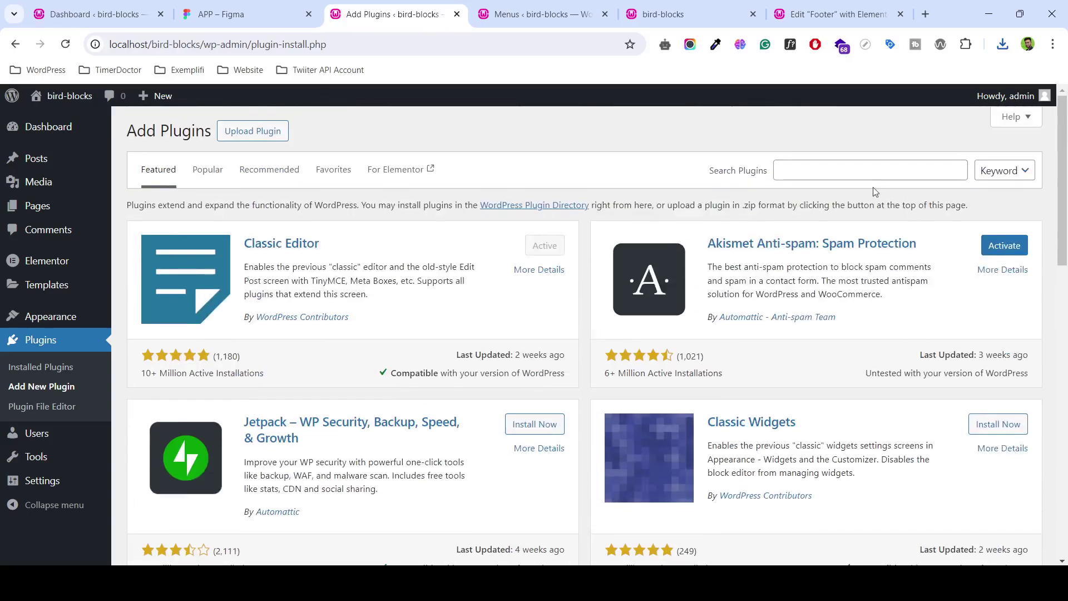
left_click(861, 175)
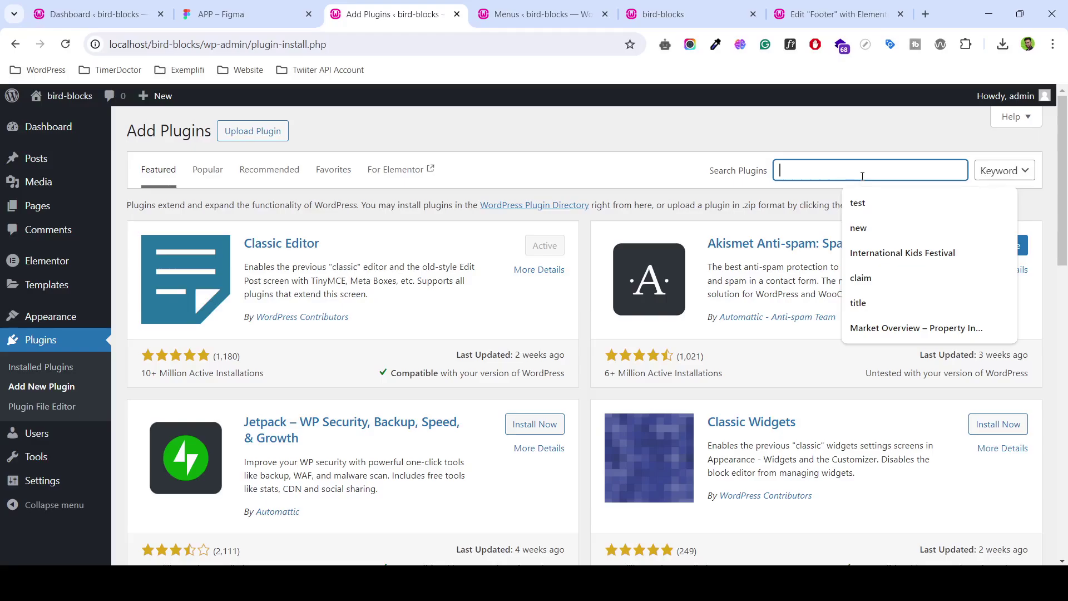
left_click(837, 14)
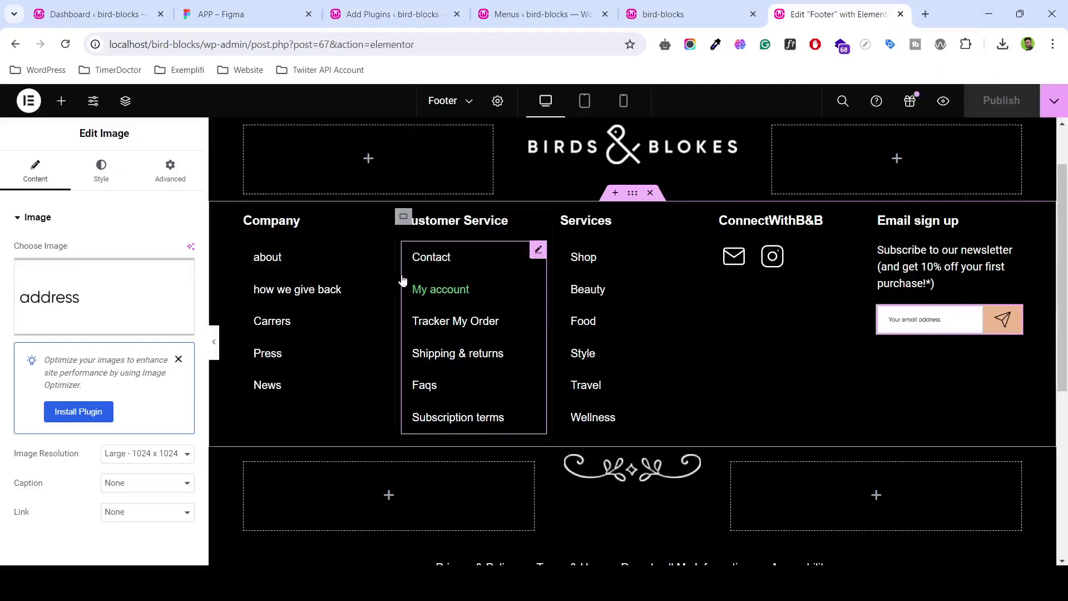
- Search the Elementor widget list for 'conta', then clear the search without adding anything
left_click(61, 101)
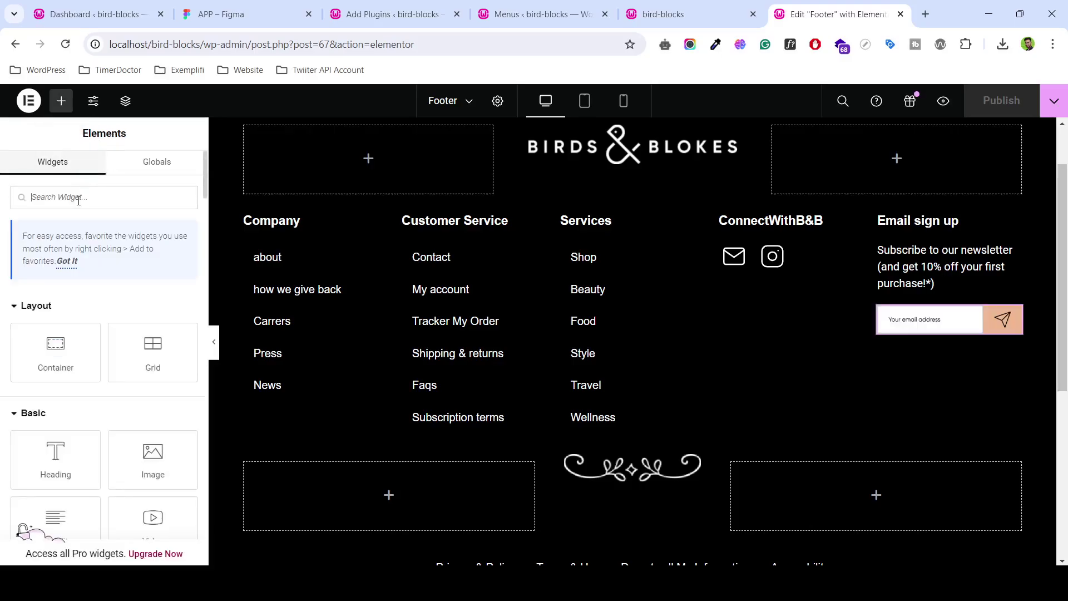
type("conta")
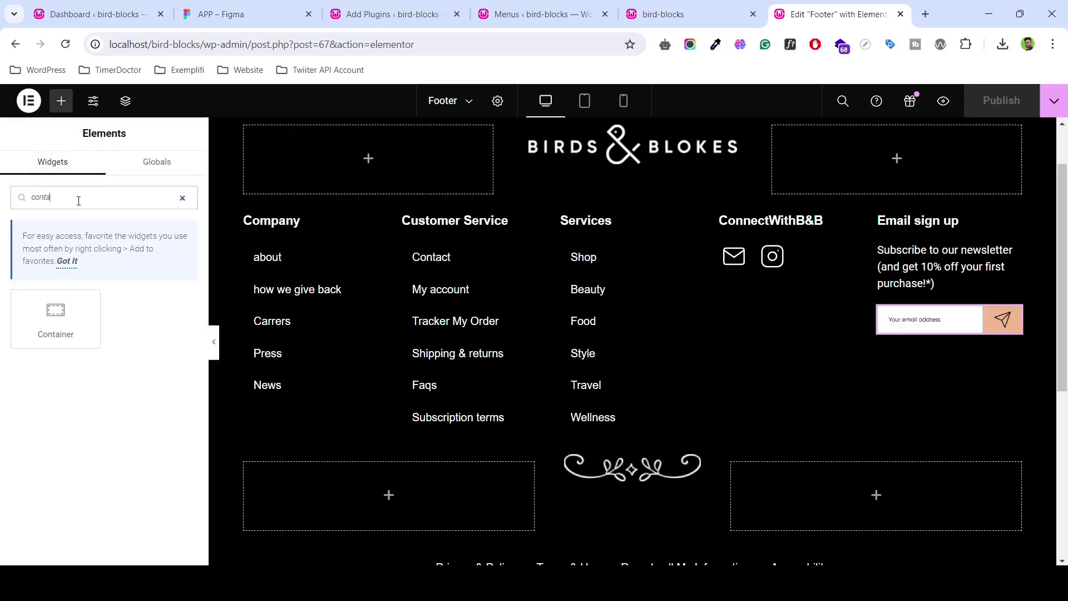
key("ctrl+a")
key("BackSpace")
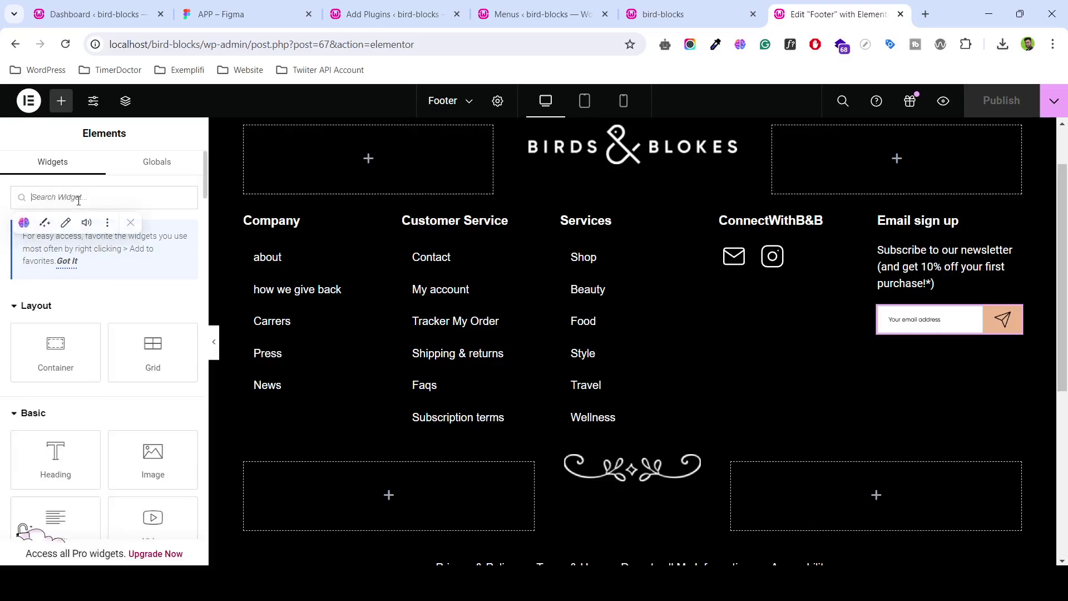
- Check the Figma design and Add Plugins page, then view the live site's footer
left_click(236, 15)
left_click(393, 14)
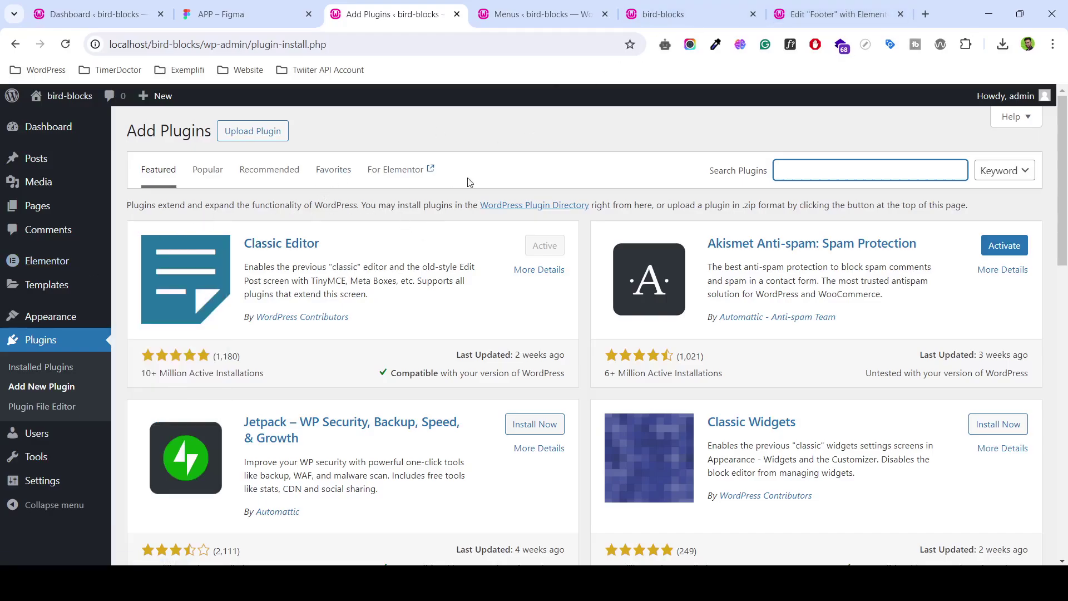
left_click(790, 9)
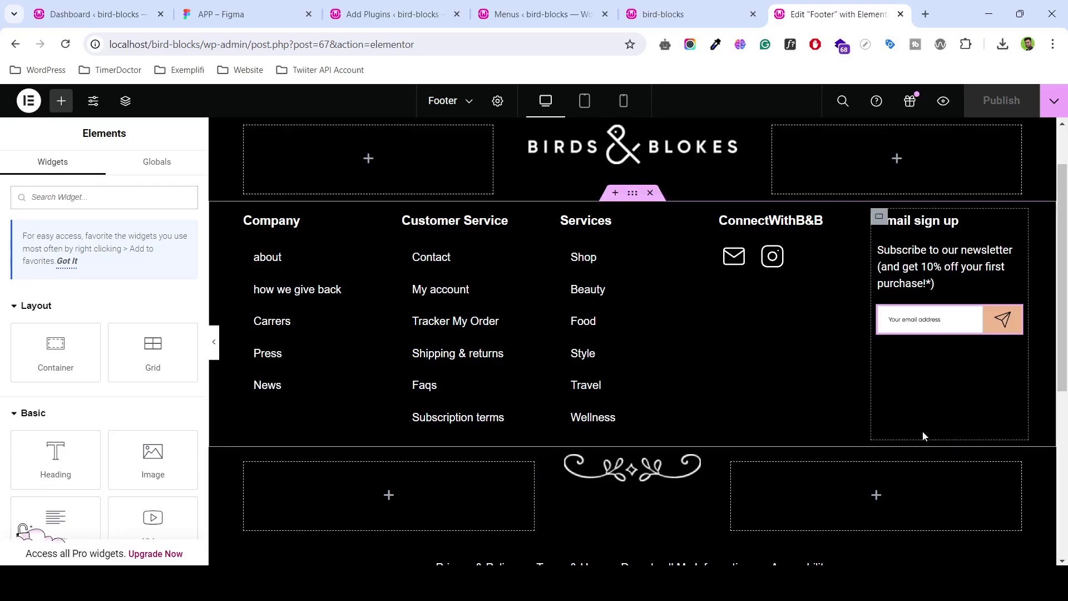
scroll(910, 479, "down", 2)
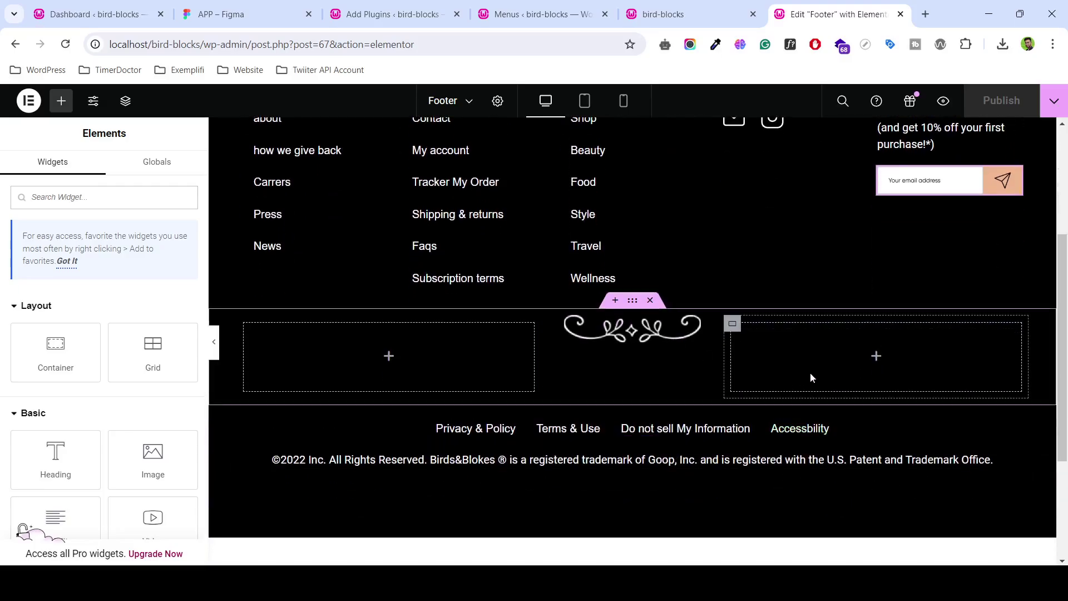
scroll(810, 372, "up", 3)
- Reload the live bird-blocks site and scroll back to the header above the updated footer
left_click(653, 25)
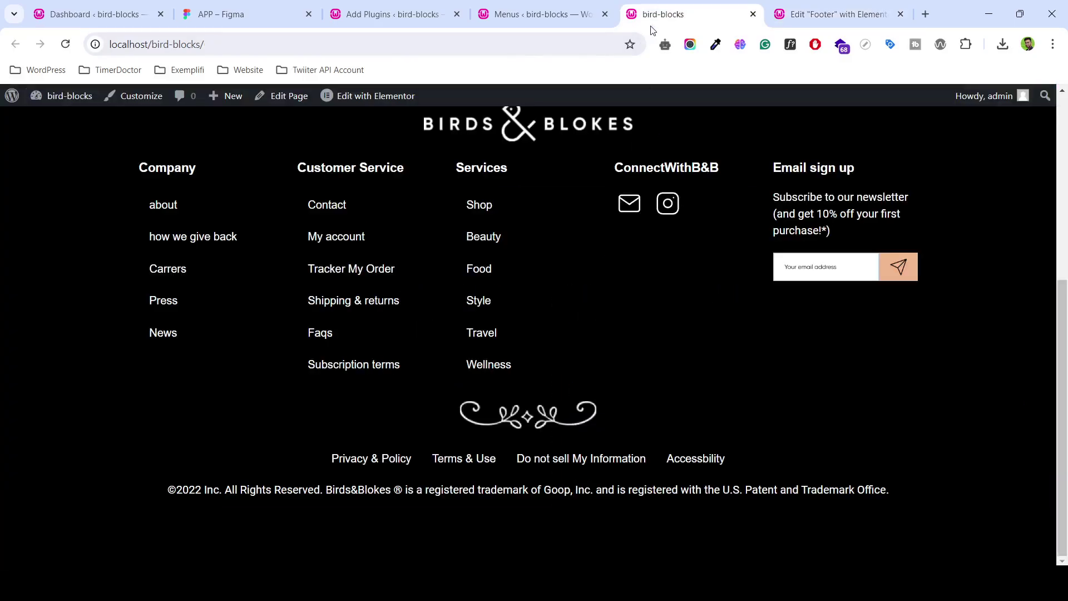
left_click(529, 47)
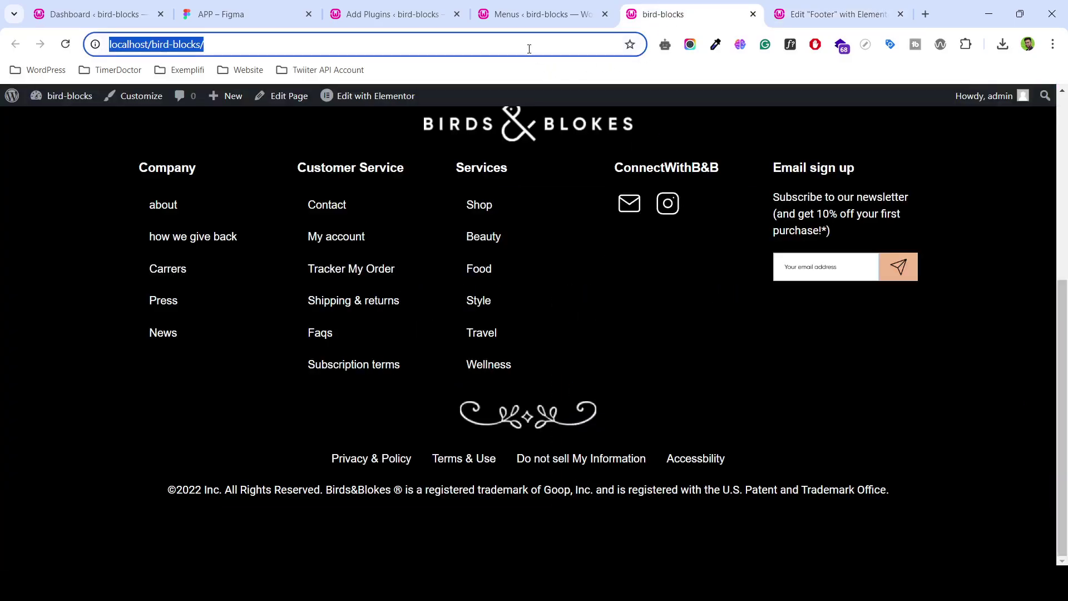
key("Return")
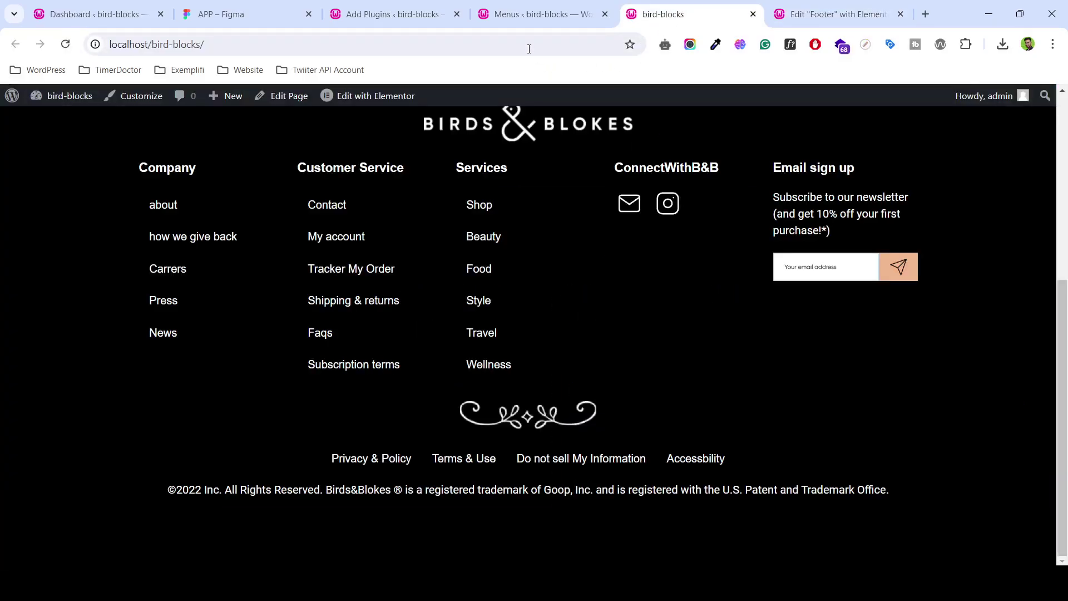
scroll(734, 289, "up", 5)
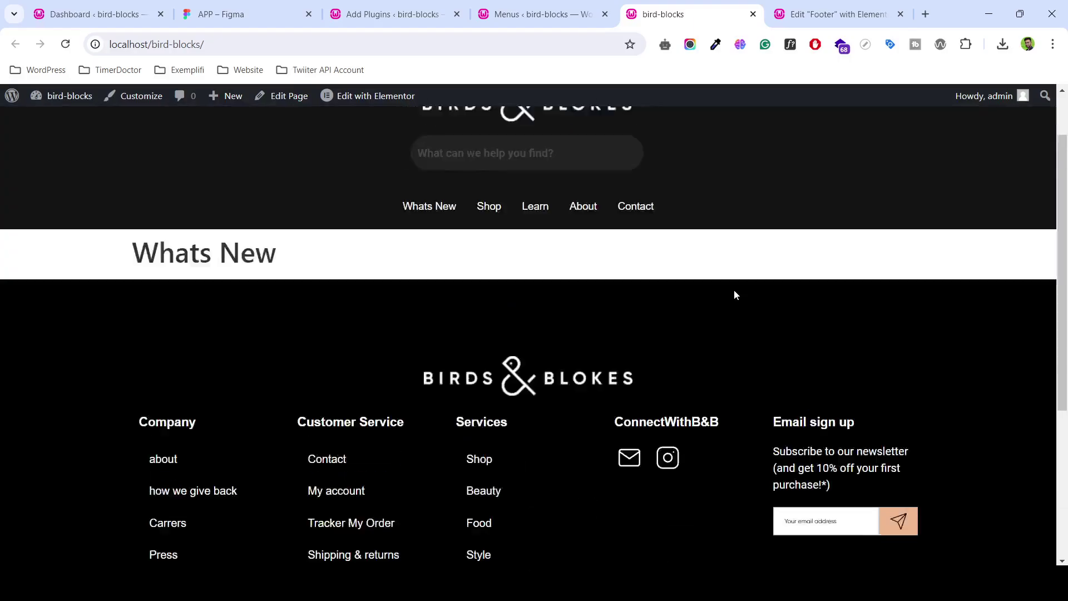